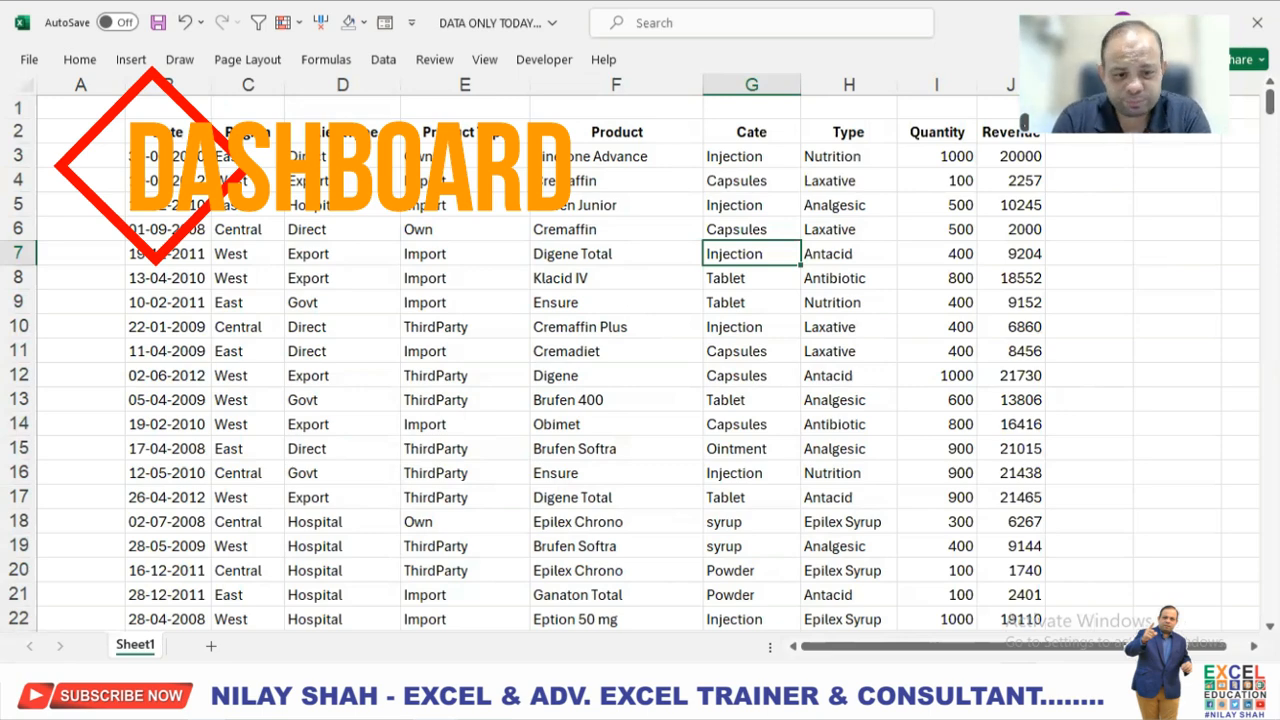
Switch to modern dashboard.xlsx and filter the COMPARISION sheet by region Central, switch the region to East, and limit the year to 2009.
left_click(435, 704)
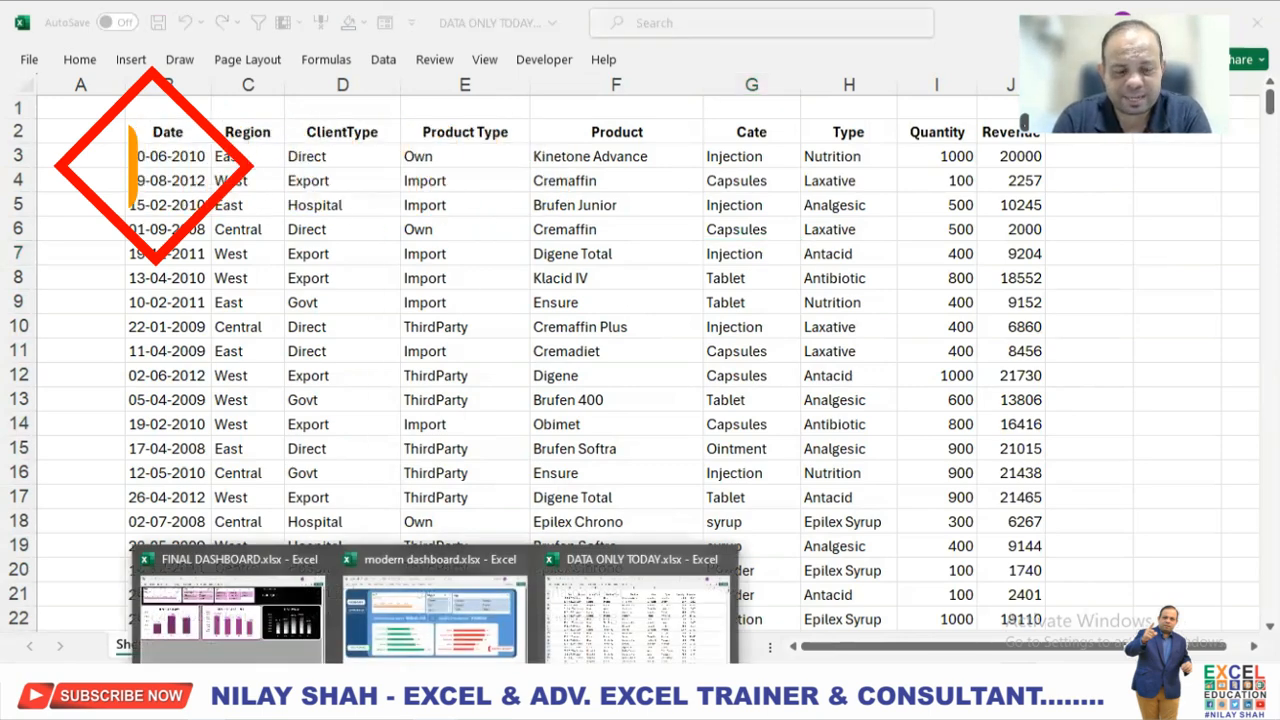
left_click(402, 640)
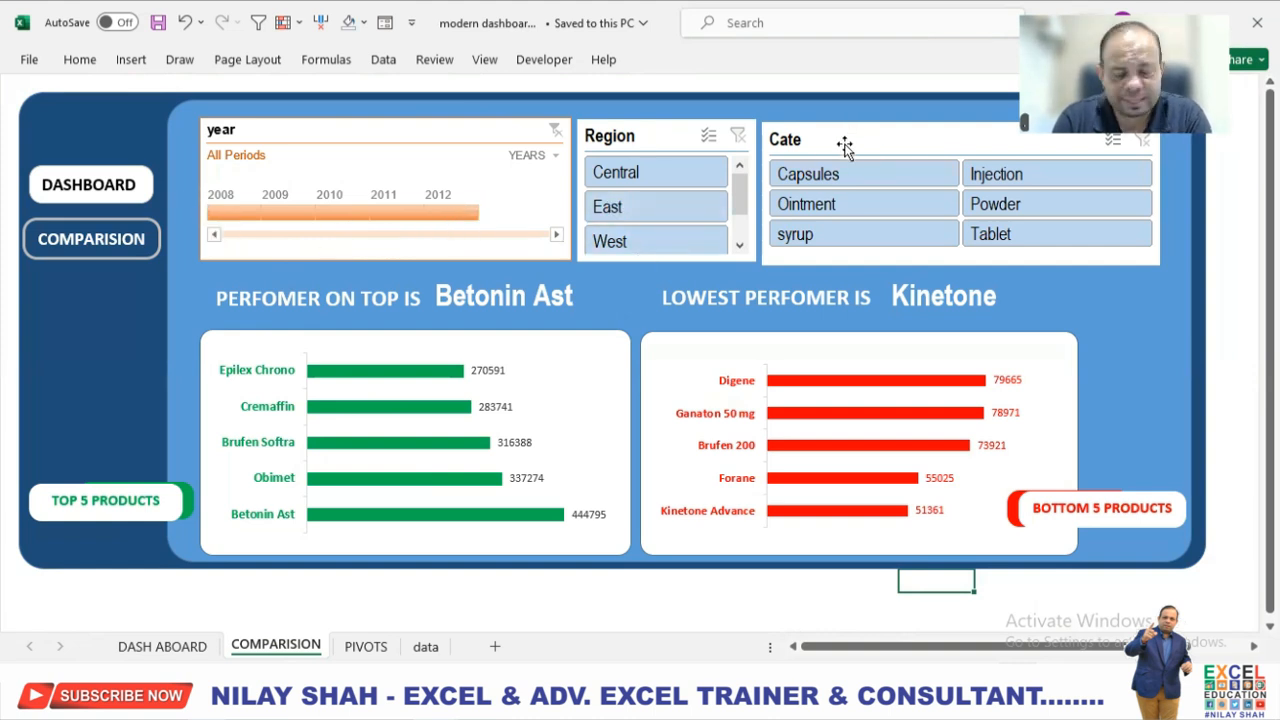
left_click(672, 178)
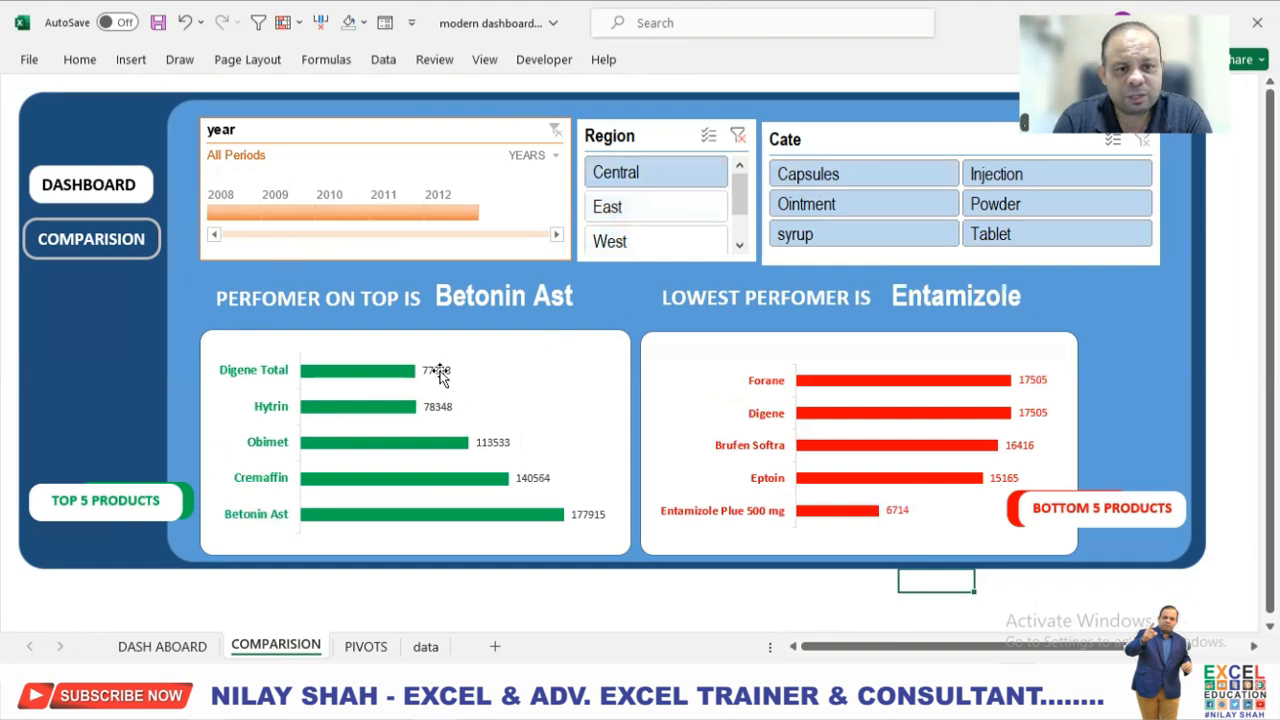
left_click(669, 218)
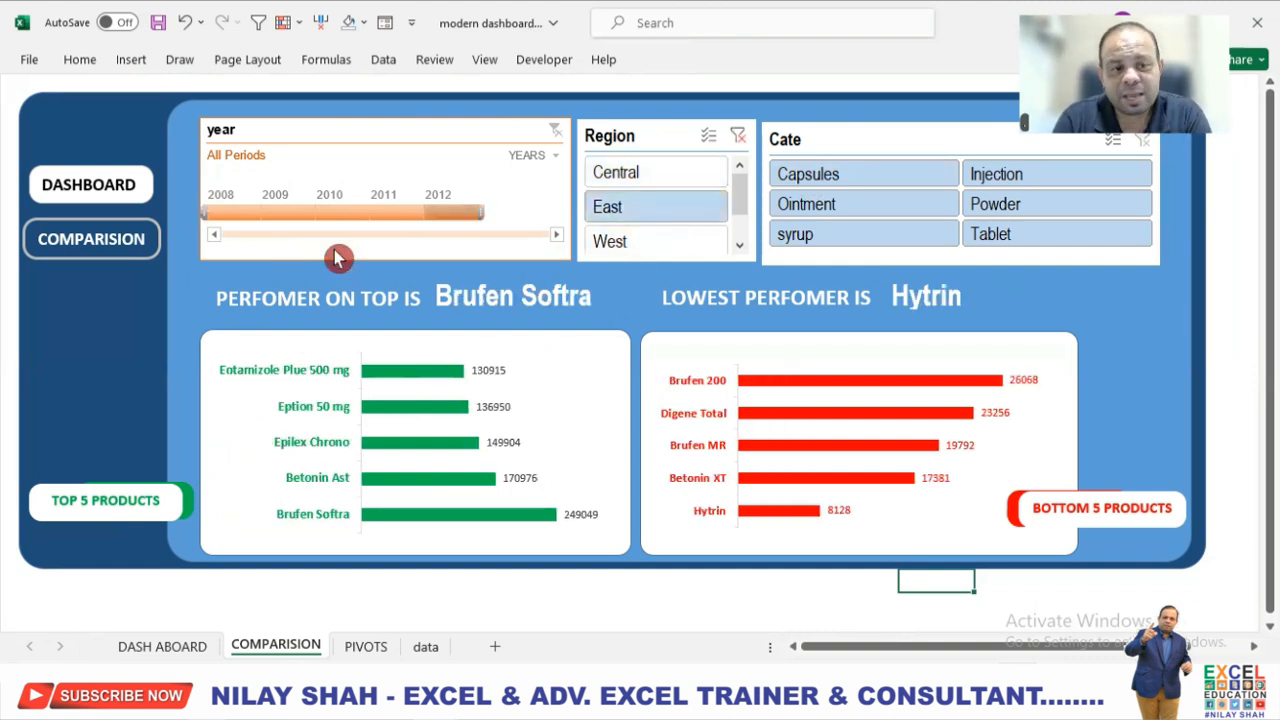
left_click(300, 214)
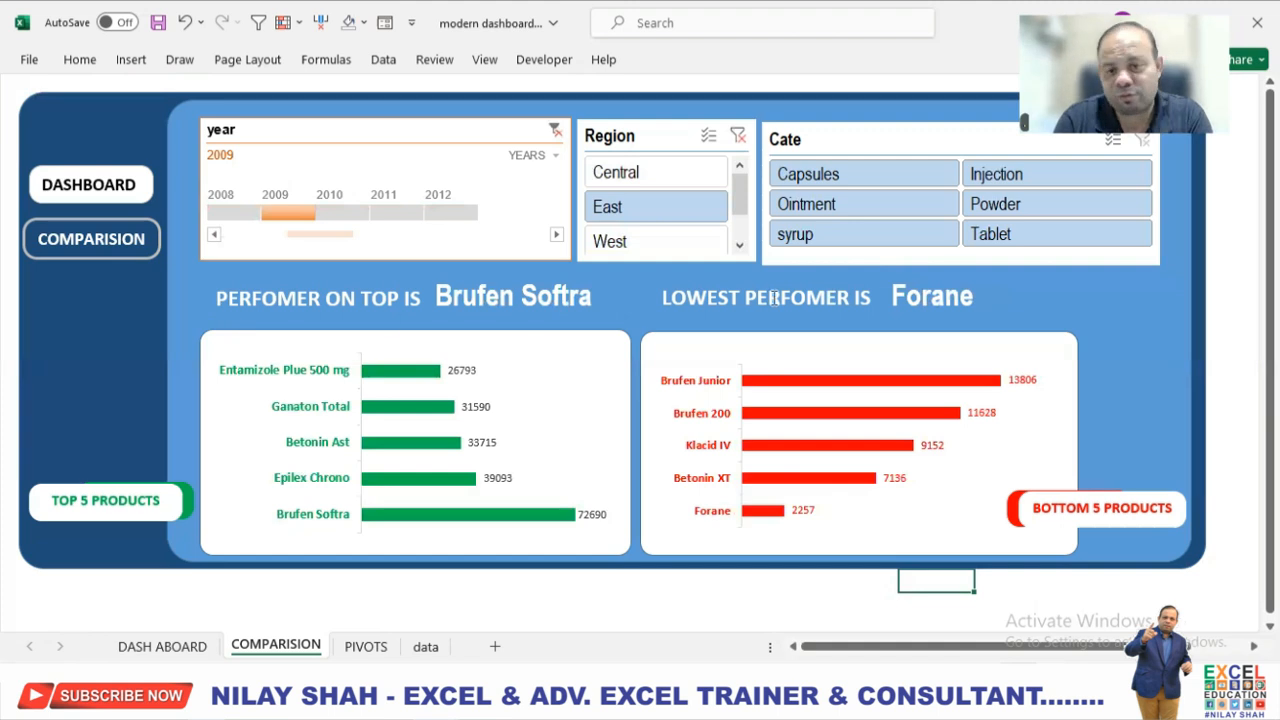
Filter the comparison charts by category, one at a time: Capsules, Powder and Tablet.
left_click(920, 176)
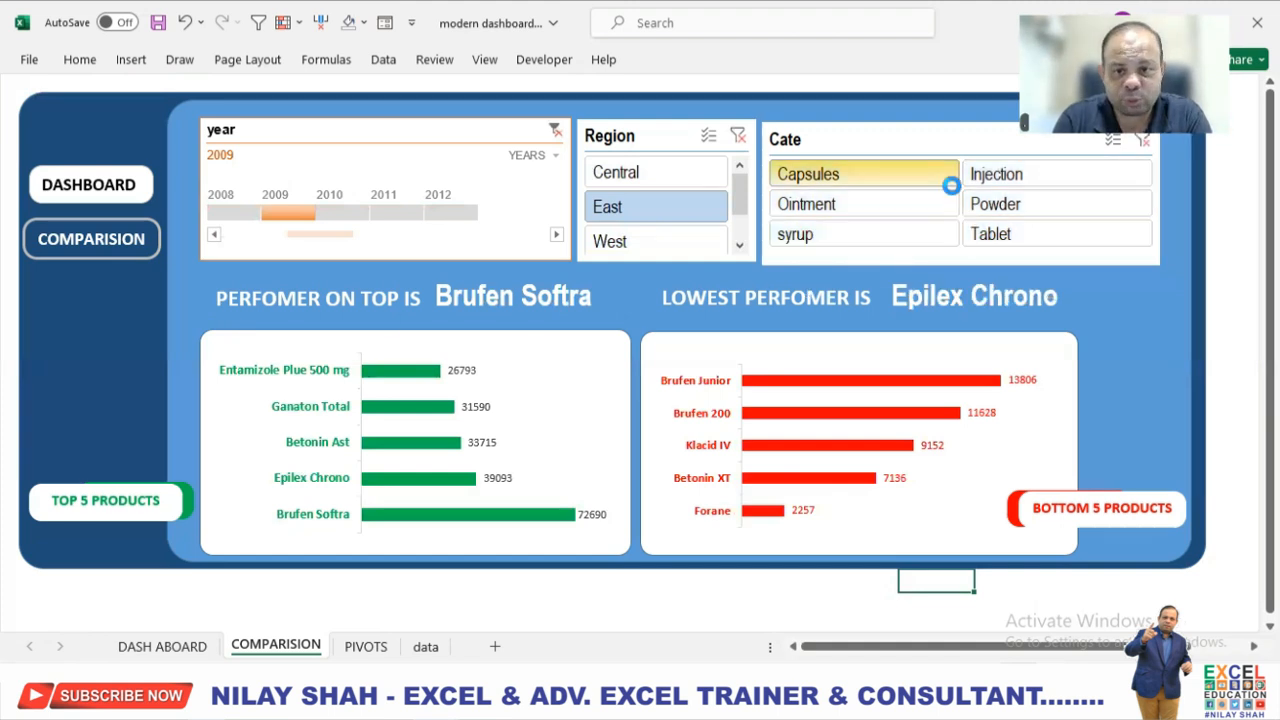
left_click(1018, 204)
left_click(1020, 234)
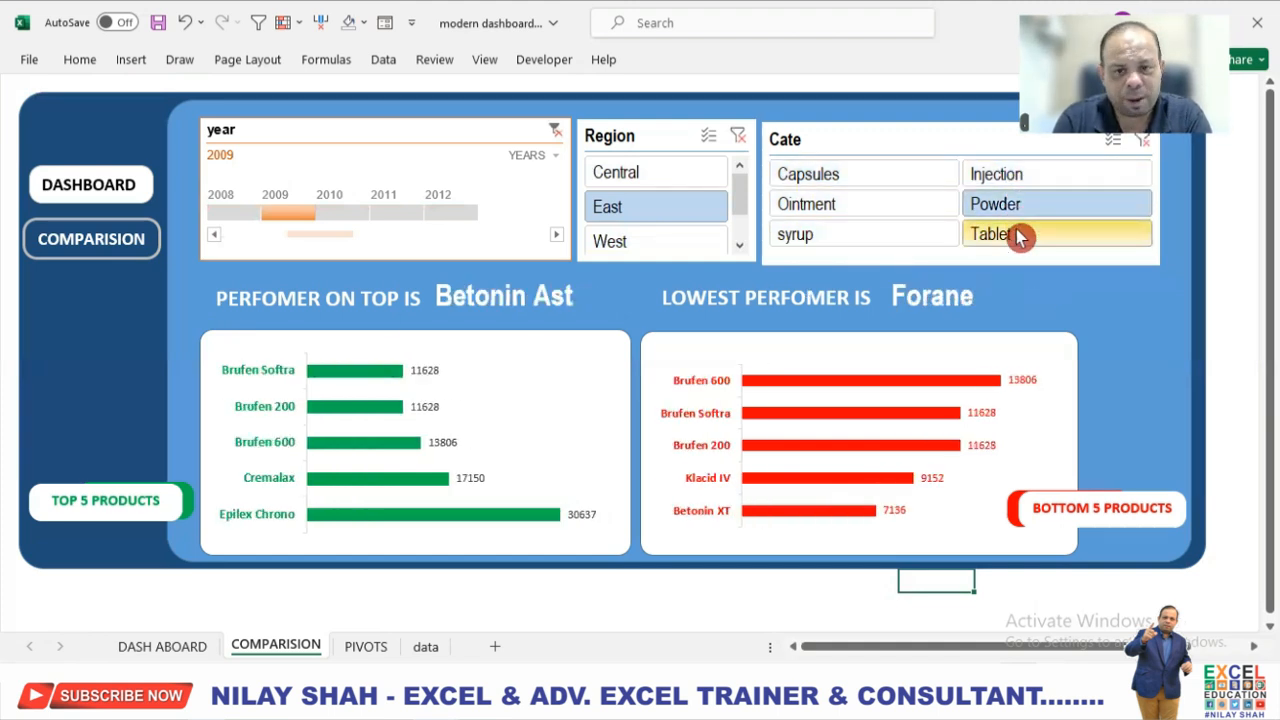
Clear the Region, year and Cate filters on the comparison sheet.
left_click(738, 135)
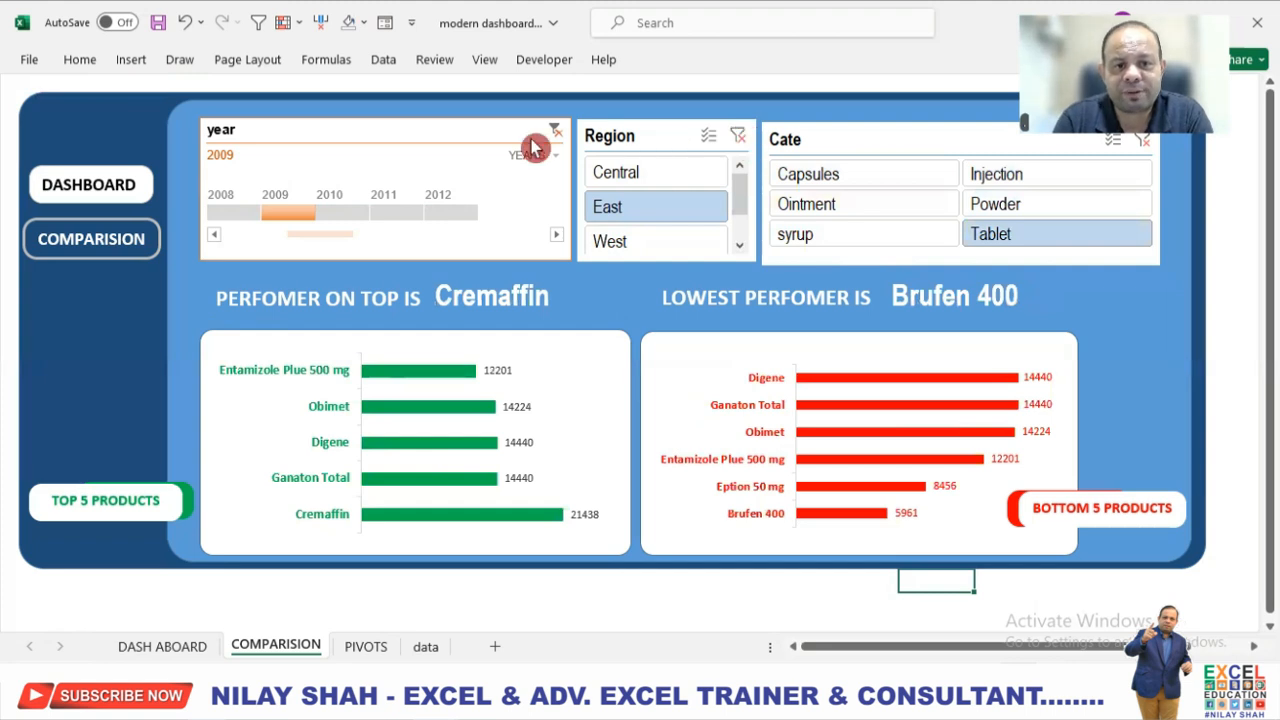
left_click(555, 132)
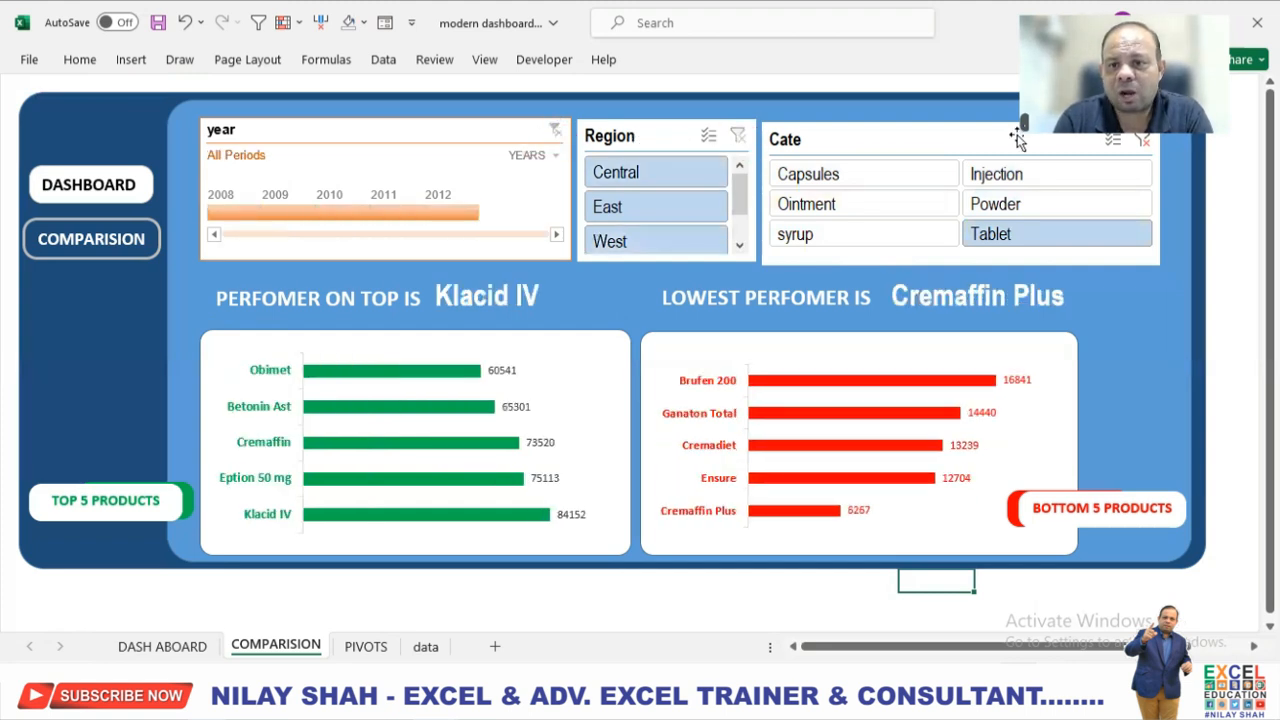
left_click(1144, 144)
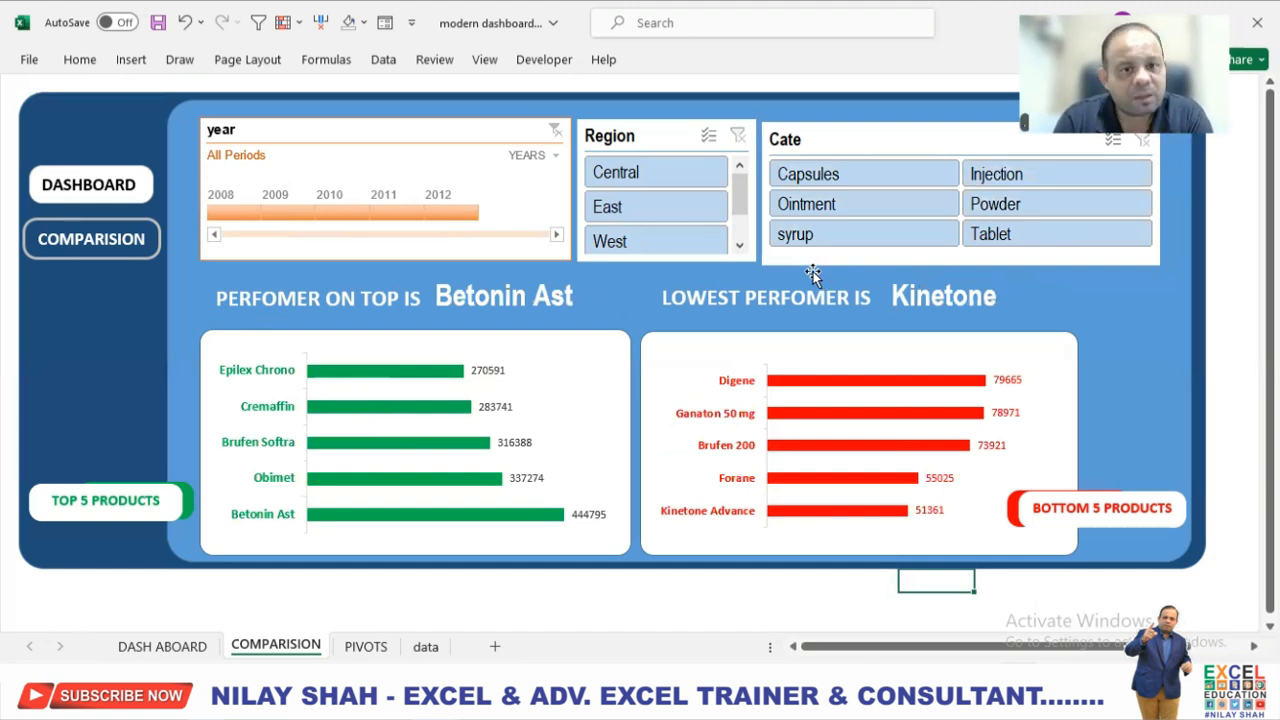
On the DASH ABOARD sheet, view the years 2008, 2009 and 2010 individually and extend the Date timeline filter to 2009 - 2011.
left_click(185, 650)
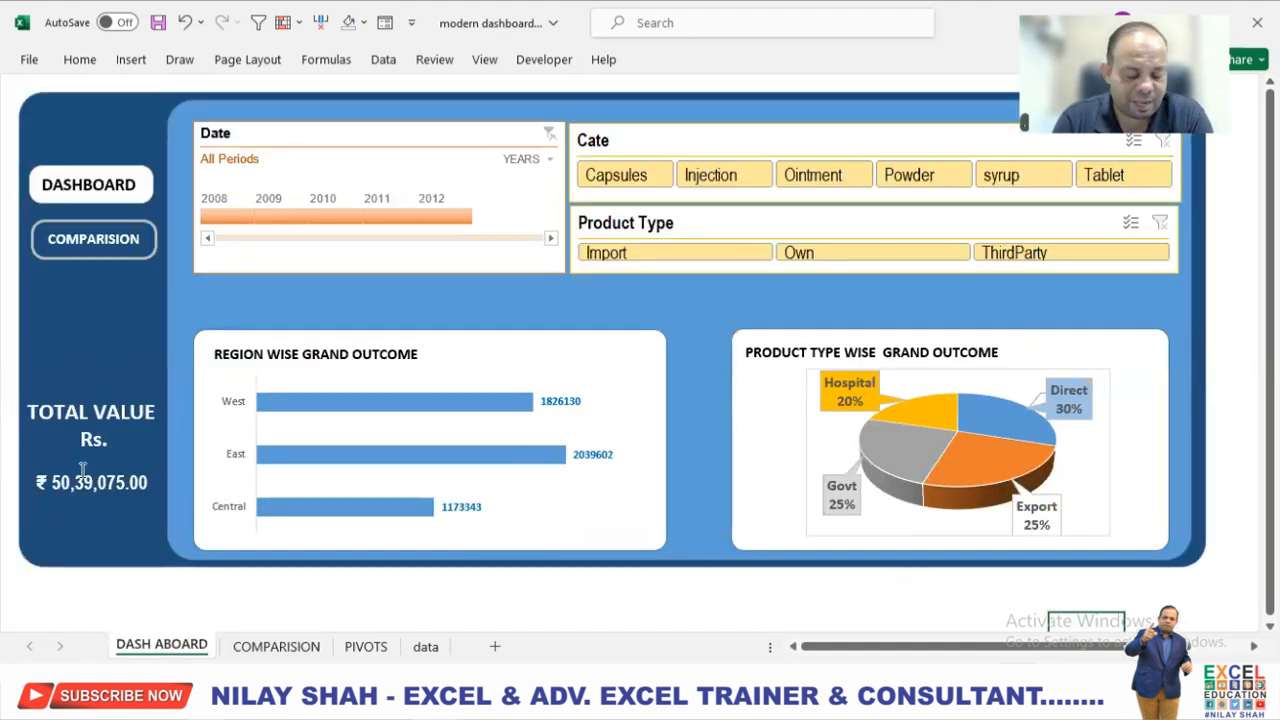
left_click(234, 217)
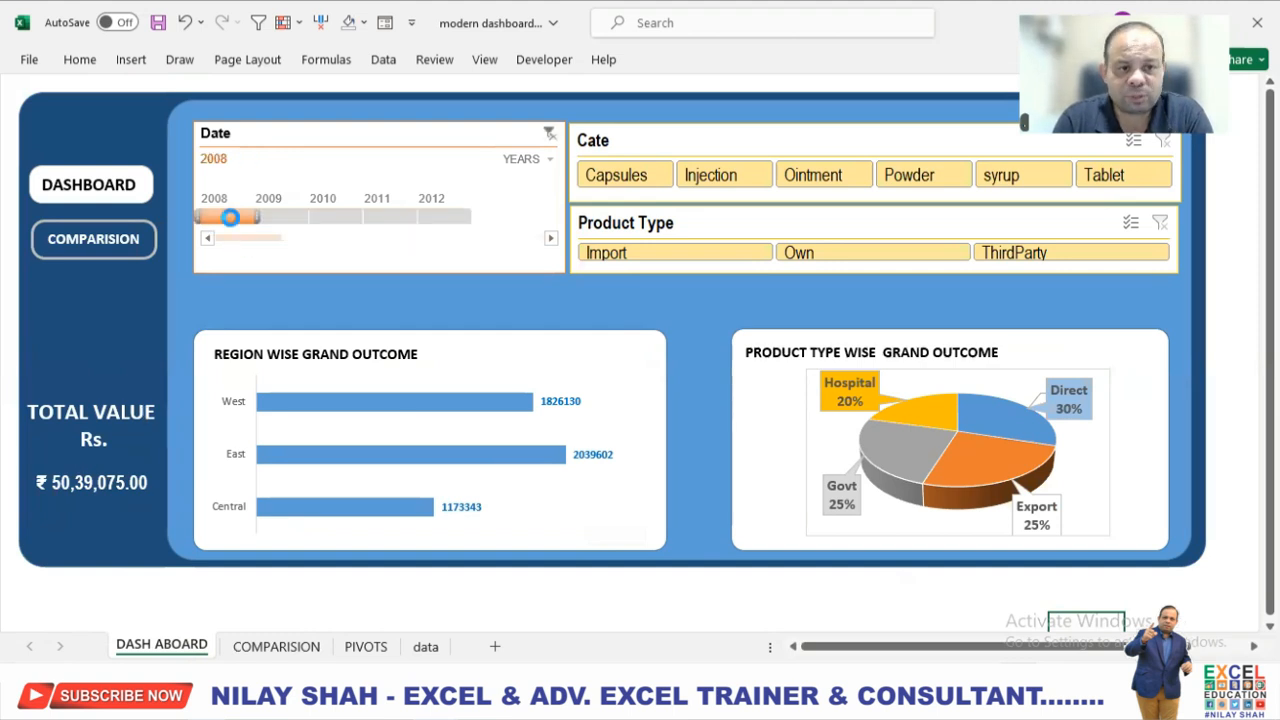
left_click(285, 217)
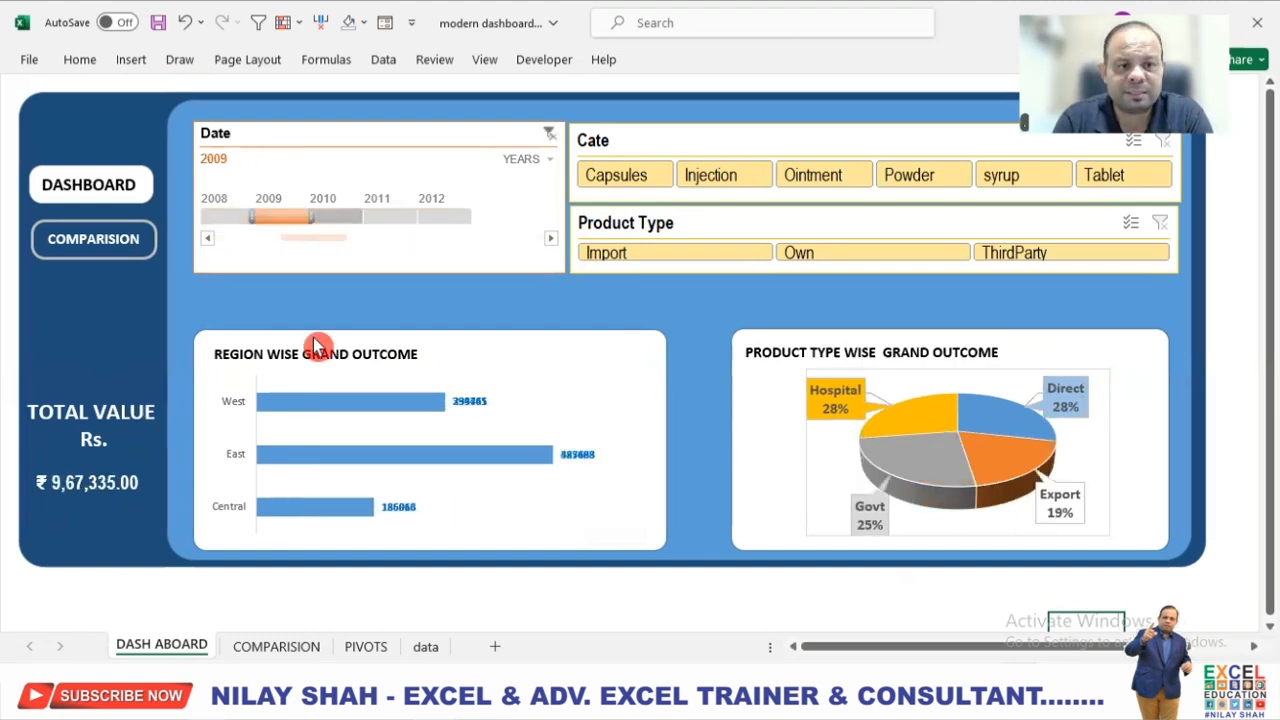
left_click(357, 216)
left_click(278, 217)
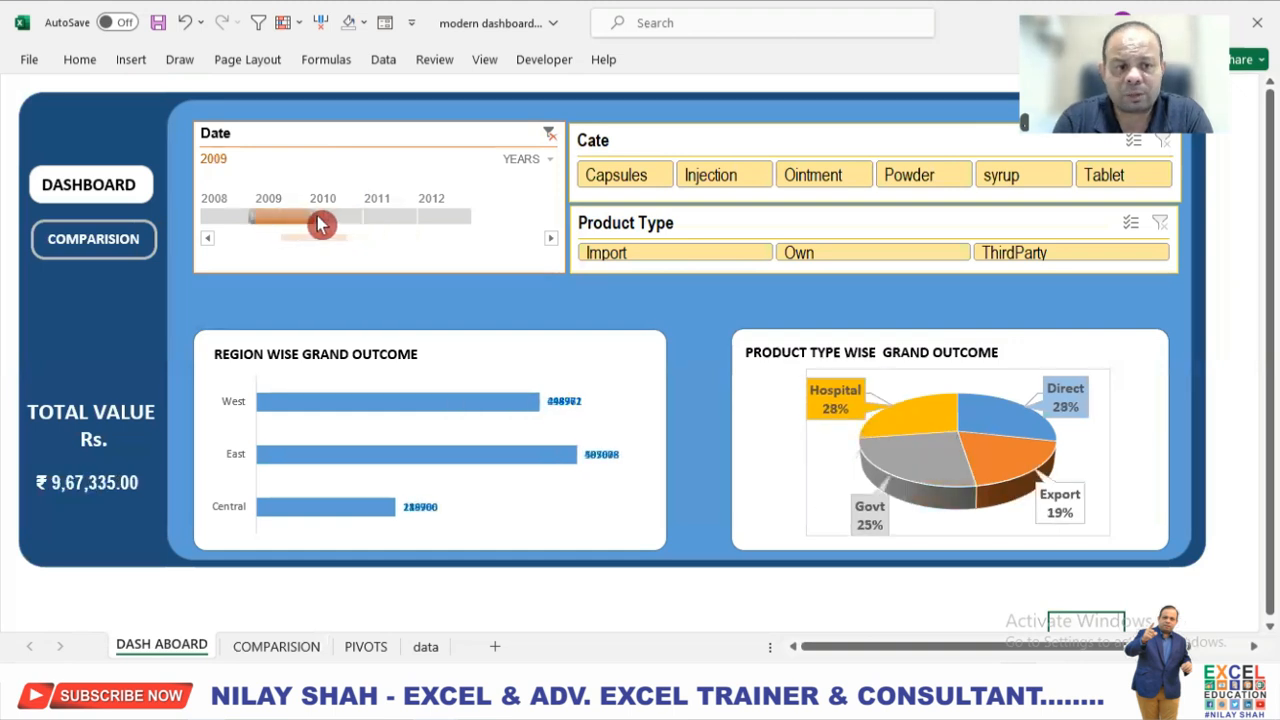
left_click_drag(307, 216, 404, 216)
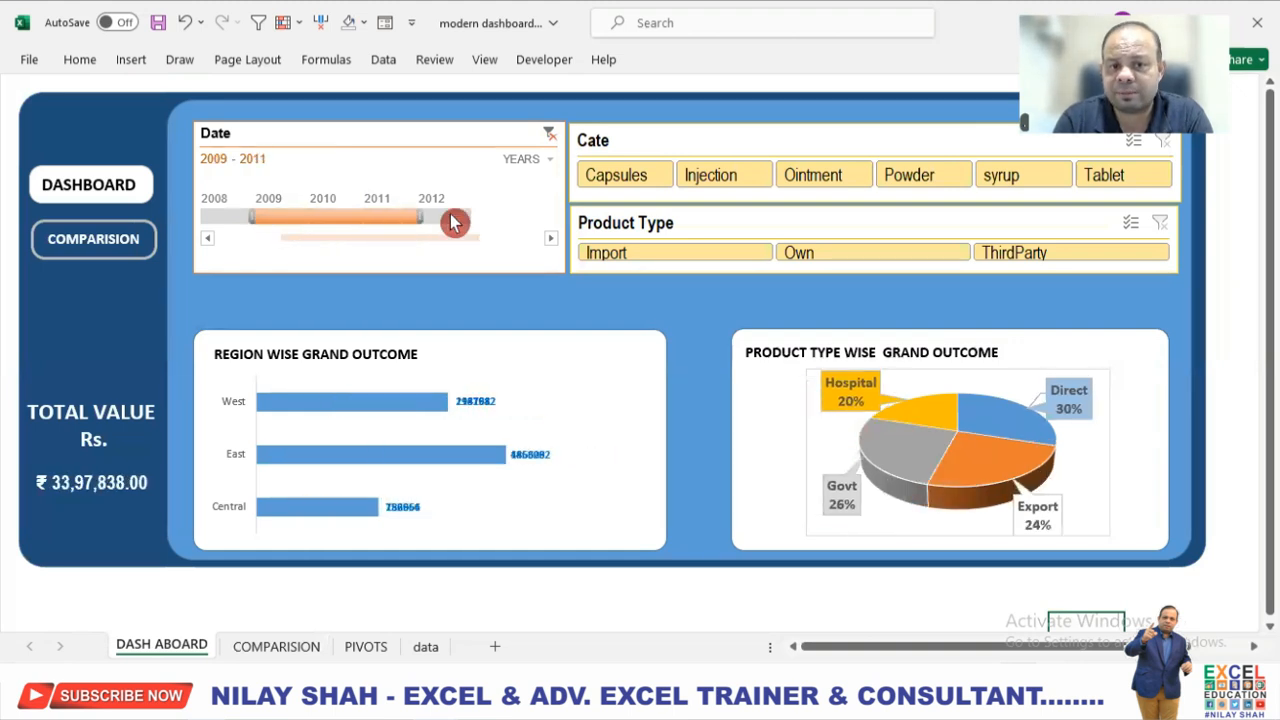
Filter the dashboard by Capsules, Injection and Ointment in turn, ending with Ointment and Capsules selected together.
left_click(618, 173)
left_click(714, 177)
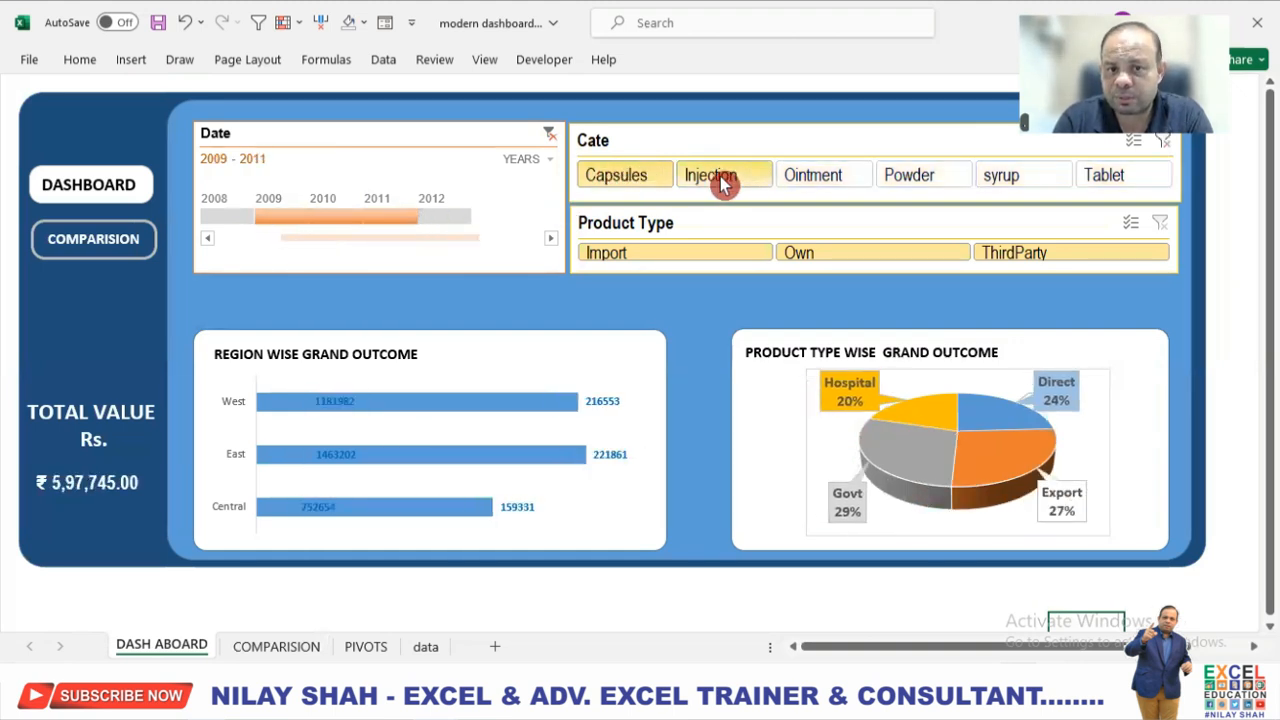
left_click(848, 175)
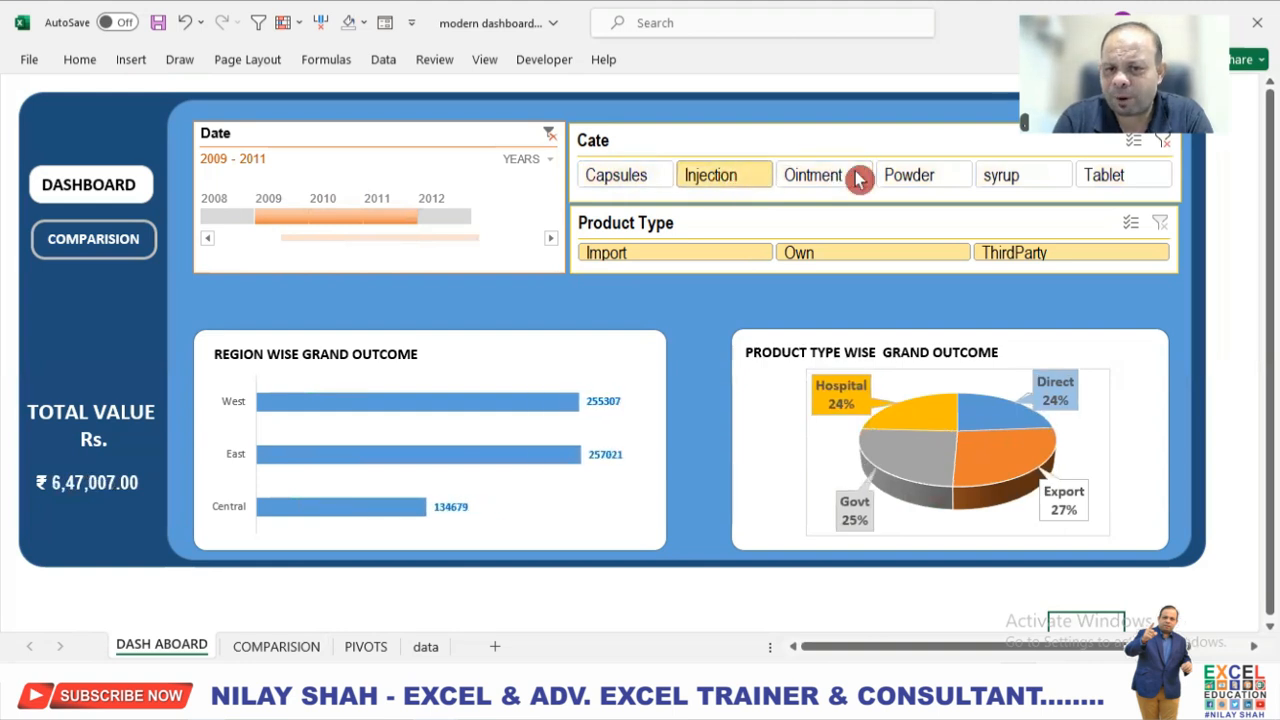
left_click(632, 176, "ctrl")
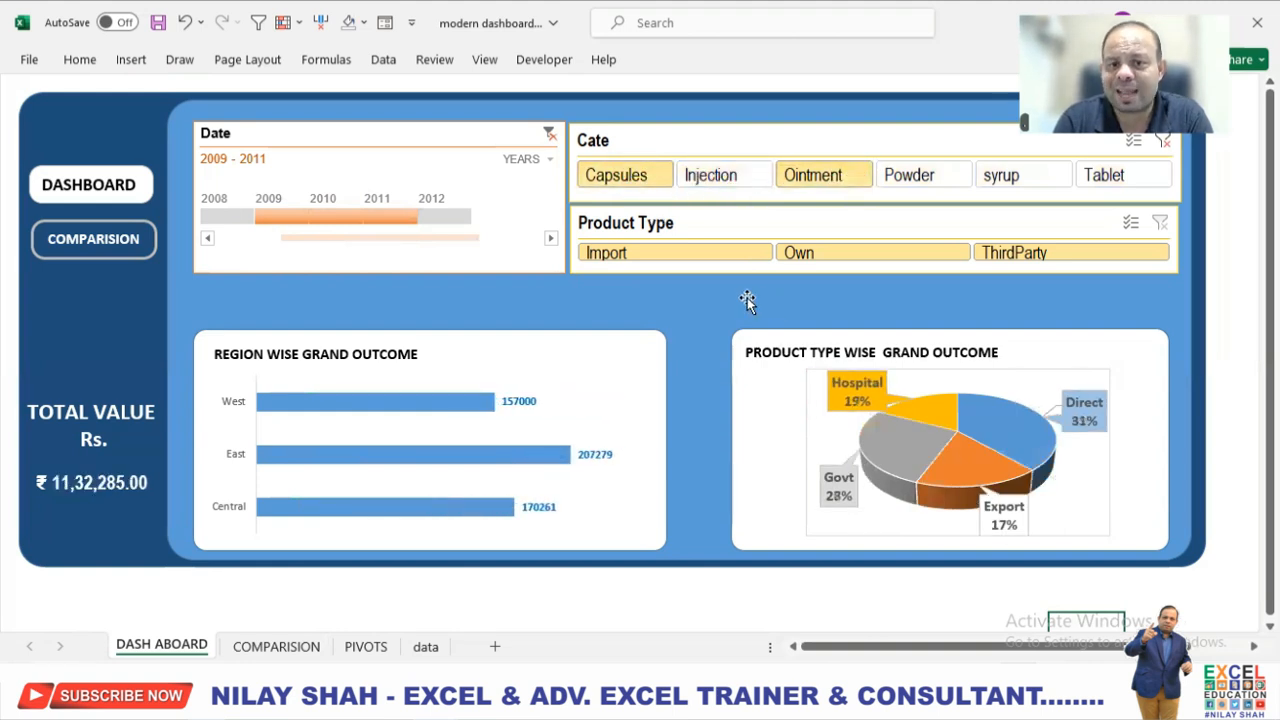
Filter the dashboard by each product type in turn: Import, Own and ThirdParty.
left_click(724, 264)
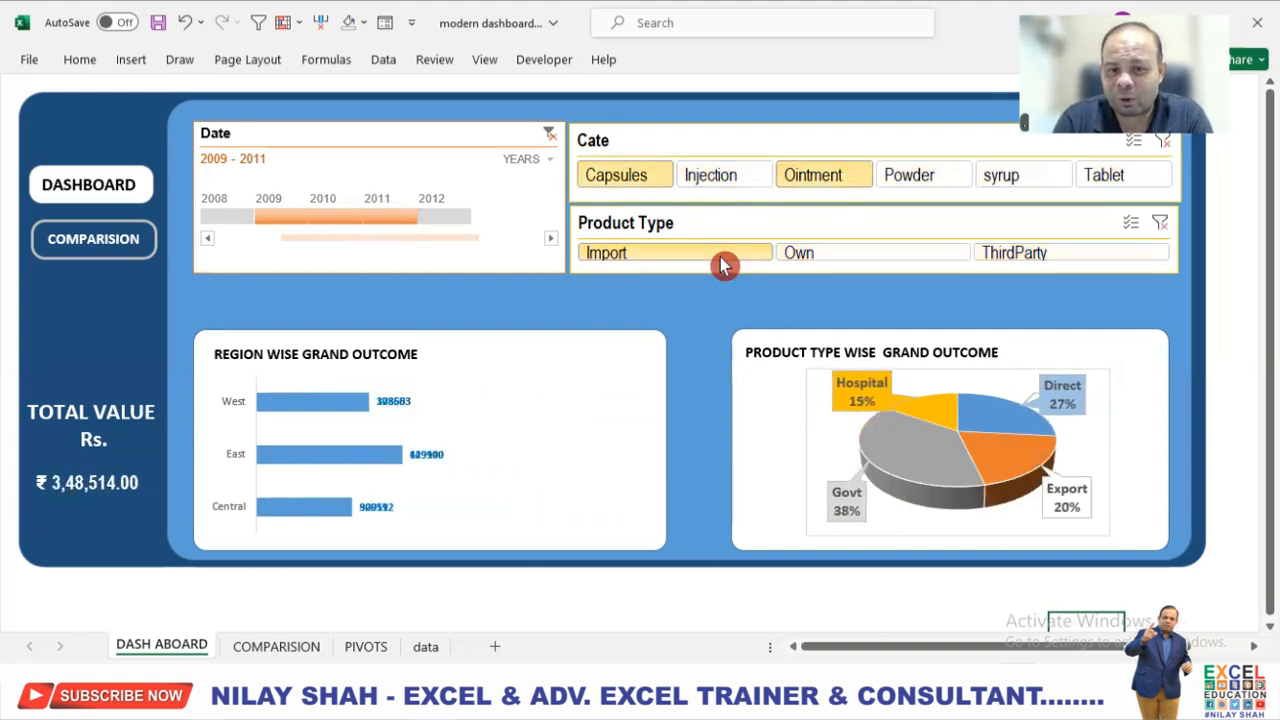
left_click(830, 260)
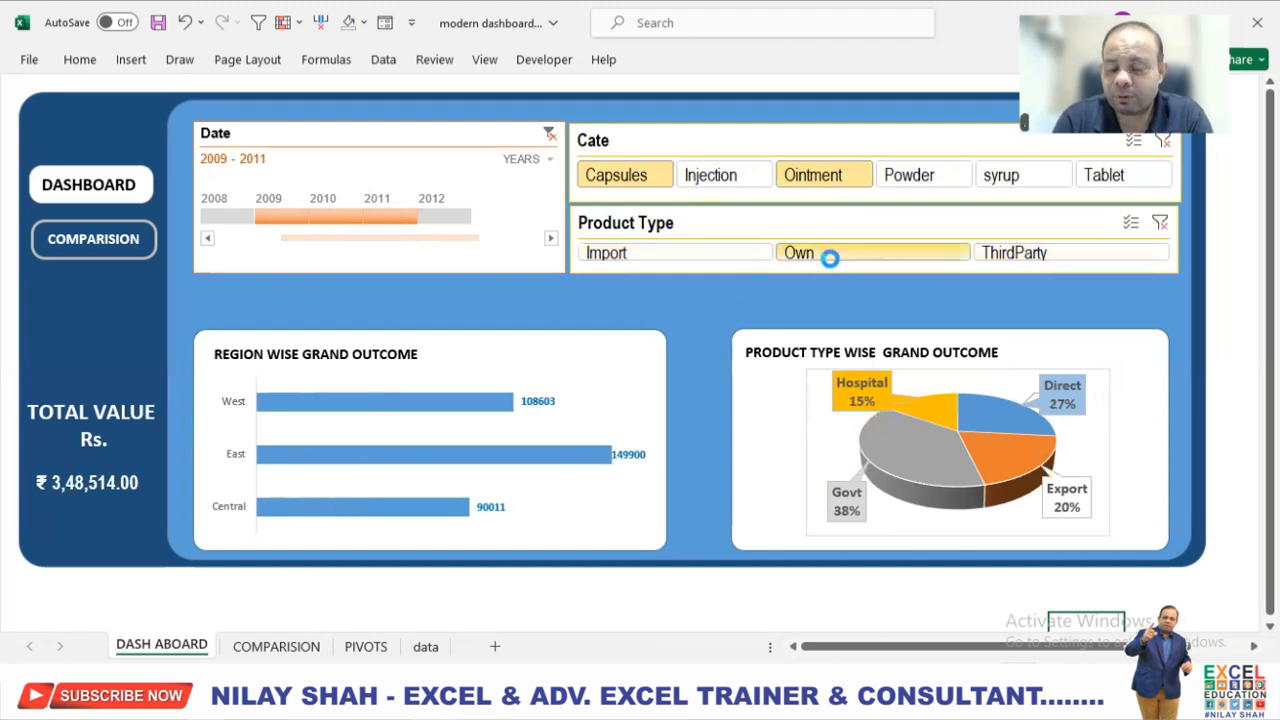
left_click(990, 264)
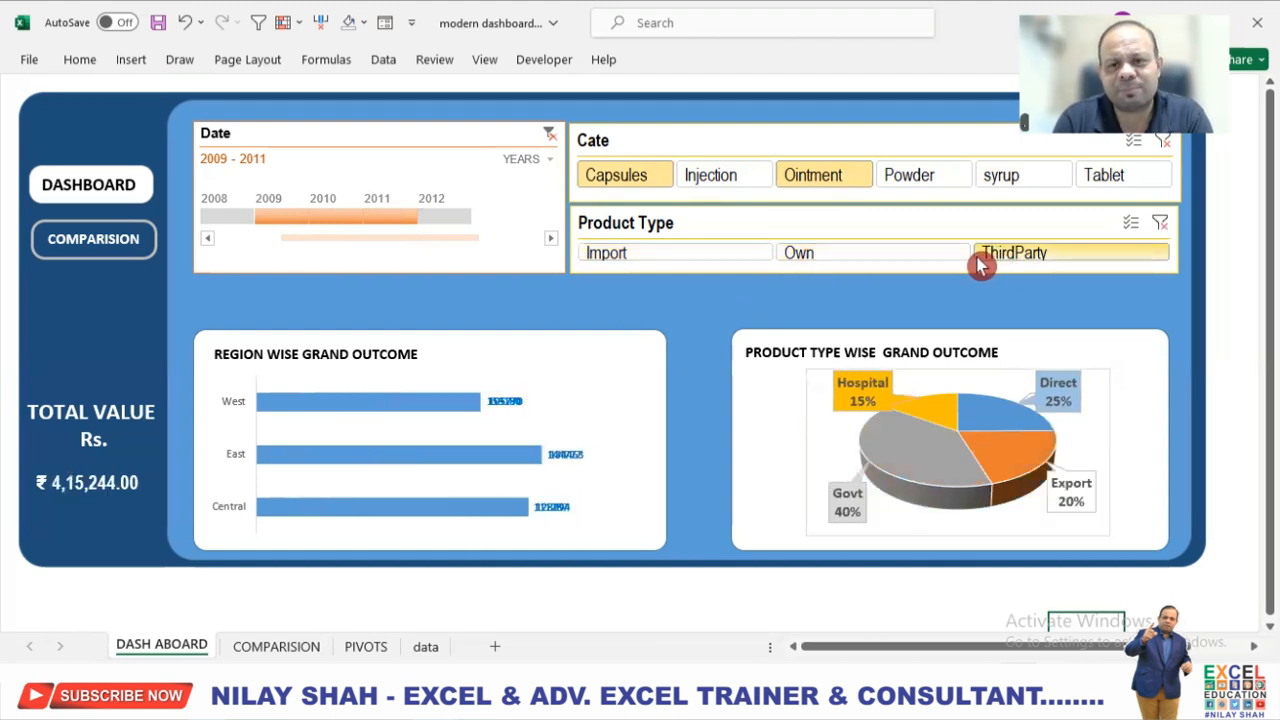
Clear the Cate, Product Type and Date filters on the dashboard.
left_click(1163, 142)
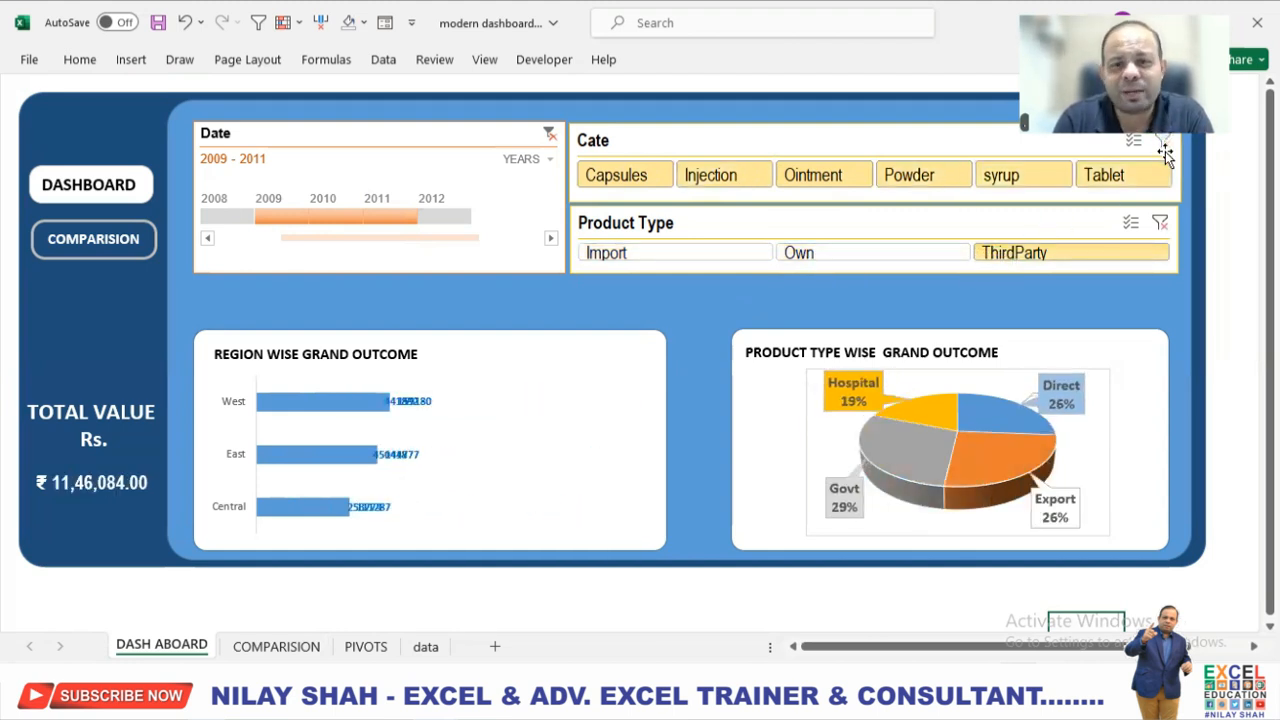
left_click(1163, 223)
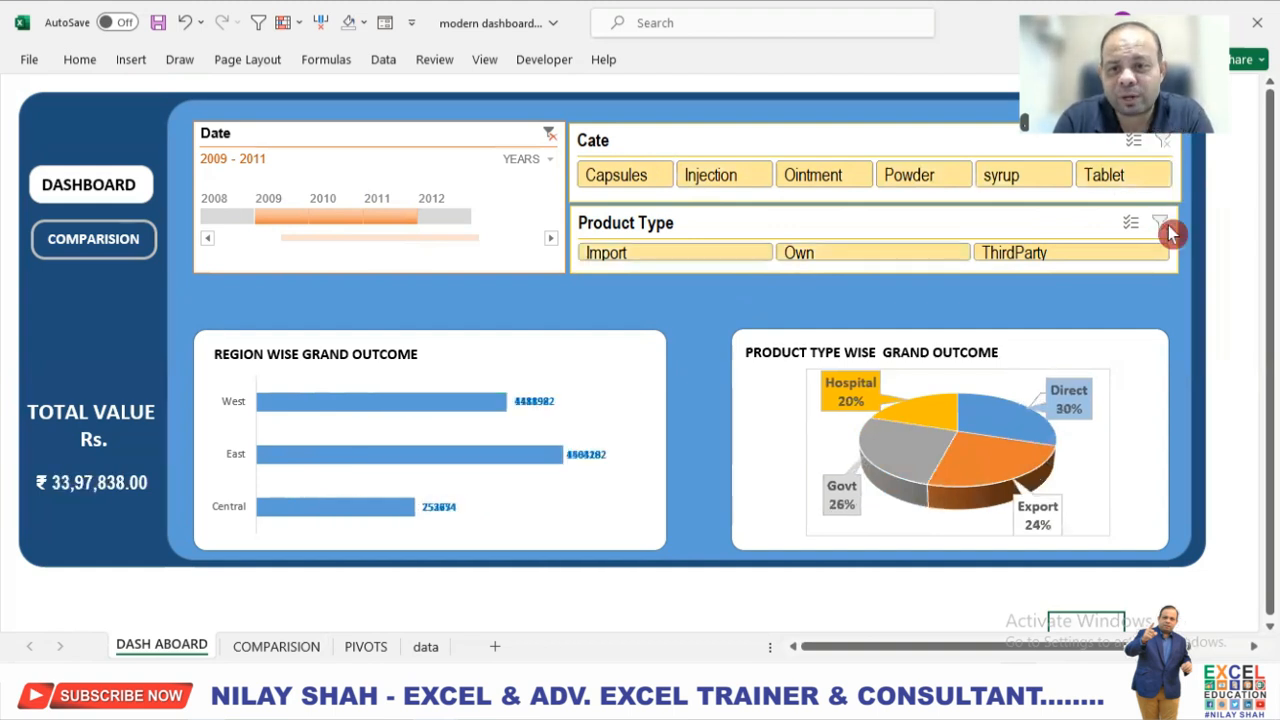
left_click(550, 134)
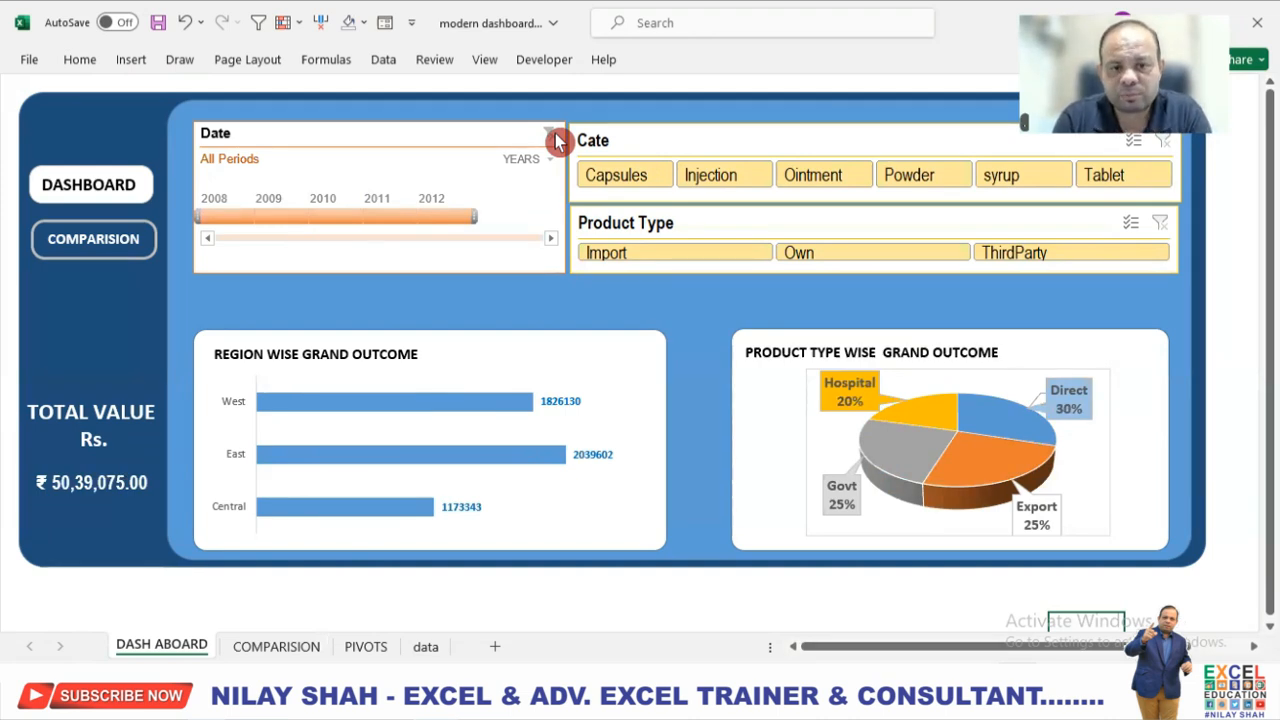
Switch to FINAL DASHBOARD.xlsx and filter its Date timeline by single years, including 2009 and ending on 2010.
left_click(435, 702)
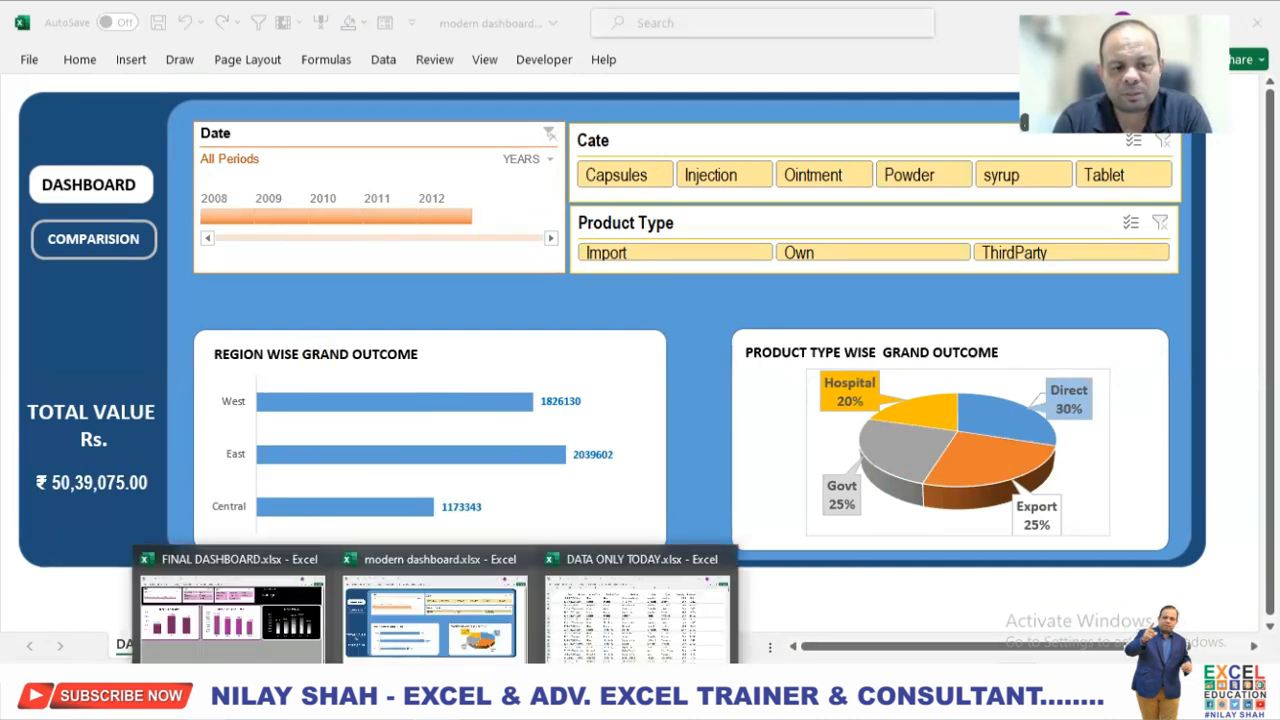
left_click(318, 620)
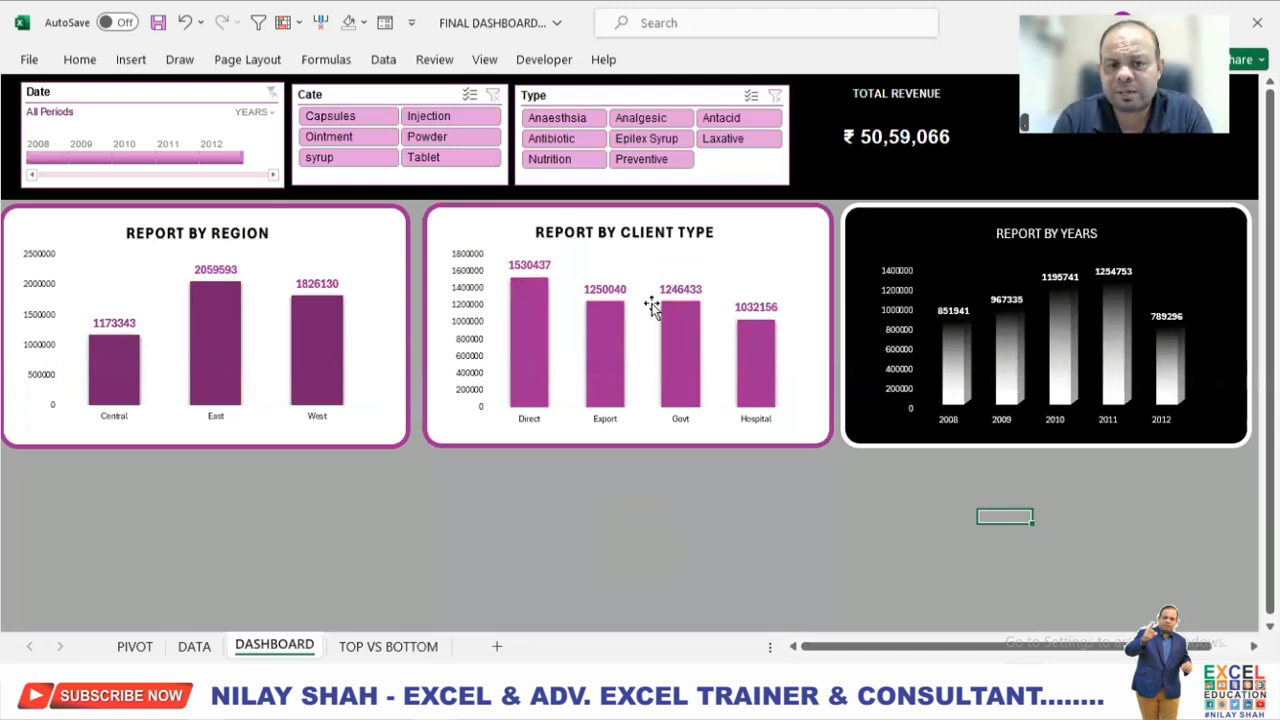
left_click(165, 166)
left_click(95, 155)
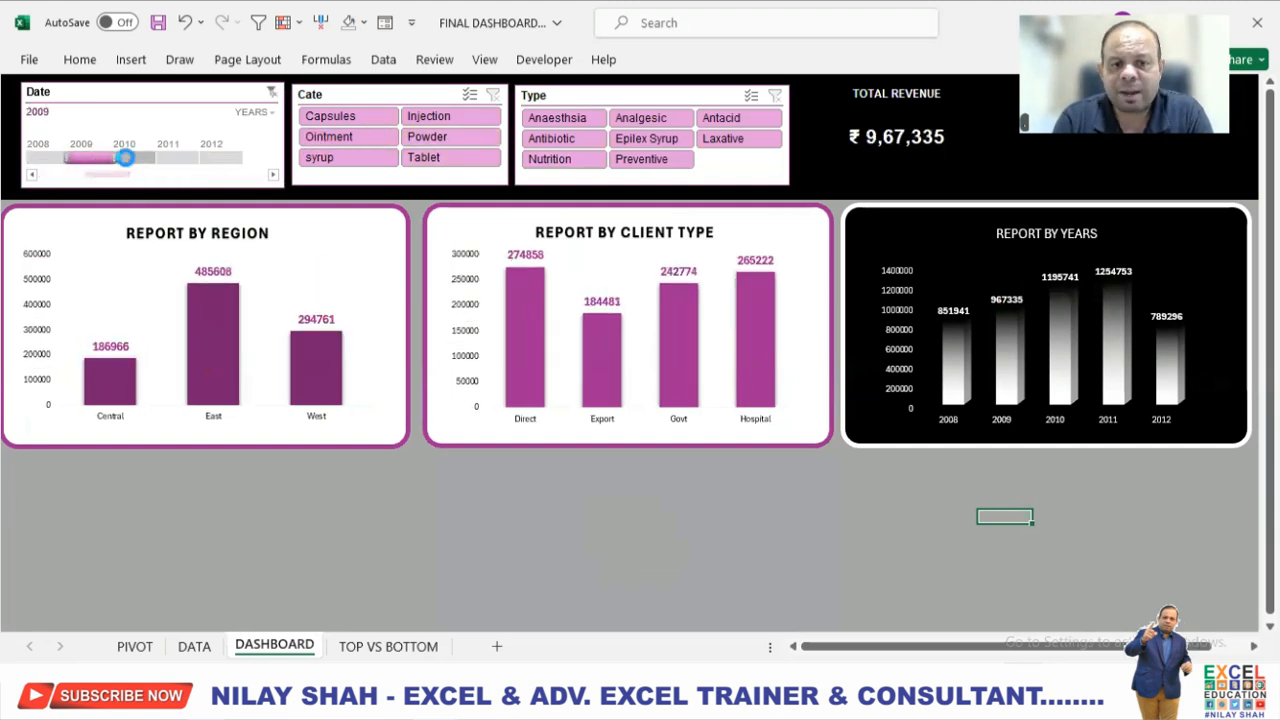
left_click(133, 166)
Filter the category by Capsules and by Injection, and the type by Anaesthsia and by Epilex Syrup.
left_click(372, 116)
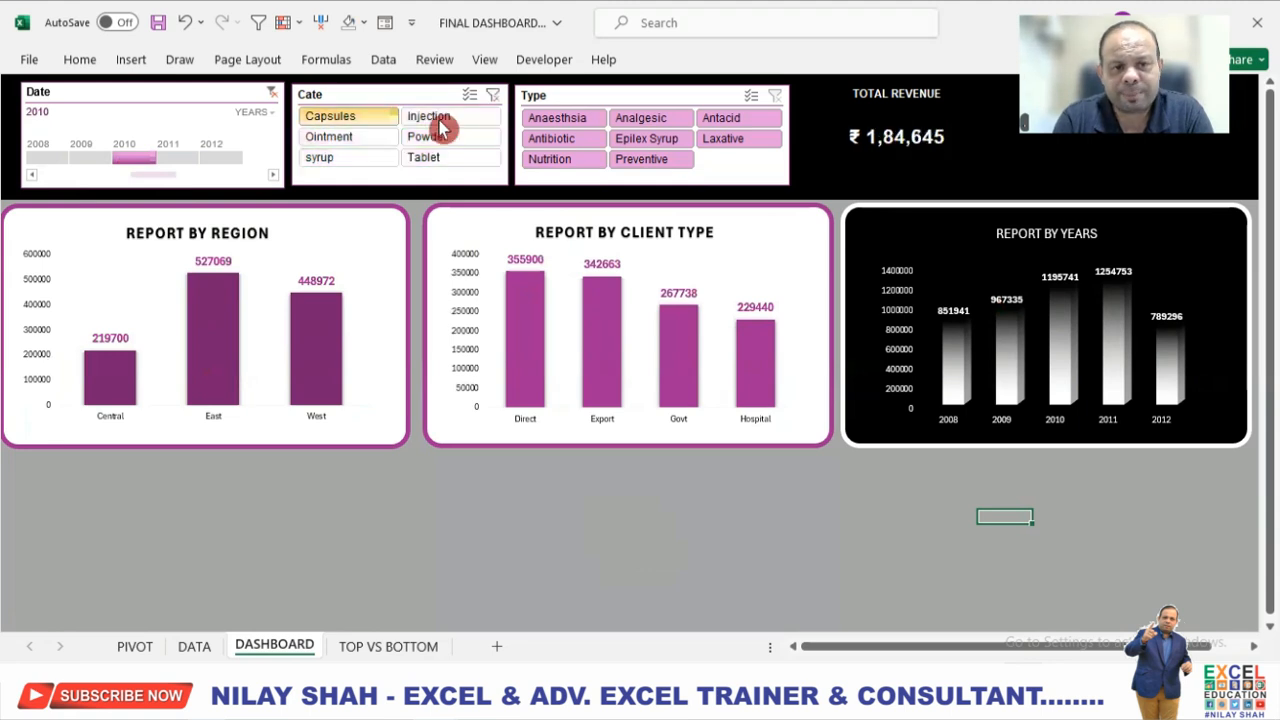
left_click(440, 120)
left_click(553, 121)
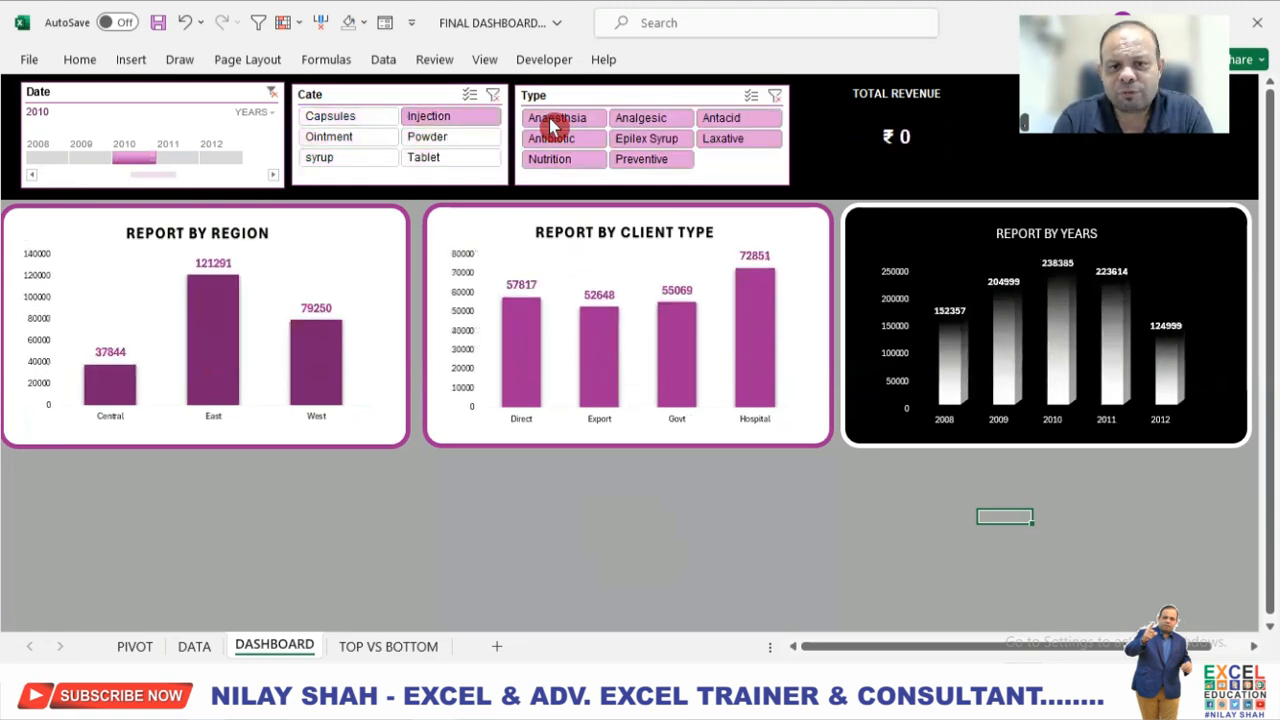
left_click(653, 141)
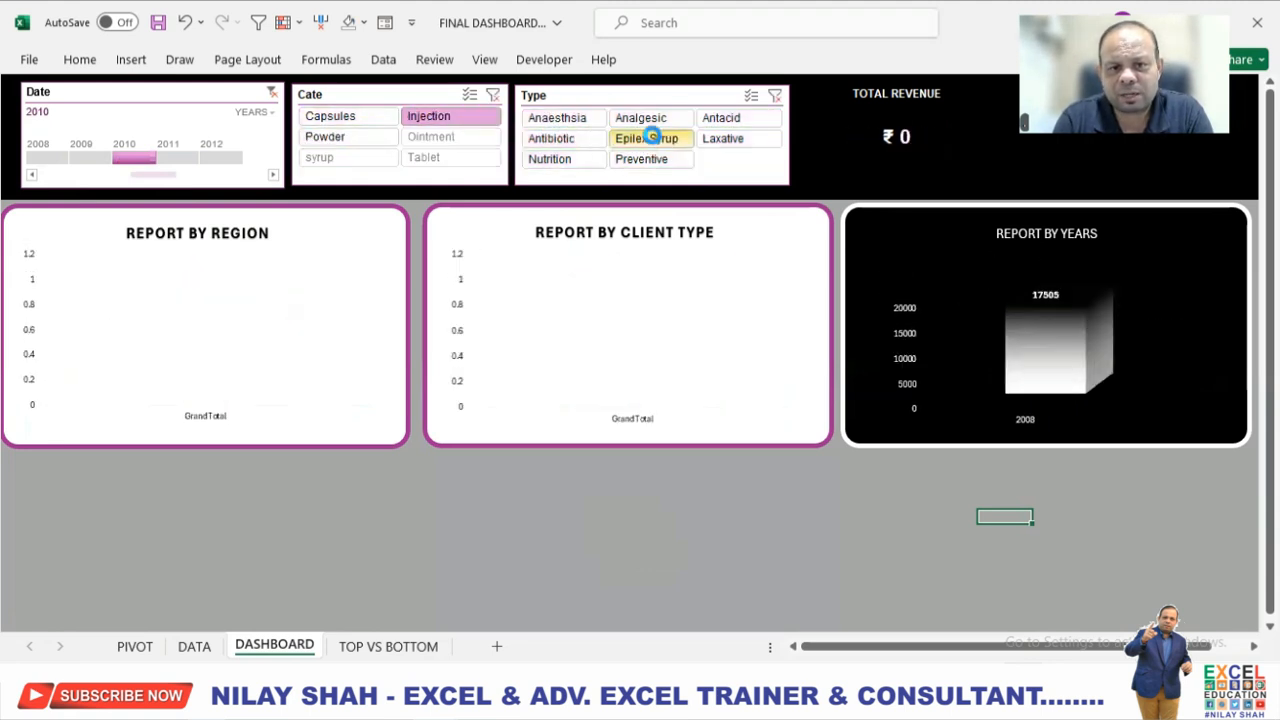
Clear the Type, Cate and Date filters on the final dashboard.
left_click(773, 95)
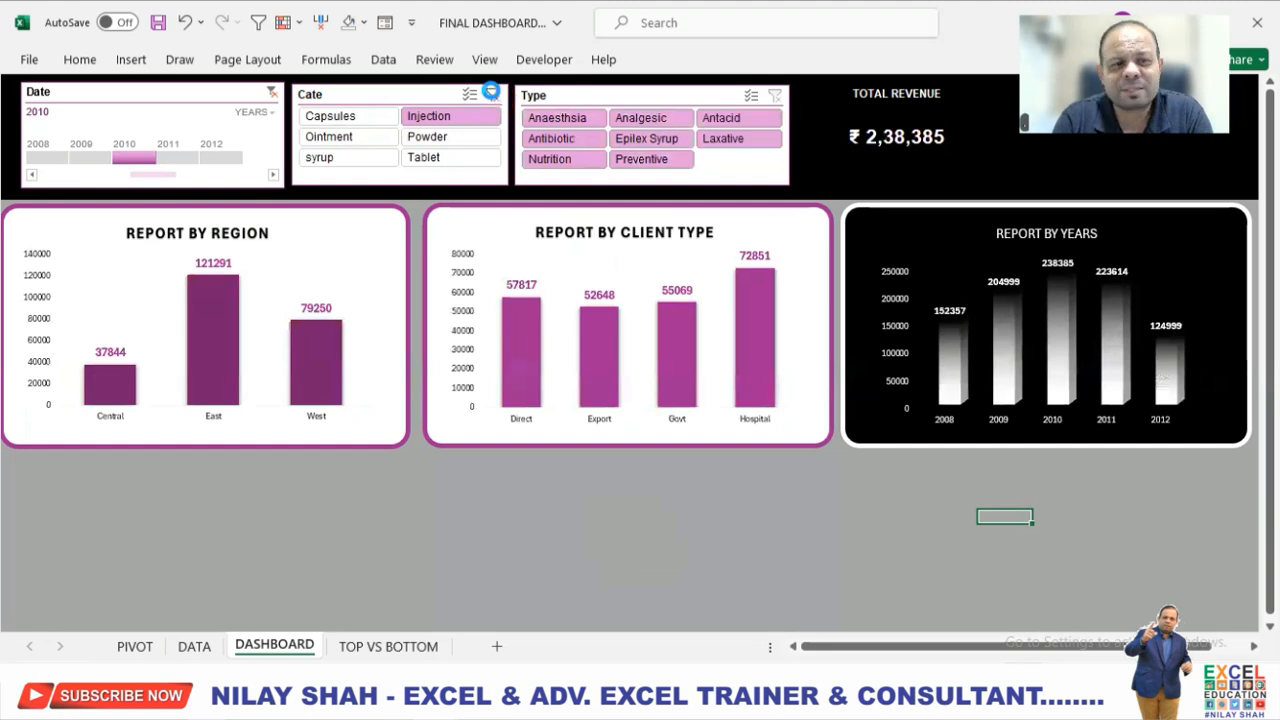
left_click(492, 94)
left_click(272, 91)
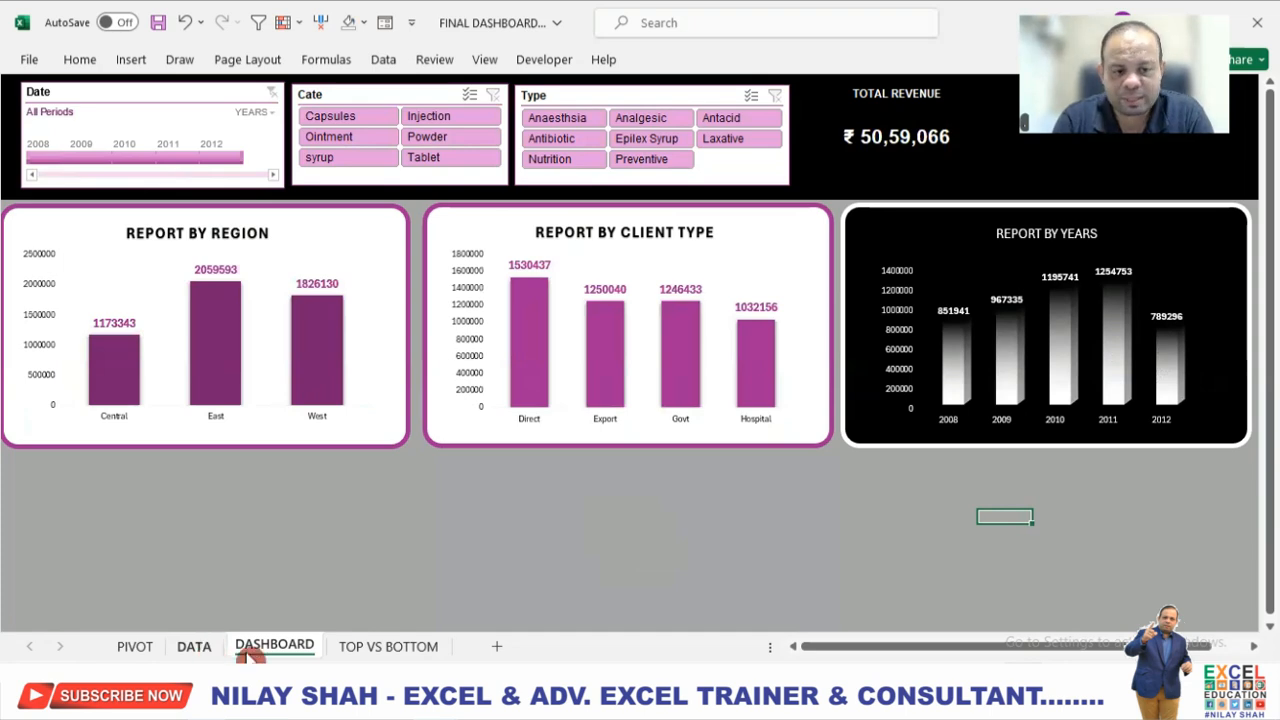
Open the TOP VS BOTTOM sheet and set its Date timeline filter to Q2 2009 - Q1 2010.
left_click(372, 647)
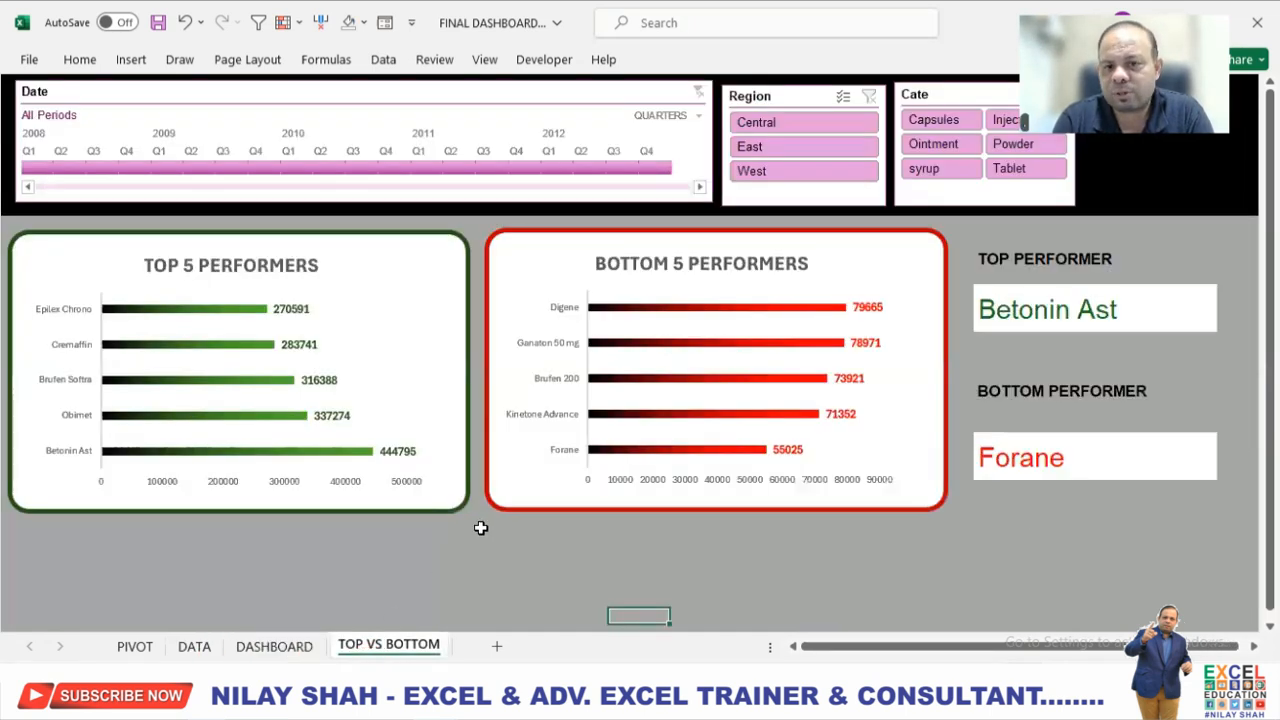
left_click(195, 167)
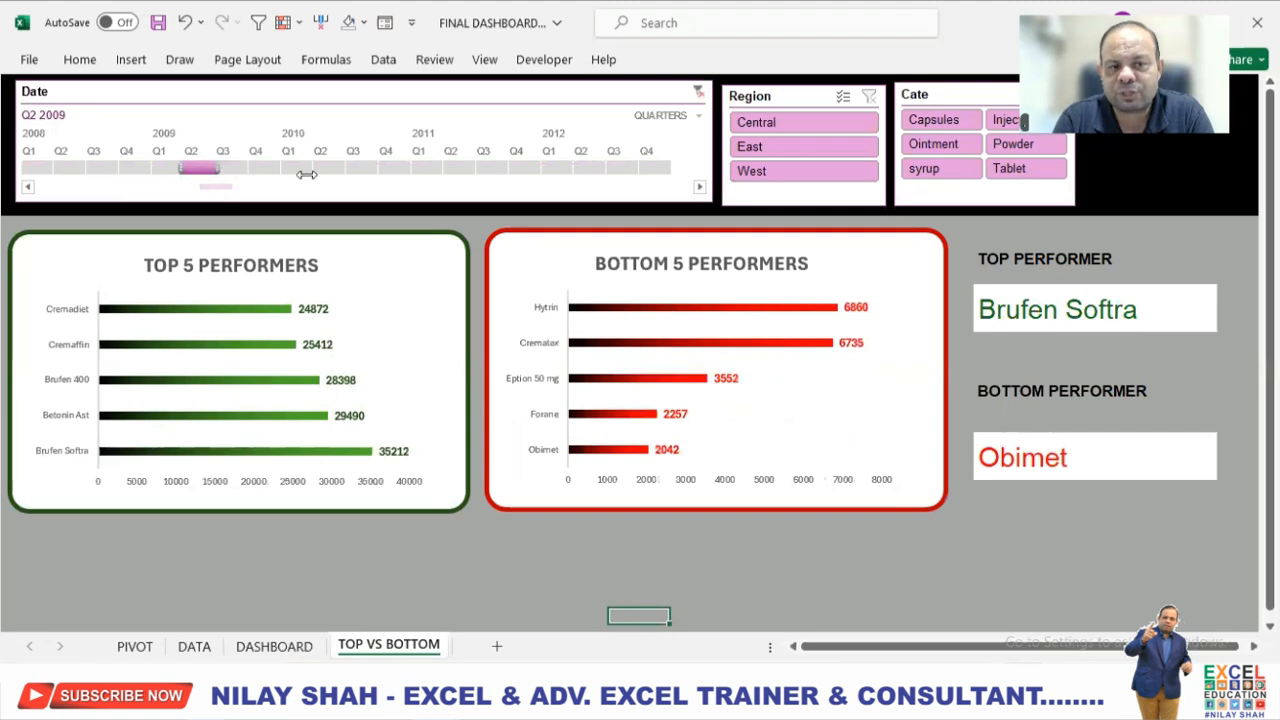
left_click_drag(306, 174, 306, 172)
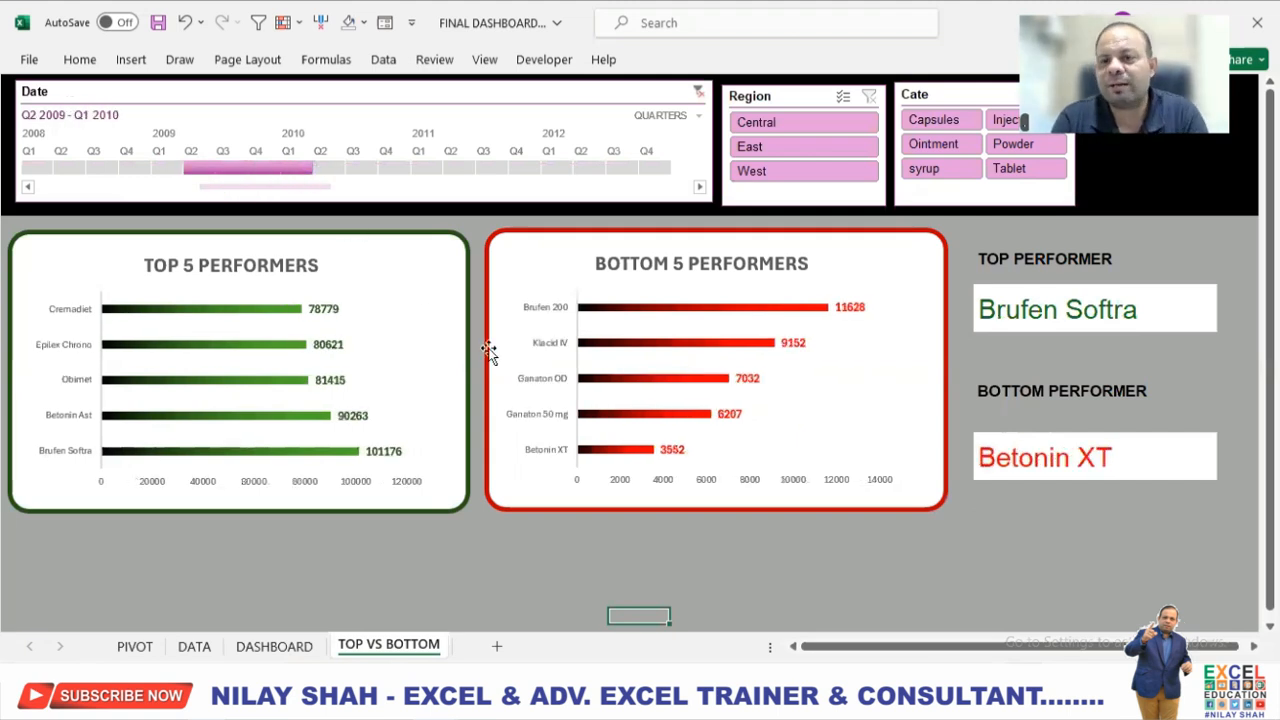
Filter the region by Central and the category by Capsules, Injection and Tablet, and clear the Region and Date filters.
left_click(840, 124)
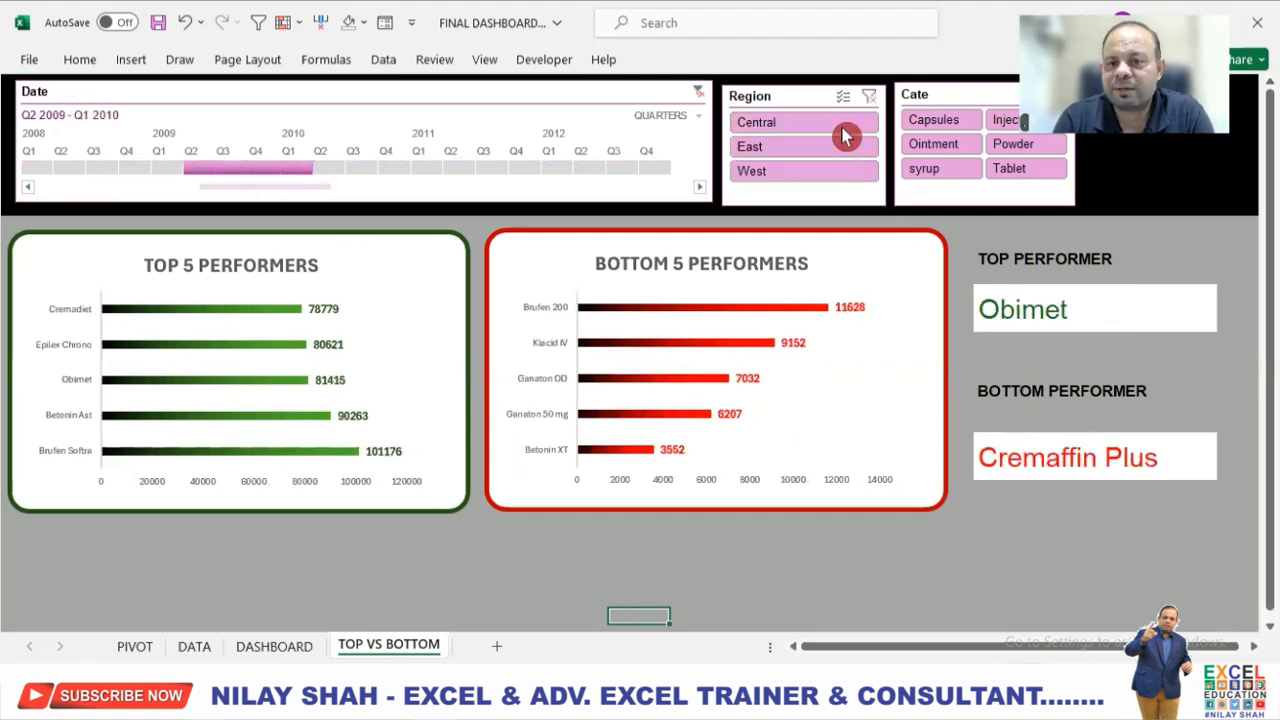
left_click(935, 121)
left_click(1000, 120)
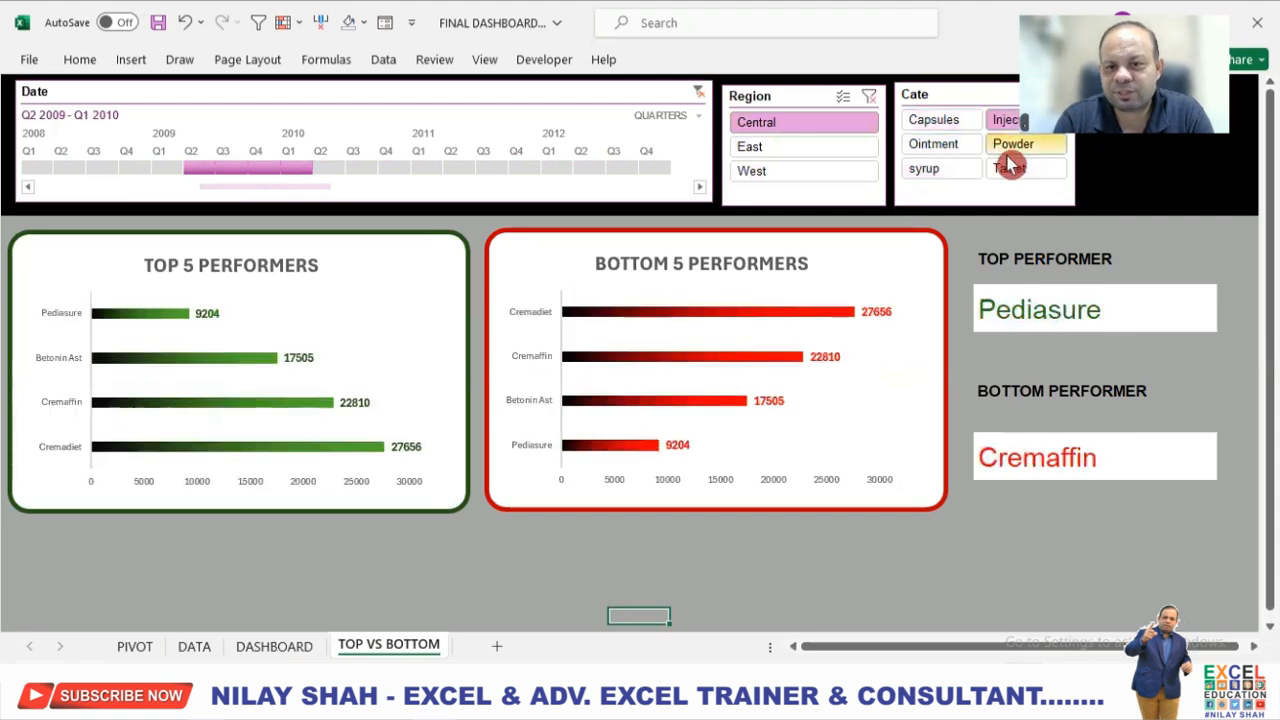
left_click(1010, 168)
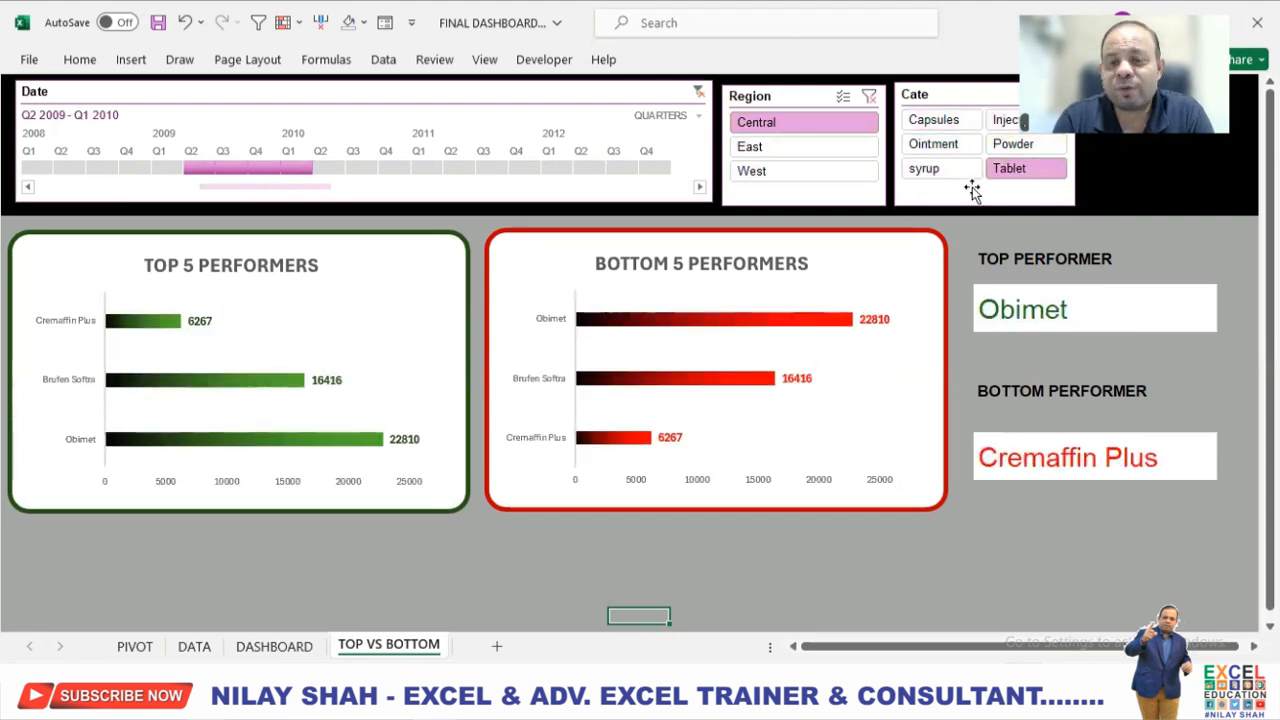
left_click(869, 96)
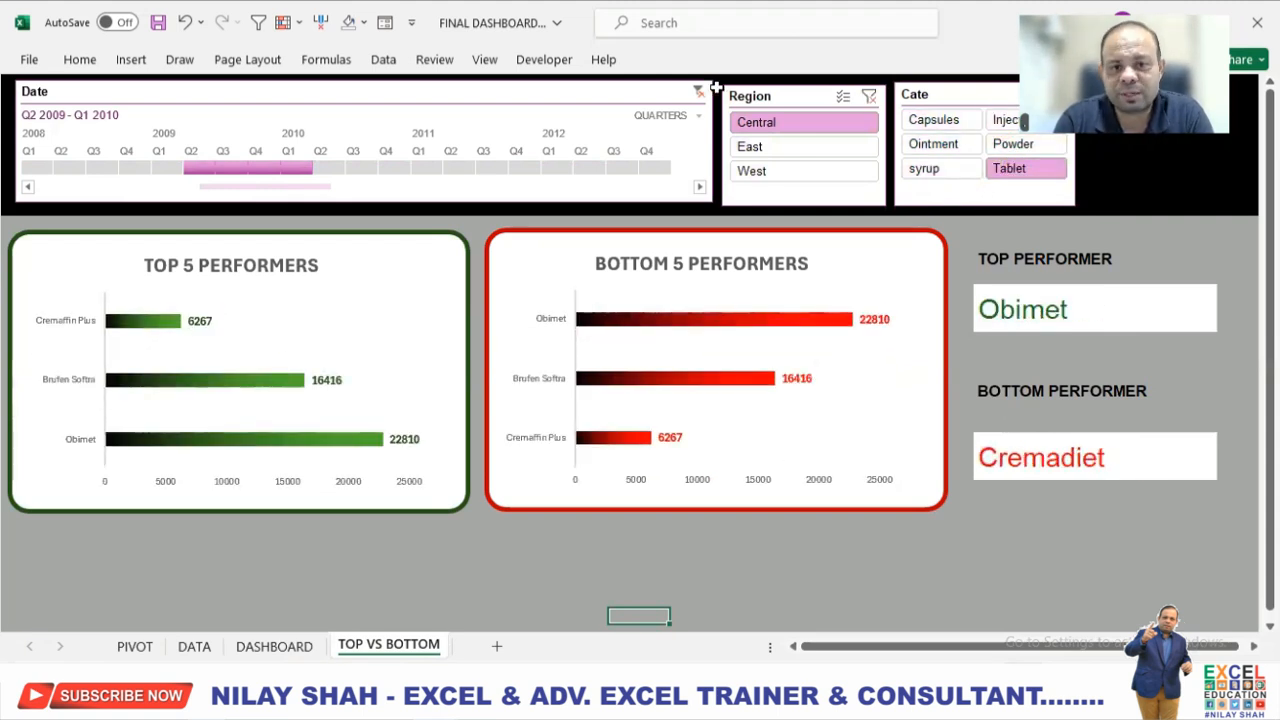
left_click(698, 91)
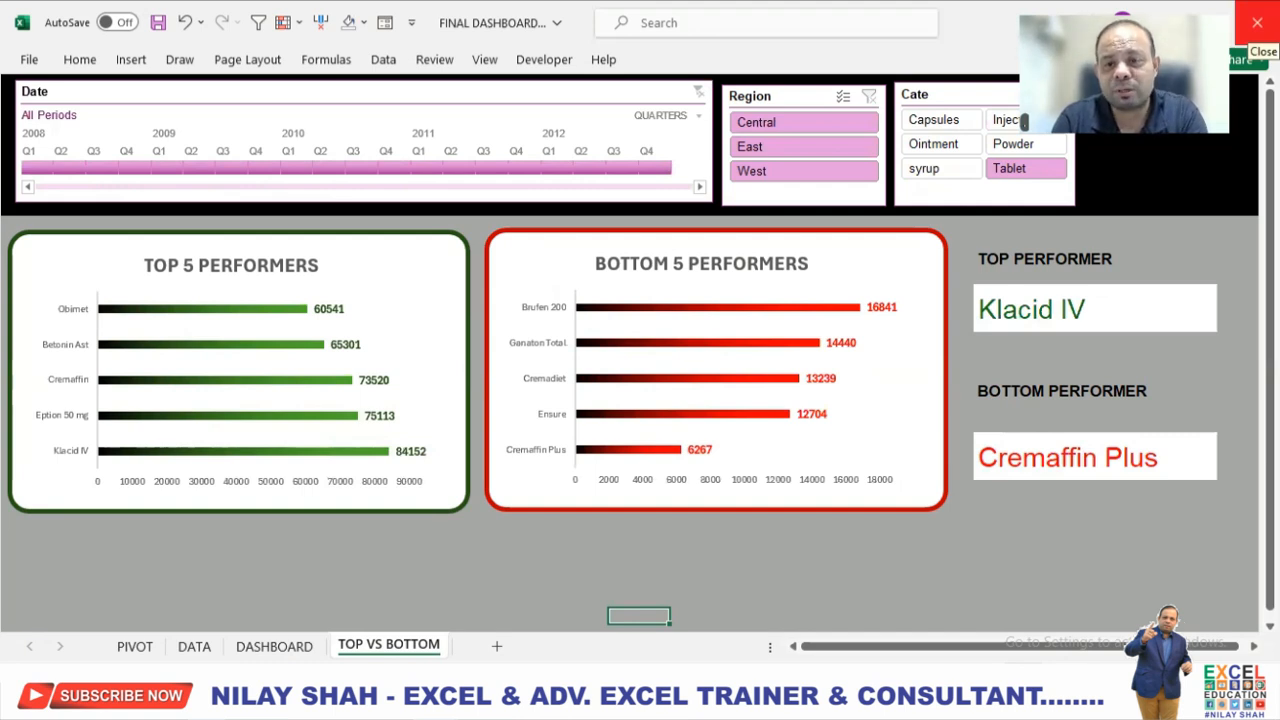
Close FINAL DASHBOARD.xlsx and modern dashboard.xlsx without saving their changes.
left_click(1257, 22)
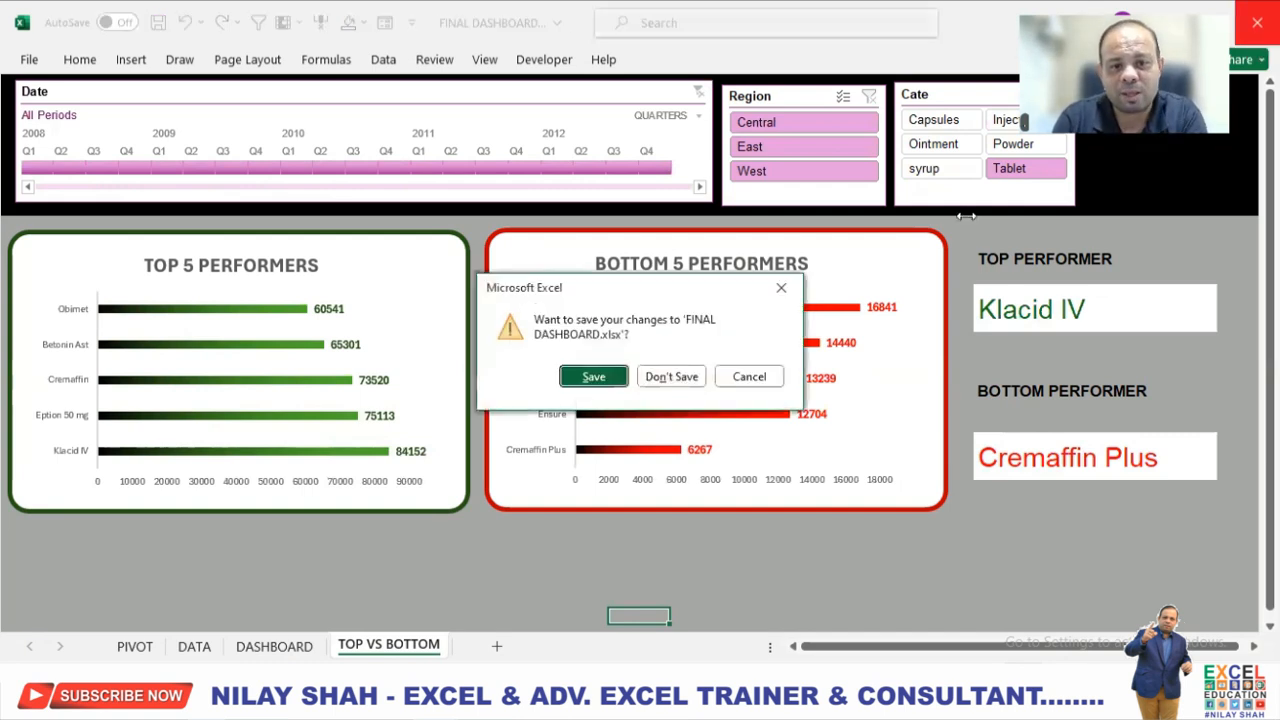
left_click(688, 378)
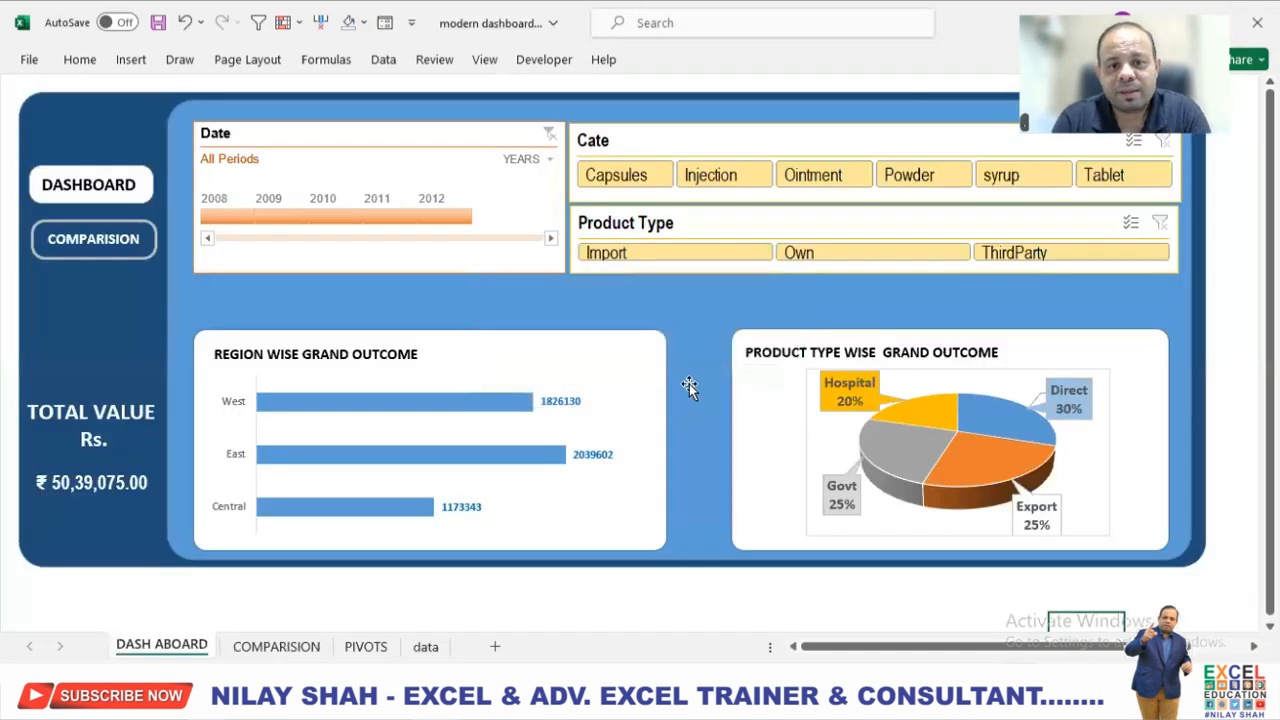
left_click(1257, 22)
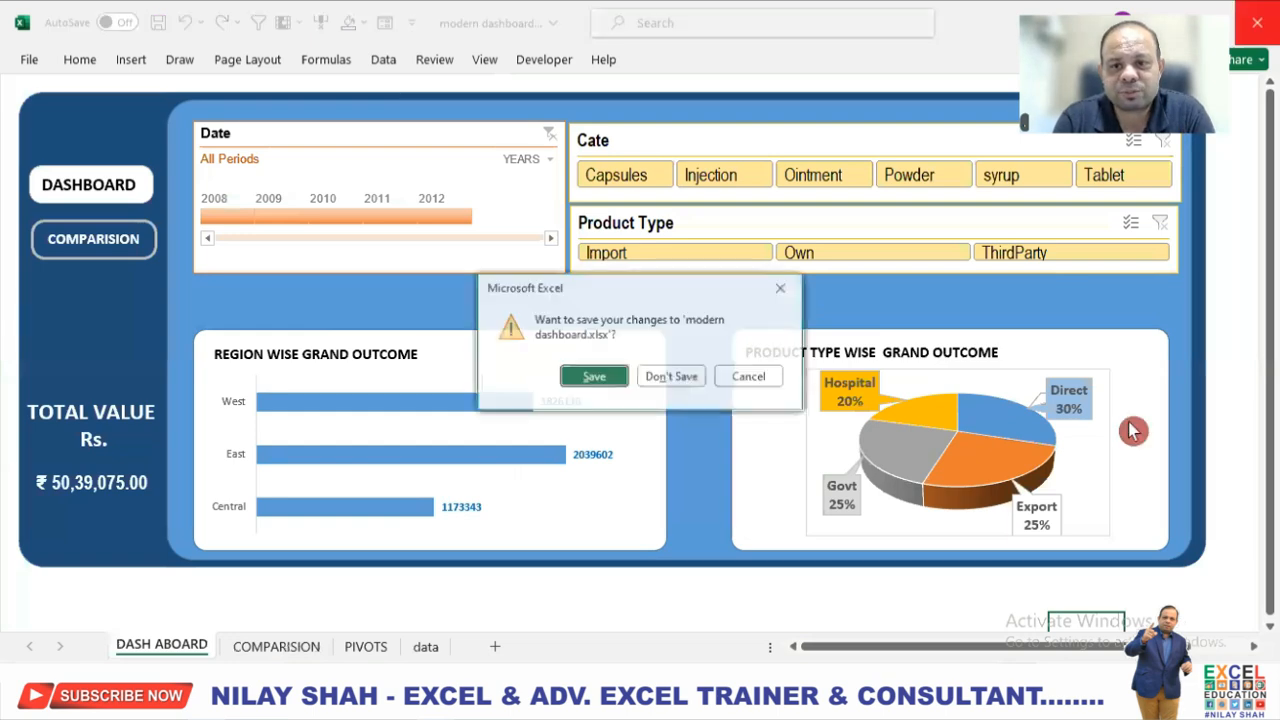
left_click(688, 376)
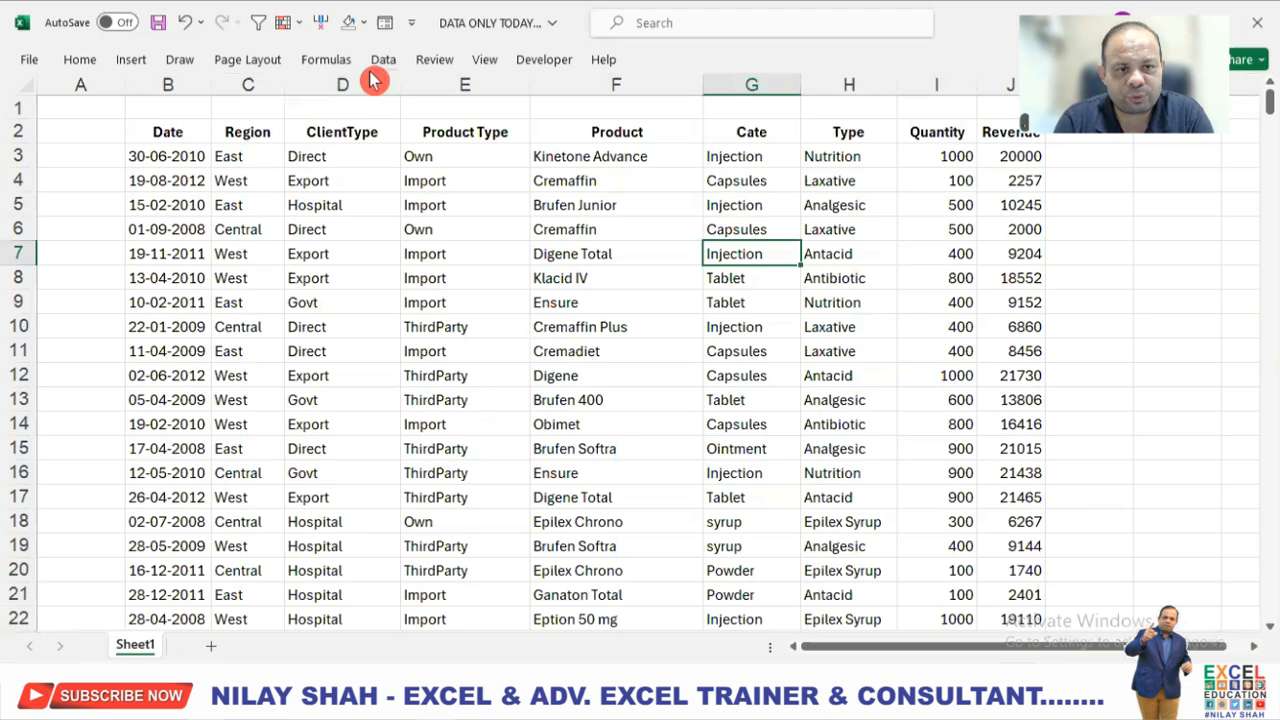
Keep the ribbon expanded and show the formula bar in the raw data workbook.
left_click(483, 66)
double_click(485, 64)
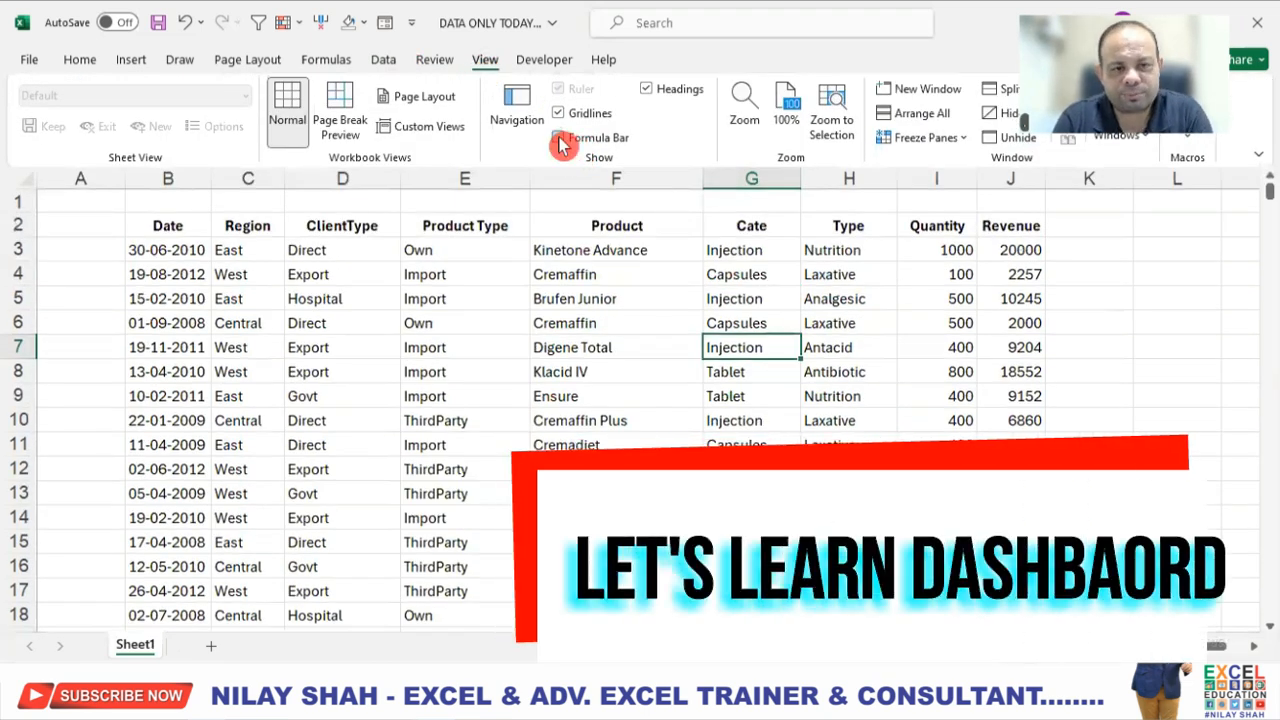
left_click(570, 142)
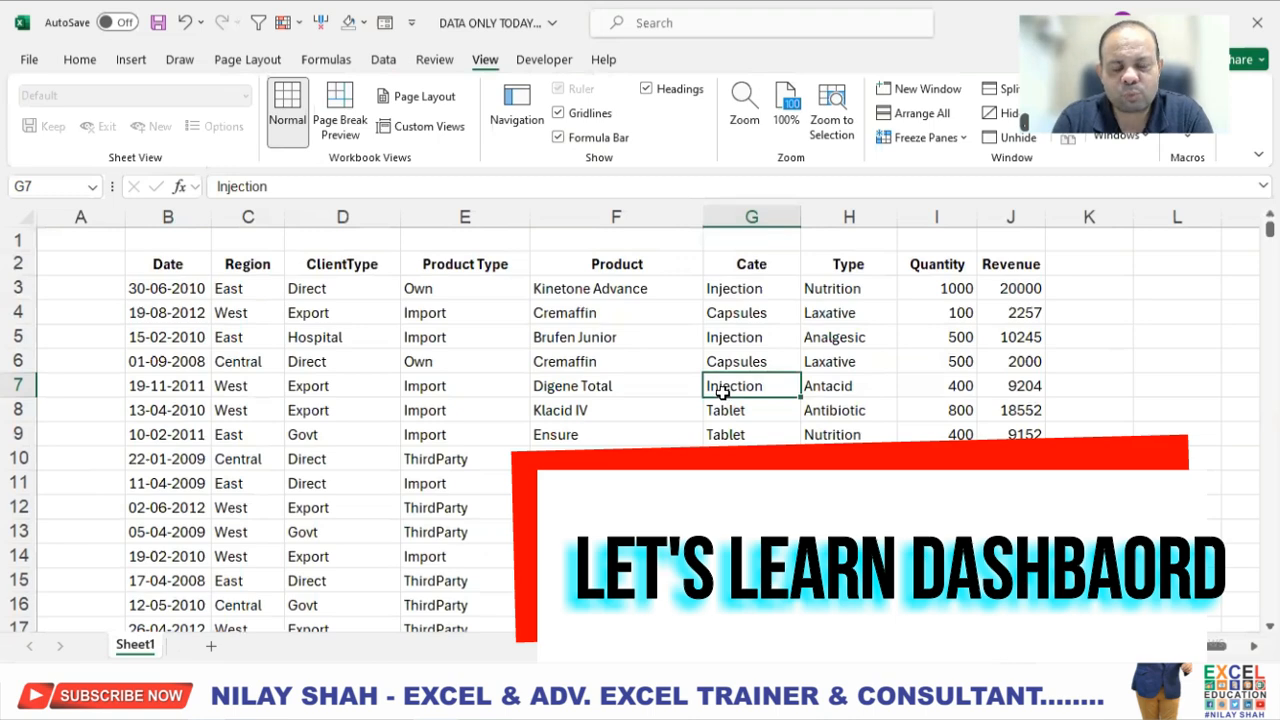
Enter the title ABC LTD in cell B1 above the data and color its text red.
left_click(190, 243)
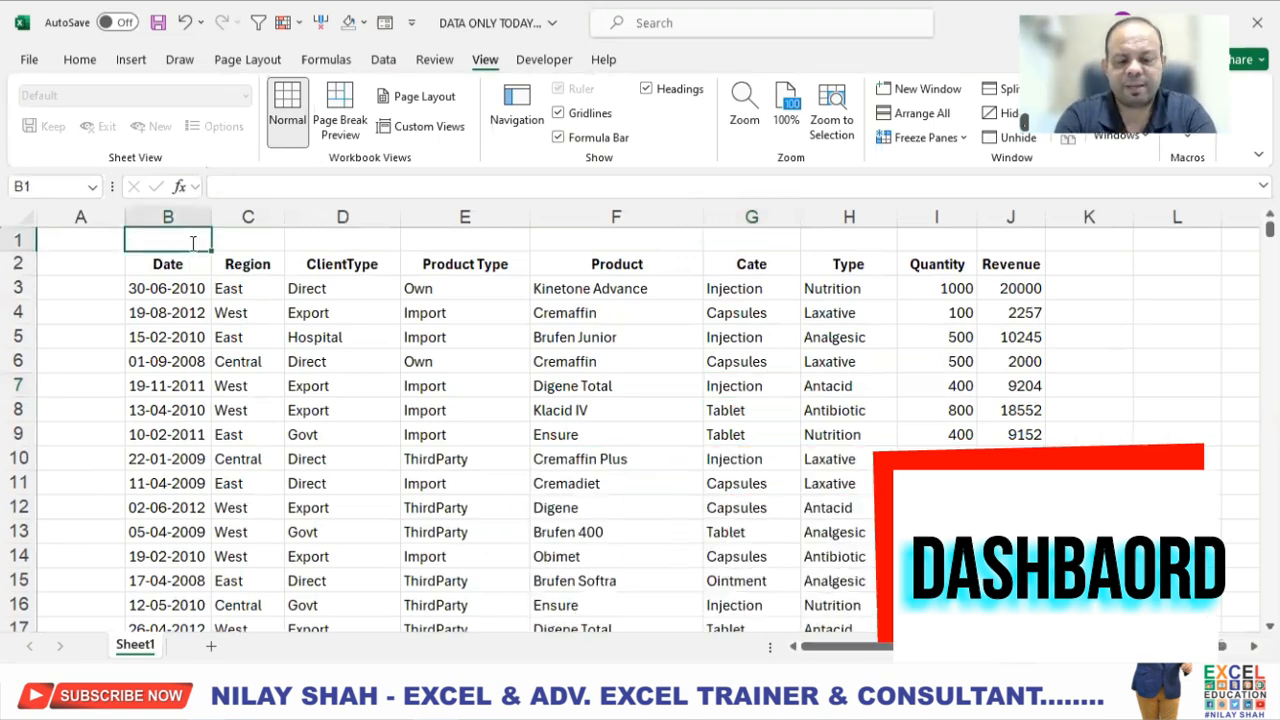
type("ABC LTD")
key("Return")
left_click(196, 240)
left_click(68, 62)
left_click(293, 126)
left_click(403, 410)
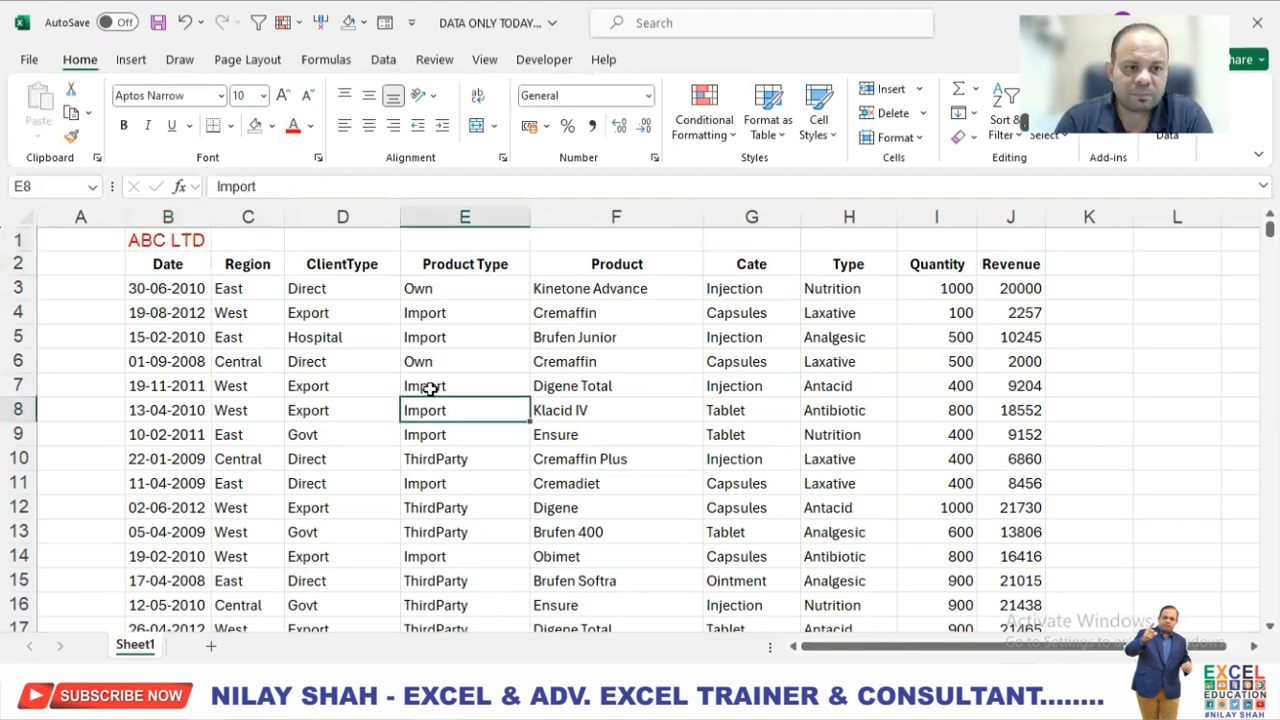
Convert the sales data range B2:J433 into a table with headers.
left_click(192, 265)
key("ctrl+shift+Right")
key("ctrl+shift+Down")
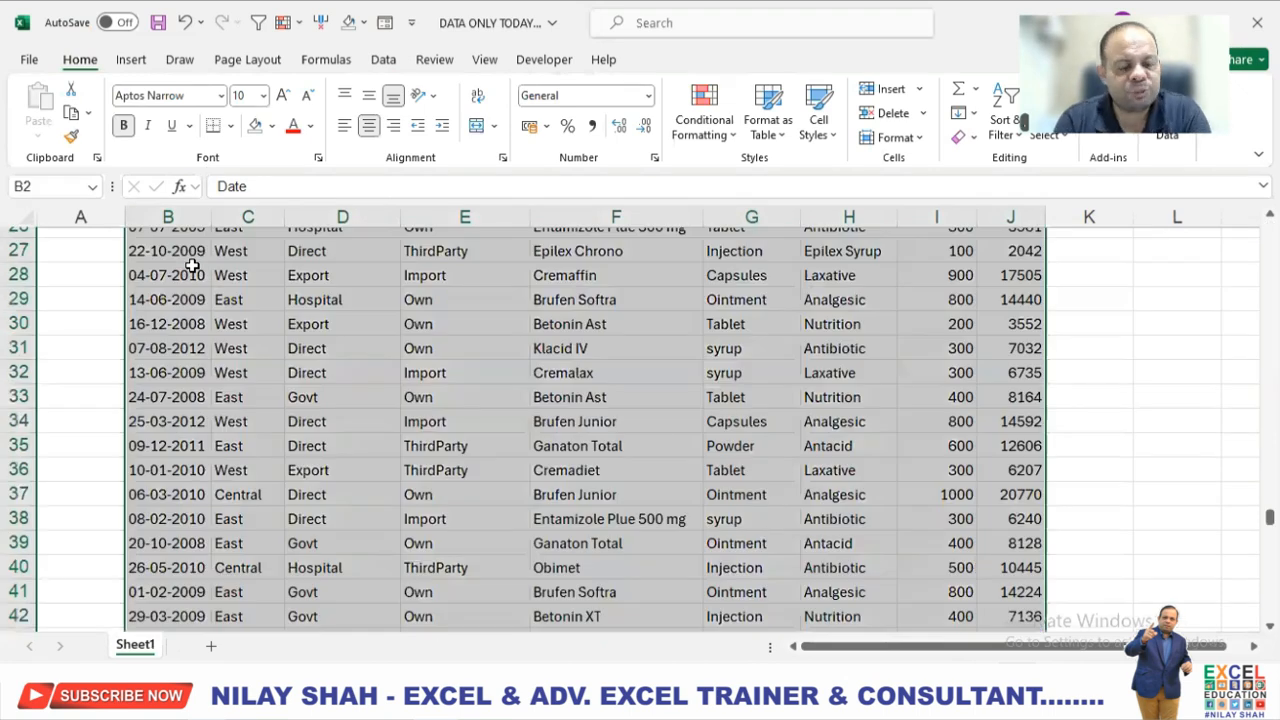
left_click(138, 60)
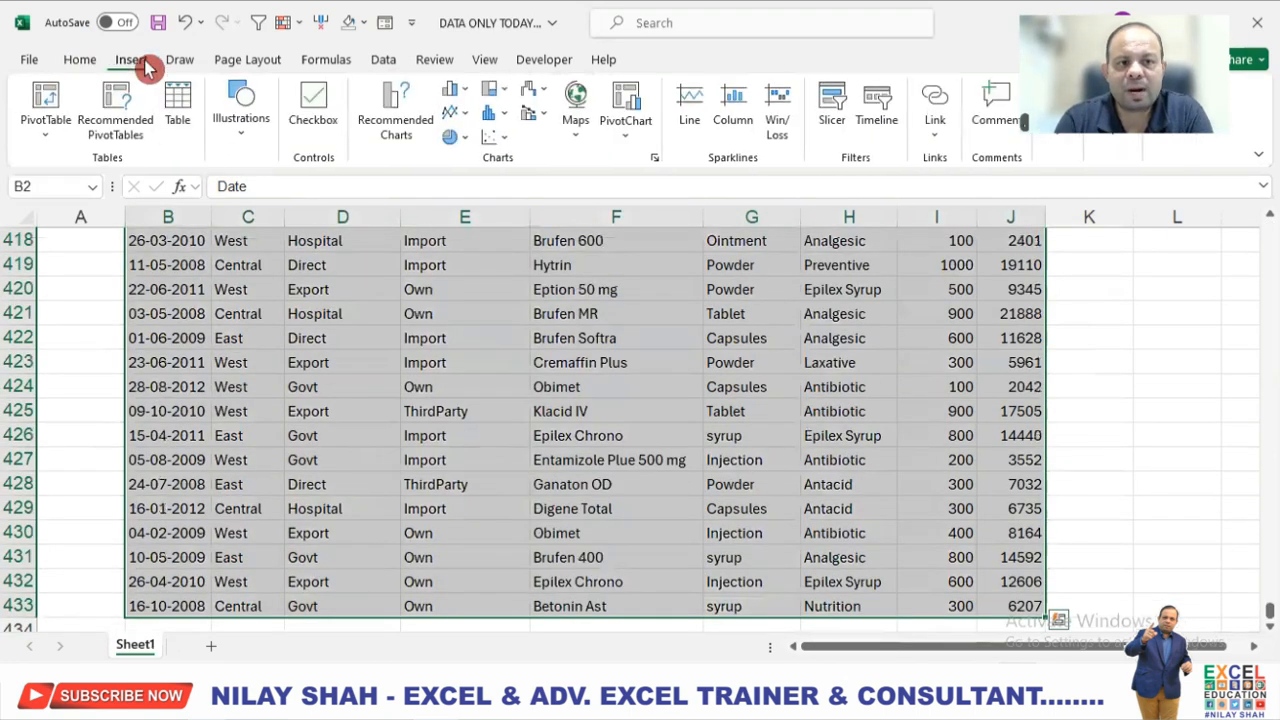
left_click(184, 122)
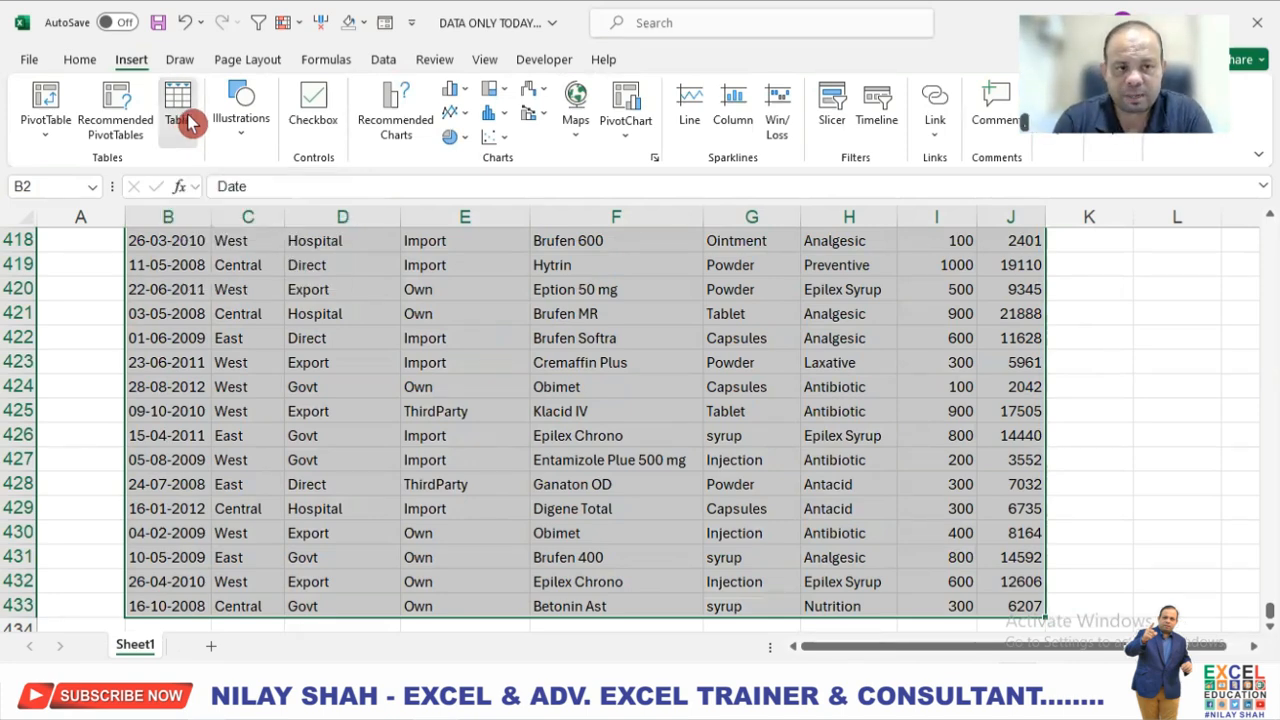
left_click(920, 405)
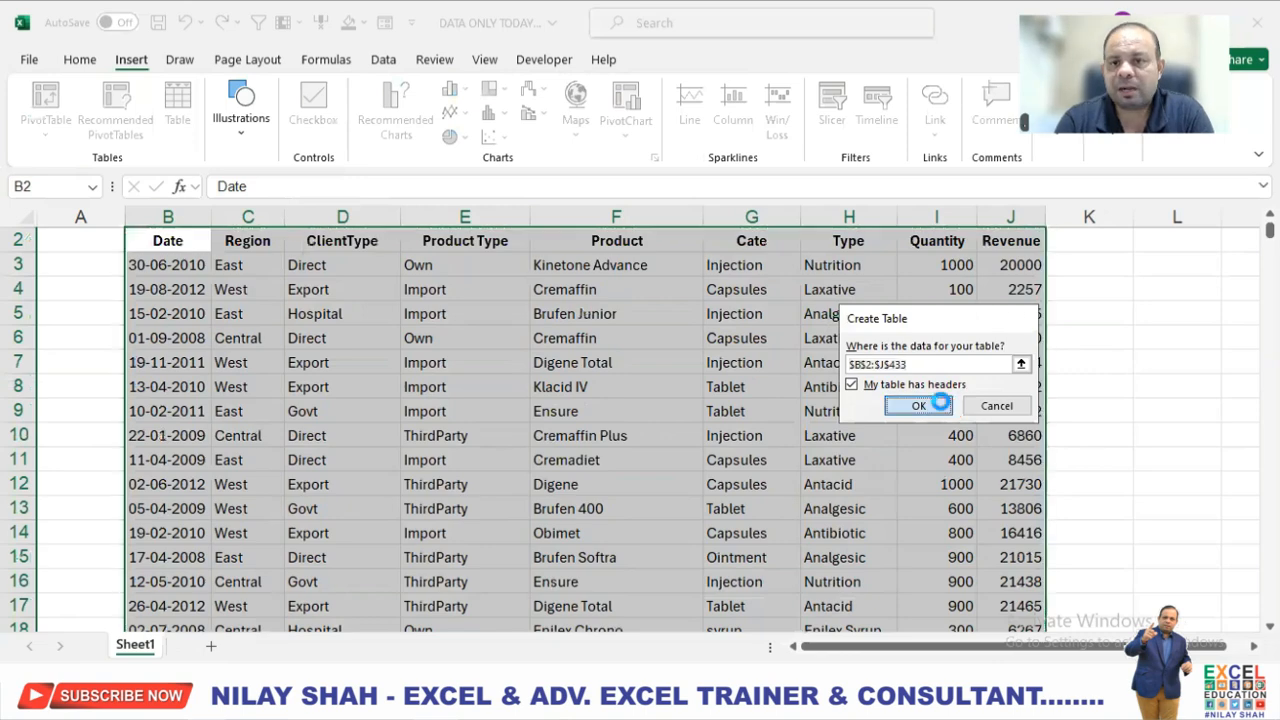
left_click(543, 405)
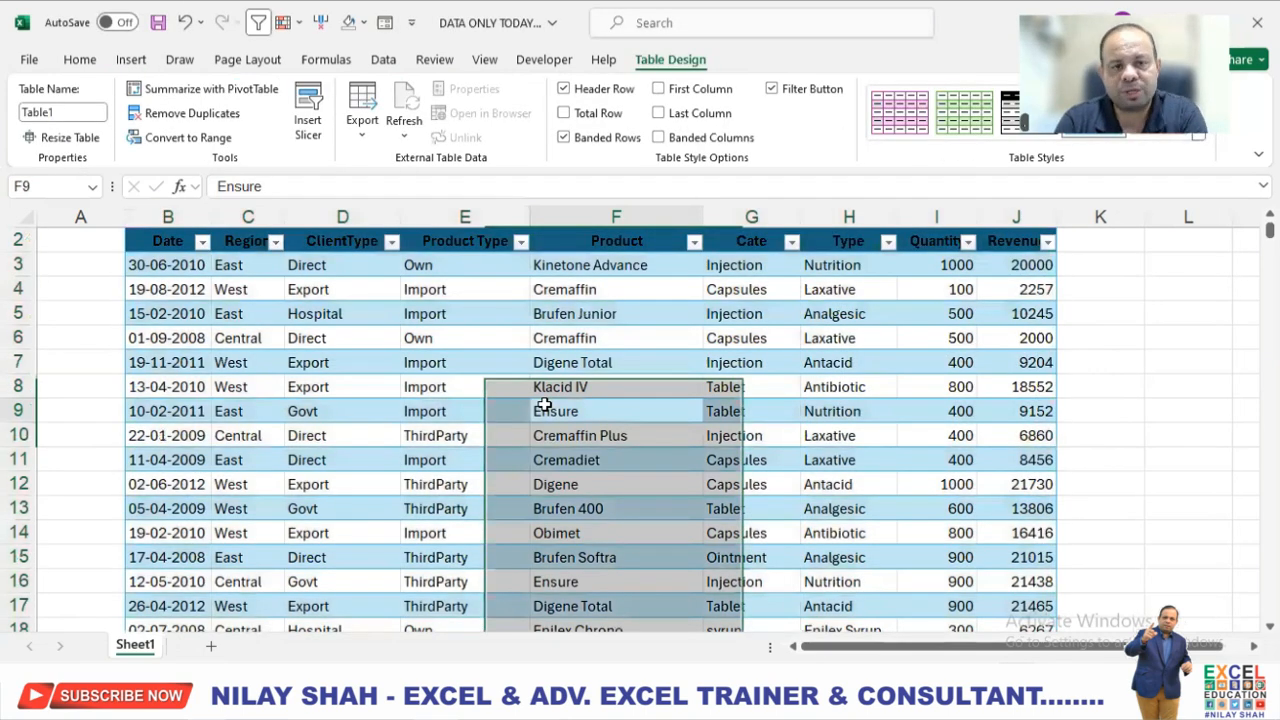
scroll(543, 405, "up", 1)
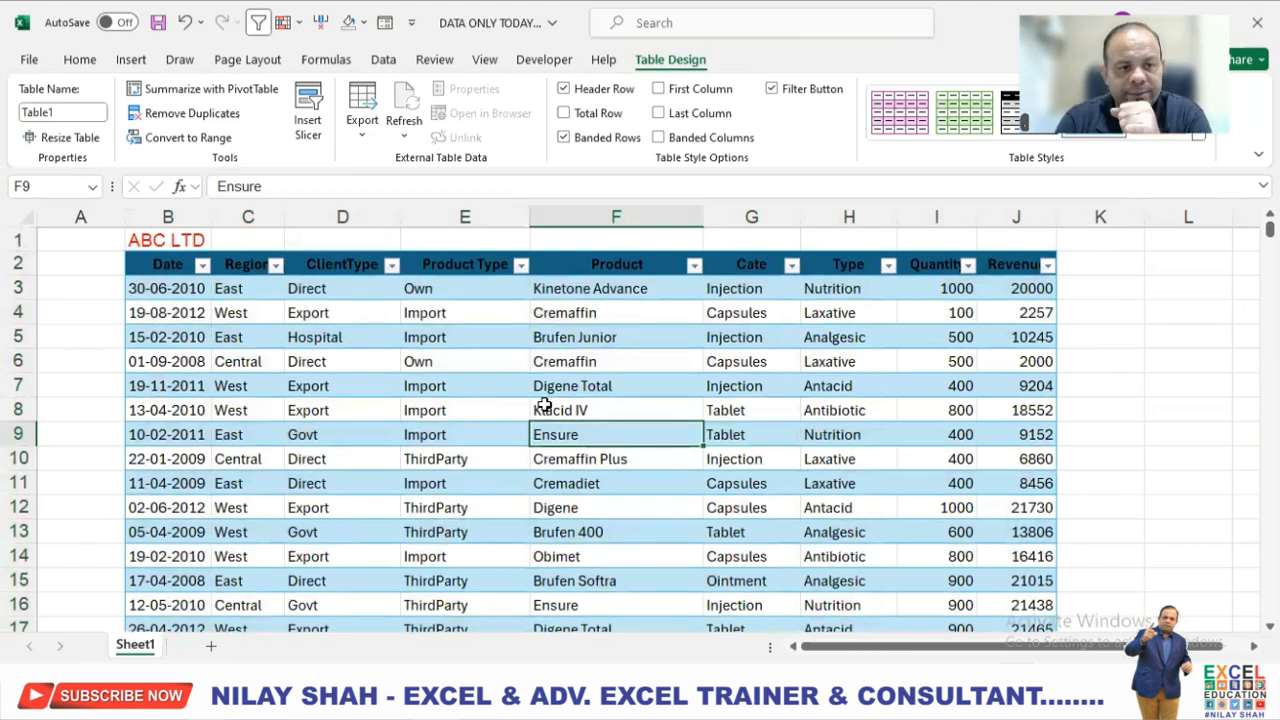
Create a PivotTable from Table1 on a new worksheet.
left_click(469, 376)
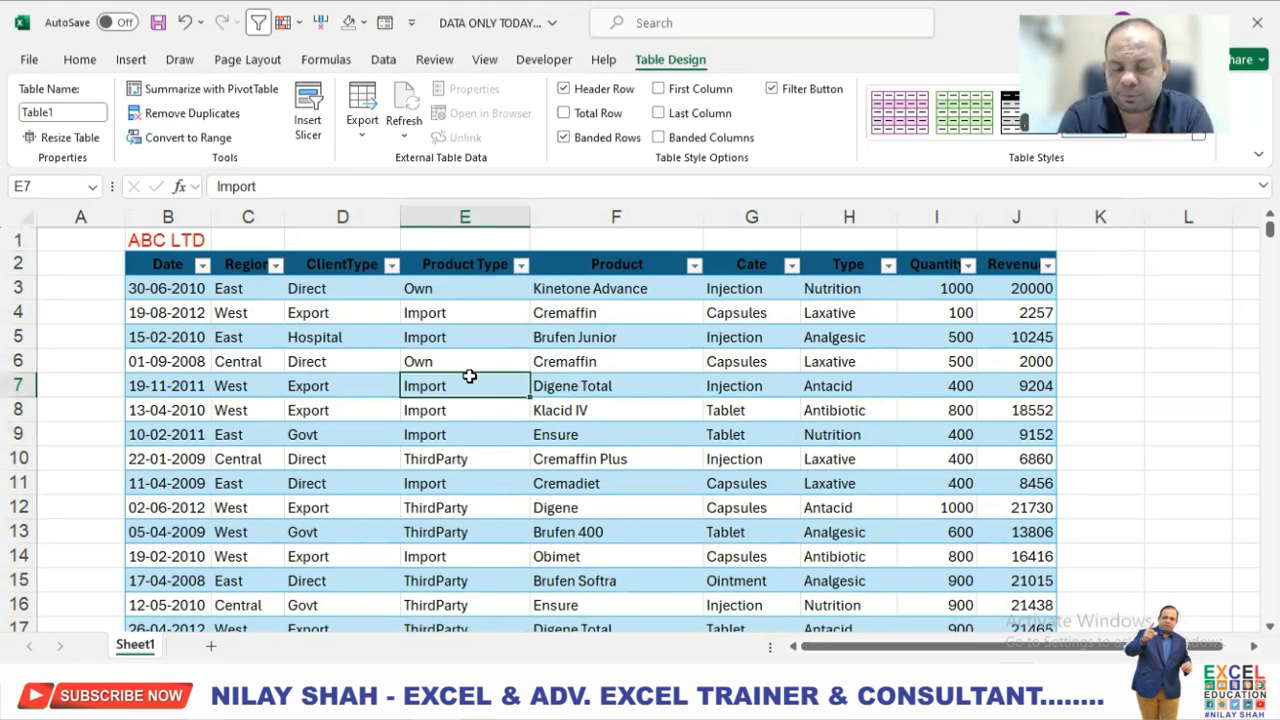
left_click(345, 315)
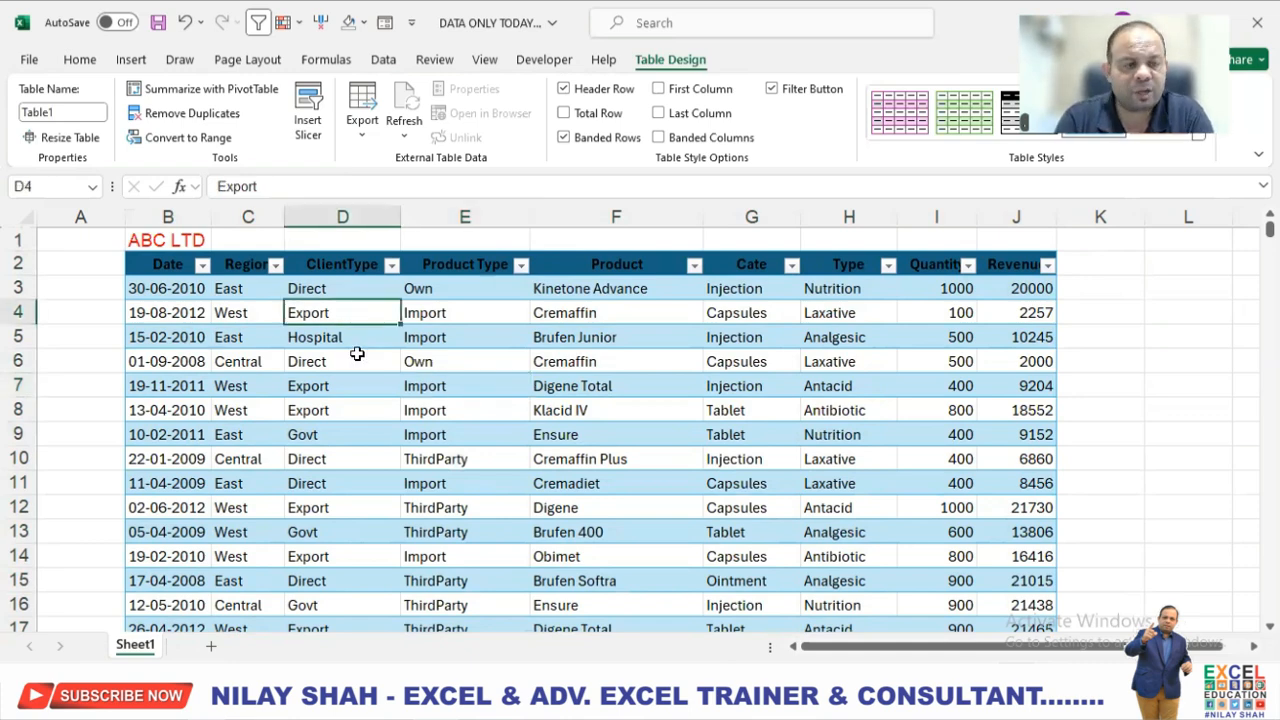
left_click(128, 59)
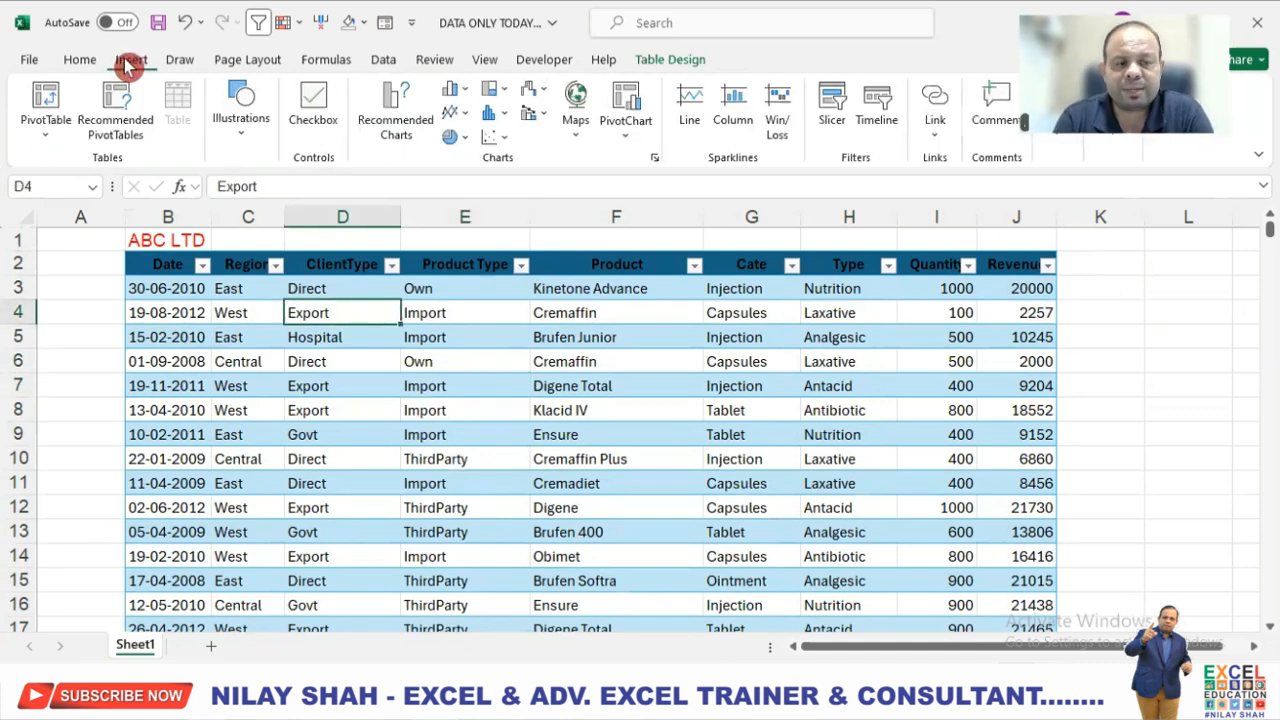
left_click(43, 100)
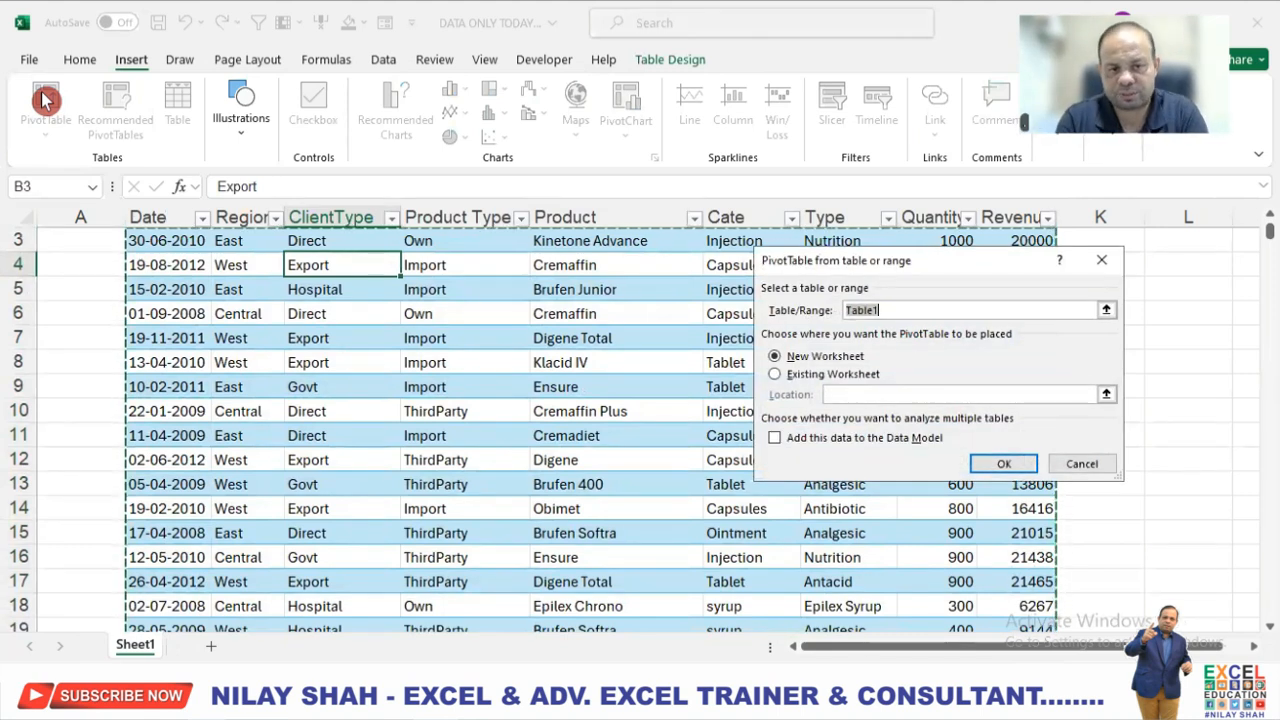
left_click(1000, 466)
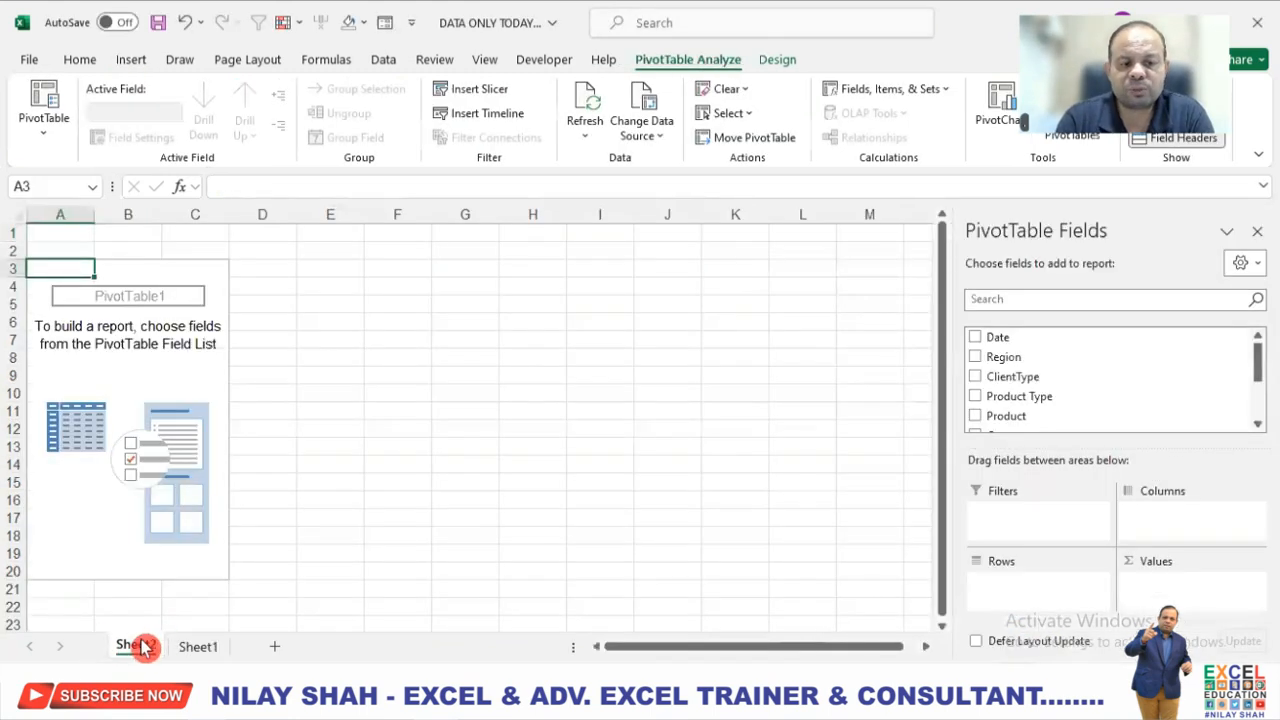
Place the data sheet before the new pivot sheet and rename Sheet1 to DATA.
left_click(196, 647)
left_click_drag(115, 650, 118, 648)
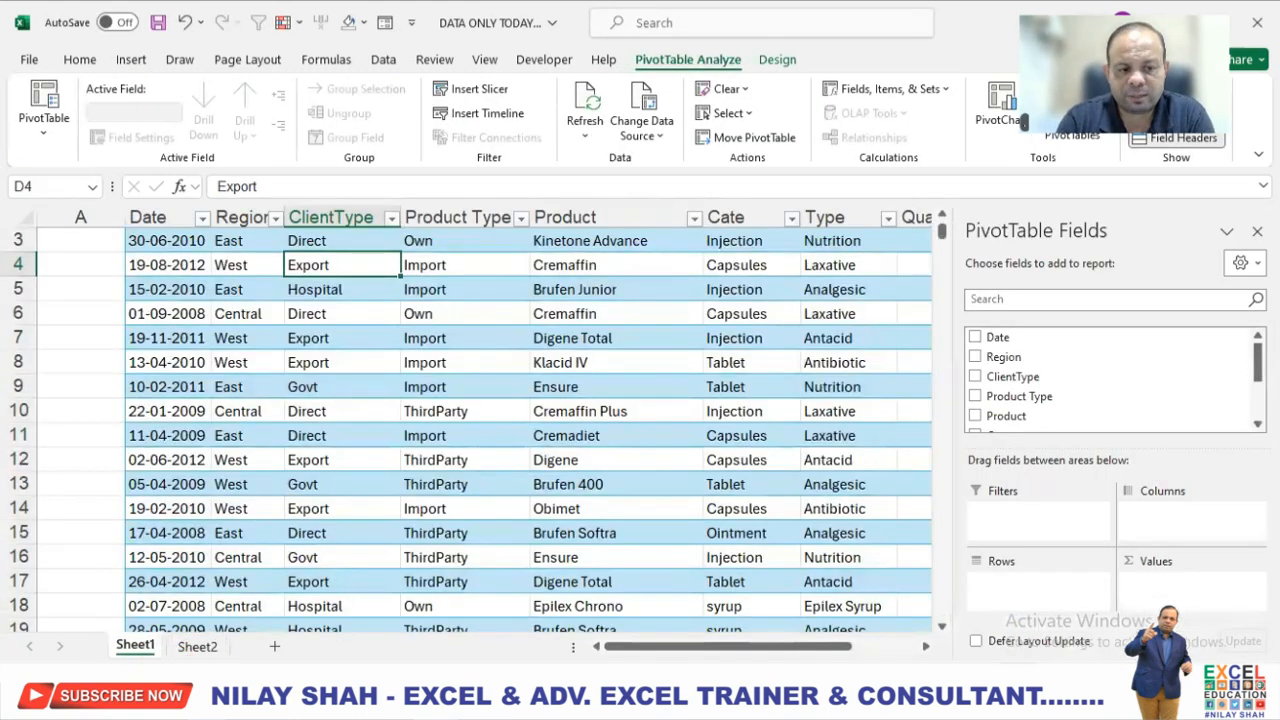
right_click(134, 646)
left_click(189, 412)
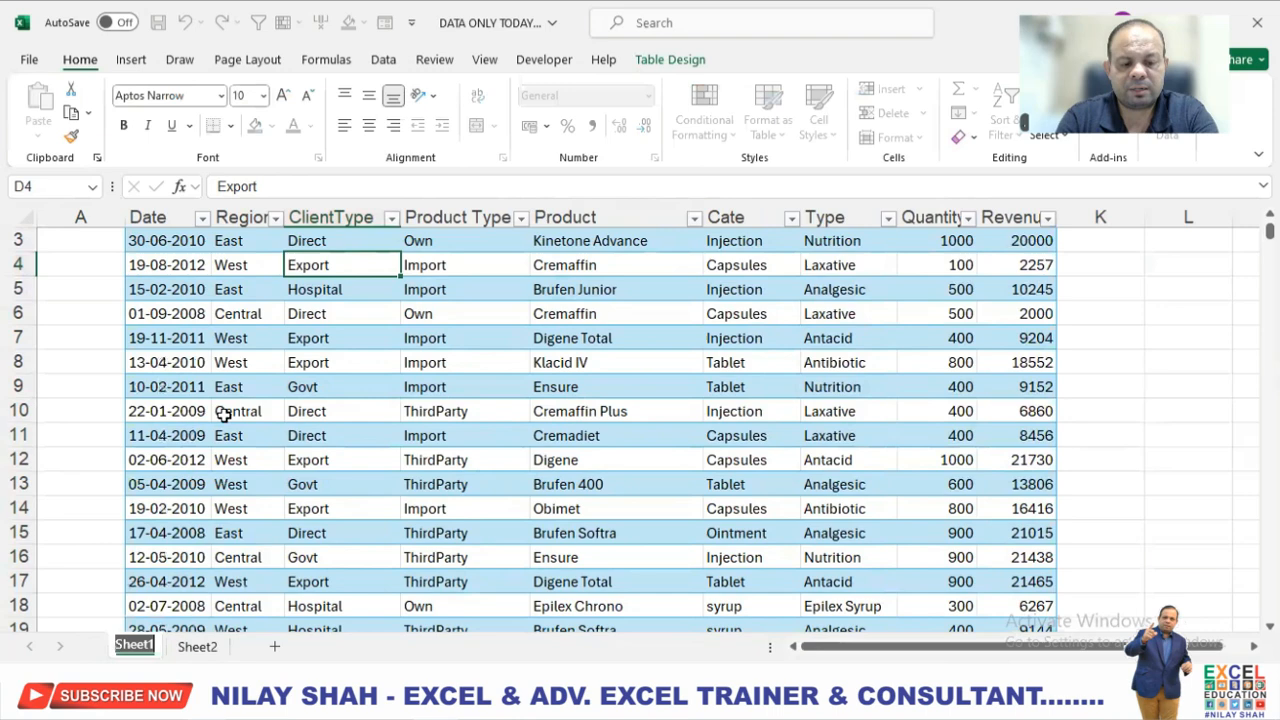
type("DATA")
key("Return")
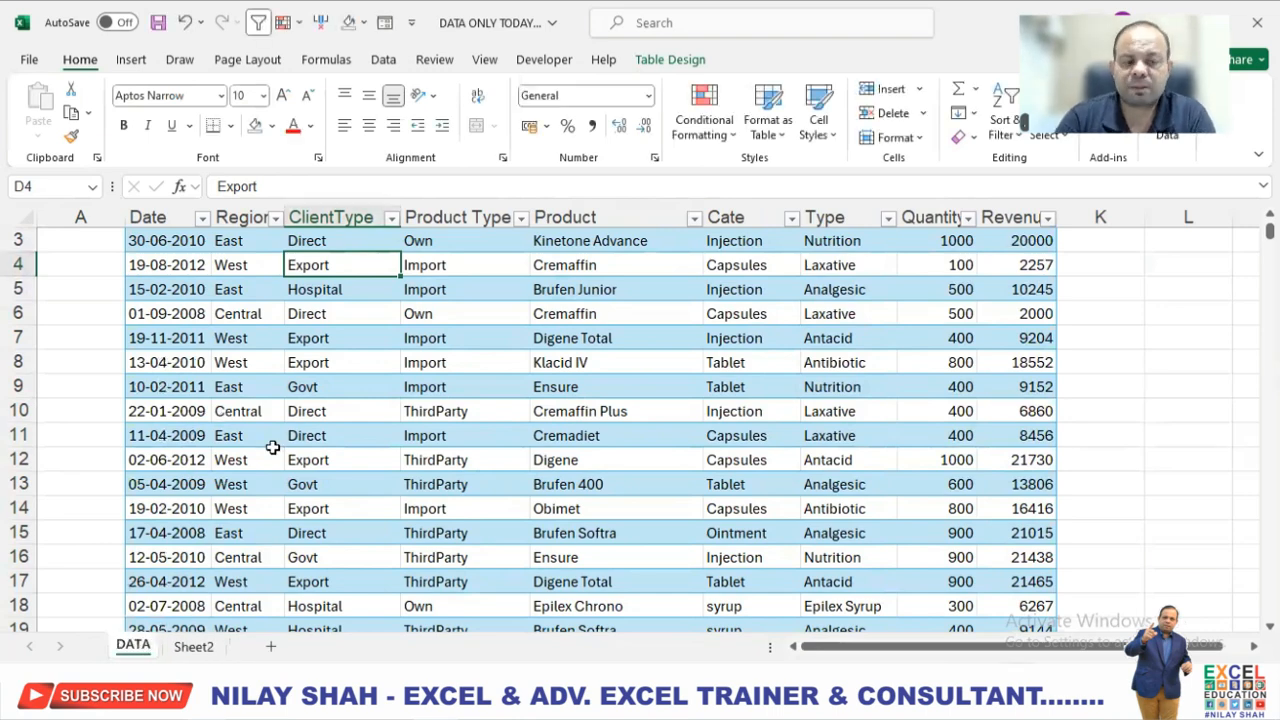
Rename the pivot sheet, Sheet2, to PIVOTS.
left_click(205, 648)
right_click(211, 650)
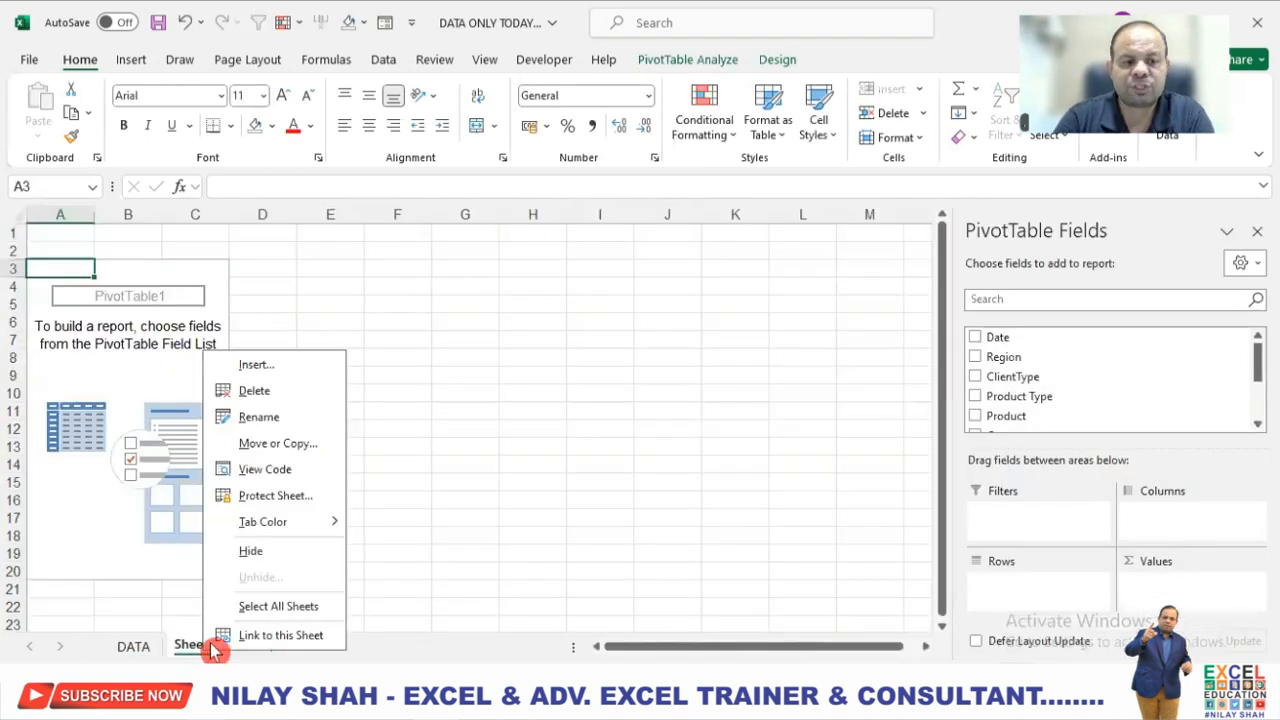
left_click(262, 416)
type("PIVOTS")
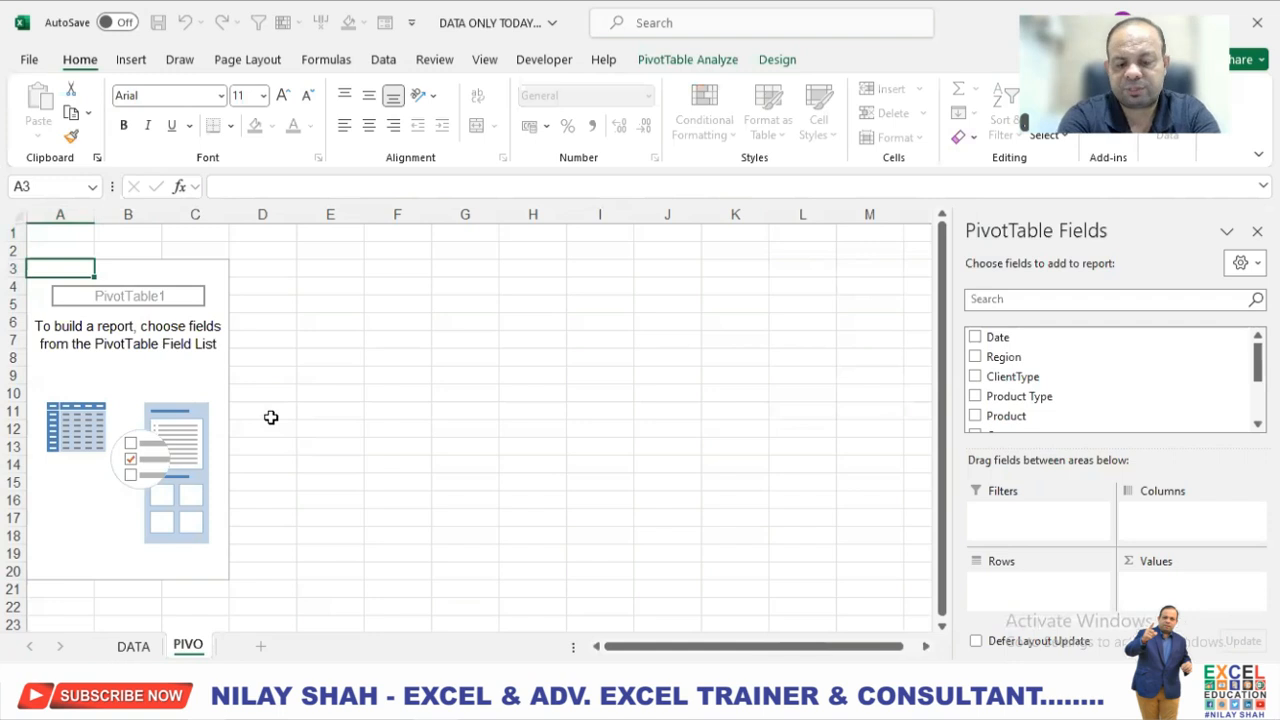
key("Return")
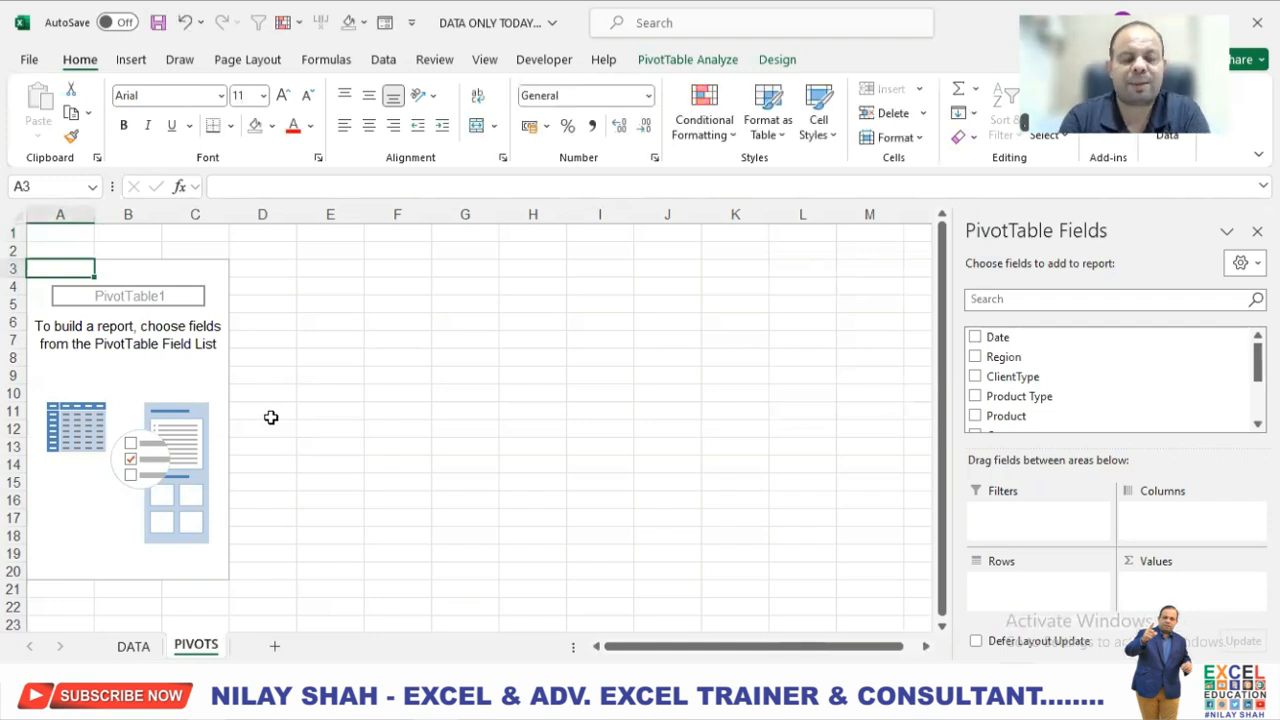
Format the whole of row 1 on the PIVOTS sheet as bold, red, 18-point text.
left_click(440, 434)
left_click(71, 274)
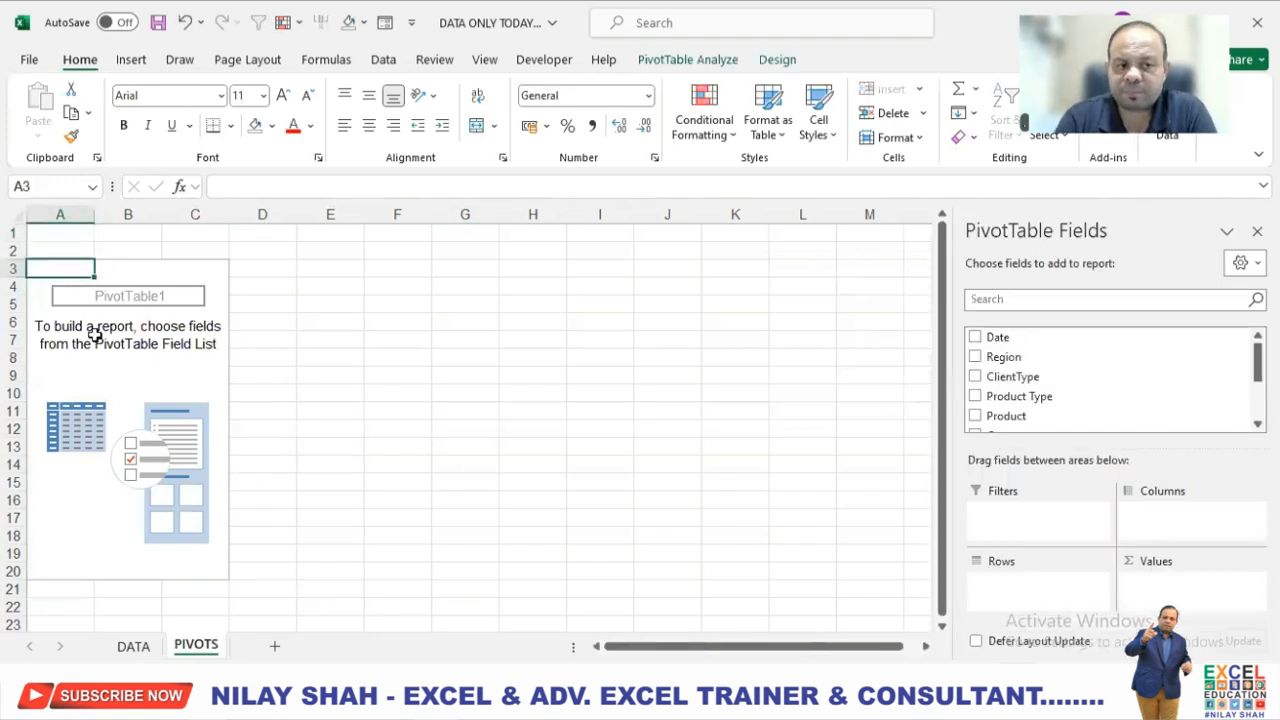
left_click(11, 232)
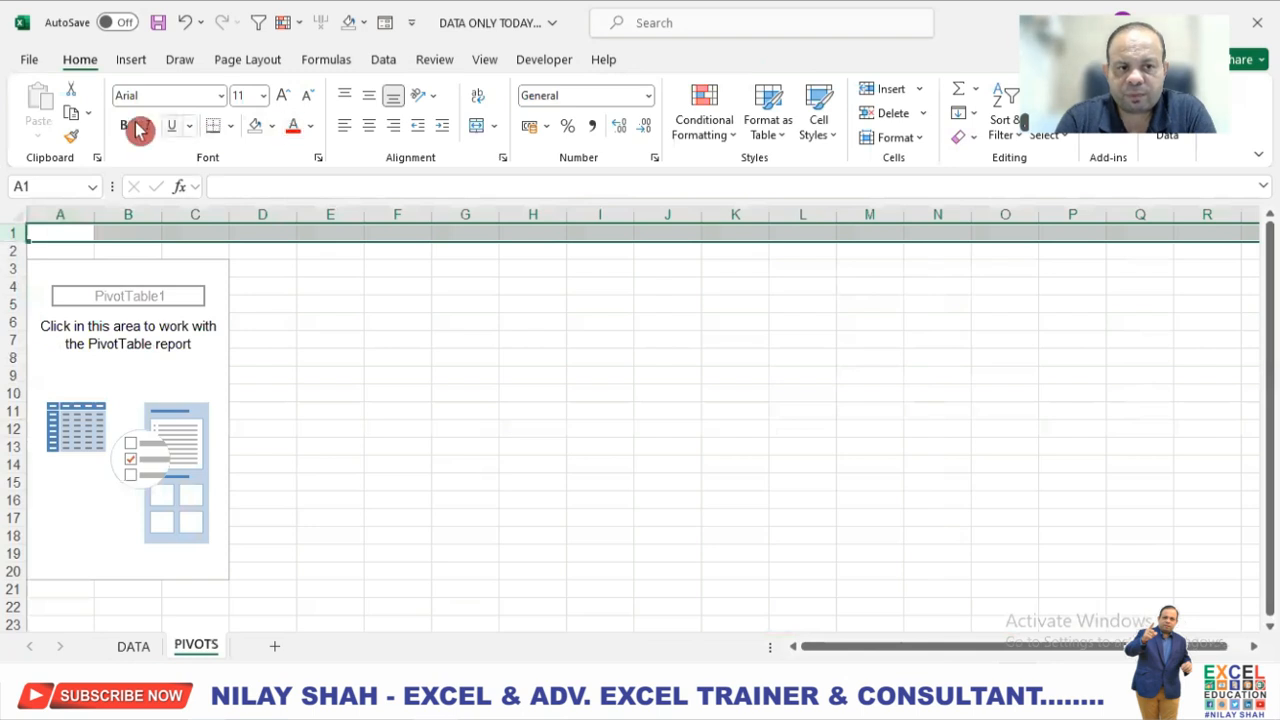
left_click(283, 95)
left_click(283, 95)
left_click(283, 95)
left_click(283, 95)
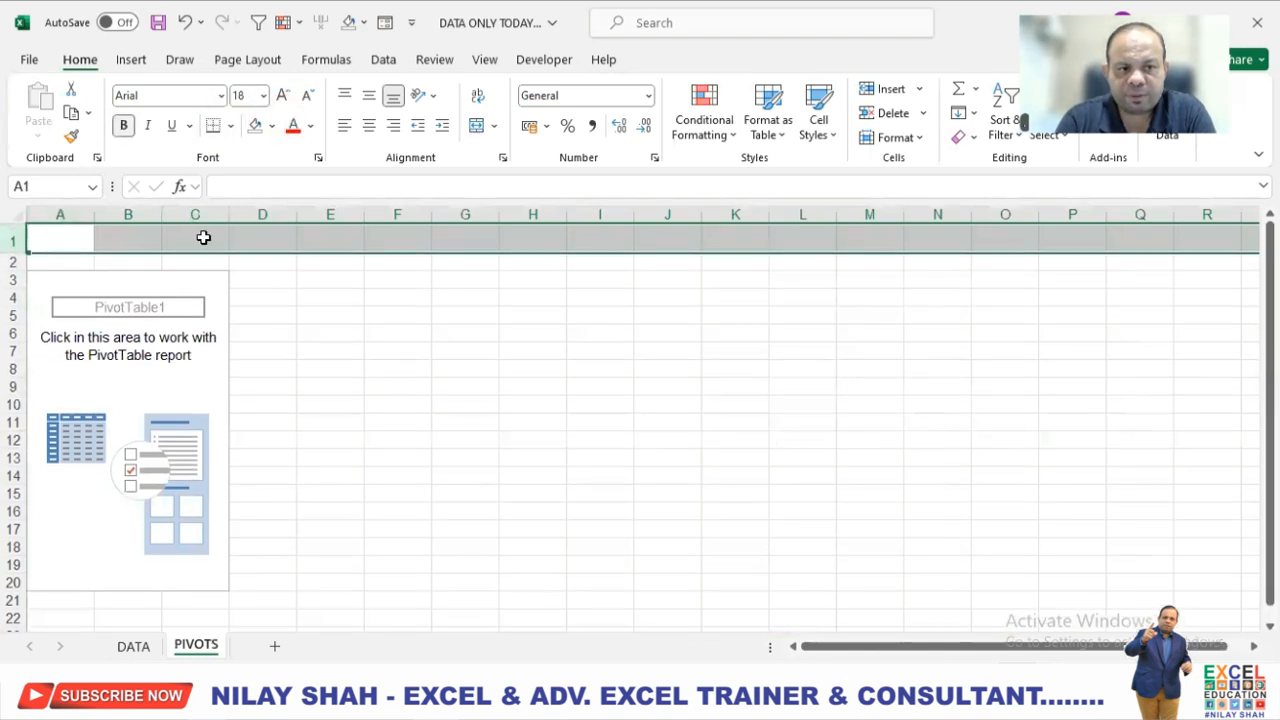
Enter the heading REGION in cell C1 above the empty PivotTable.
left_click(200, 240)
type("REGION")
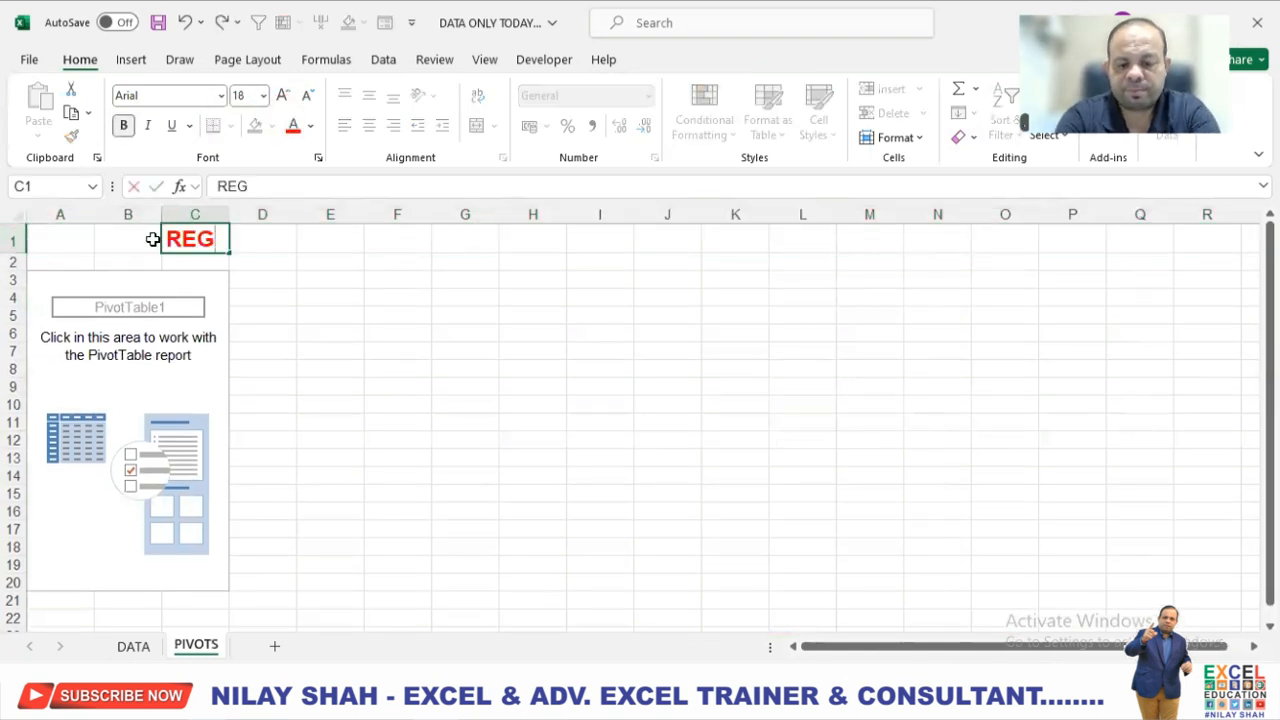
key("Return")
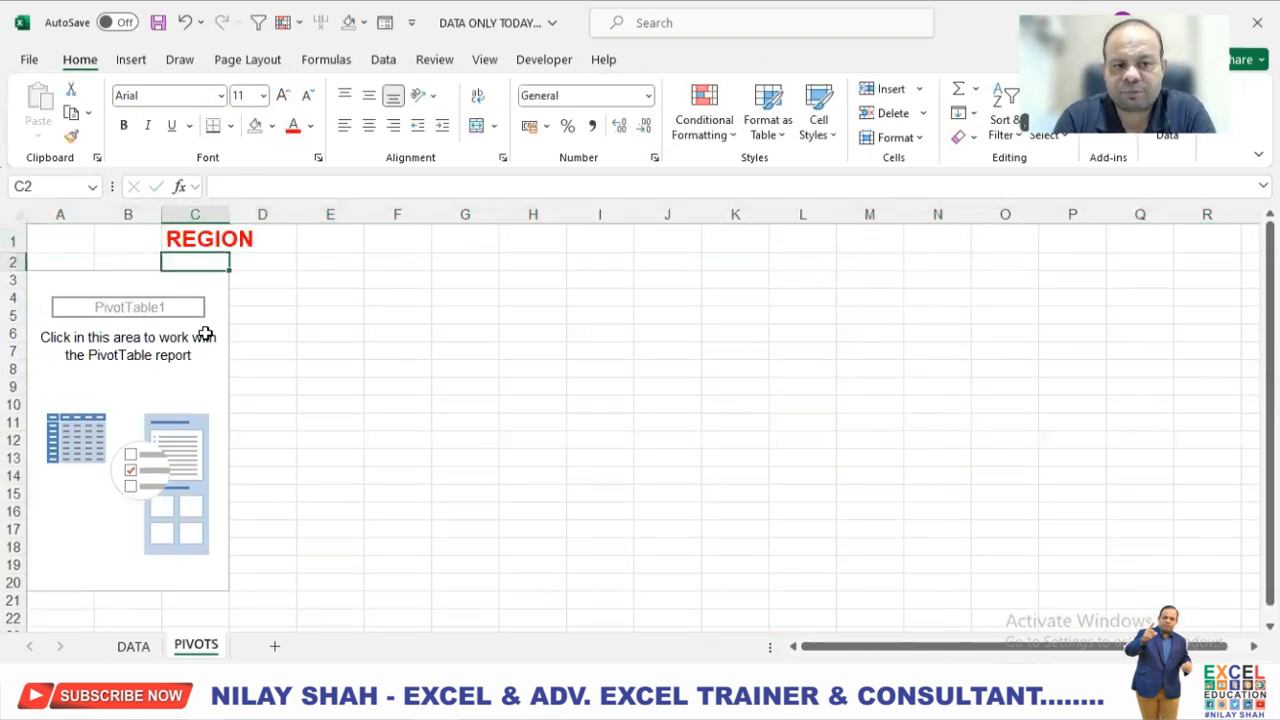
Build the first PivotTable on the PIVOTS sheet with Region as rows and the sum of Revenue as values.
left_click(189, 283)
left_click_drag(1017, 359, 1022, 590)
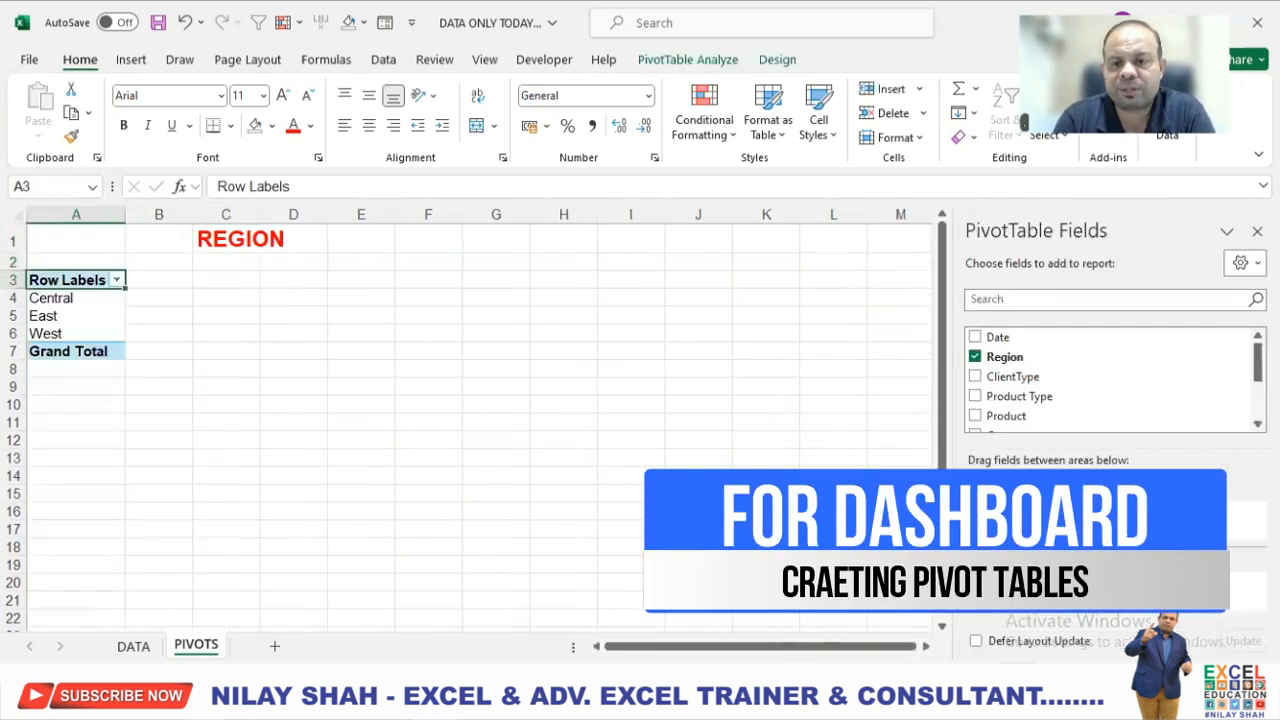
scroll(1080, 360, "down", 5)
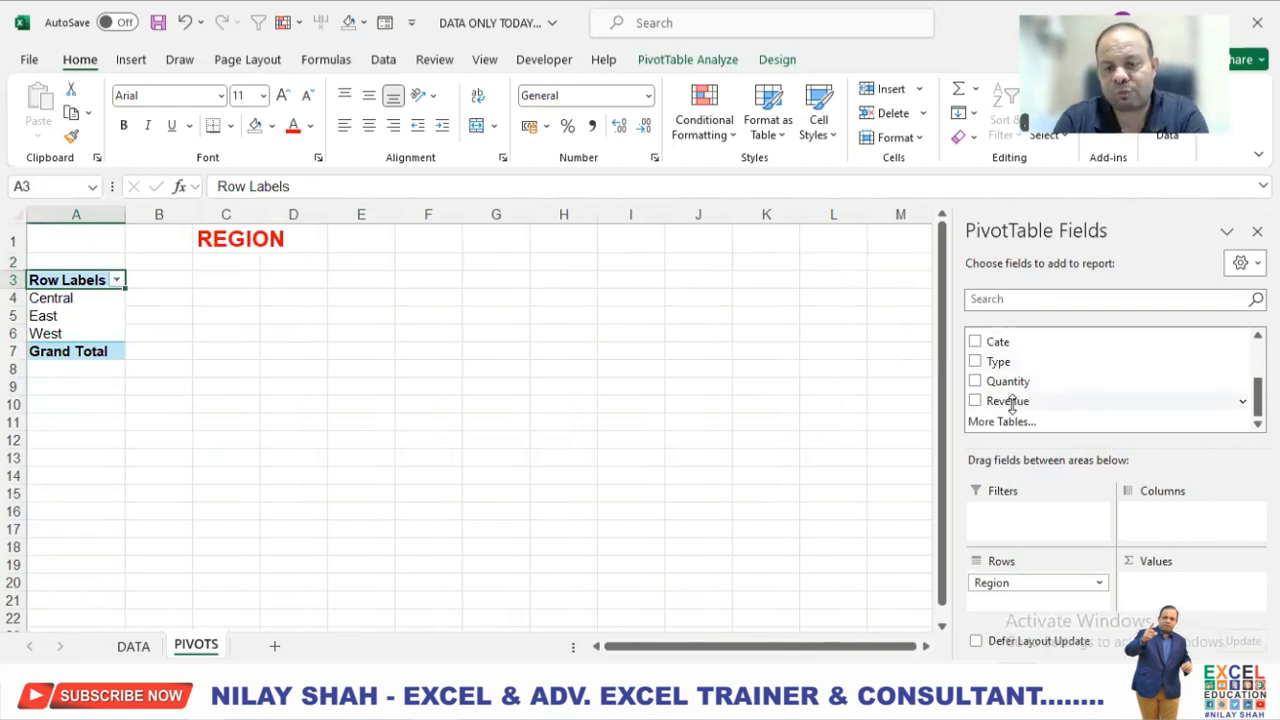
left_click_drag(1013, 400, 1172, 585)
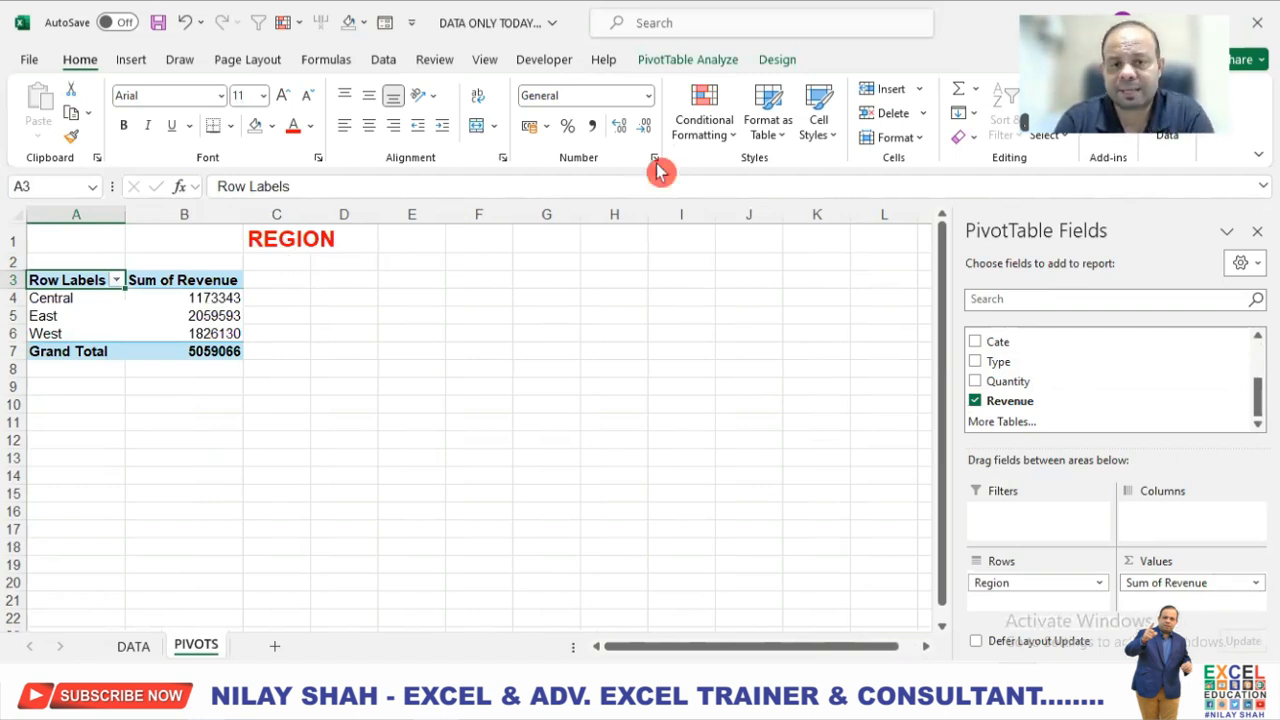
Rename the region PivotTable as REGION and move its heading from cell C1 to B1.
left_click(710, 60)
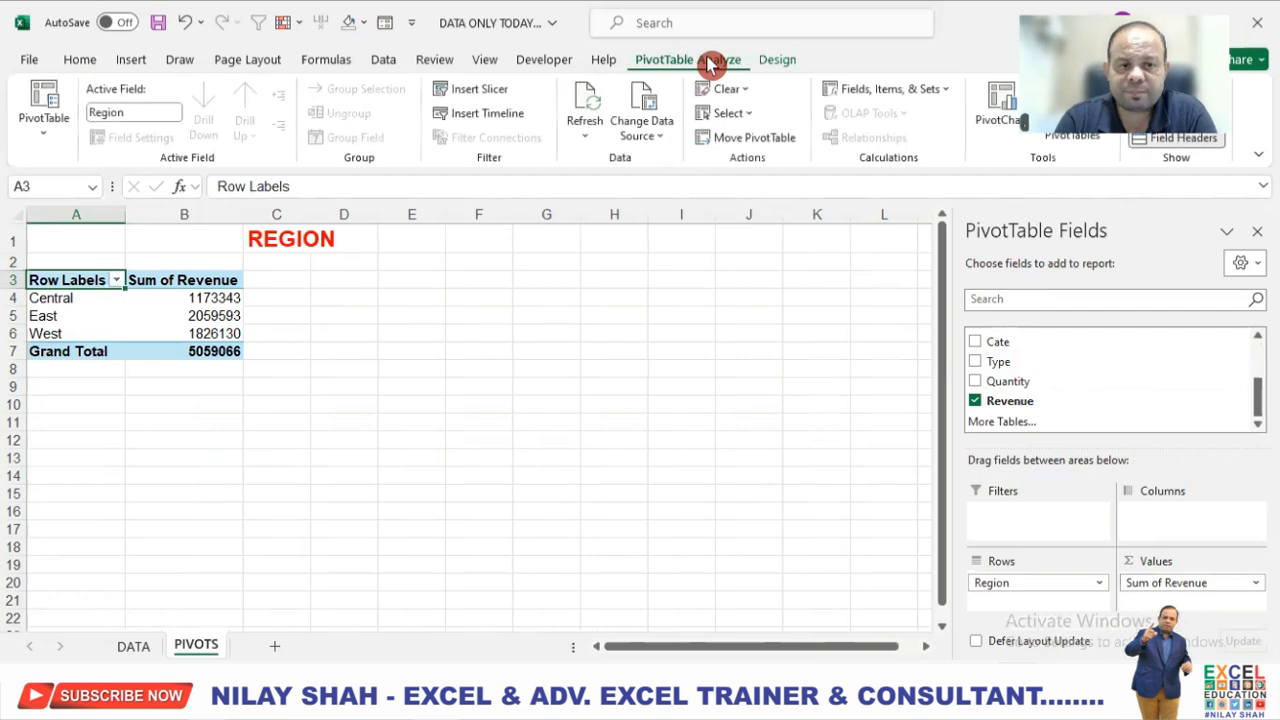
left_click(44, 145)
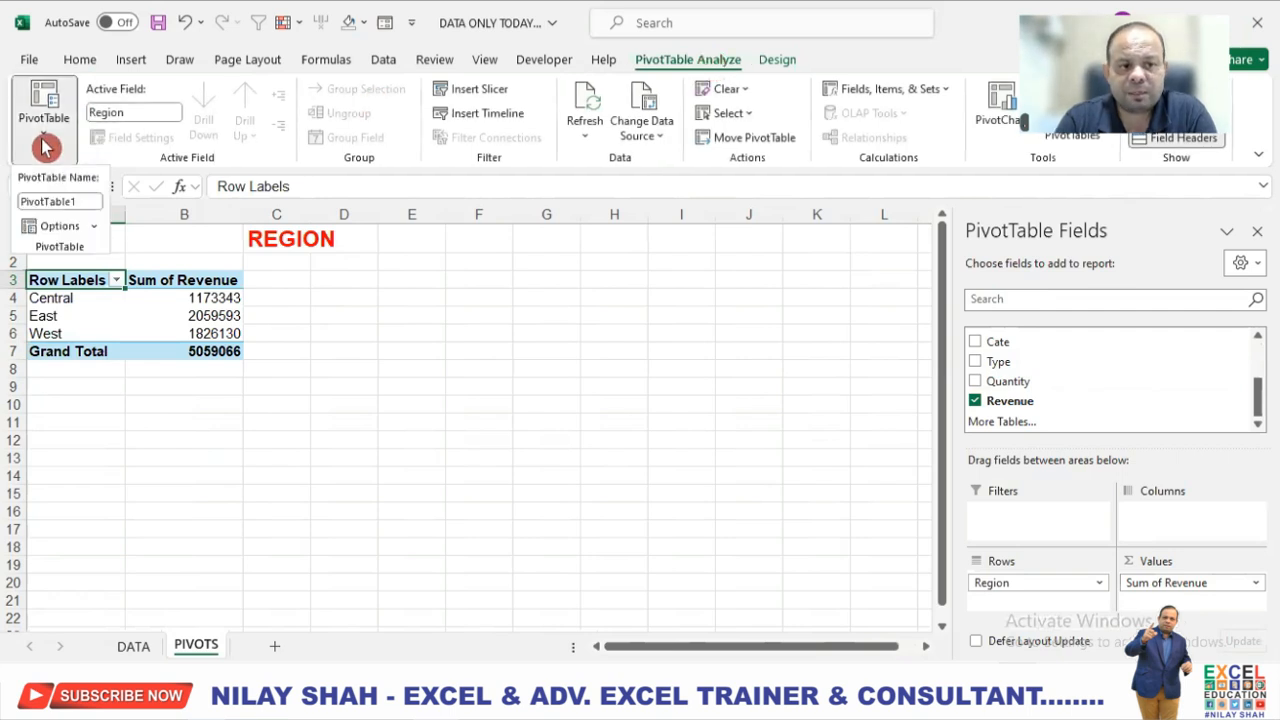
left_click(88, 202)
type("REG")
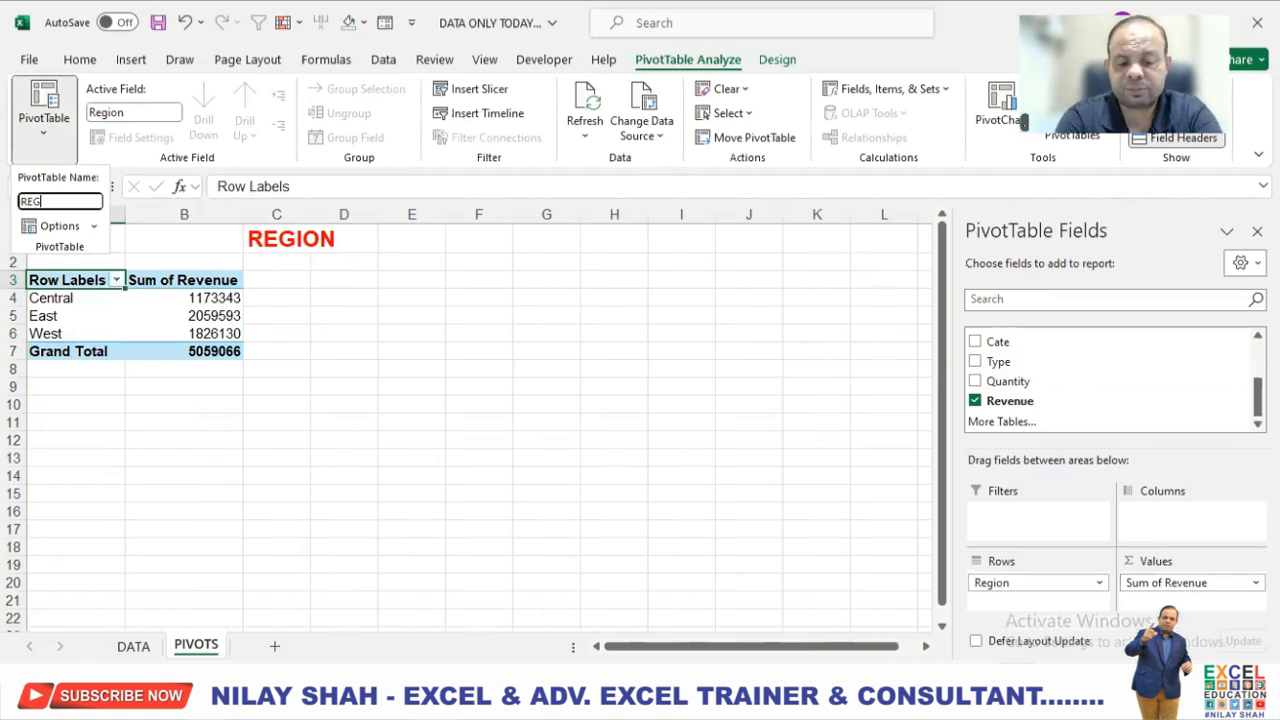
type("ION")
left_click(88, 213)
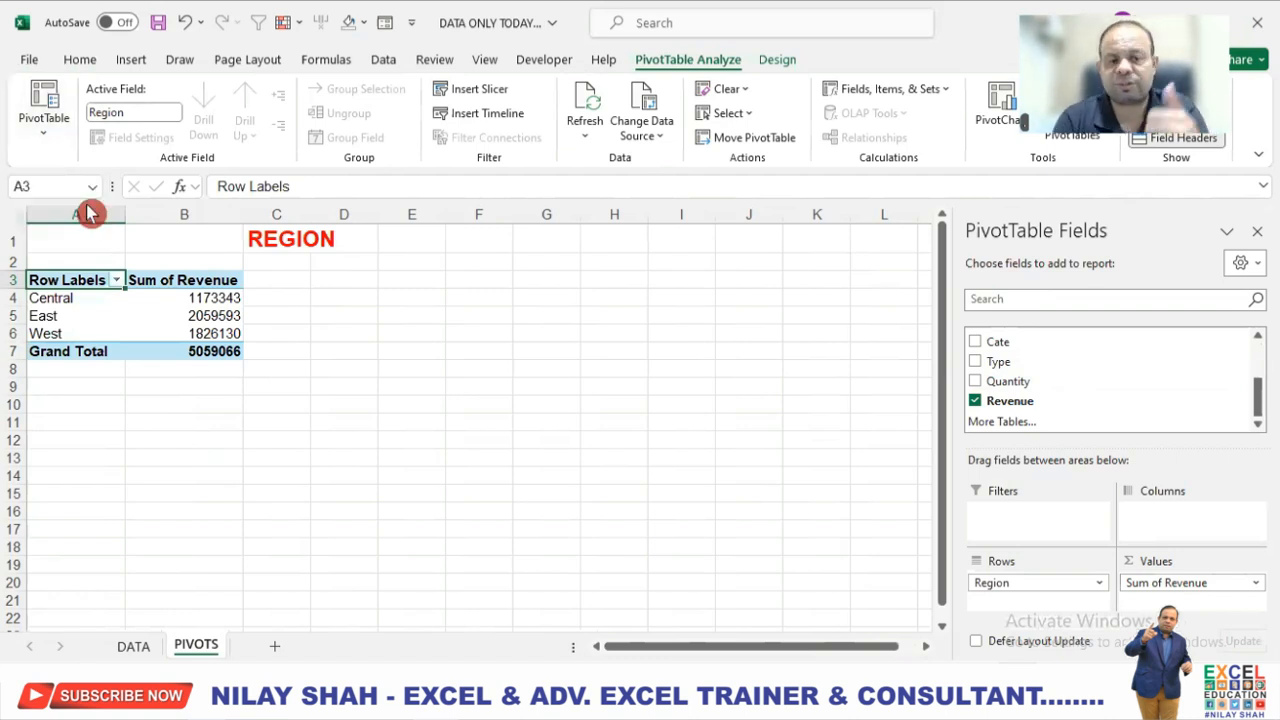
left_click(256, 244)
left_click_drag(248, 246, 206, 240)
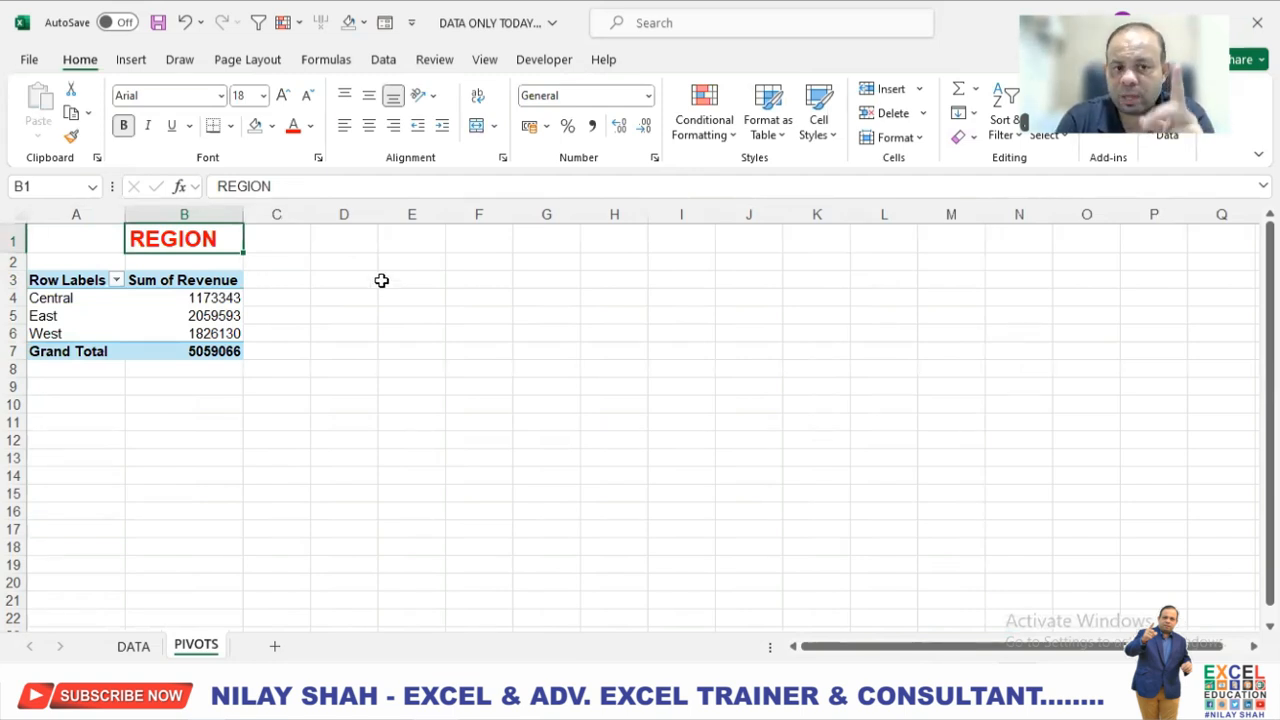
Try showing the region revenue values as % of Grand Total and return them to No Calculation.
right_click(220, 301)
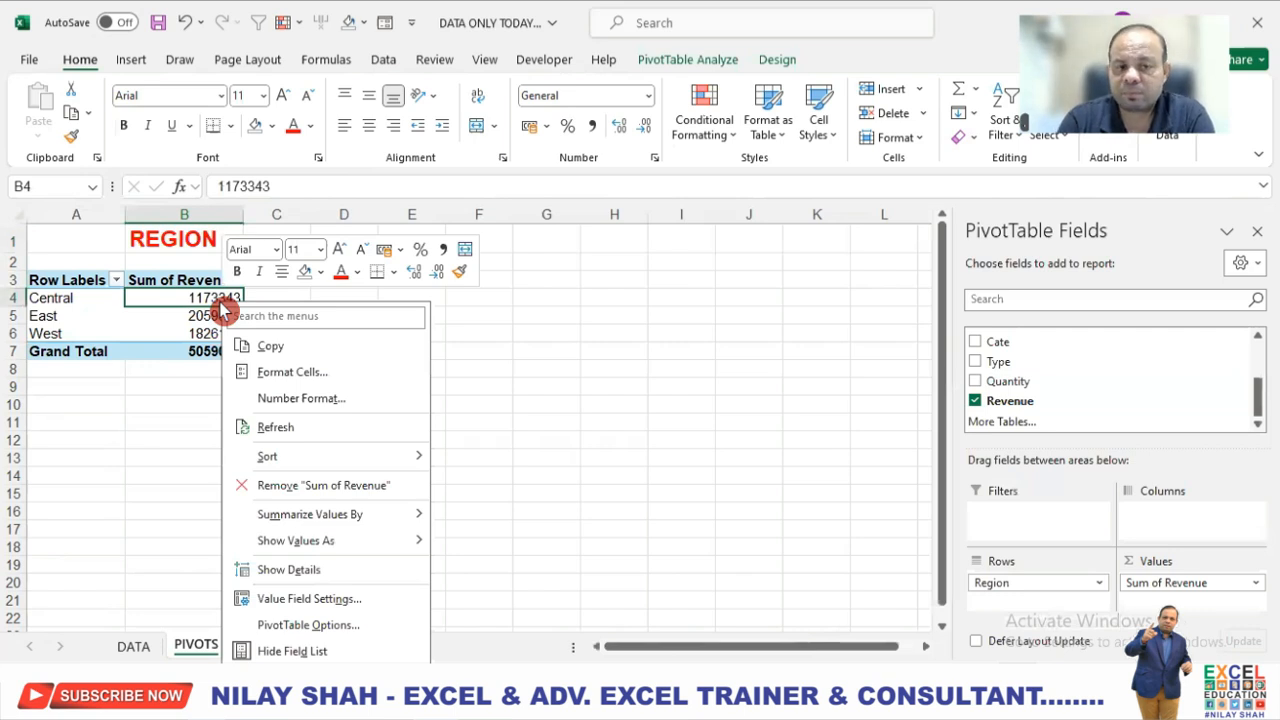
mouse_move(387, 543)
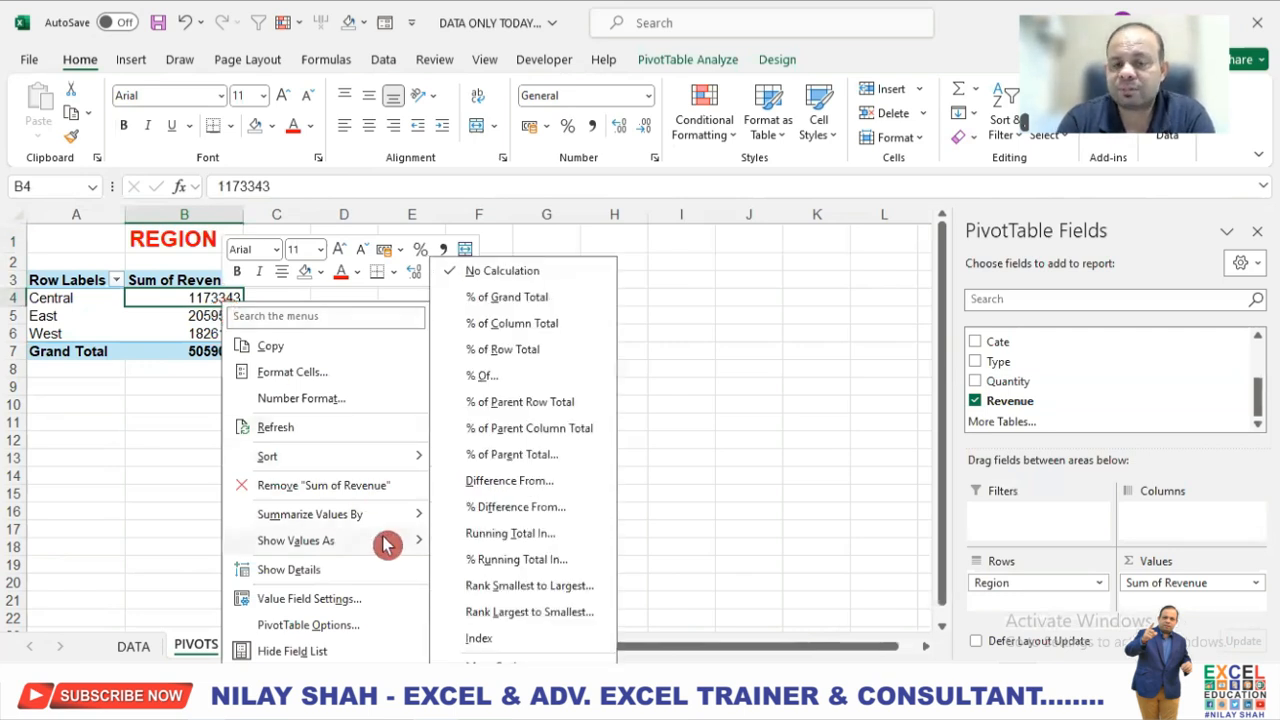
left_click(540, 300)
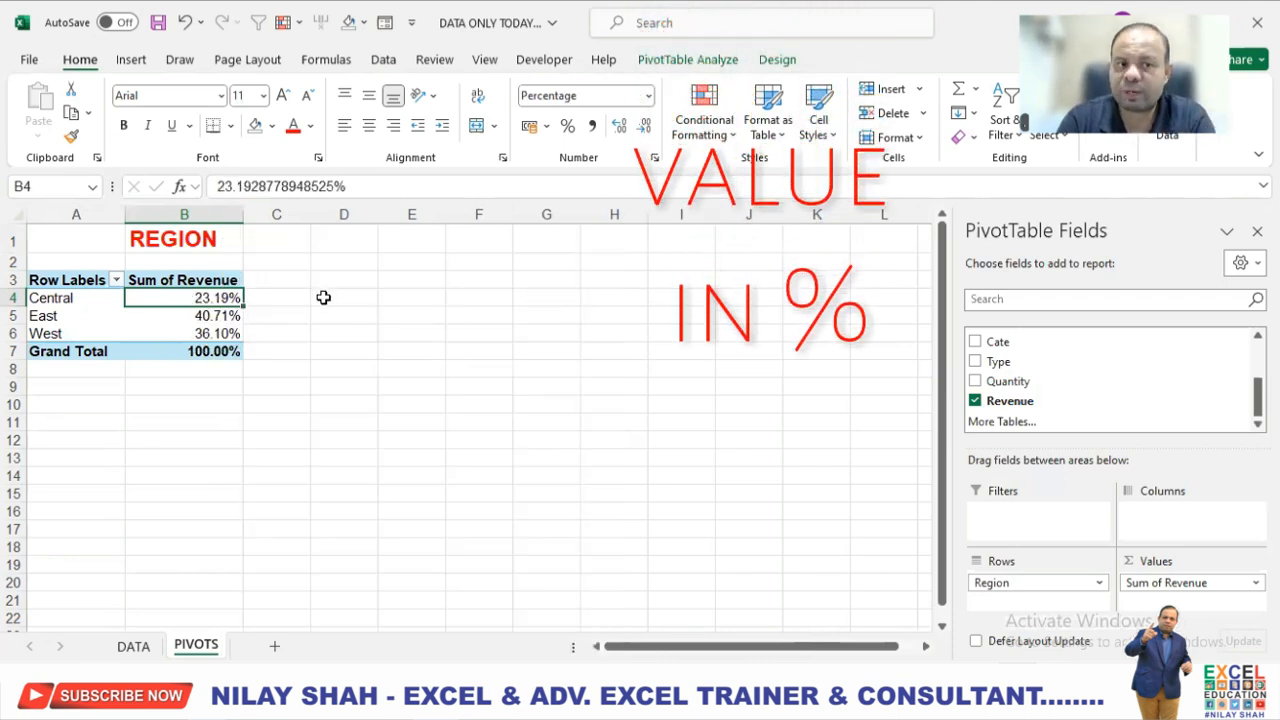
right_click(214, 300)
mouse_move(388, 541)
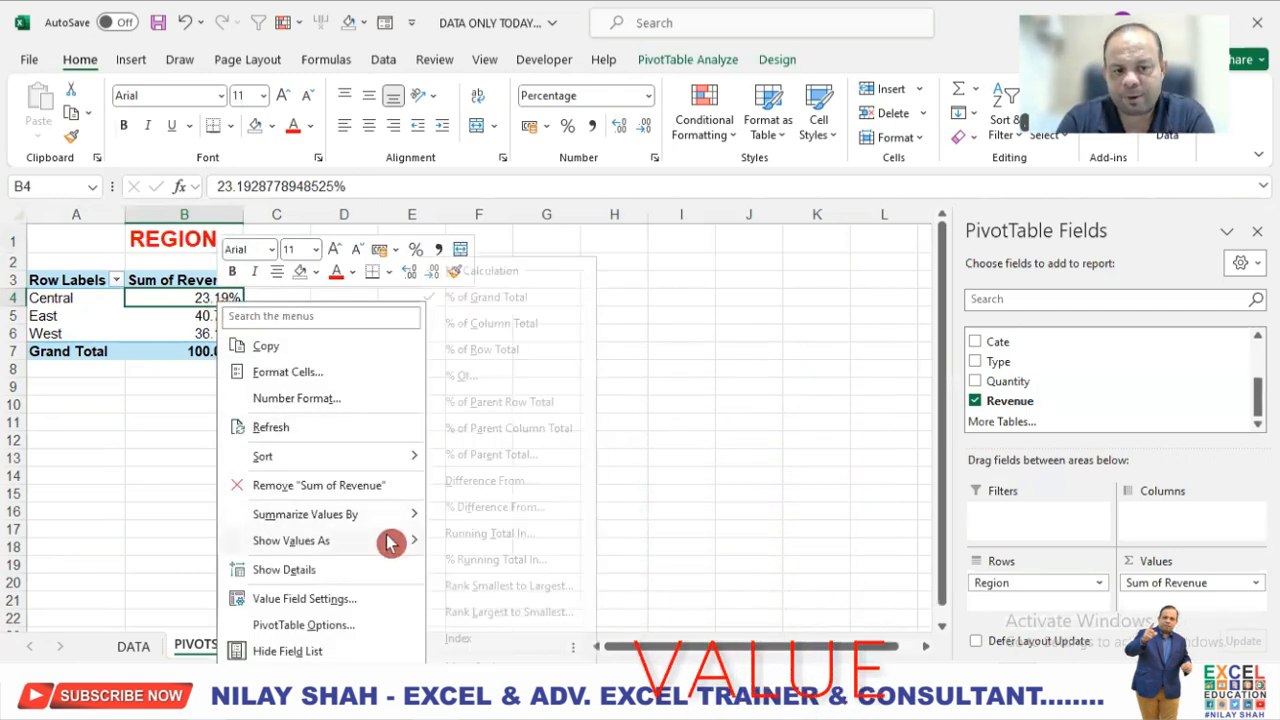
left_click(513, 270)
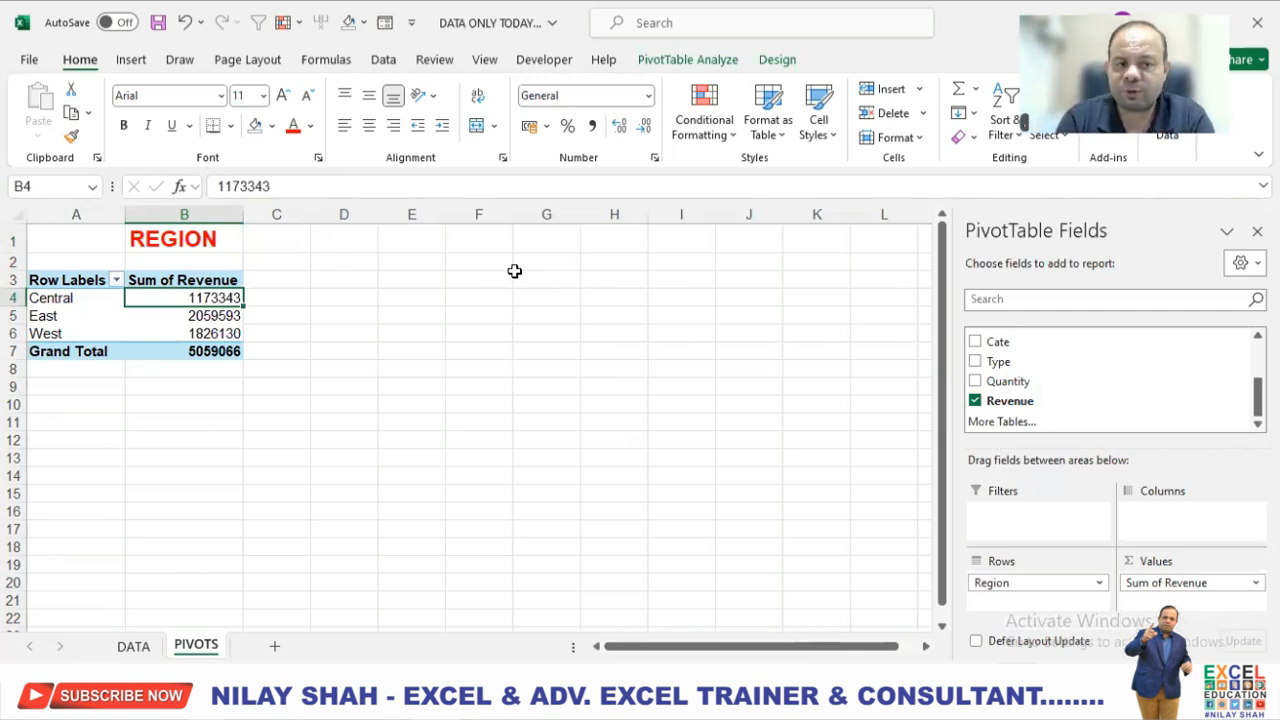
Examine the summary functions available for the Sum of Revenue field in the region PivotTable.
right_click(214, 286)
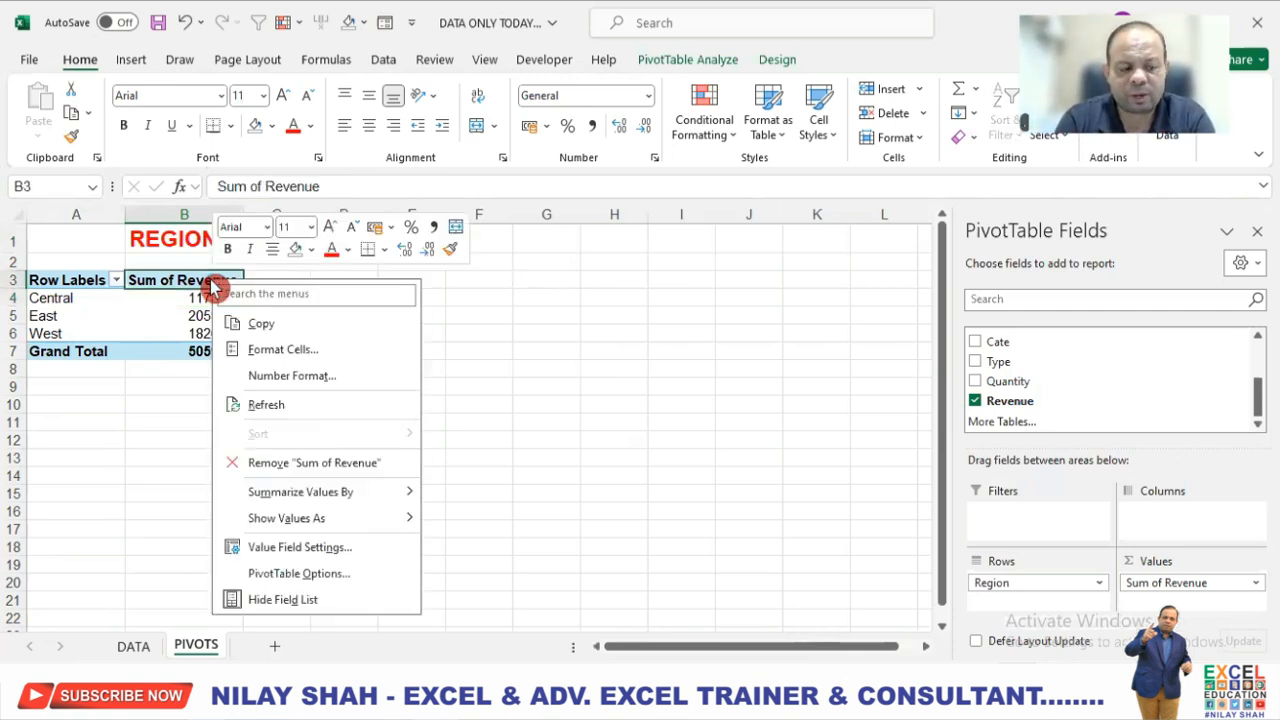
mouse_move(393, 503)
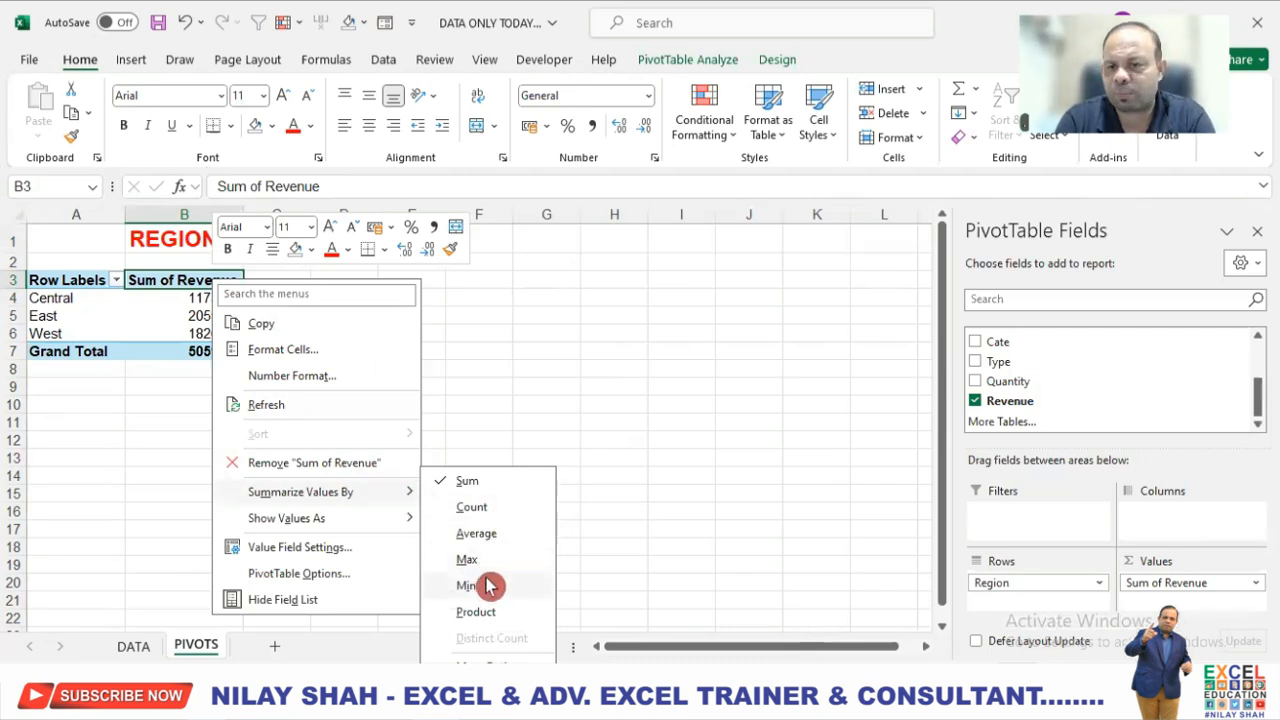
left_click(550, 405)
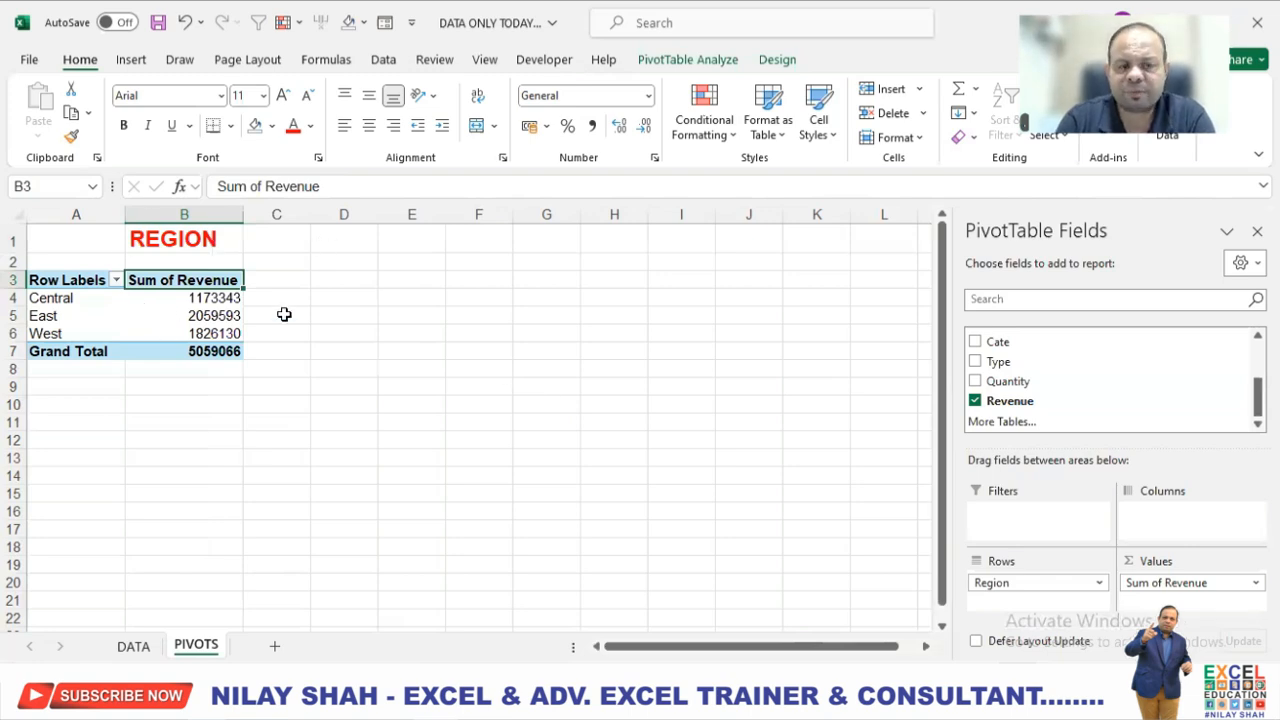
Insert a second PivotTable from Table1 on the existing PIVOTS worksheet at cell D3.
left_click(344, 280)
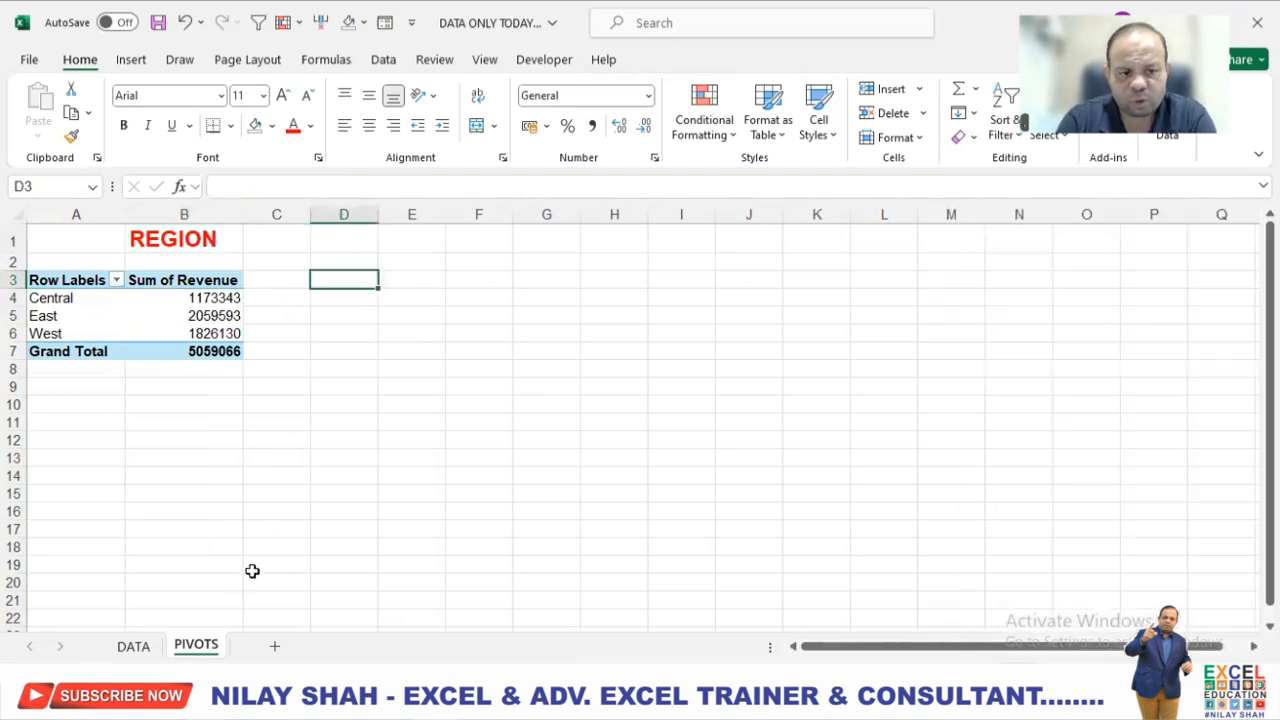
left_click(144, 650)
left_click(131, 60)
left_click(47, 103)
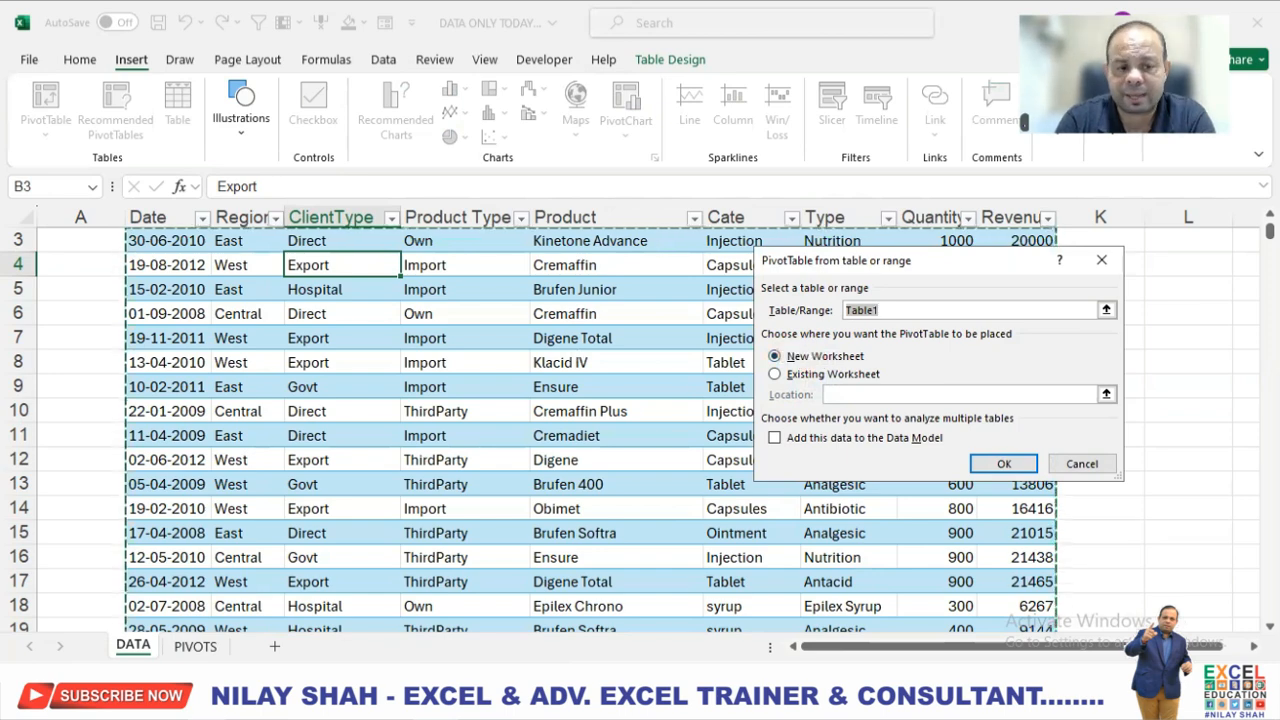
left_click(810, 383)
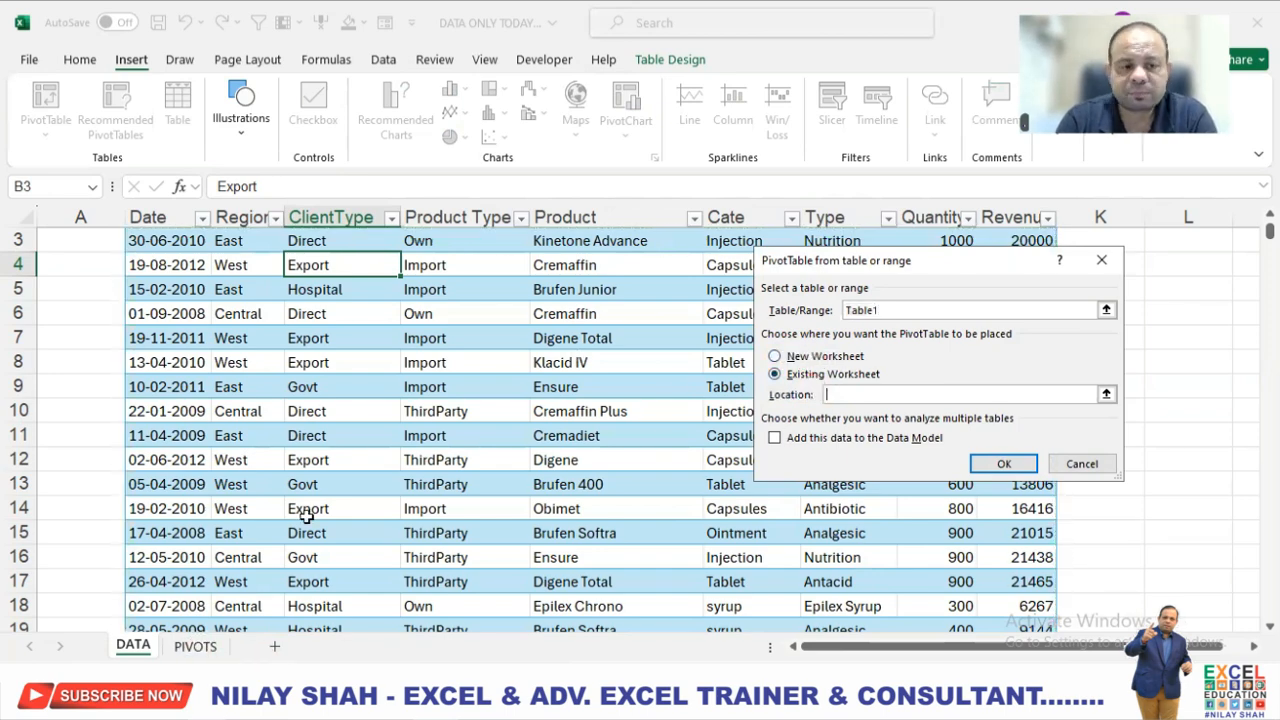
left_click(212, 650)
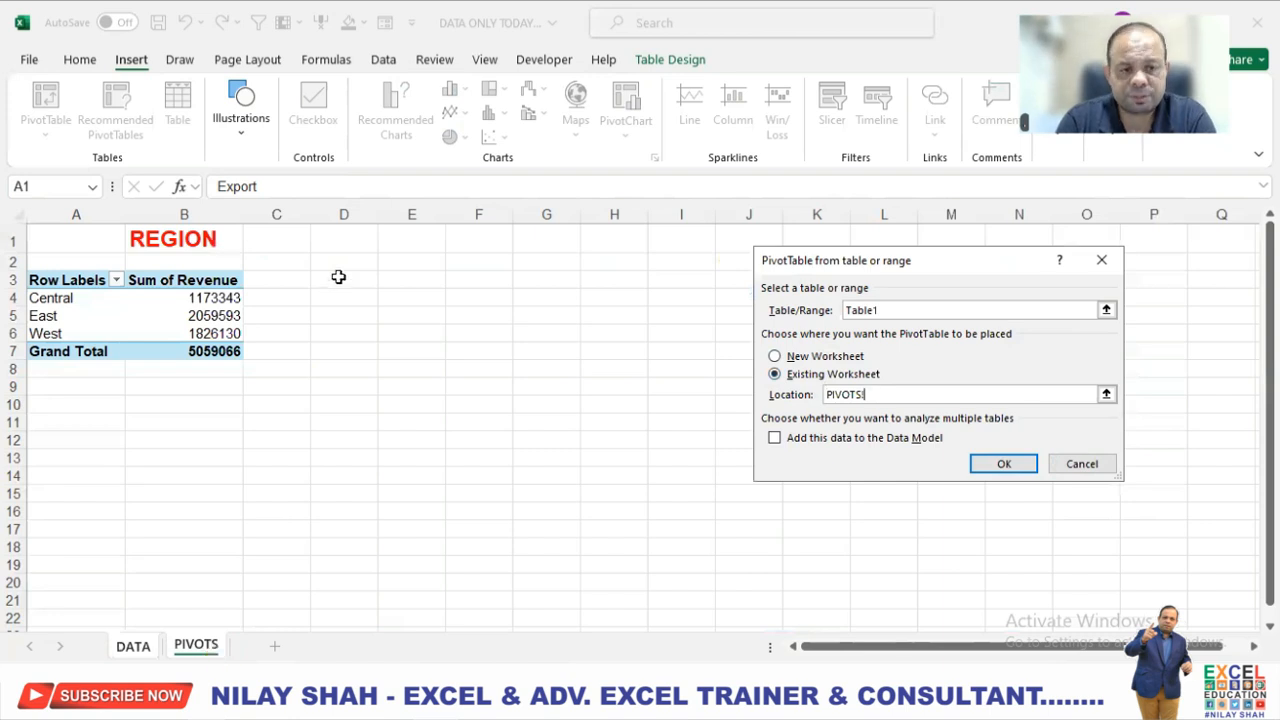
left_click(338, 279)
left_click(986, 463)
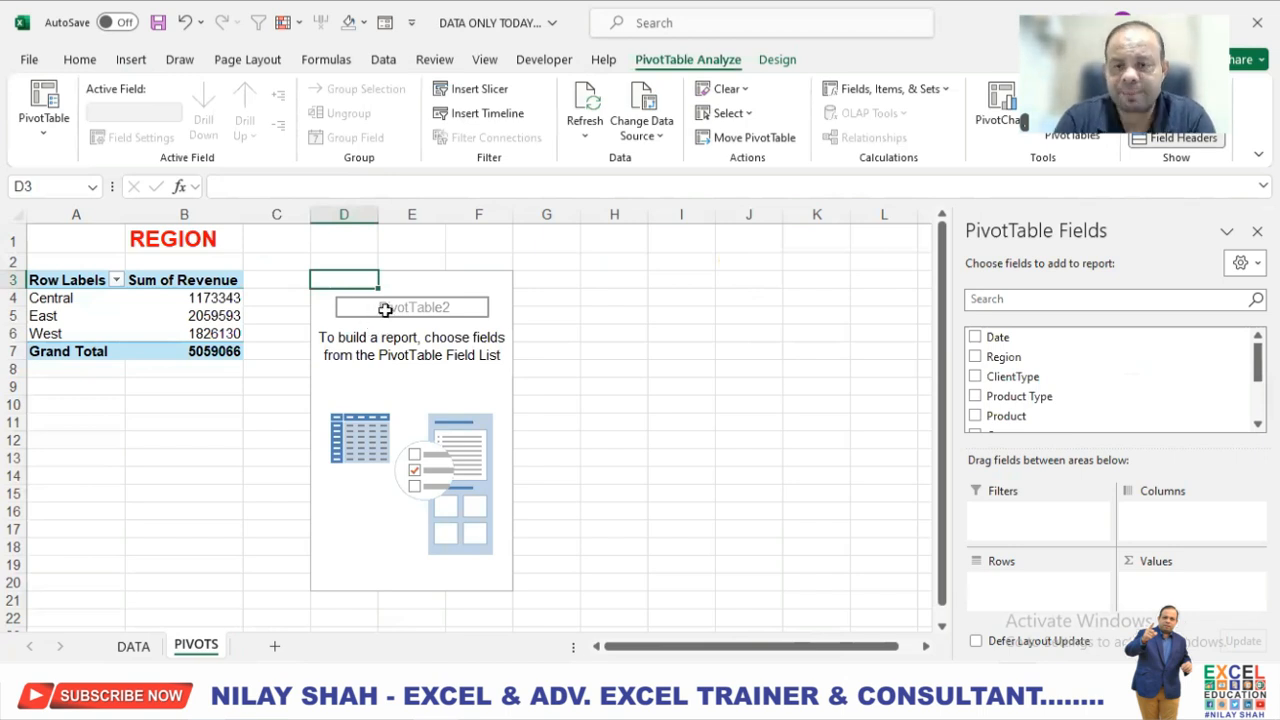
Set up the new PivotTable with ClientType as rows and the sum of Revenue as values.
left_click(1001, 380)
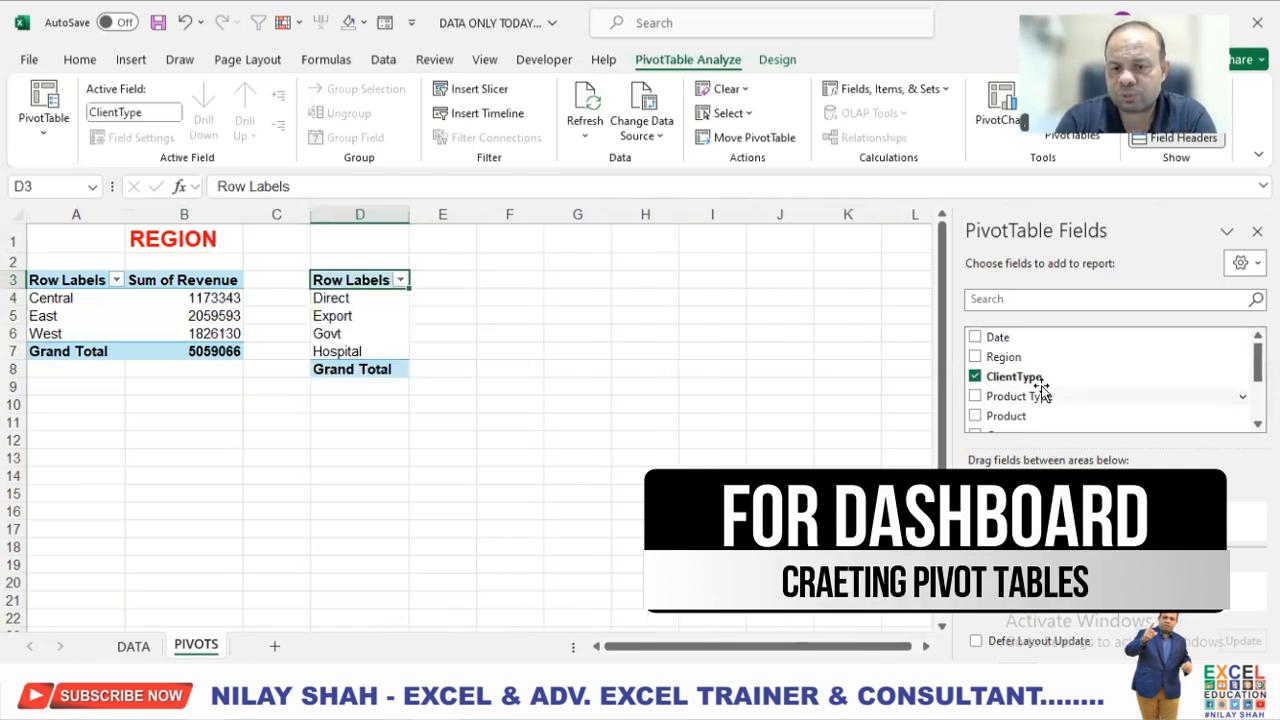
scroll(1034, 400, "down", 5)
left_click_drag(1020, 400, 1180, 604)
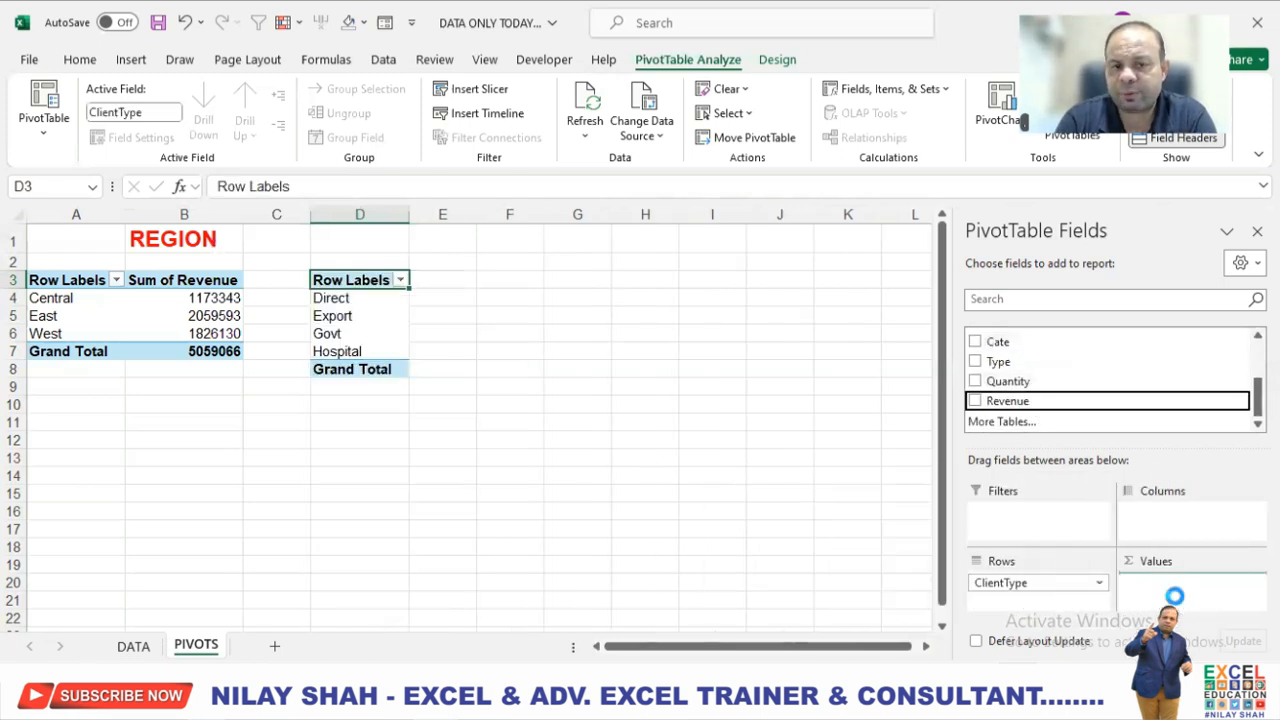
Enter the heading CLIENT TYPE in cell E1 above the second PivotTable.
left_click(477, 239)
type("CL TY")
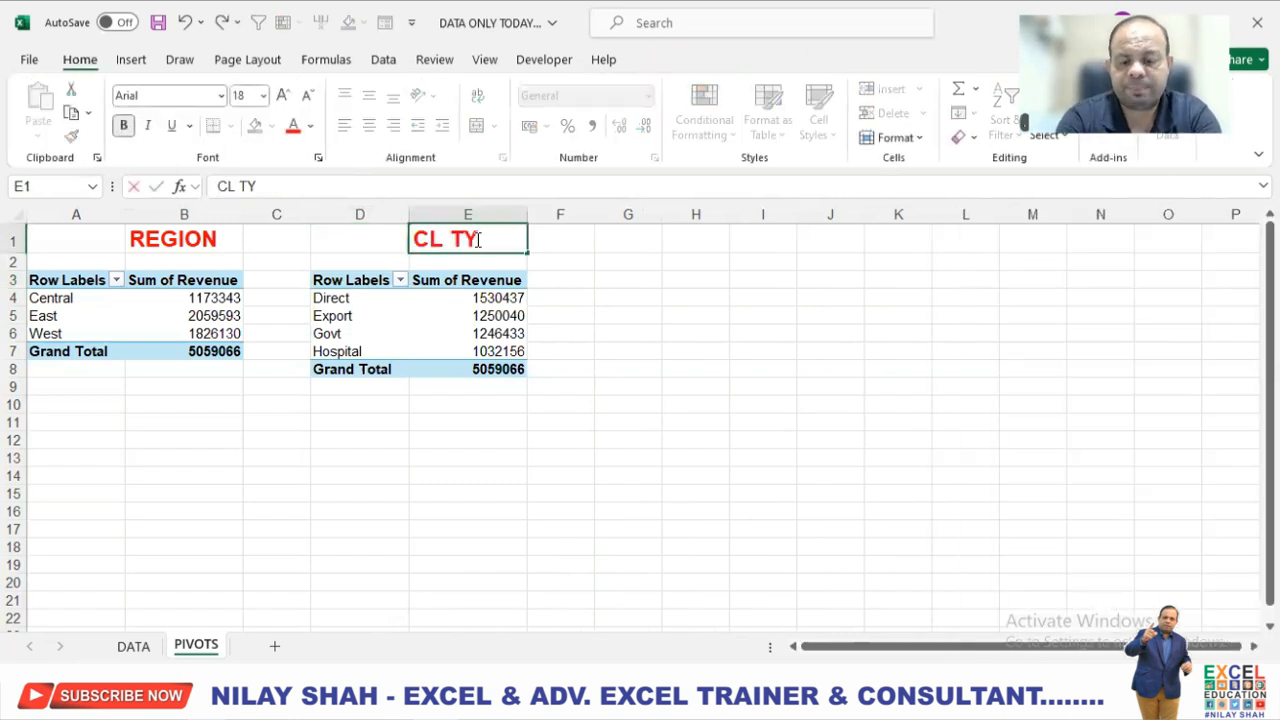
key("BackSpace")
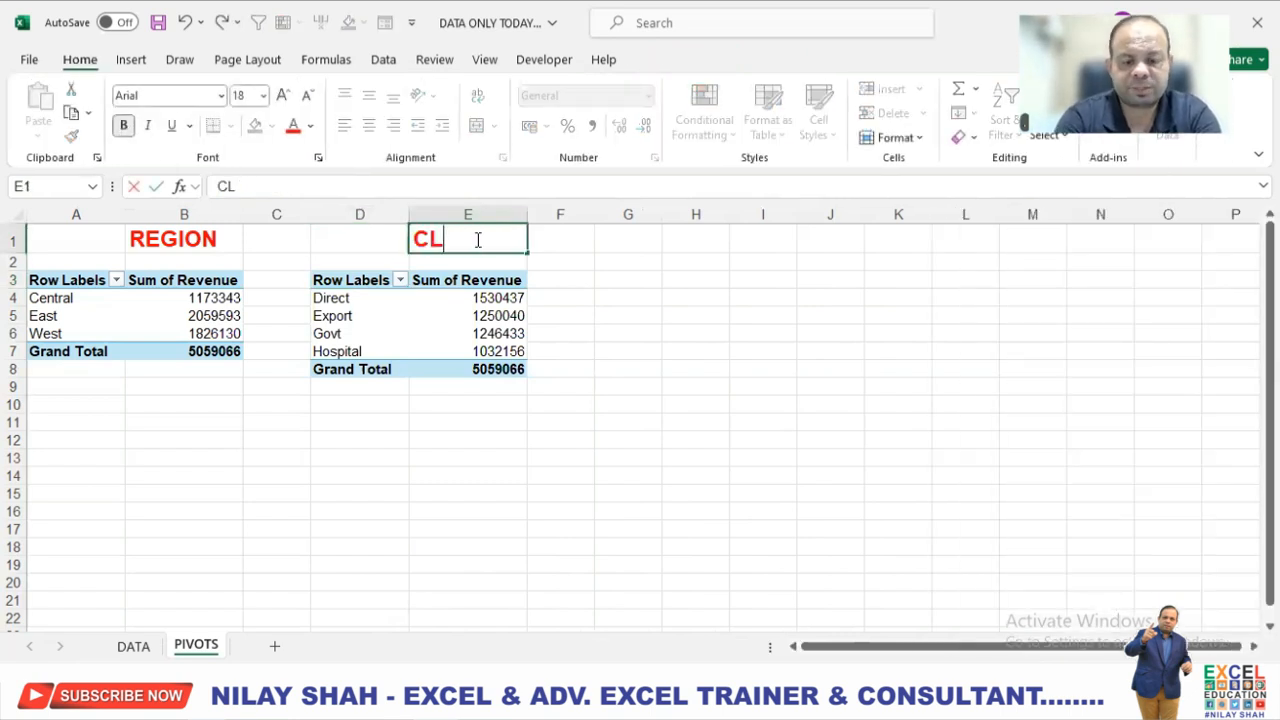
type("ENT TYPE")
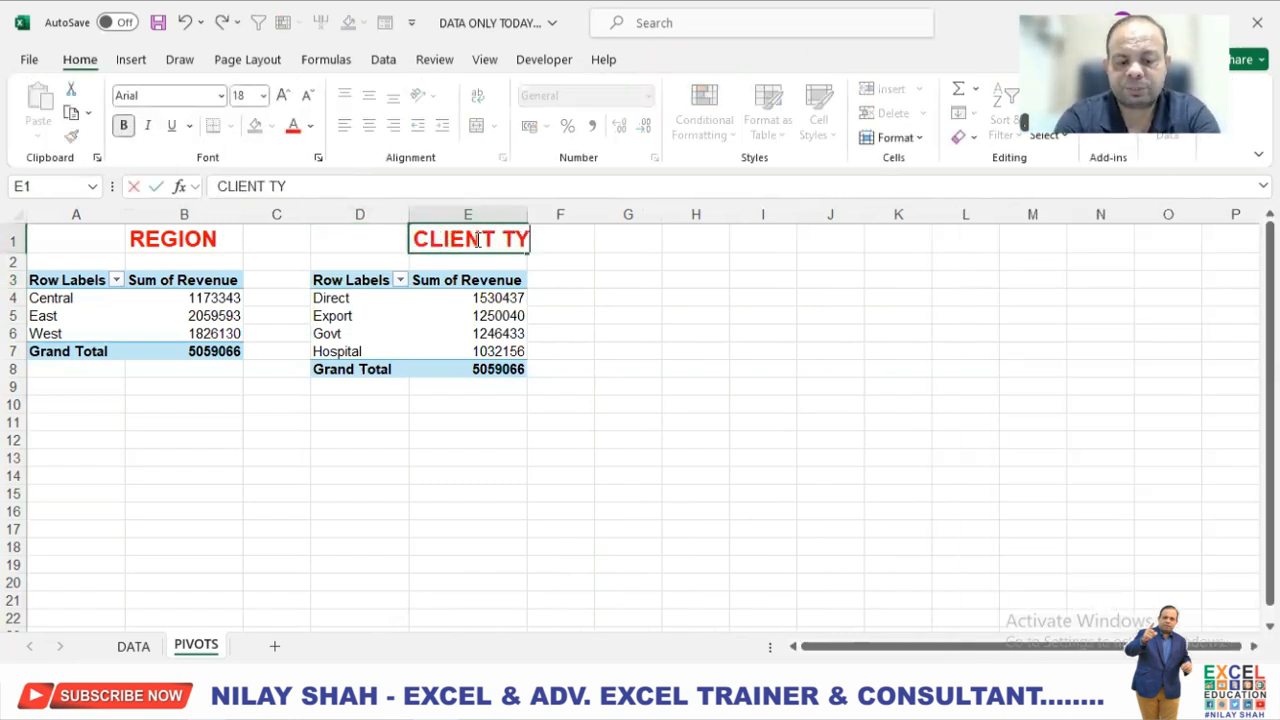
key("Return")
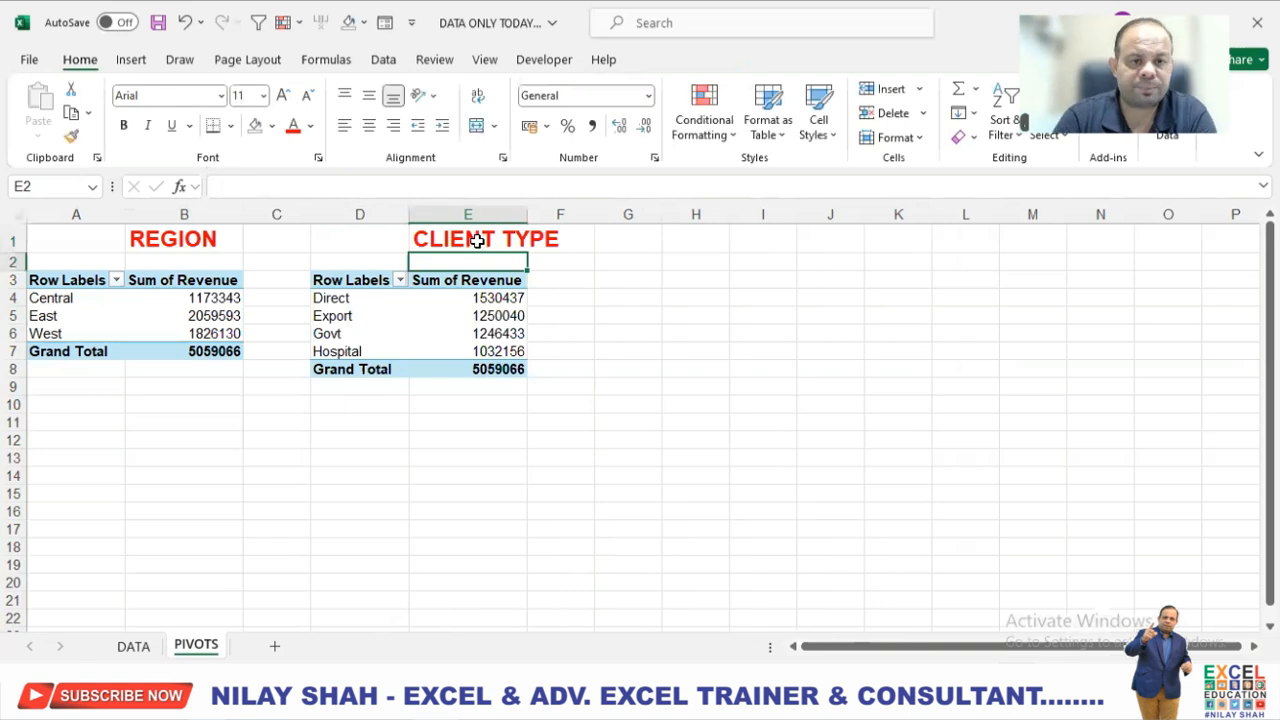
Give the client type PivotTable its own name beginning with CL.
left_click(498, 318)
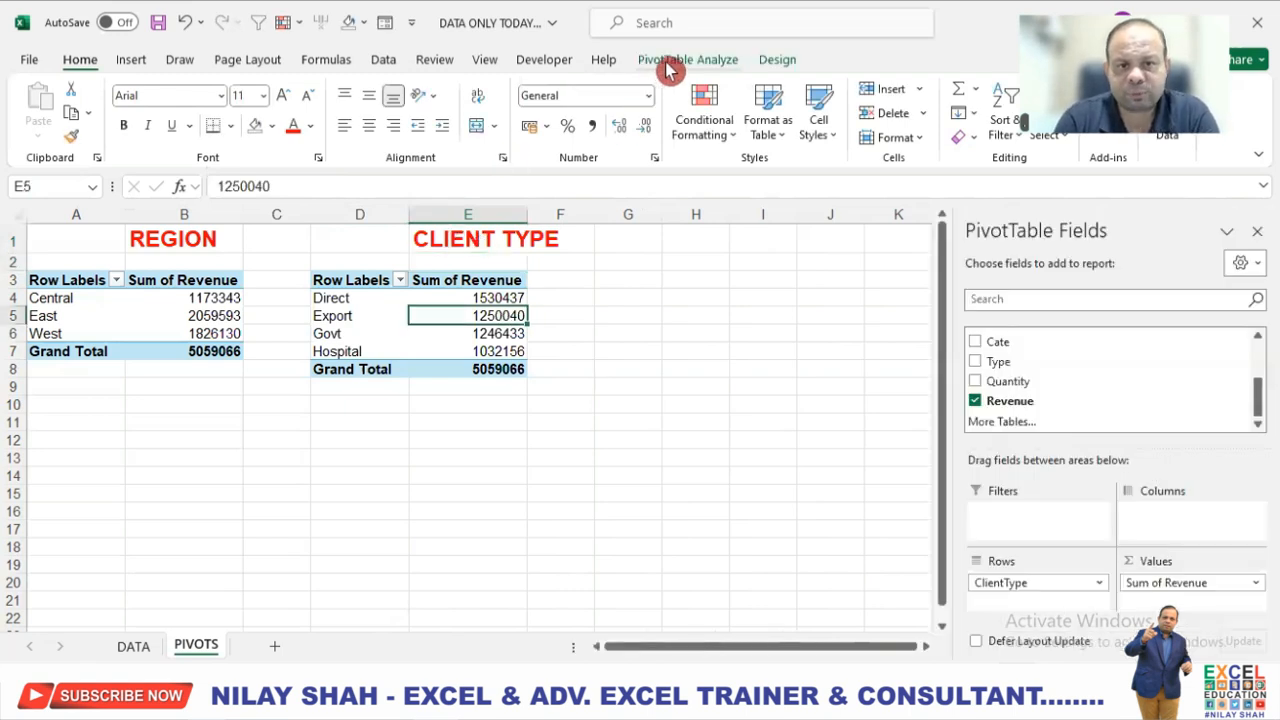
left_click(713, 63)
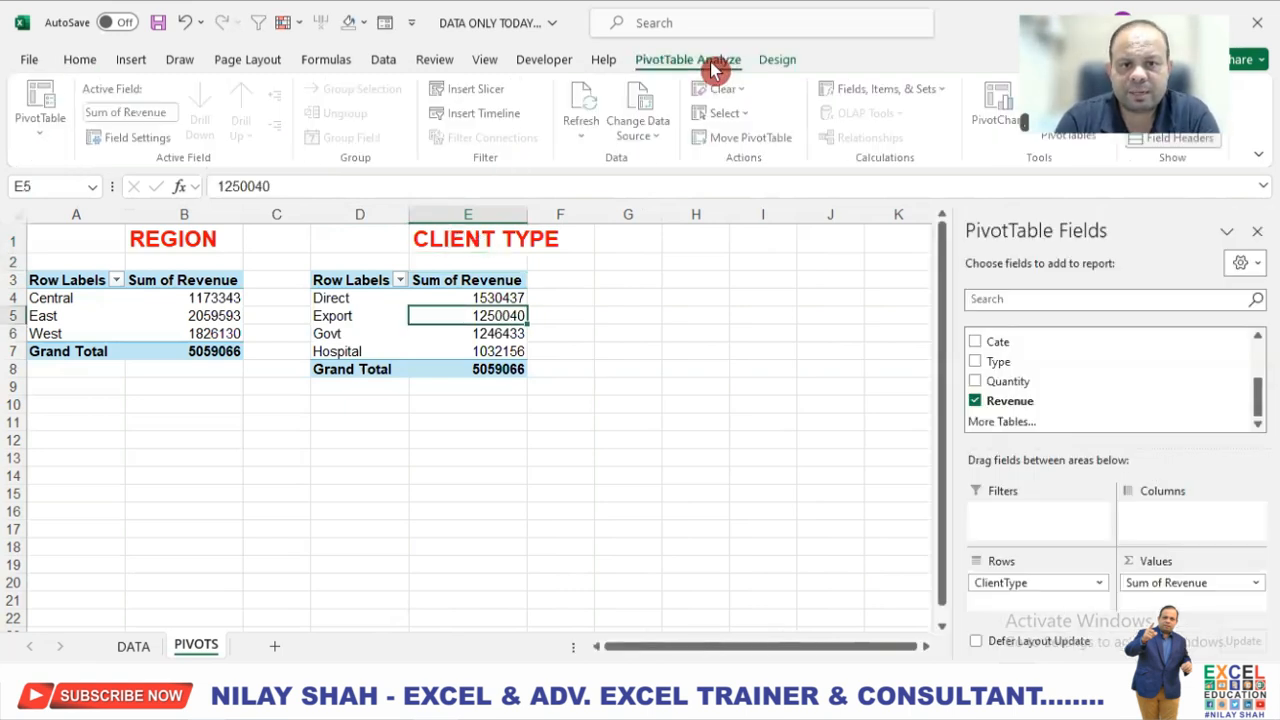
left_click(40, 118)
left_click(60, 201)
type("CL TYPE")
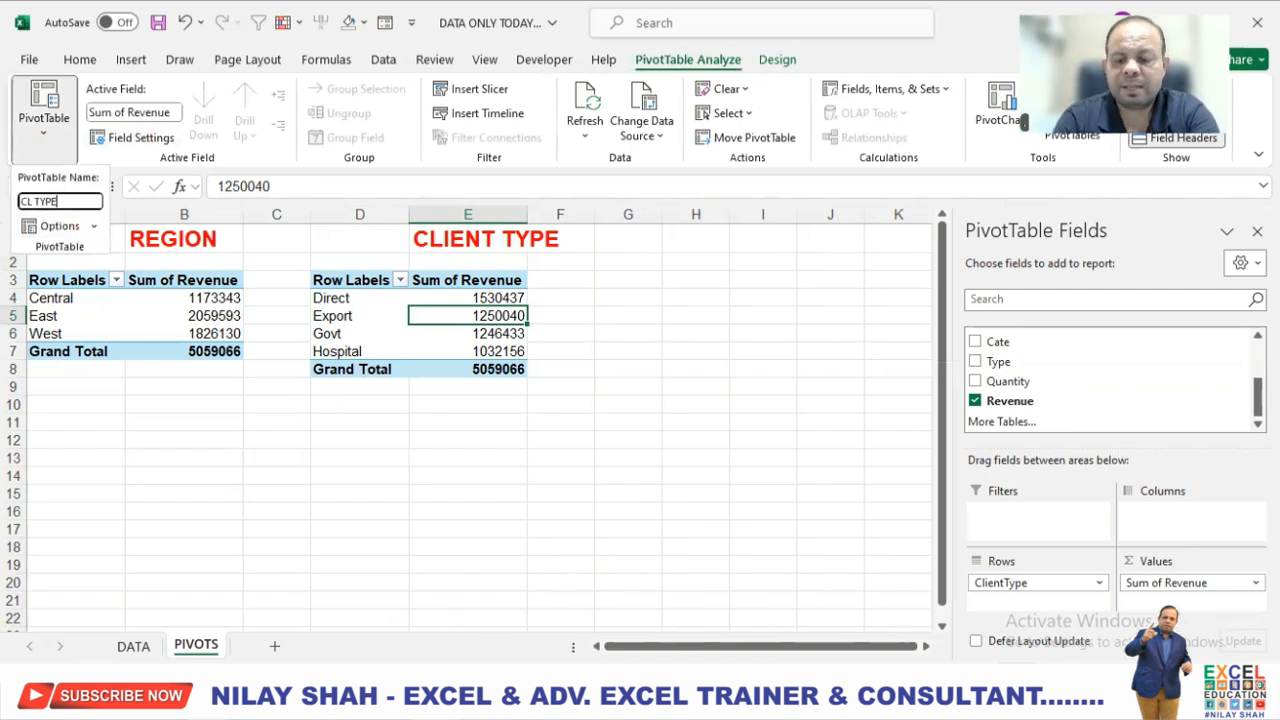
key("Return")
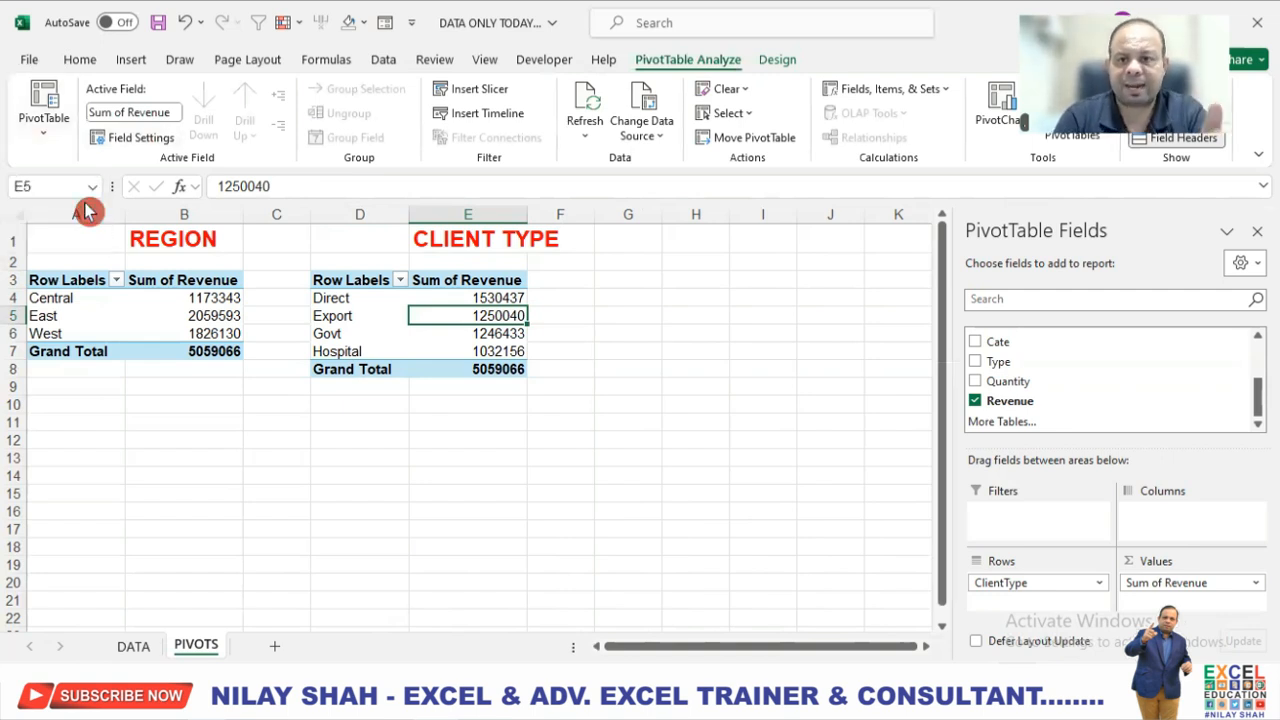
Widen column E so that it fits the CLIENT TYPE heading.
left_click(722, 408)
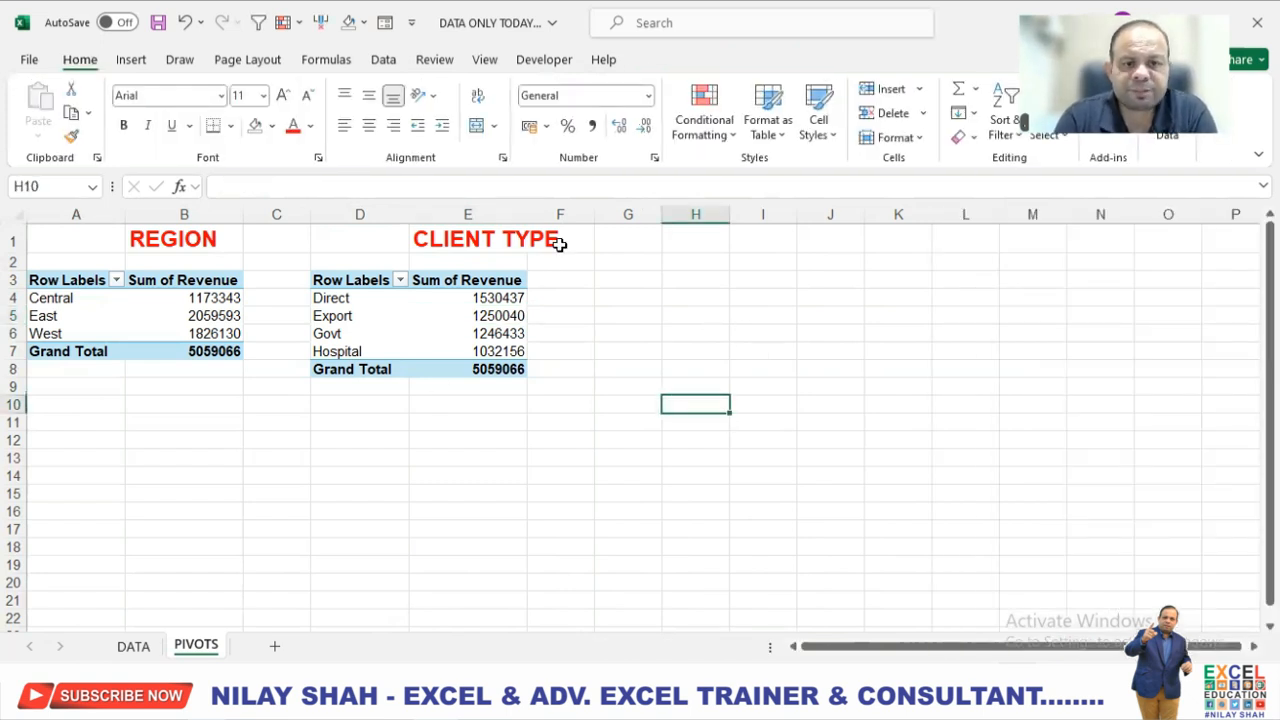
left_click_drag(527, 214, 567, 214)
left_click(540, 313)
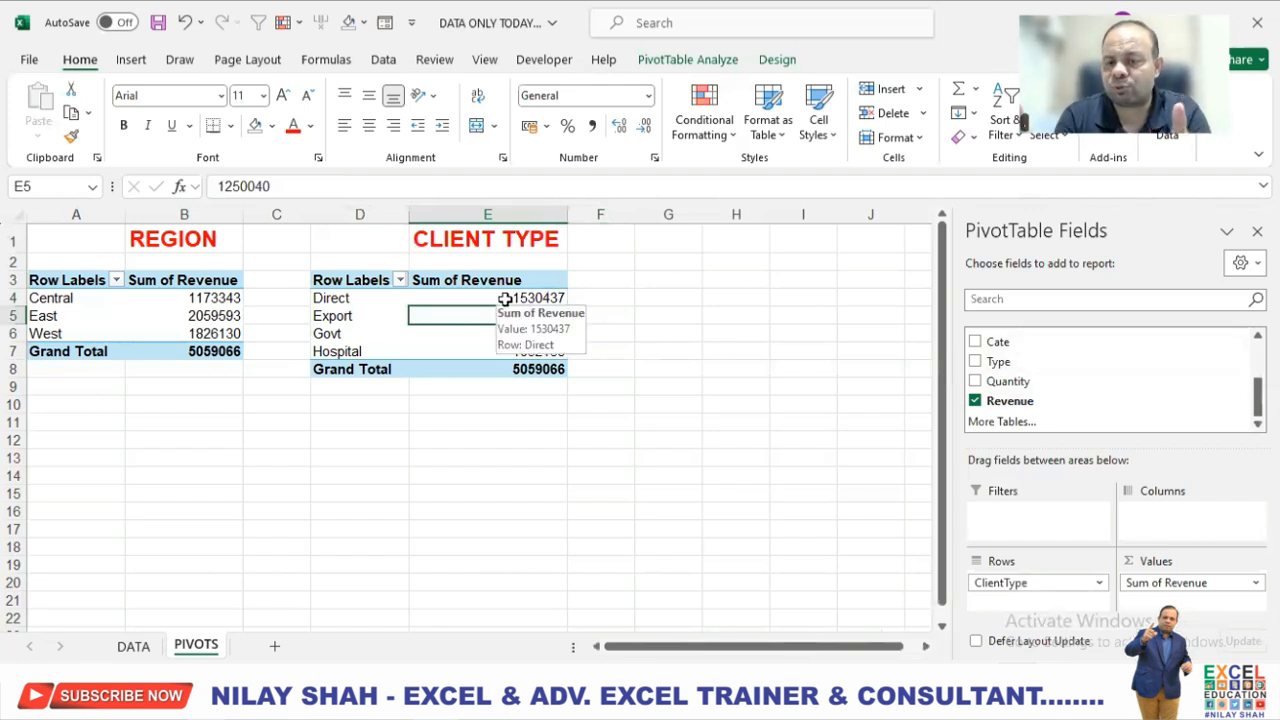
scroll(1066, 385, "up", 3)
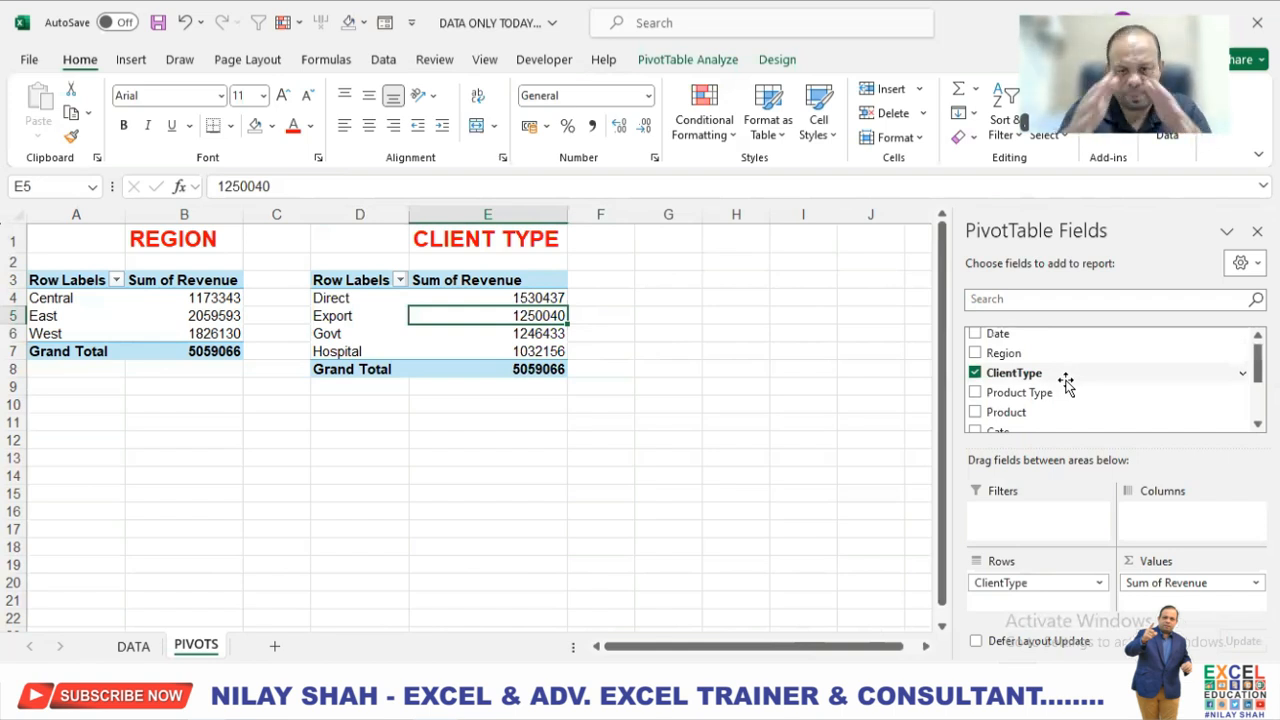
scroll(1066, 385, "up", 1)
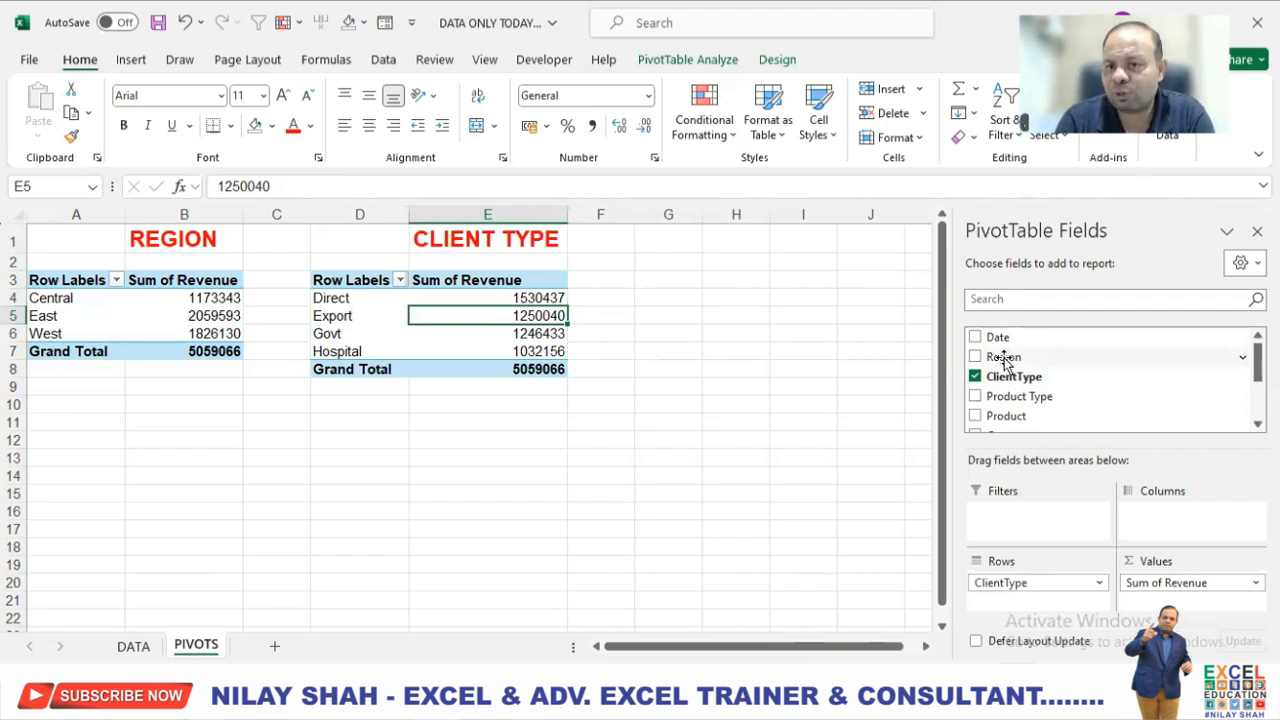
Add Region to the columns of the client type PivotTable and inspect the Direct row's revenue for each region.
left_click_drag(1006, 358, 1166, 527)
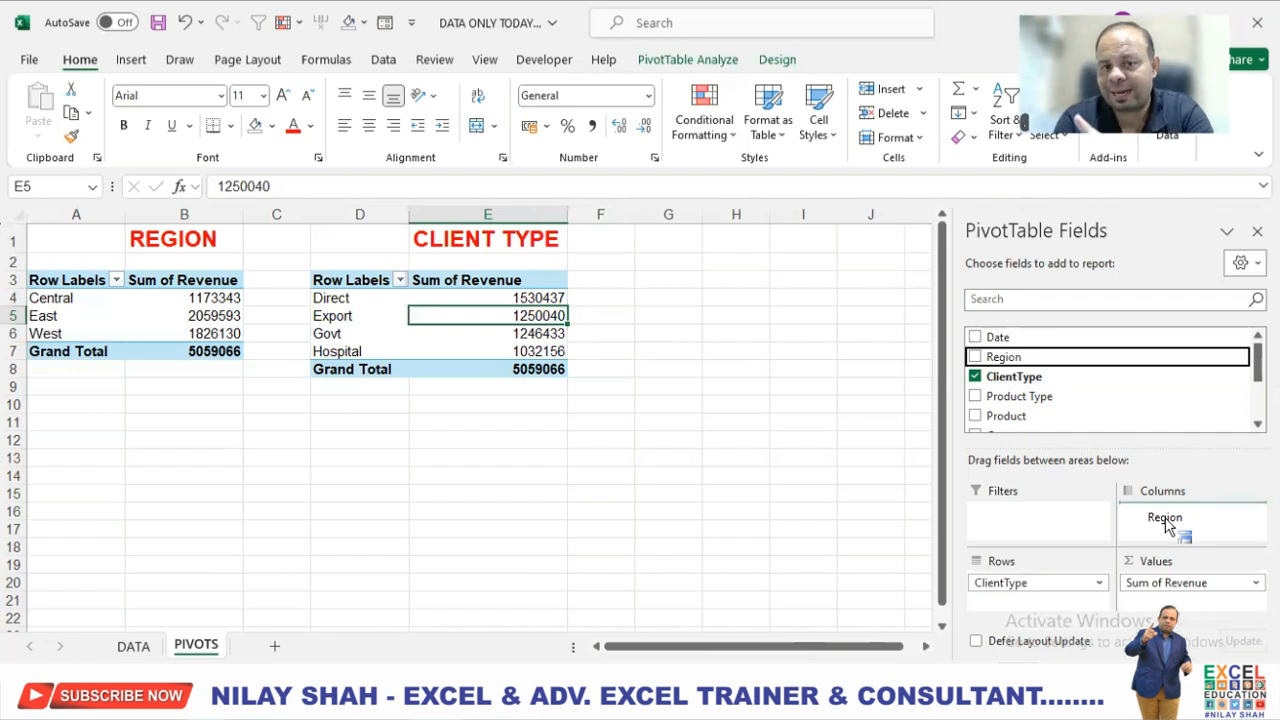
left_click_drag(1166, 527, 1165, 522)
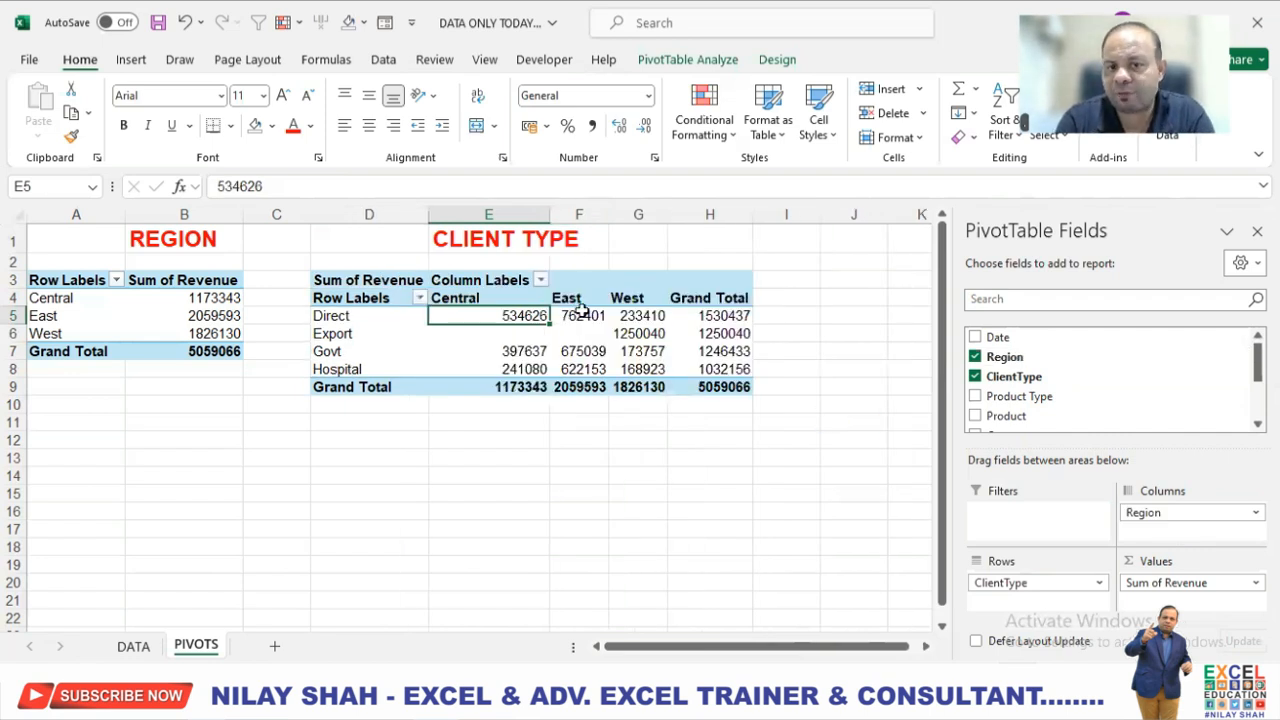
left_click(709, 317)
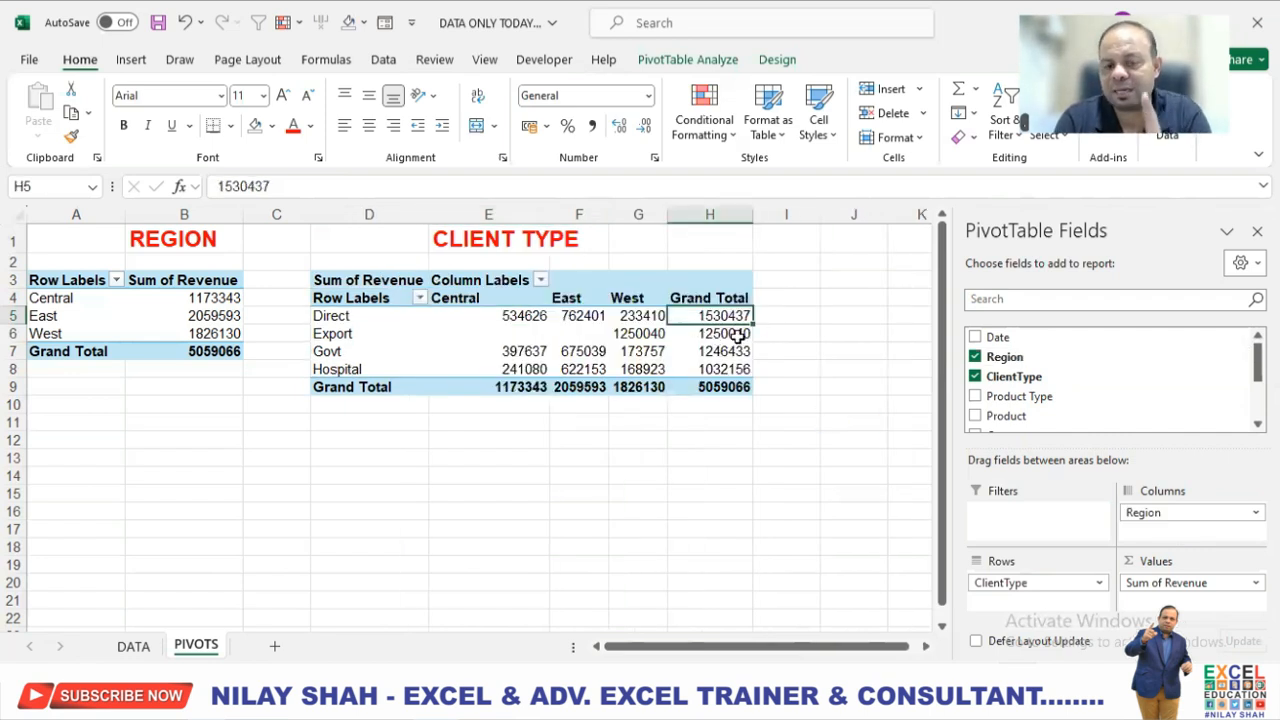
mouse_move(741, 336)
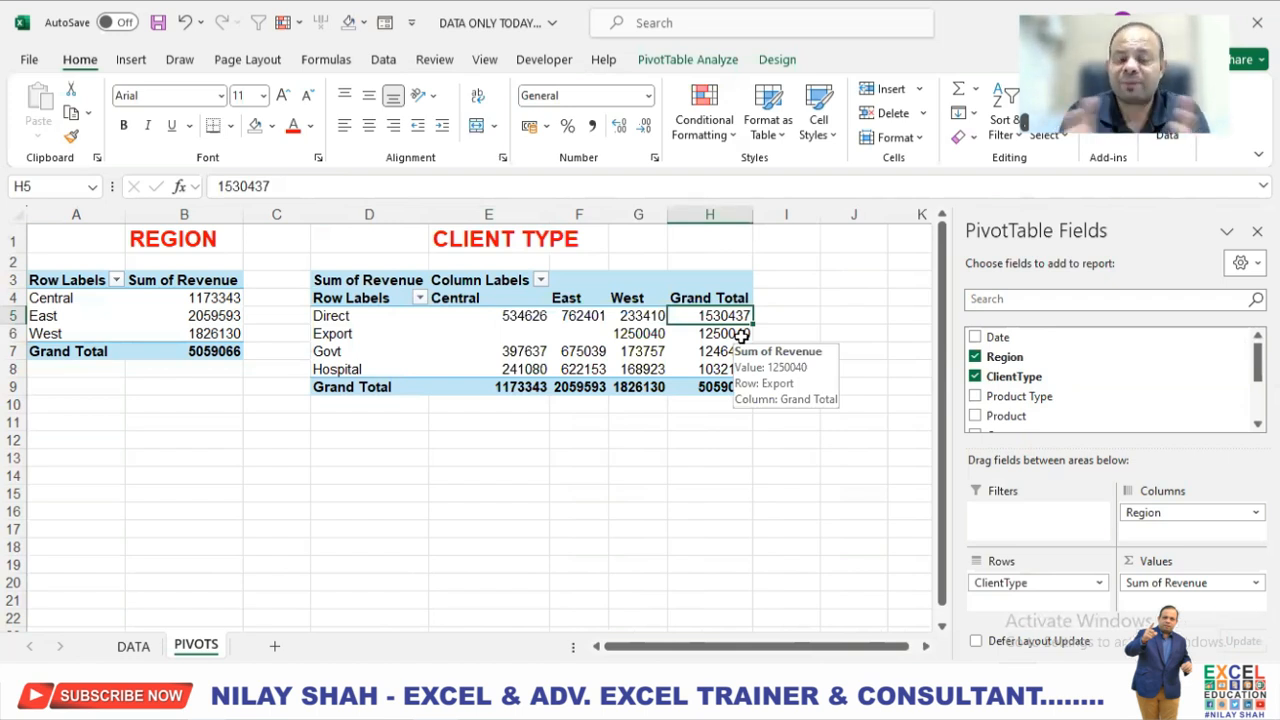
left_click(524, 318)
left_click(573, 317)
left_click(643, 316)
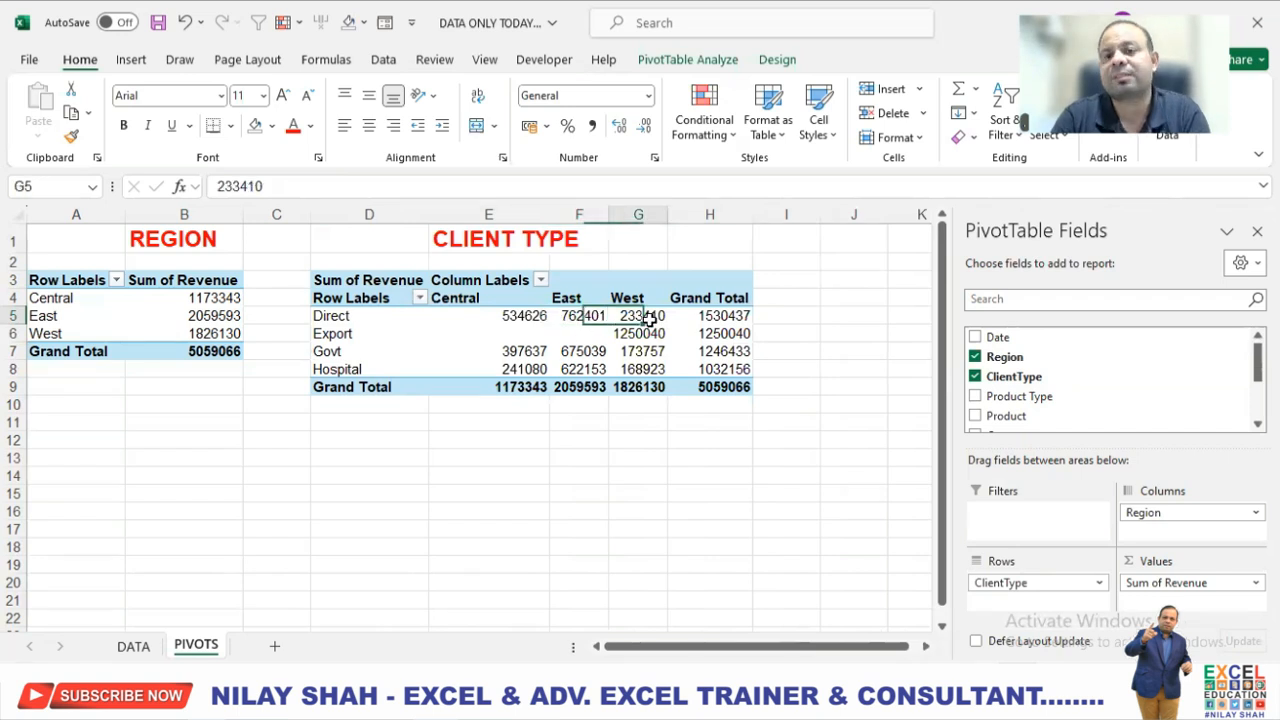
mouse_move(650, 317)
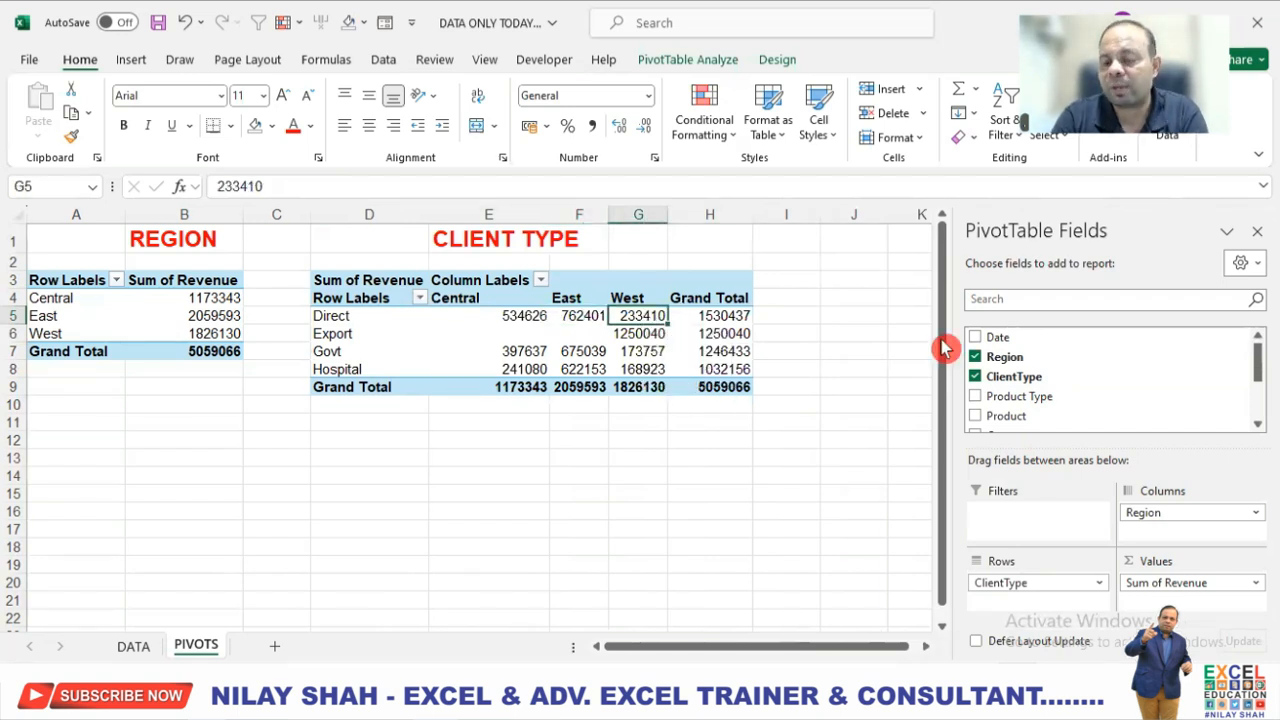
Remove Region from the client type PivotTable's columns and widen column E to fit its heading.
left_click(1190, 512)
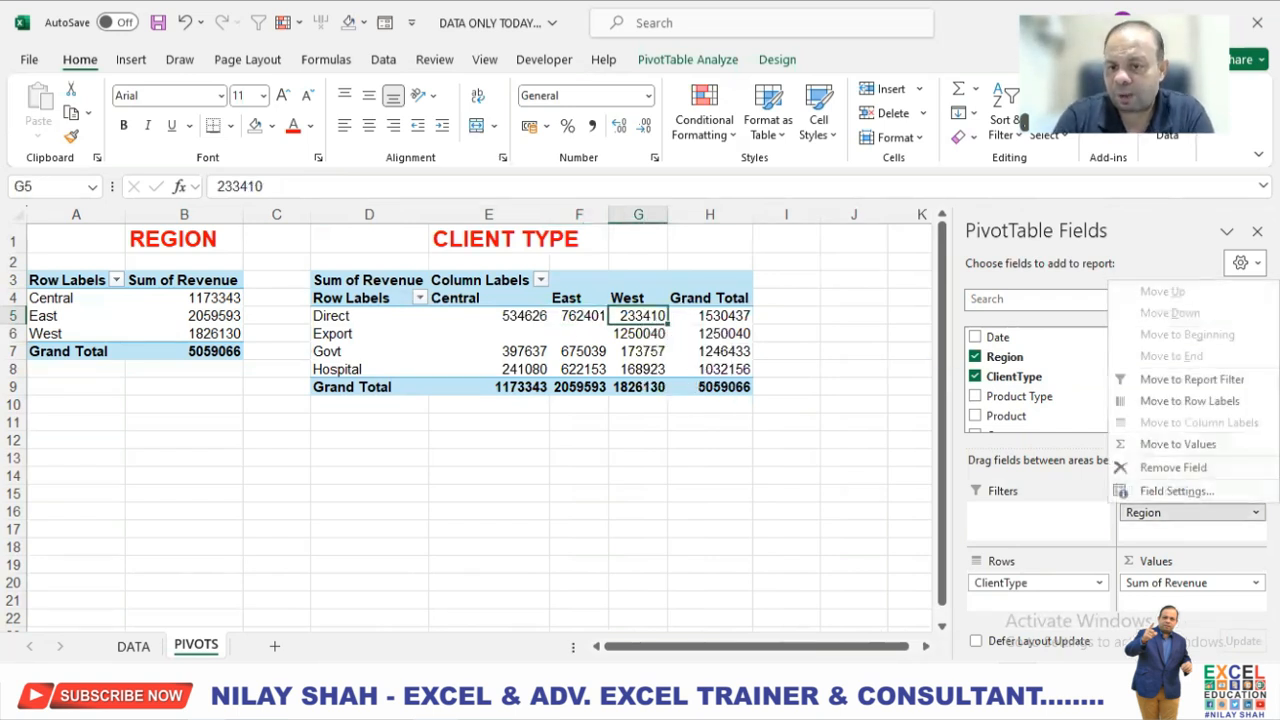
left_click(1196, 468)
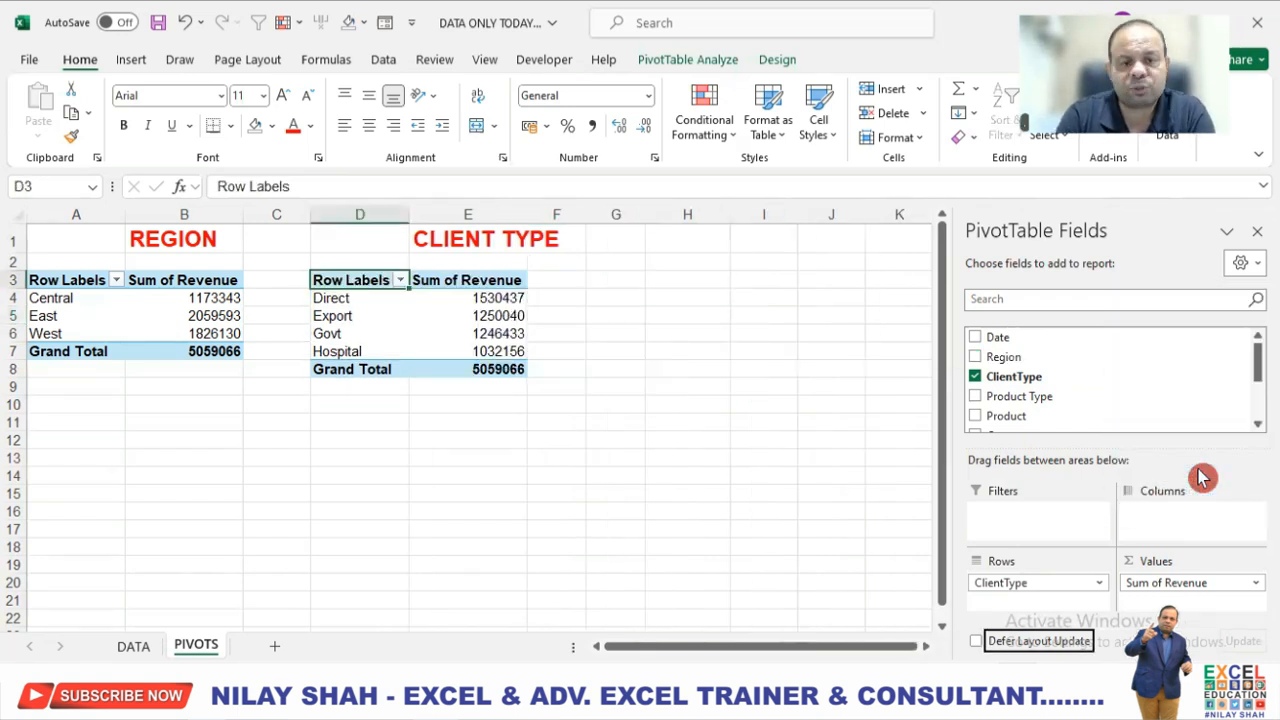
left_click(491, 298)
left_click_drag(525, 212, 565, 212)
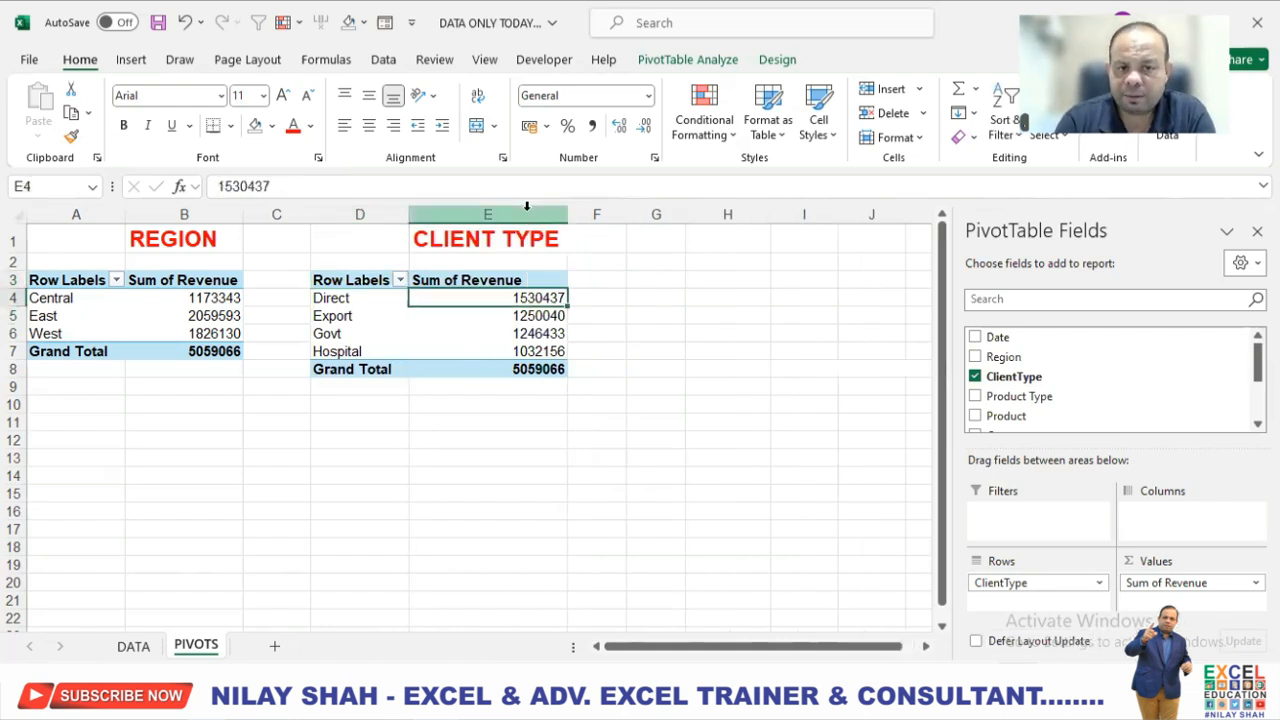
Insert a third PivotTable from Table1 on the existing PIVOTS sheet at cell G3.
left_click(646, 287)
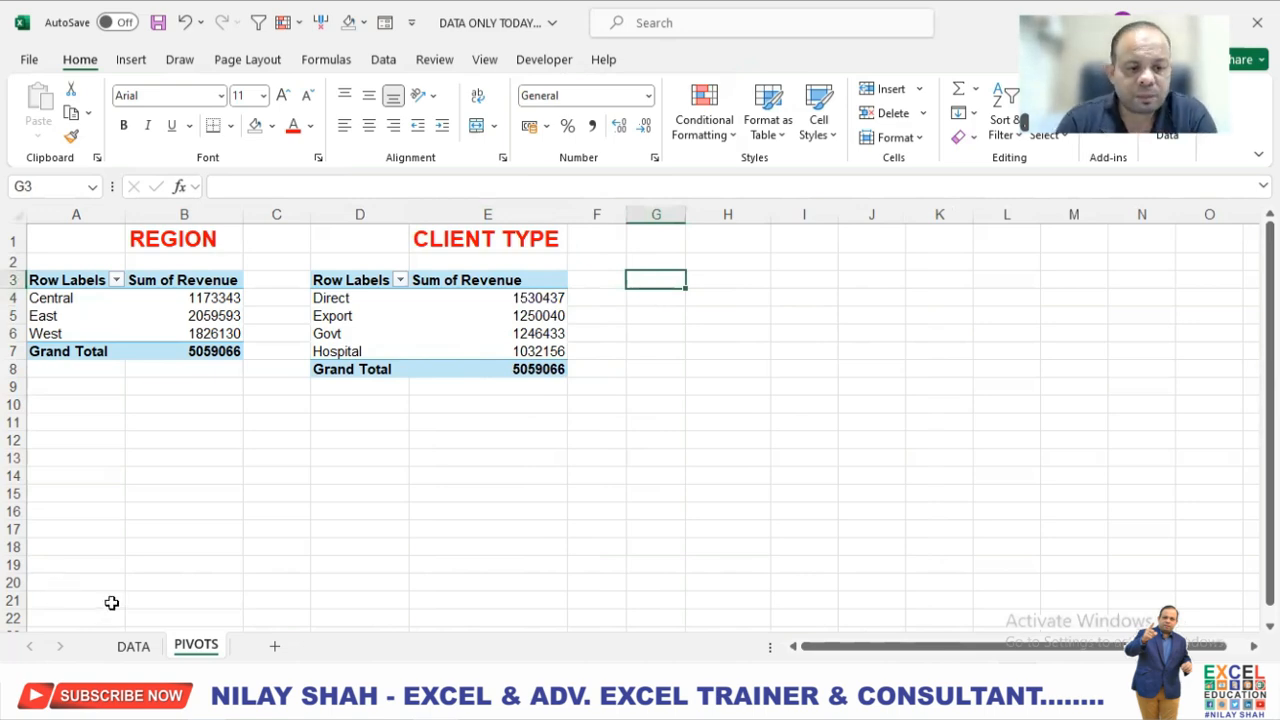
left_click(134, 646)
left_click(370, 406)
left_click(131, 59)
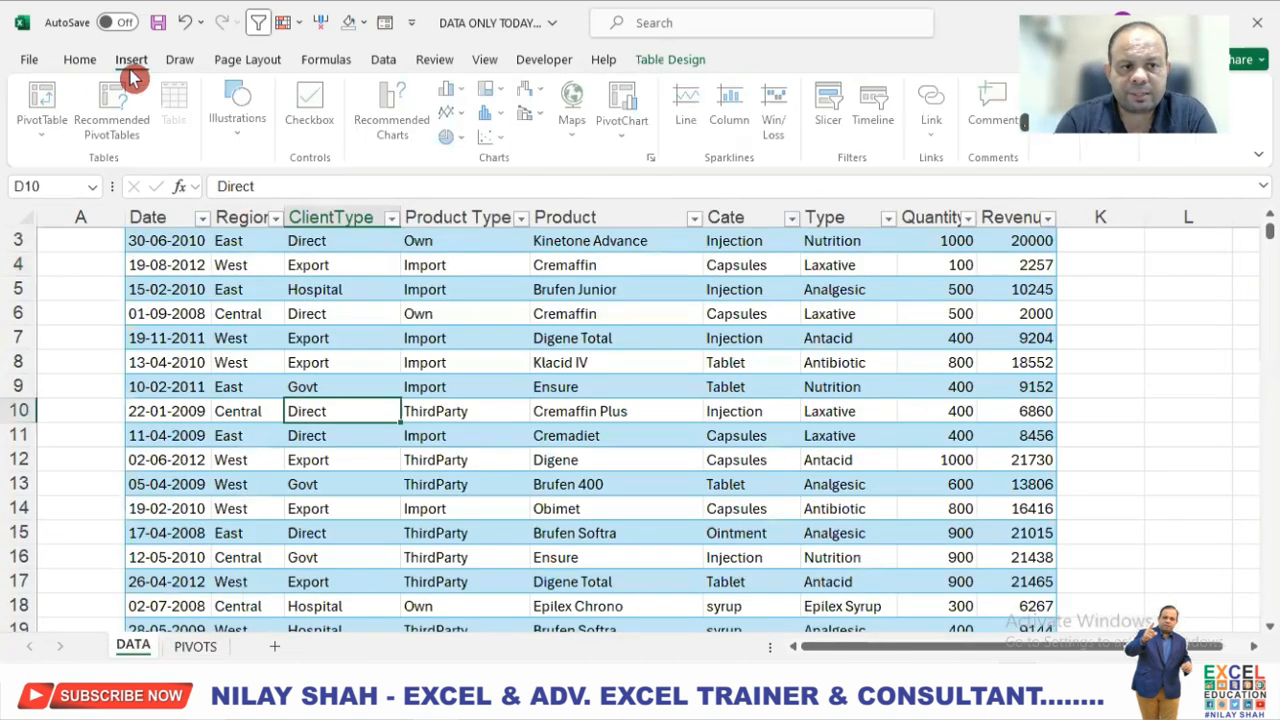
left_click(45, 97)
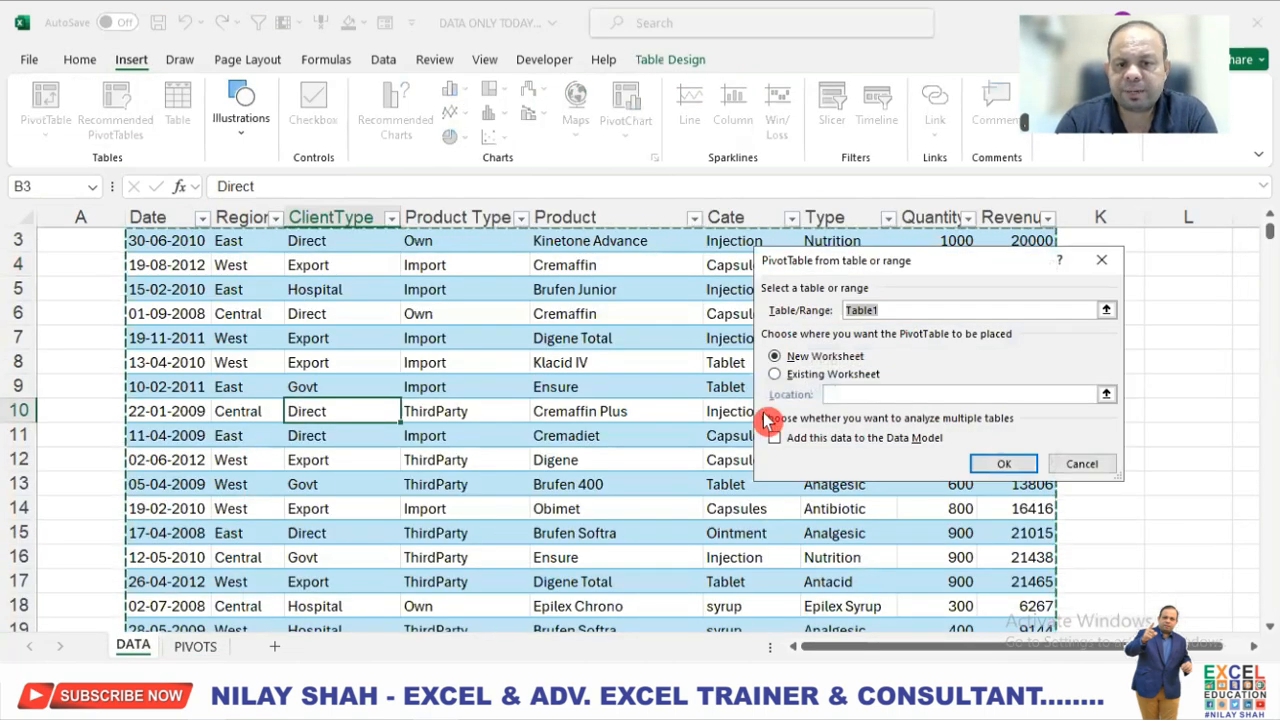
left_click(791, 376)
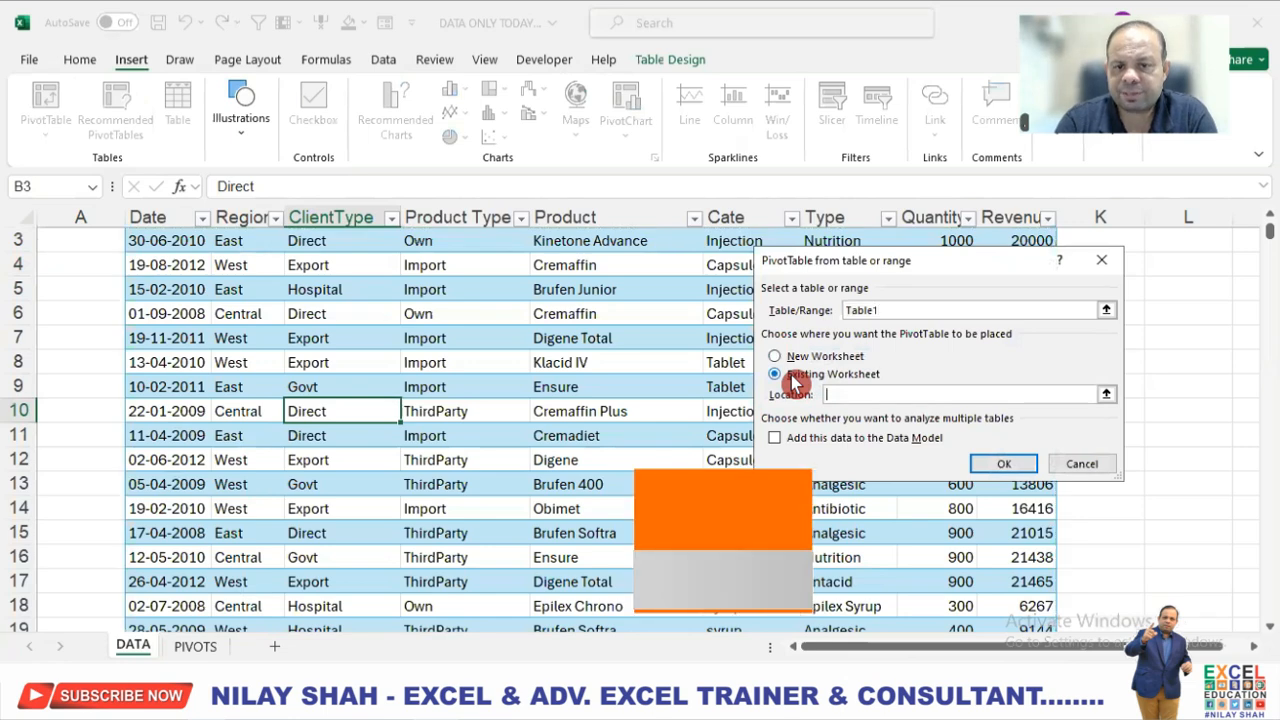
left_click(196, 646)
left_click(655, 285)
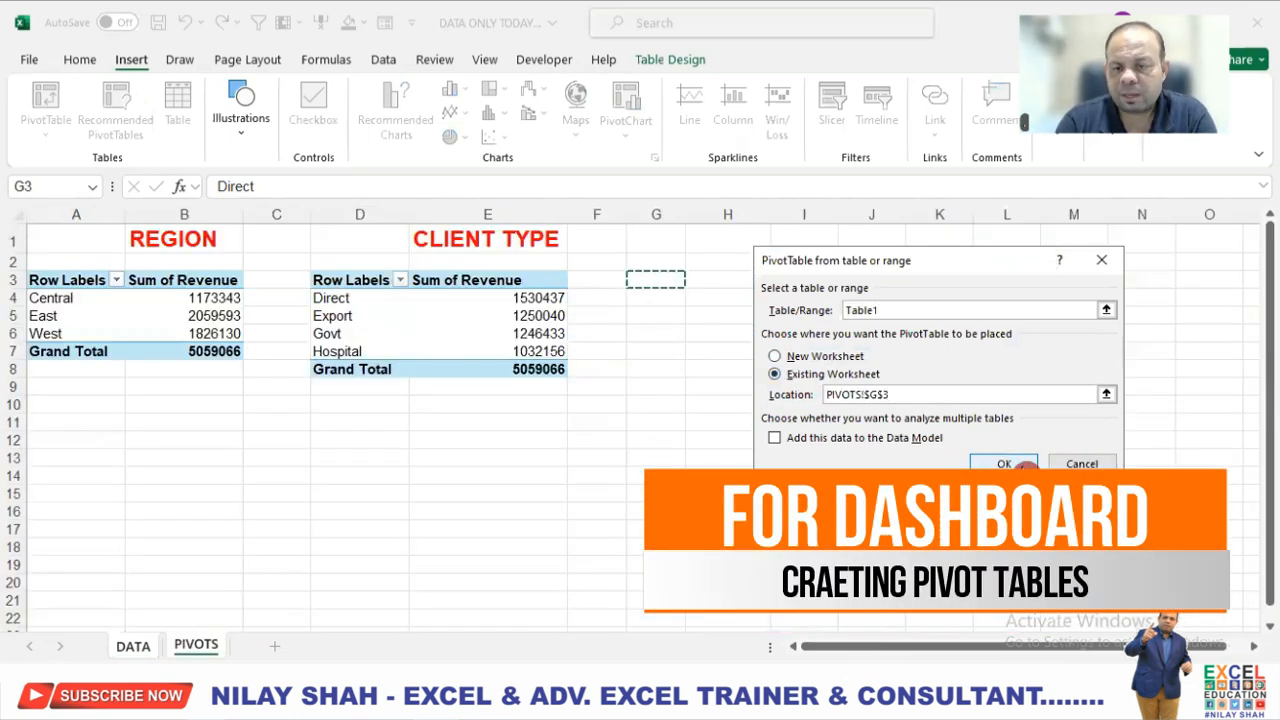
left_click(1010, 463)
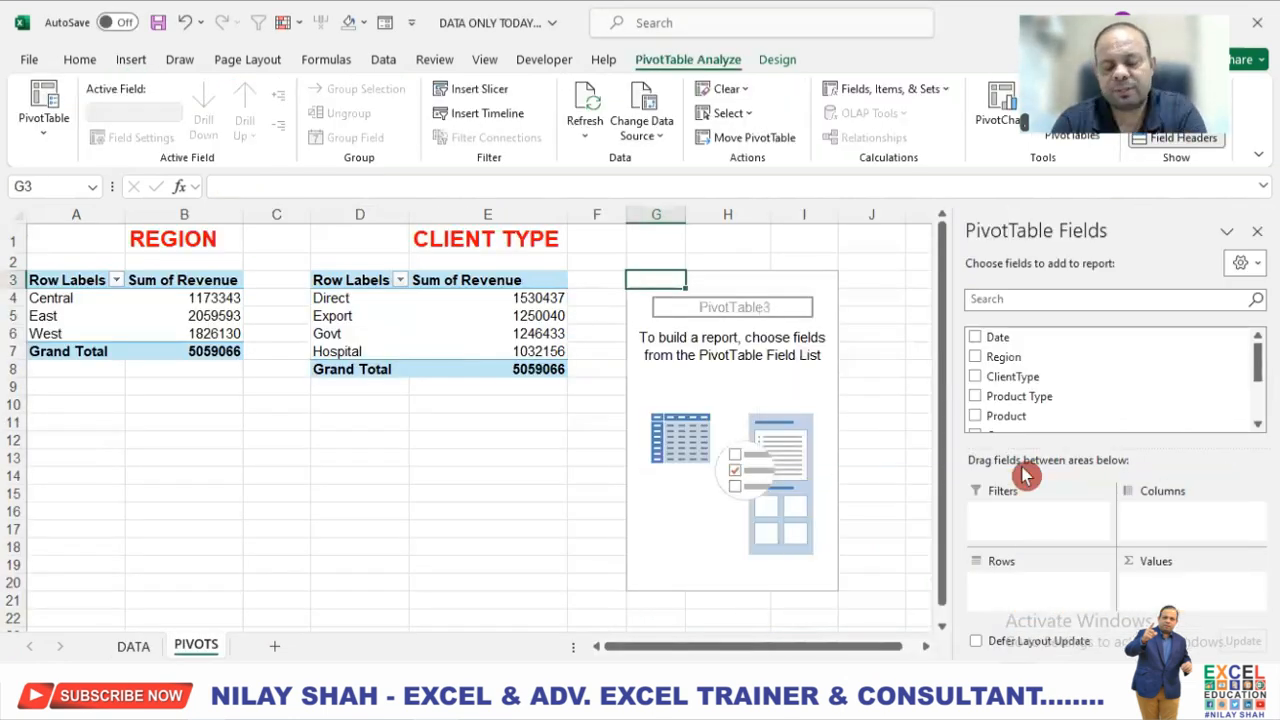
Enter the heading MONTH in cell H1 above the third PivotTable.
left_click(748, 246)
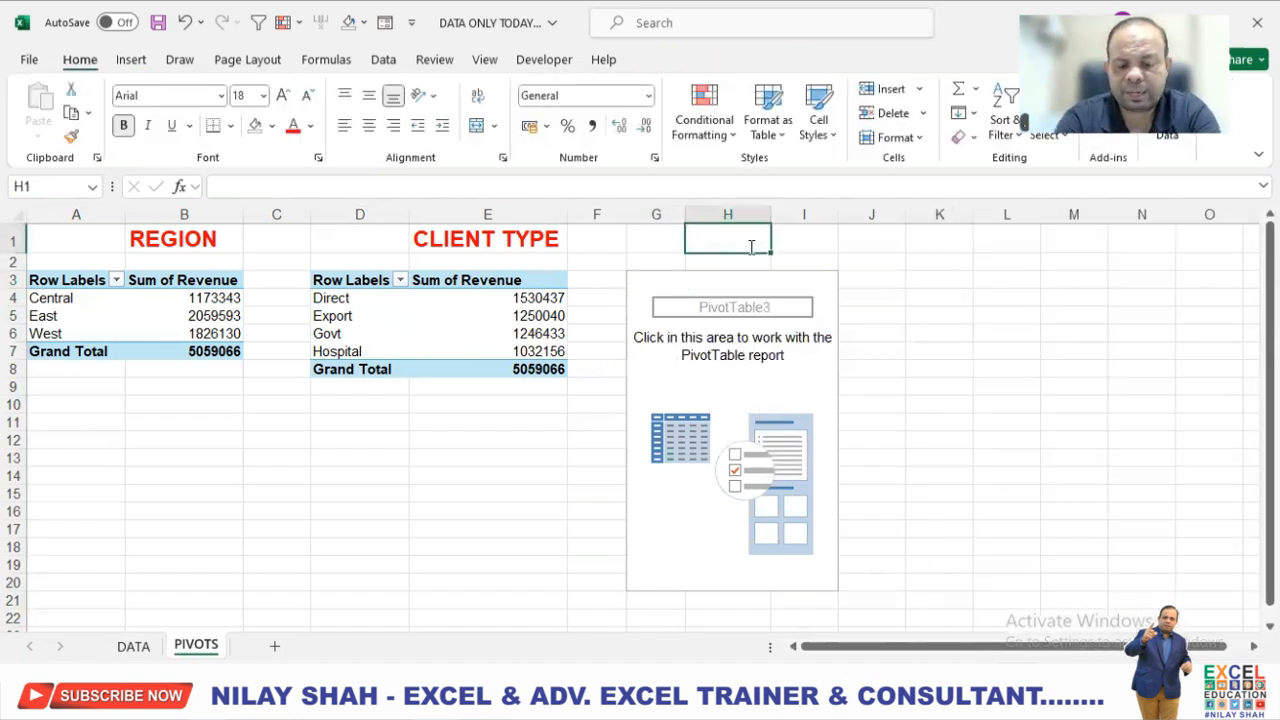
type("MONTH")
key("Return")
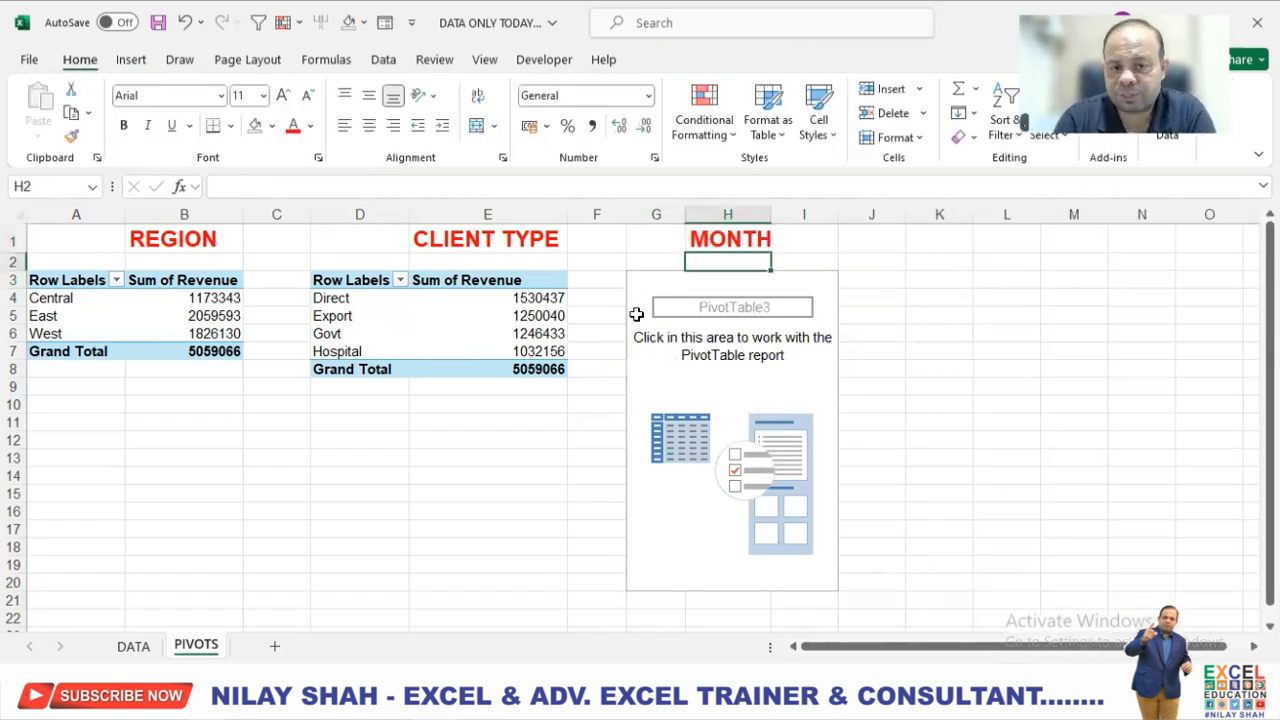
Set up the third PivotTable with Date as rows and the sum of Revenue as values.
left_click(648, 286)
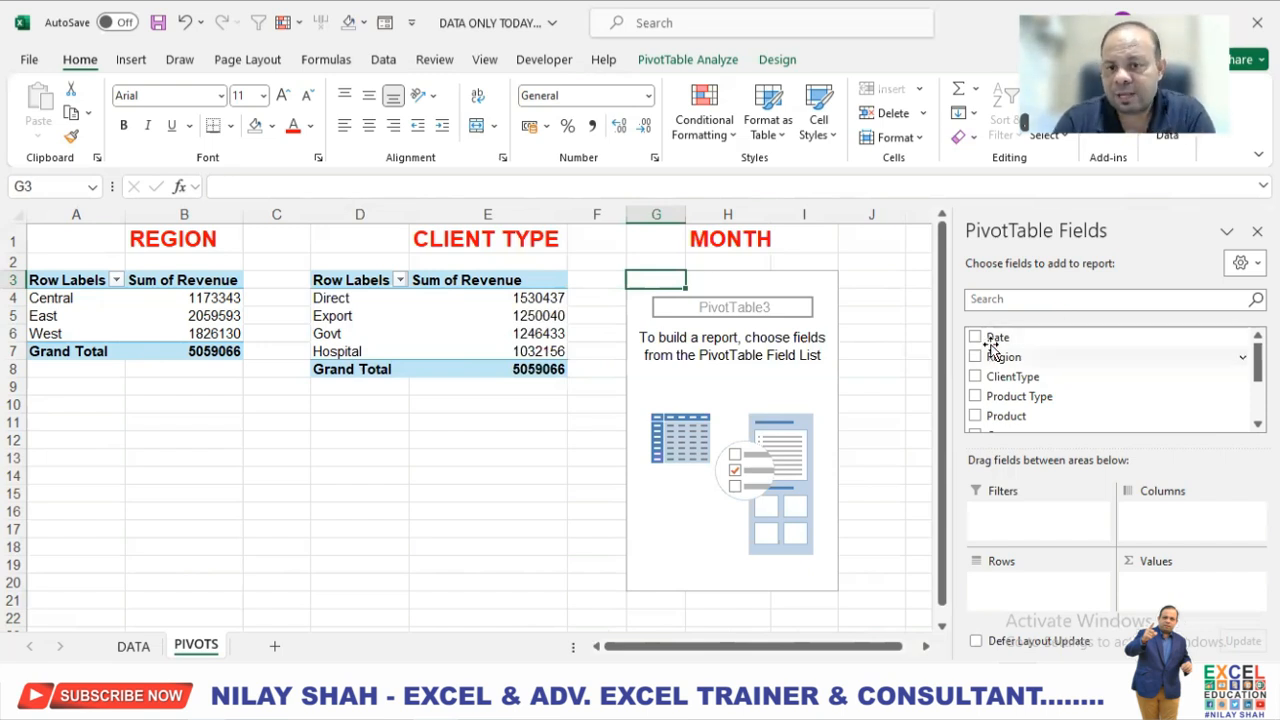
left_click_drag(997, 340, 985, 585)
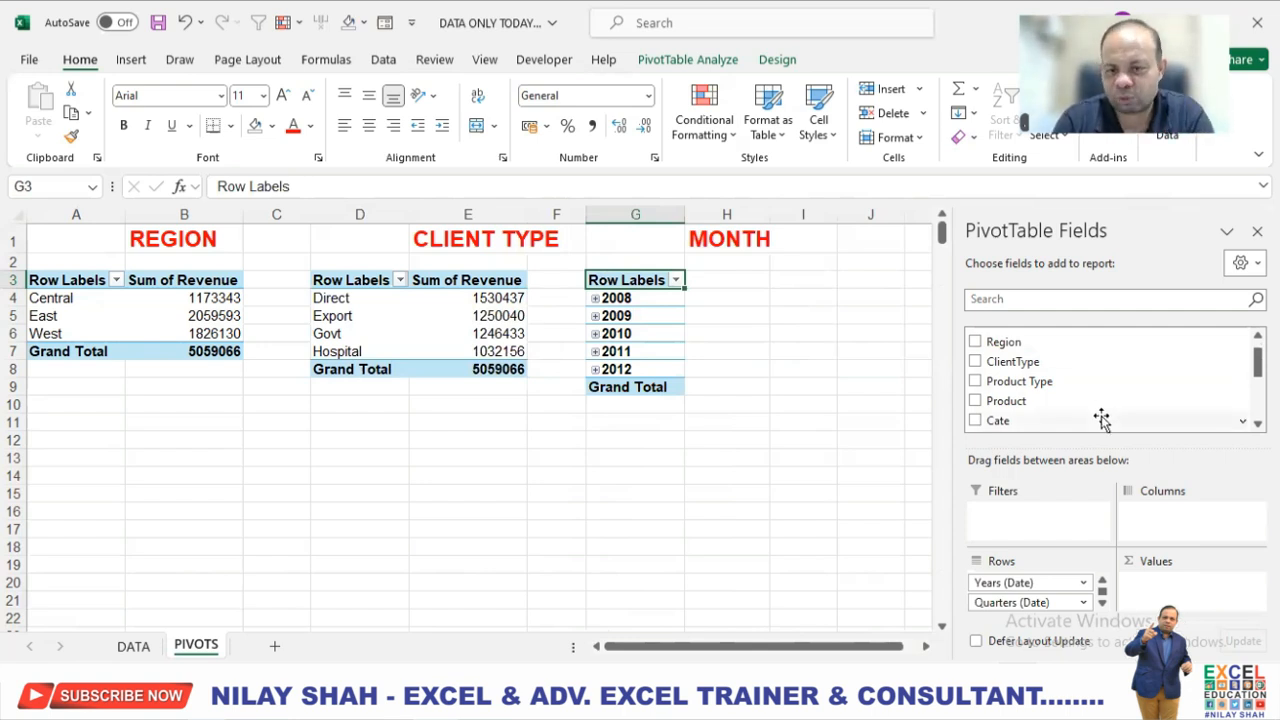
scroll(1095, 410, "down", 5)
left_click_drag(1006, 344, 1190, 590)
left_click(734, 424)
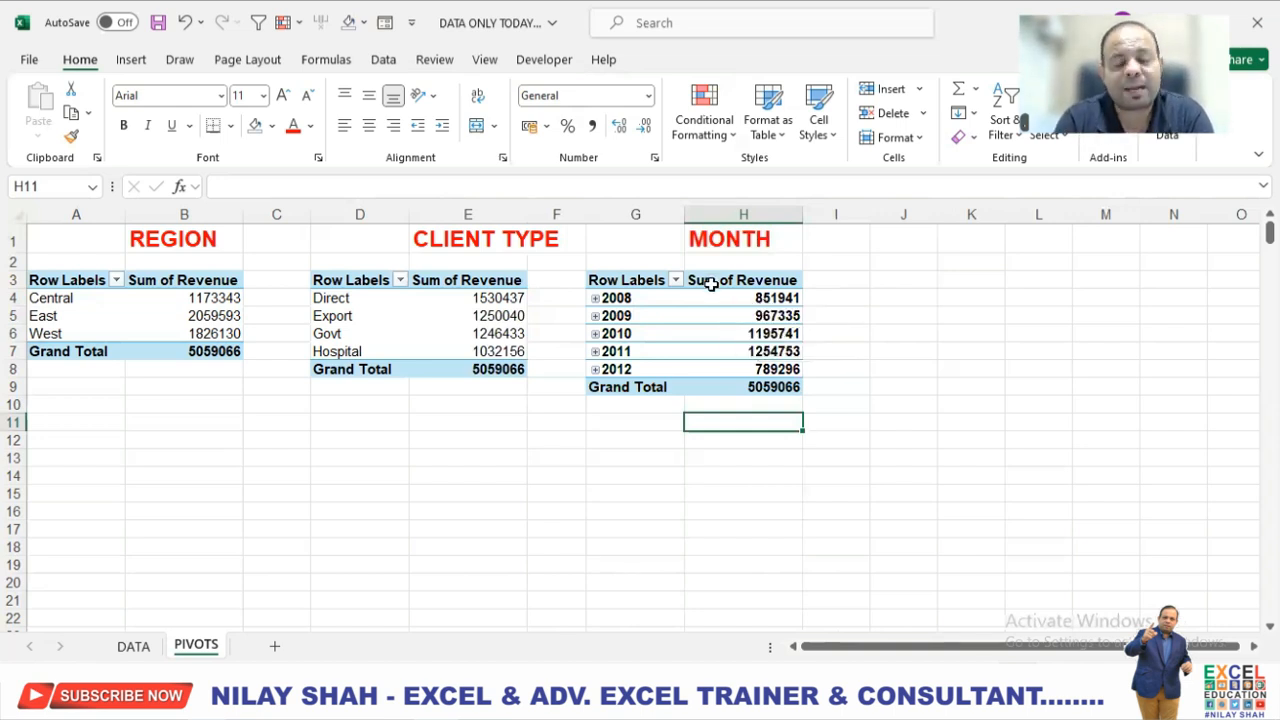
Ungroup the automatic date groups in the third PivotTable and regroup the dates by Quarters only.
right_click(641, 304)
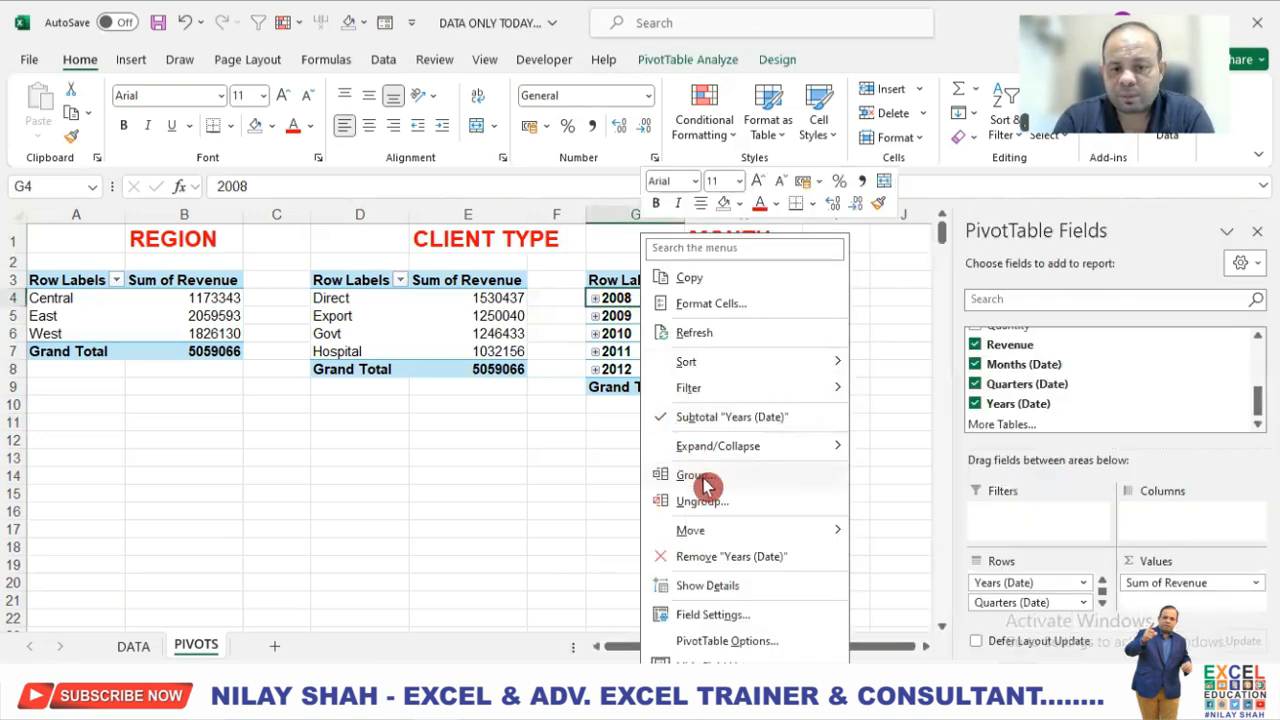
left_click(722, 504)
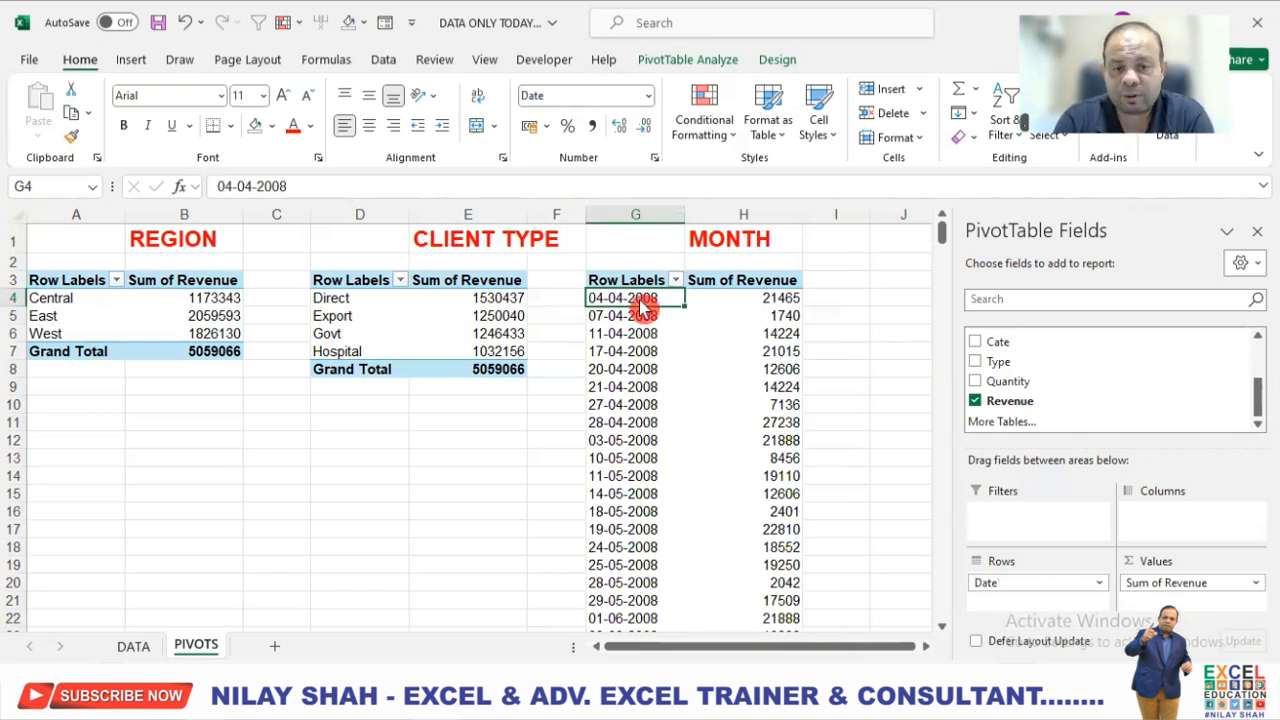
right_click(643, 306)
left_click(731, 505)
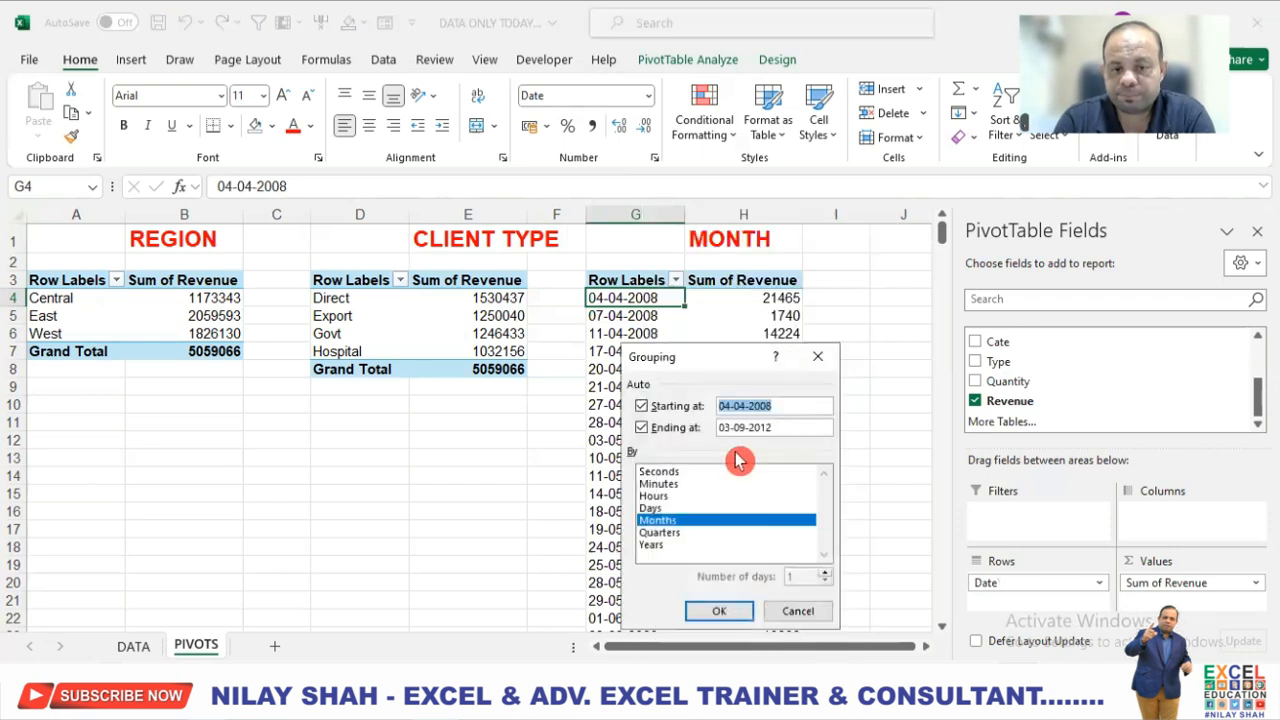
left_click(678, 522)
left_click(678, 522)
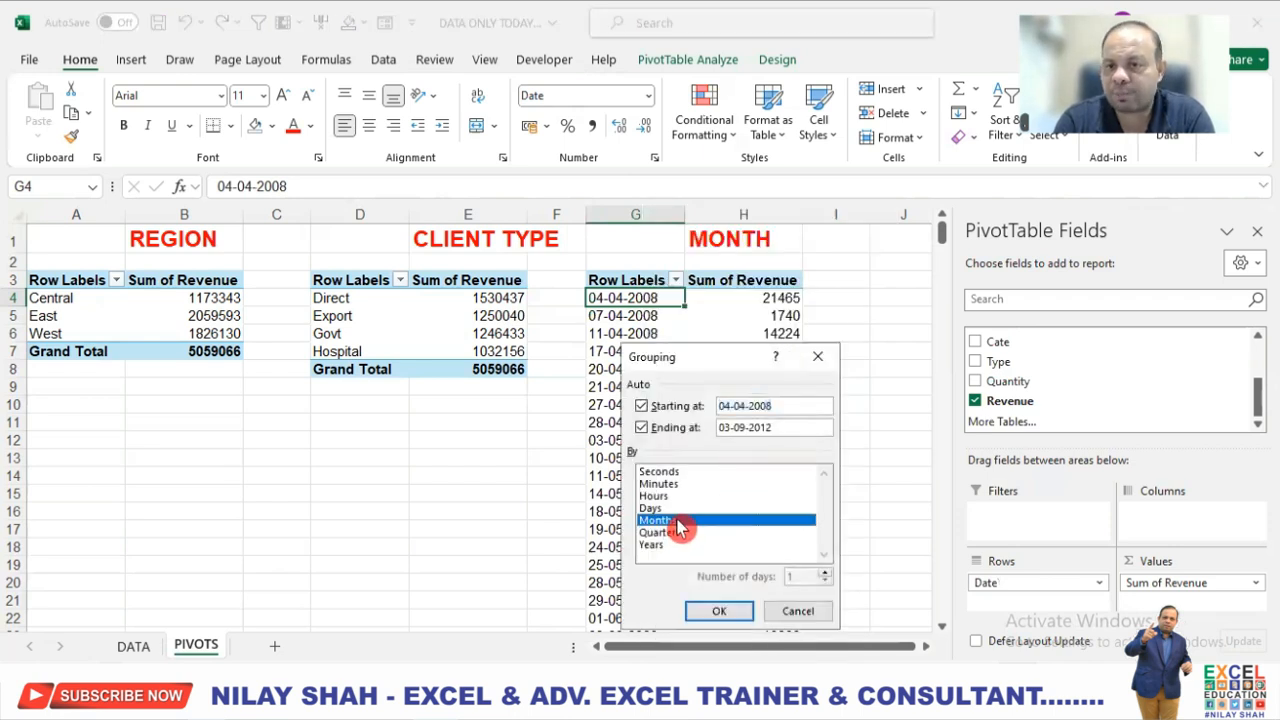
left_click(678, 522)
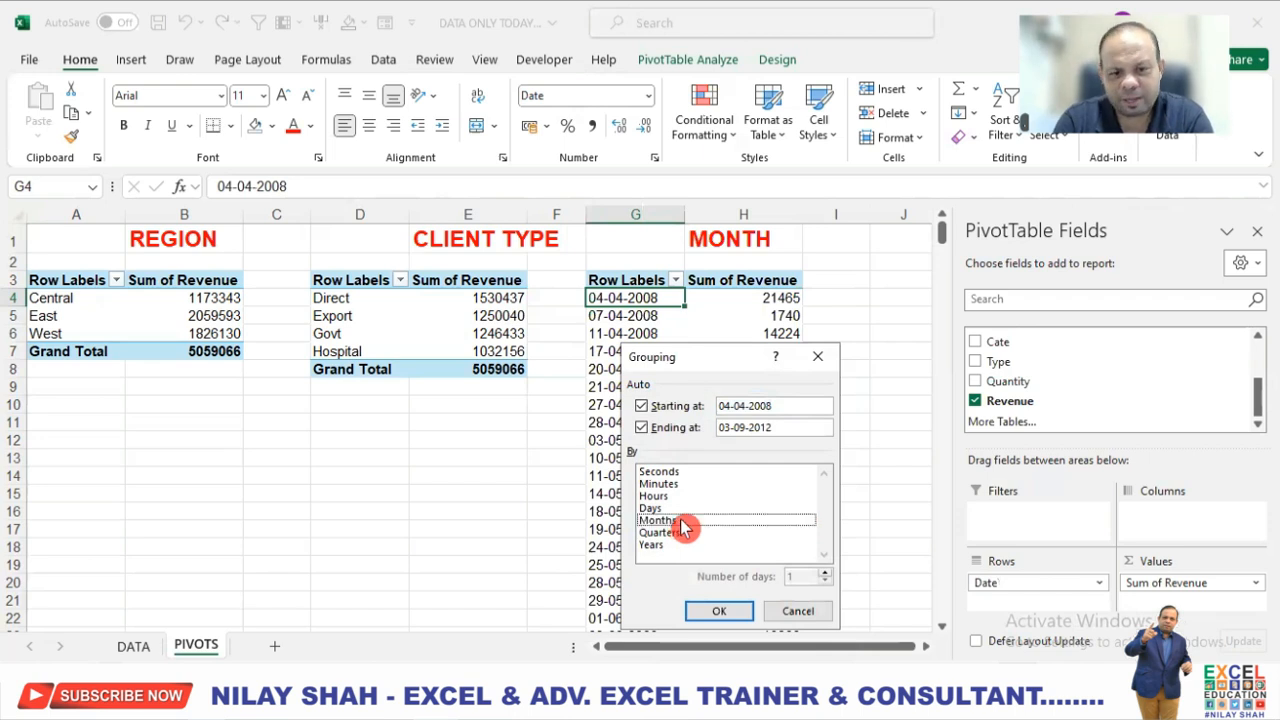
left_click(681, 536)
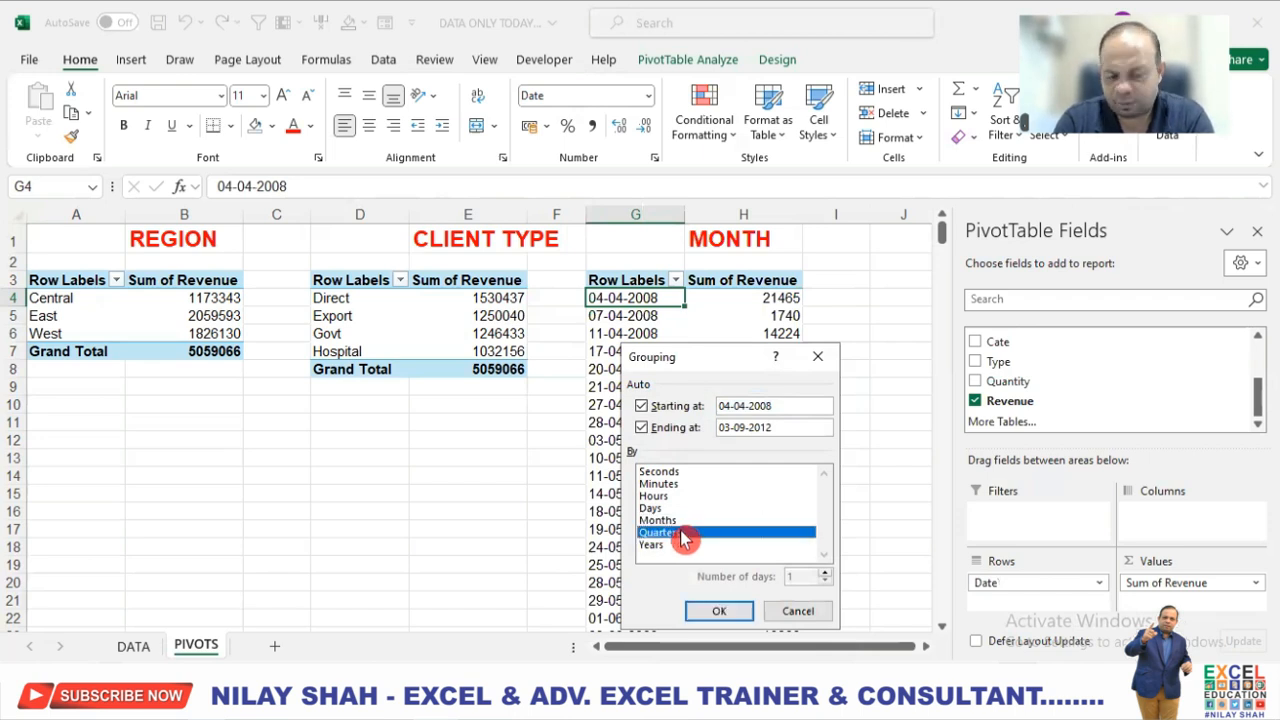
left_click(731, 619)
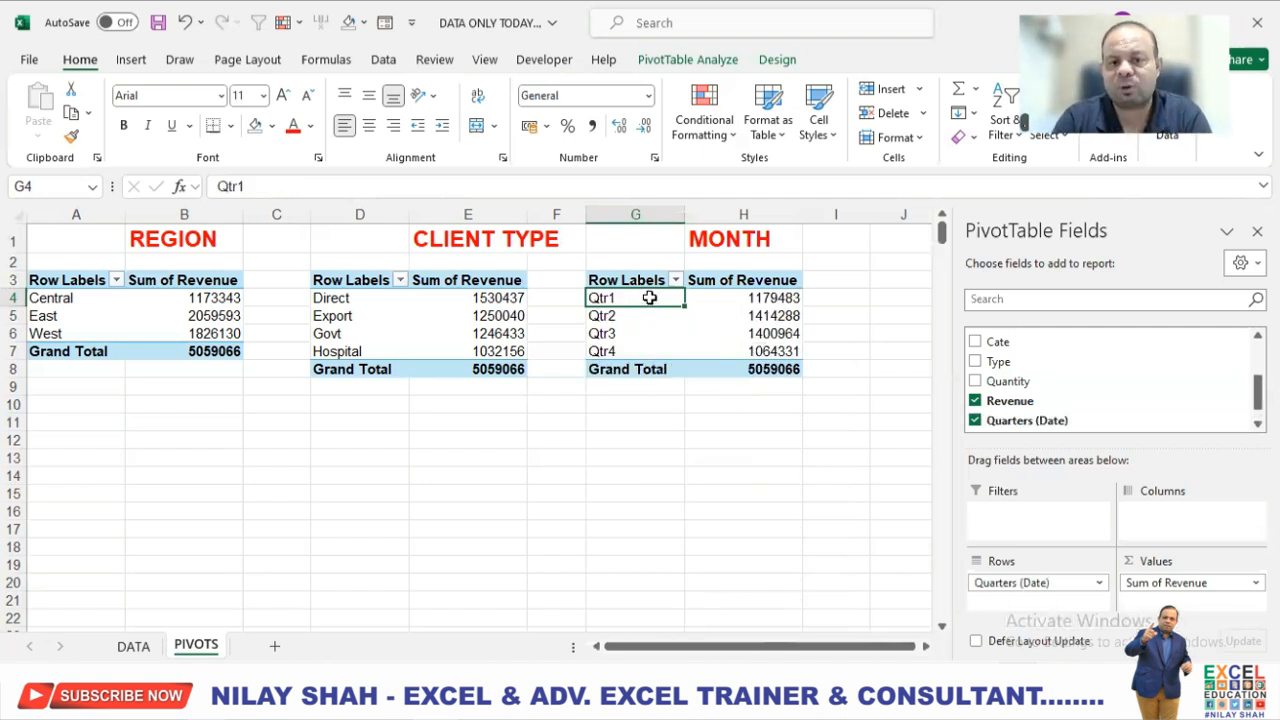
Ungroup the quarters in the third PivotTable and group the dates by Years only.
right_click(654, 303)
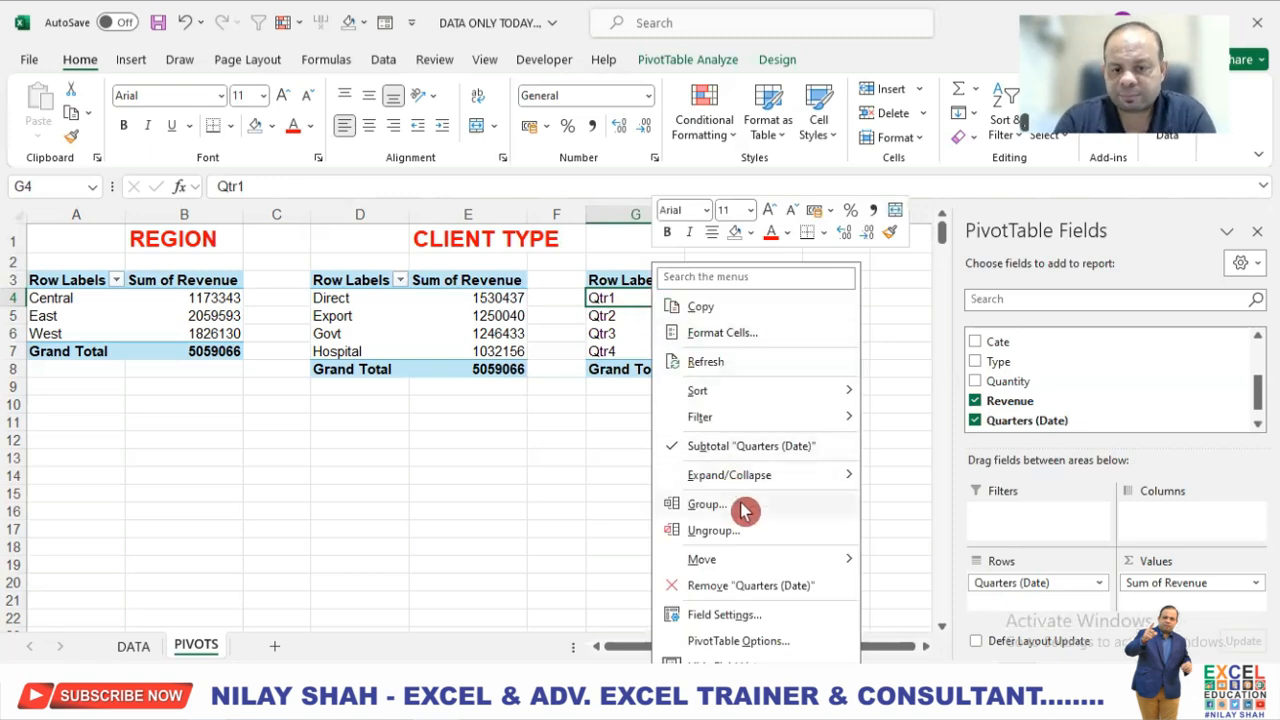
key("Escape")
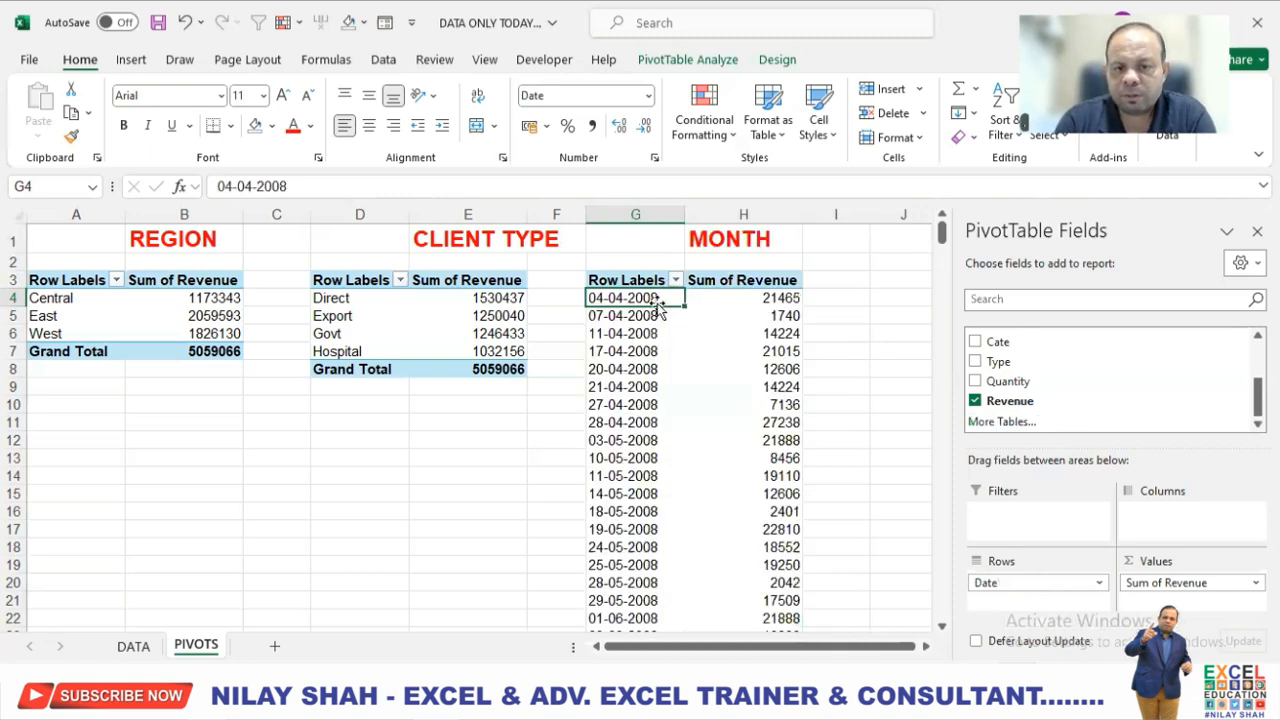
right_click(660, 298)
left_click(716, 504)
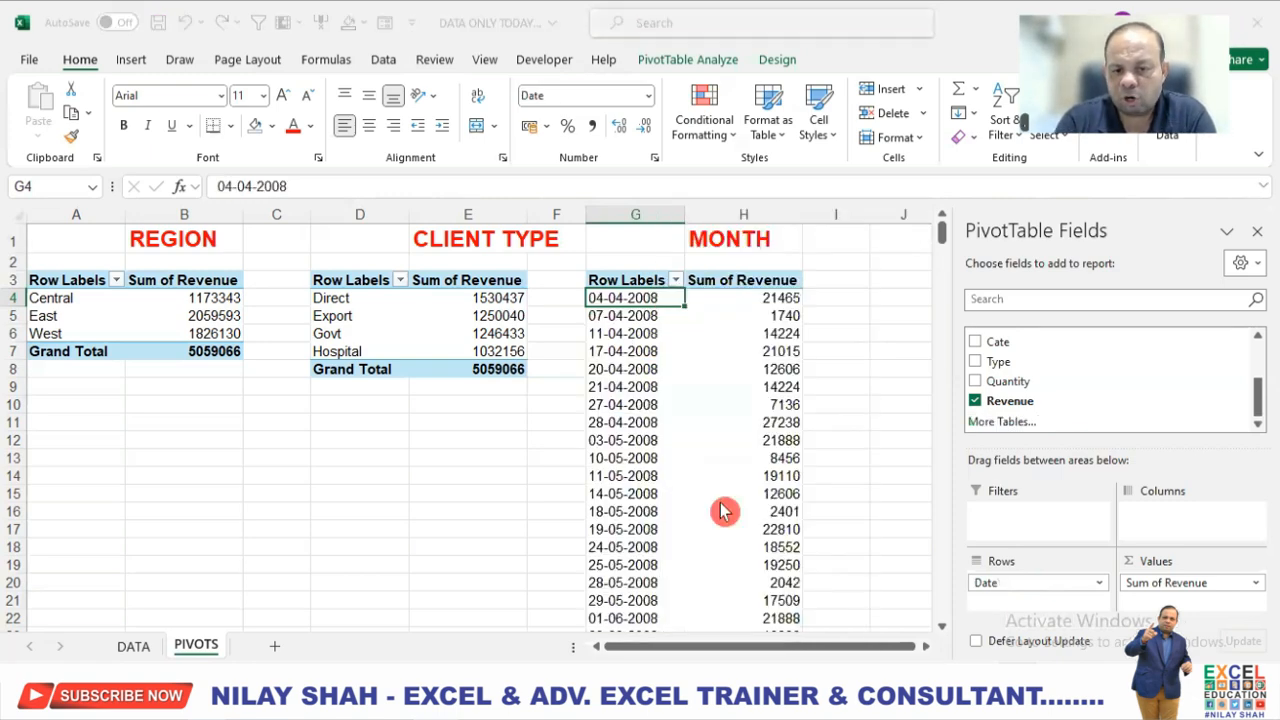
left_click(680, 524)
left_click(662, 545)
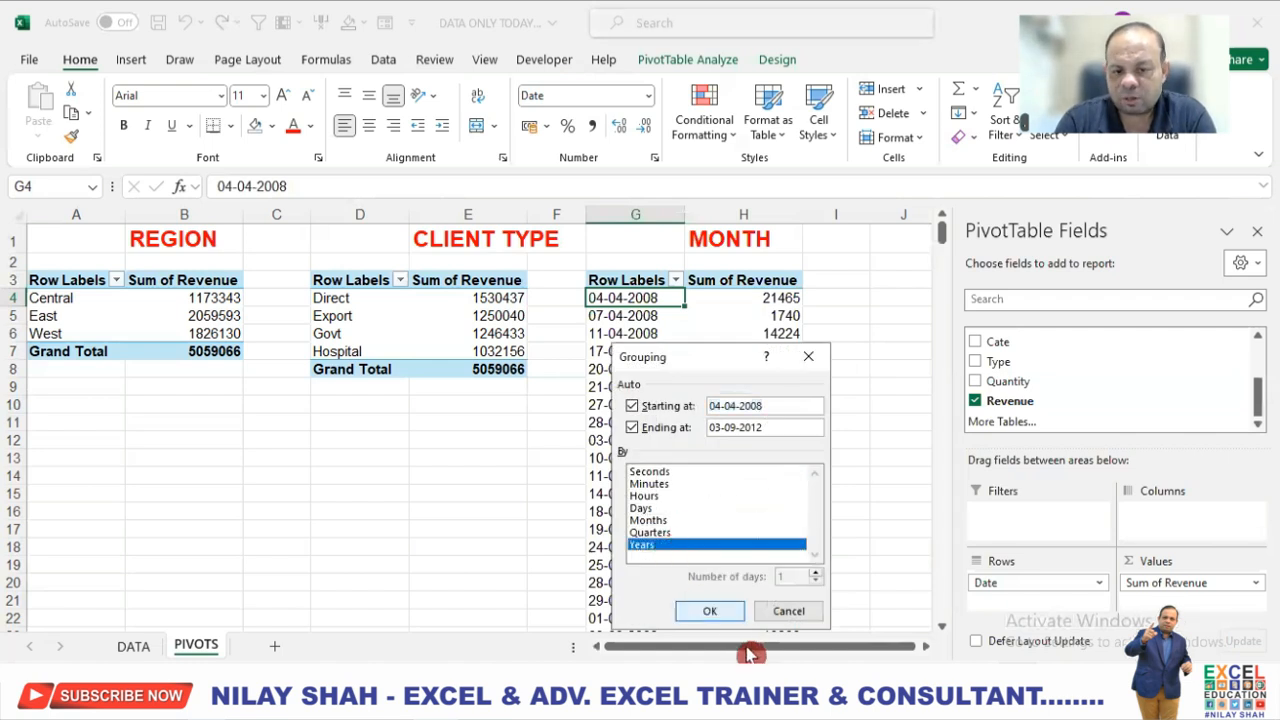
left_click(722, 611)
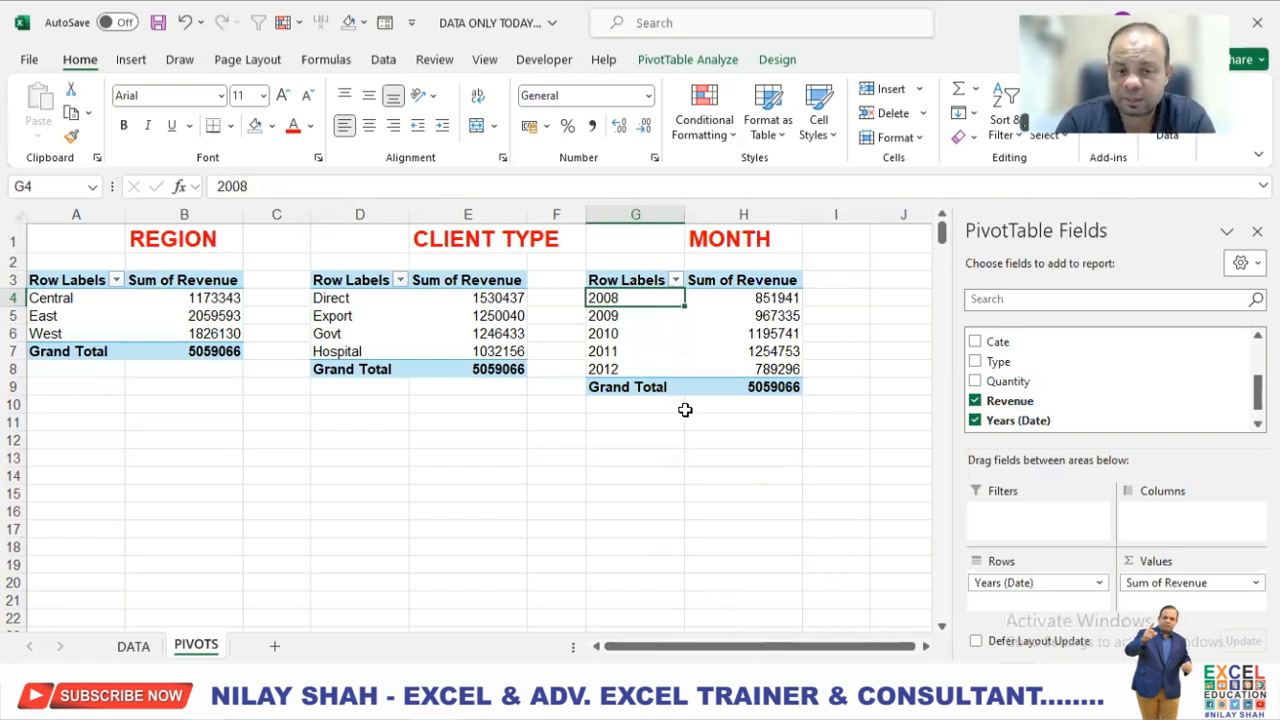
Regroup the dates in the third PivotTable by Months only instead of Years.
left_click(647, 305)
right_click(648, 310)
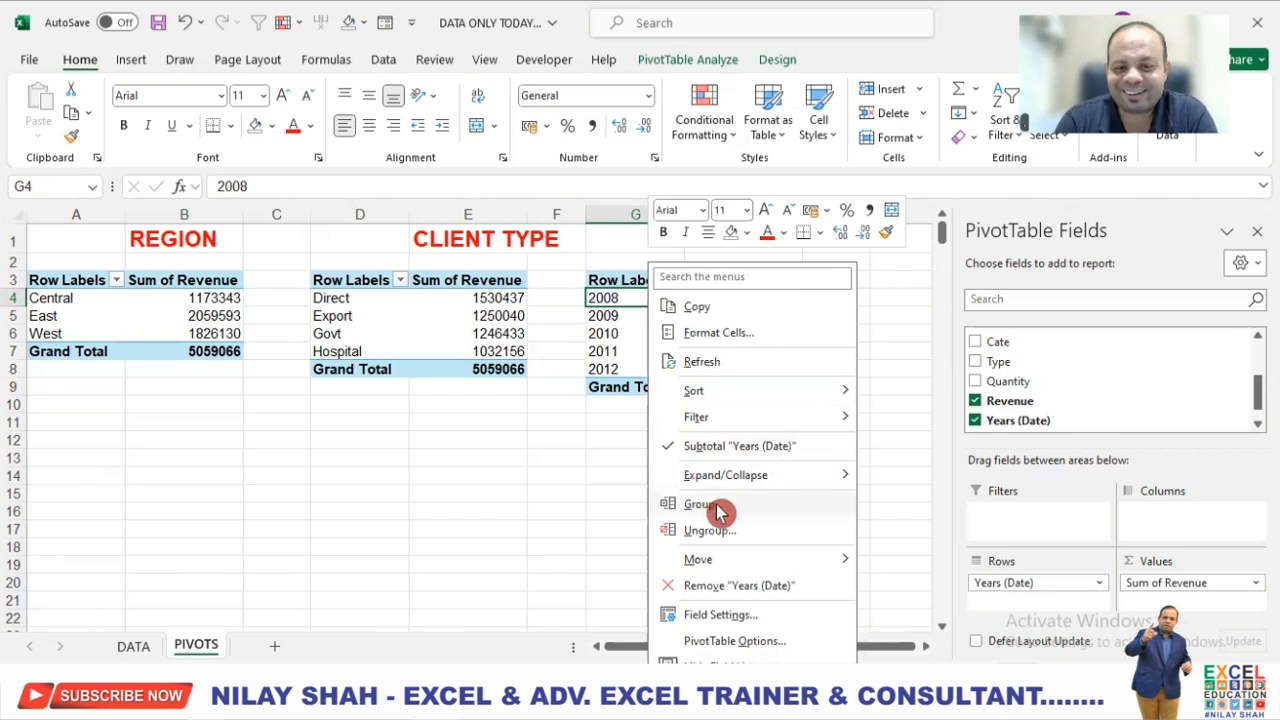
left_click(733, 514)
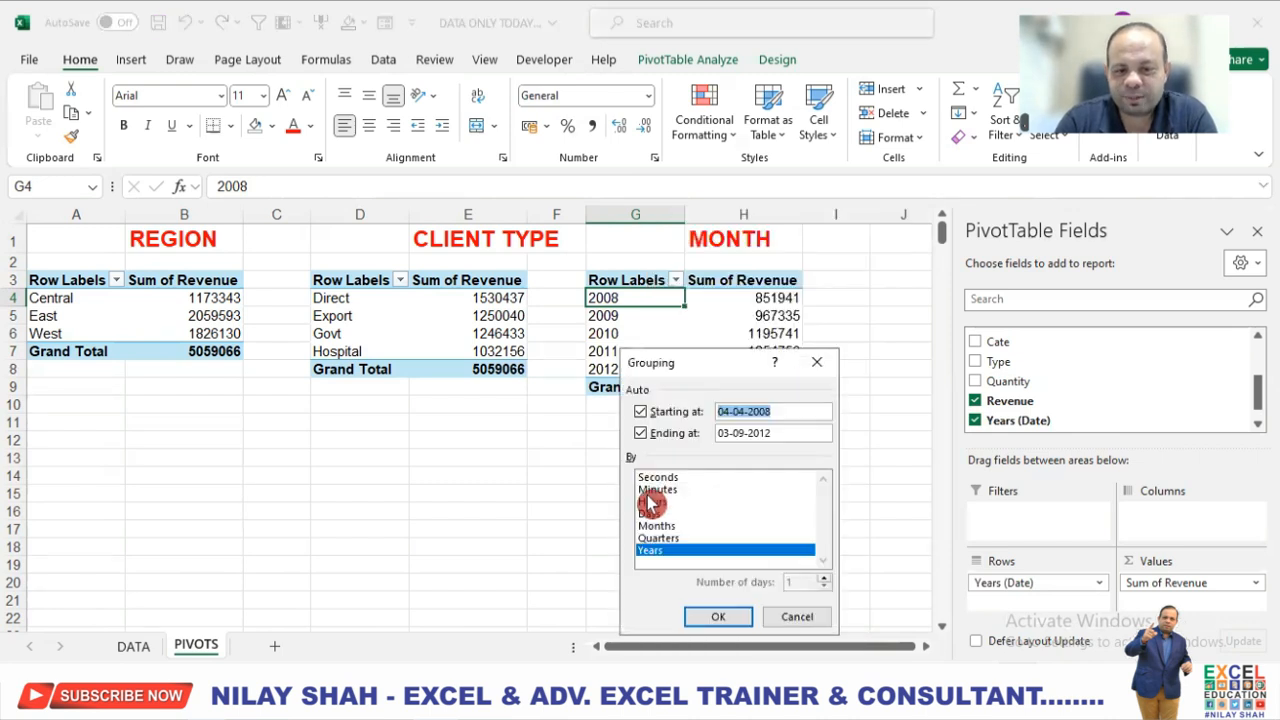
left_click(683, 552)
left_click(673, 528)
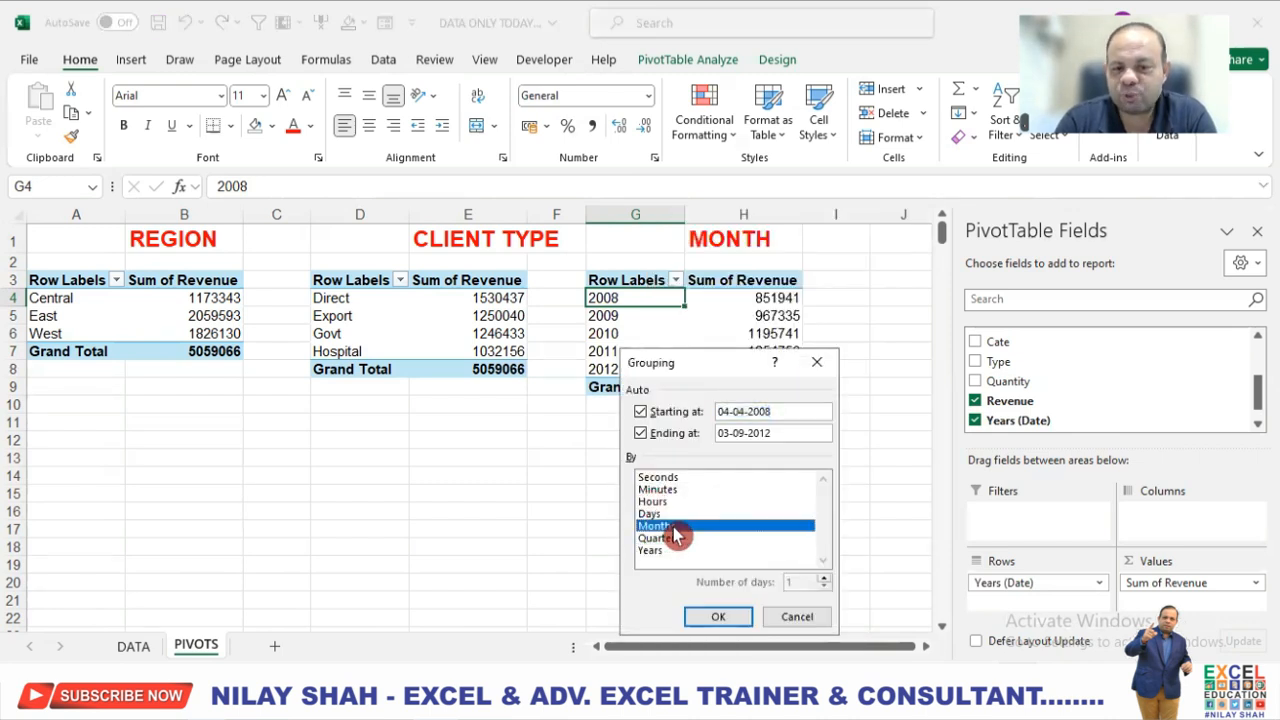
left_click(724, 617)
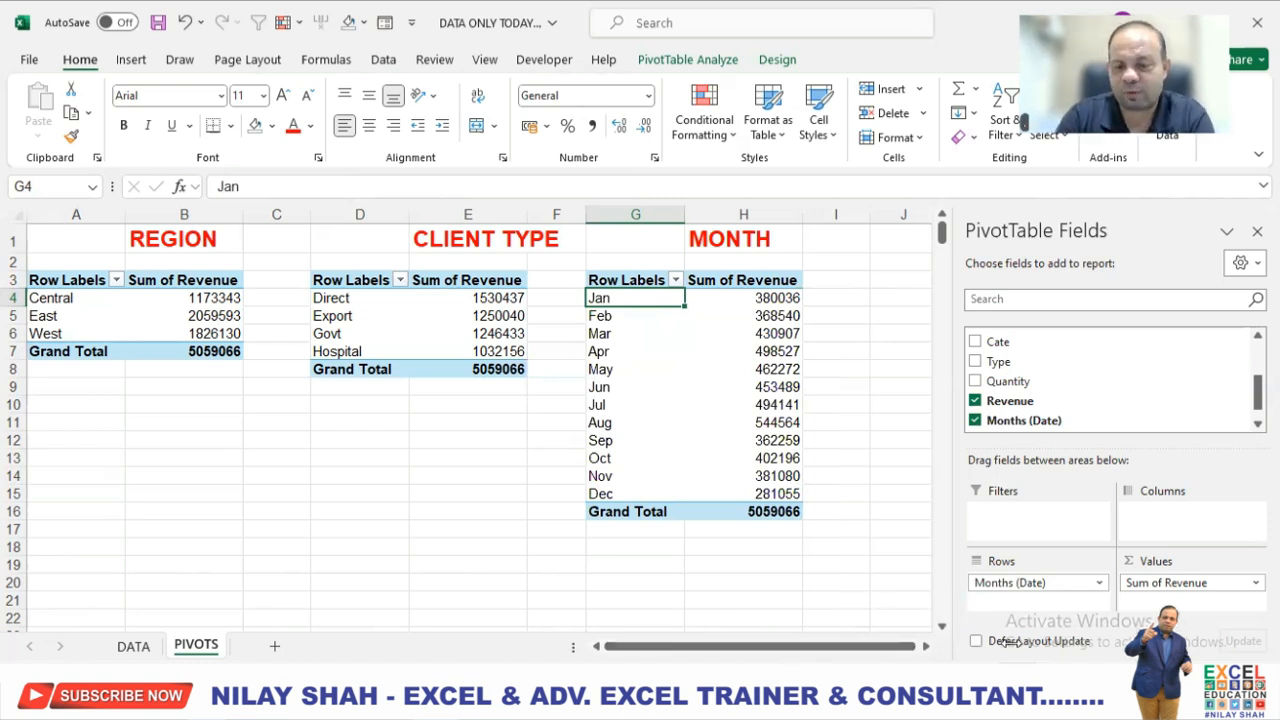
Insert a Date timeline for the month PivotTable and place it in the empty cells beside that table.
scroll(466, 419, "down", 2)
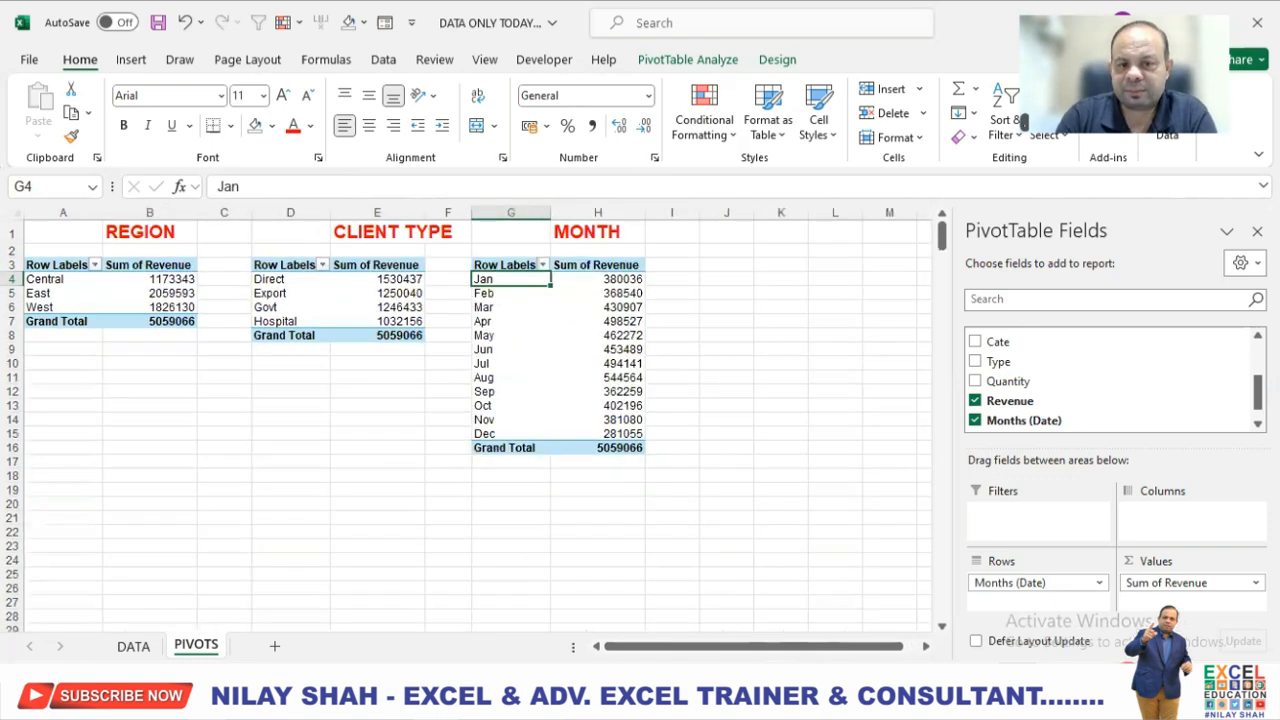
left_click(601, 279)
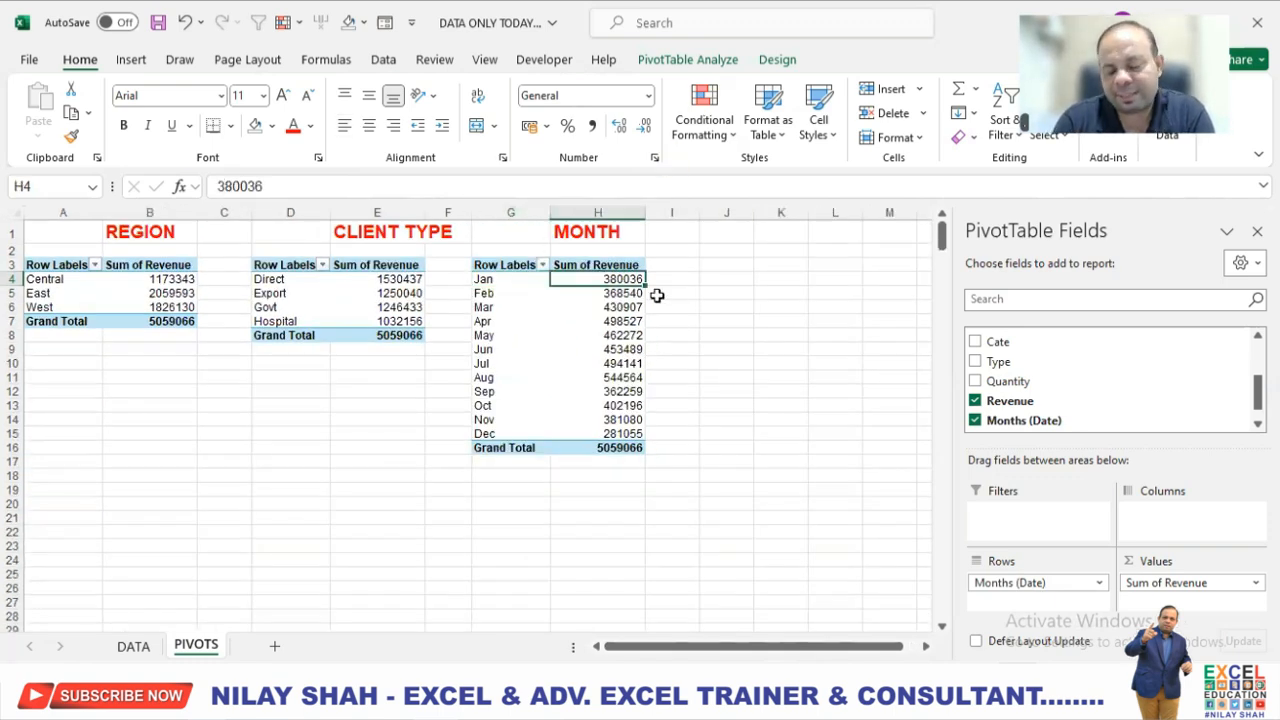
scroll(634, 306, "up", 1)
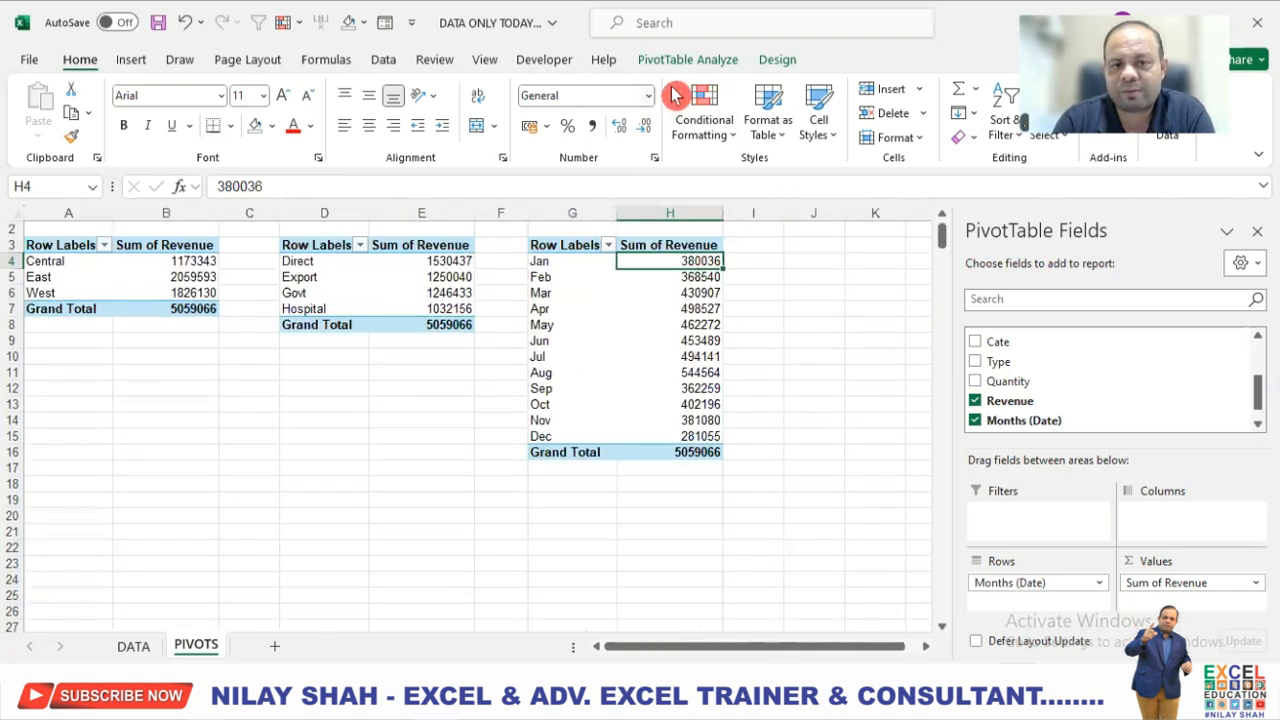
scroll(634, 306, "up", 1)
left_click(700, 60)
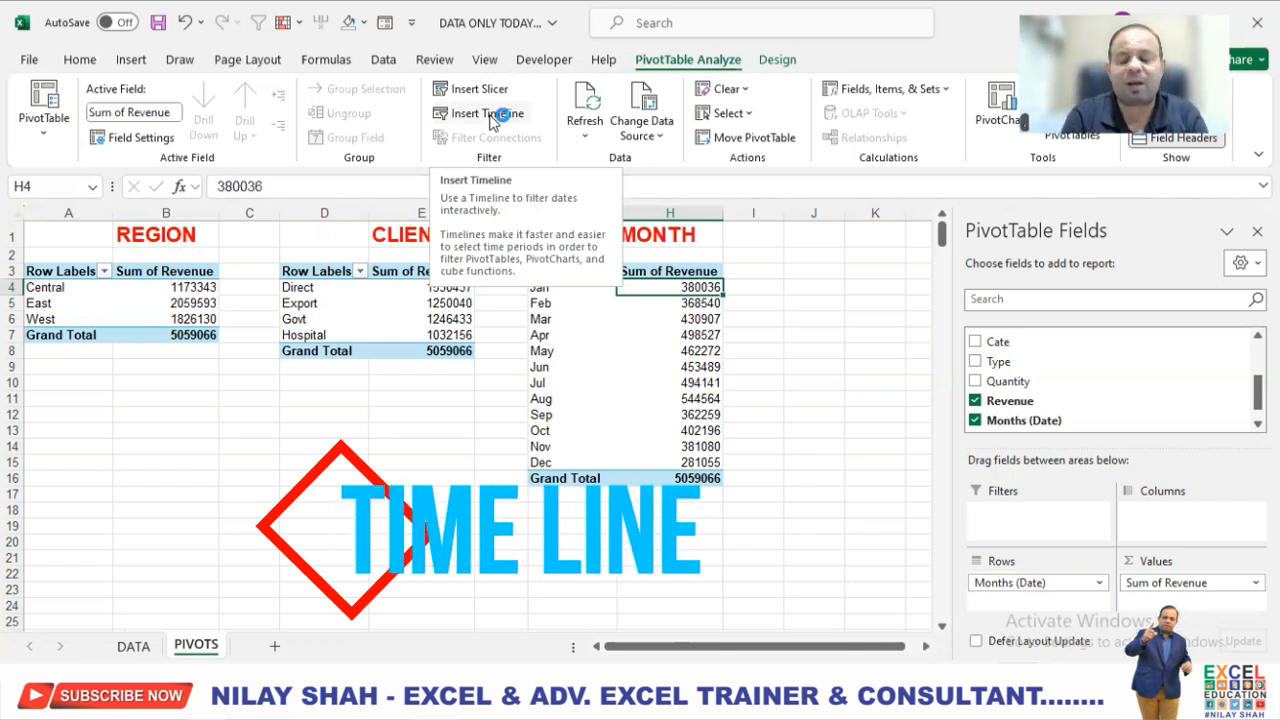
left_click(492, 115)
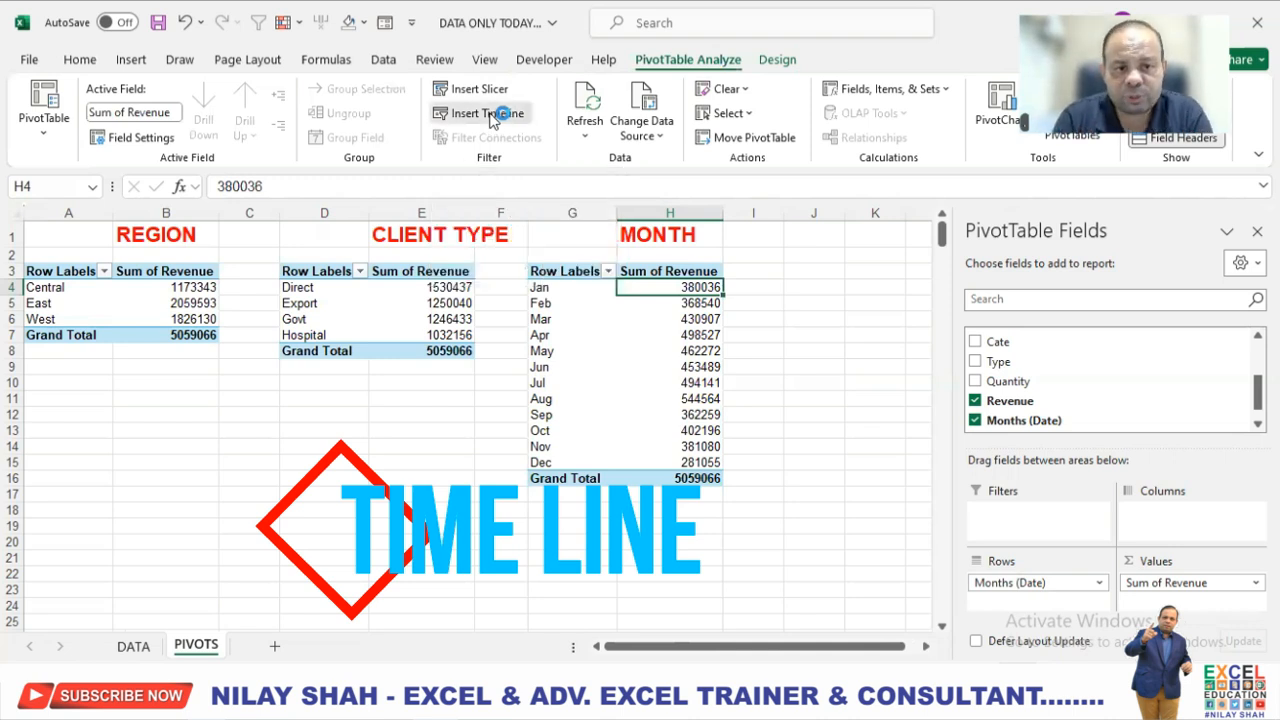
left_click_drag(920, 248, 812, 226)
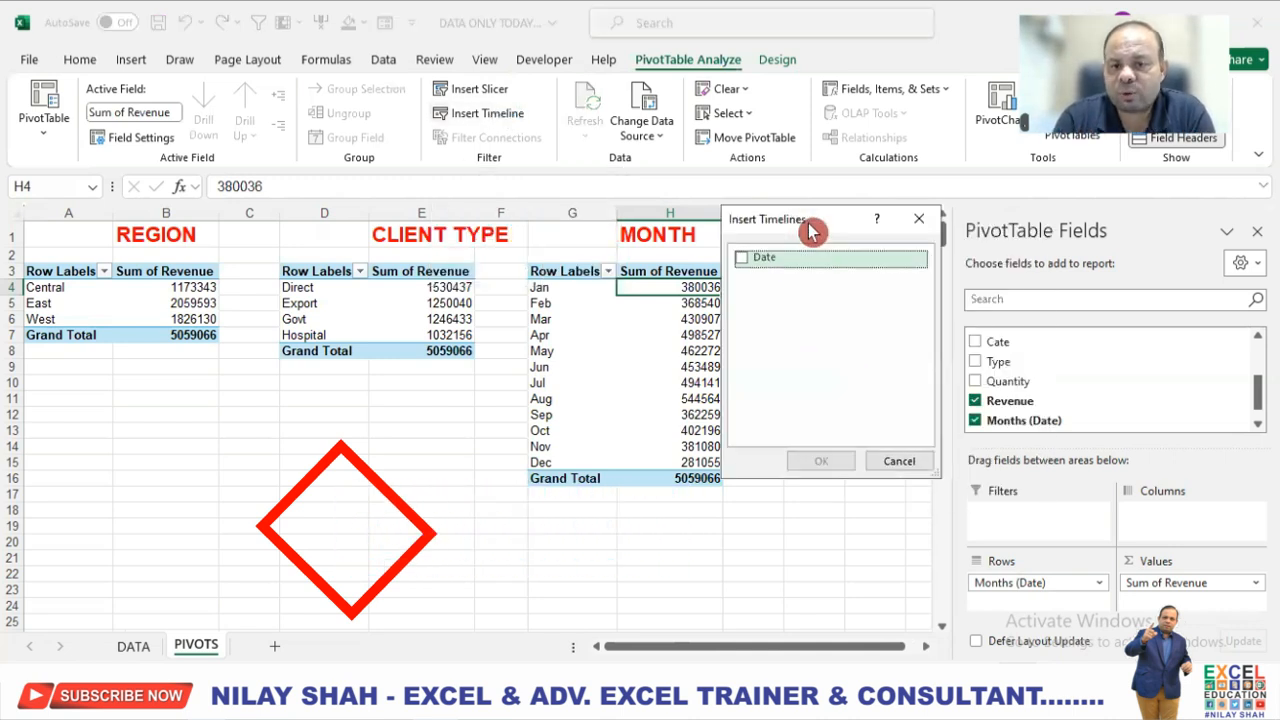
left_click(763, 266)
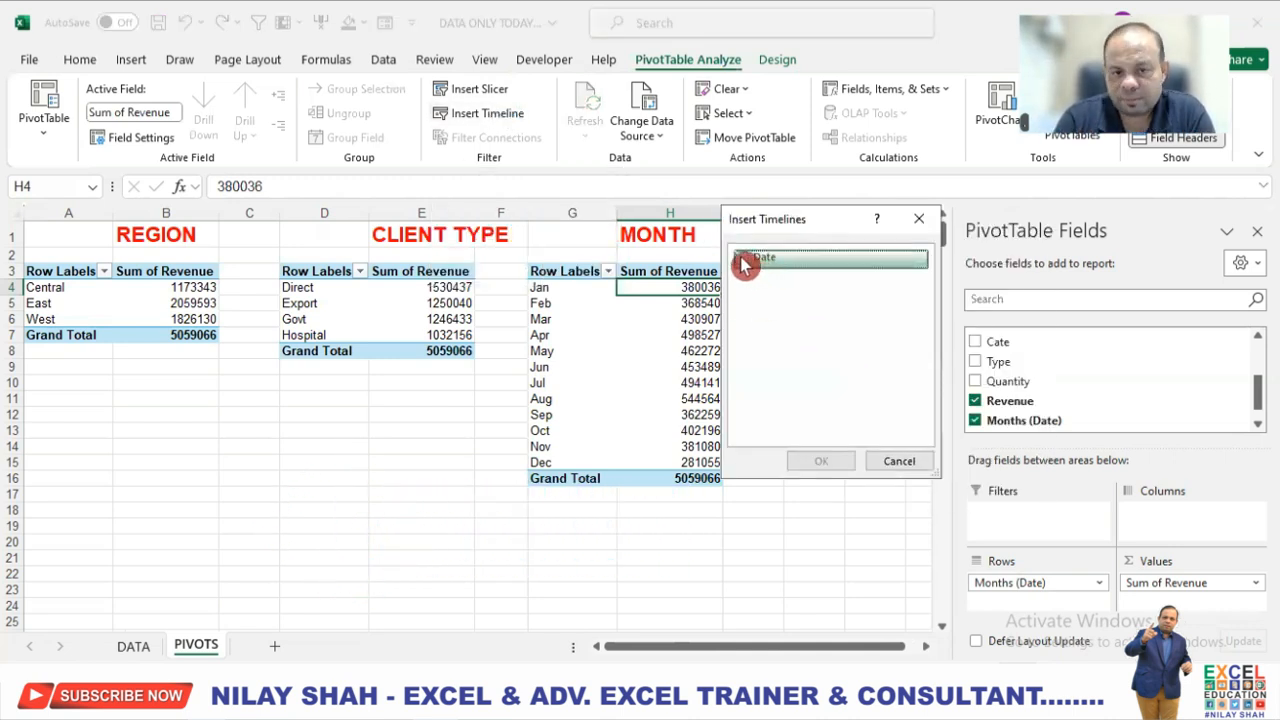
left_click(834, 468)
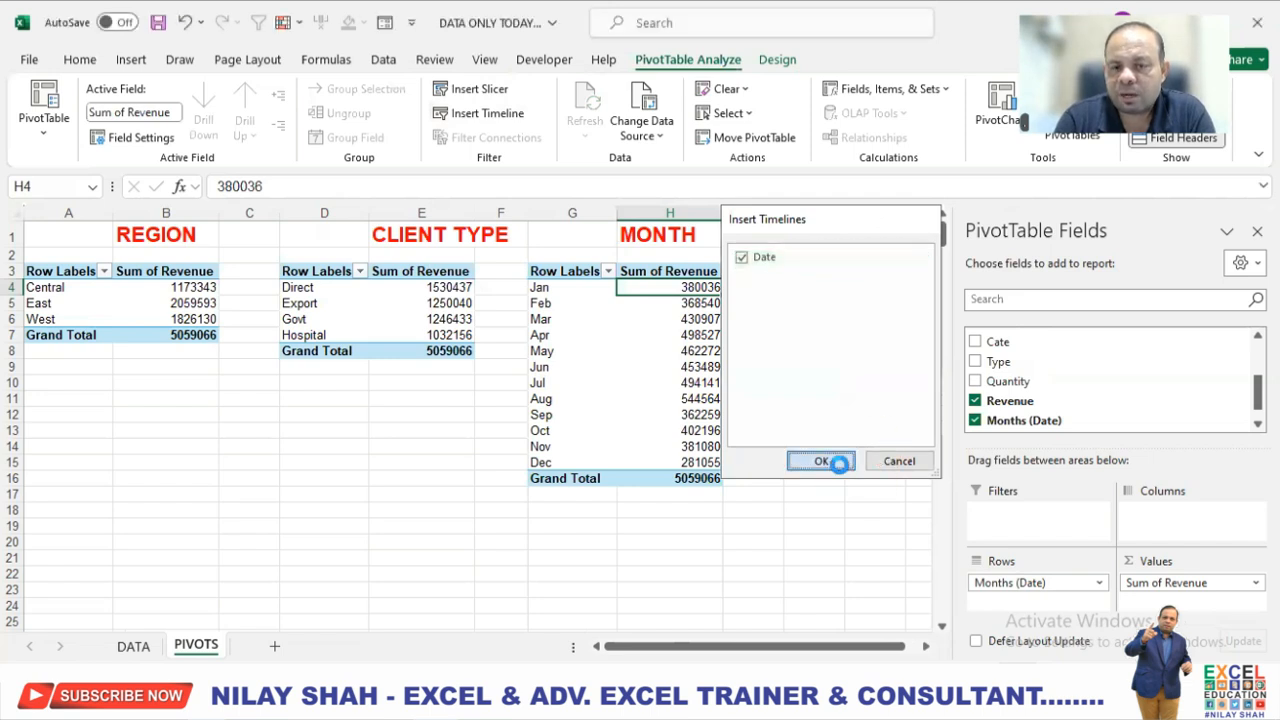
left_click_drag(490, 405, 928, 278)
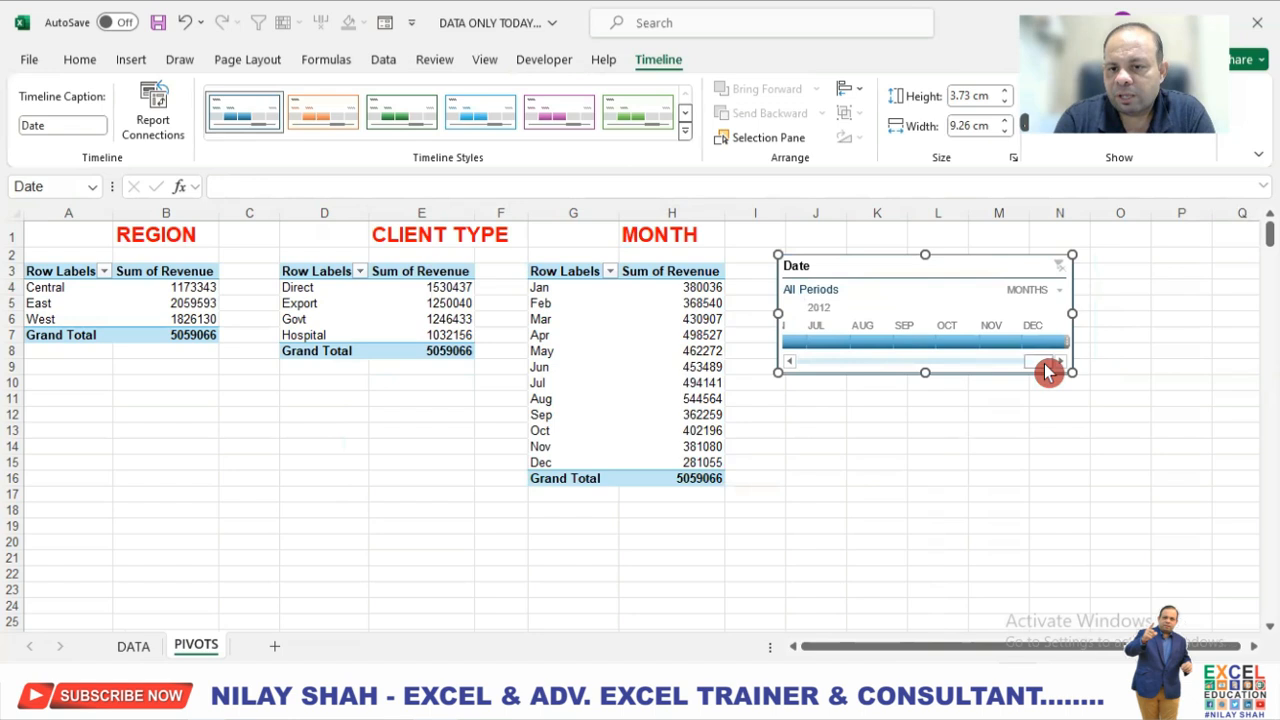
Bring the Date timeline back to its earliest period and switch its time level to years.
mouse_move(953, 366)
left_mouse_down()
mouse_move(803, 381)
mouse_move(1032, 357)
mouse_move(791, 381)
mouse_move(908, 352)
mouse_move(786, 358)
left_mouse_up()
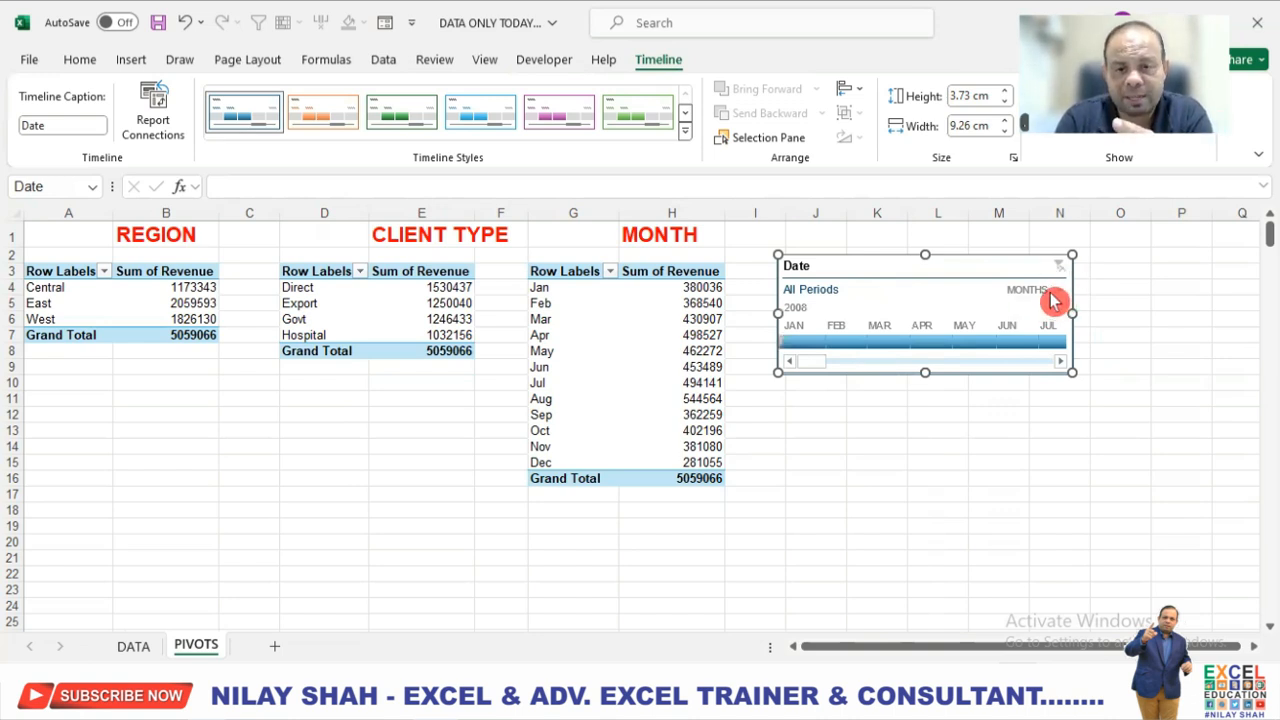
left_click(1053, 292)
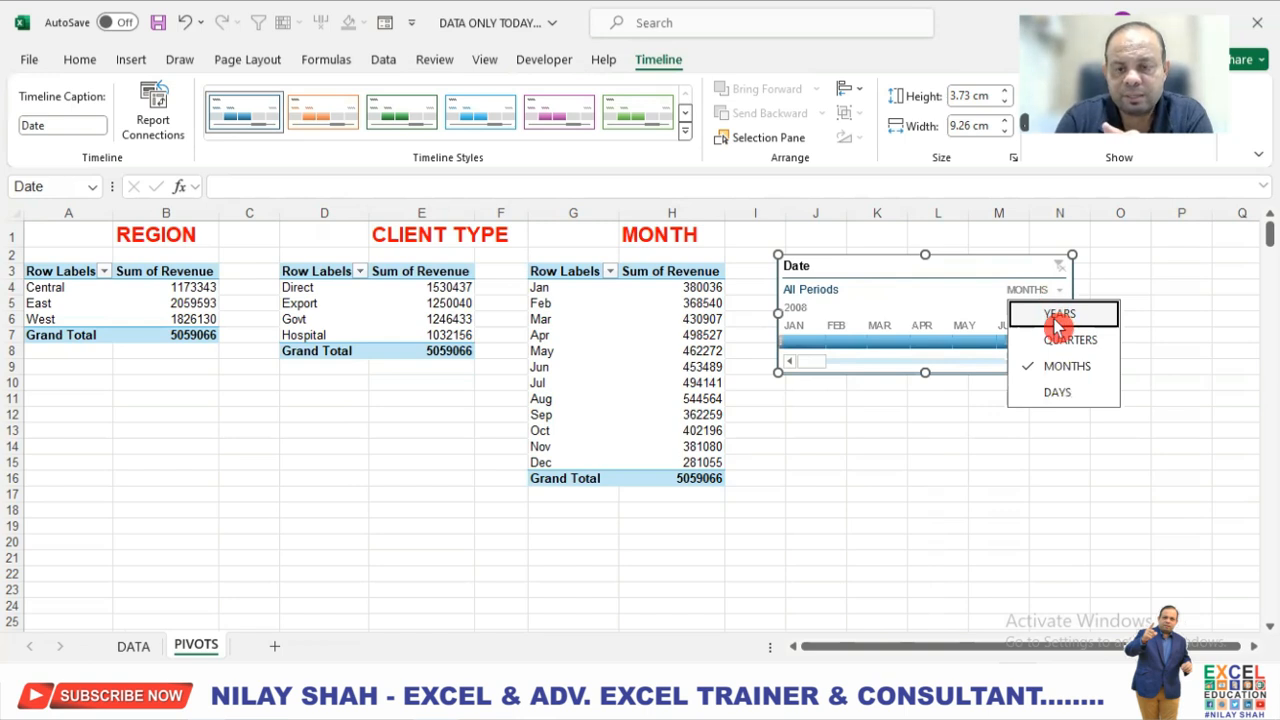
left_click(1057, 318)
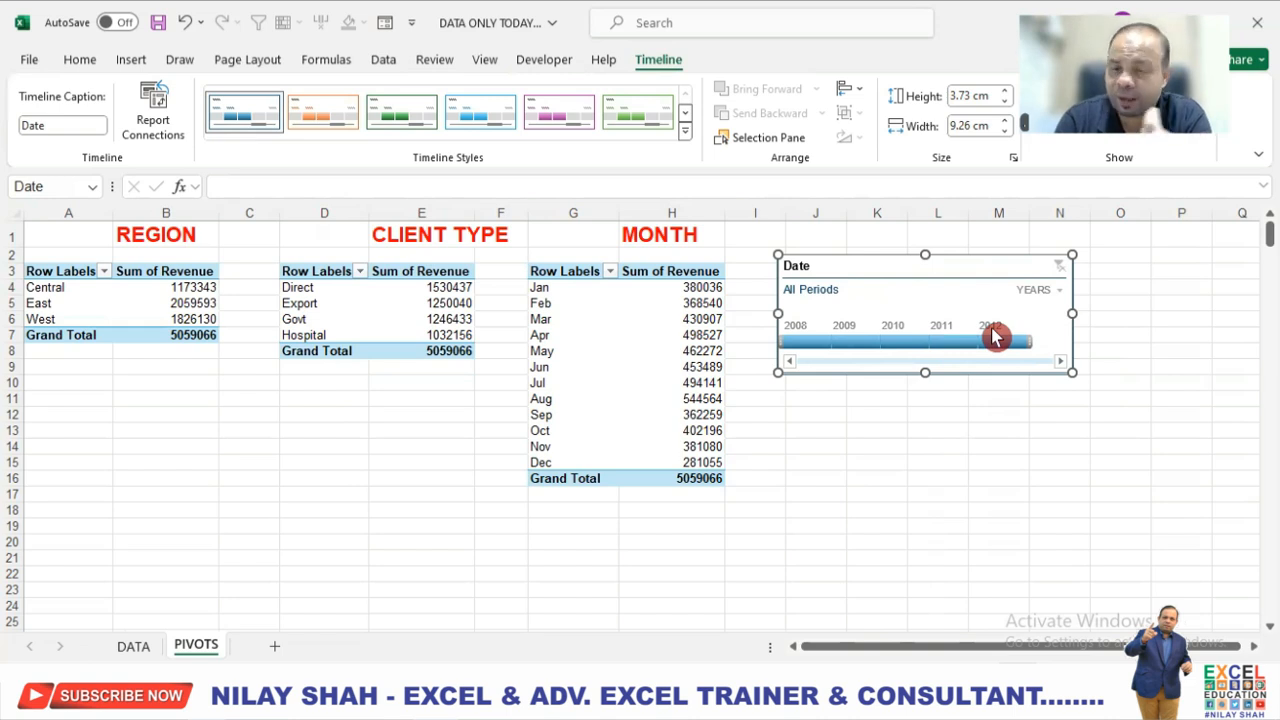
Filter the month PivotTable with the timeline by 2009, 2010, 2011 and 2012, one year at a time.
left_click(858, 343)
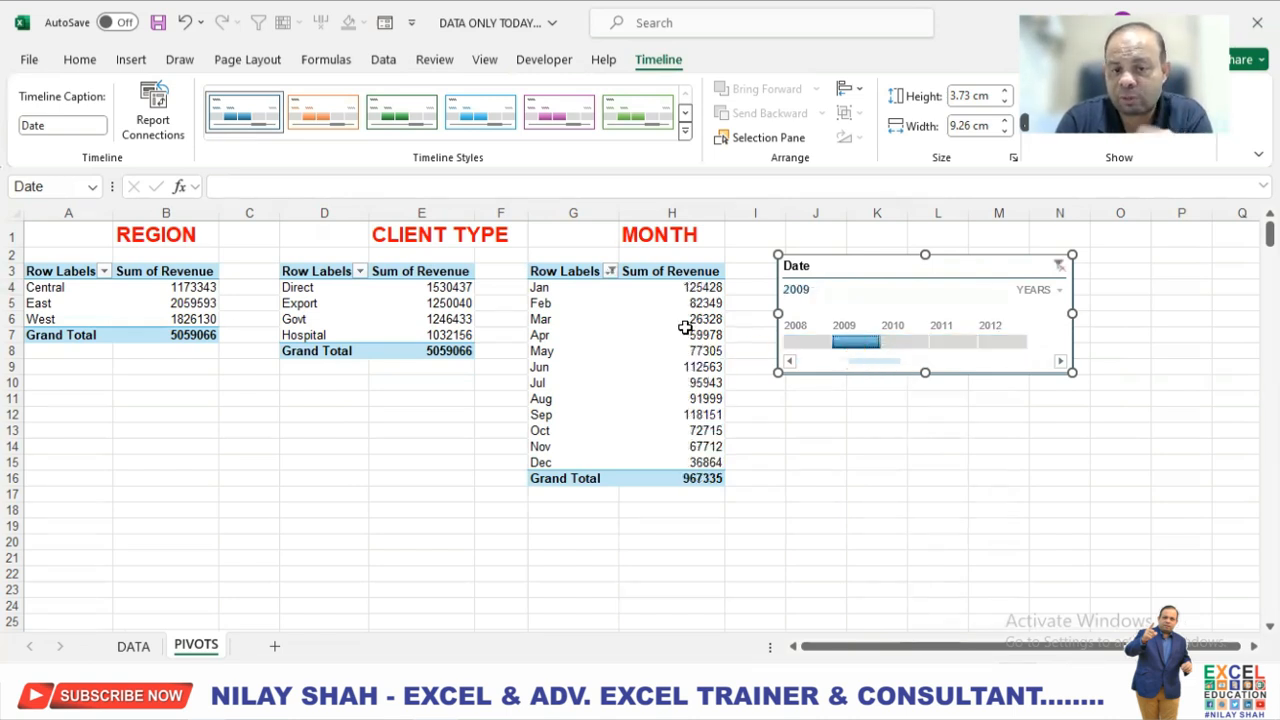
left_click(918, 344)
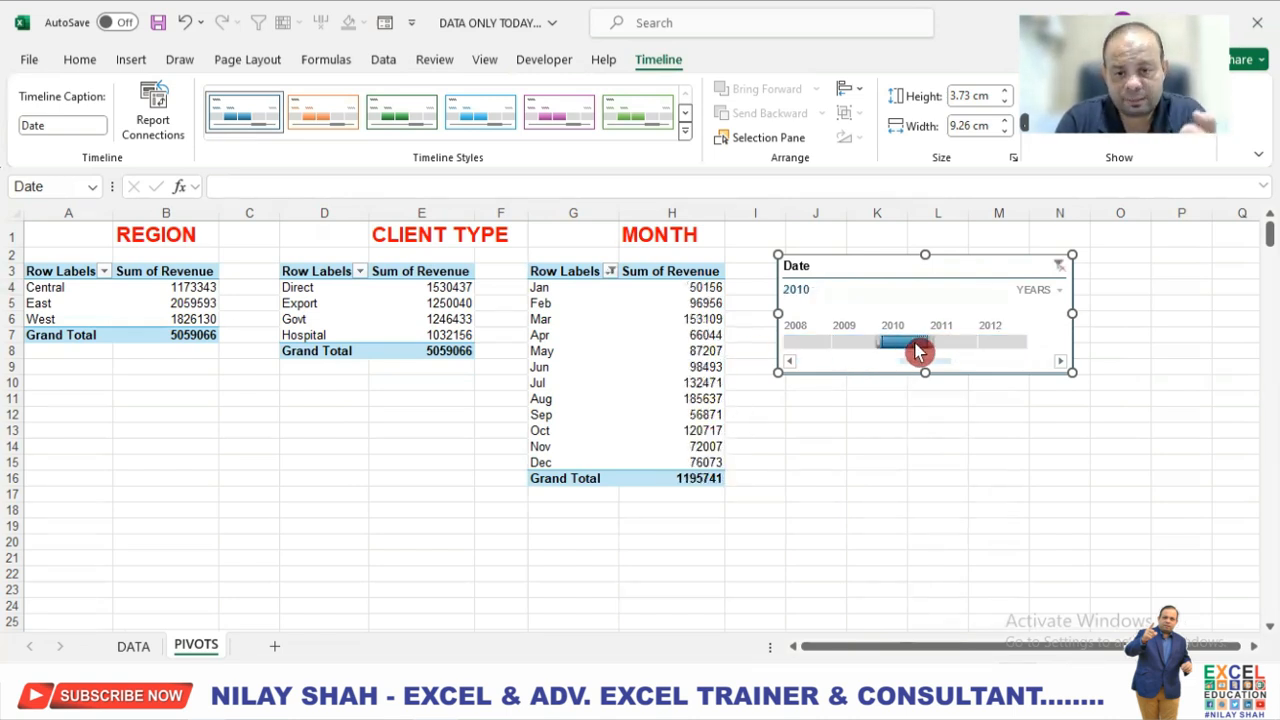
left_click(965, 344)
left_click(1008, 344)
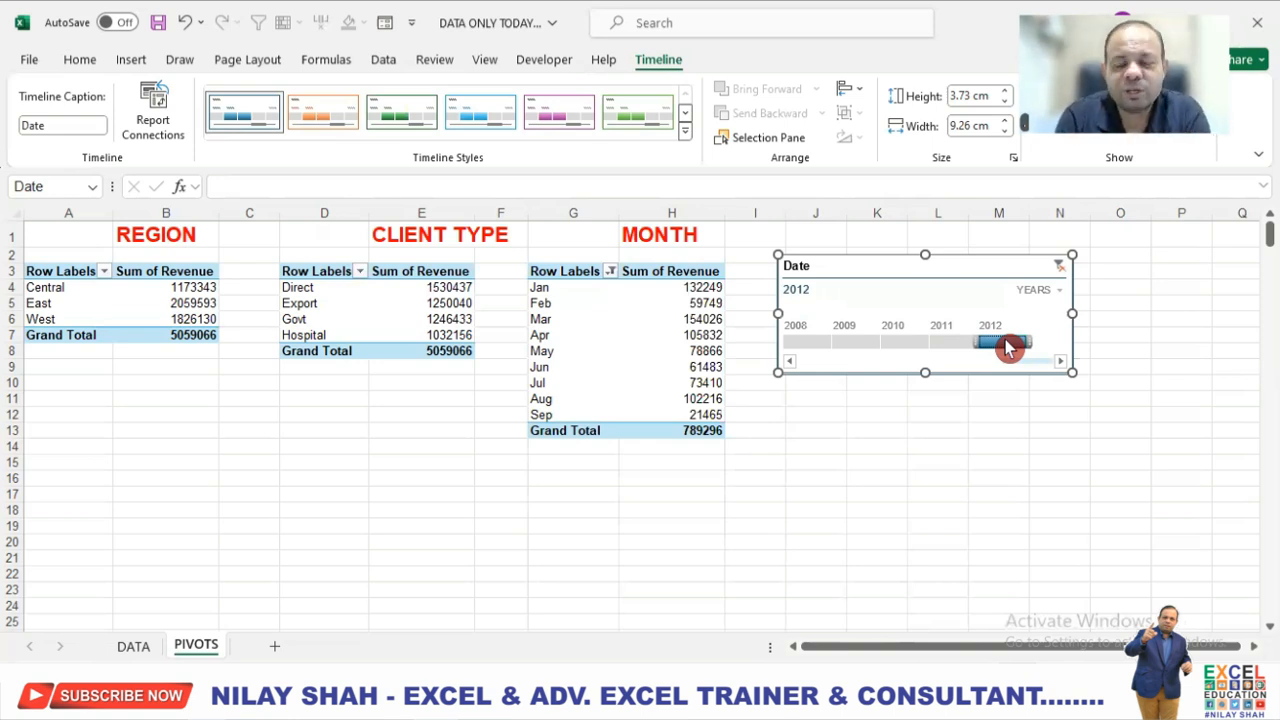
Clear the timeline's year filter and delete the Date timeline from the PIVOTS sheet.
left_click(1059, 266)
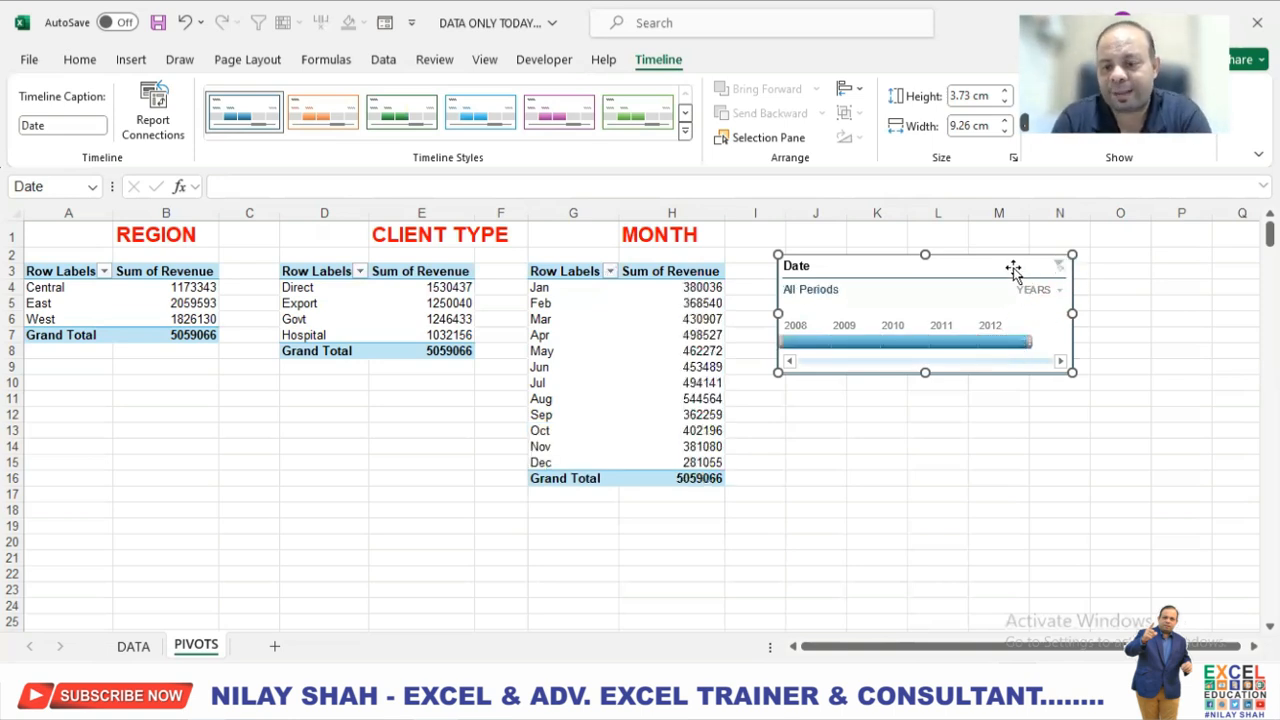
key("Delete")
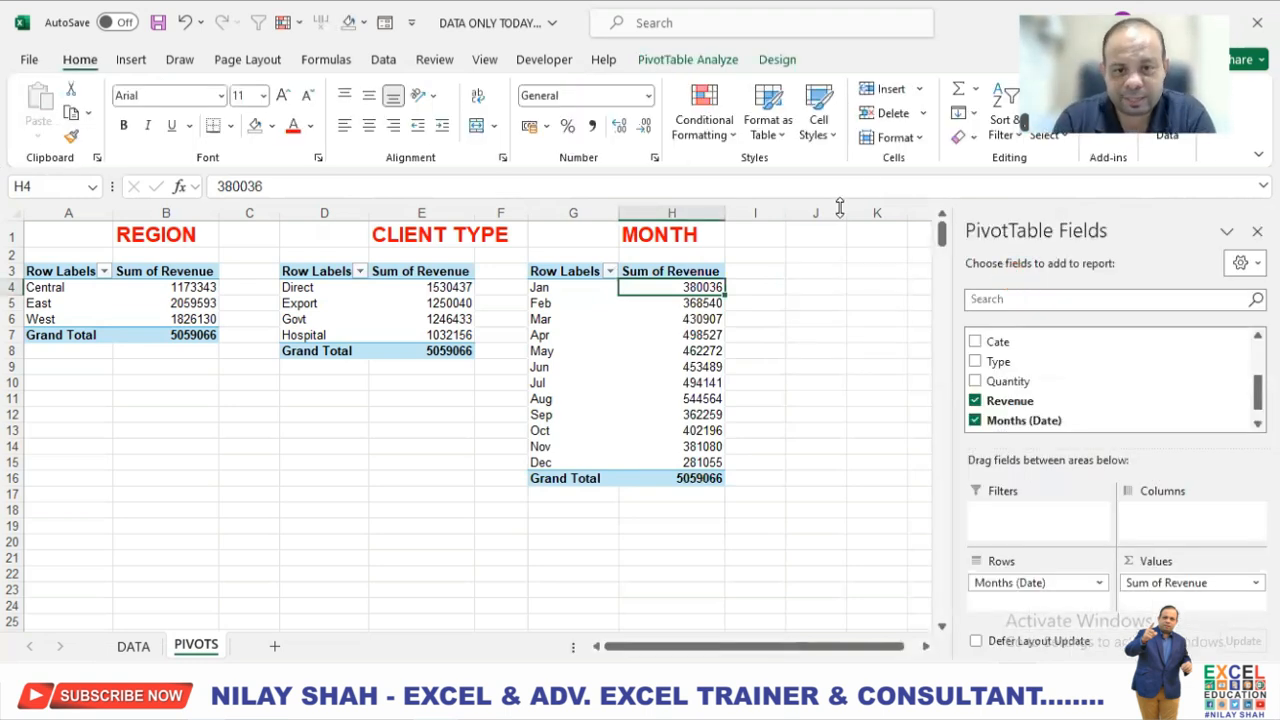
Create a fourth PivotTable from Table1 on the DATA sheet, placed at cell J3 of the existing PIVOTS sheet.
left_click(816, 271)
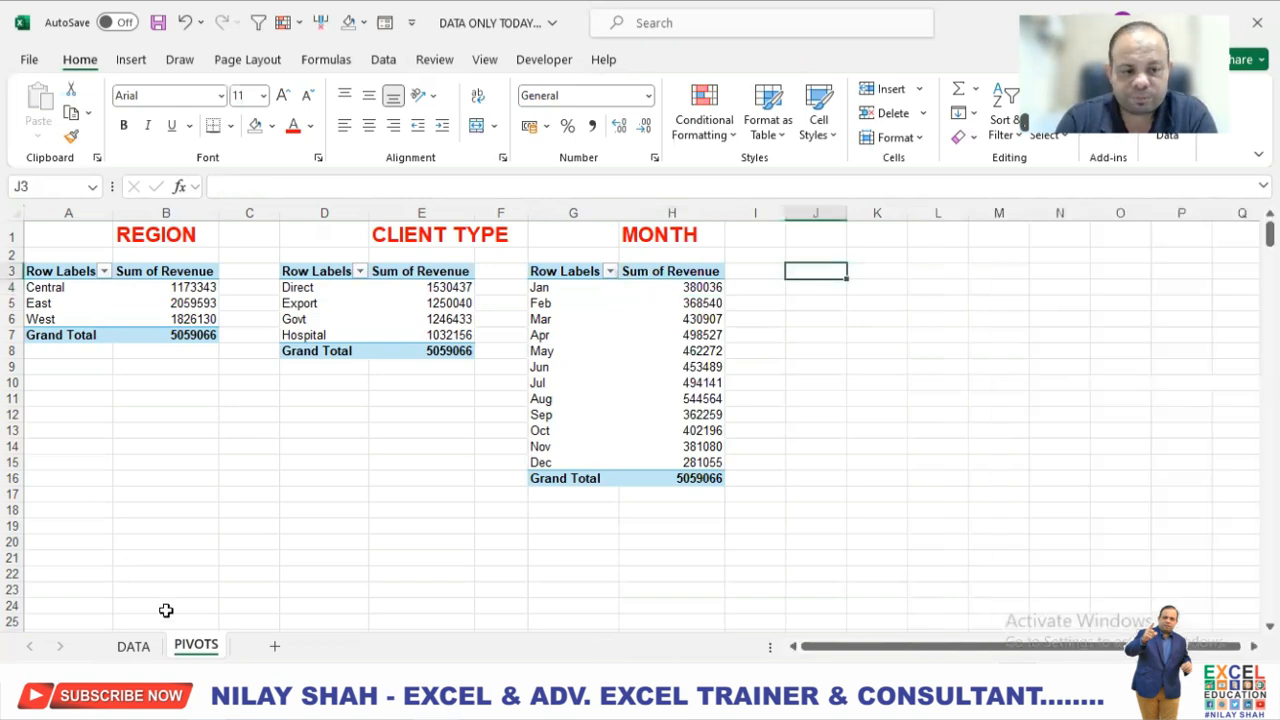
left_click(150, 647)
left_click(140, 60)
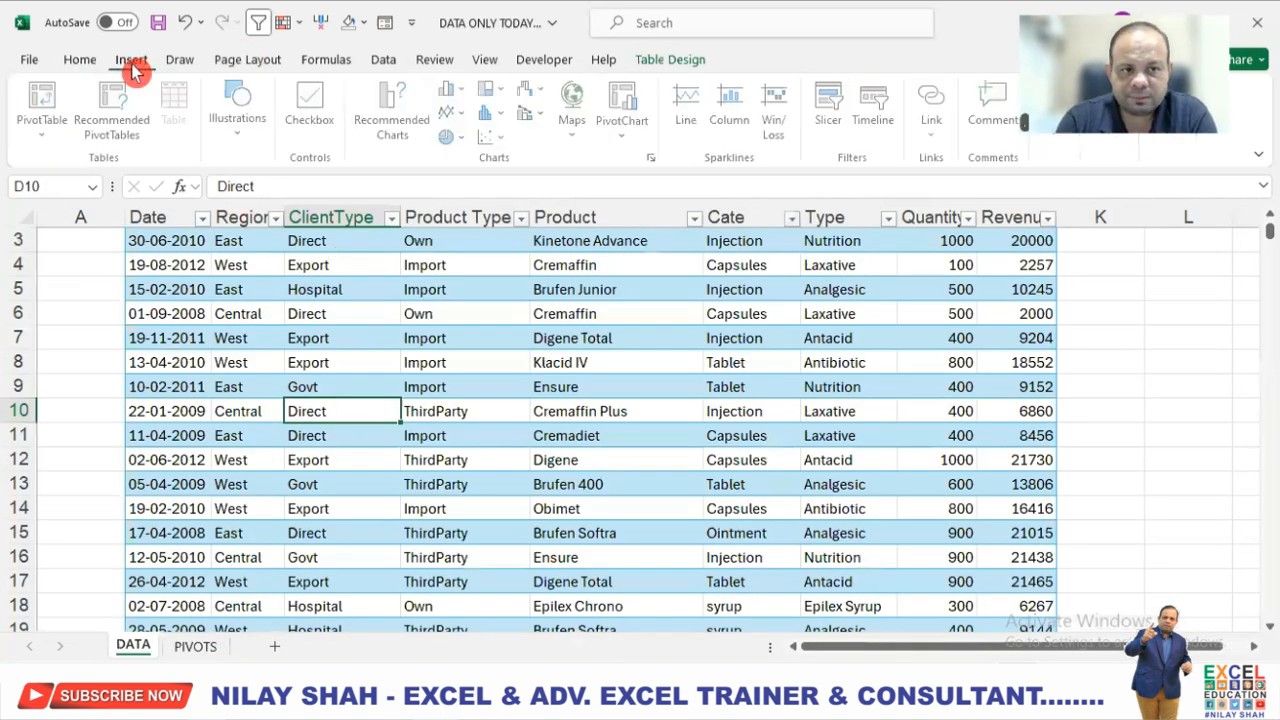
left_click(52, 104)
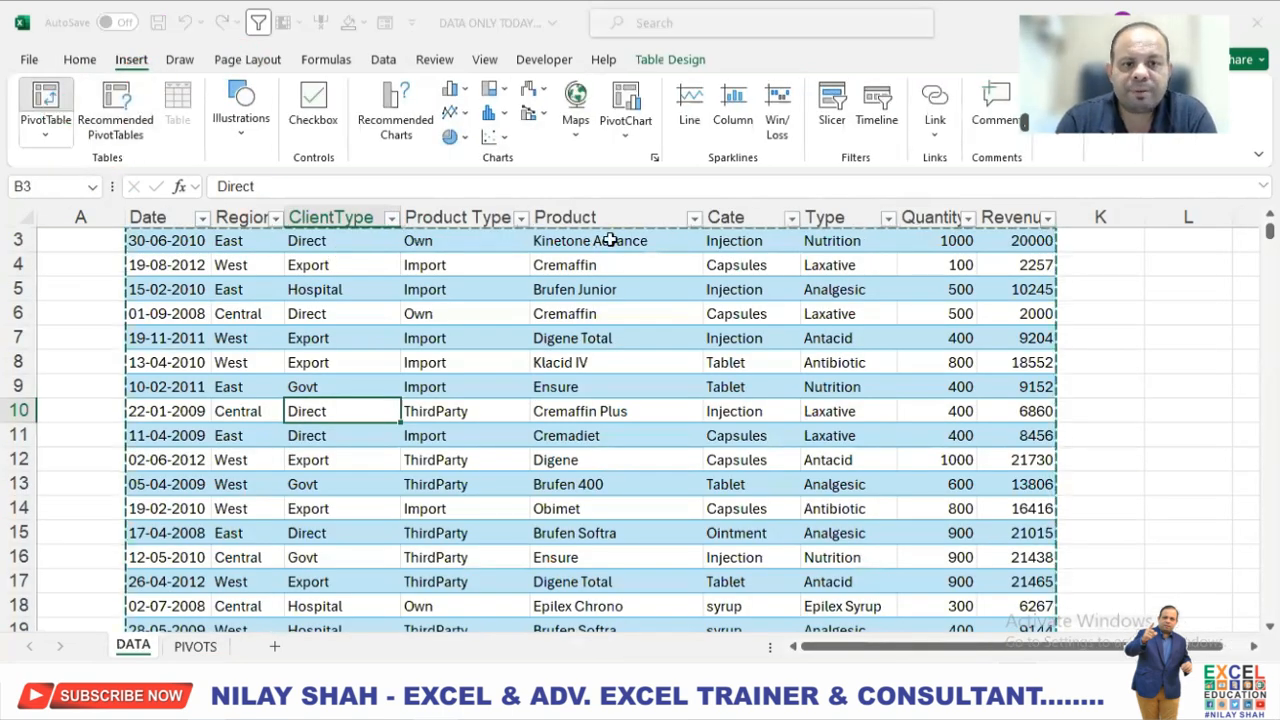
left_click(748, 354)
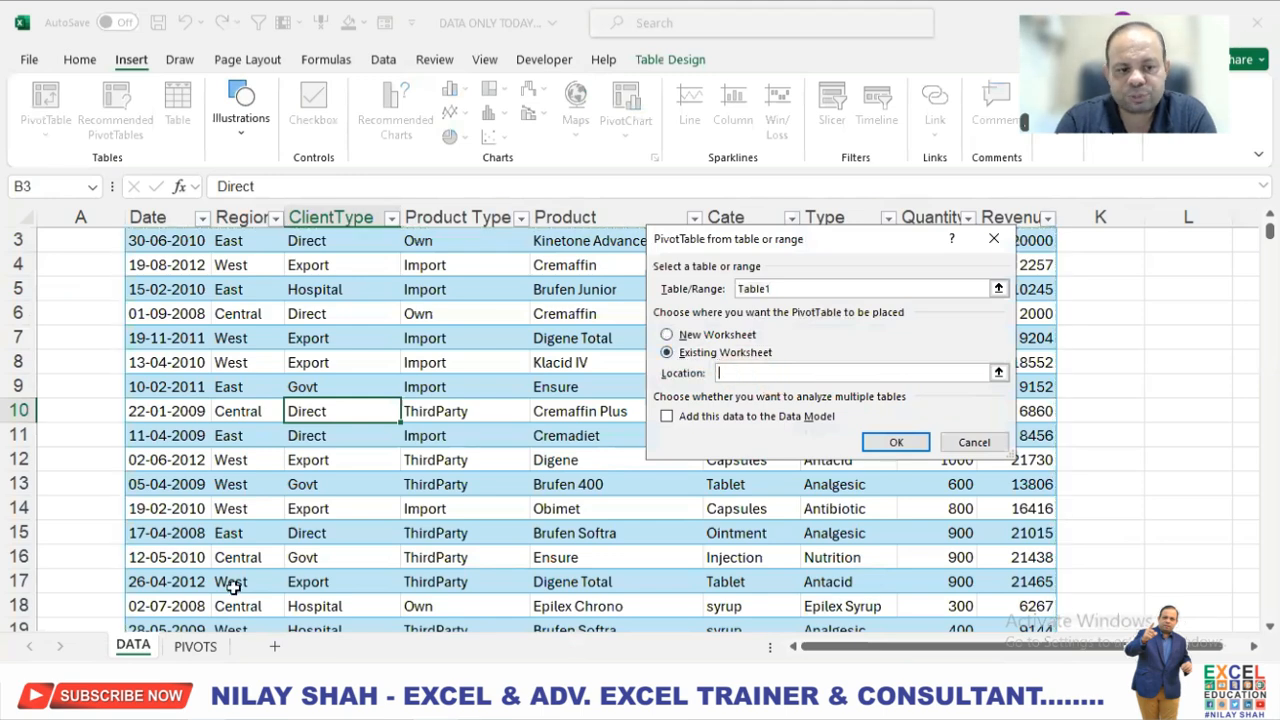
left_click(195, 646)
left_click_drag(862, 247, 557, 302)
left_click(816, 271)
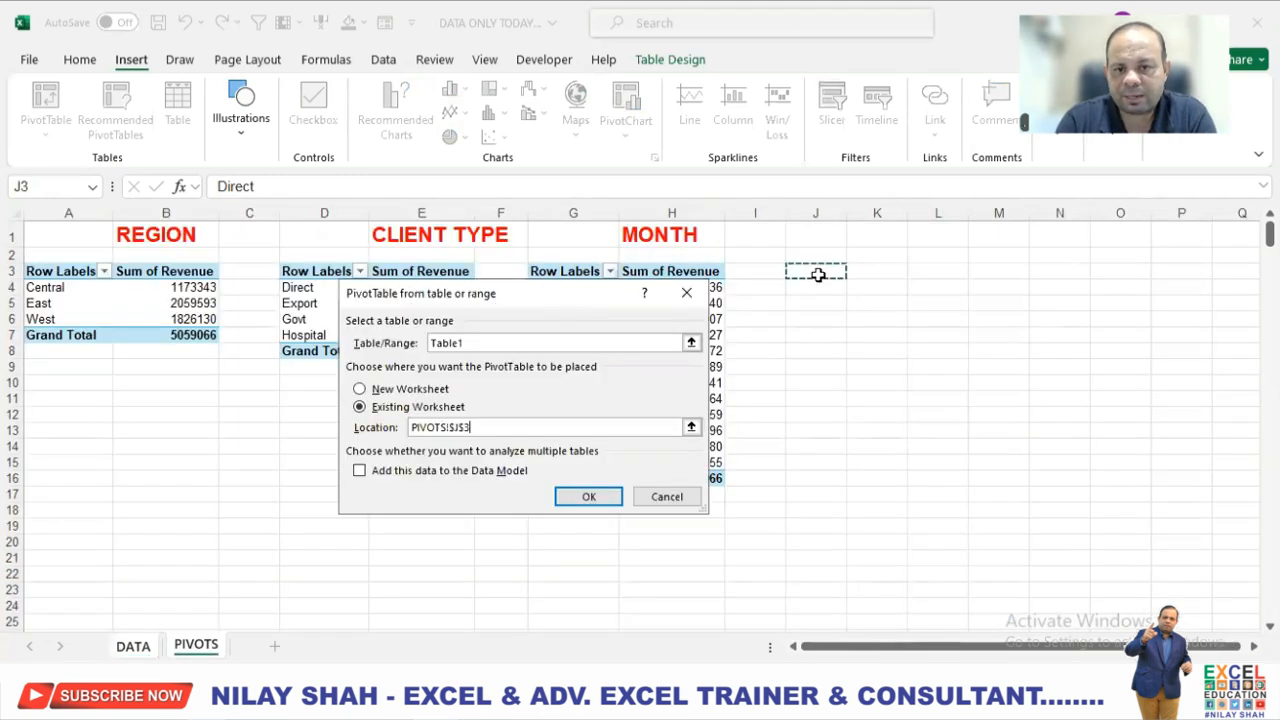
left_click(589, 497)
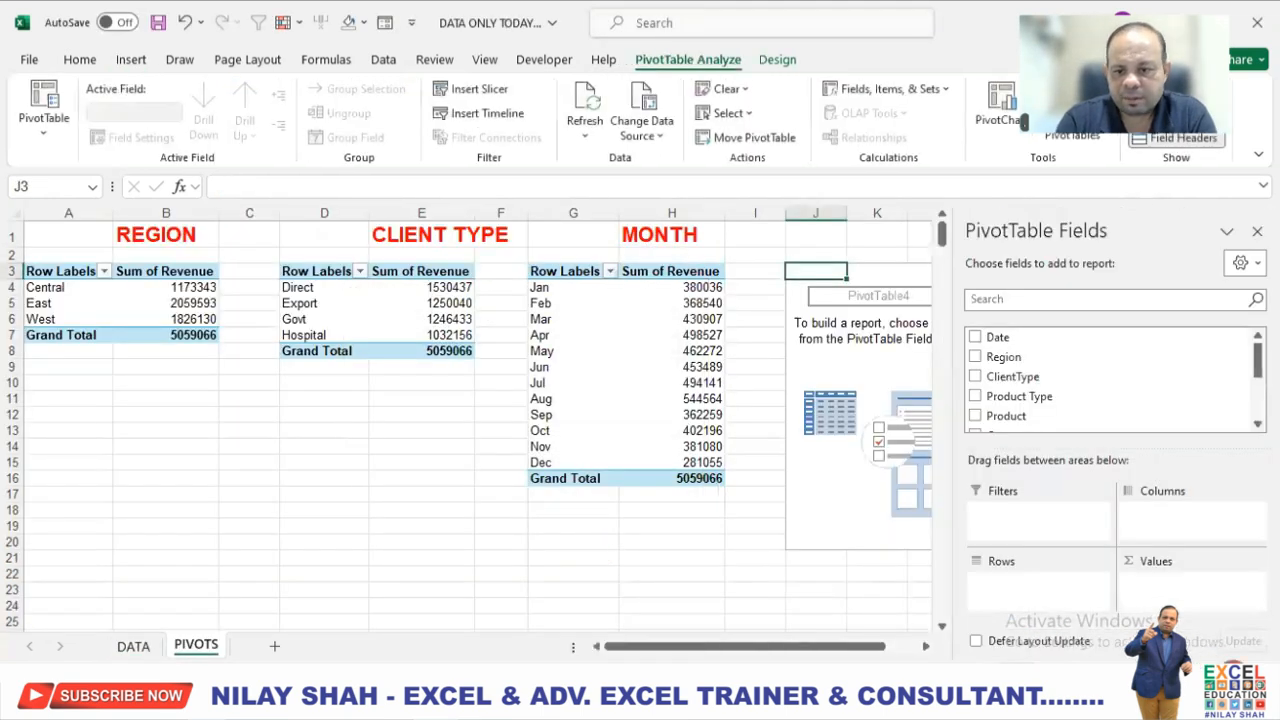
Enter the heading TOP 5 PRODUCTS in cell K1 above the fourth PivotTable.
left_click(930, 648)
left_click(930, 648)
left_click(930, 648)
left_click(930, 648)
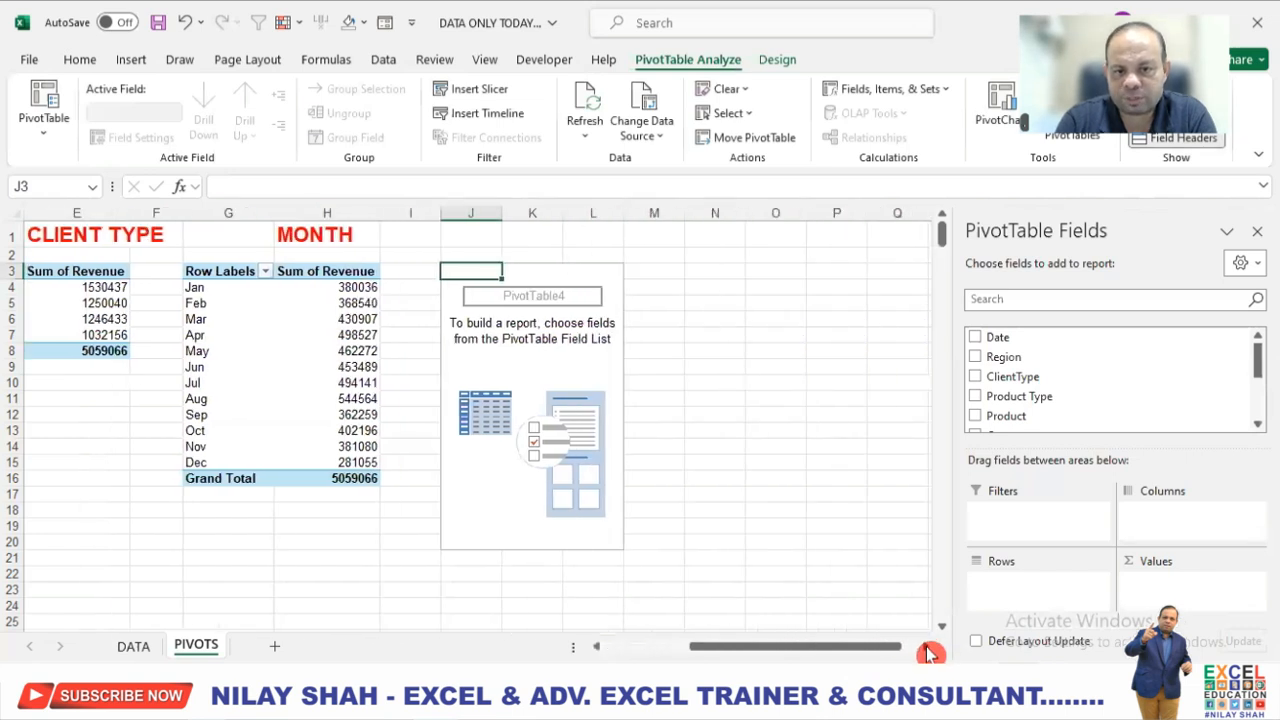
left_click(540, 232)
type("TOP 5")
key("Return")
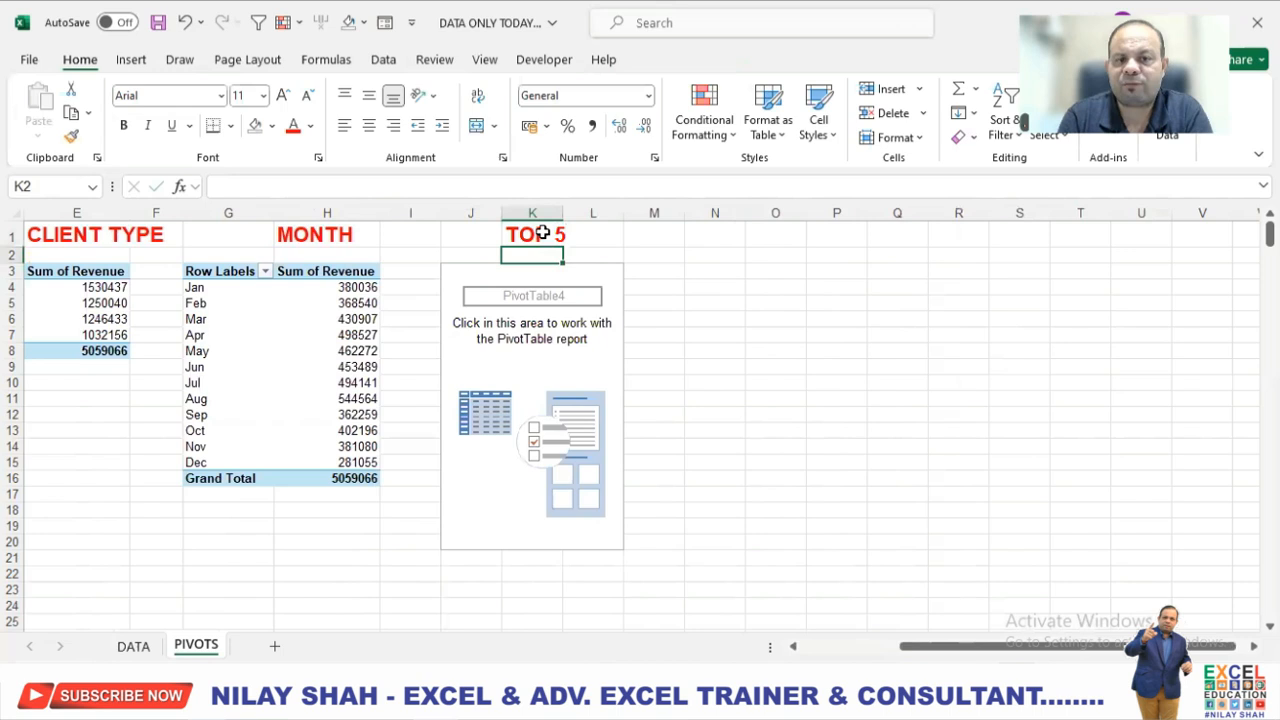
left_click(540, 232)
left_click(494, 188)
type("PRODU")
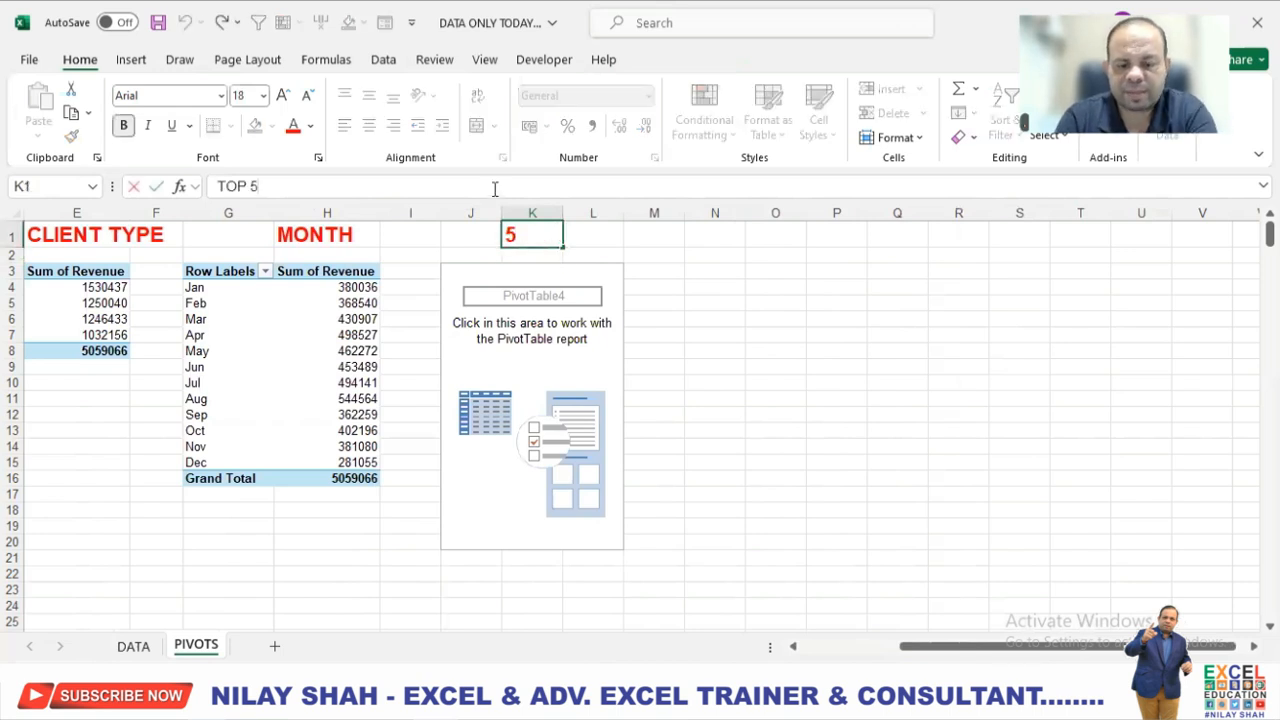
type("CTS")
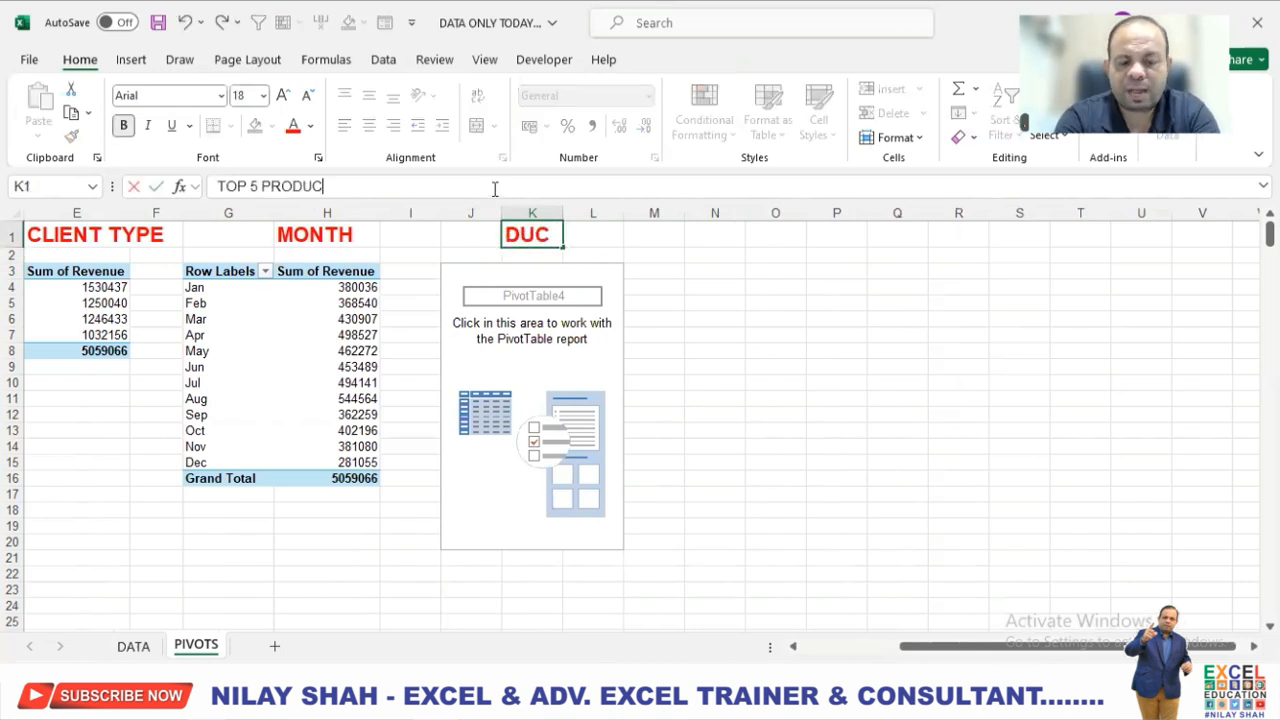
key("Return")
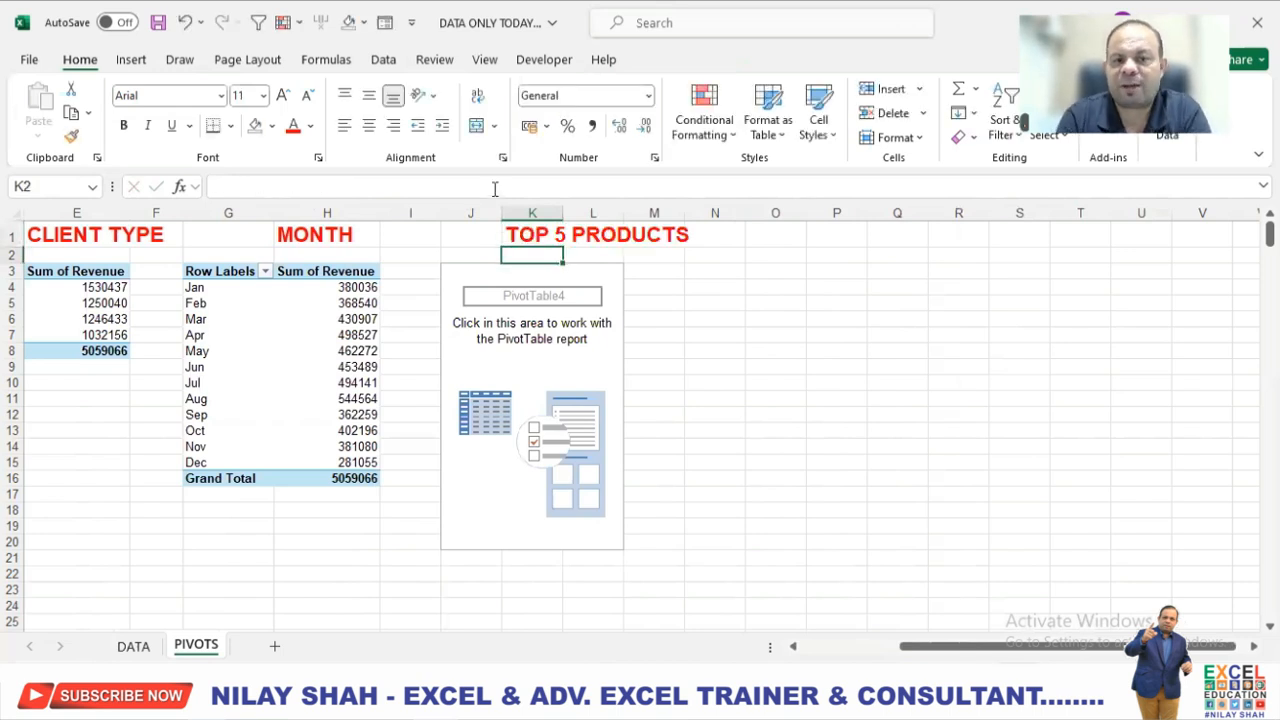
Set up the fourth PivotTable with Product as rows and the sum of Revenue as values.
left_click(466, 271)
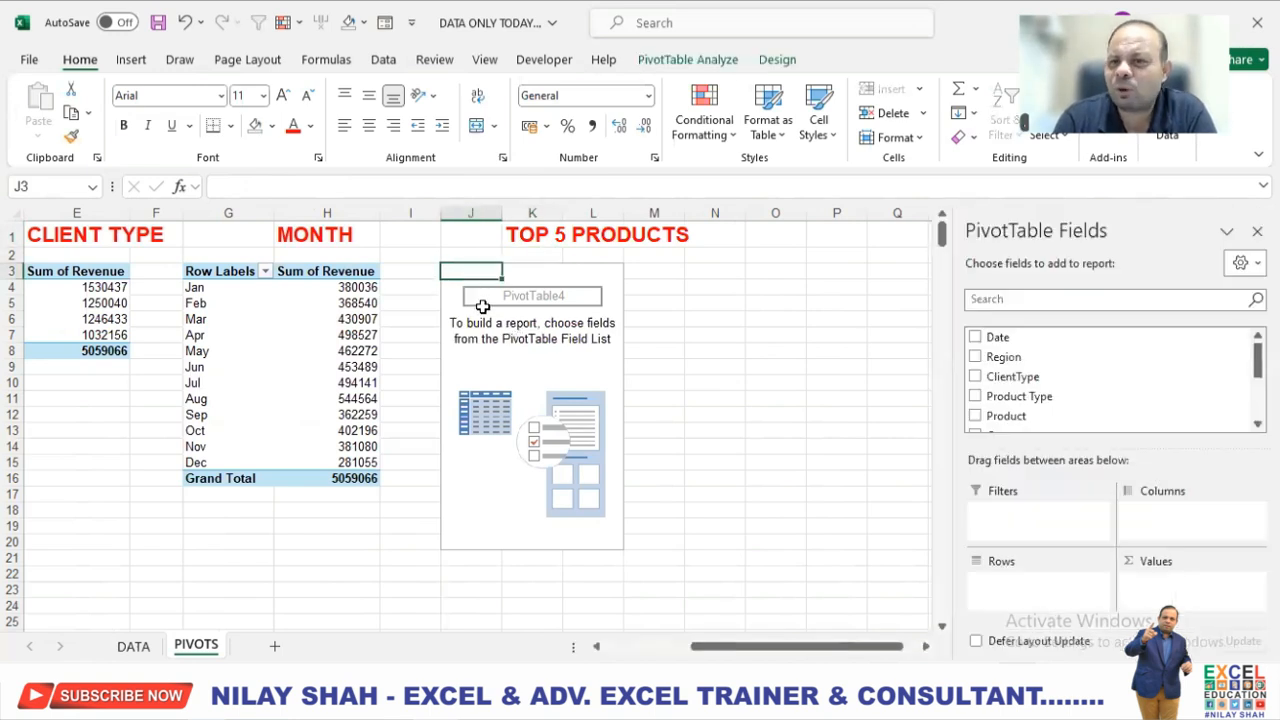
scroll(1063, 385, "down", 1)
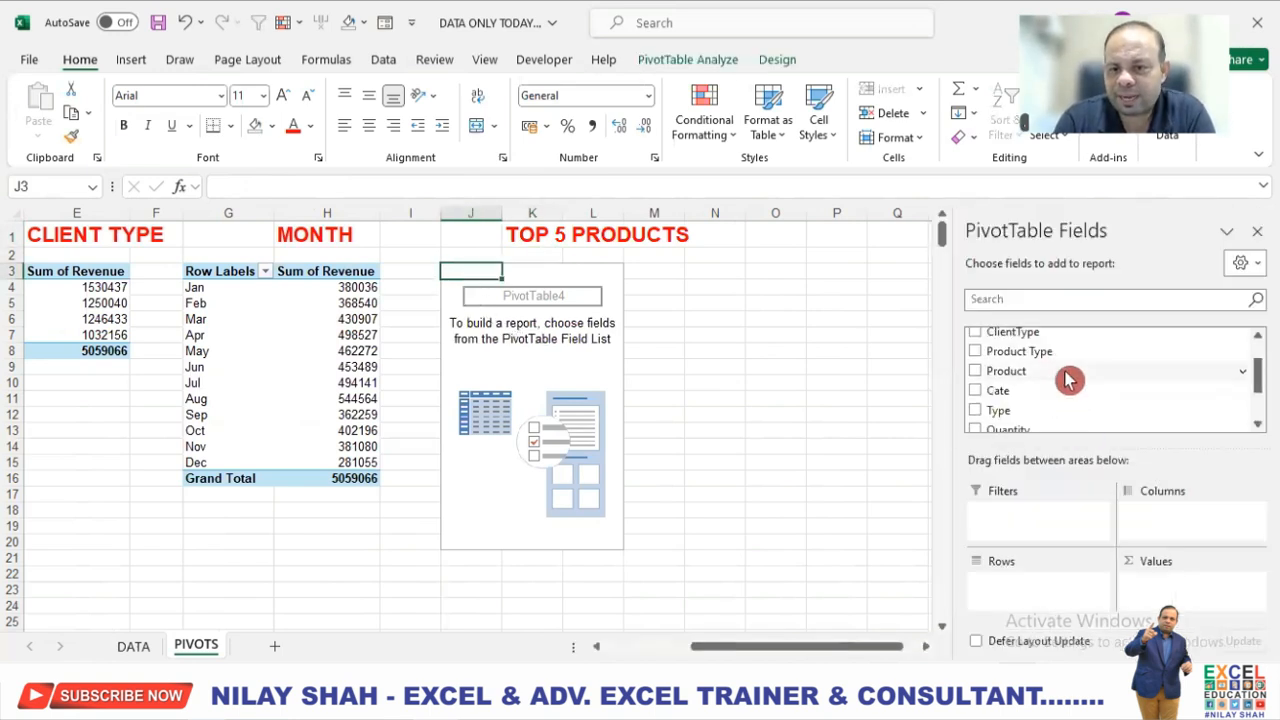
left_click_drag(1018, 382, 1034, 600)
scroll(1056, 403, "down", 2)
left_click_drag(1005, 385, 1176, 587)
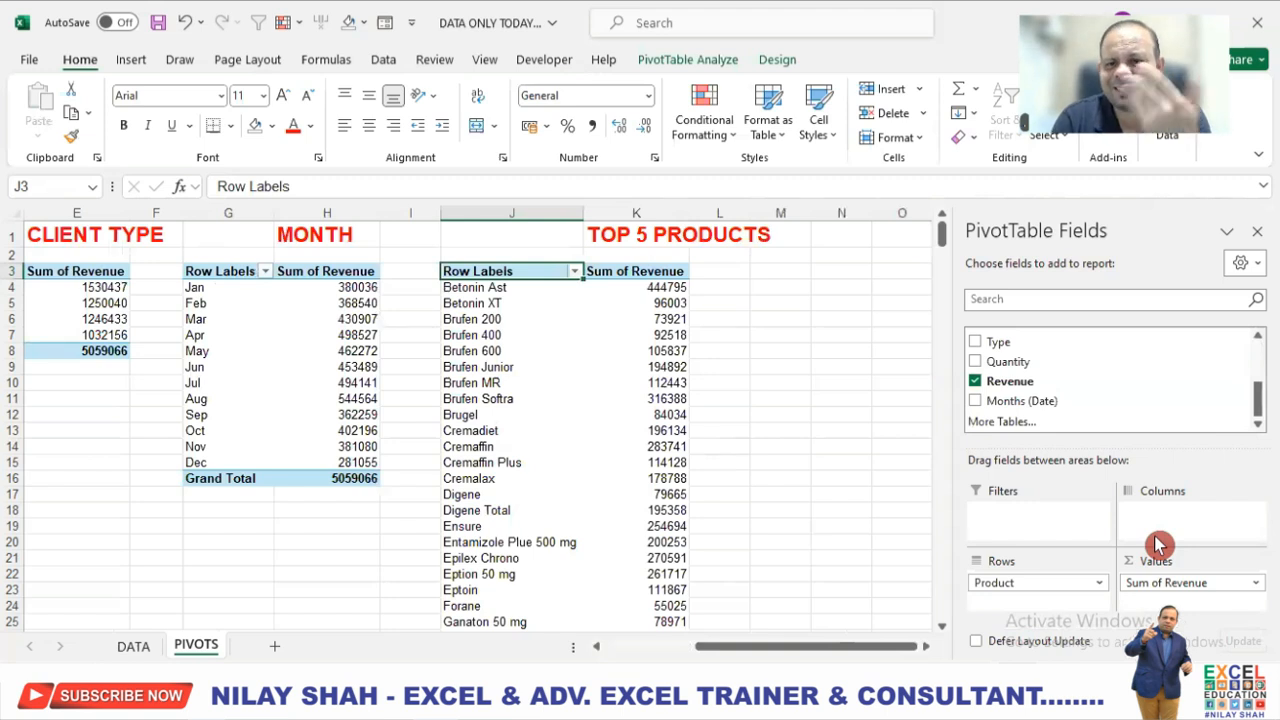
Move the heading TOP 5 PRODUCTS from cell K1 to cell J1, above the fourth PivotTable's row labels.
left_click(590, 237)
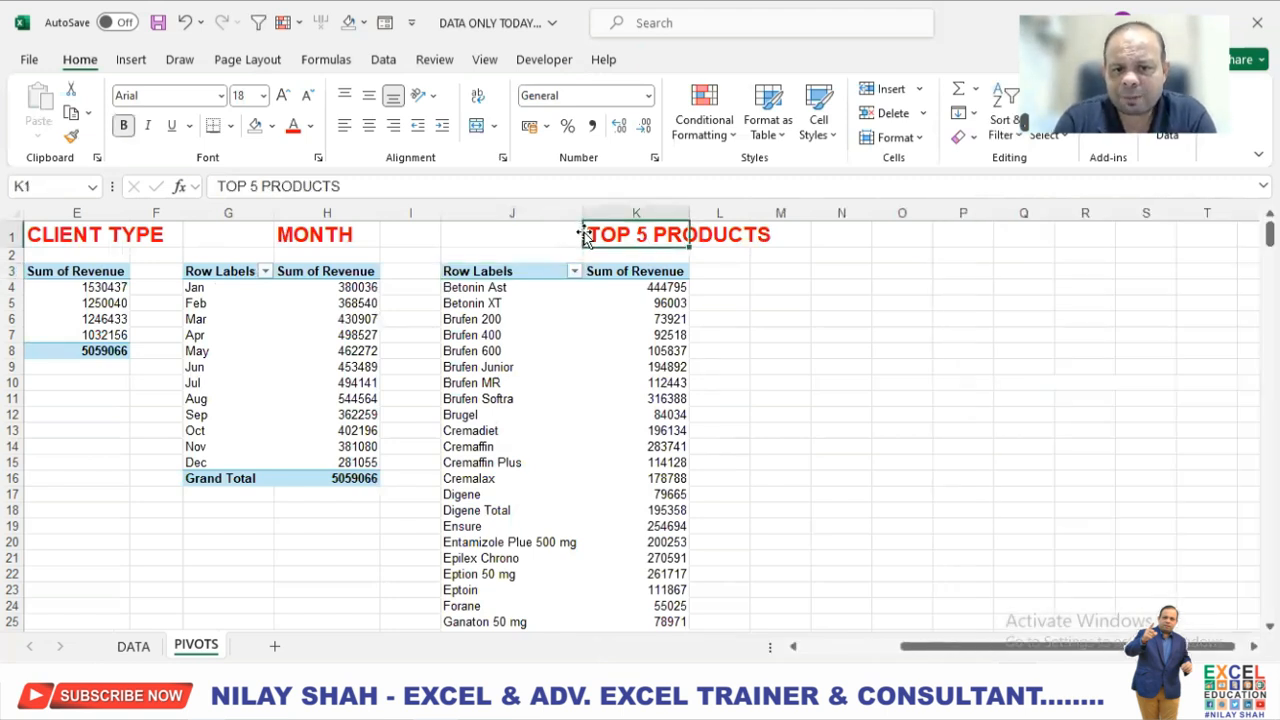
left_click_drag(585, 235, 543, 236)
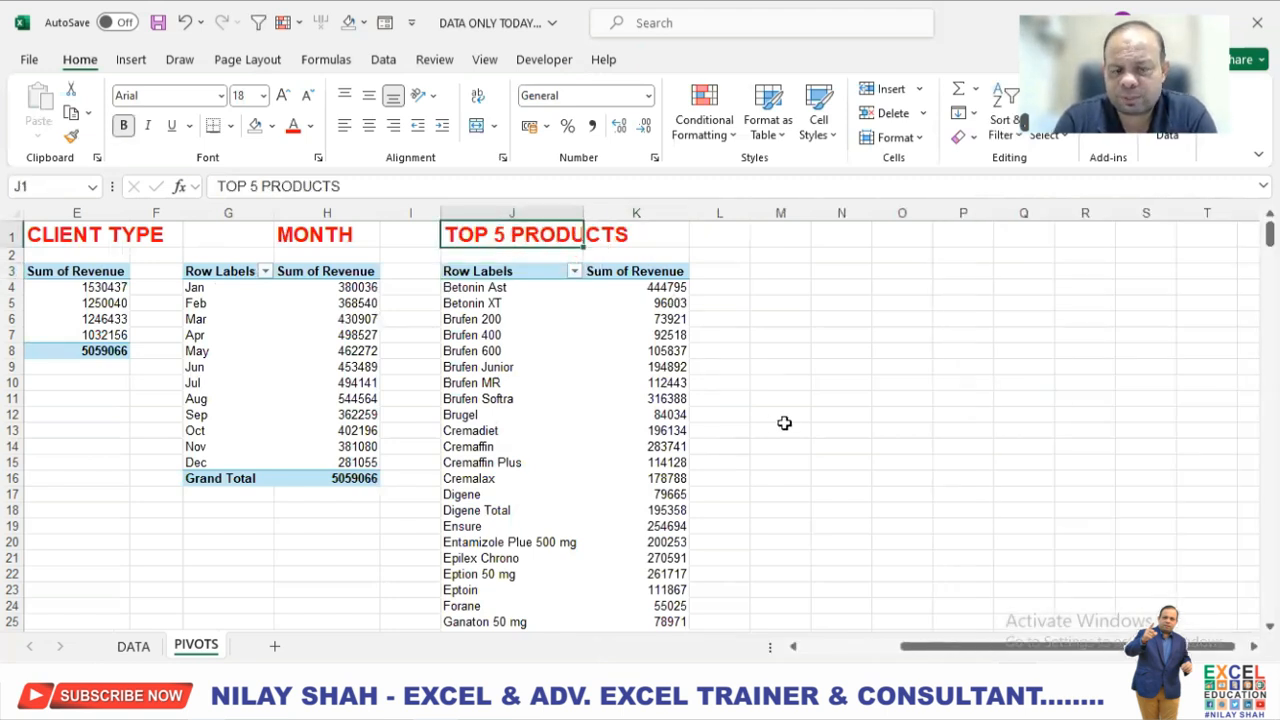
left_click(787, 415)
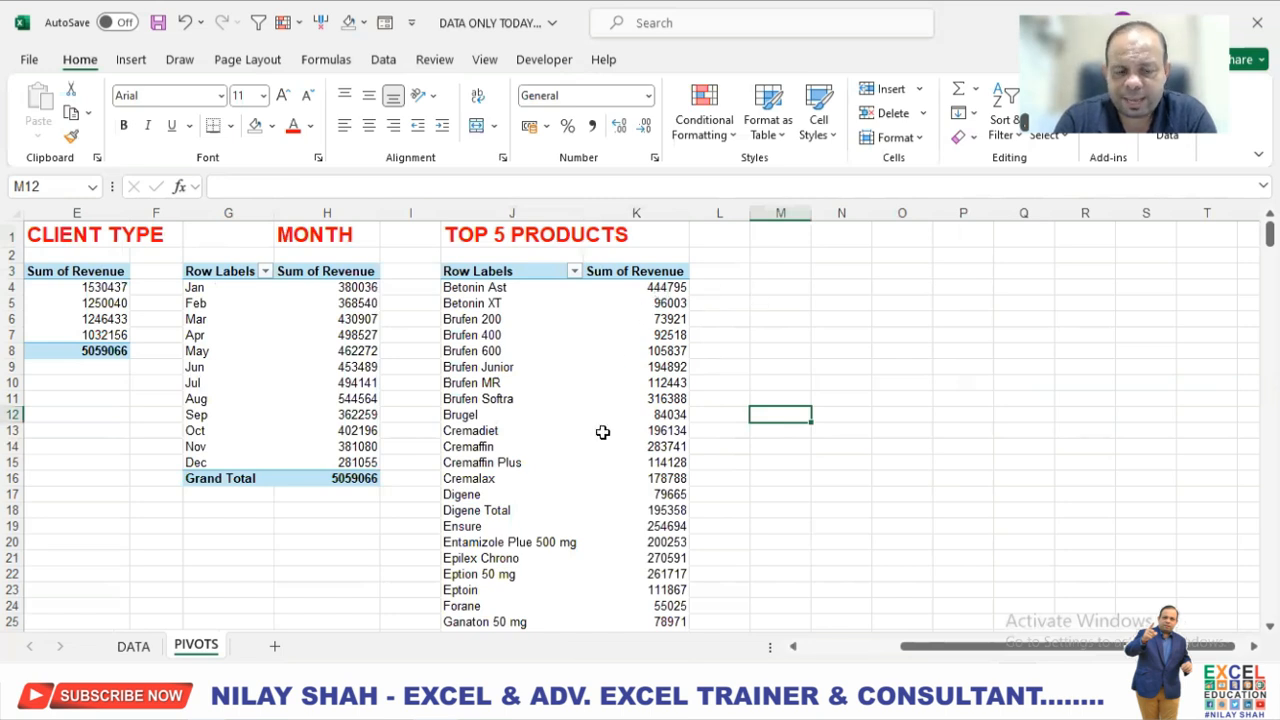
left_click_drag(490, 287, 500, 574)
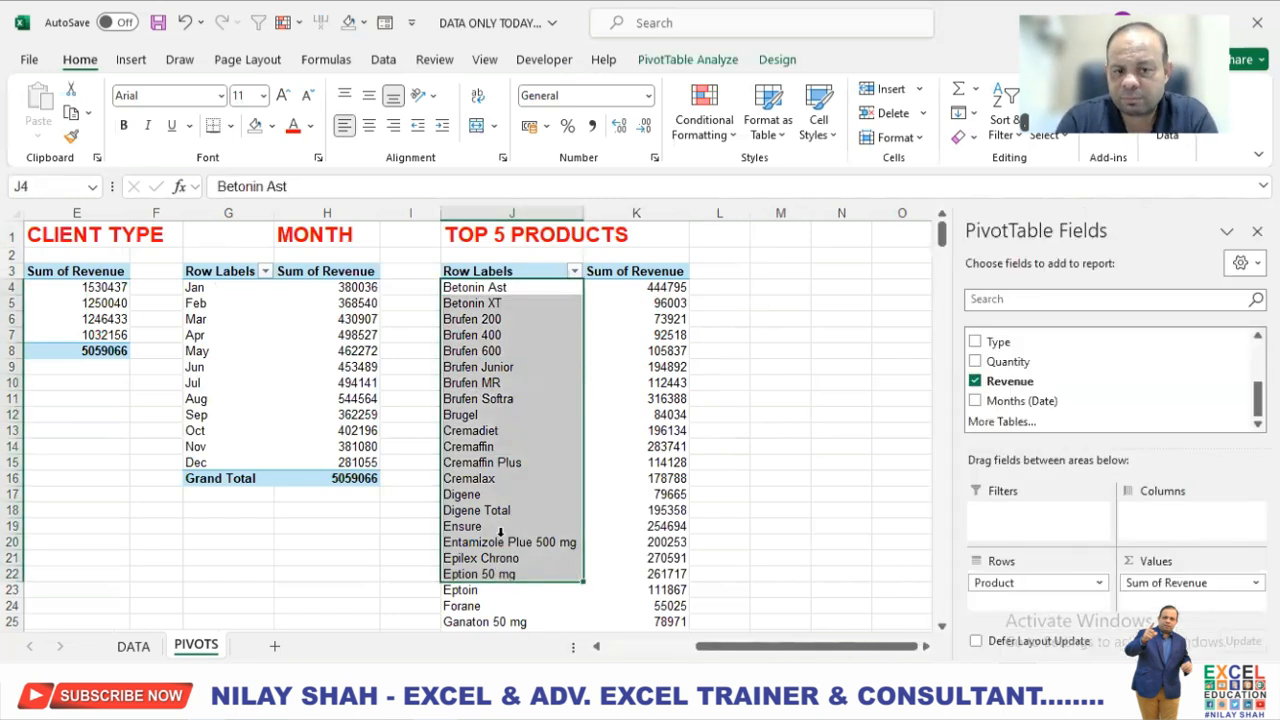
left_click(497, 320)
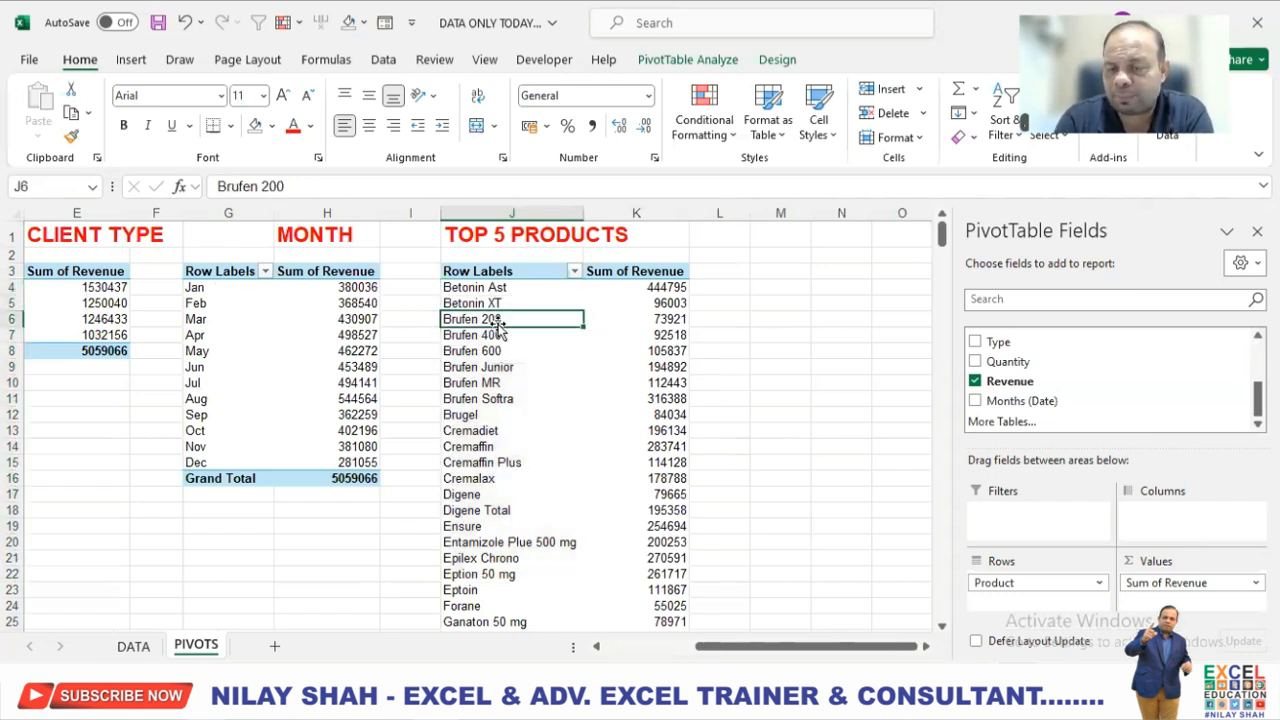
left_click(646, 287)
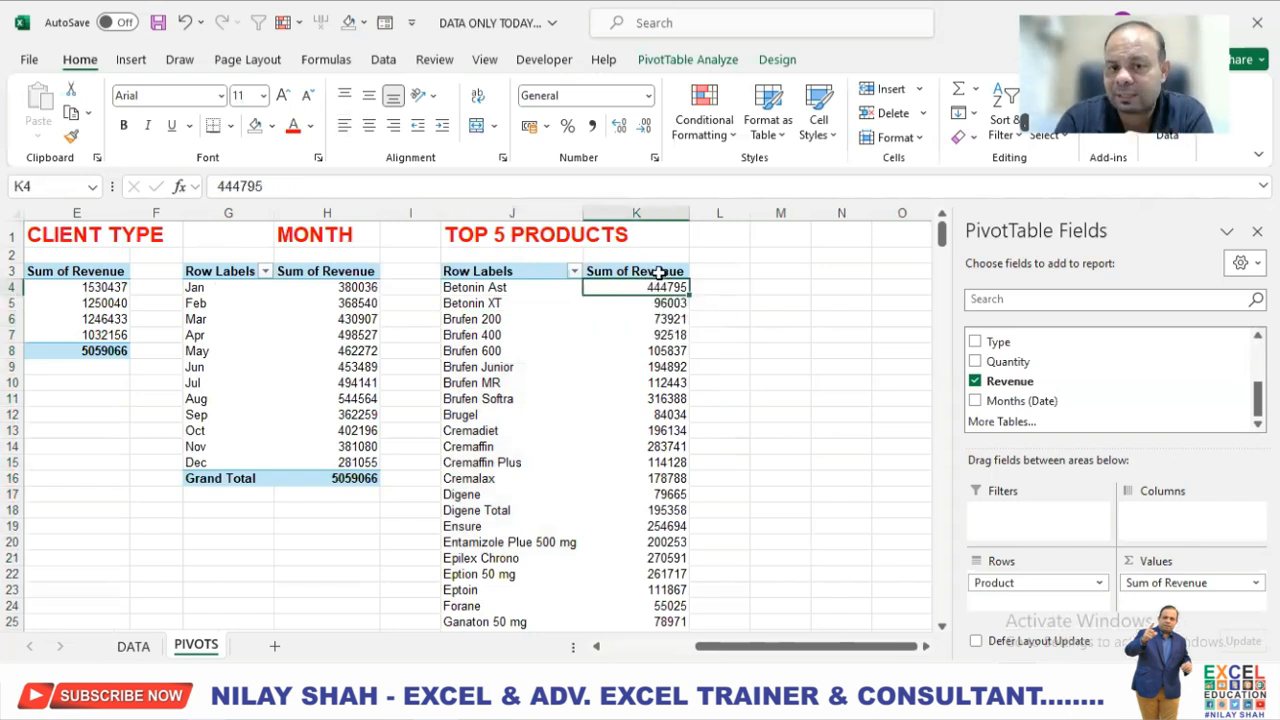
left_click(660, 272)
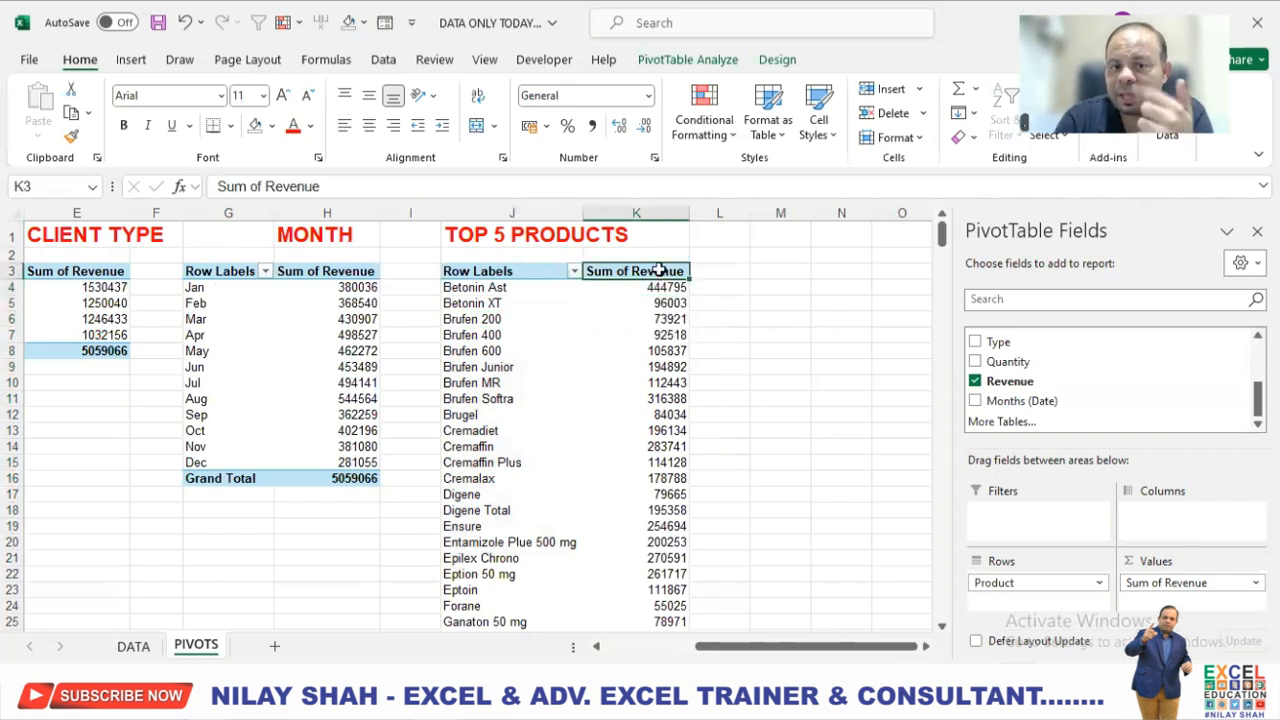
right_click(660, 272)
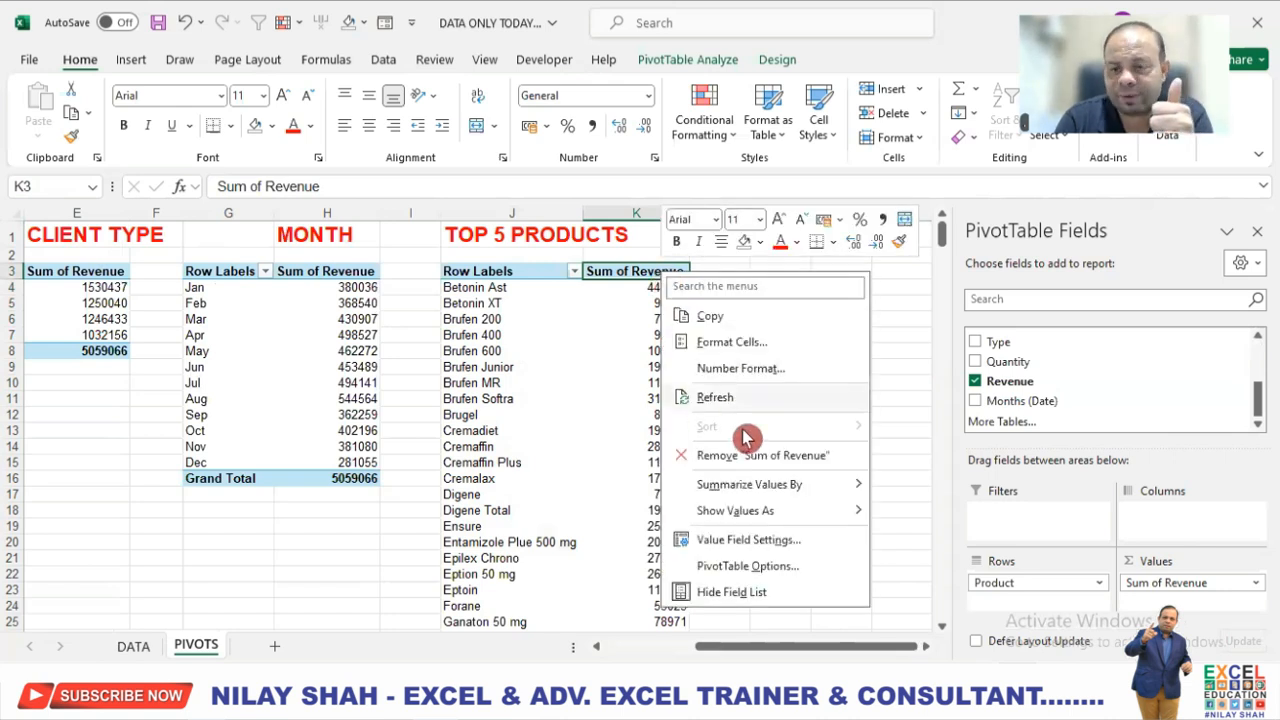
key("Escape")
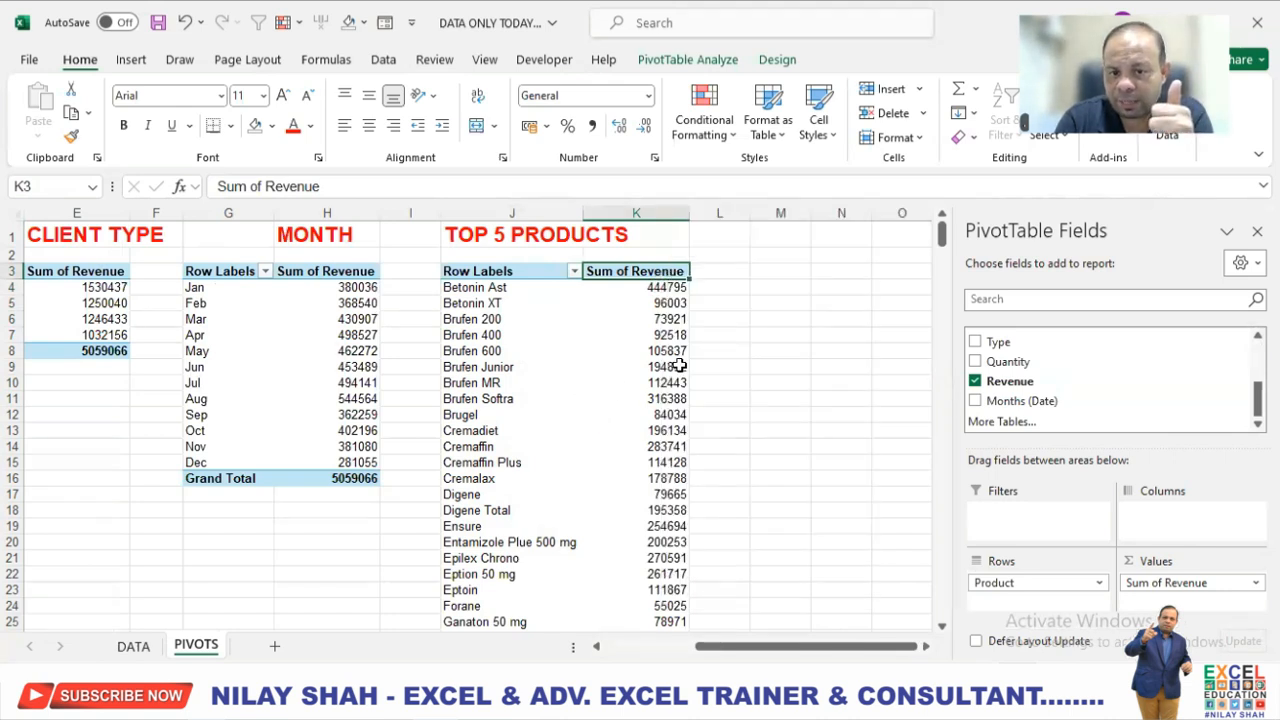
Sort the products in the TOP 5 PRODUCTS PivotTable by Sum of Revenue from largest to smallest.
left_click(668, 366)
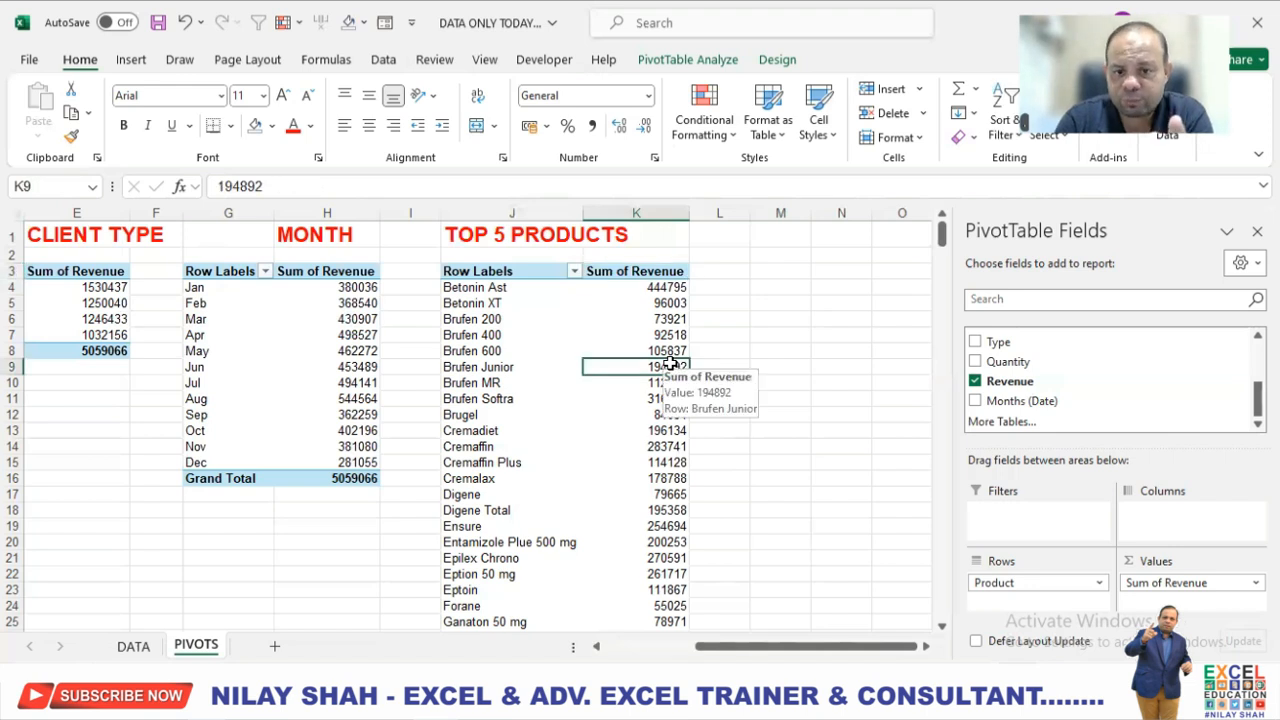
right_click(670, 367)
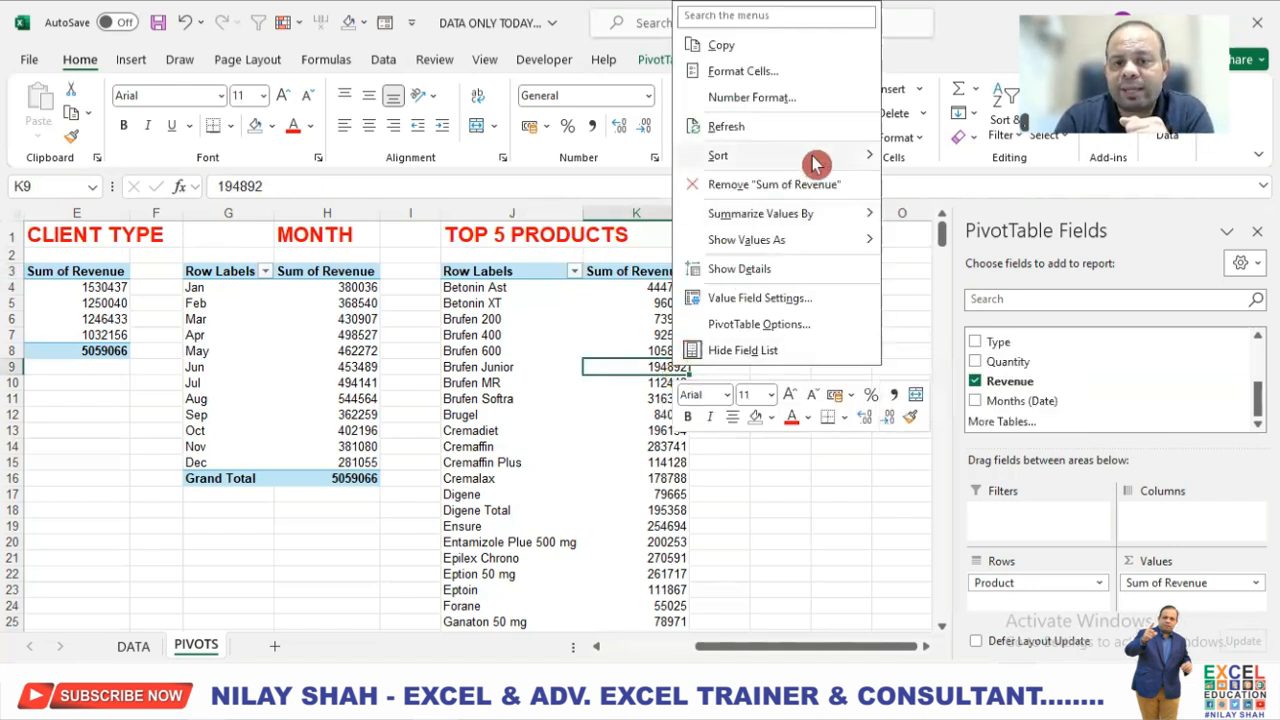
mouse_move(818, 160)
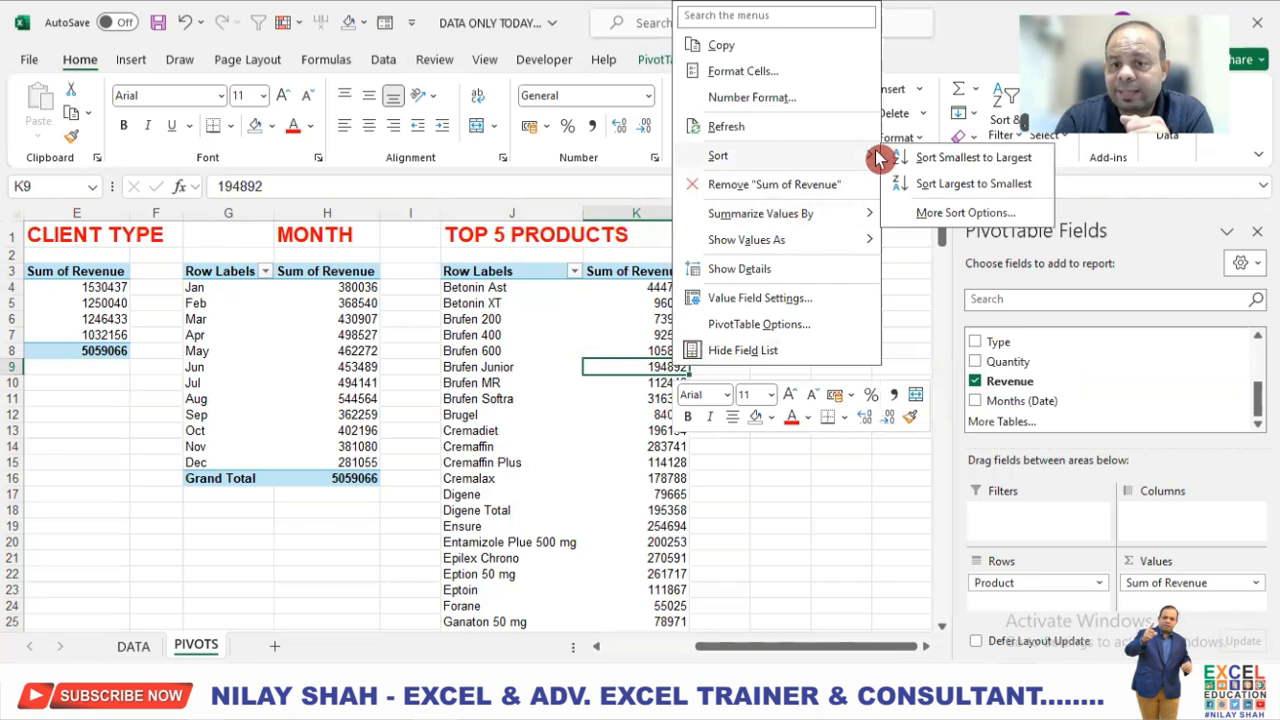
left_click(987, 186)
left_click(641, 286)
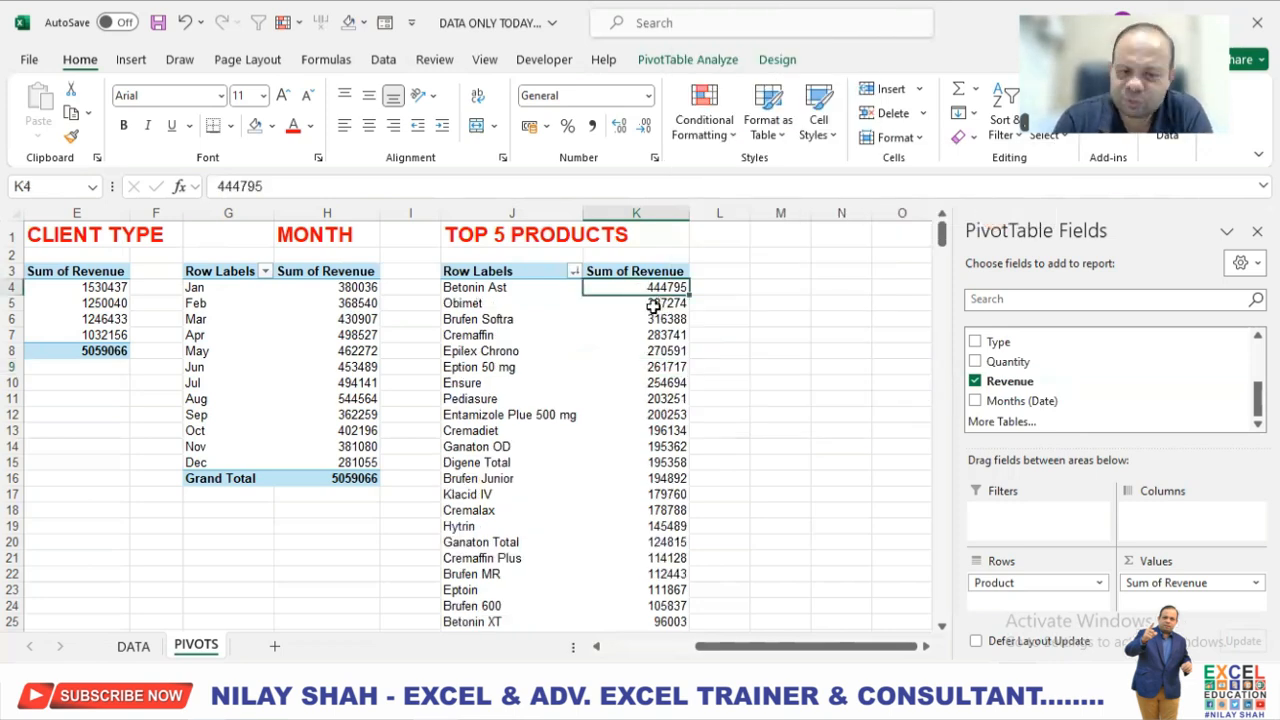
scroll(642, 356, "down", 6)
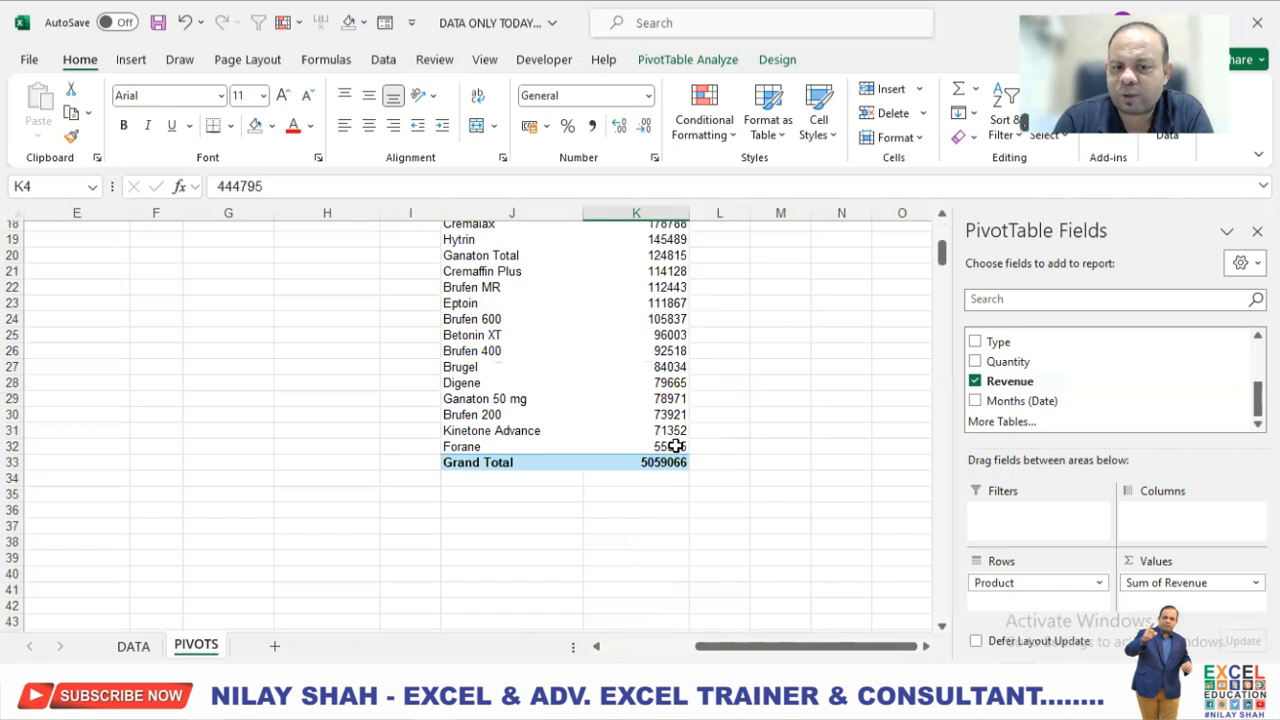
left_click(676, 446)
scroll(676, 446, "up", 6)
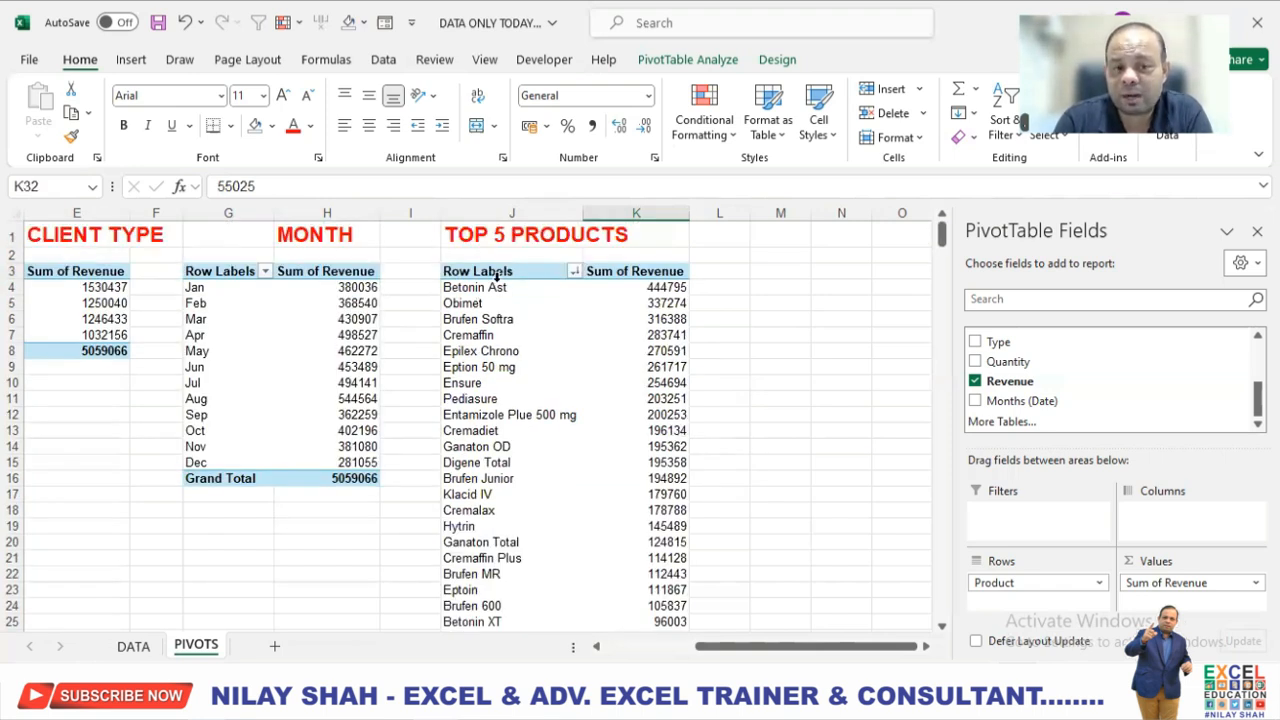
Apply a value filter to the TOP 5 PRODUCTS PivotTable showing the top 5 items by Sum of Revenue.
left_click_drag(500, 287, 668, 367)
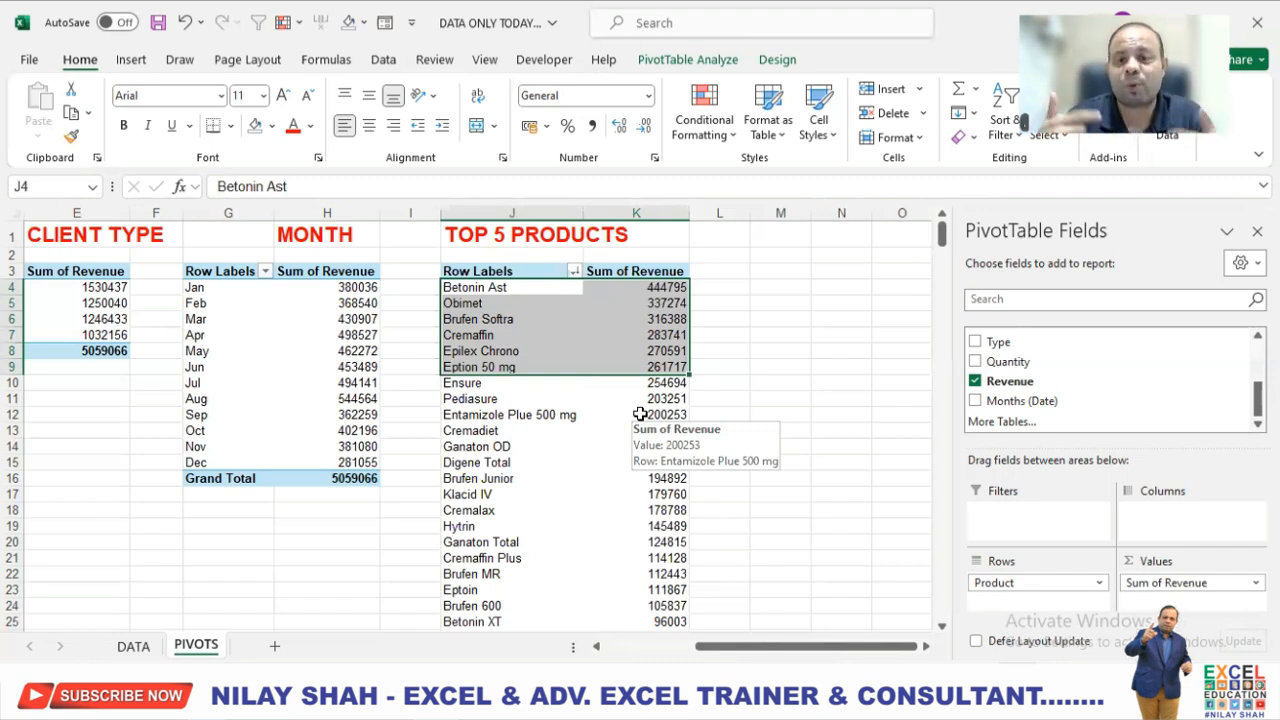
left_click(604, 317)
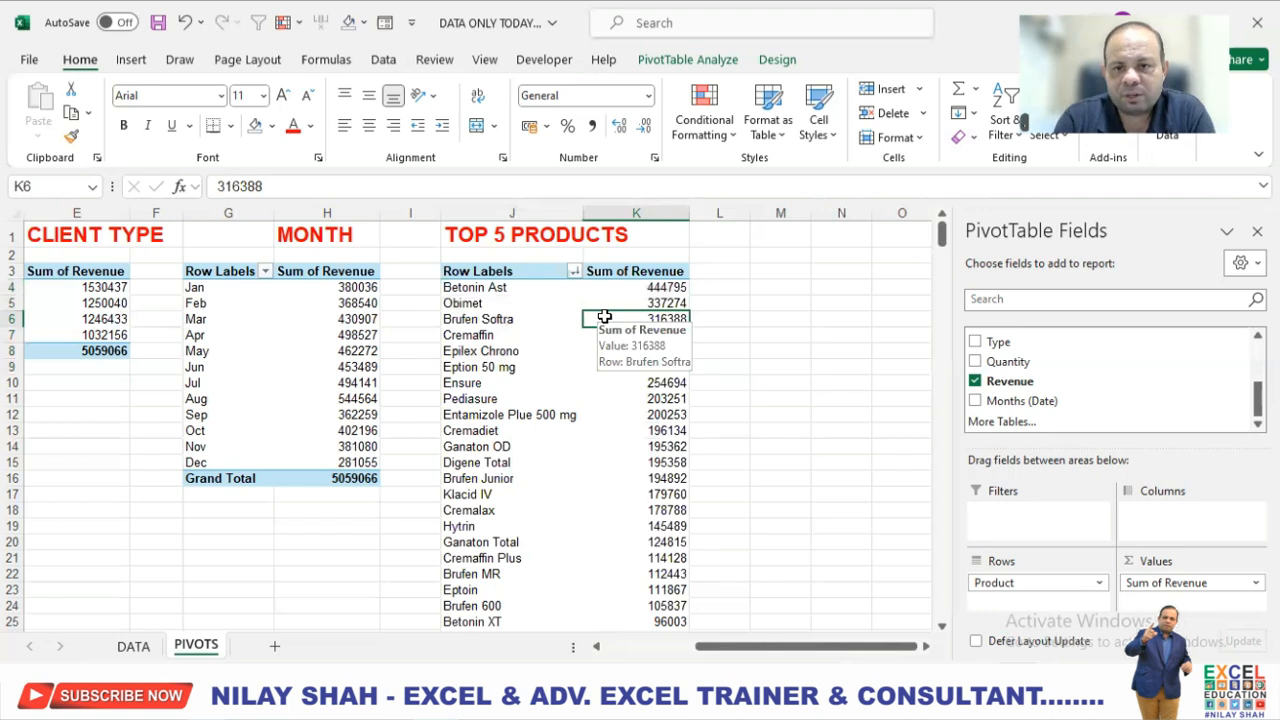
left_click(573, 272)
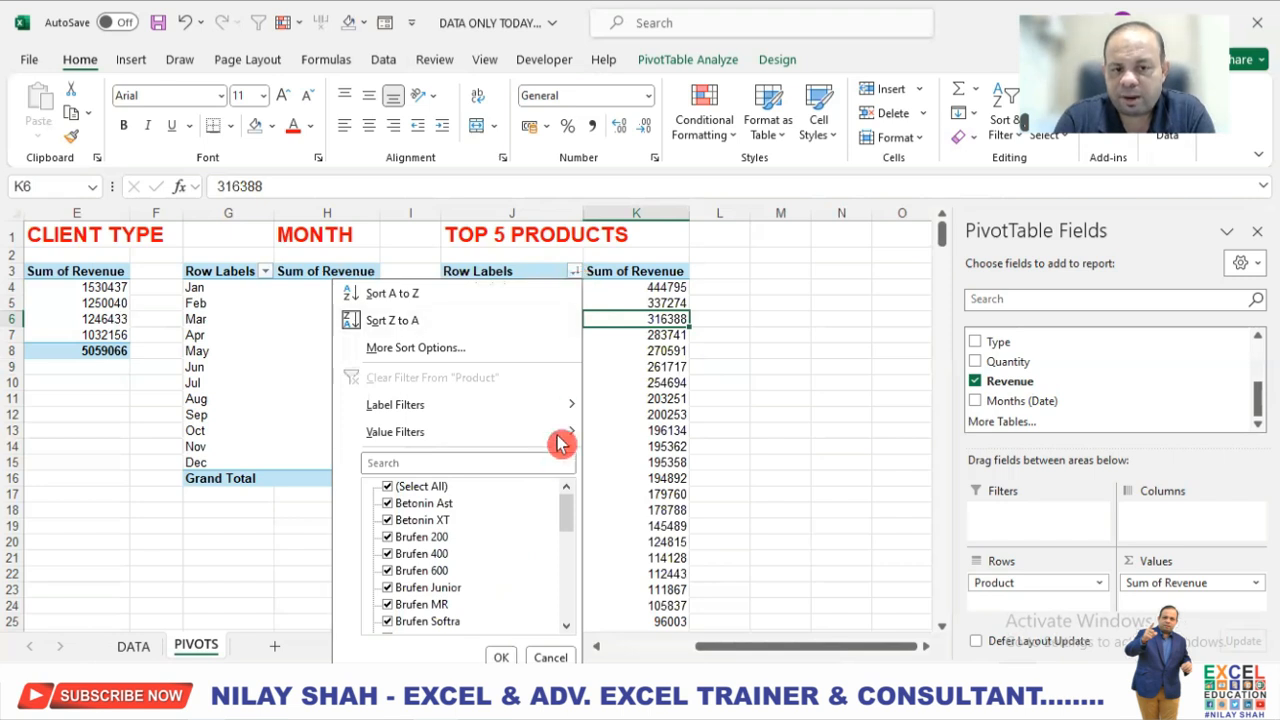
mouse_move(560, 440)
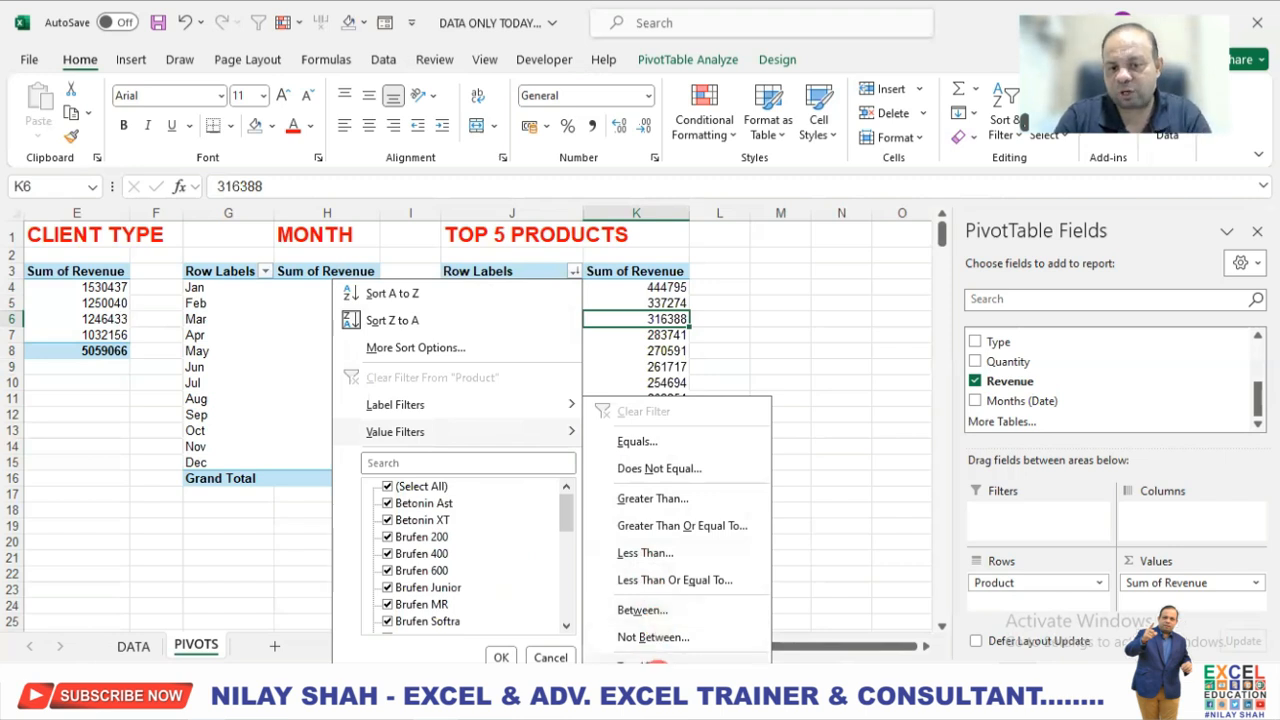
left_click(652, 664)
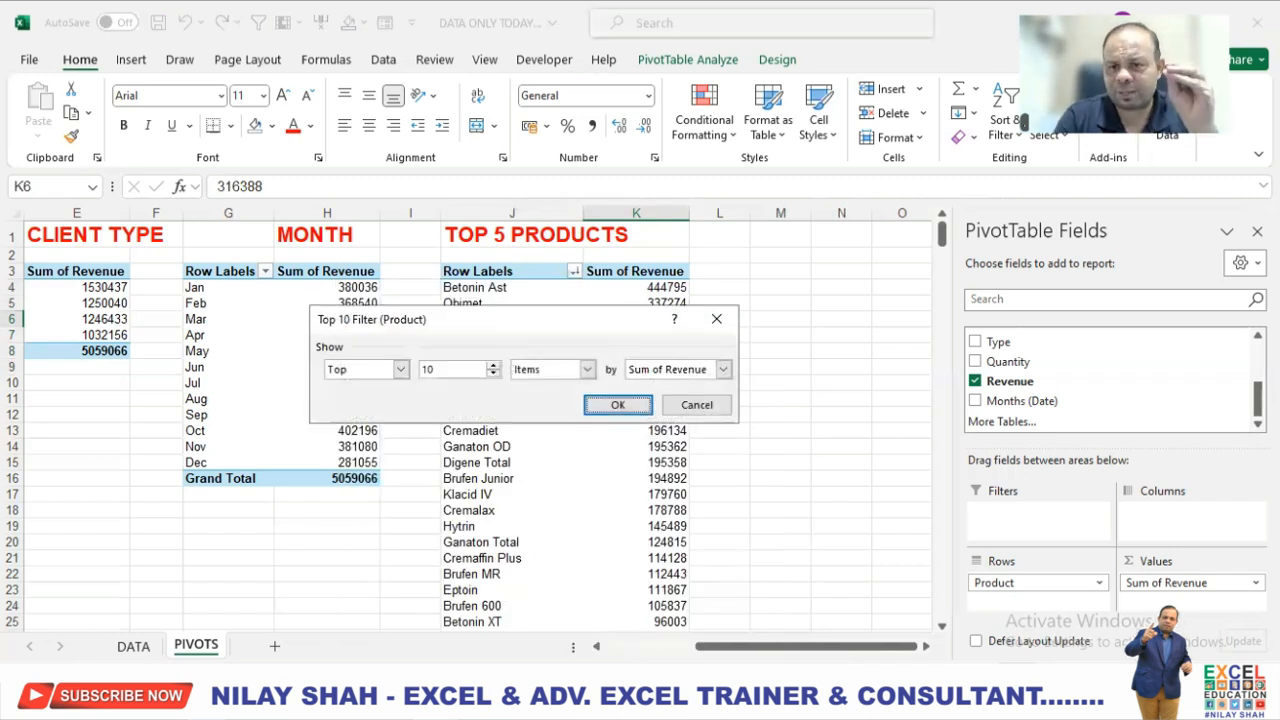
double_click(420, 369)
type("5")
left_click(605, 412)
left_click(615, 410)
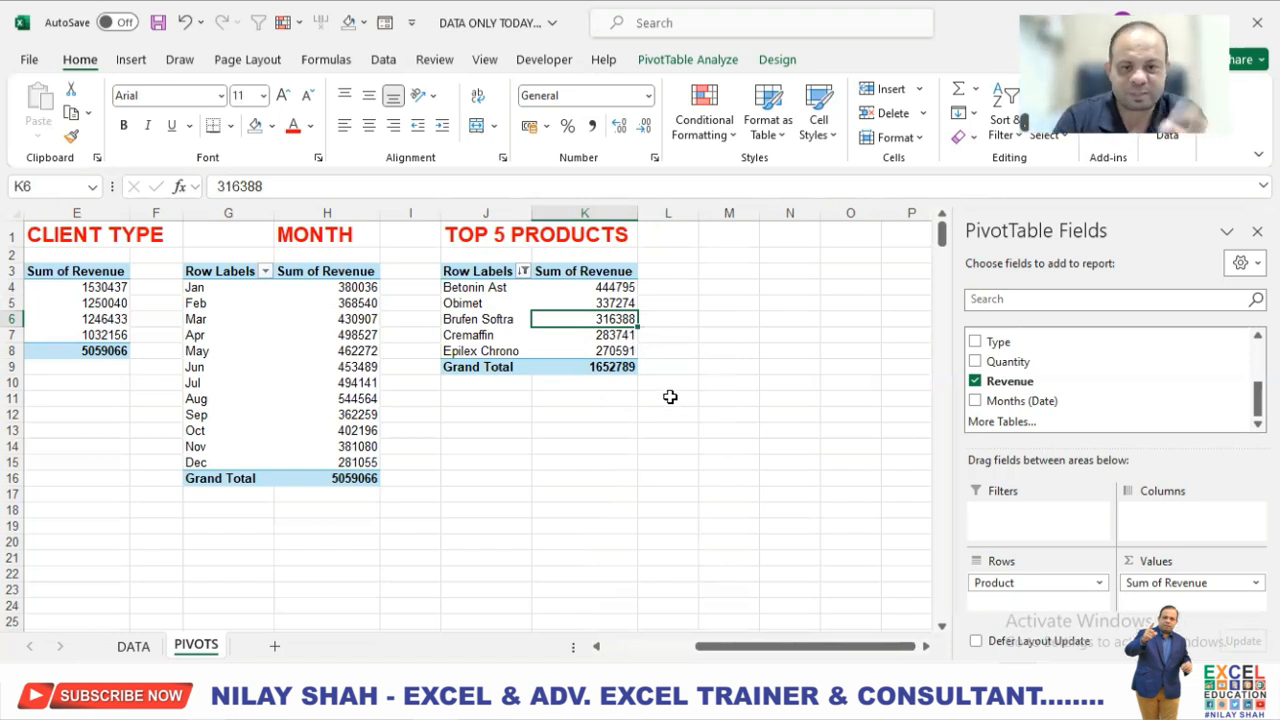
Enter the heading BOTTOM 5 PRODUCTS in cell M1 of the PIVOTS sheet.
left_click(742, 240)
type("BO")
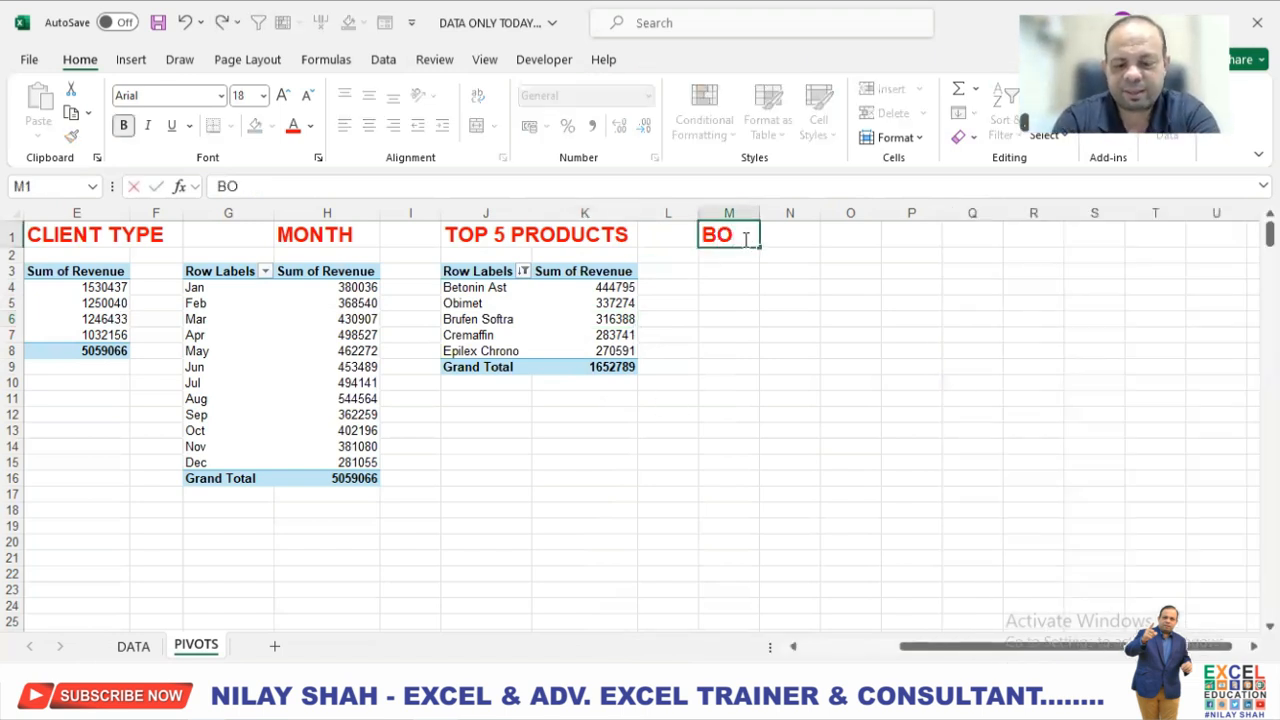
type("TTOM 5 PRODUCTS")
key("Return")
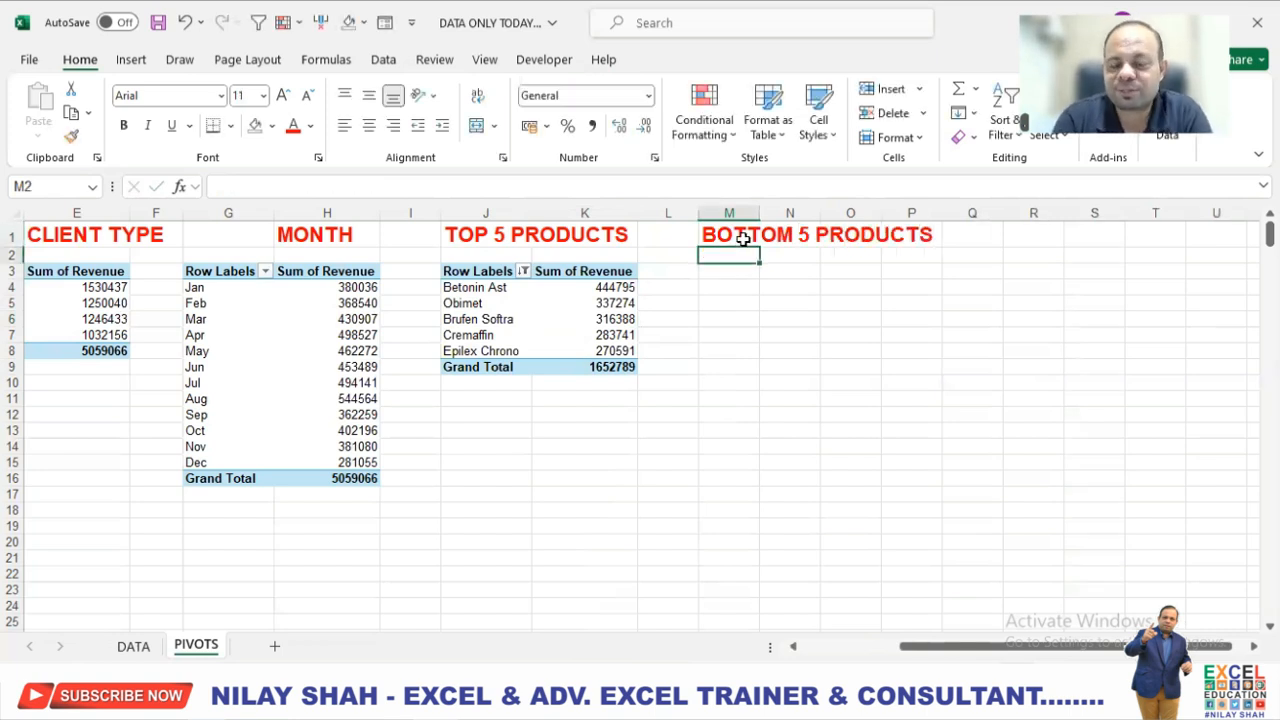
Create a fifth PivotTable from Table1 on the DATA sheet, placed at cell M3 of the existing PIVOTS sheet.
left_click(723, 277)
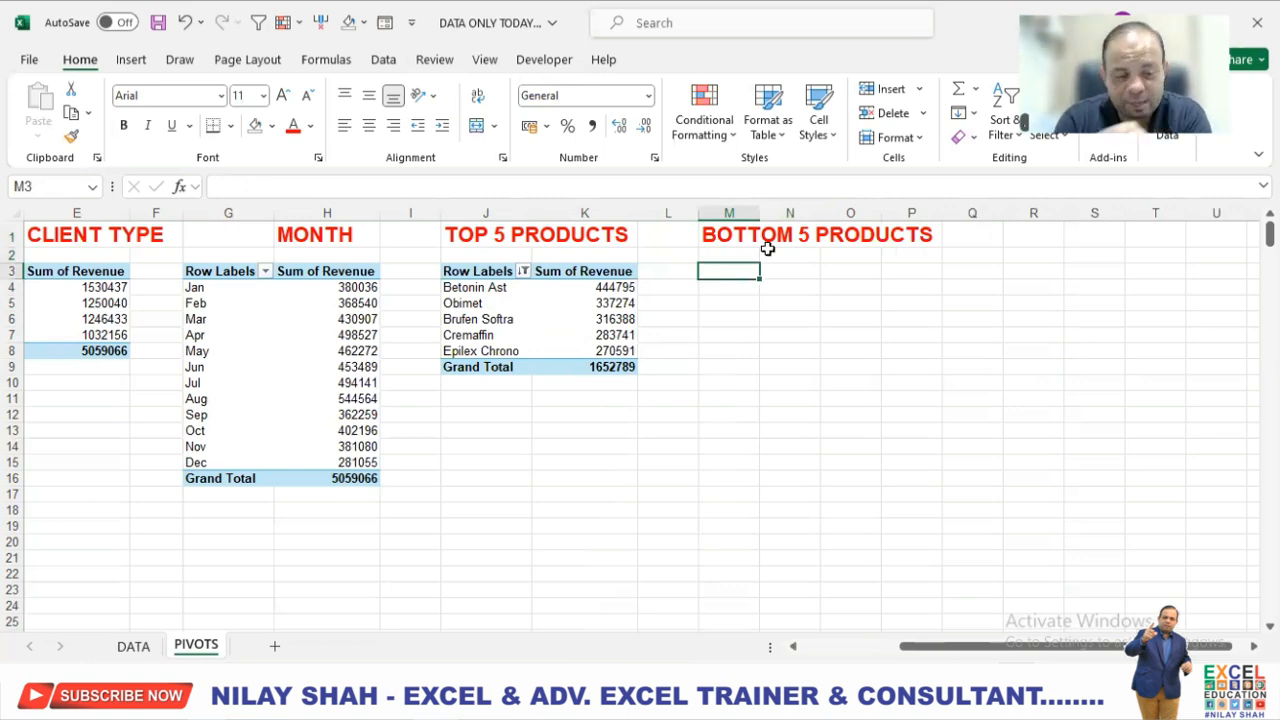
left_click(140, 646)
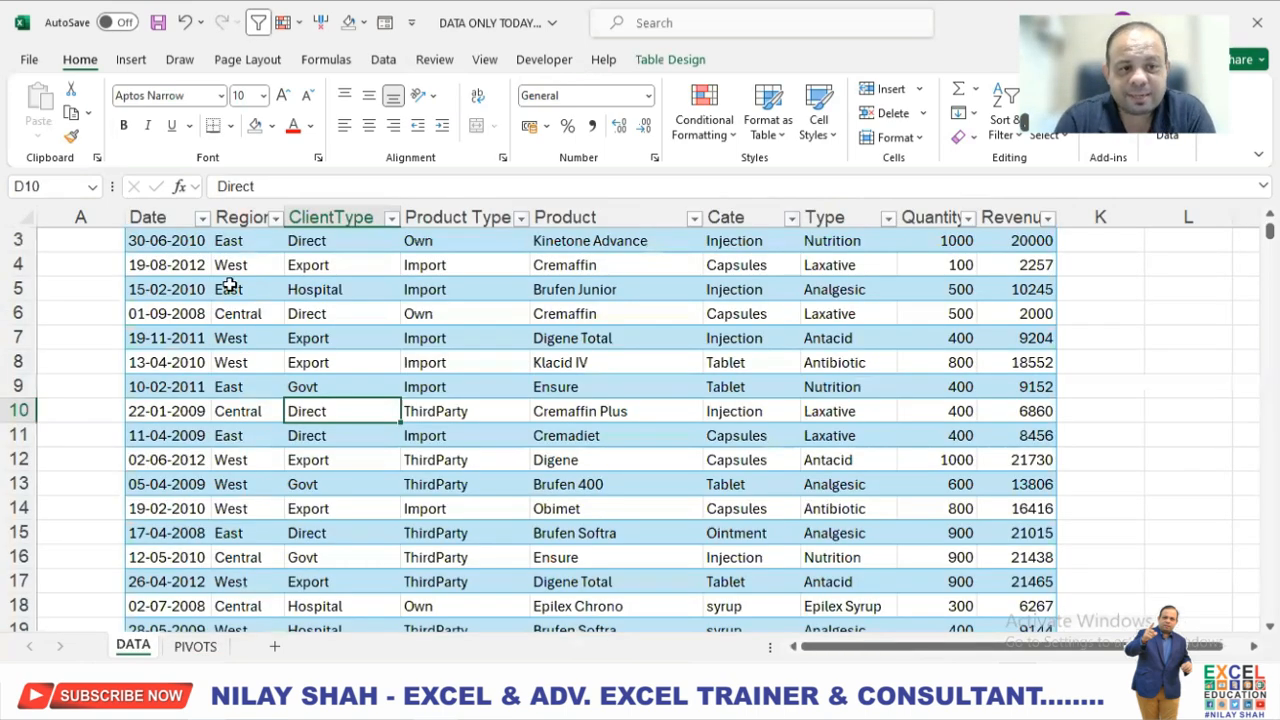
left_click(131, 59)
left_click(45, 105)
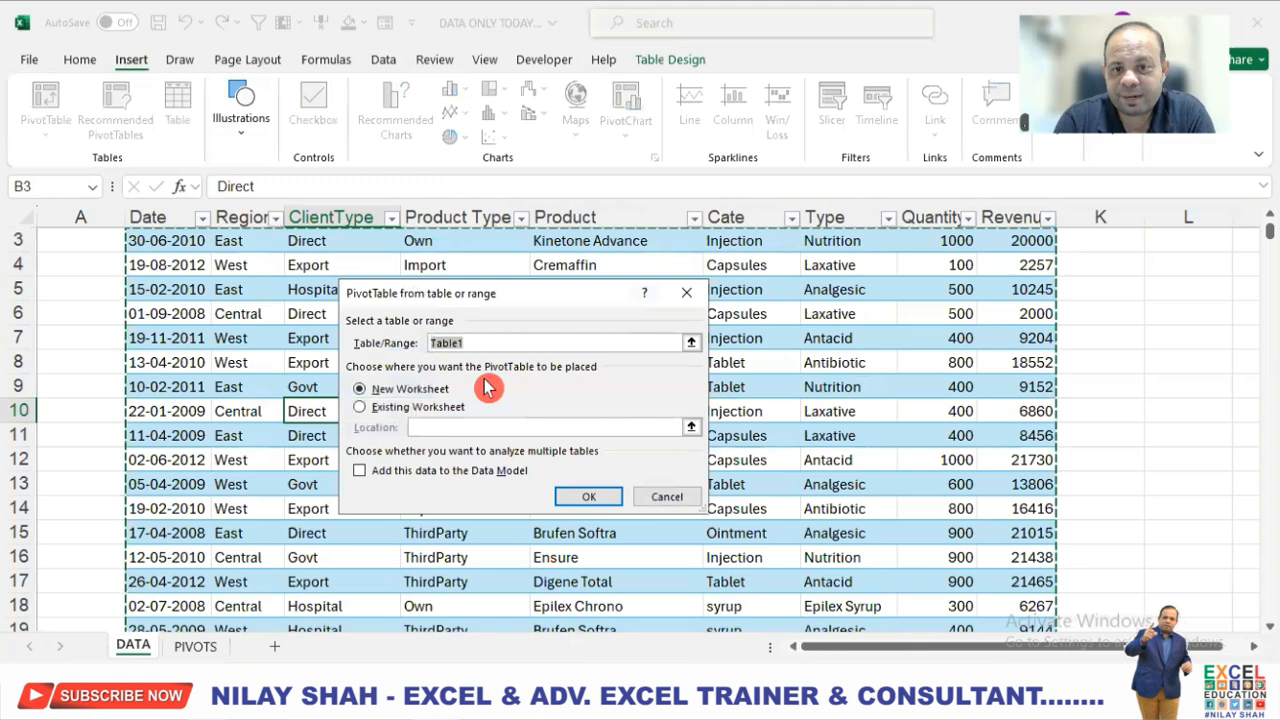
left_click(380, 414)
left_click(203, 650)
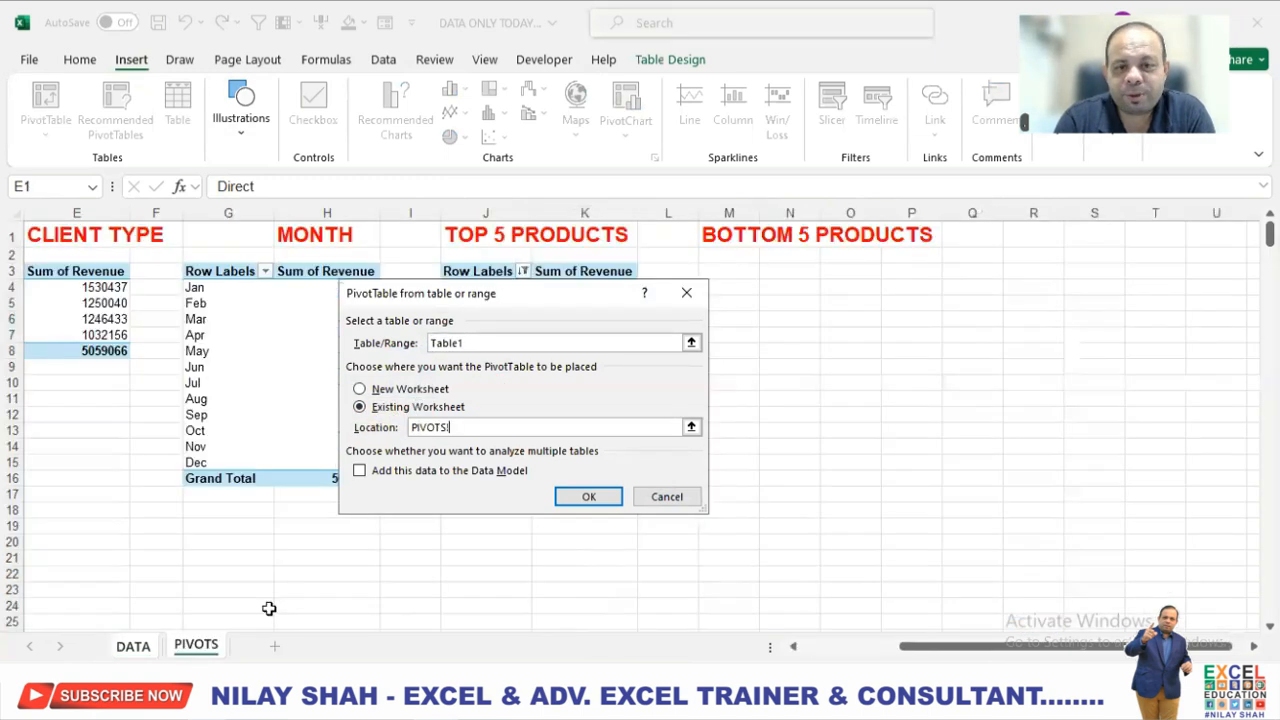
left_click(740, 272)
left_click(607, 497)
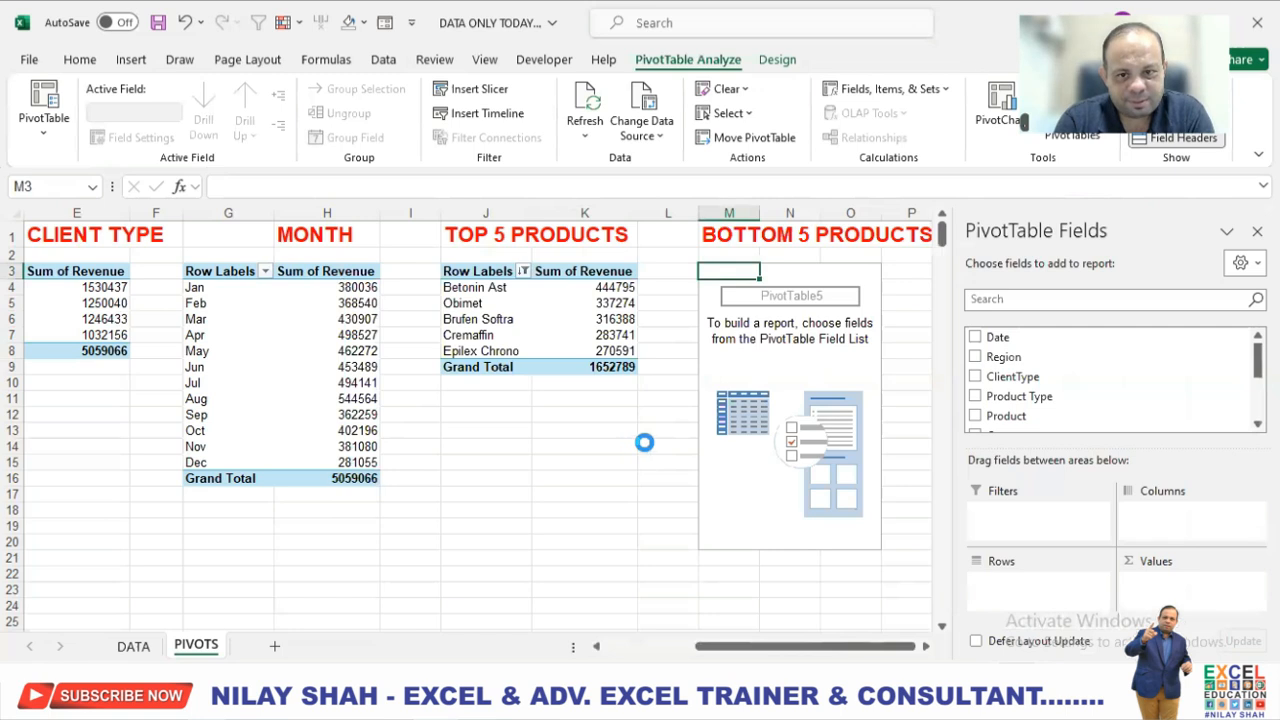
Set up the fifth PivotTable with Product as rows and the sum of Revenue as values.
scroll(1000, 375, "down", 1)
left_click_drag(995, 370, 1028, 588)
scroll(1050, 410, "down", 1)
scroll(1050, 410, "down", 1)
left_click_drag(1014, 384, 1160, 588)
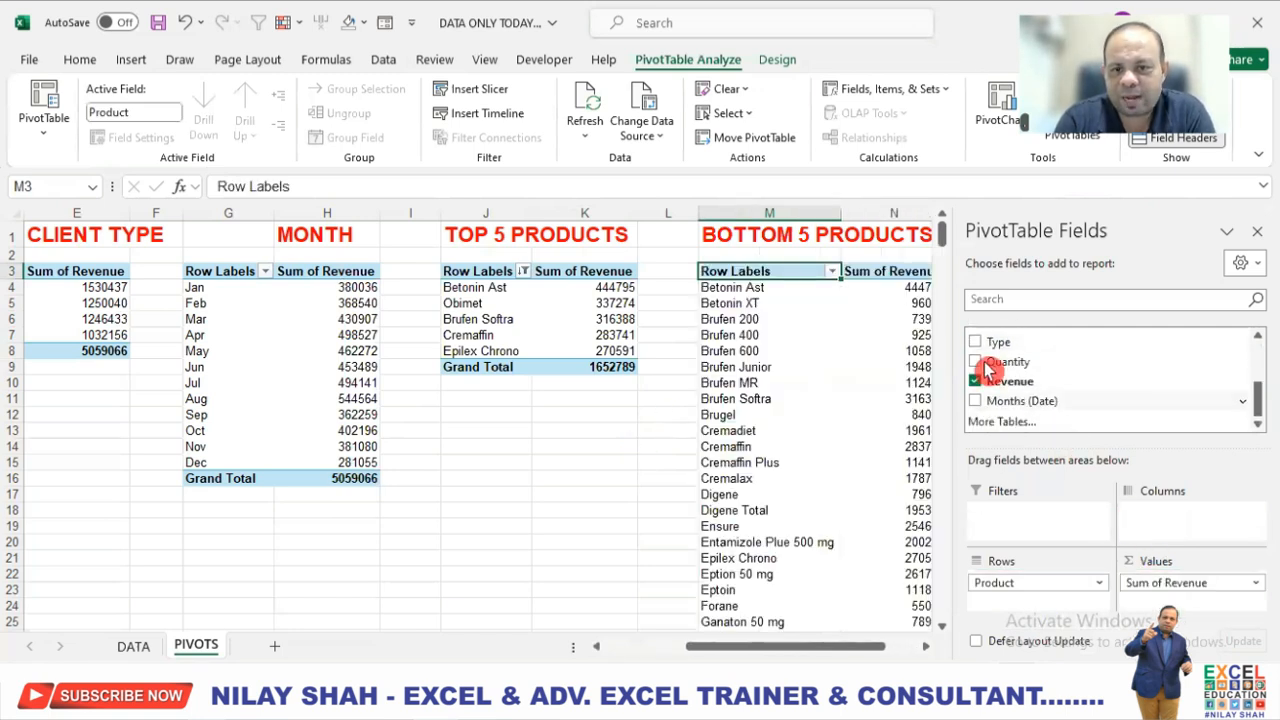
Sort the products in the BOTTOM 5 PRODUCTS PivotTable by Sum of Revenue from smallest to largest.
left_click(926, 647)
left_click(926, 647)
left_click(926, 647)
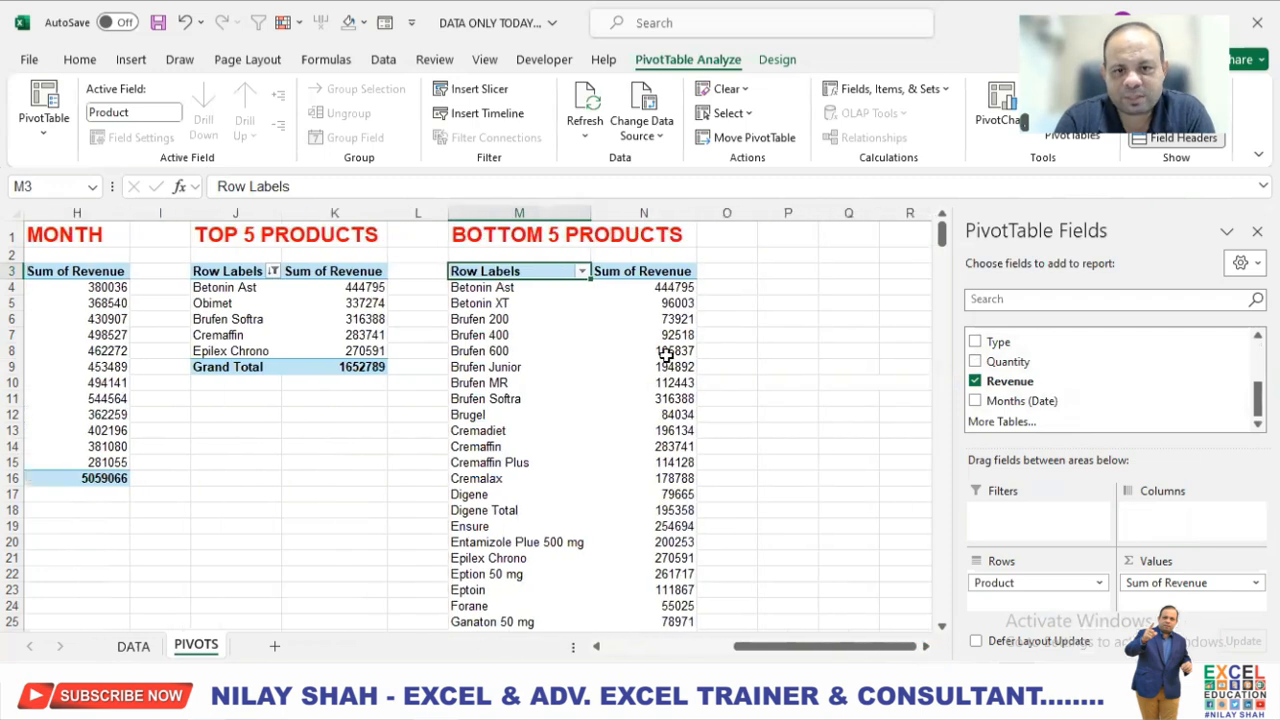
right_click(672, 288)
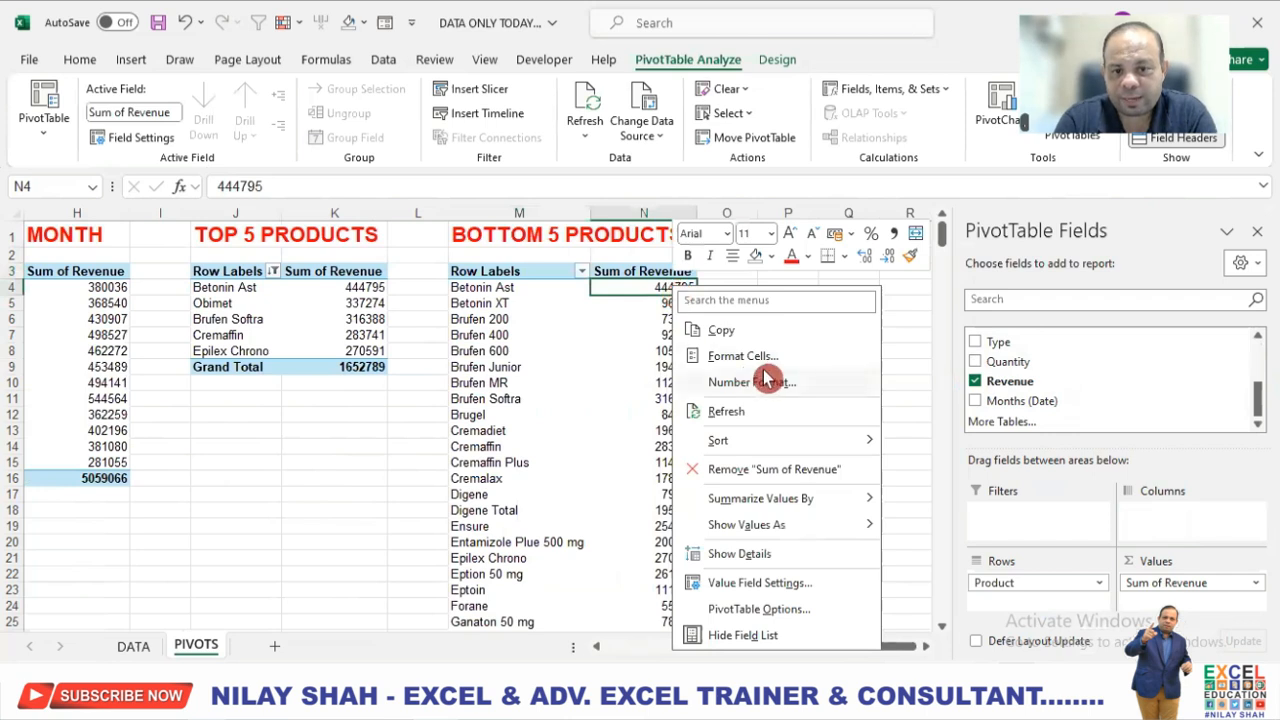
mouse_move(815, 444)
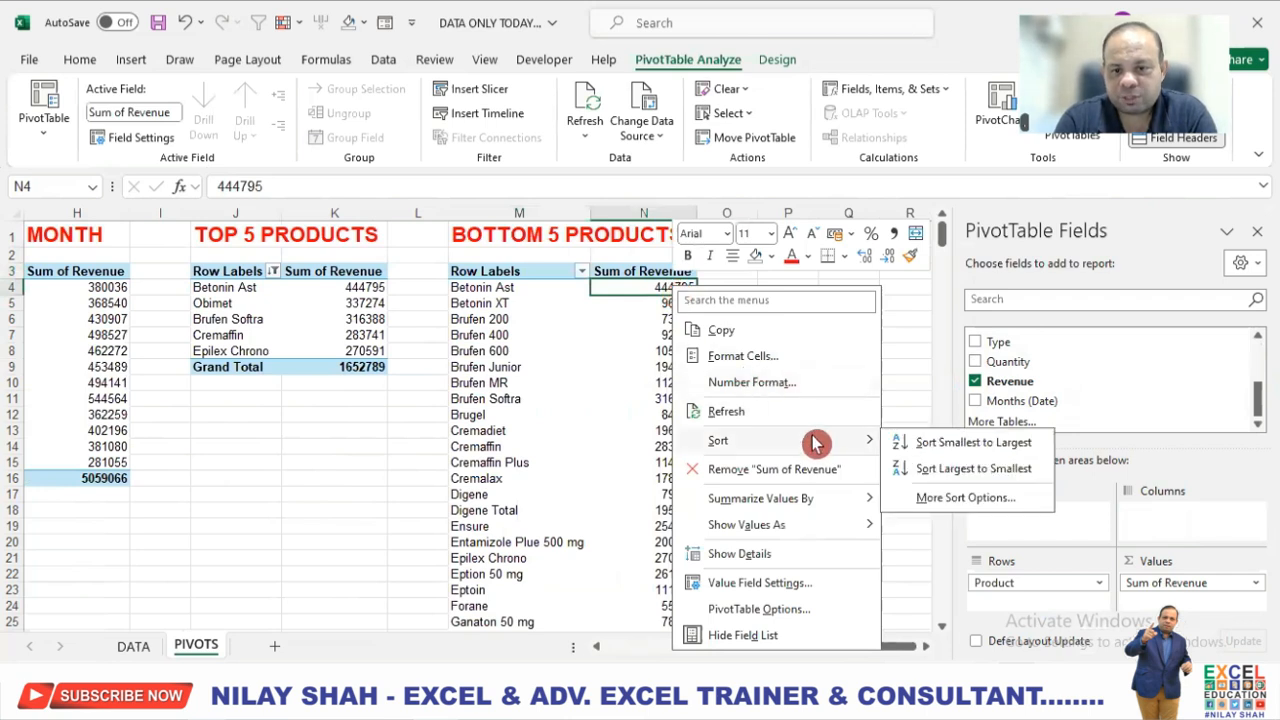
left_click(966, 446)
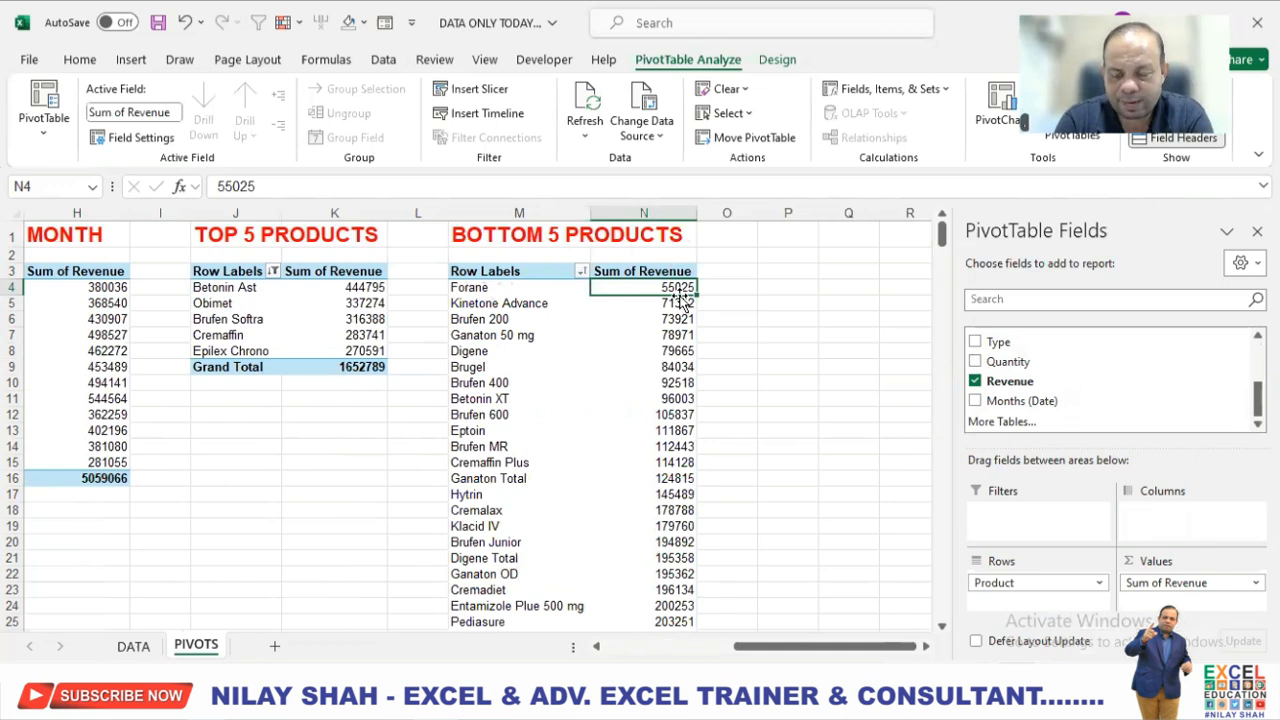
Filter the products in the BOTTOM 5 PRODUCTS PivotTable to the bottom 5 items by Sum of Revenue.
left_click(581, 279)
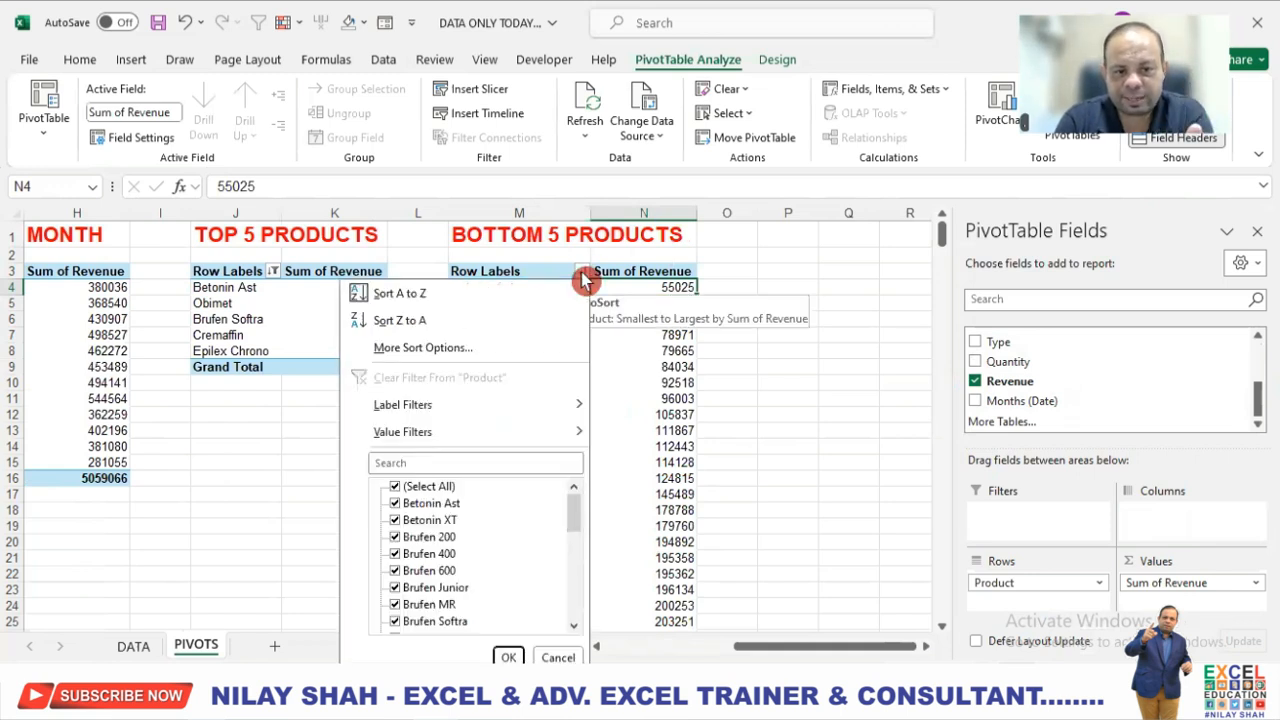
mouse_move(554, 437)
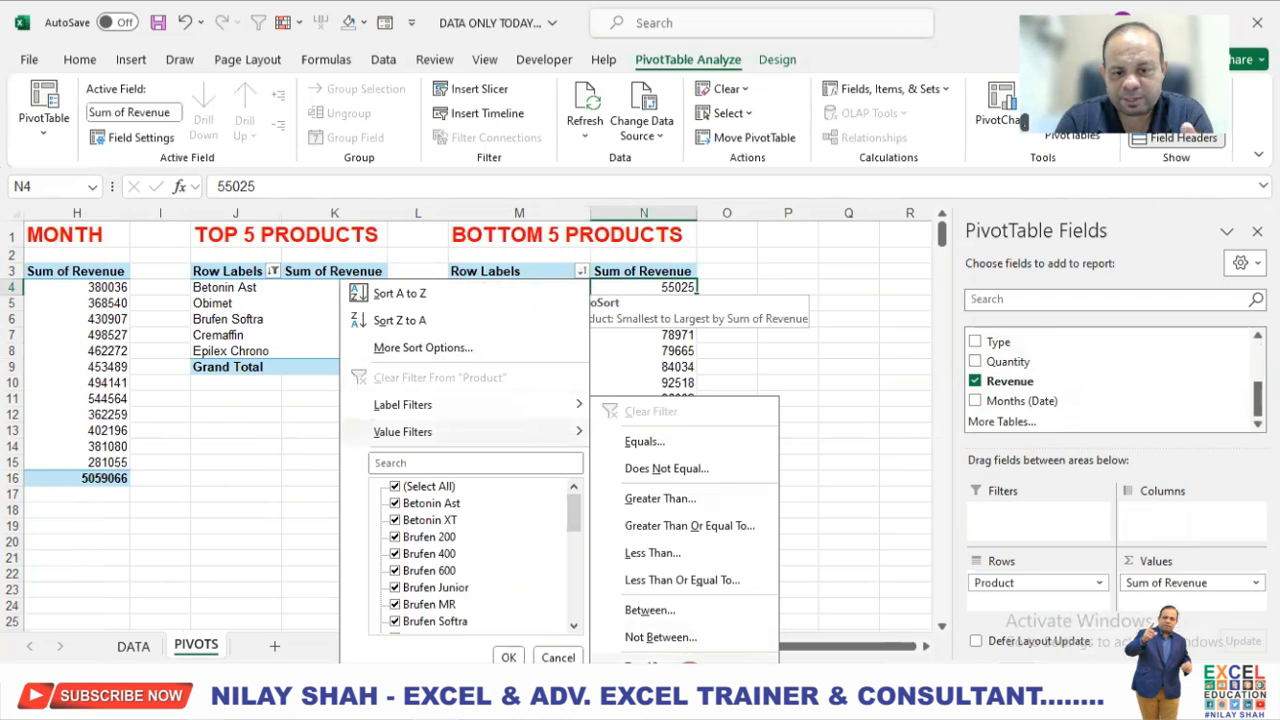
left_click(690, 664)
left_click(400, 370)
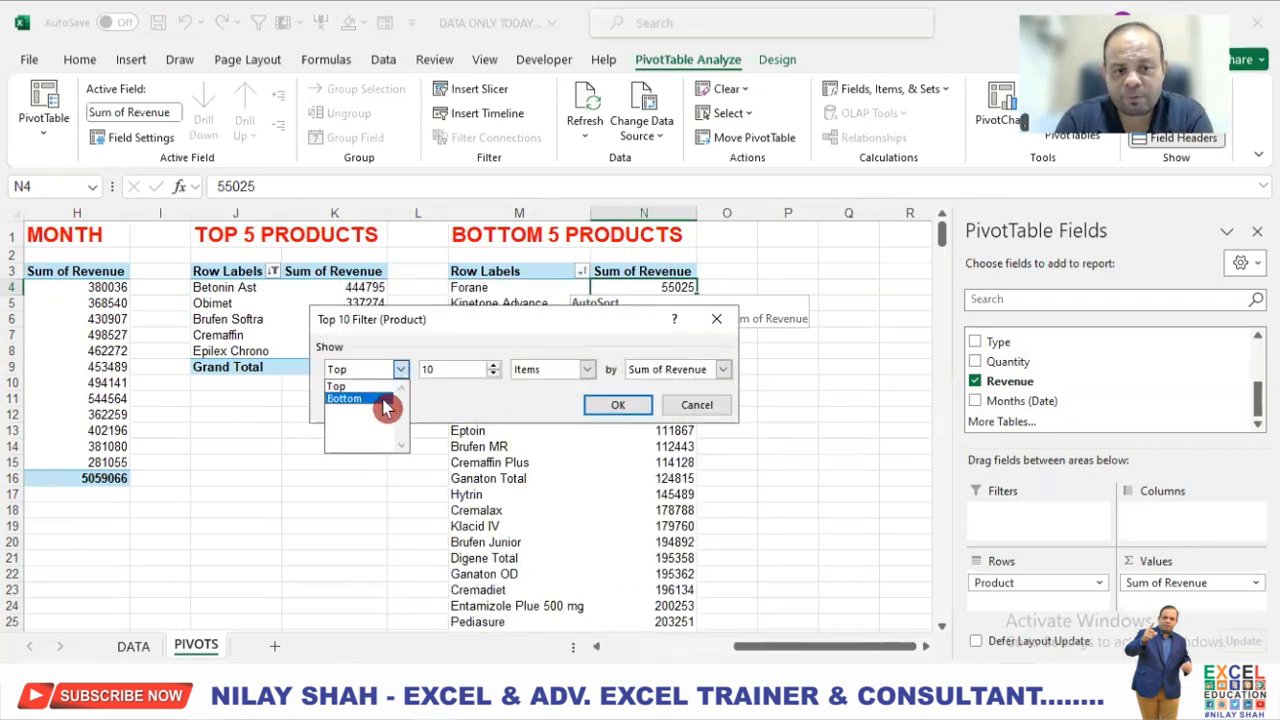
left_click(386, 400)
double_click(474, 370)
type("5")
left_click(614, 405)
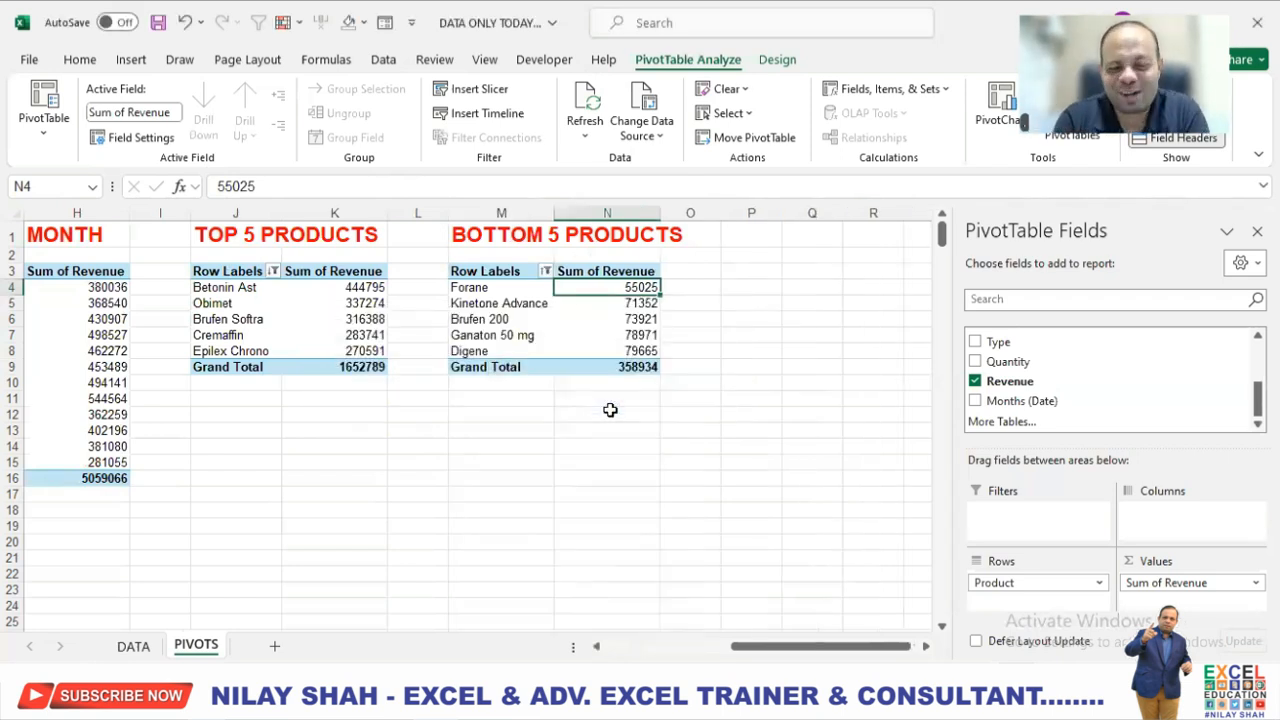
left_click(585, 476)
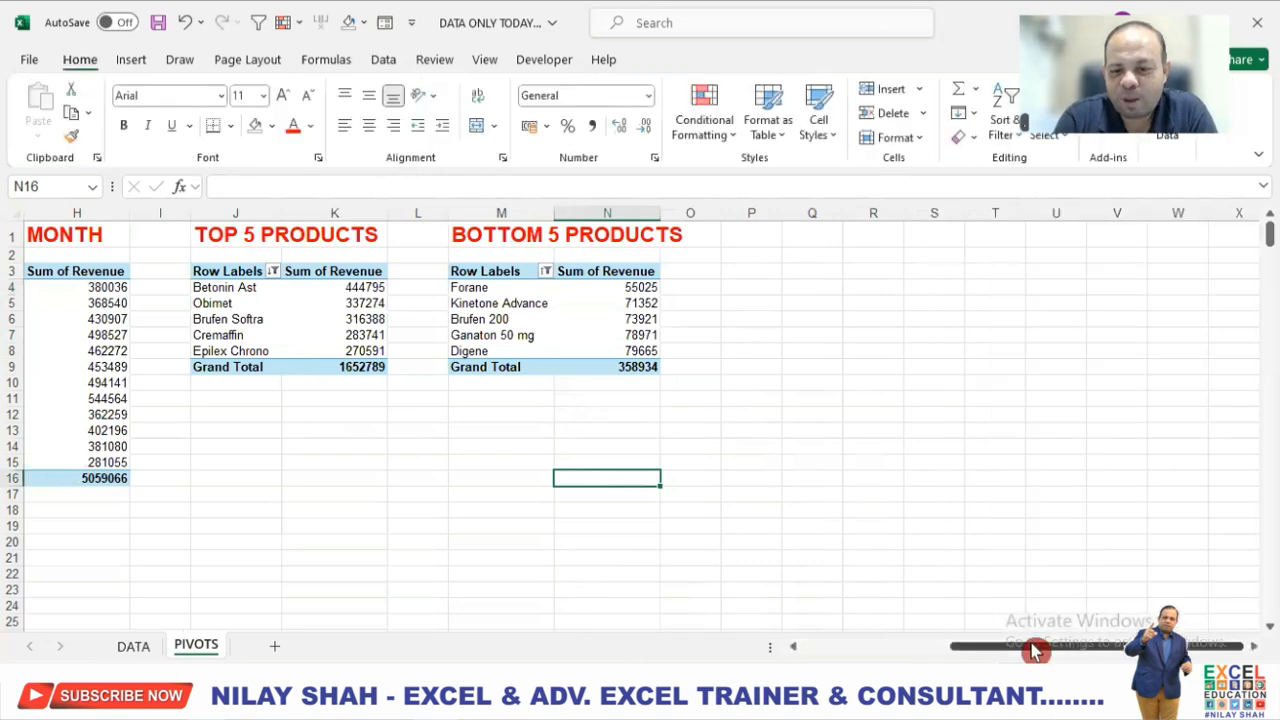
Check the names of the REGION and CLIENT TYPE PivotTables and name the PivotTable under the MONTH heading MON.
left_click_drag(1035, 651, 895, 648)
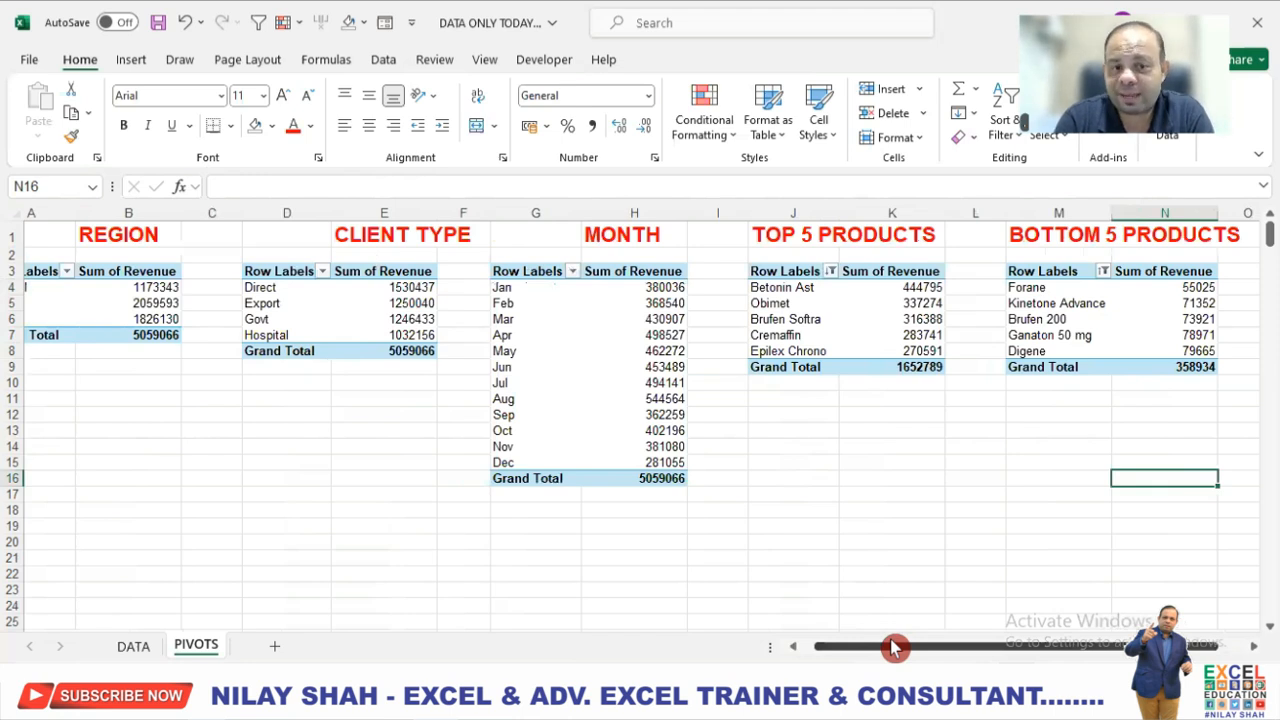
left_click(108, 300)
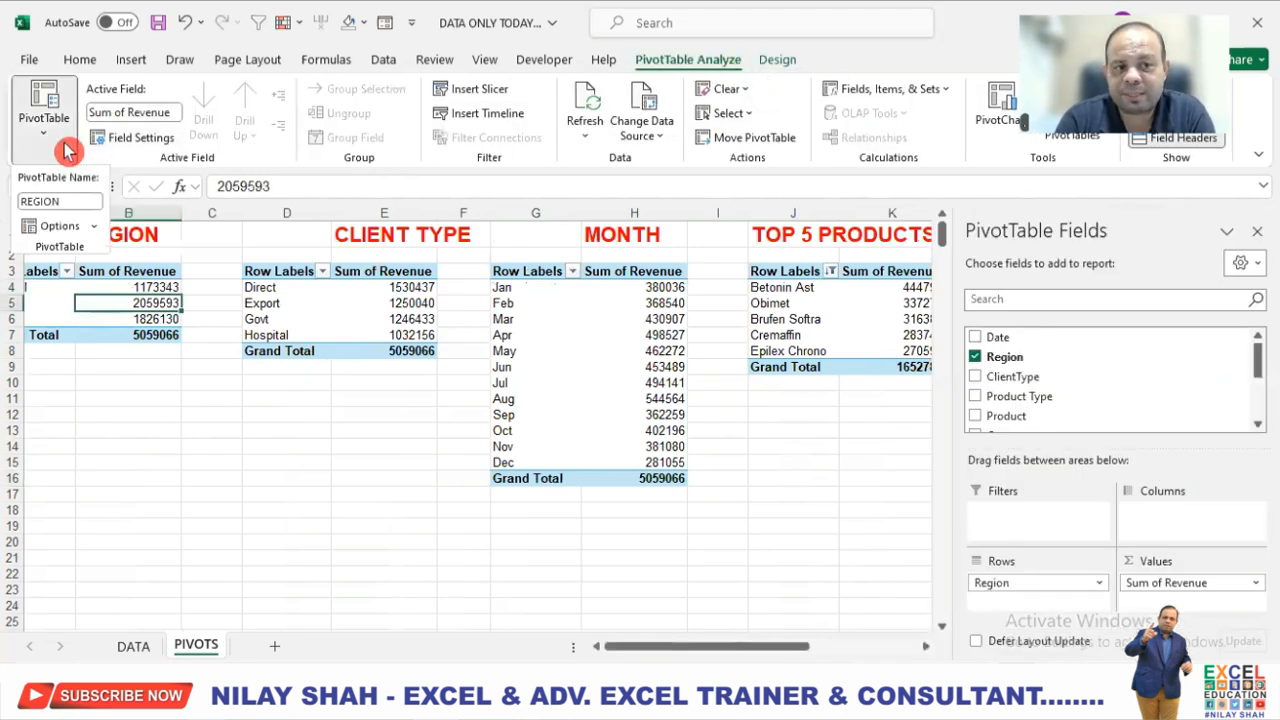
left_click(402, 303)
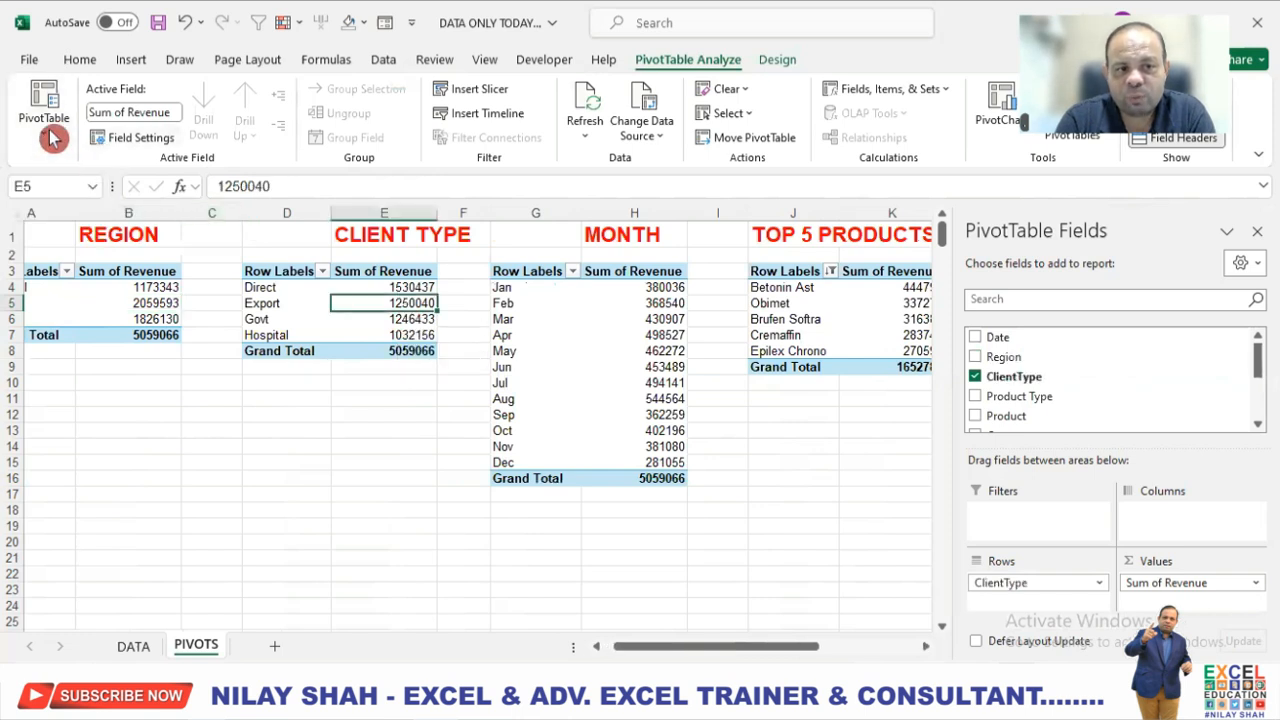
left_click(46, 136)
left_click(589, 289)
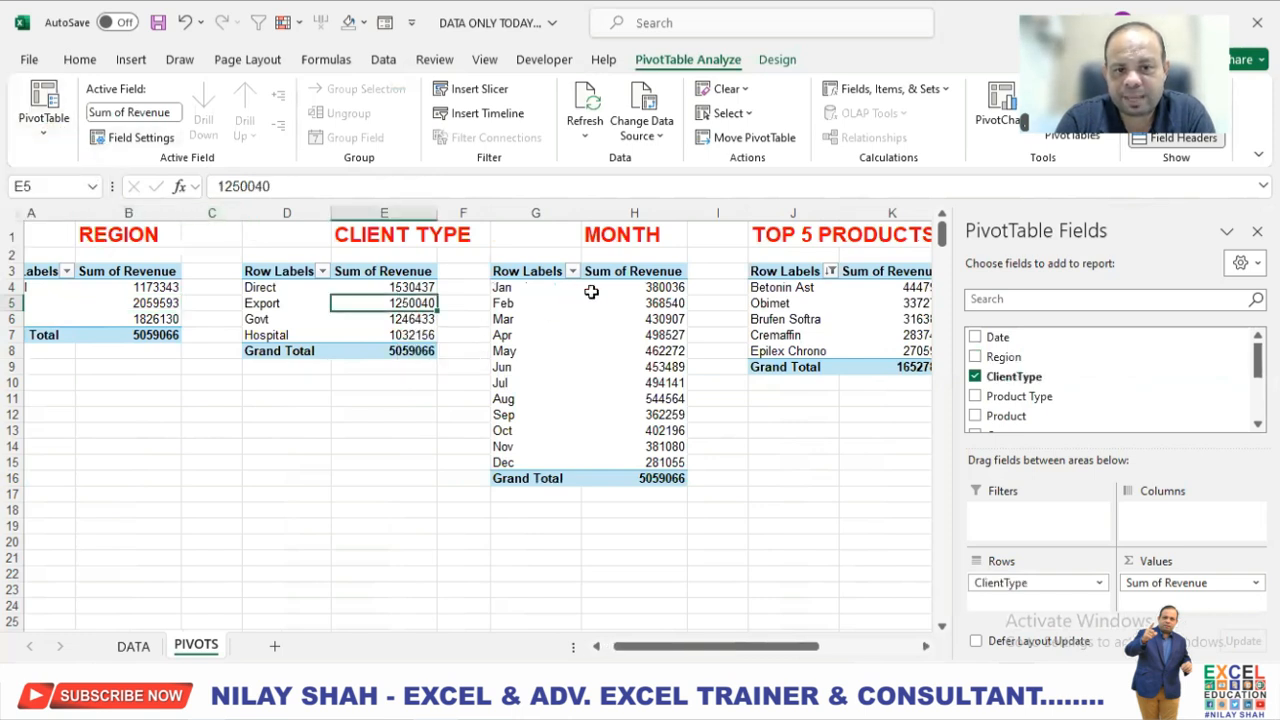
left_click(592, 287)
left_click(46, 136)
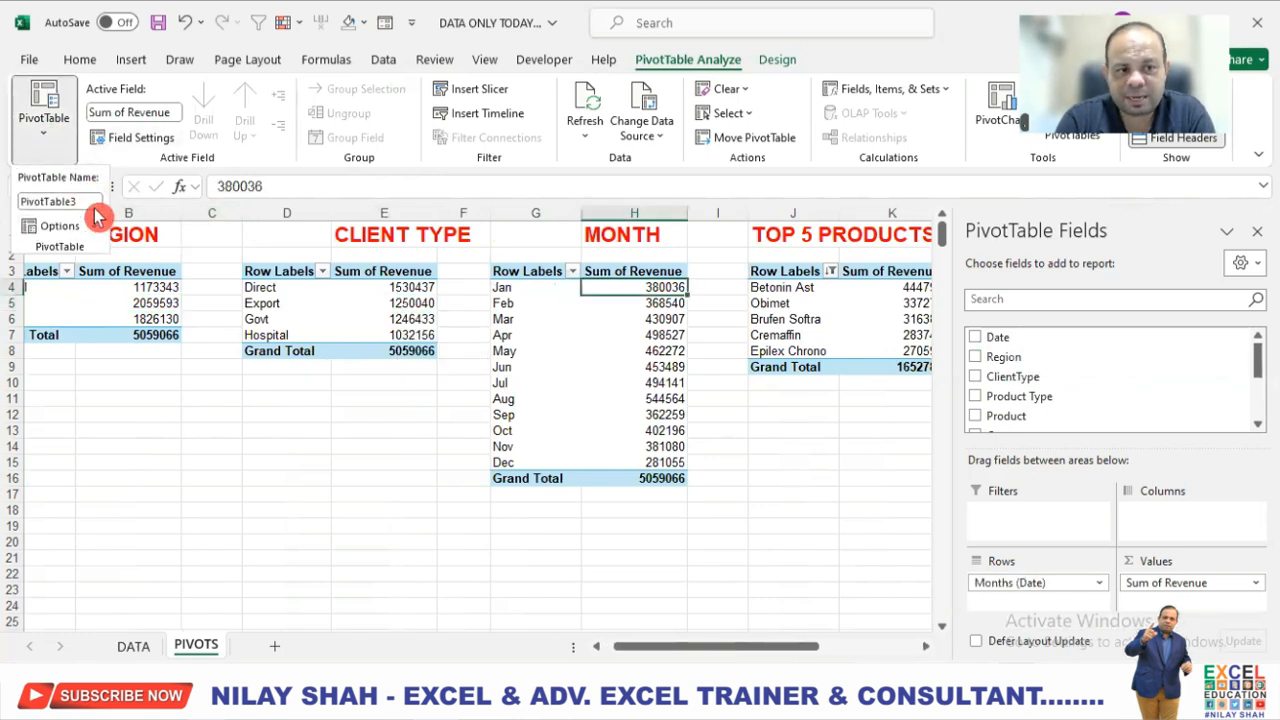
double_click(93, 203)
type("MON")
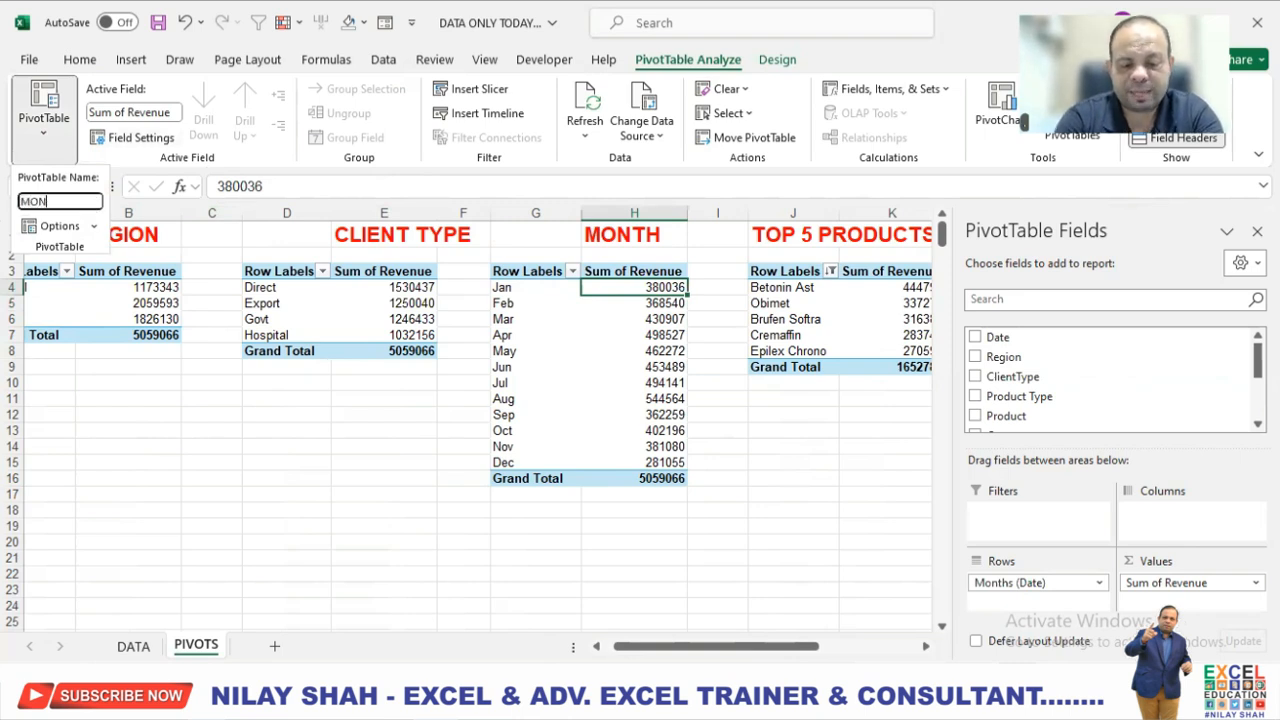
key("Return")
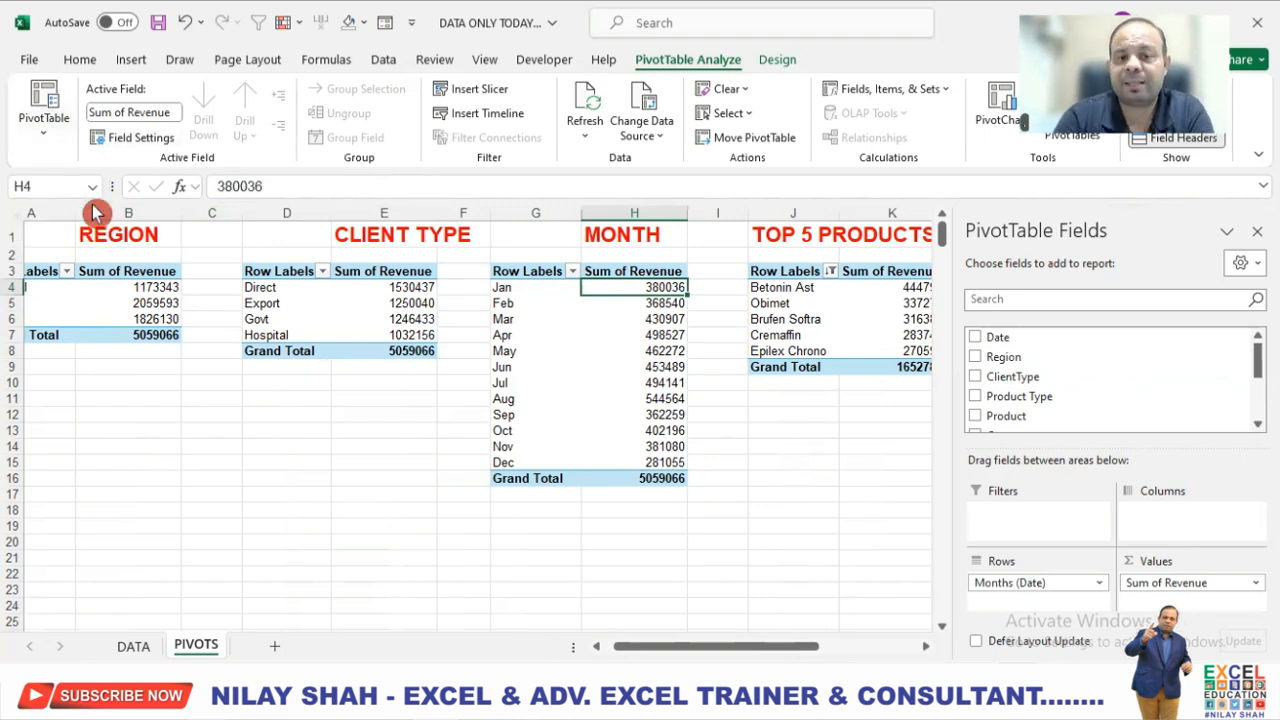
Name the PivotTable under the TOP 5 PRODUCTS heading TOP.
left_click(820, 289)
left_click(46, 136)
left_click(93, 199)
type("TOP")
key("Return")
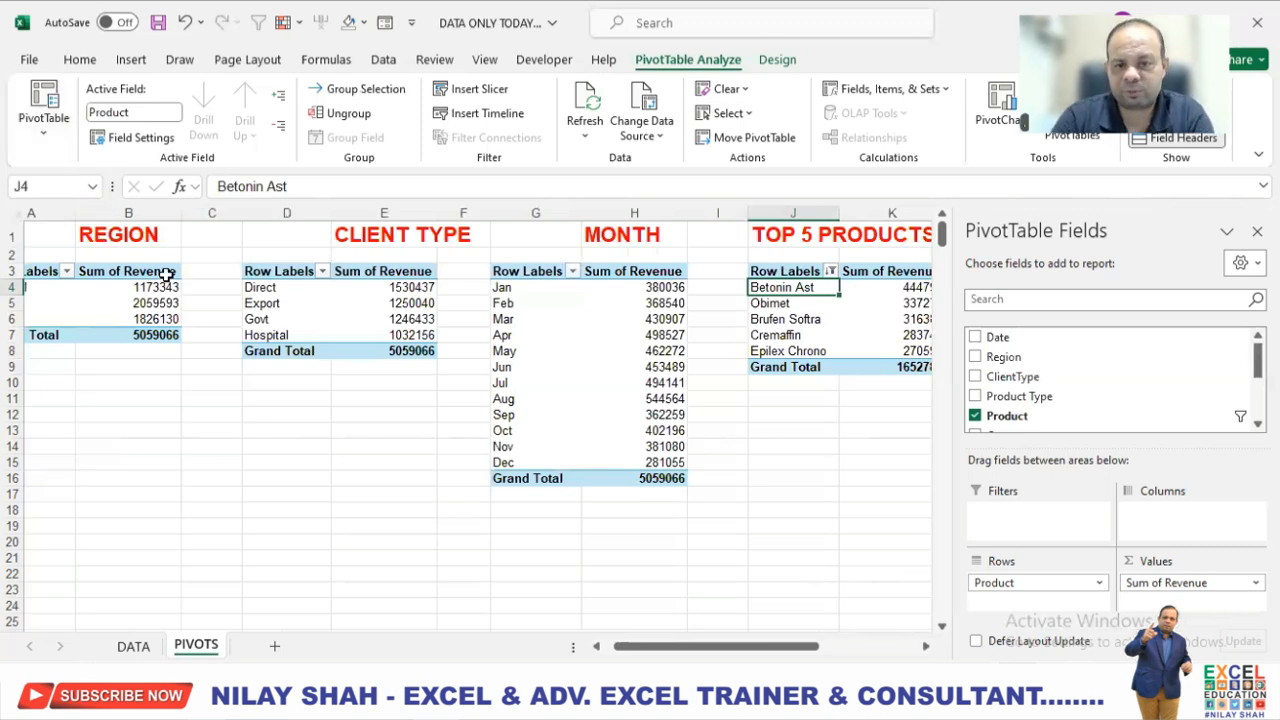
Name the PivotTable under the BOTTOM 5 PRODUCTS heading BOTTOM 5.
key("Right")
key("Right")
key("Right")
key("Right")
key("Right")
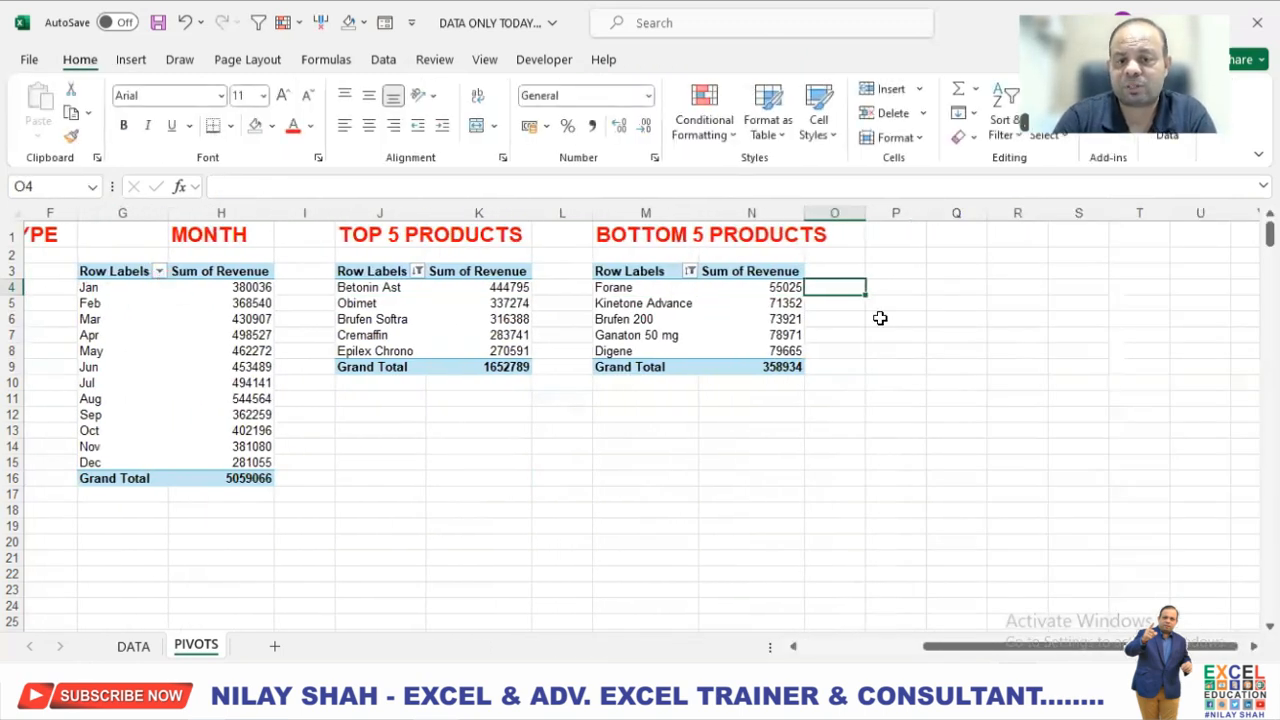
left_click(787, 287)
left_click(44, 105)
left_click(88, 198)
type("BOTTOM 5")
key("Return")
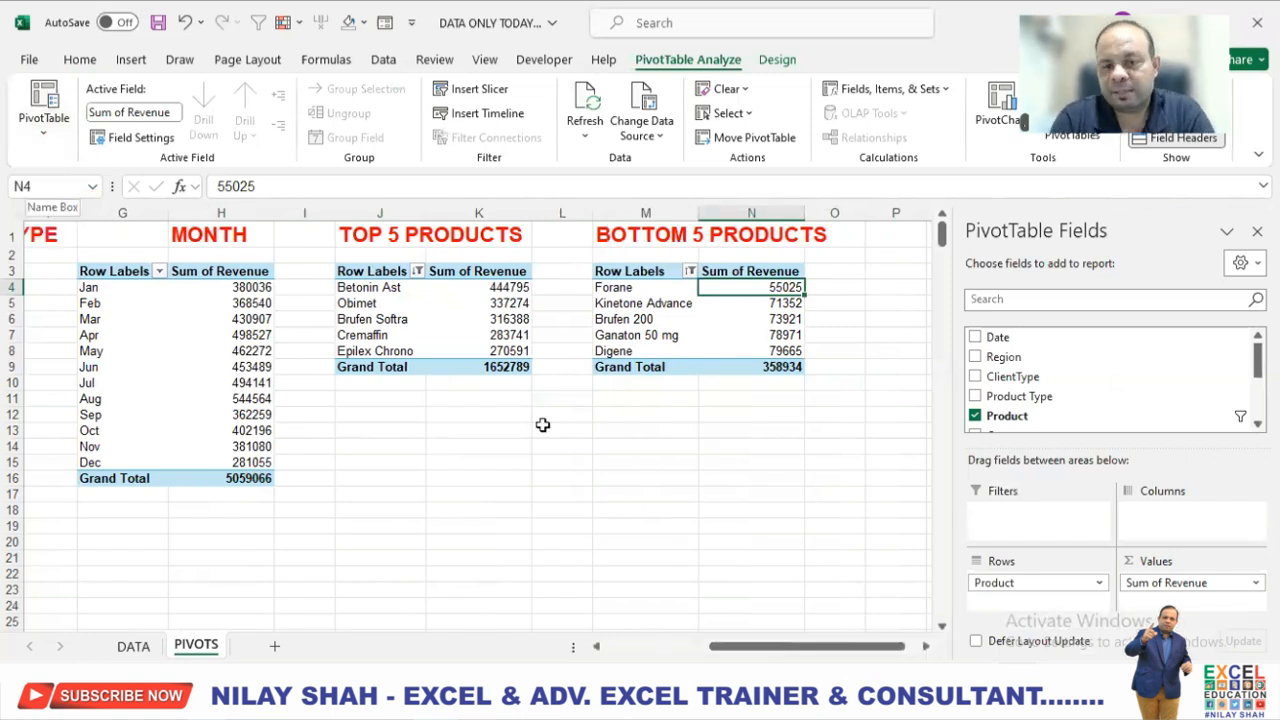
left_click(652, 510)
left_click_drag(977, 651, 857, 651)
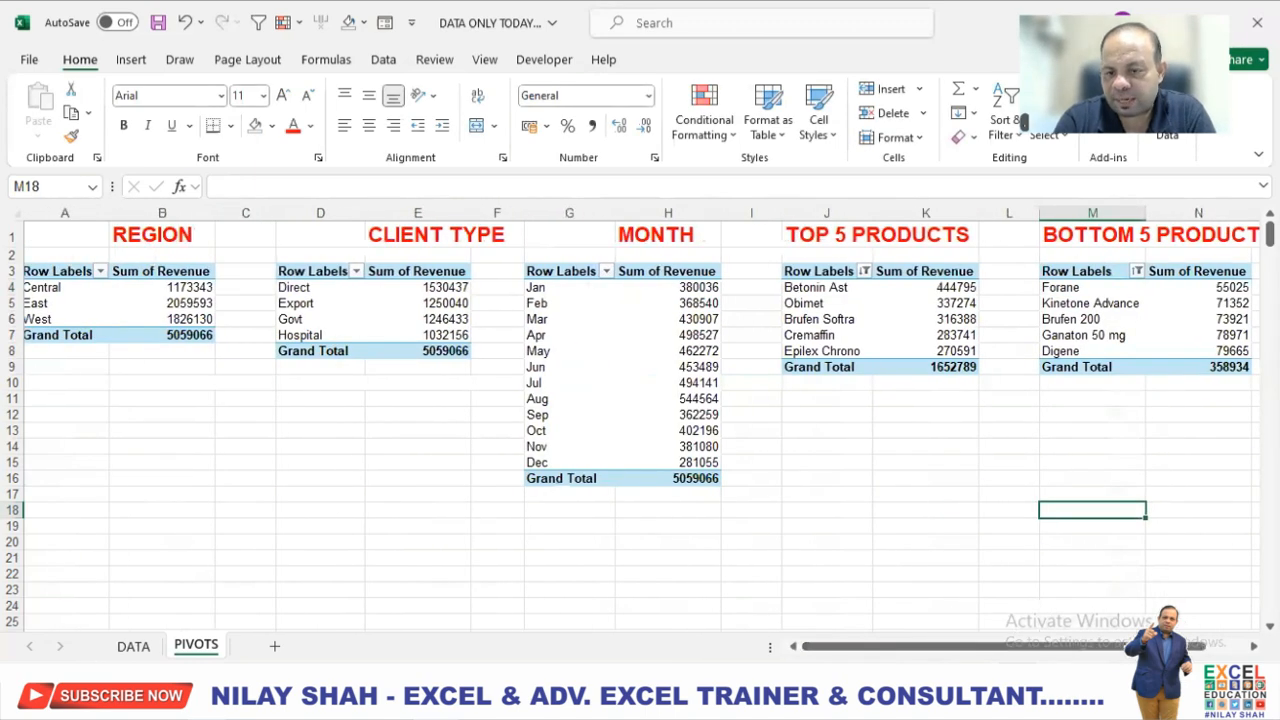
scroll(952, 367, "down", 1)
left_click_drag(1087, 648, 988, 640)
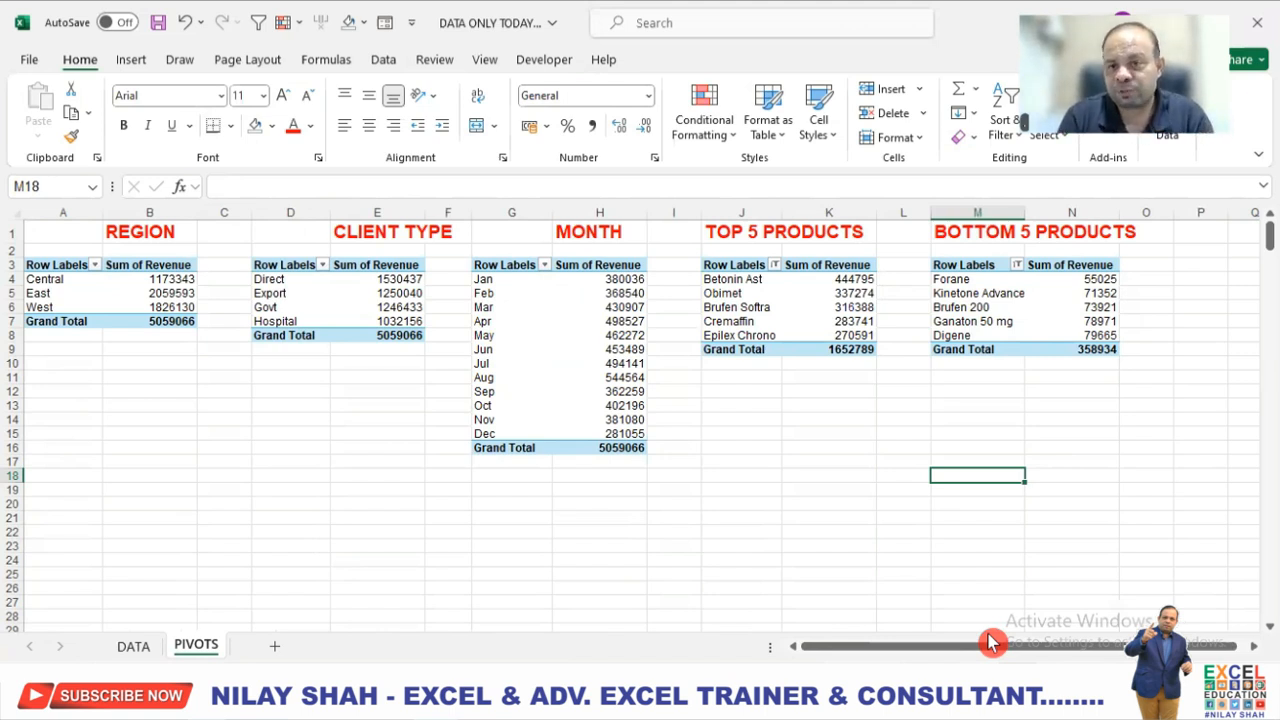
left_click(820, 565)
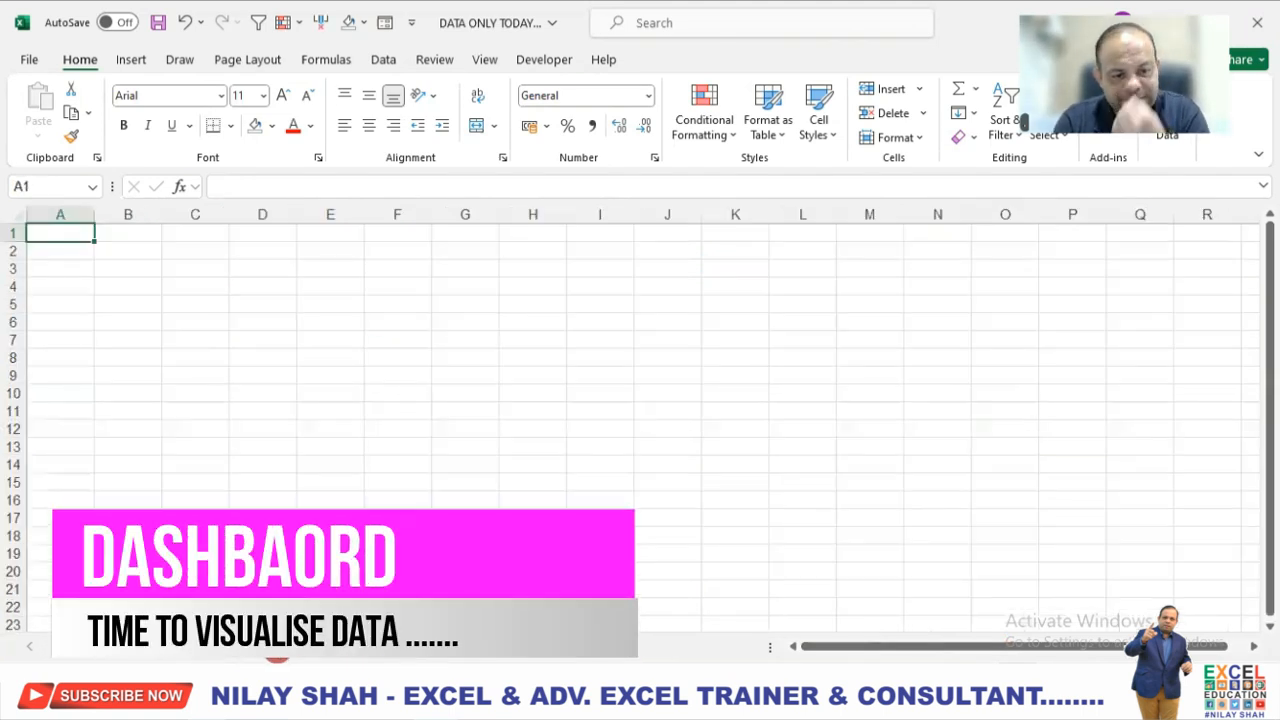
Rename the blank worksheet directly after the PIVOTS sheet as TOP VS BOTTOM.
right_click(272, 648)
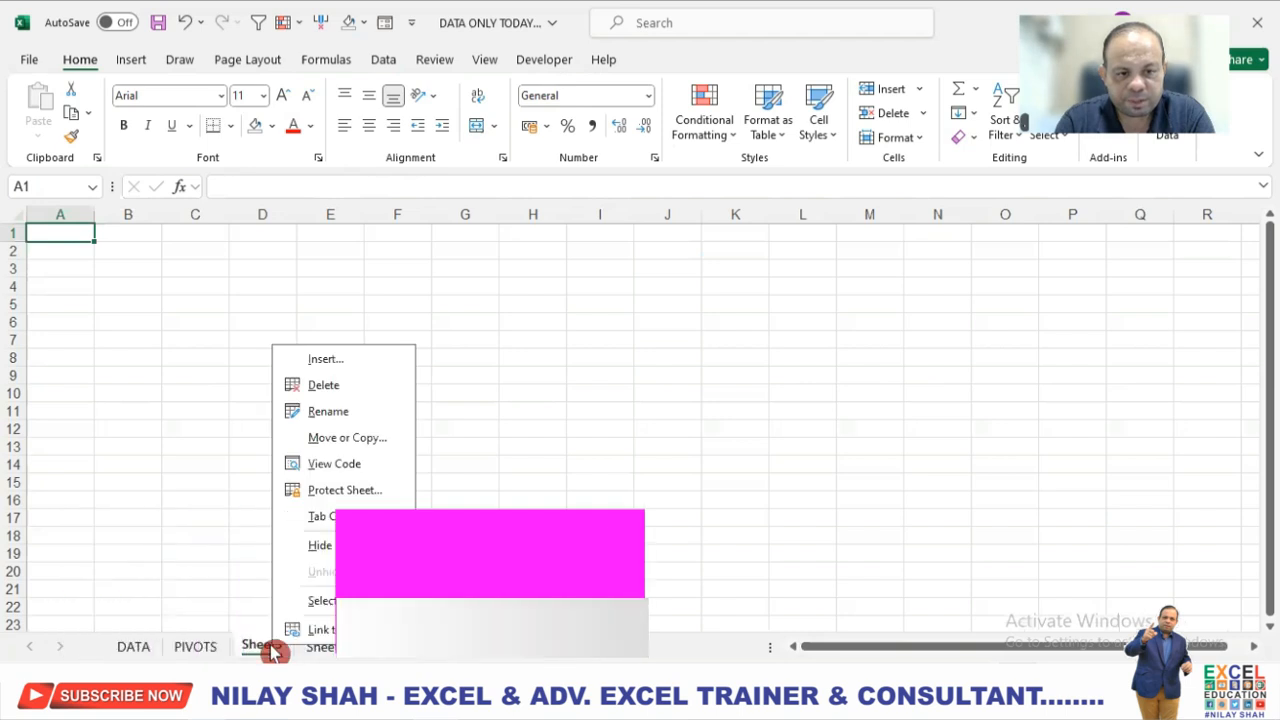
left_click(331, 410)
type("TO")
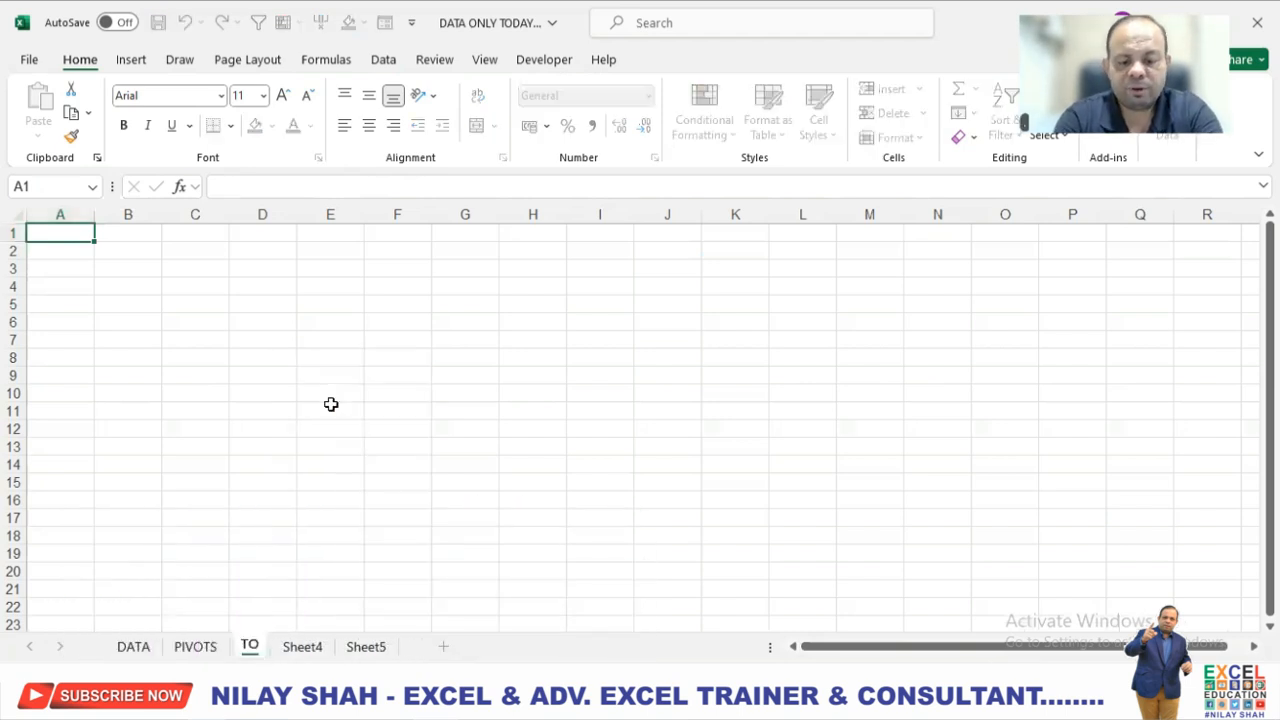
type("P VS BOTTOM")
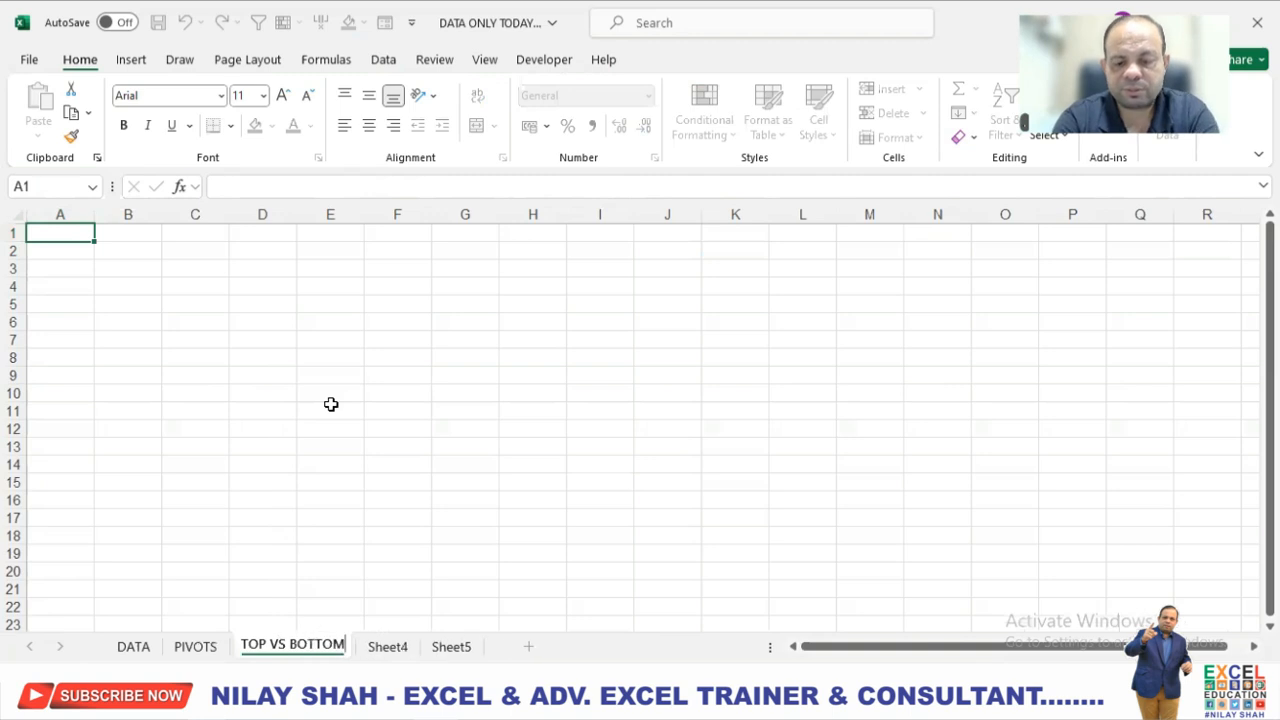
key("Return")
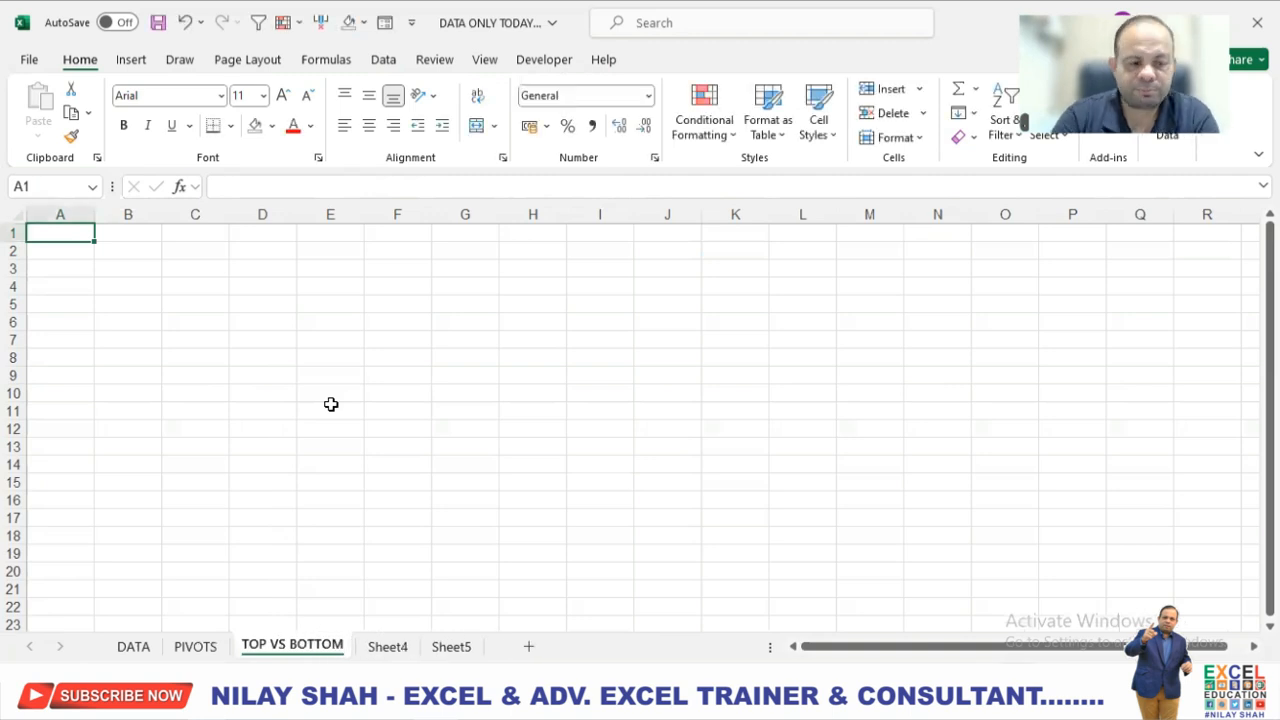
Rename the blank worksheet Sheet4 as ANALYSIS.
right_click(388, 646)
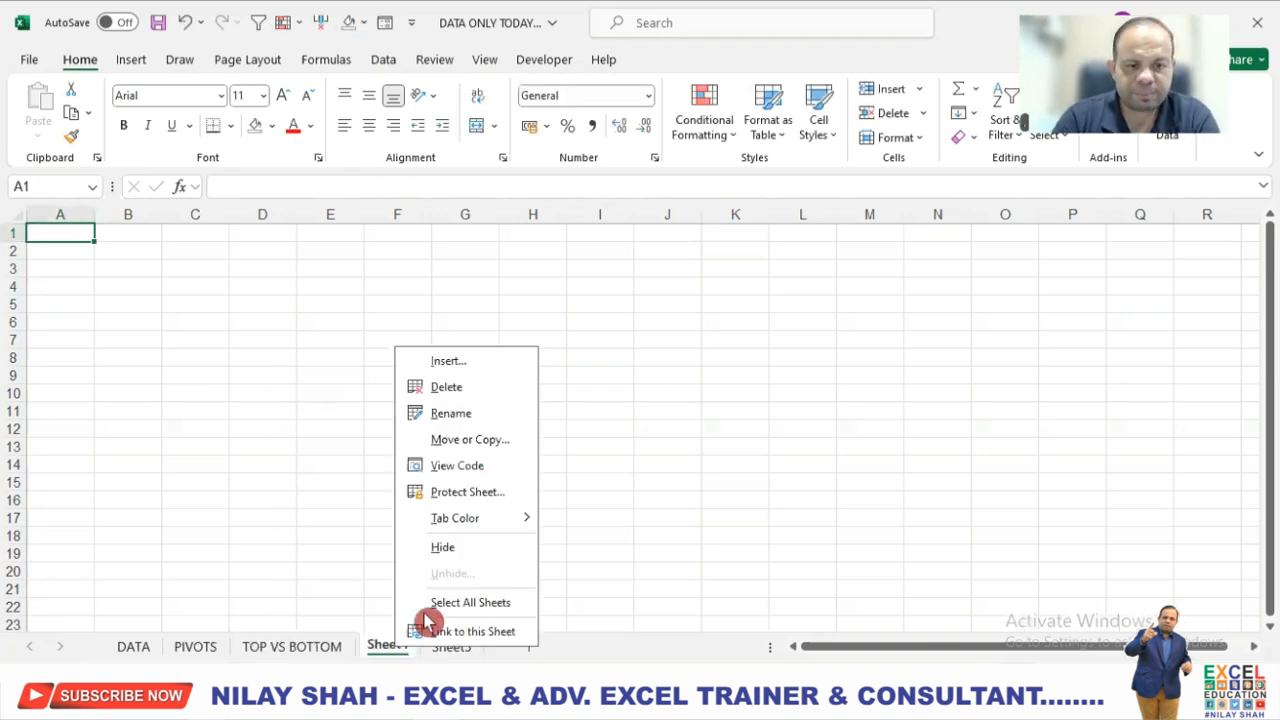
left_click(497, 416)
type("ANA")
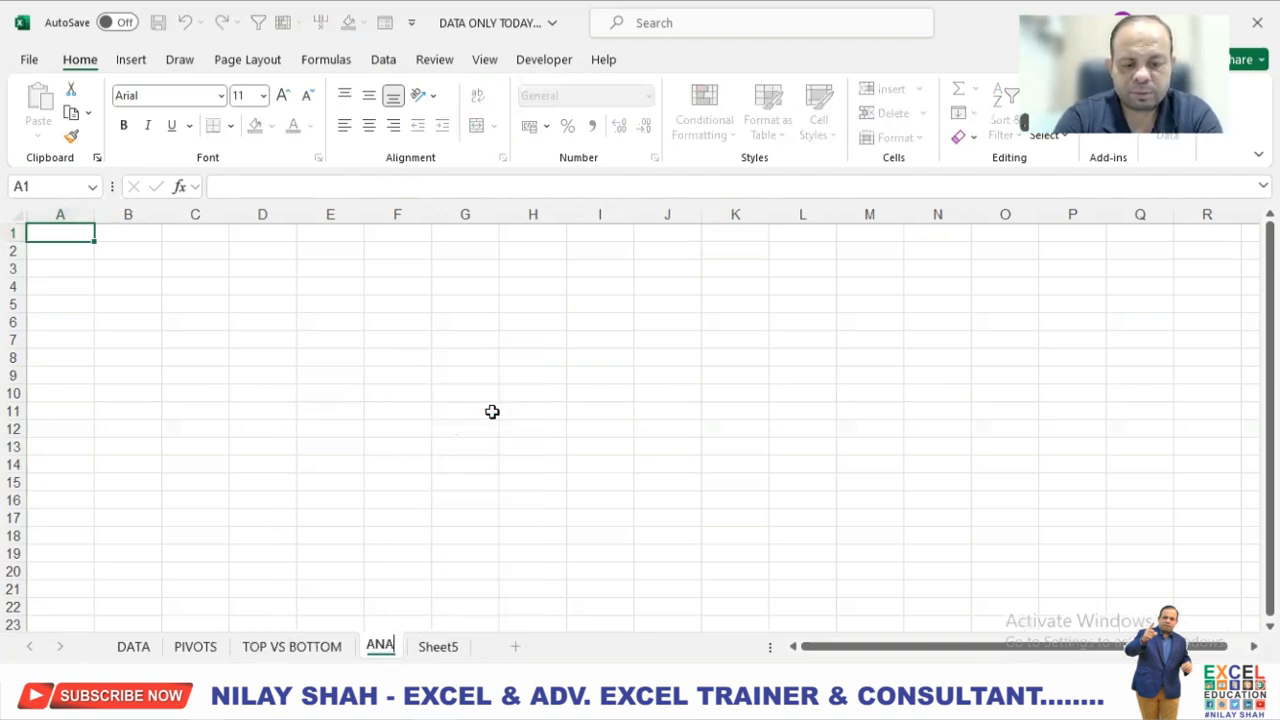
type("LYSIS")
key("Return")
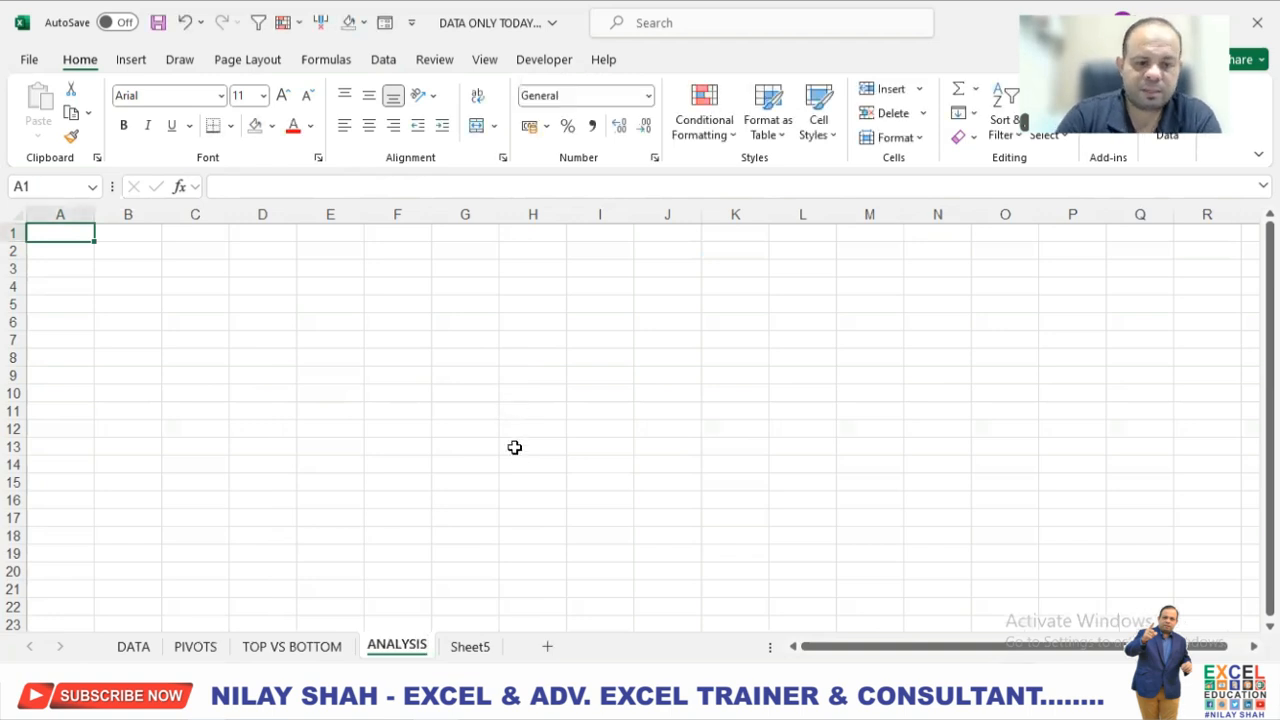
Rename the blank worksheet Sheet5 as MONTH.
right_click(476, 648)
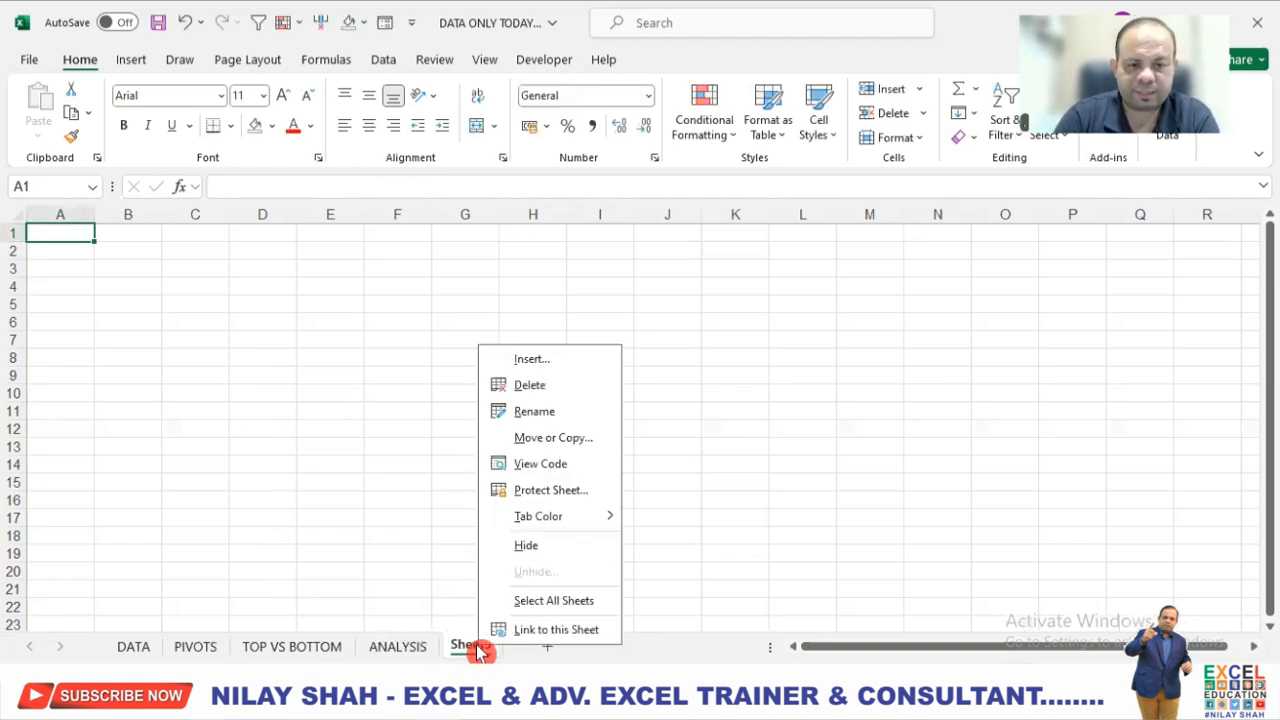
left_click(569, 416)
type("MONTH")
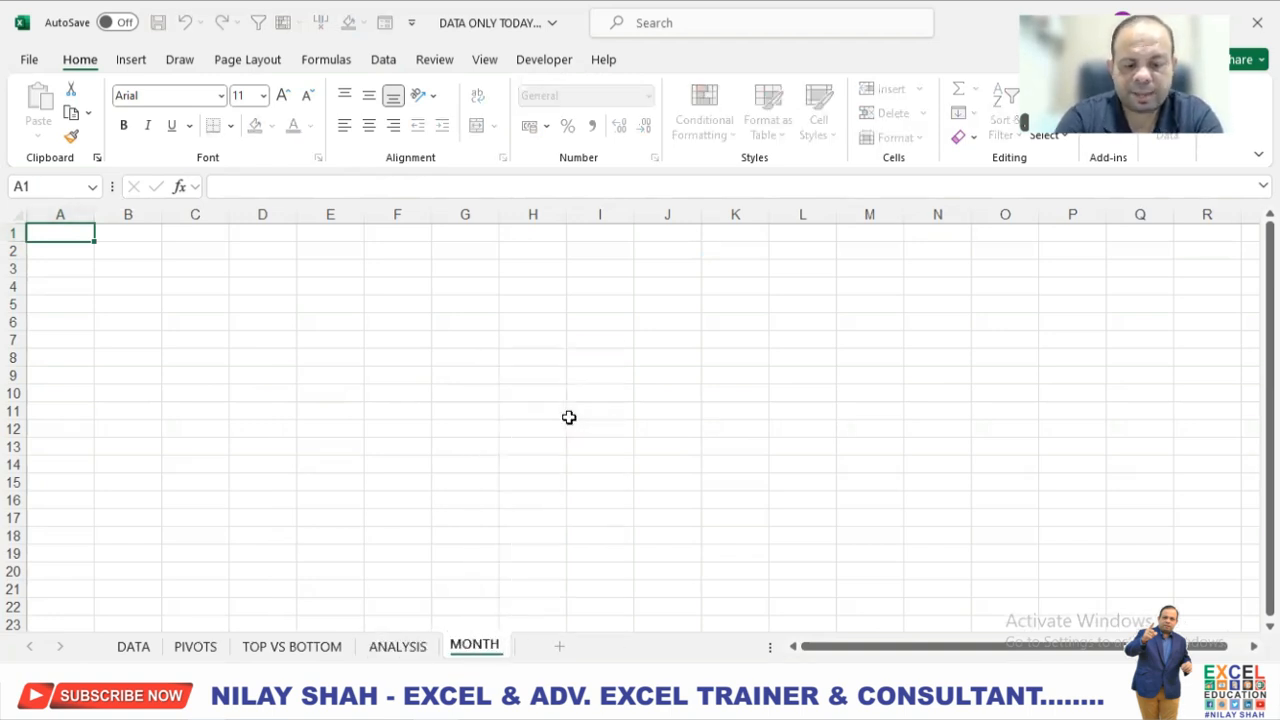
key("Return")
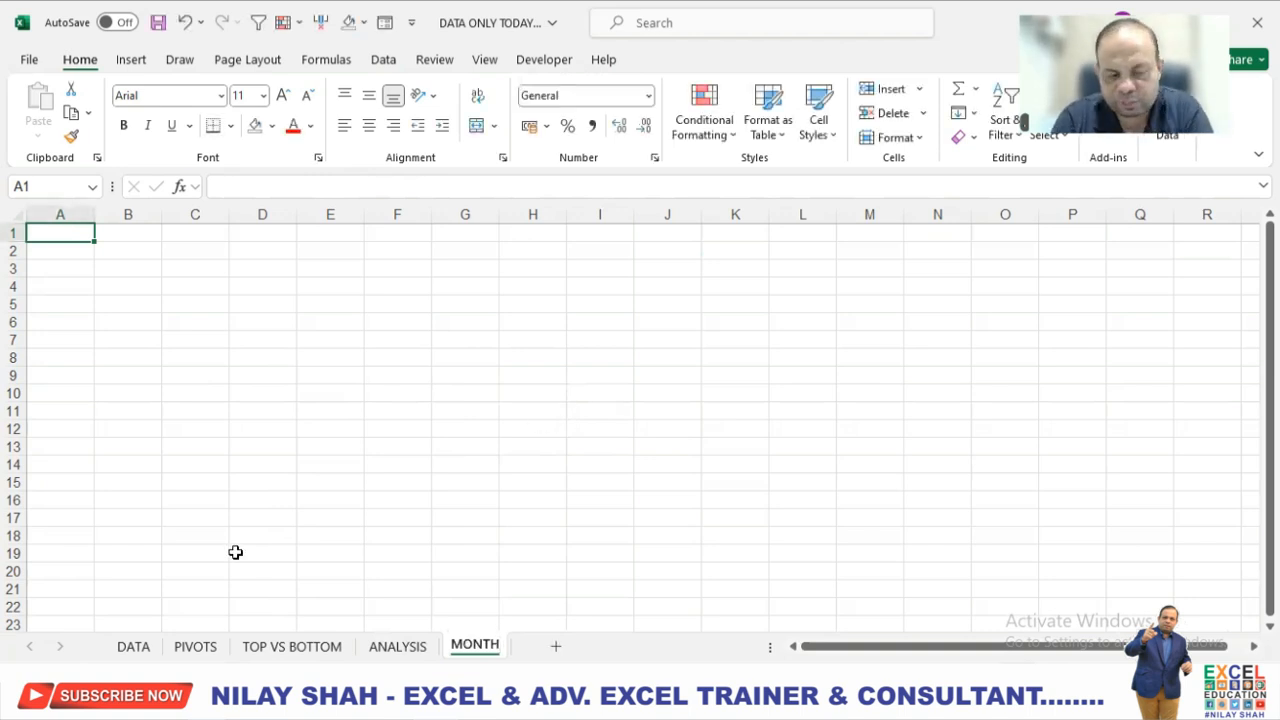
left_click(298, 505)
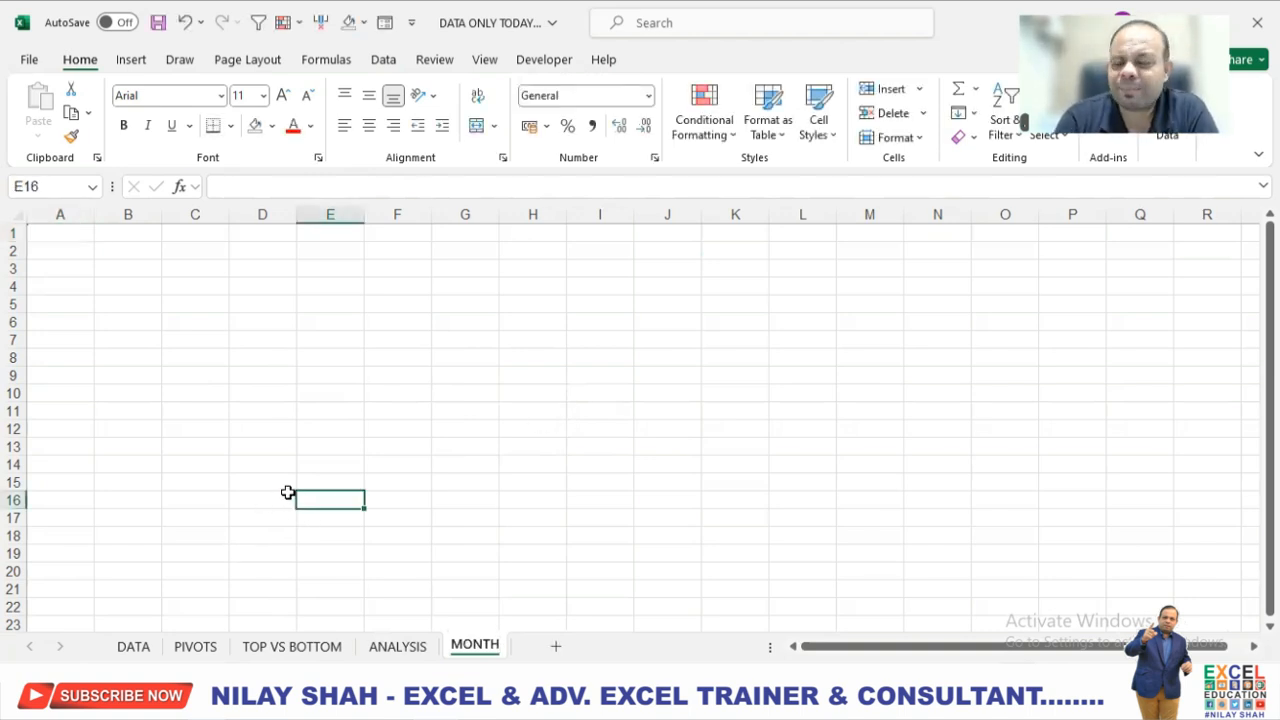
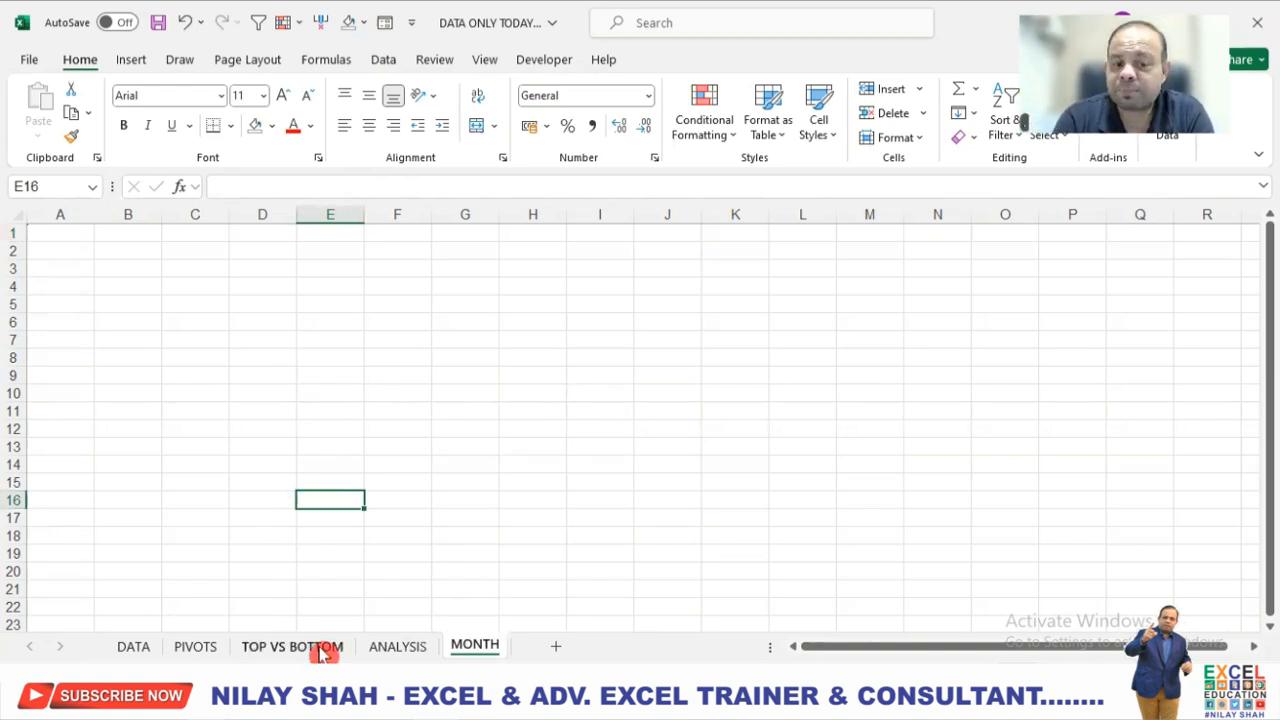
Fill the entire TOP VS BOTTOM sheet with the light blue theme shade.
left_click(325, 649)
left_click(424, 481)
key("ctrl+a")
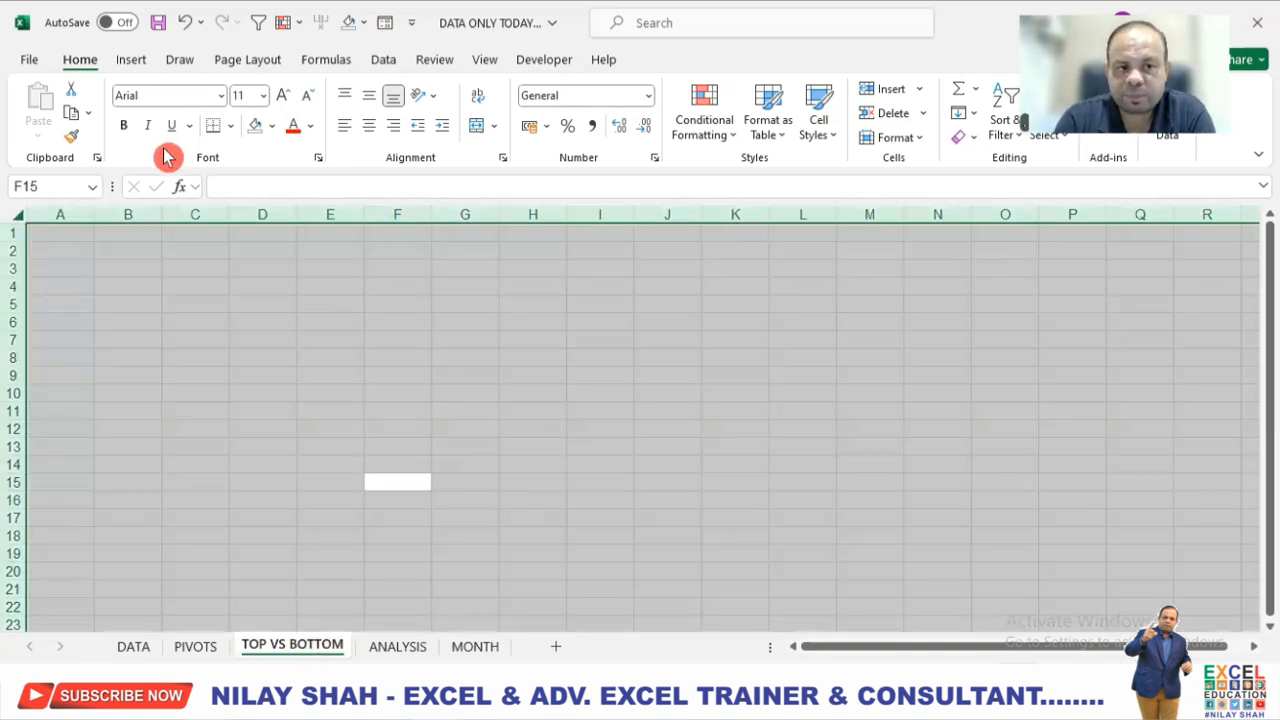
left_click(272, 126)
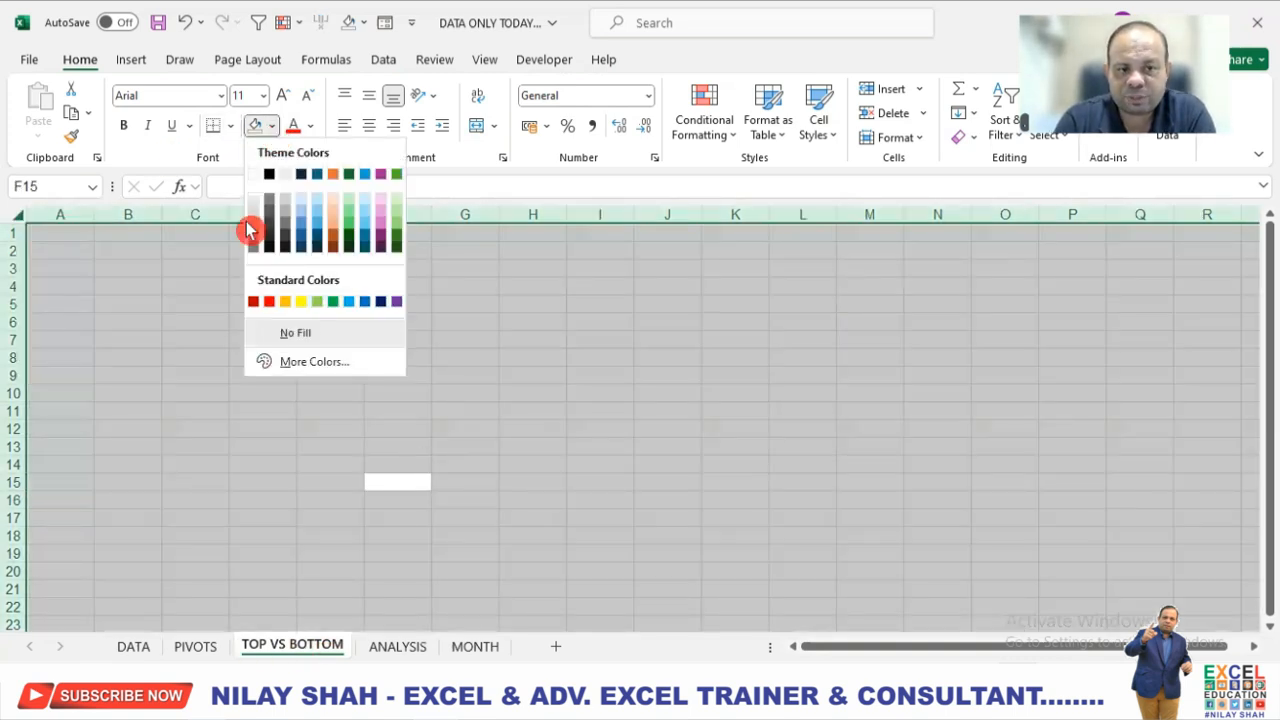
left_click(308, 222)
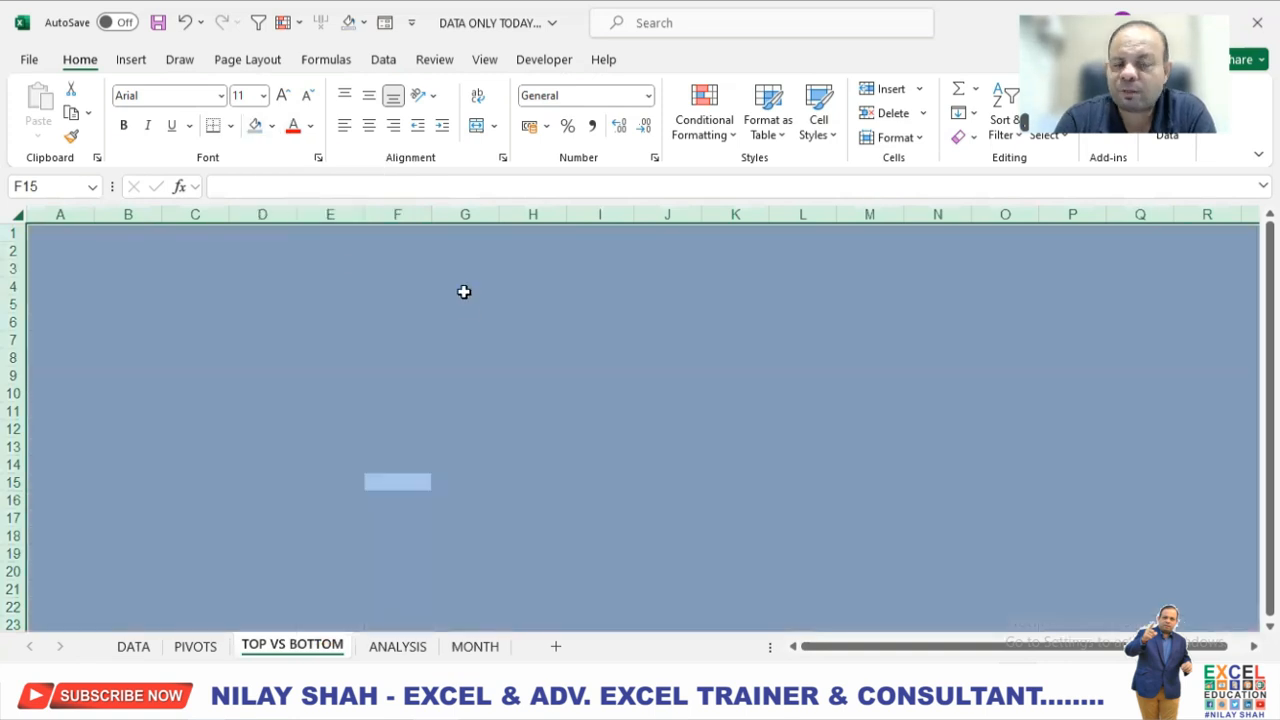
left_click(163, 270)
Fill rows 1 to 9 of the TOP VS BOTTOM sheet with dark blue as a header band.
left_click_drag(12, 232, 15, 375)
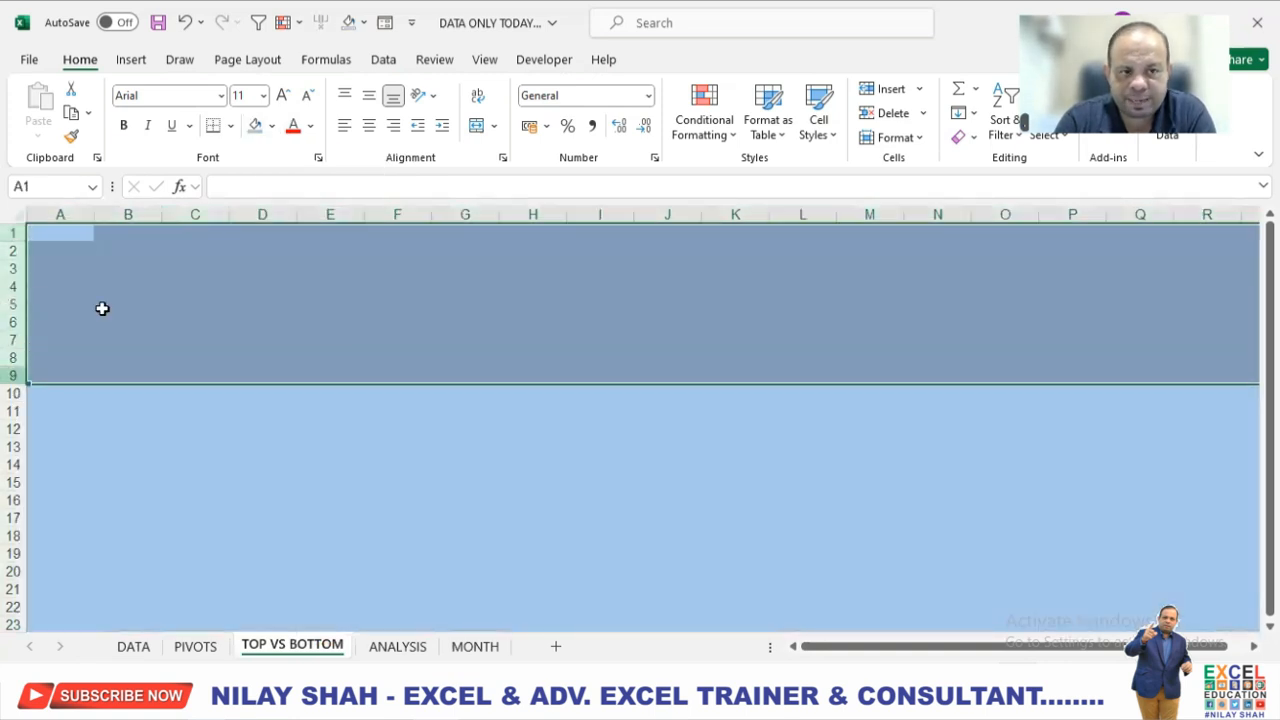
left_click(273, 128)
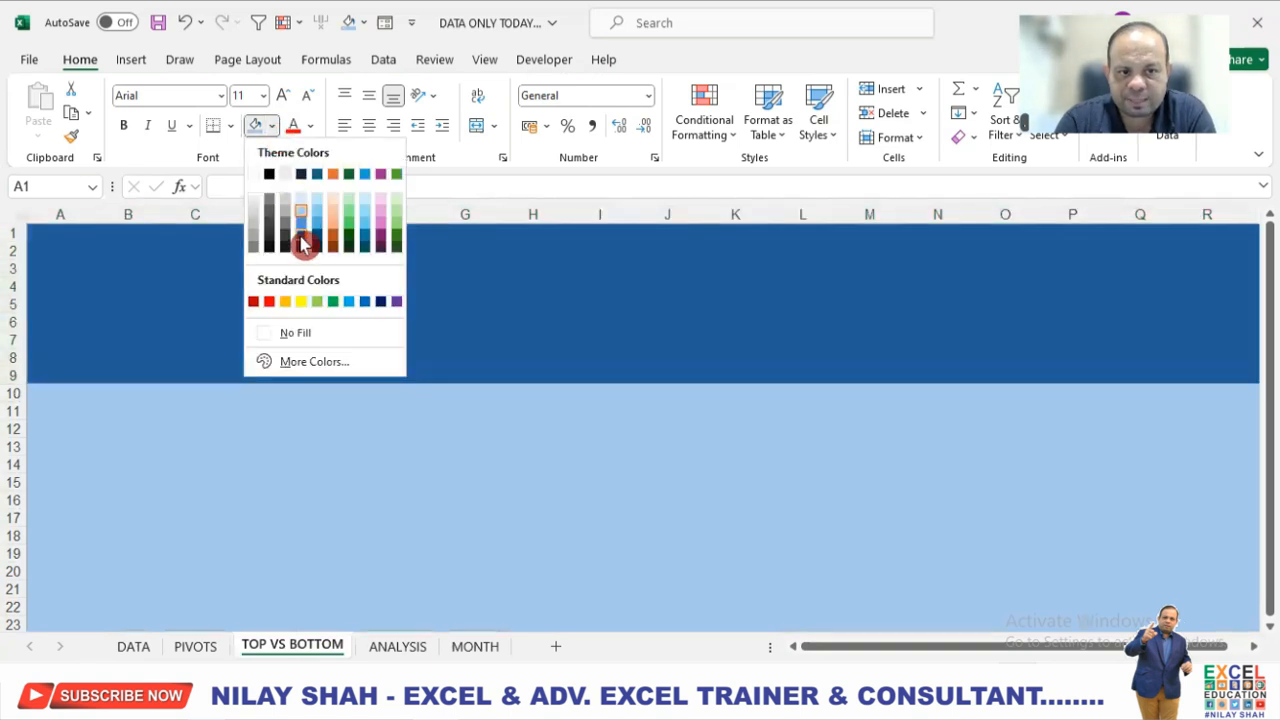
left_click(301, 244)
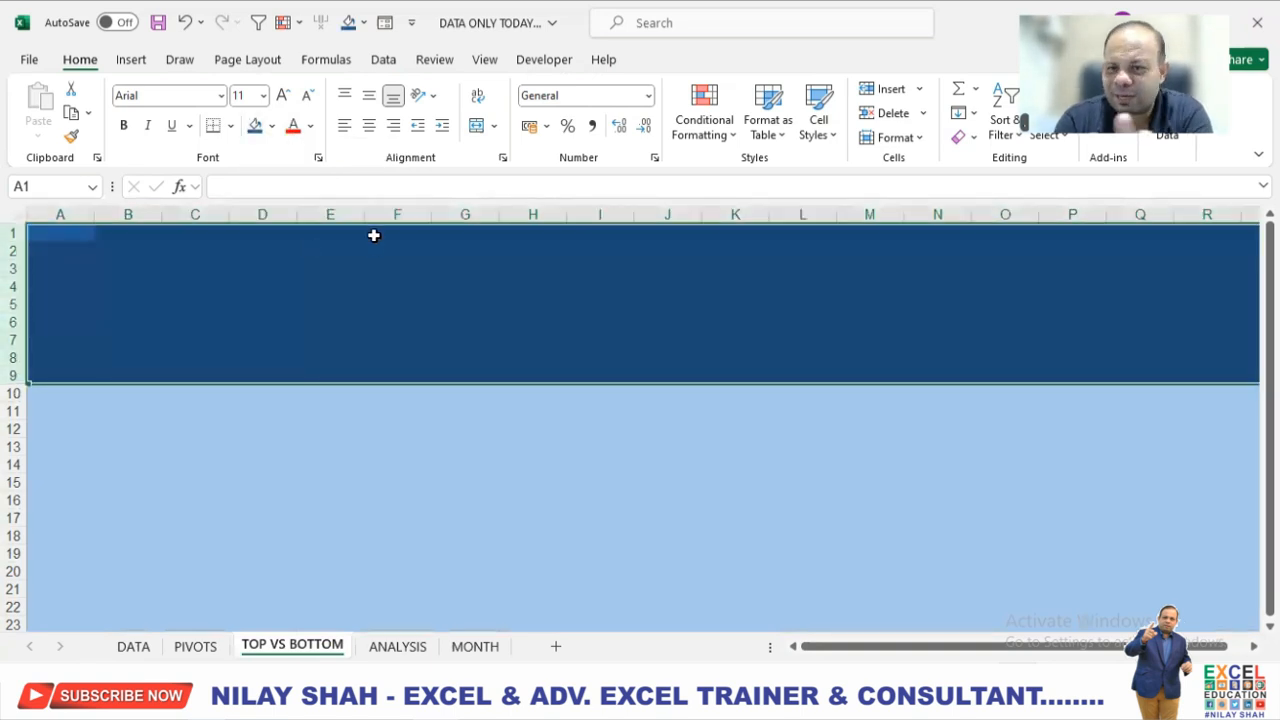
left_click(378, 417)
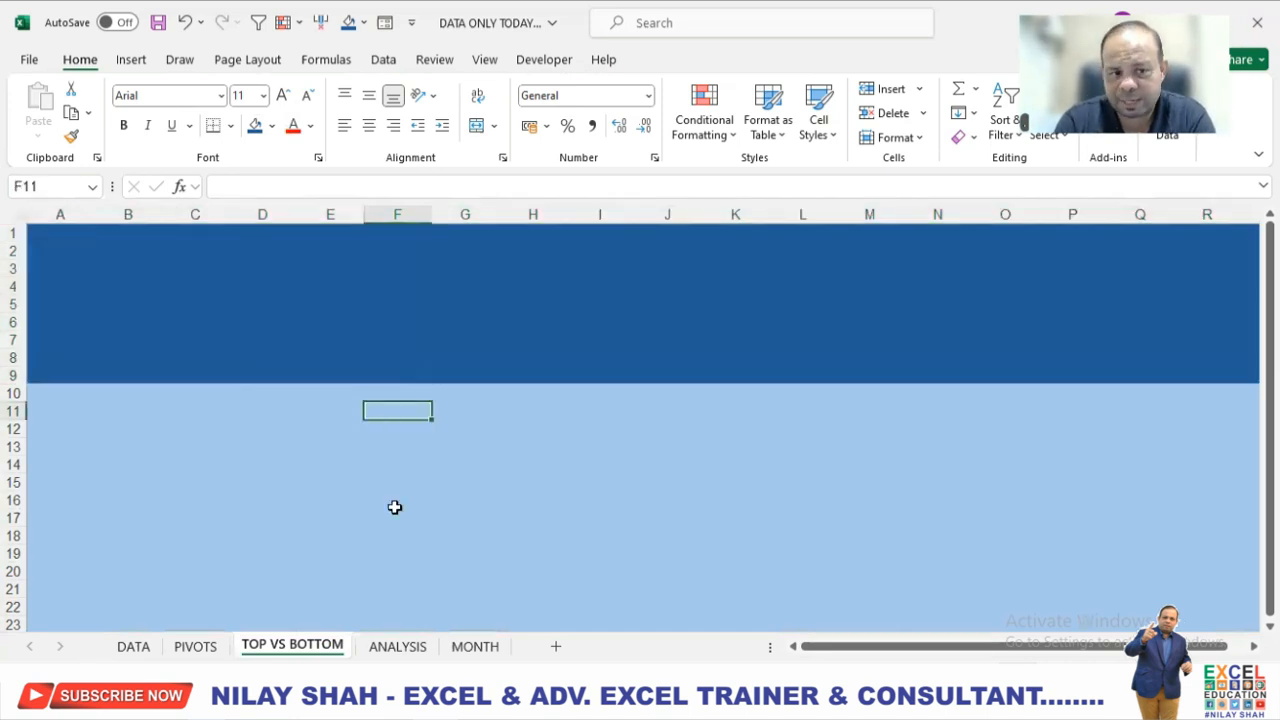
Apply the dark blue fill to rows 1 to 9 of the ANALYSIS sheet.
left_click(396, 647)
left_click_drag(12, 232, 29, 377)
left_click(256, 125)
left_click(265, 404)
Fill the entire ANALYSIS sheet with the light blue theme shade.
key("ctrl+a")
left_click(272, 126)
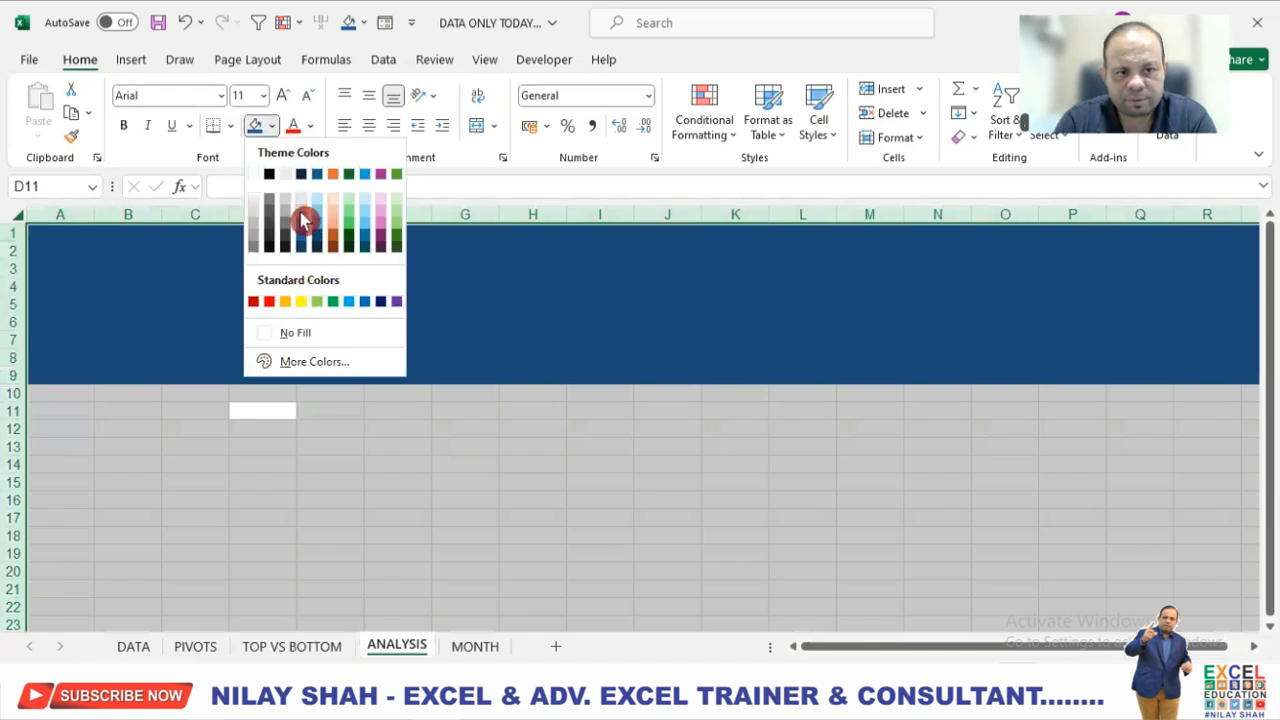
left_click(304, 221)
left_click(412, 463)
left_click(330, 650)
left_click(330, 517)
left_click(272, 126)
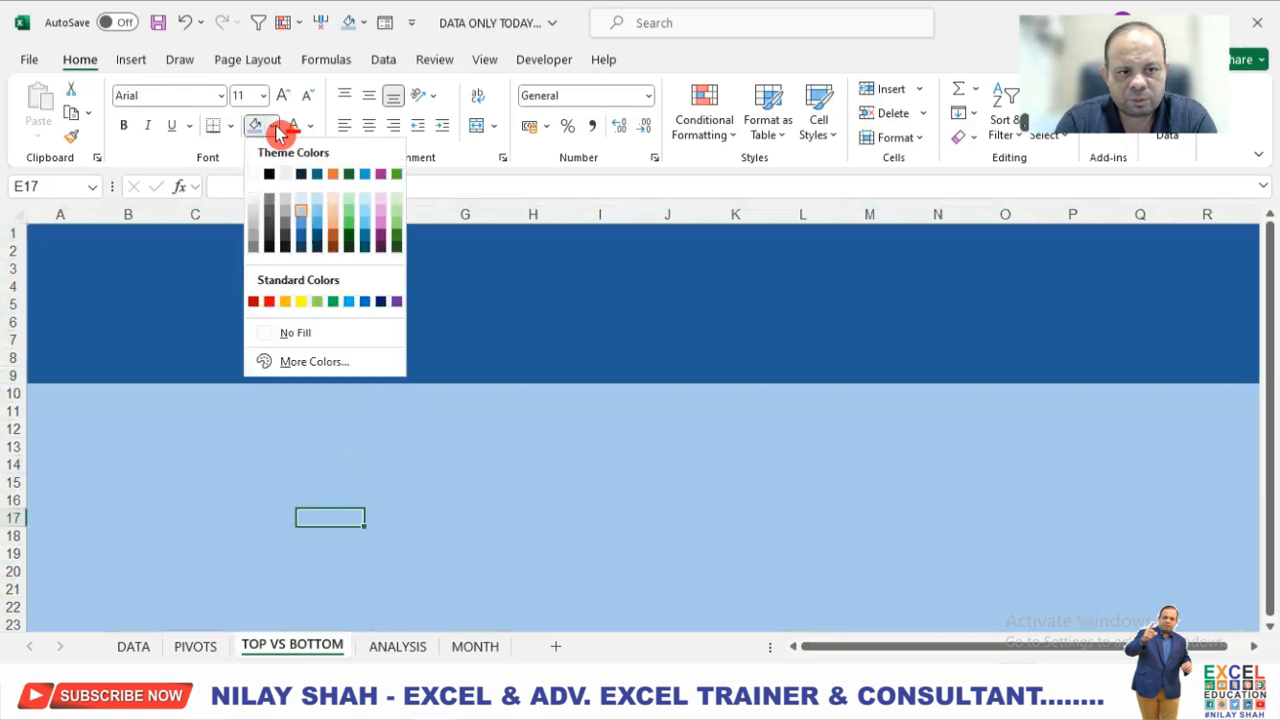
key("Escape")
Fill rows 1 to 9 of the ANALYSIS sheet with dark blue as a header band.
left_click(412, 646)
left_click_drag(13, 233, 18, 376)
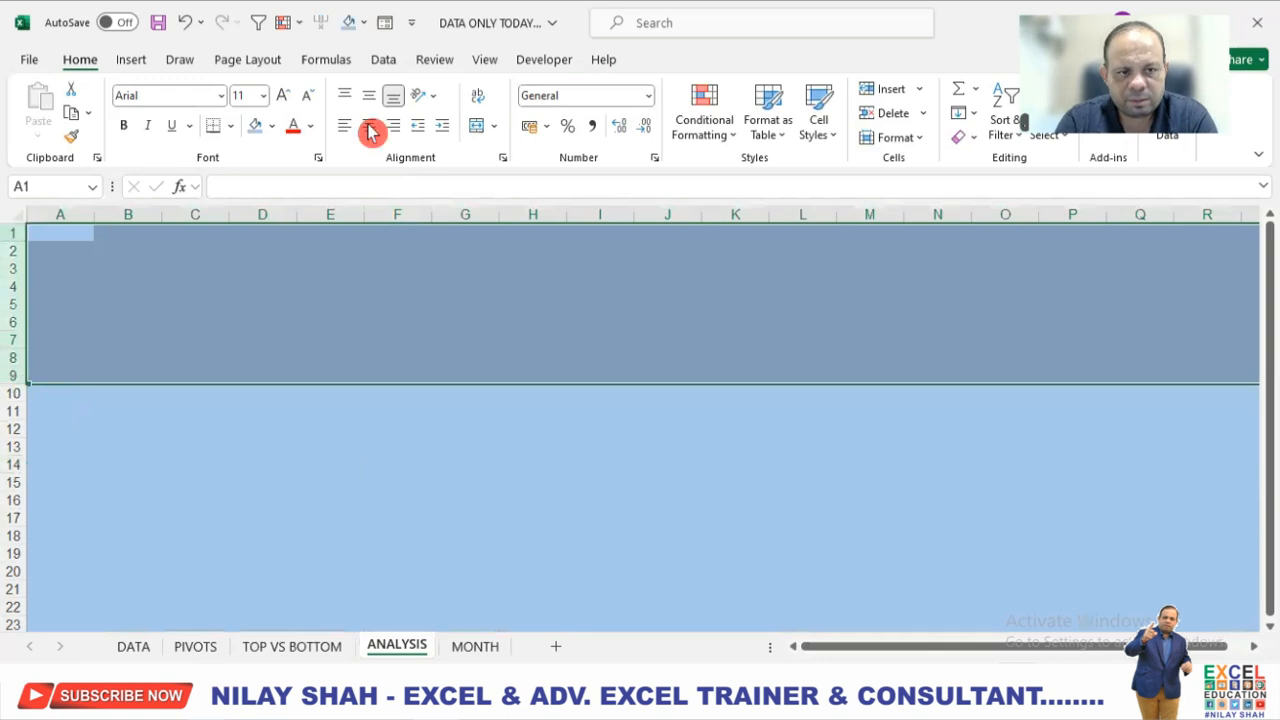
left_click(272, 126)
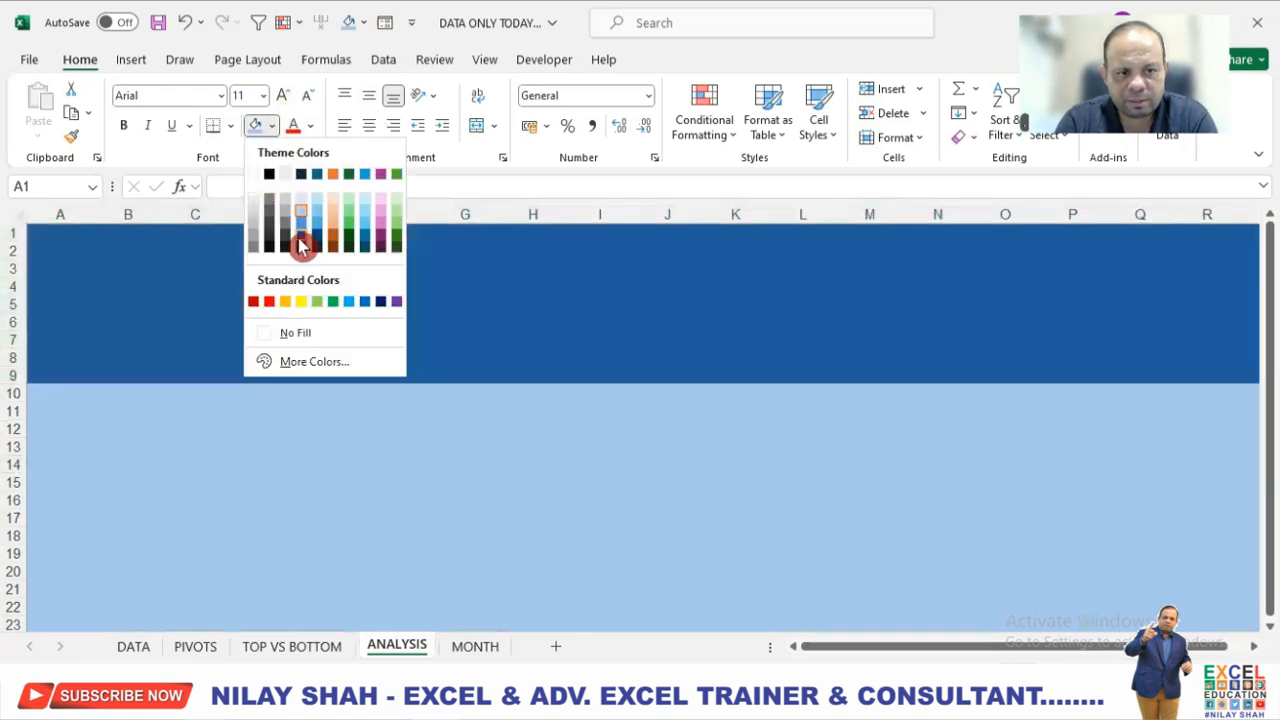
left_click(303, 246)
Fill the entire MONTH sheet with the light blue theme shade.
left_click(476, 646)
left_click(490, 524)
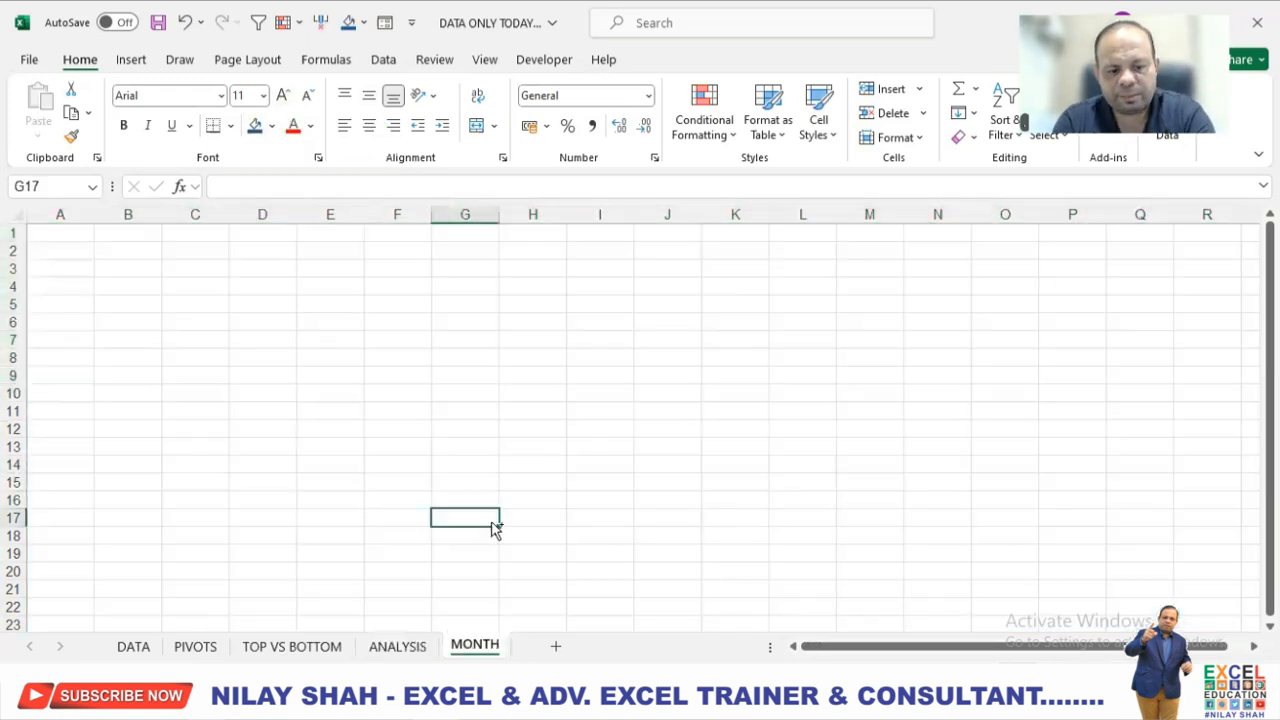
key("ctrl+a")
left_click(276, 130)
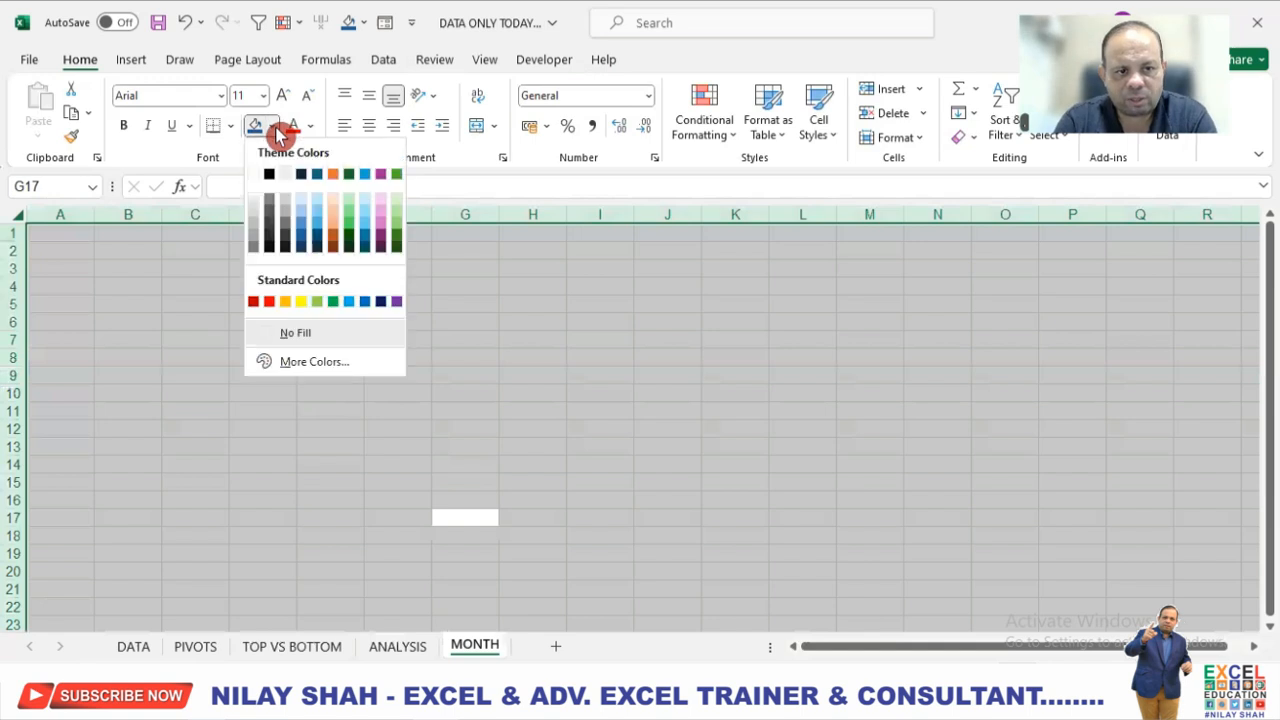
left_click(303, 221)
left_click(380, 368)
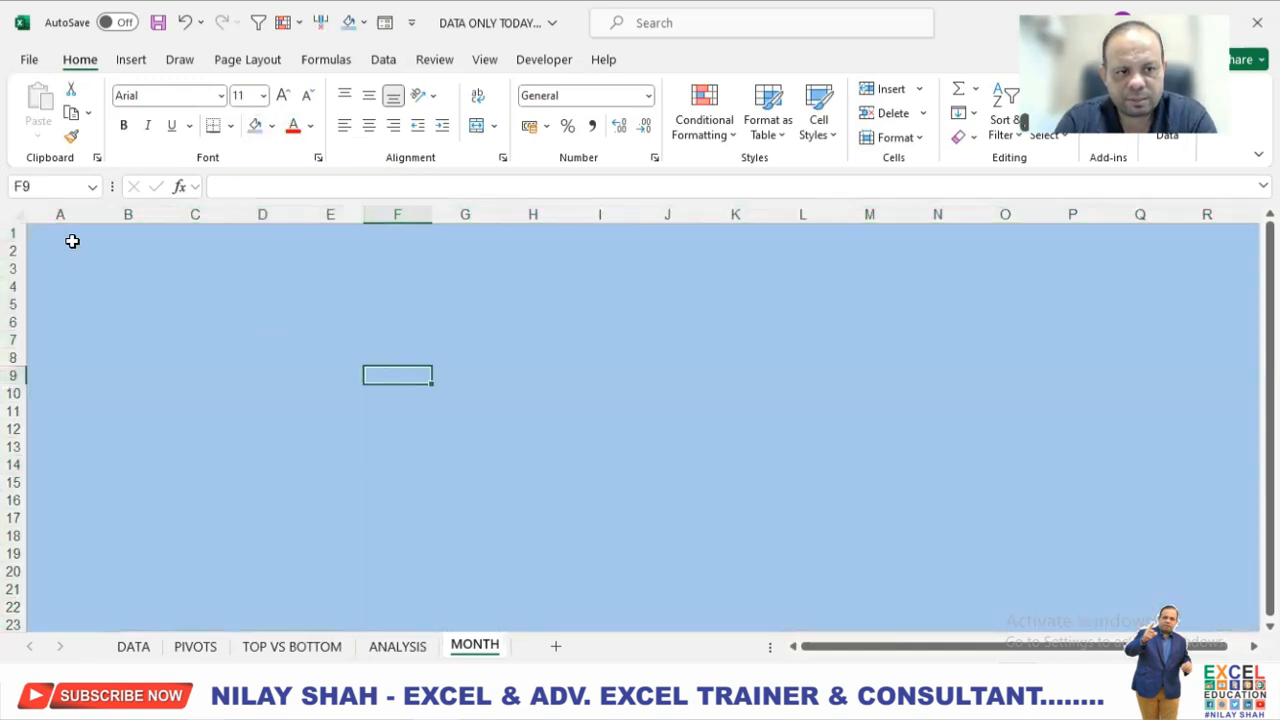
Fill rows 1 to 9 of the MONTH sheet with dark blue as a header band.
left_click_drag(18, 231, 10, 376)
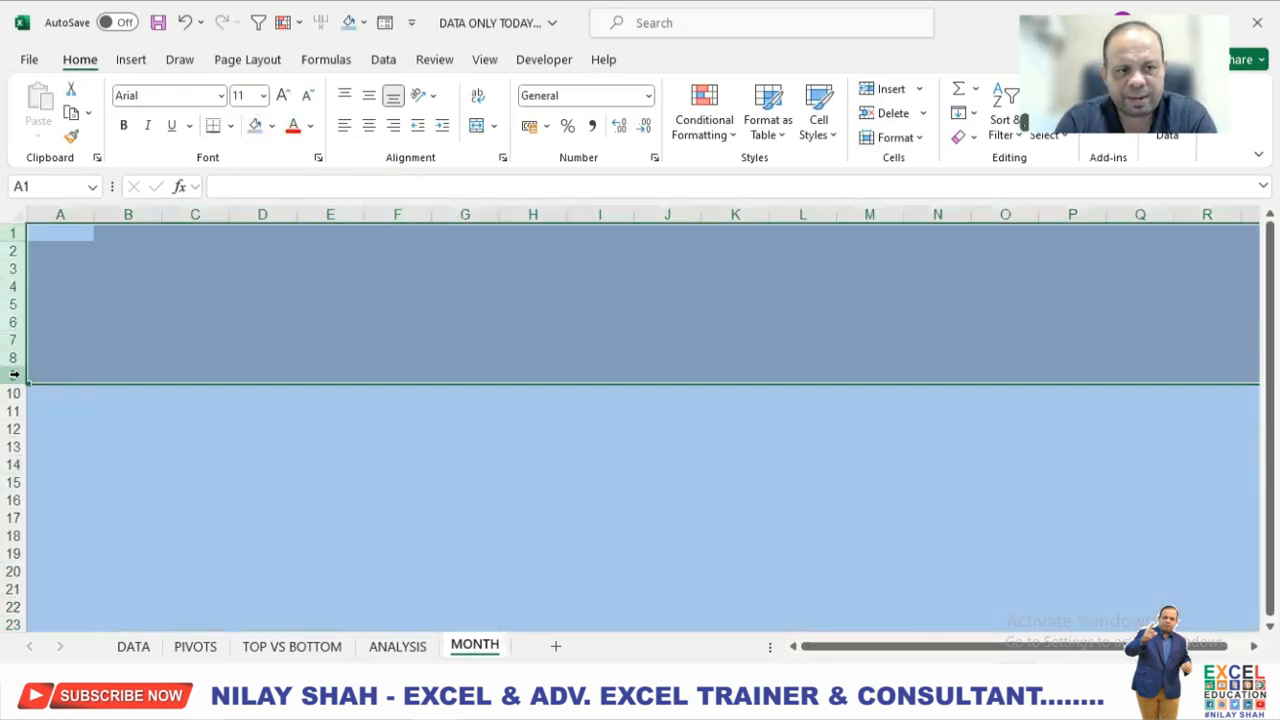
left_click(272, 127)
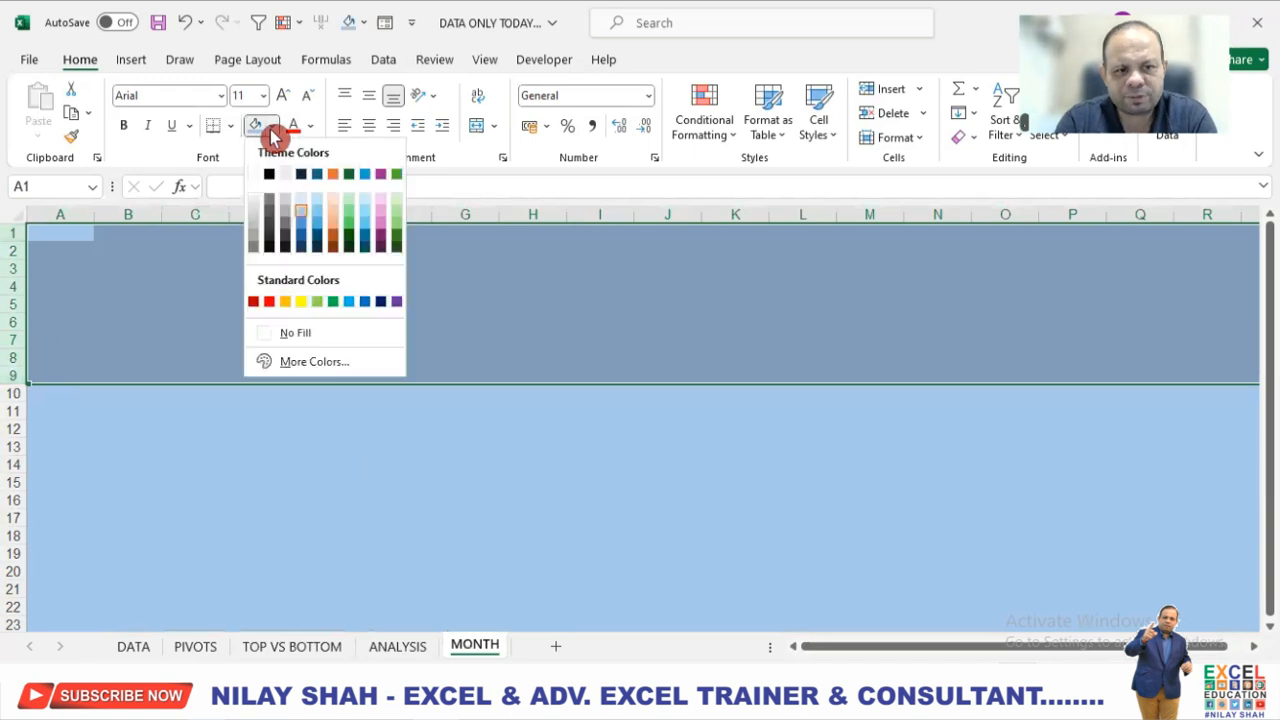
left_click(305, 246)
left_click(449, 463)
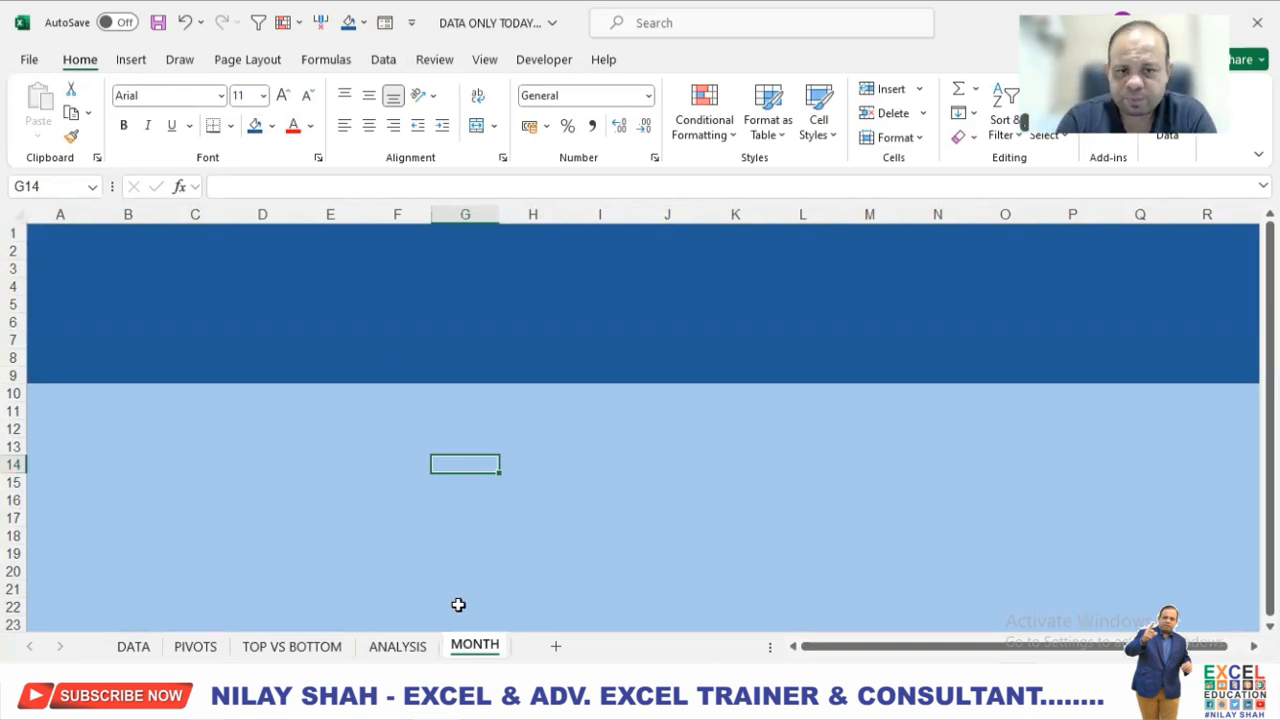
Insert a Clustered Bar PivotChart from the TOP 5 PRODUCTS PivotTable on the PIVOTS sheet.
left_click(270, 651)
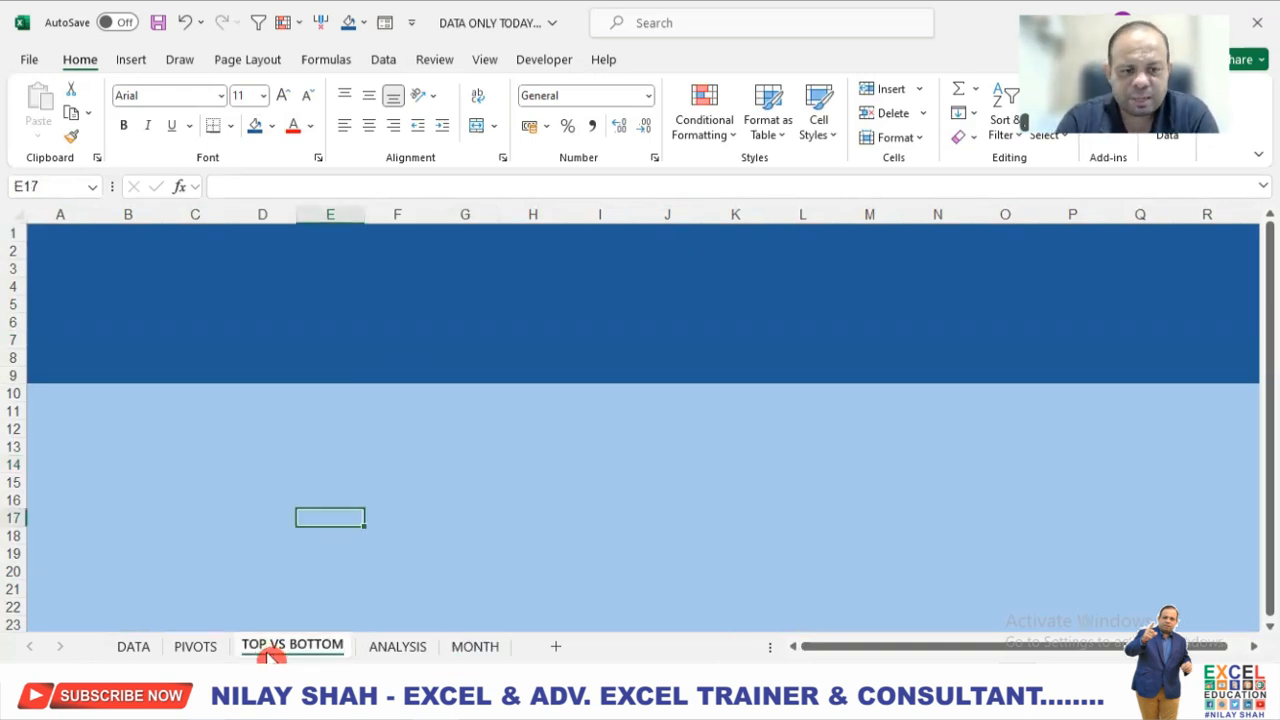
left_click(323, 497)
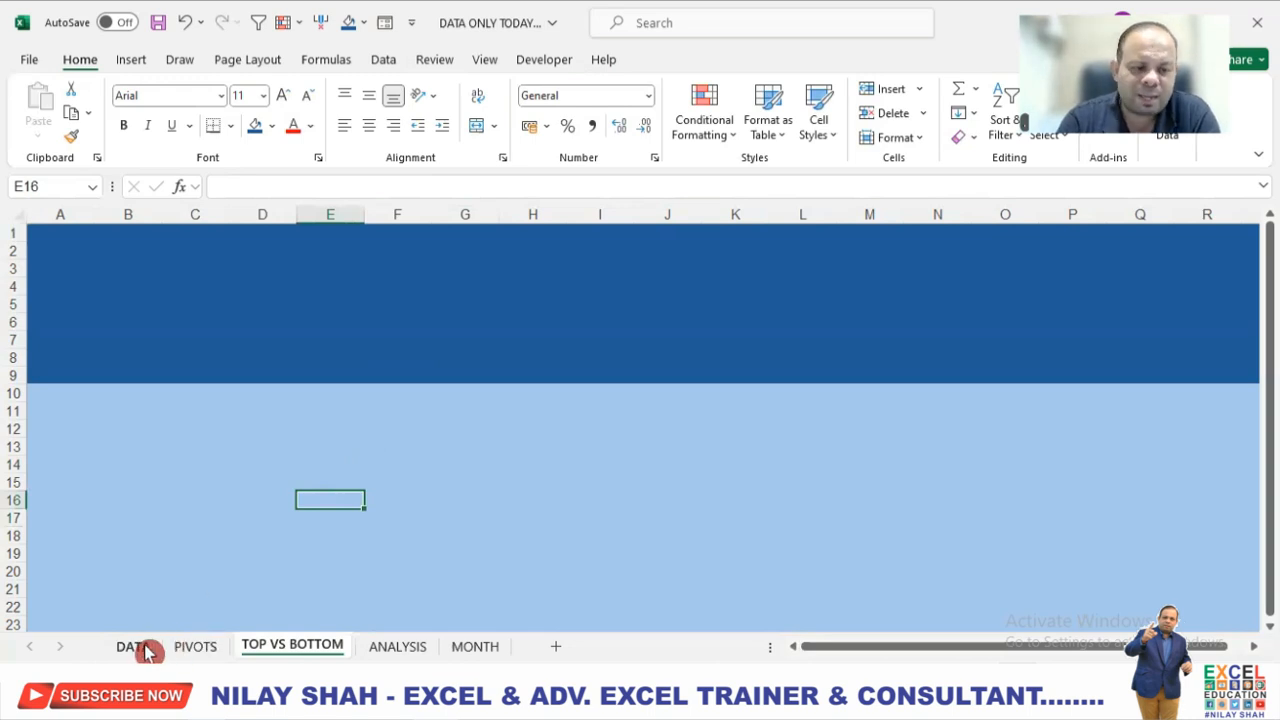
left_click(196, 648)
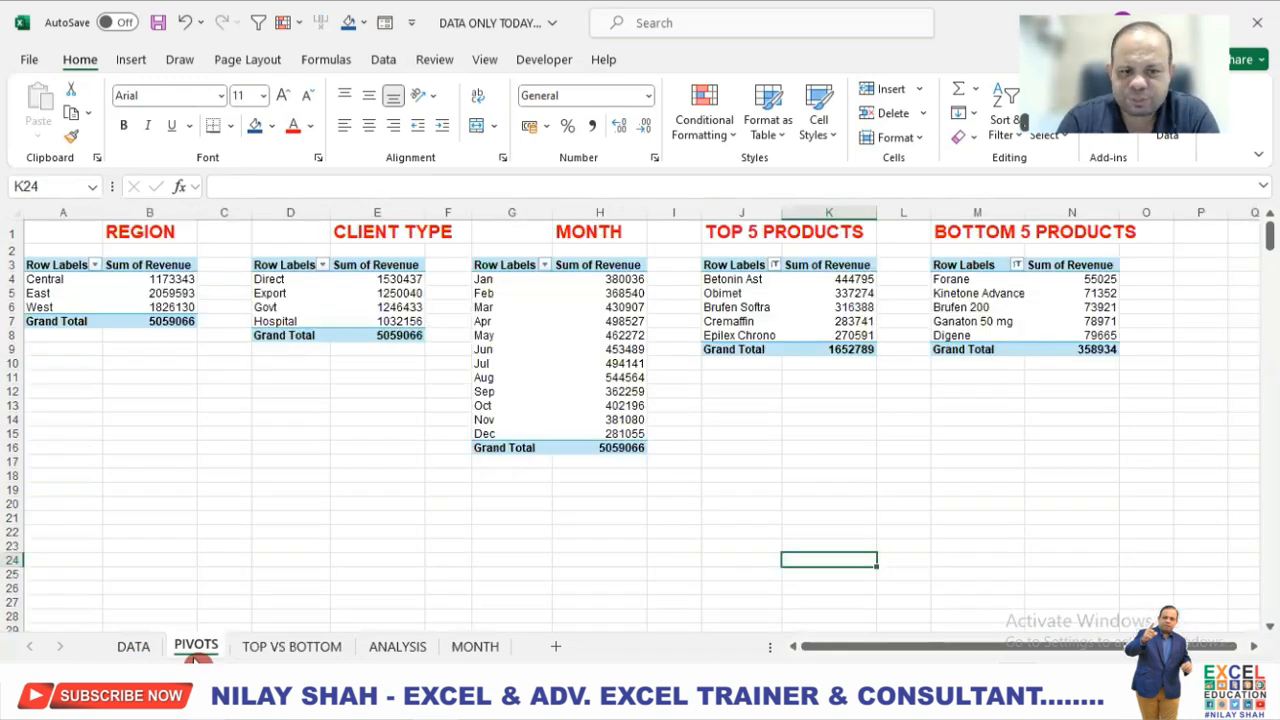
left_click(784, 310)
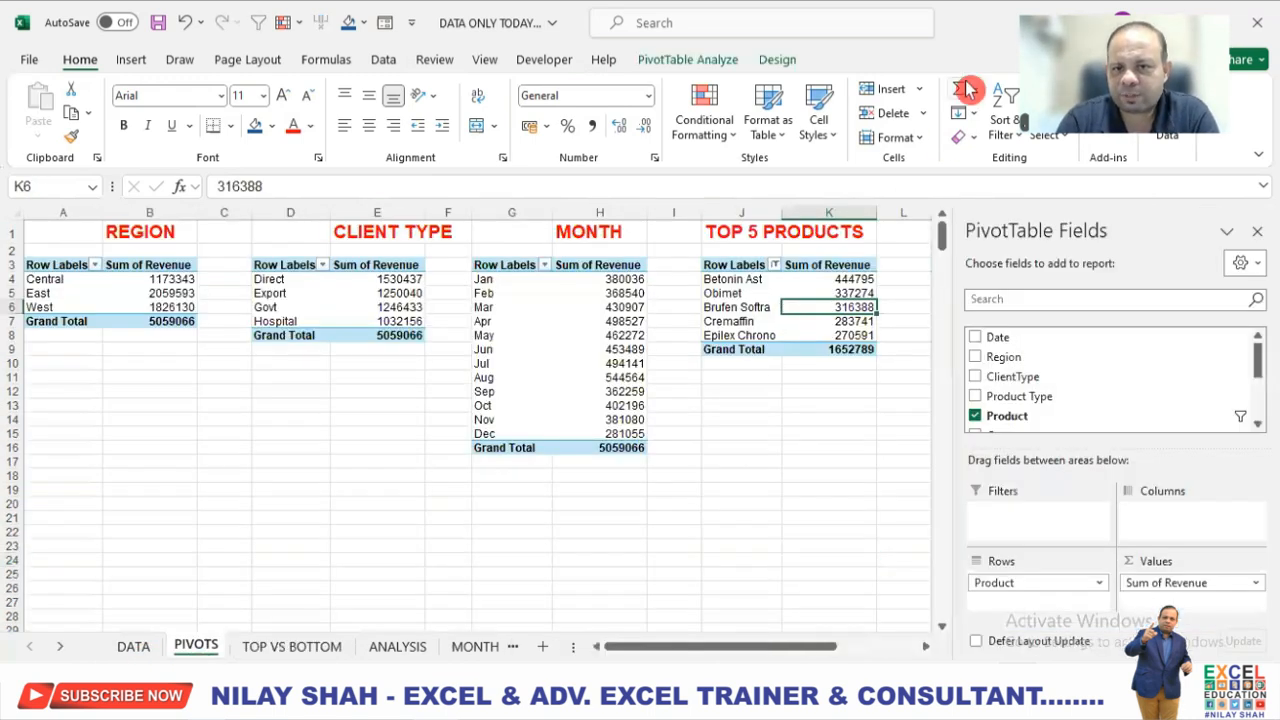
left_click(708, 62)
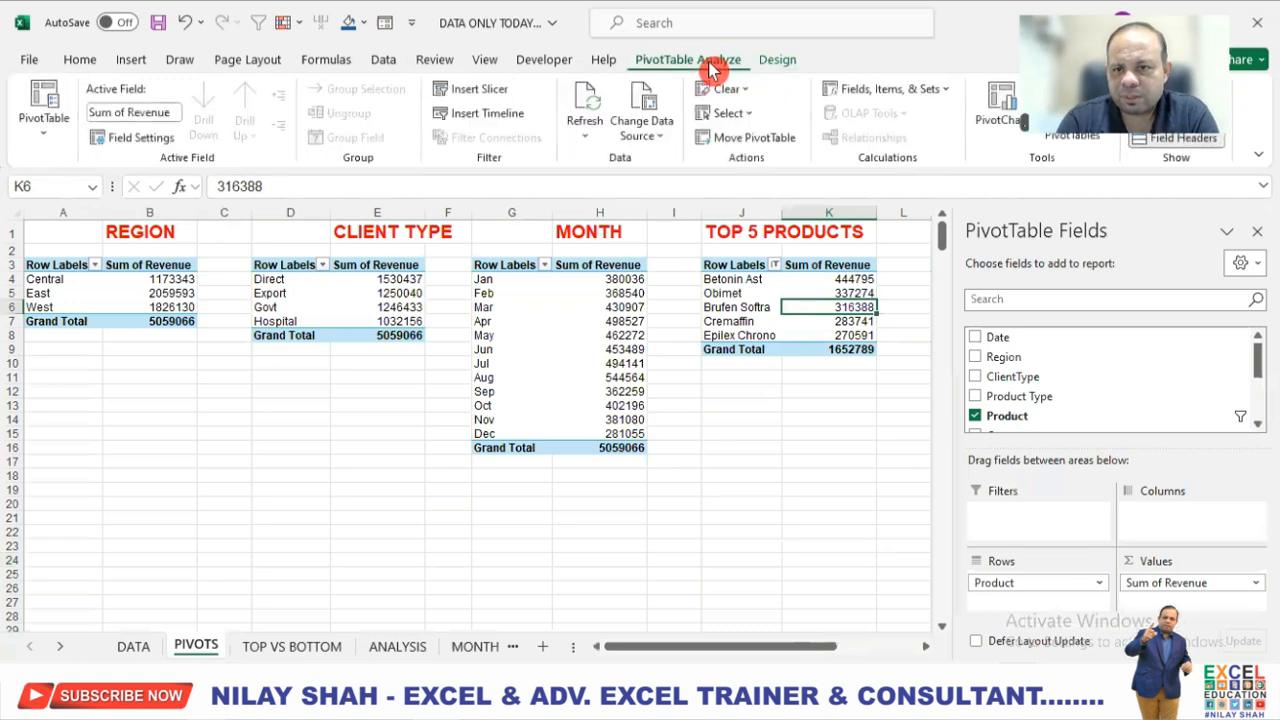
left_click(1005, 128)
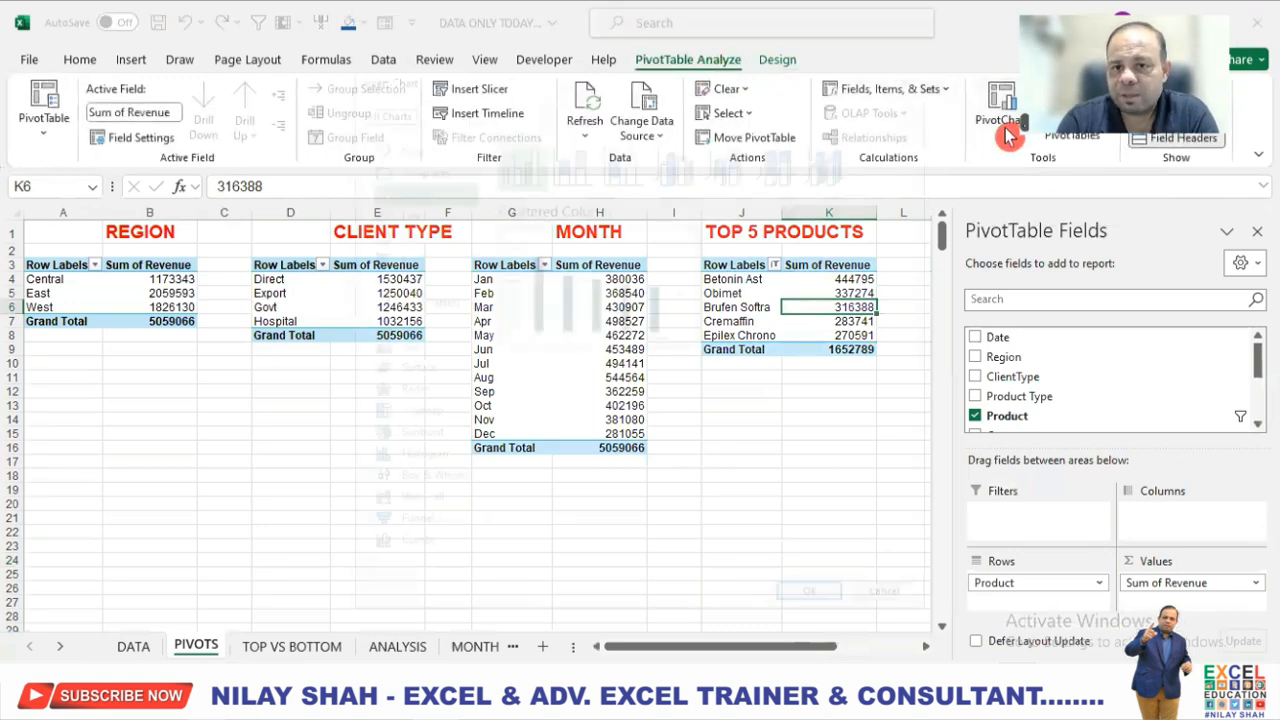
left_click(400, 256)
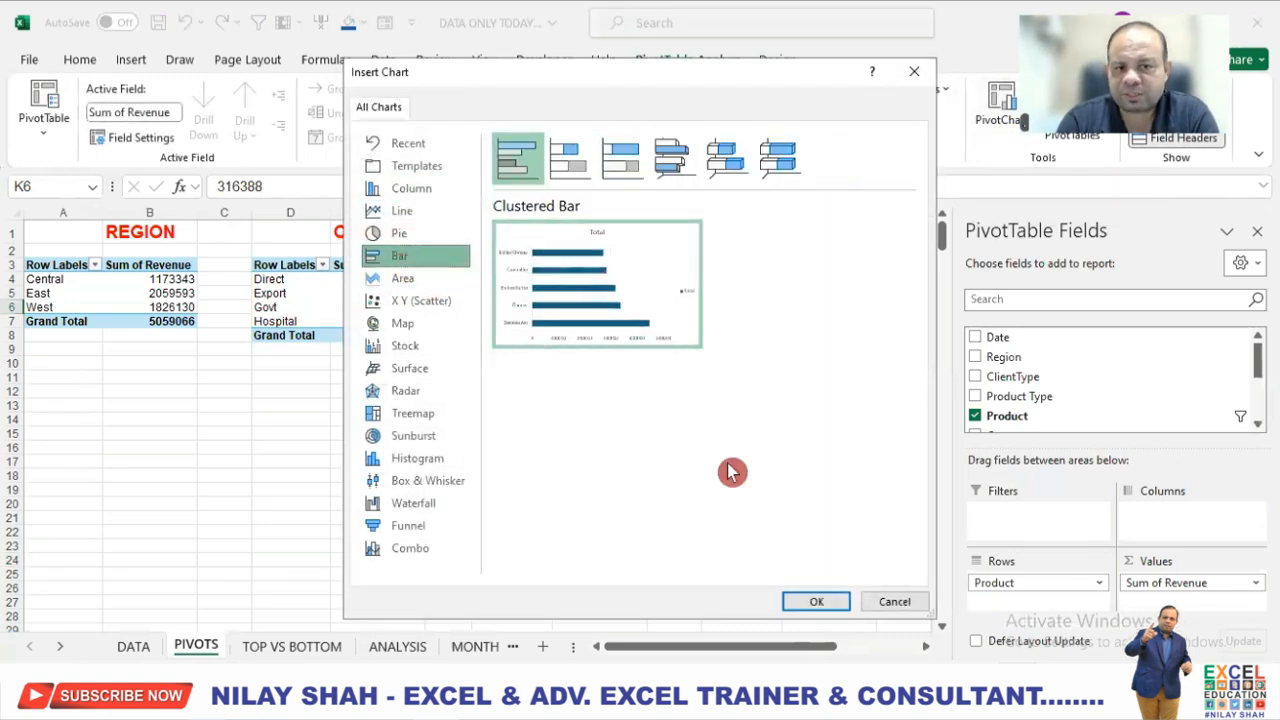
left_click(817, 600)
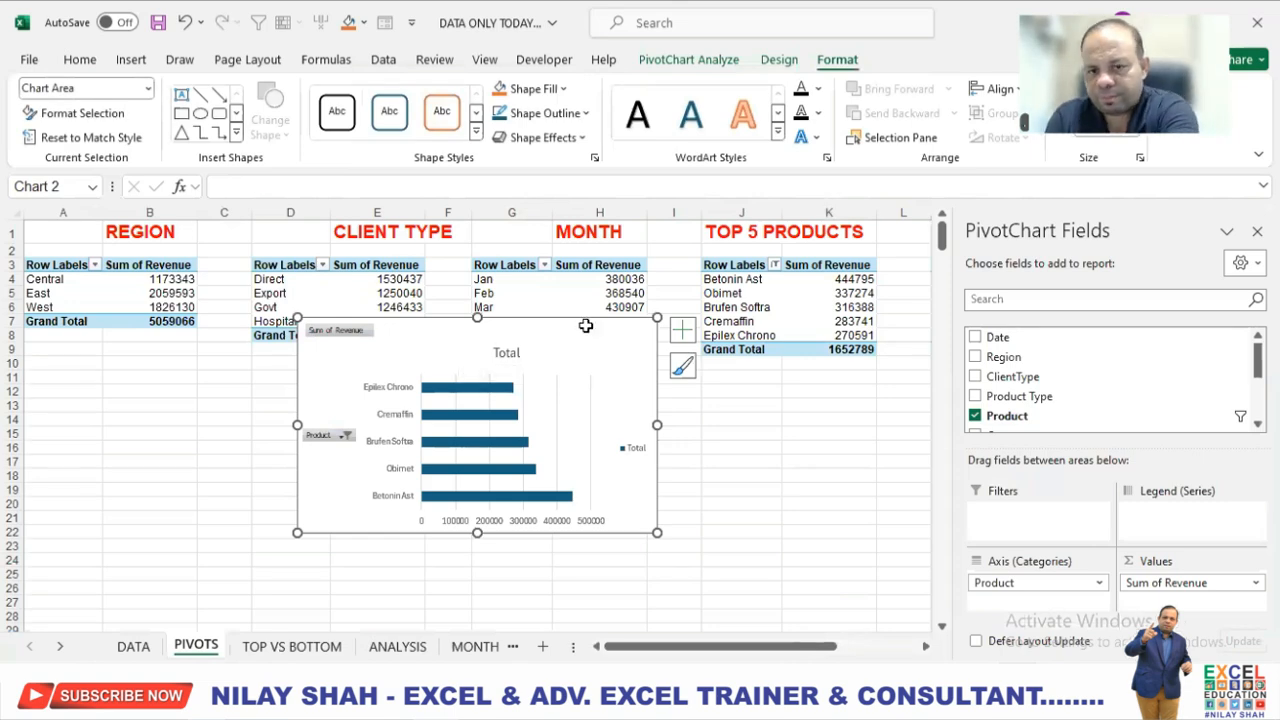
key("Delete")
key("ctrl+z")
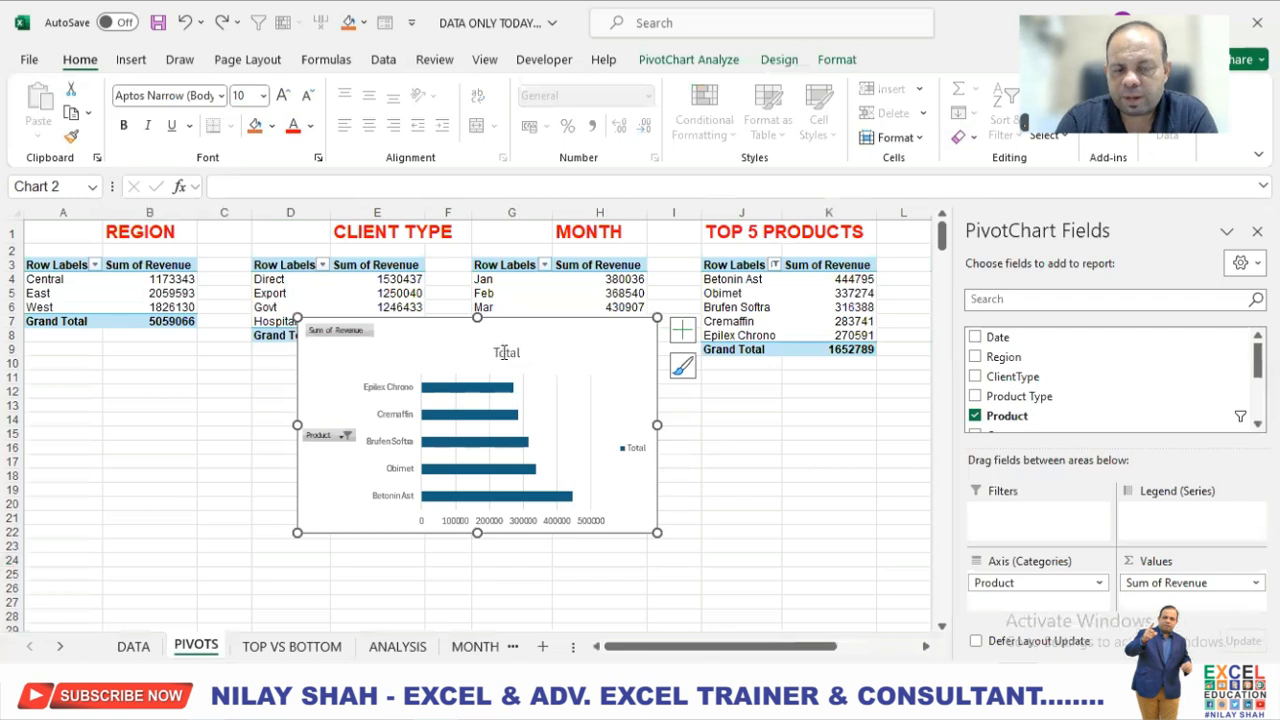
Change the bar chart's title to TOP 5 PRODUCTS.
left_click(504, 352)
left_click_drag(496, 352, 527, 353)
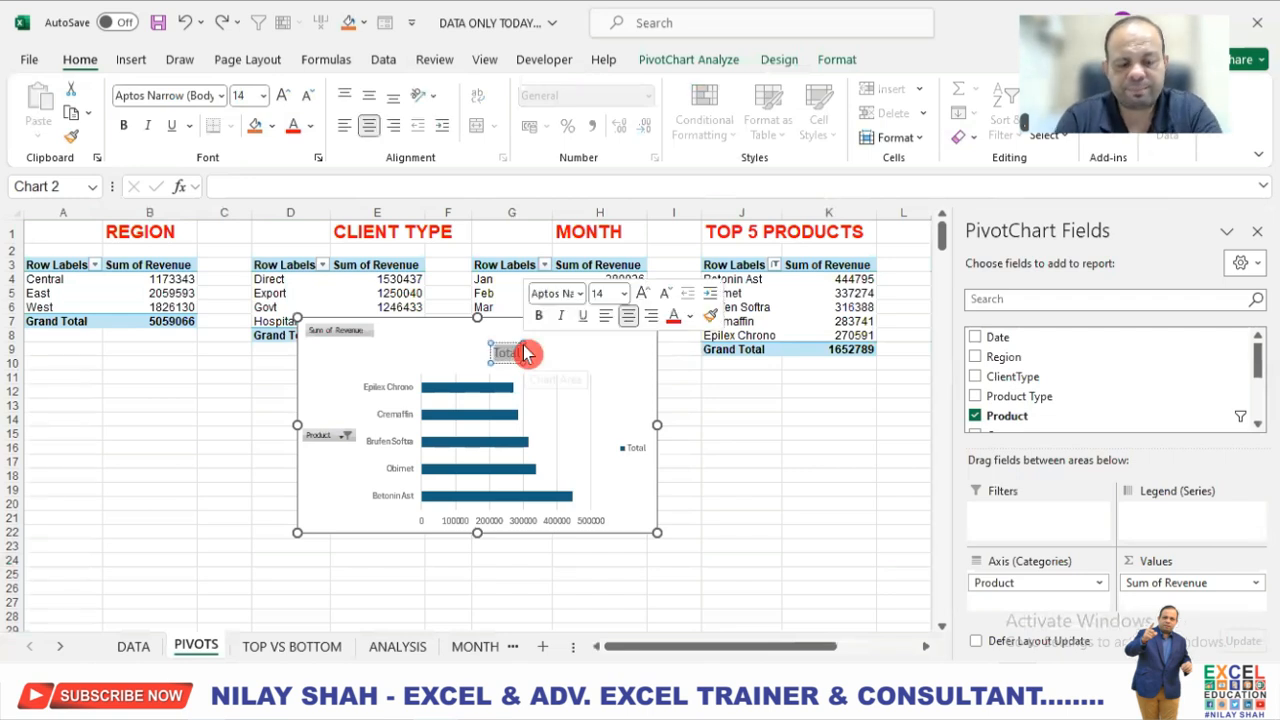
type("TOP")
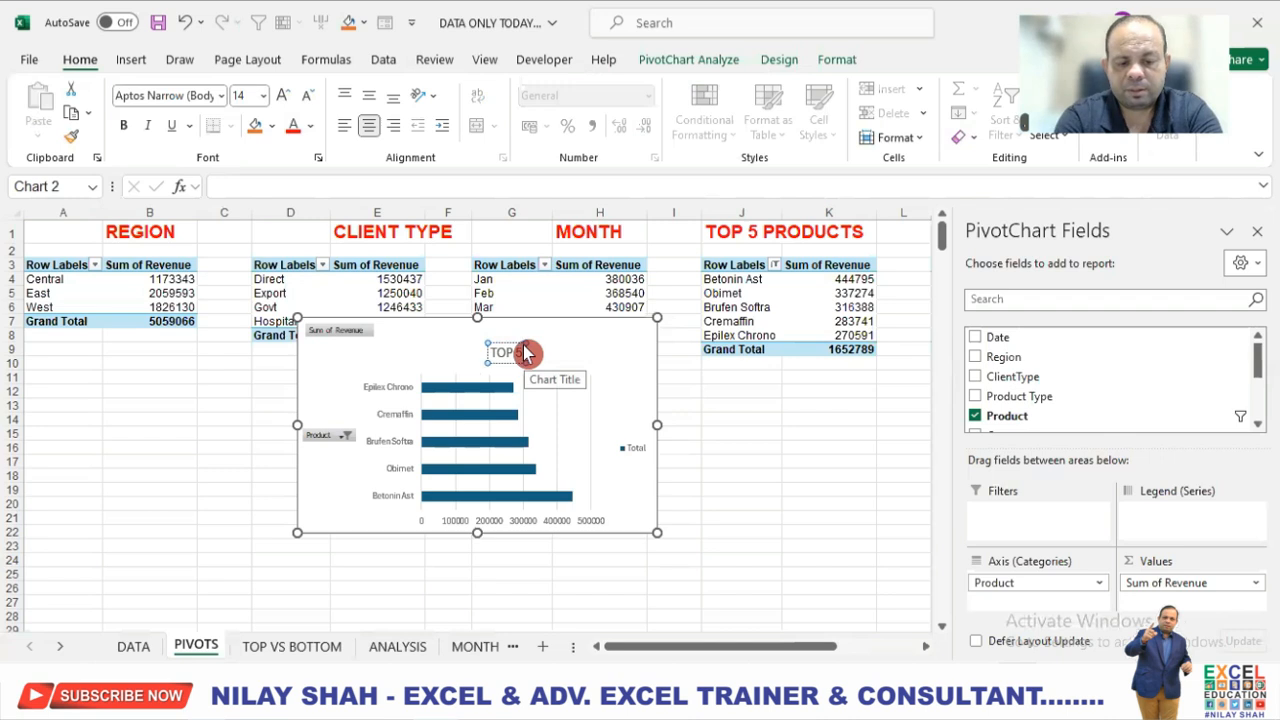
type(" 5 PRODUCTS")
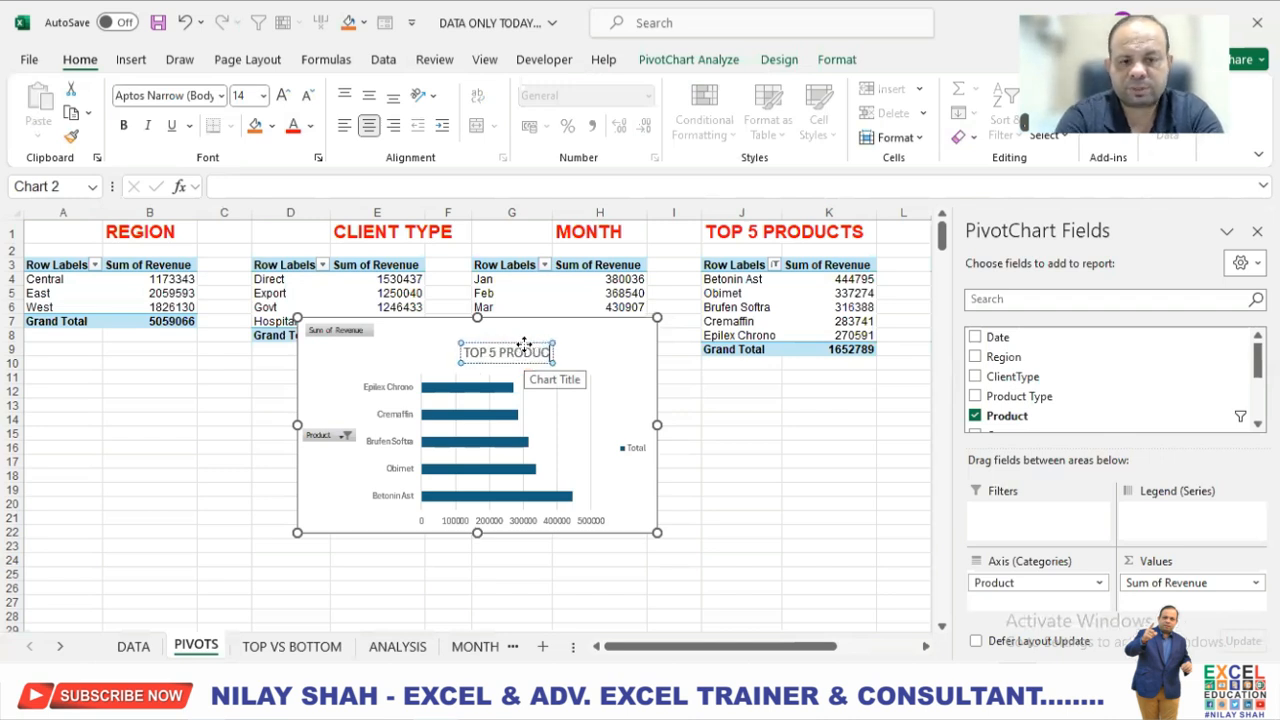
Hide the Product axis field button and the Sum of Revenue value field button on the chart.
right_click(320, 440)
left_click(410, 358)
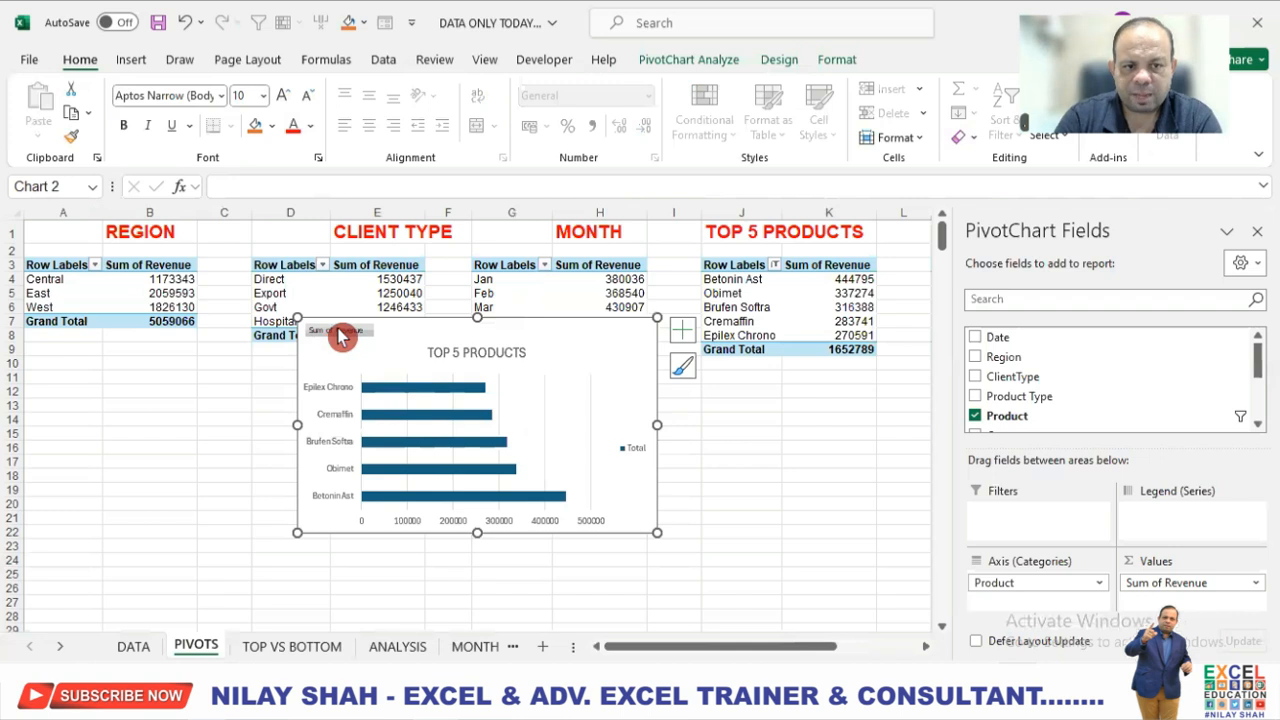
right_click(337, 333)
left_click(449, 518)
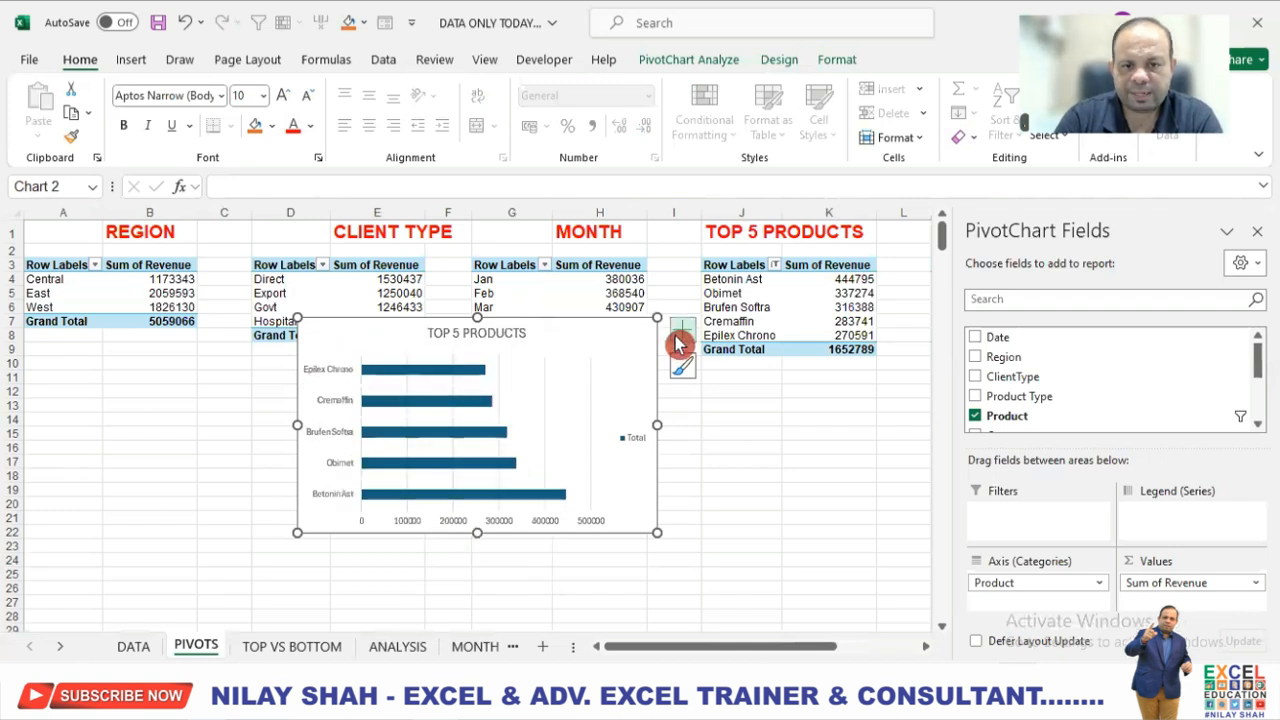
Remove the gridlines and legend from the TOP 5 PRODUCTS chart and add data labels.
left_click(680, 340)
left_click(730, 487)
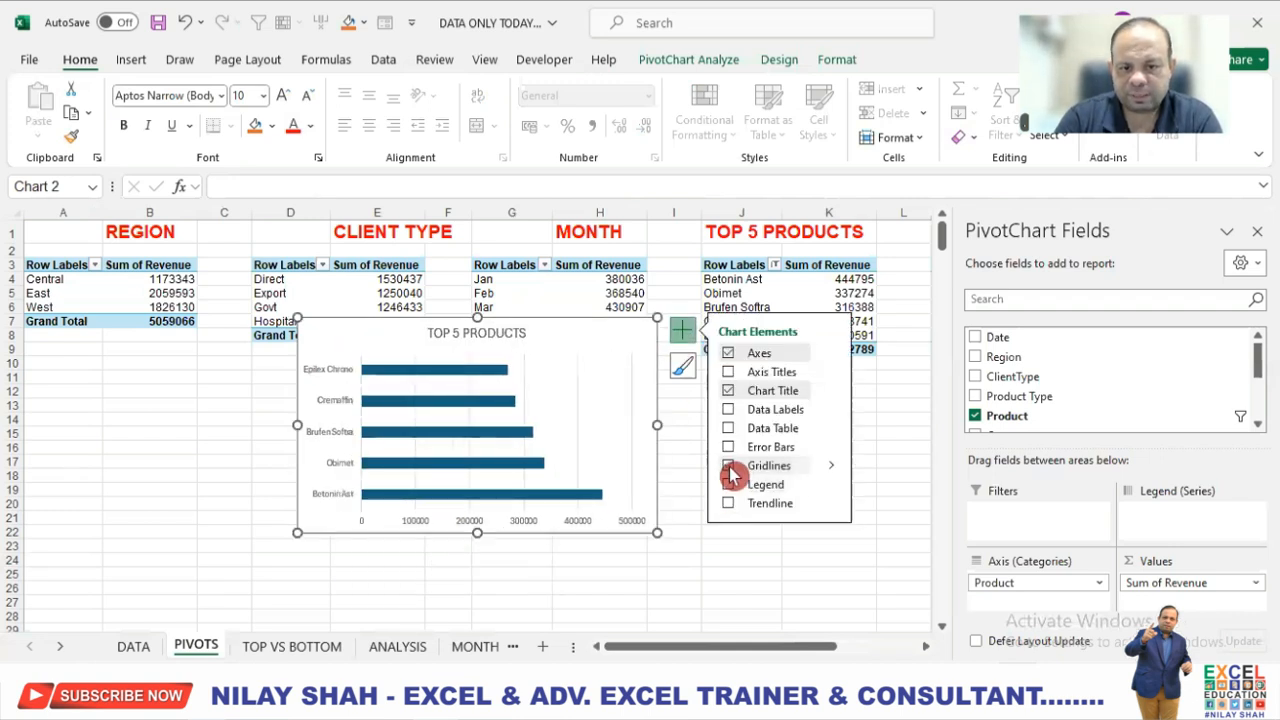
left_click(729, 412)
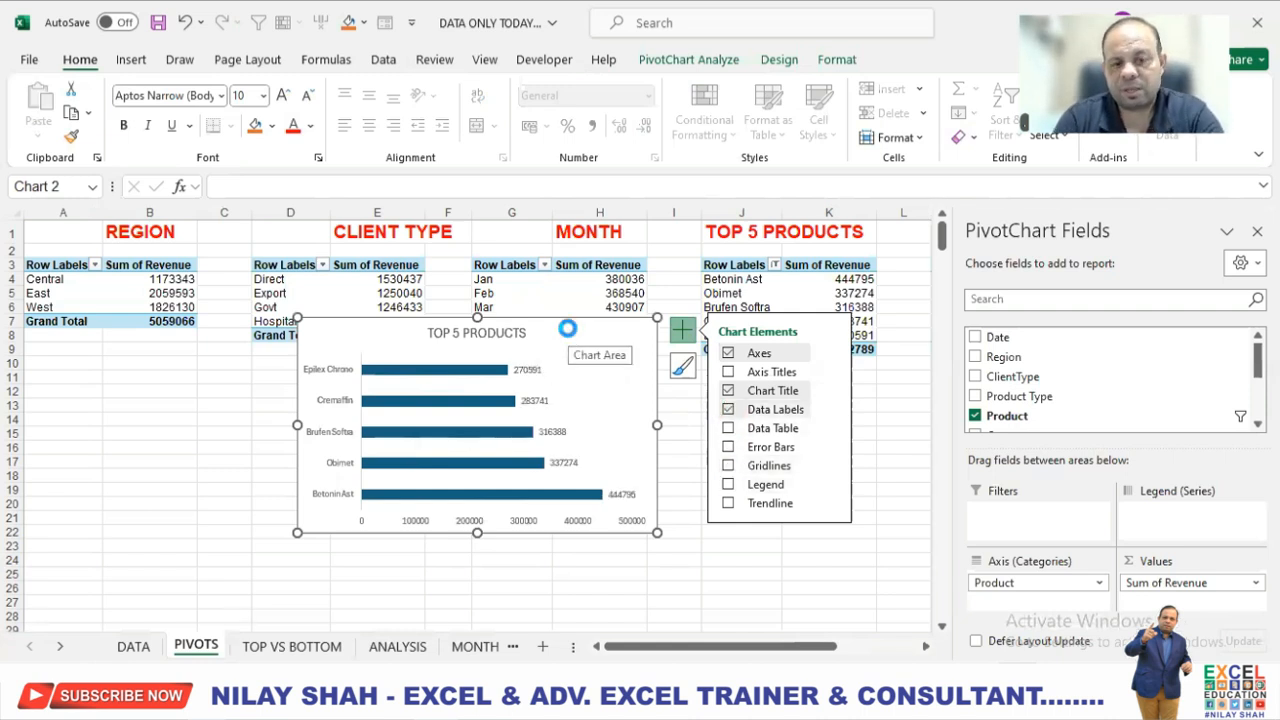
Move the TOP 5 PRODUCTS chart to the TOP VS BOTTOM sheet, placing it just below the dark blue band, starting in column A.
key("ctrl+x")
left_click(275, 650)
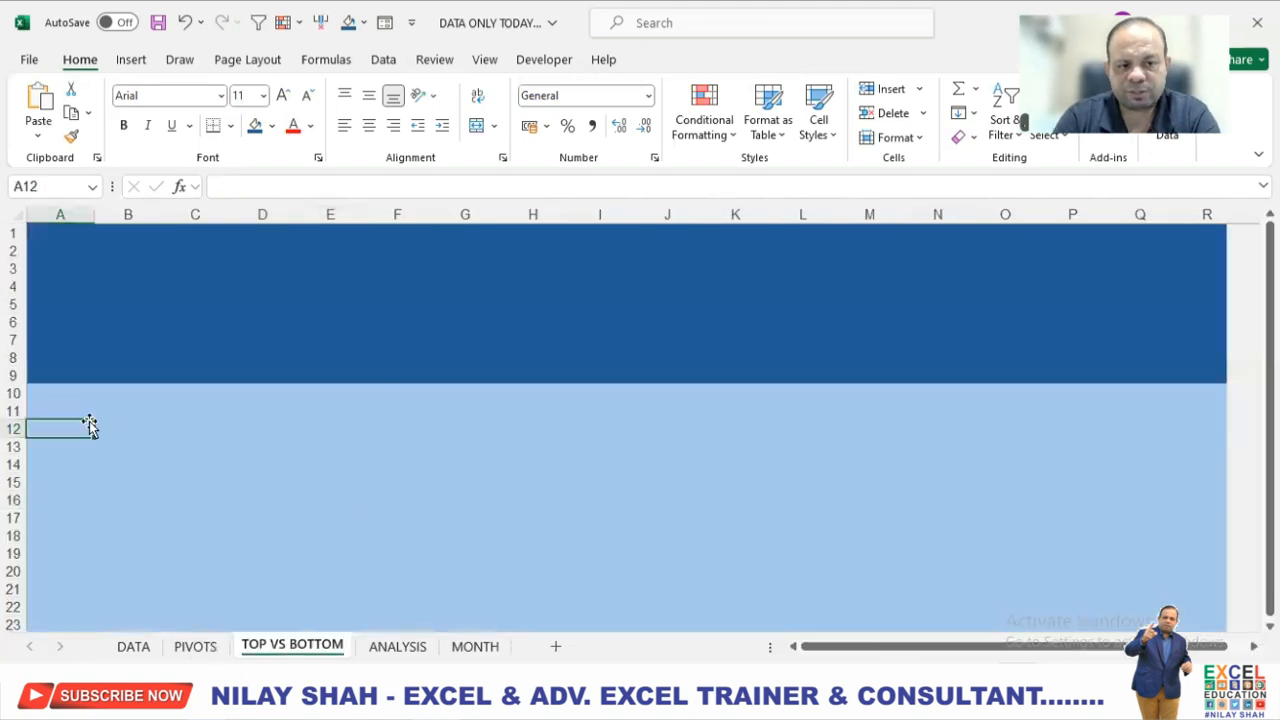
key("ctrl+v")
left_click_drag(331, 446, 352, 421)
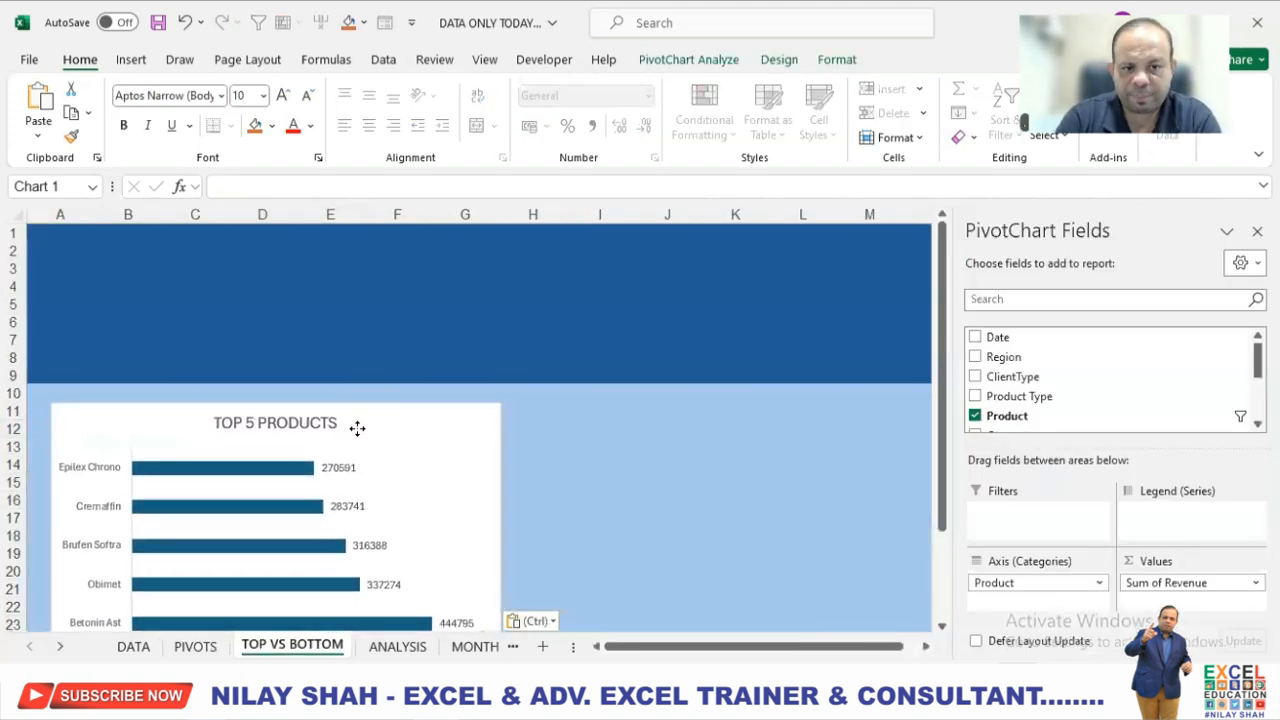
Switch the fill of the bars in the TOP 5 PRODUCTS chart to a gradient fill.
left_click(618, 443)
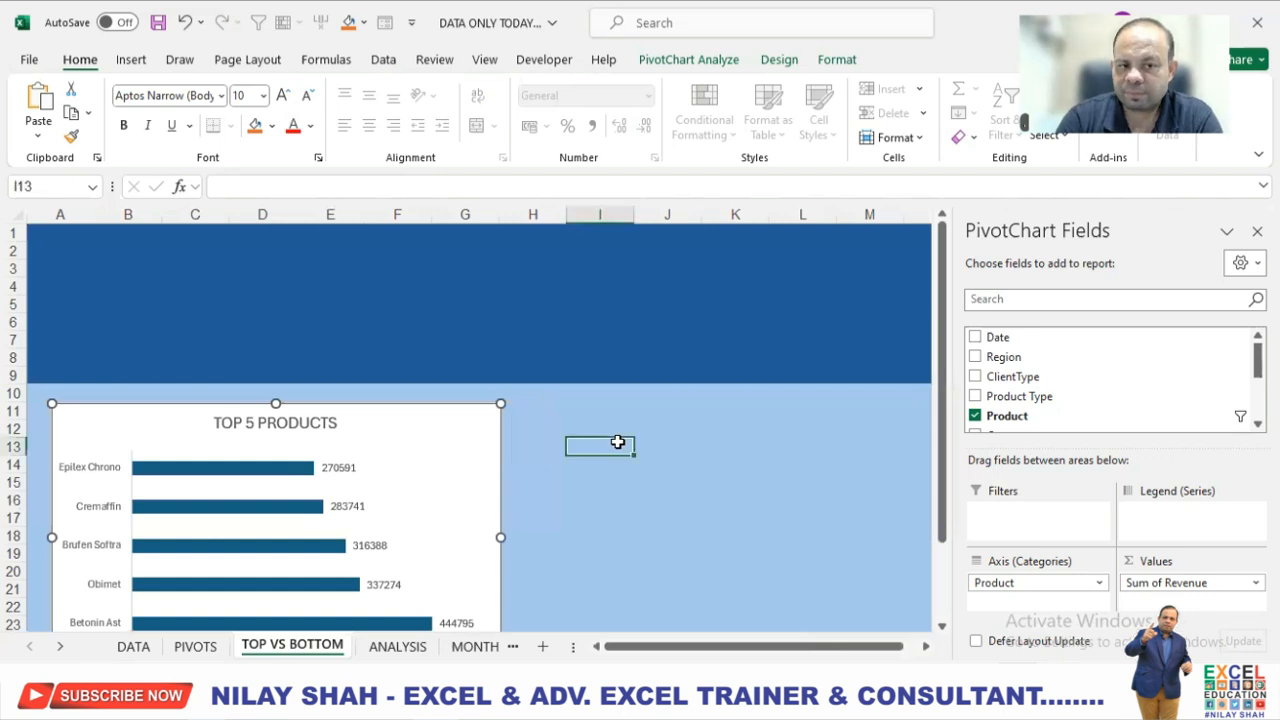
left_click(293, 478)
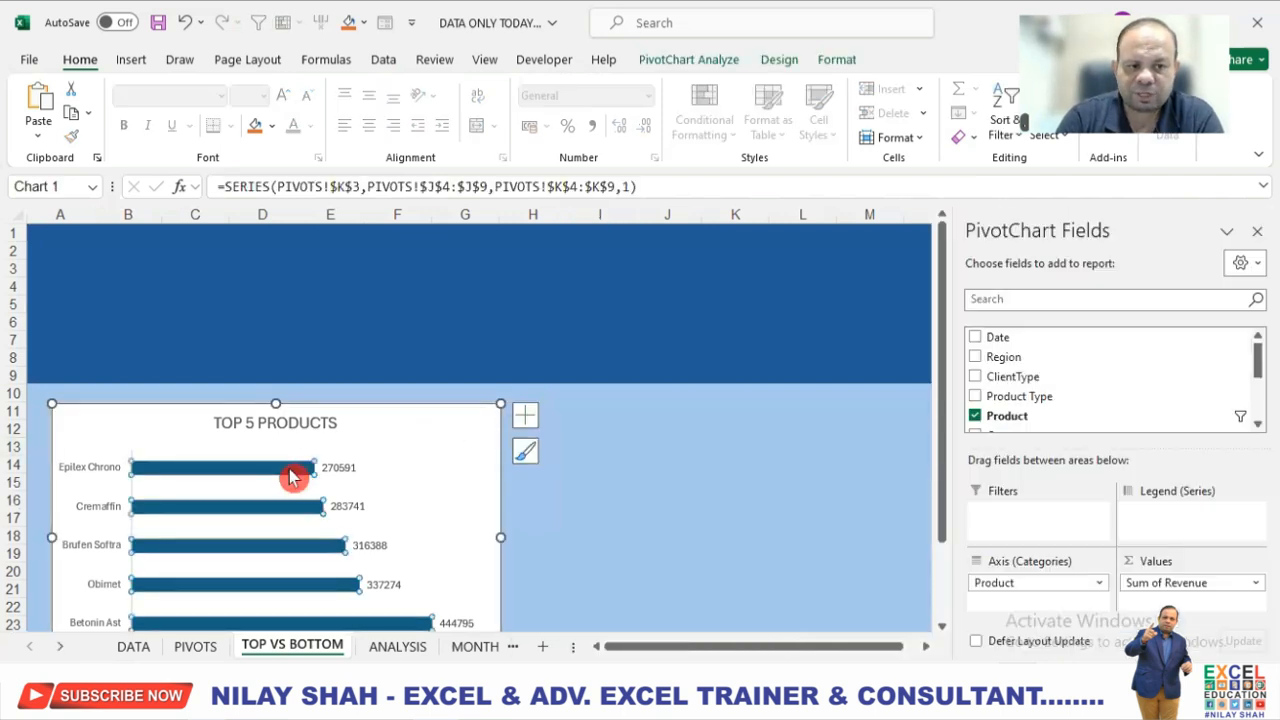
left_click(840, 62)
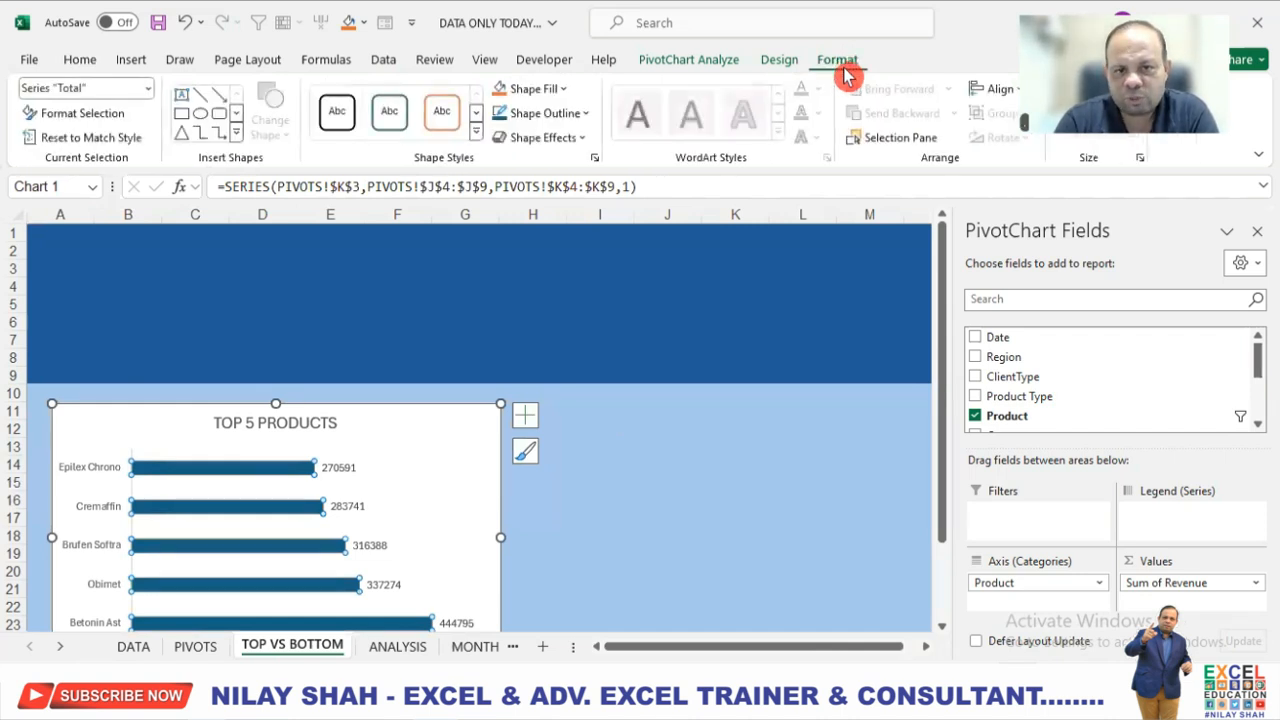
left_click(558, 92)
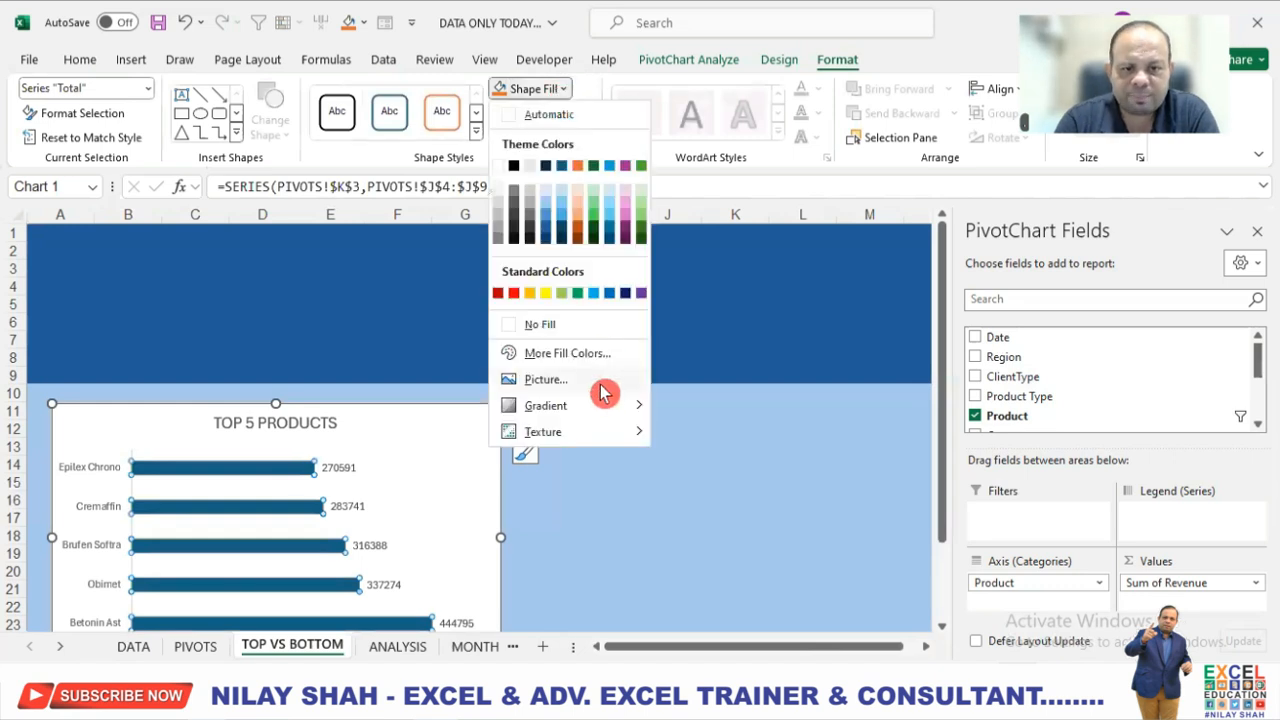
mouse_move(606, 405)
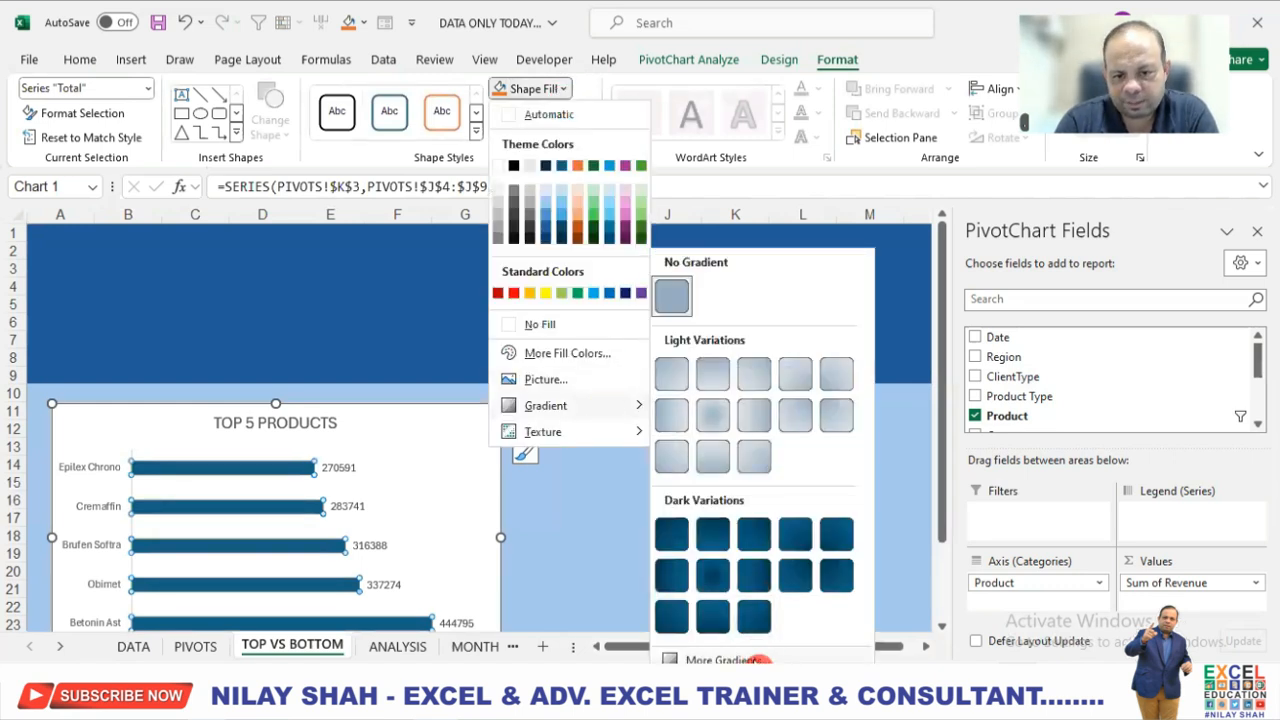
left_click(755, 658)
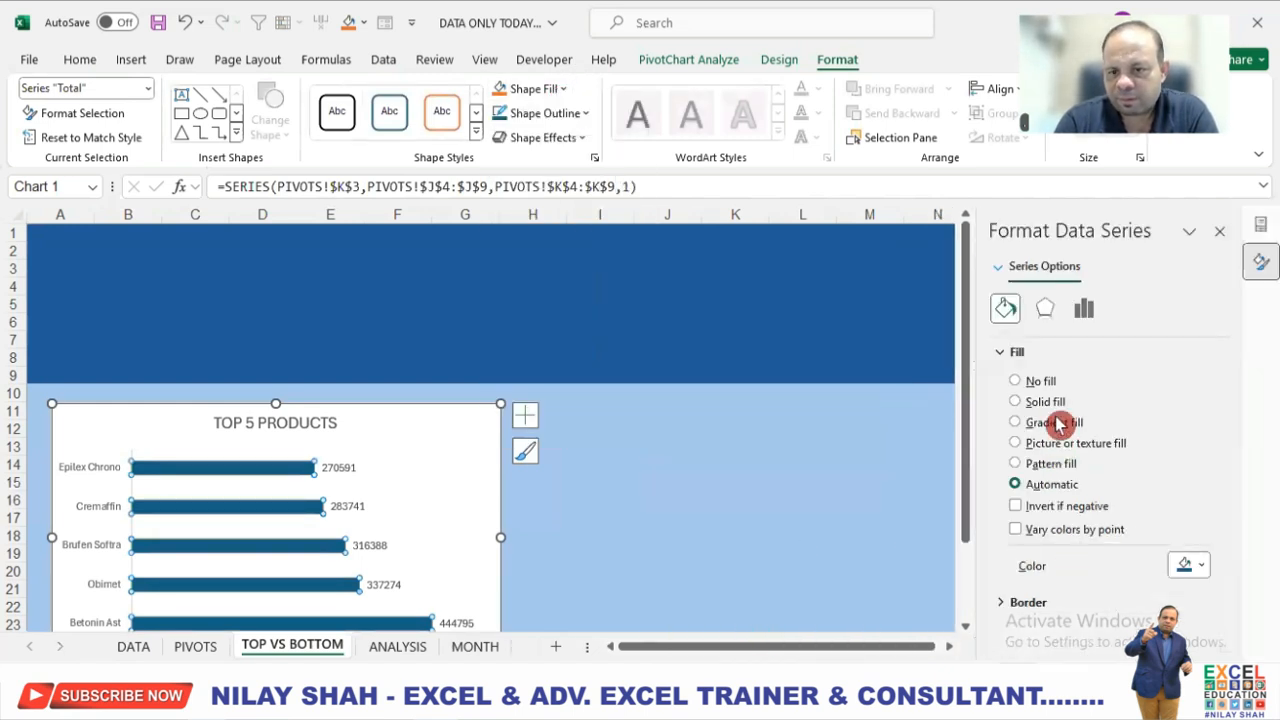
left_click(1058, 423)
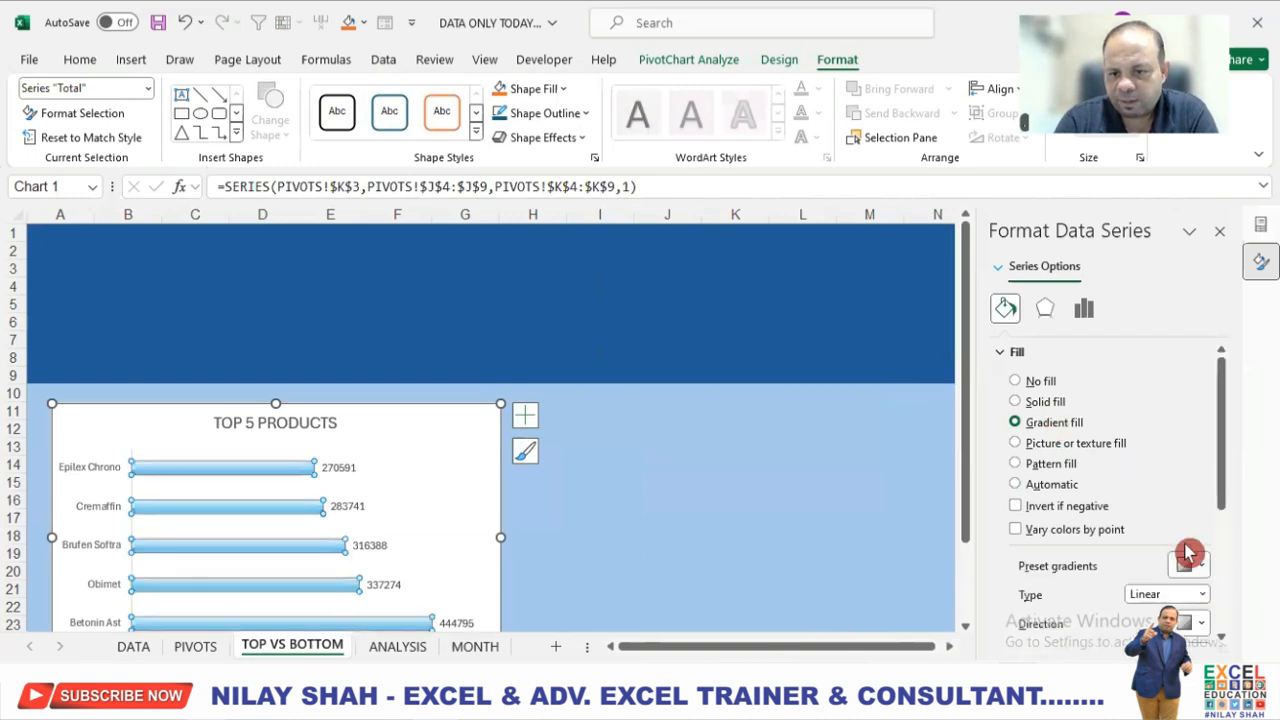
Remove the middle stops from the bars' gradient and colour its first stop dark green.
scroll(1150, 570, "down", 2)
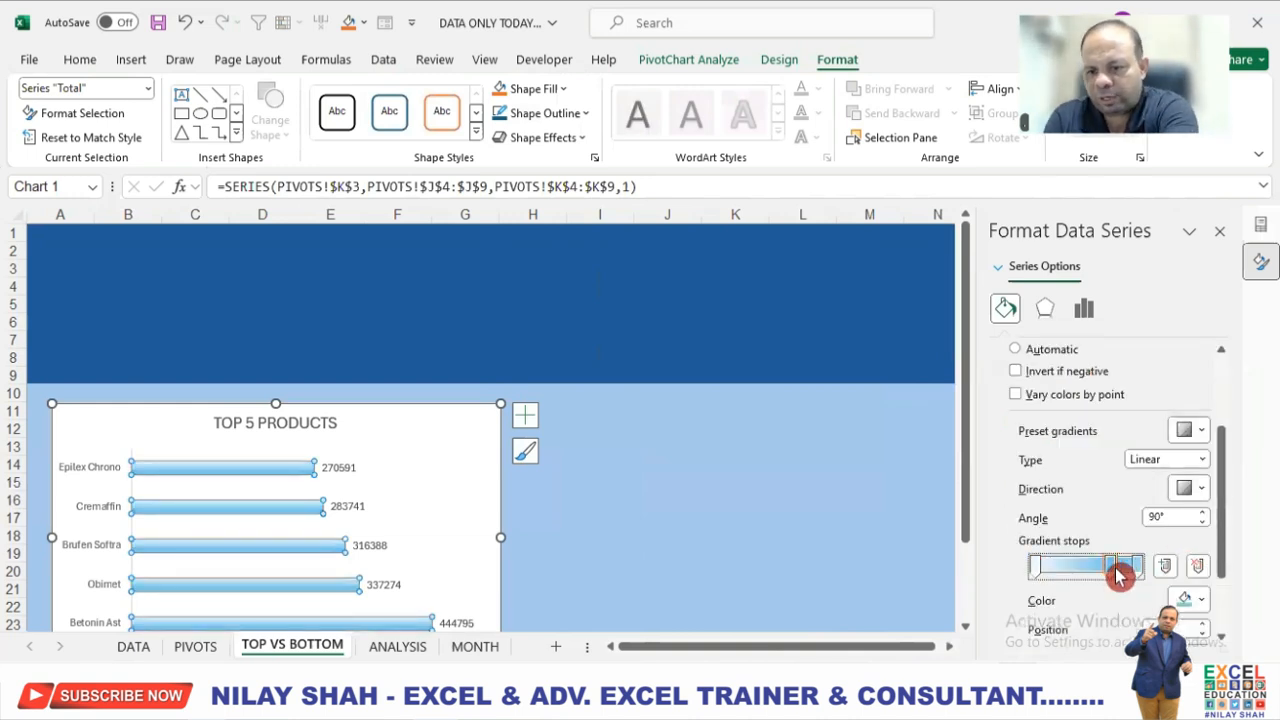
left_click_drag(1122, 570, 1040, 566)
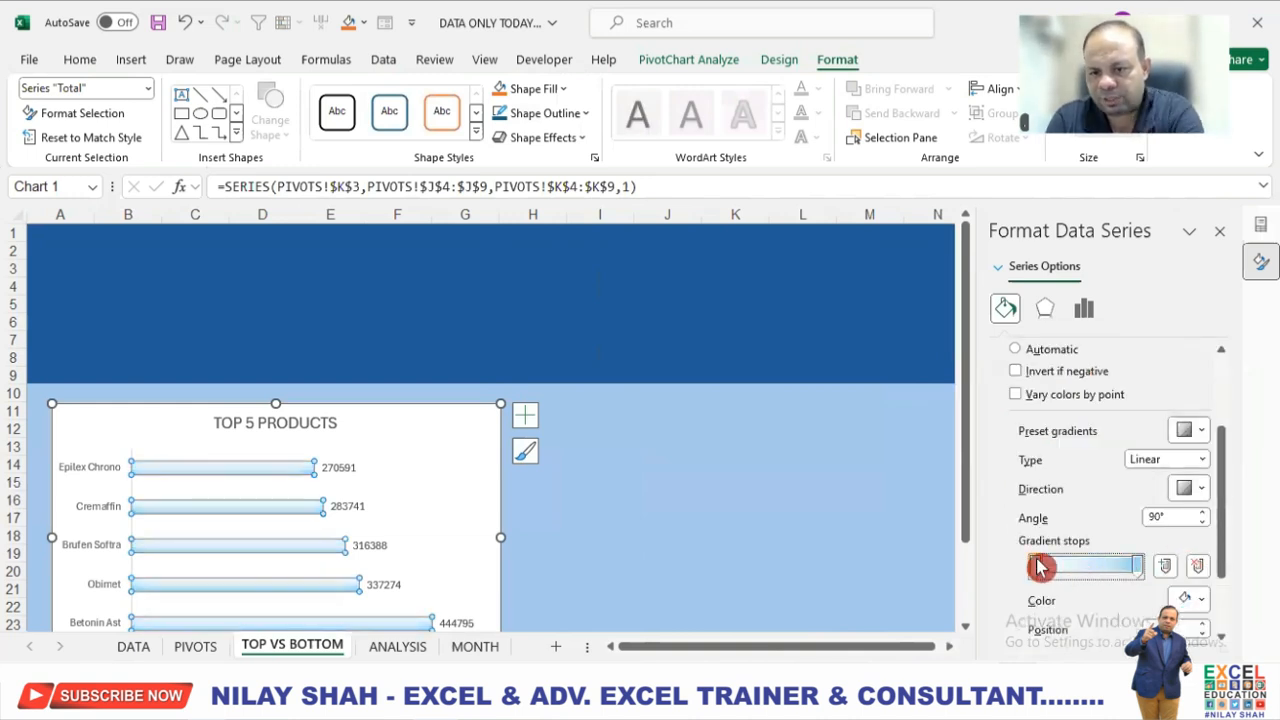
left_click(1188, 598)
left_click(1270, 492)
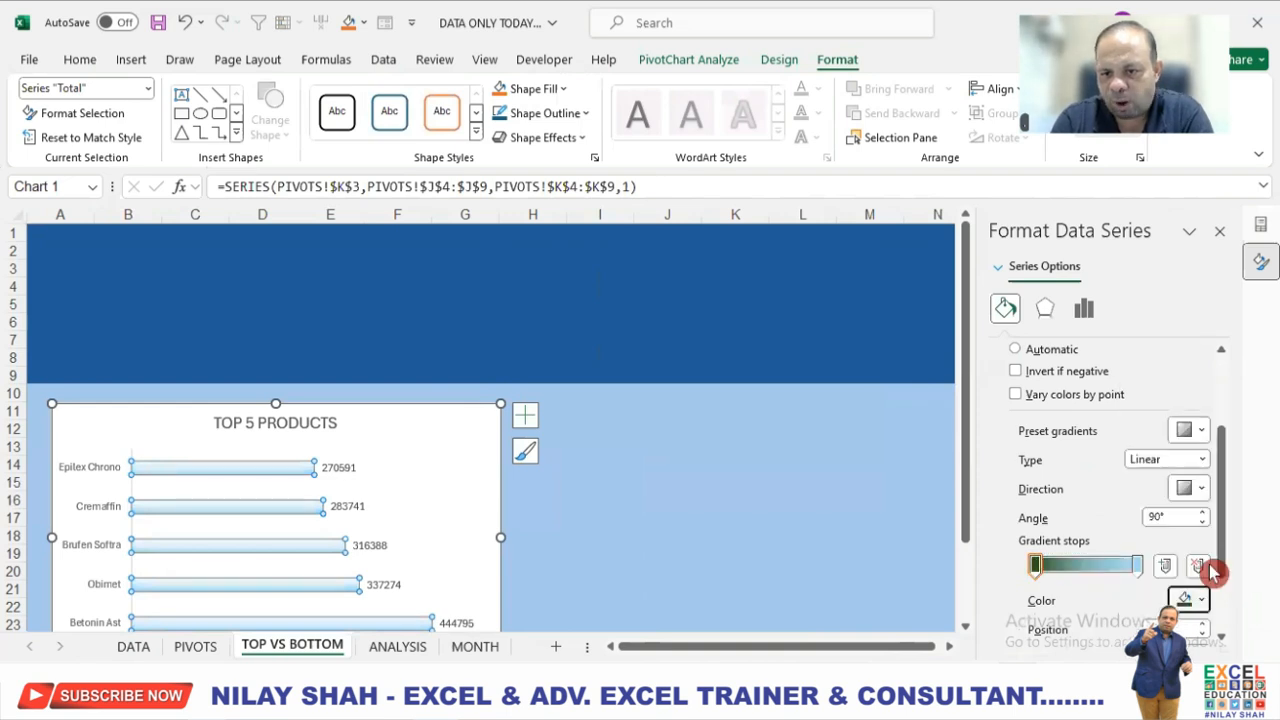
Colour the last gradient stop white and set the bars' gradient direction to Linear Left.
left_click(1205, 490)
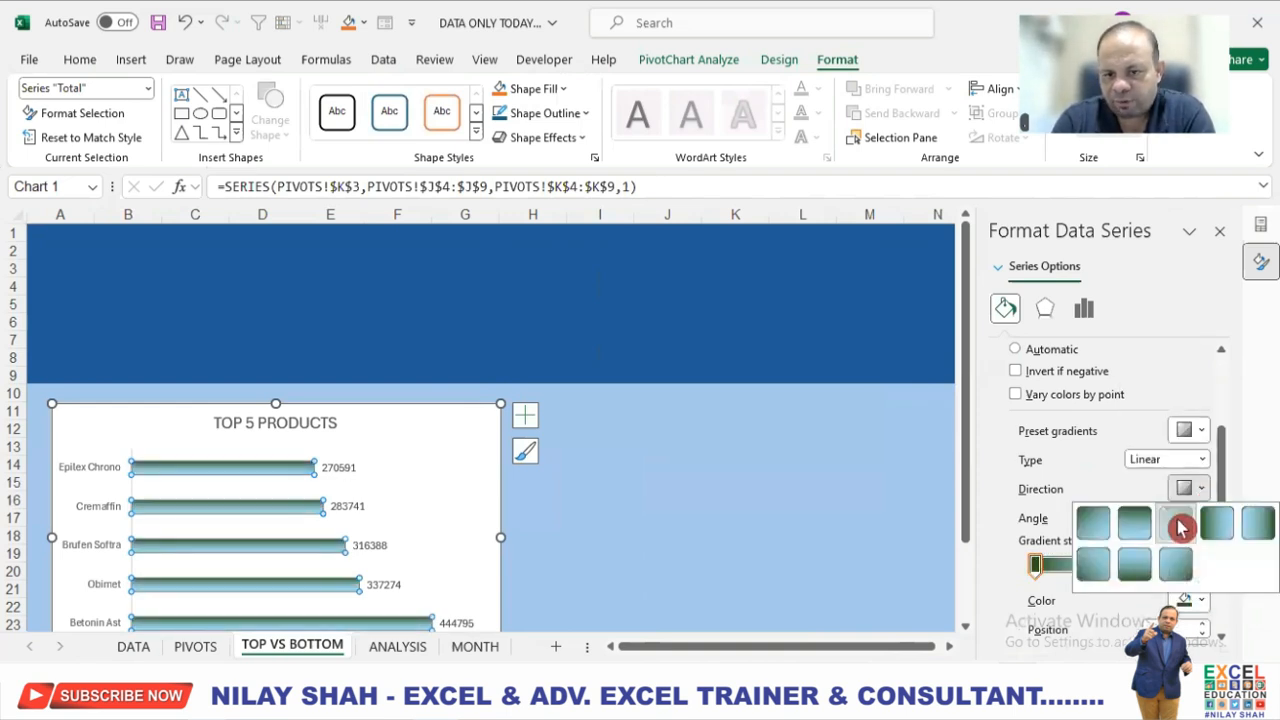
left_click(1177, 522)
left_click(1137, 569)
left_click(1207, 600)
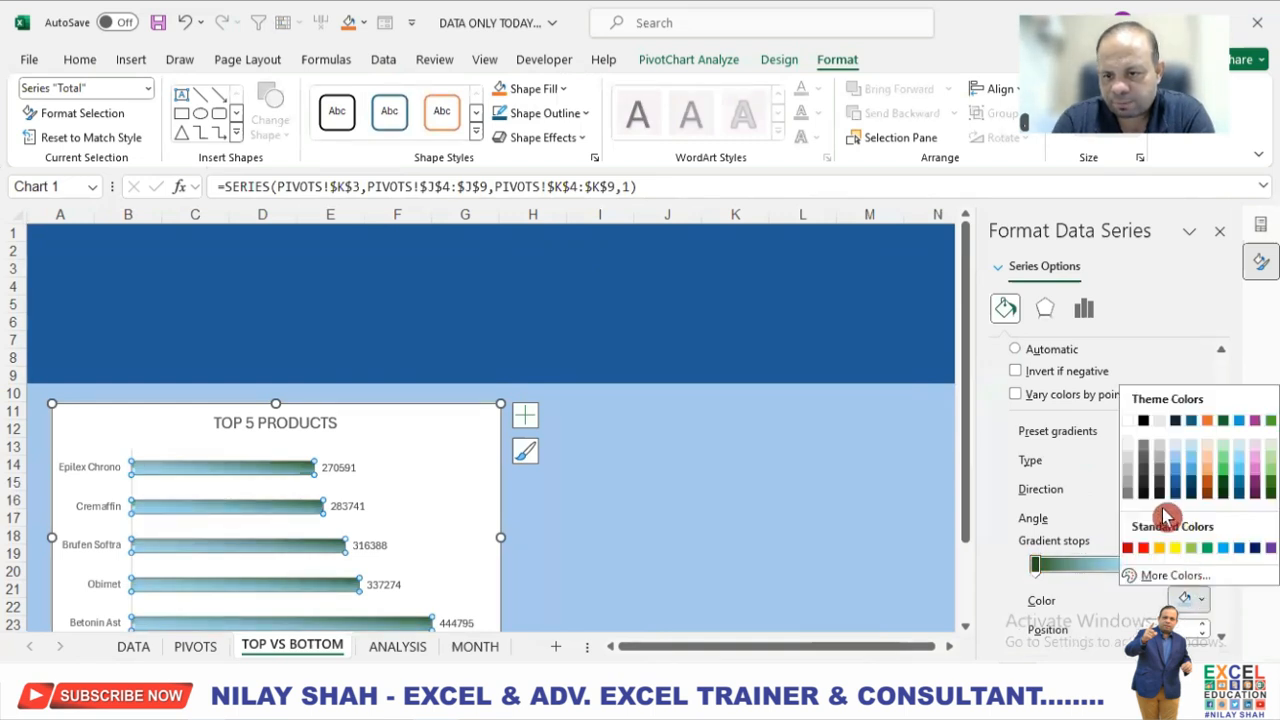
left_click(1131, 427)
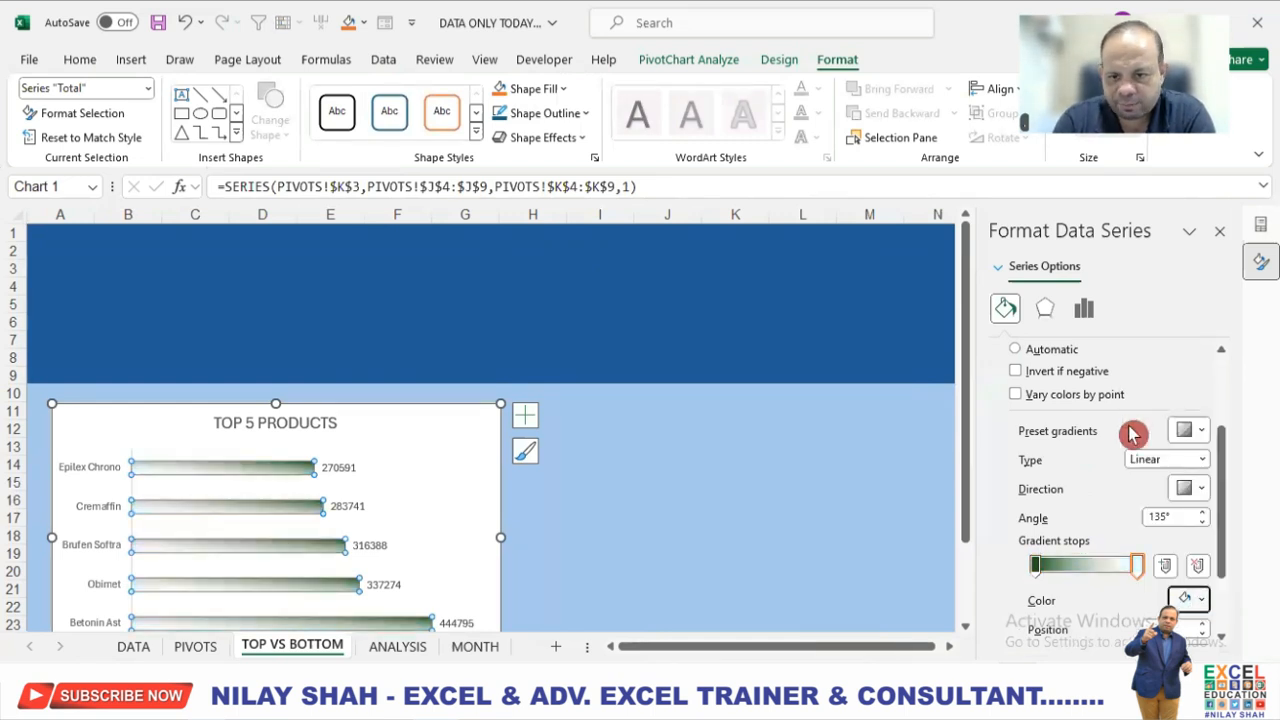
left_click(1200, 489)
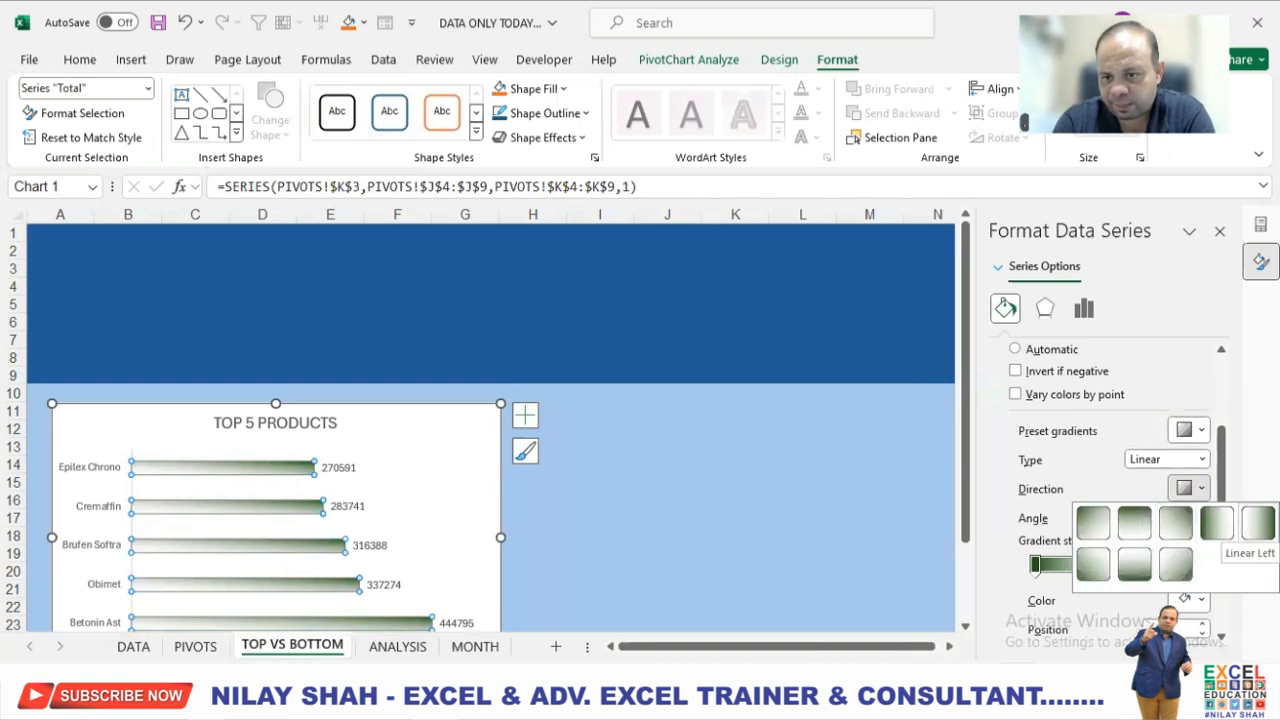
left_click(1255, 524)
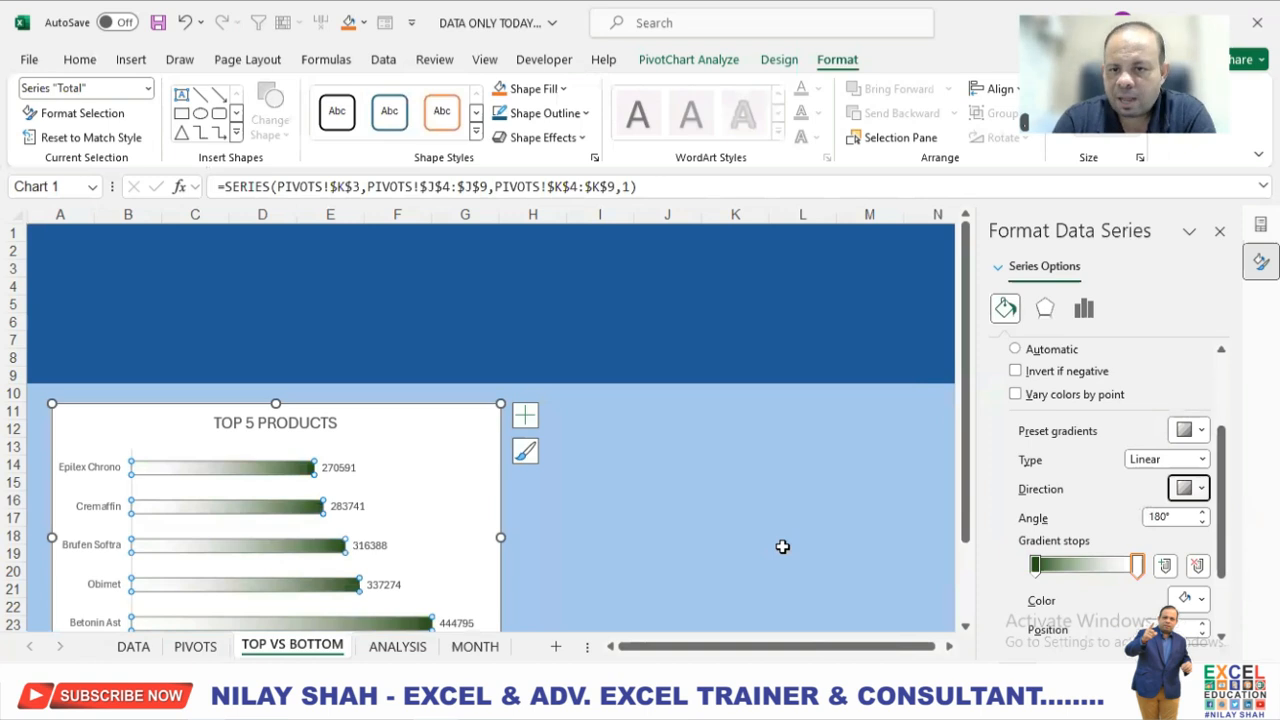
Set the border of the chart's bars to No line.
scroll(1130, 435, "up", 3)
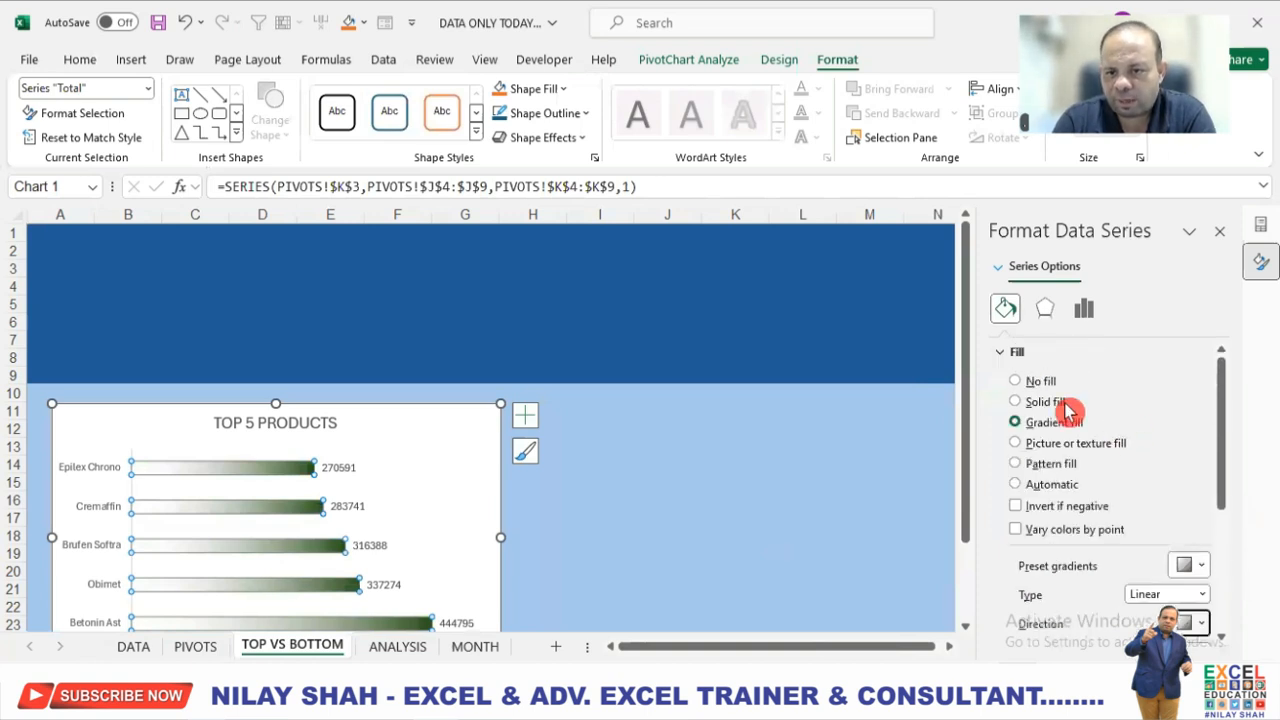
left_click(1004, 356)
left_click(1004, 382)
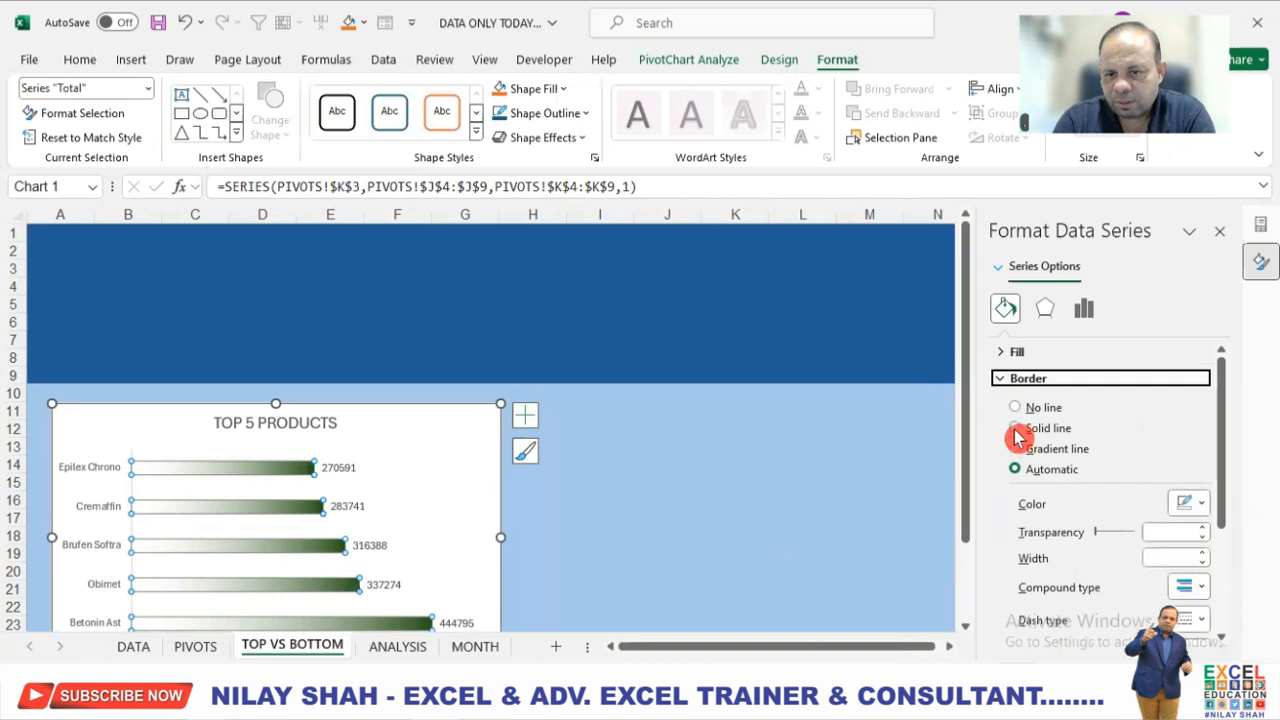
left_click(1015, 408)
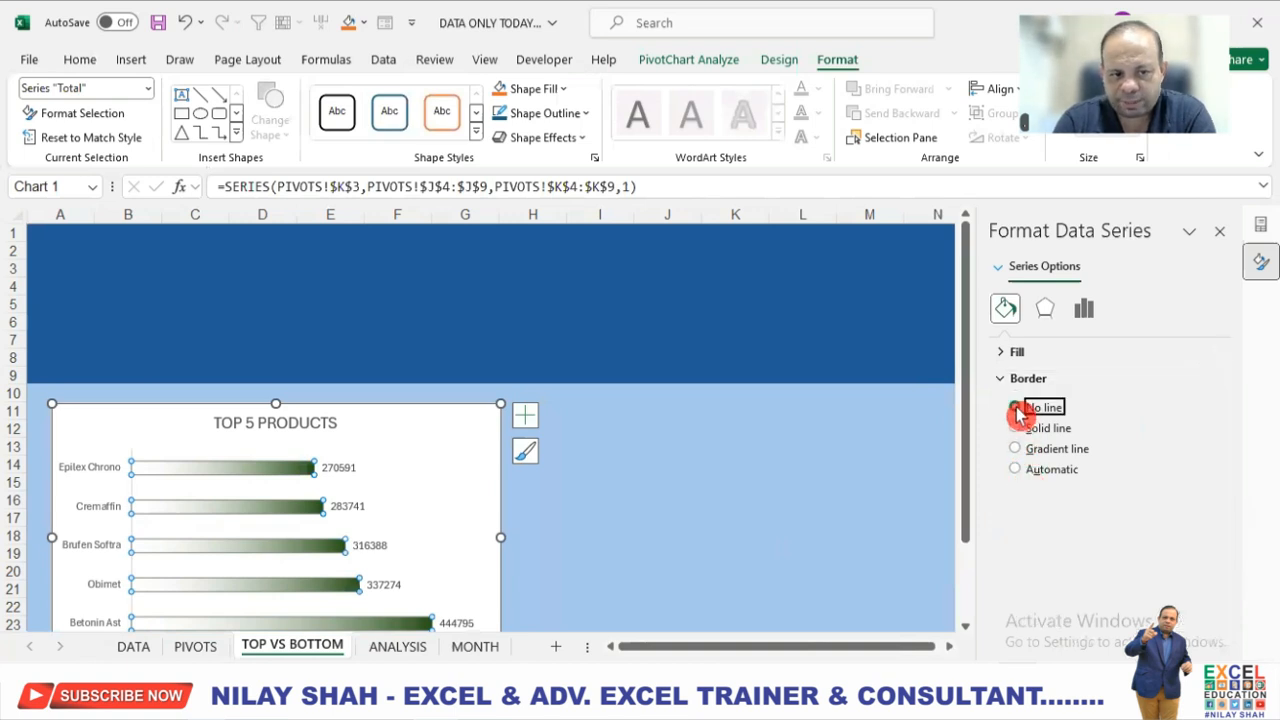
left_click_drag(845, 455, 836, 455)
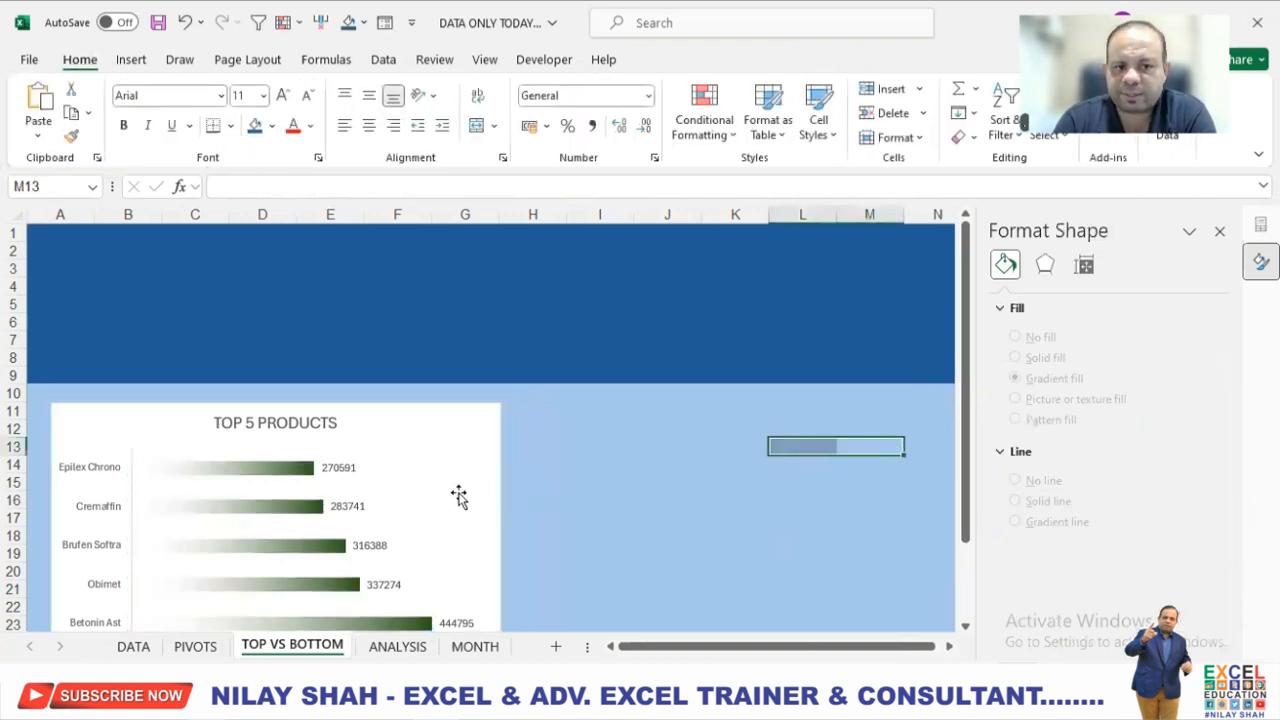
Make the chart's data labels bold and dark green, and increase their font size.
left_click(340, 467)
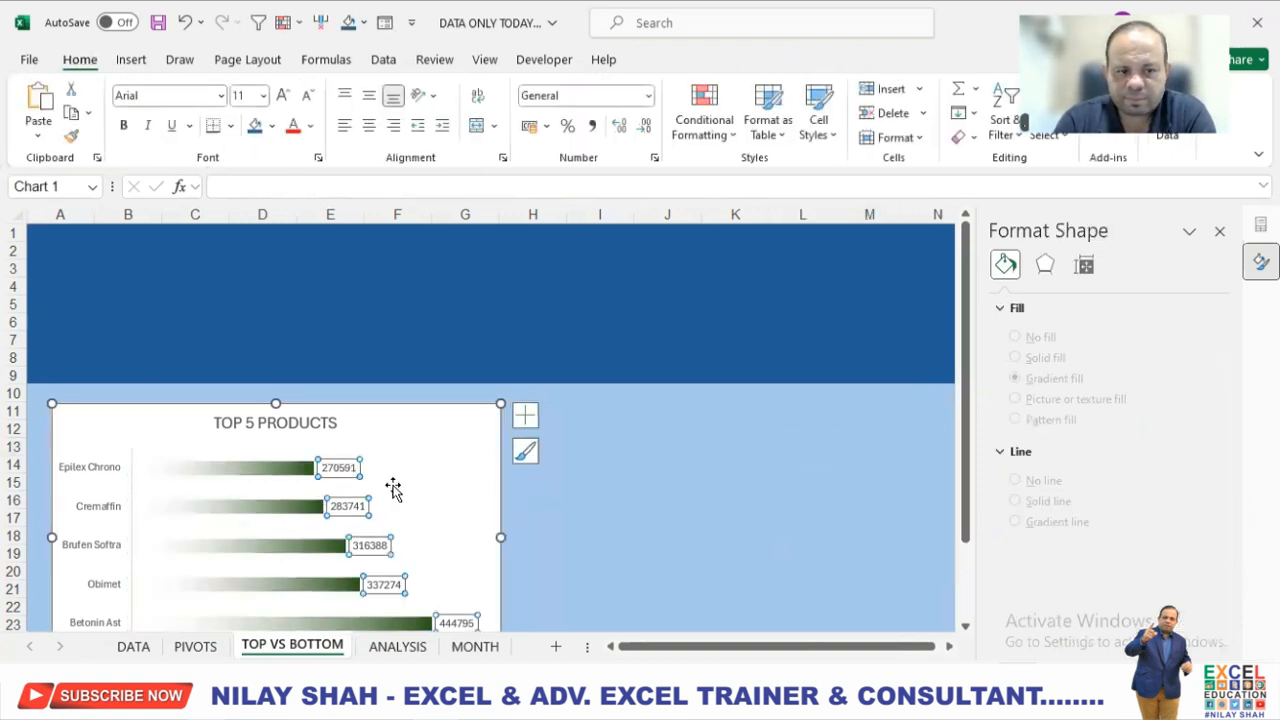
left_click(88, 61)
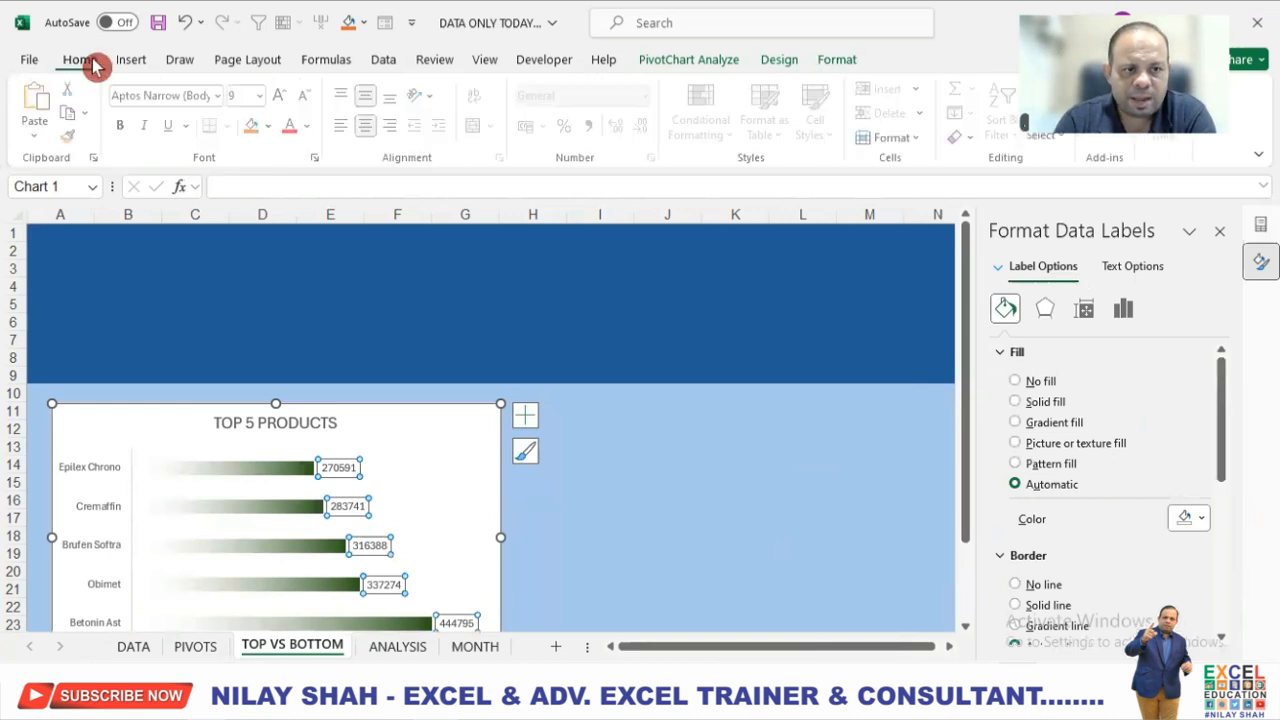
left_click(313, 127)
left_click(436, 280)
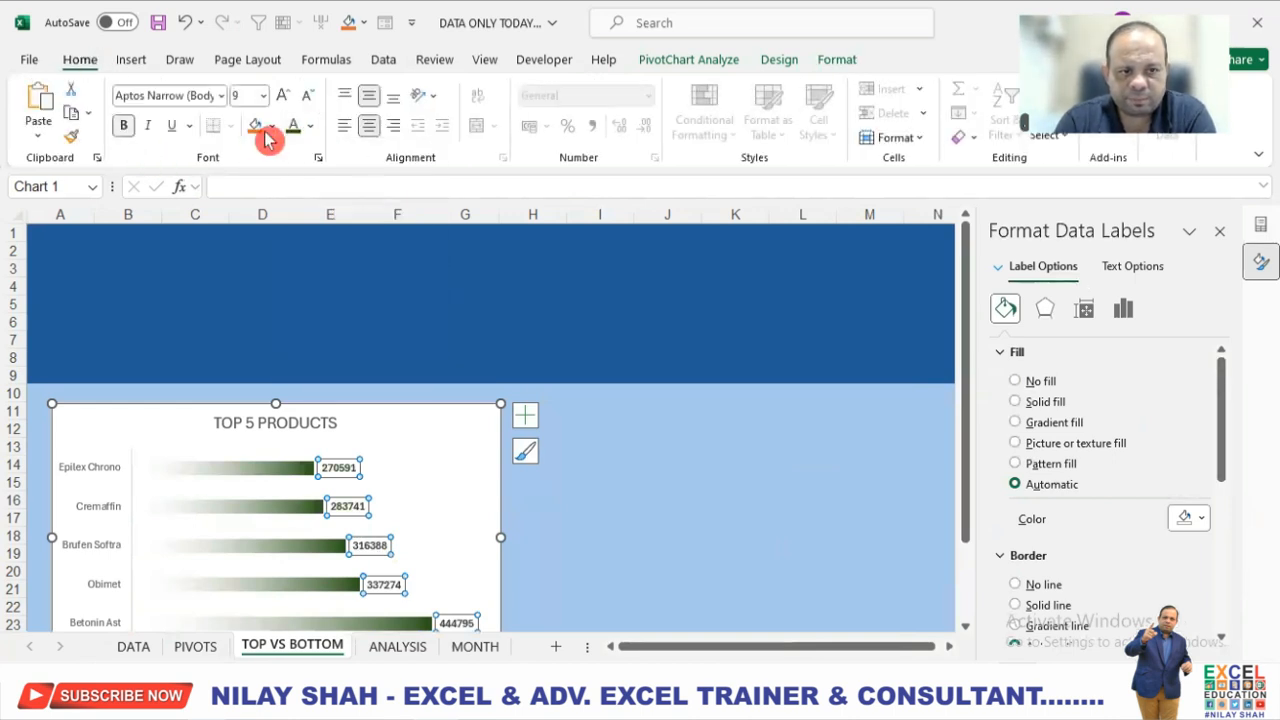
left_click(285, 95)
Apply a dark green text fill to all text in the TOP 5 PRODUCTS chart.
left_click(103, 479)
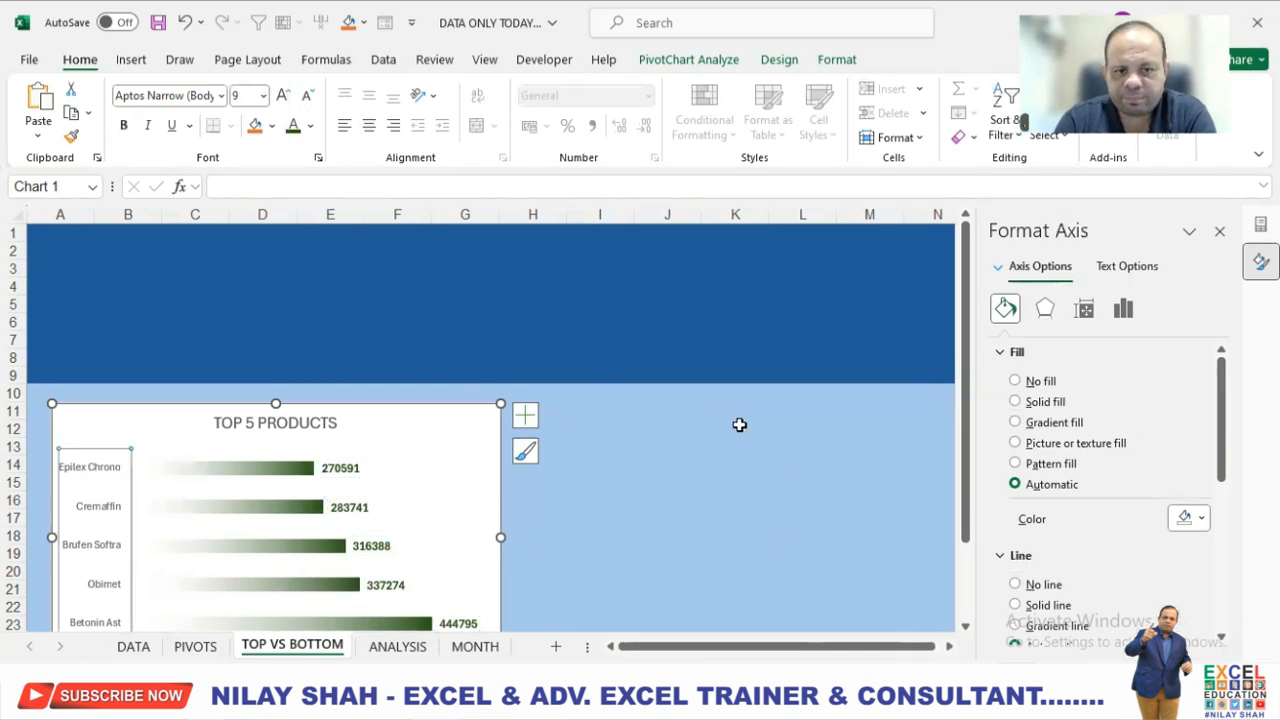
scroll(739, 425, "down", 1)
left_click(477, 391)
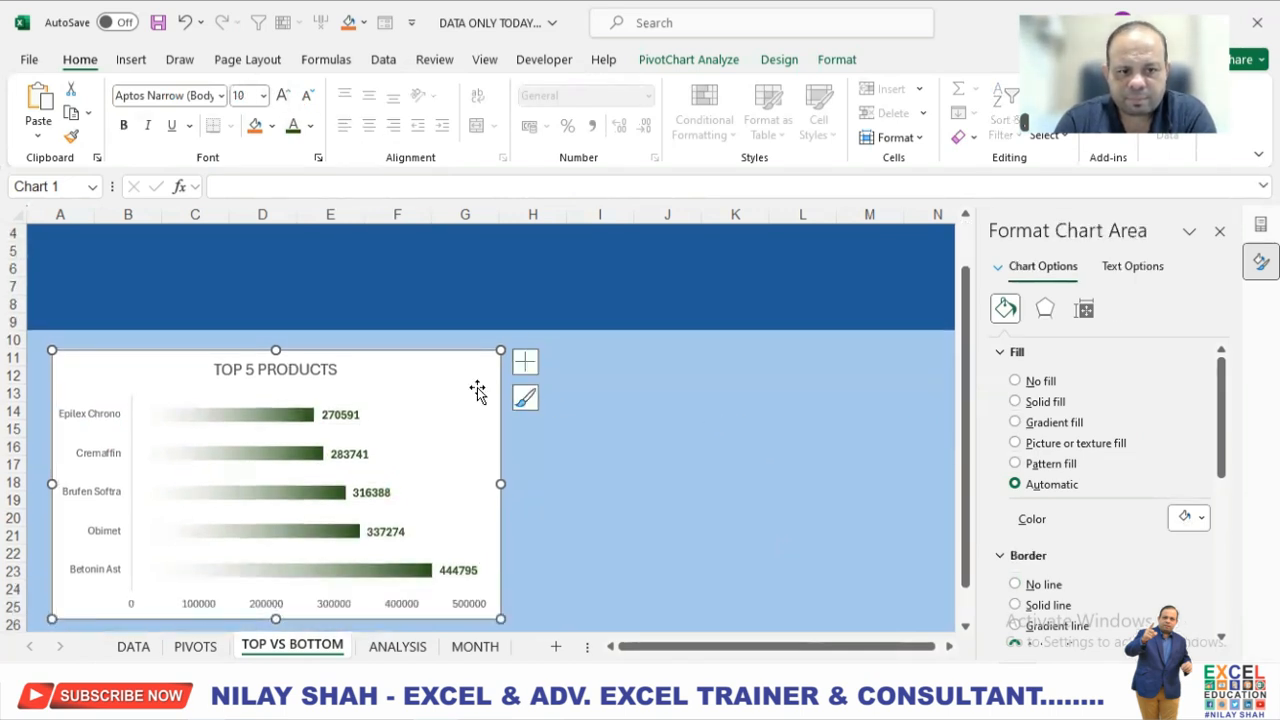
left_click(836, 66)
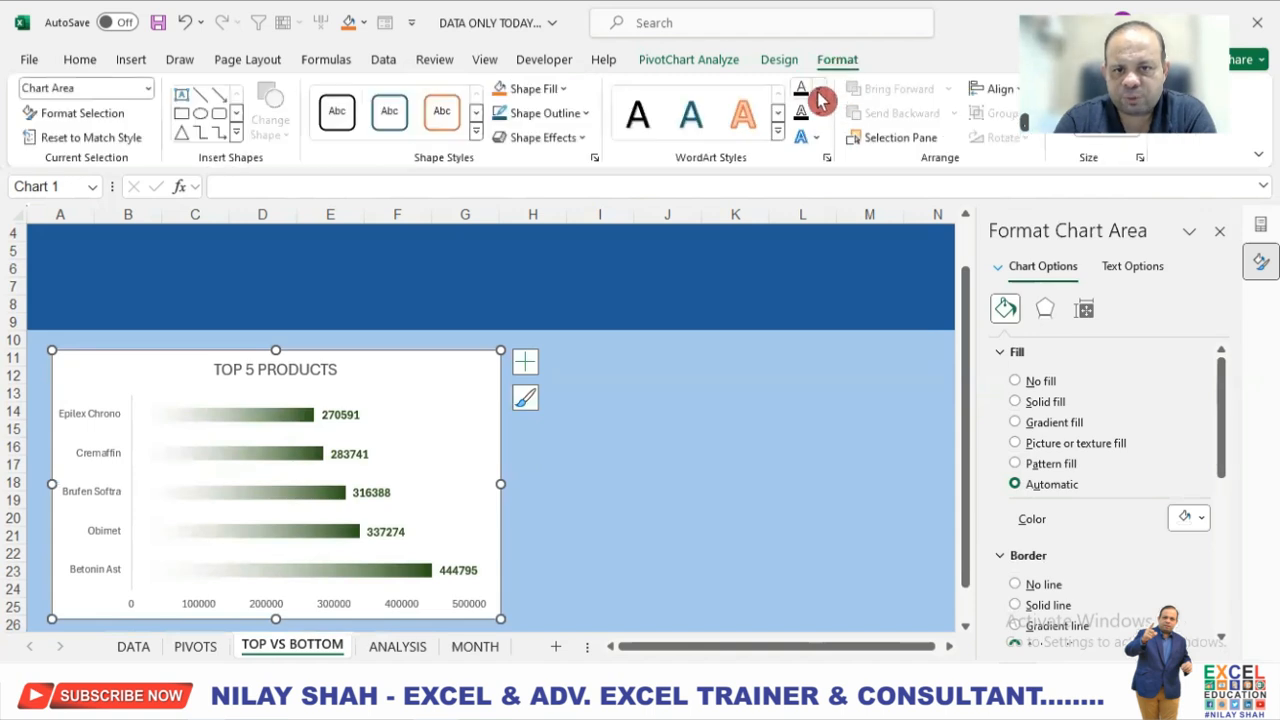
left_click(817, 88)
left_click(944, 239)
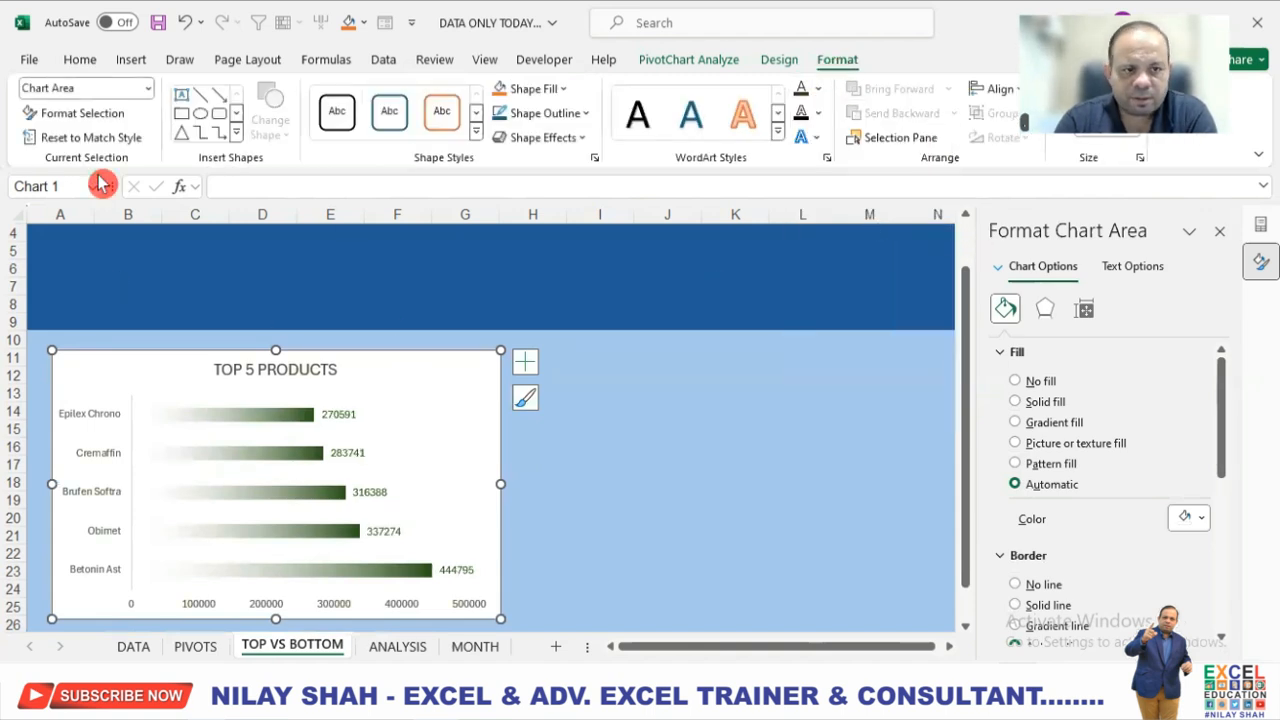
left_click(820, 90)
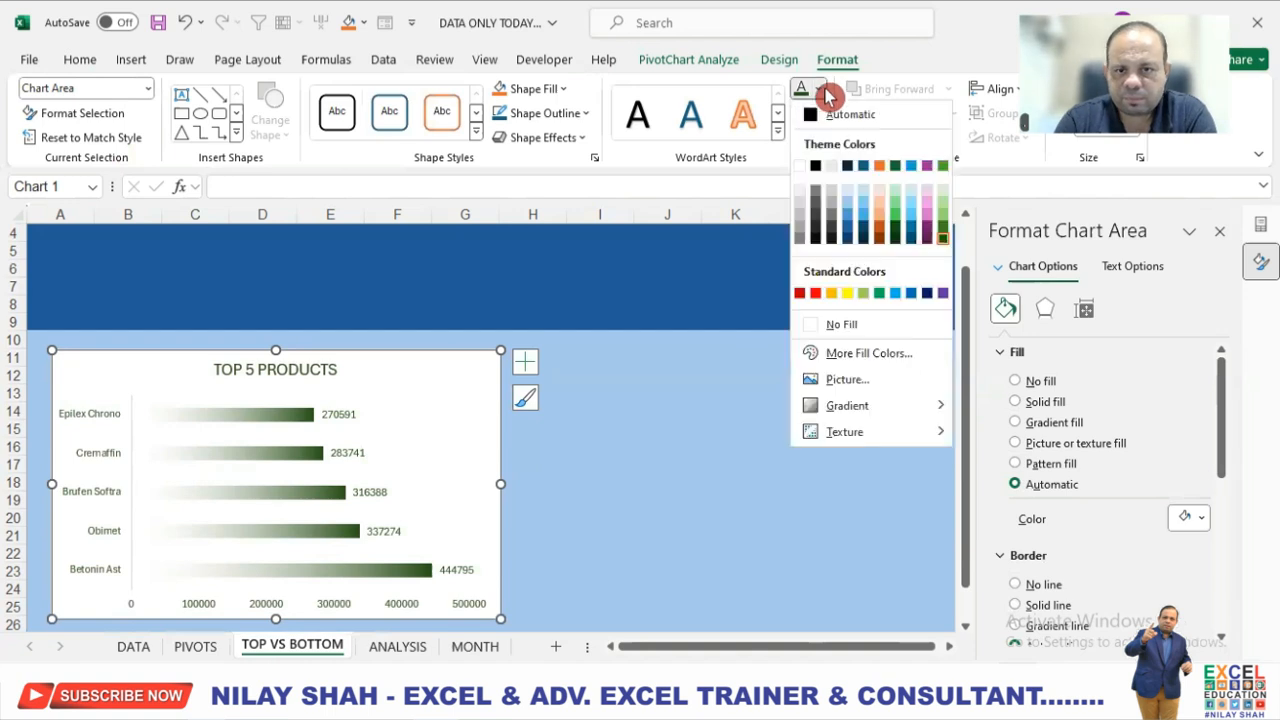
left_click(825, 90)
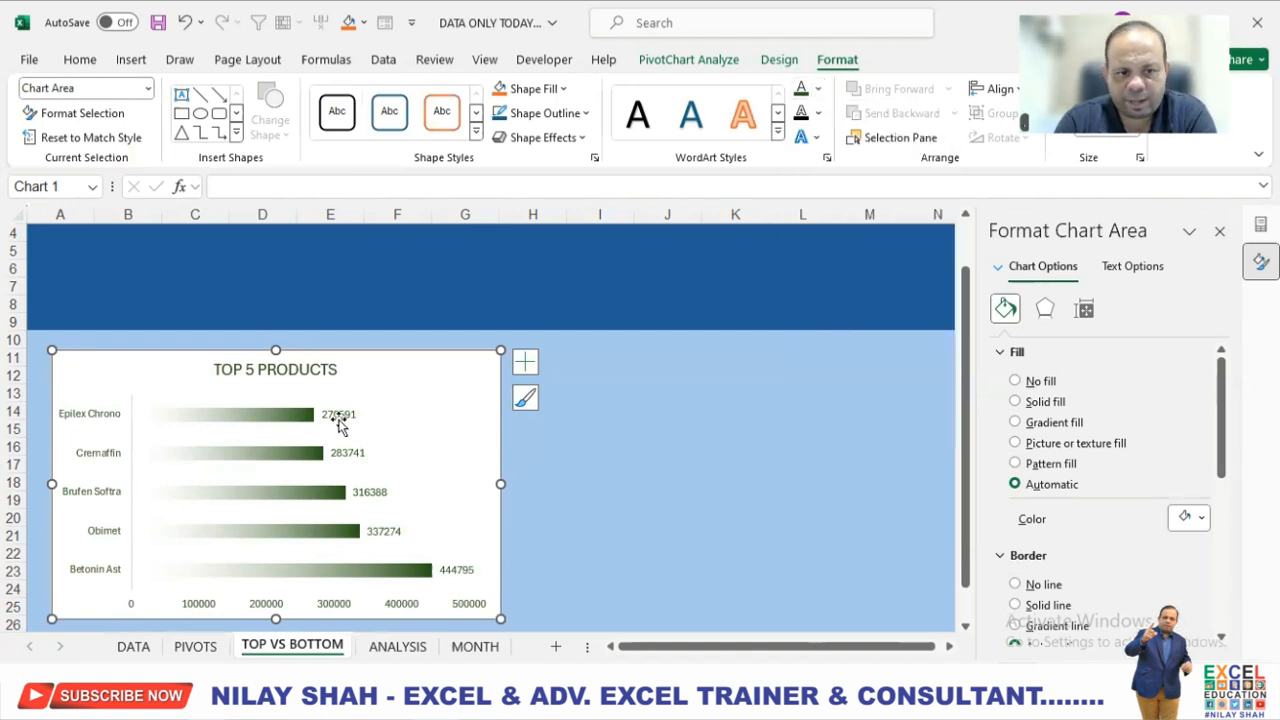
Bold the data labels of the TOP 5 PRODUCTS chart.
left_click(338, 422)
left_click(72, 59)
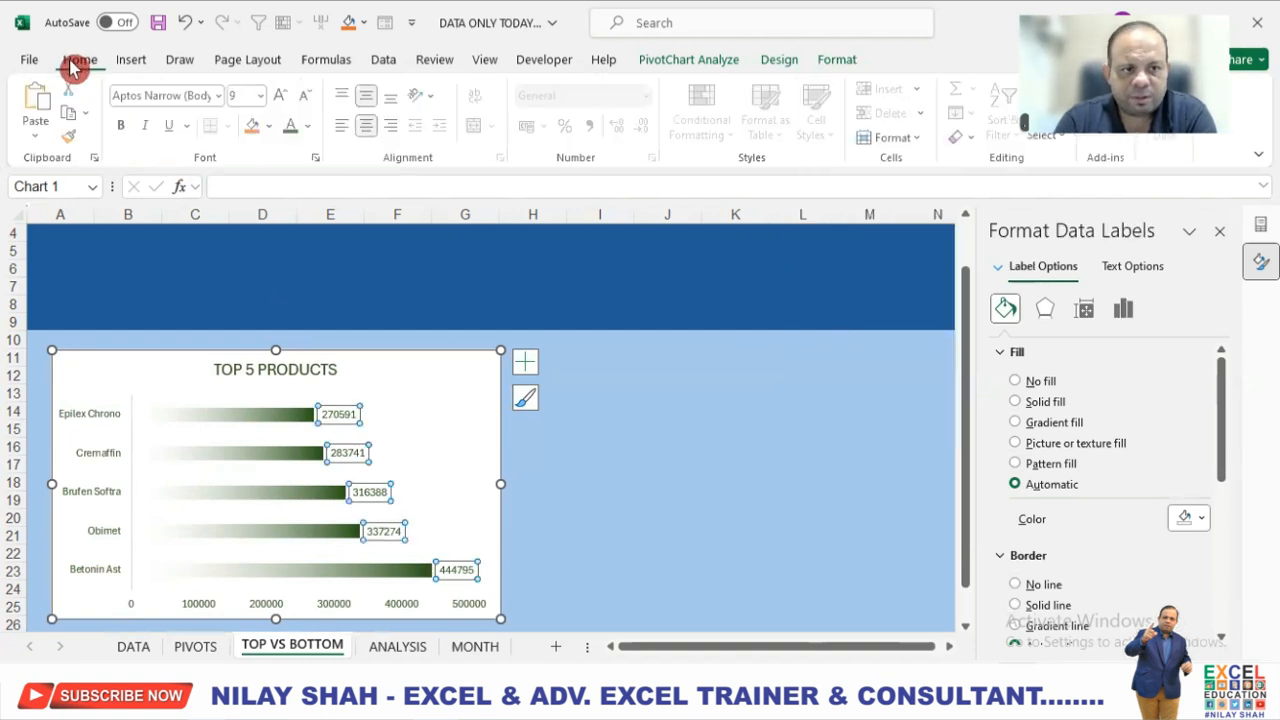
left_click(124, 133)
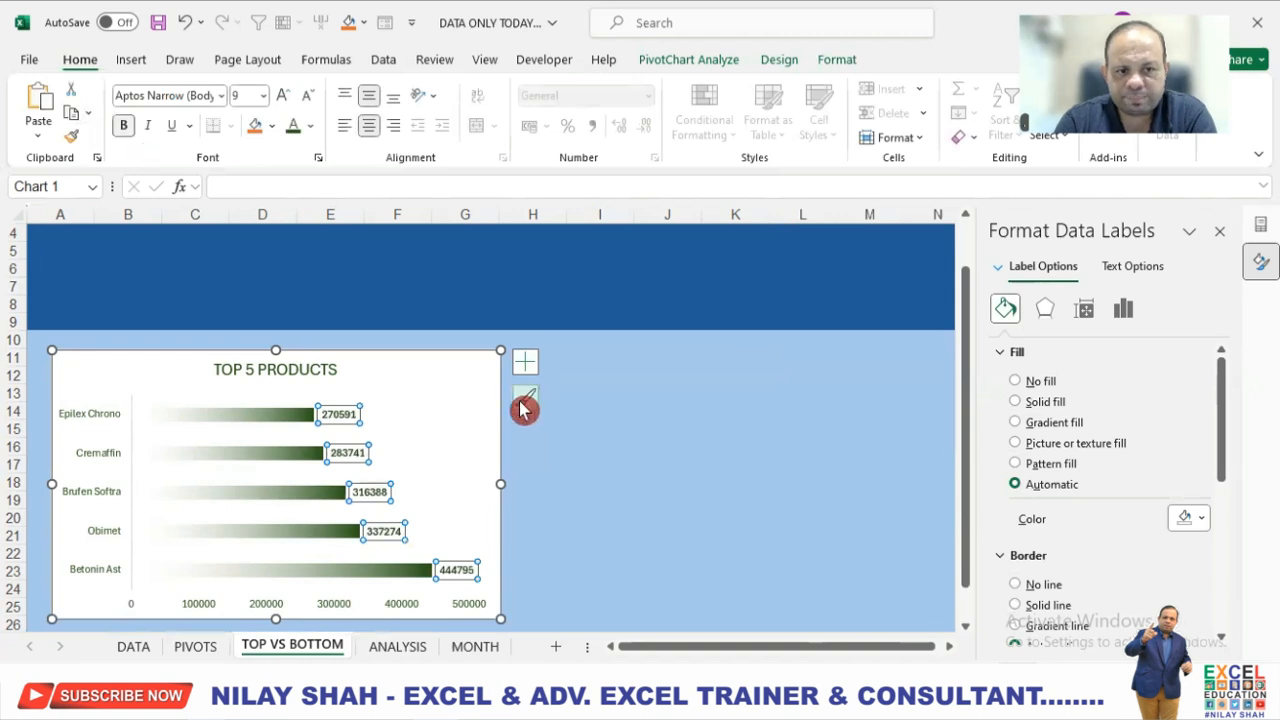
left_click(651, 427)
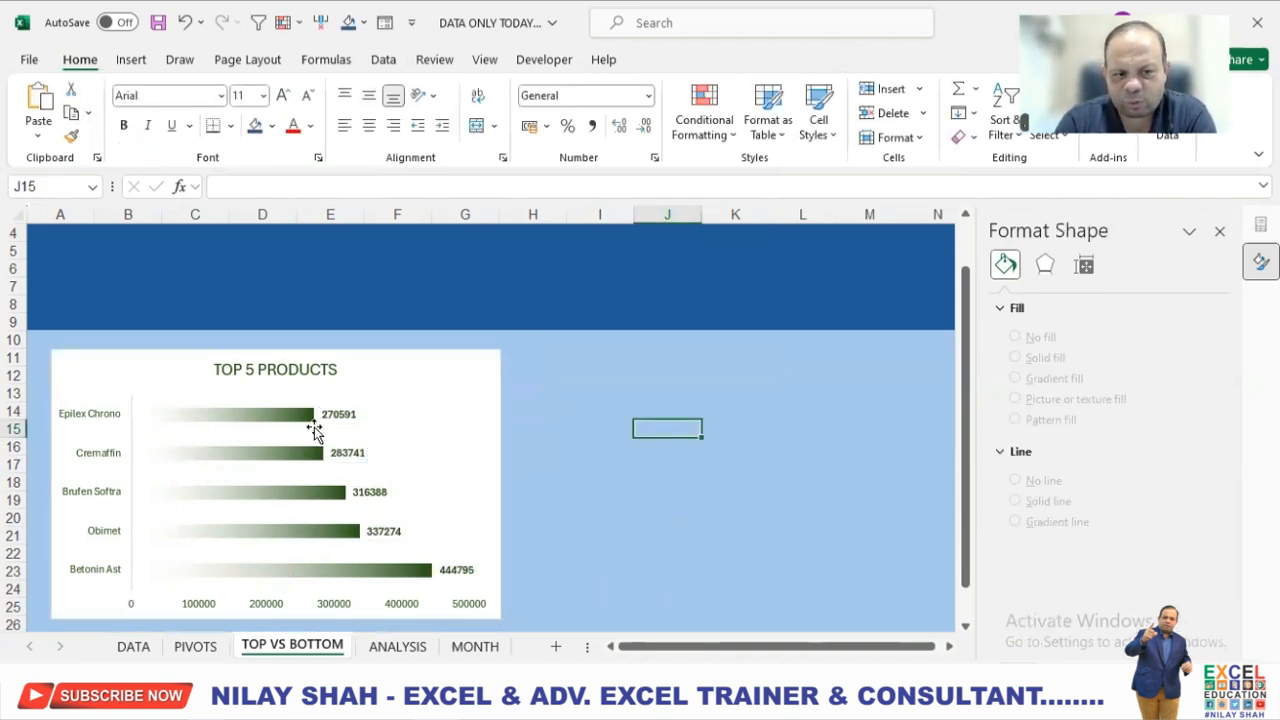
Draw a rounded rectangle over the TOP 5 PRODUCTS chart, slightly larger than it, spanning about columns A to H and rows 10 to 26.
left_click(586, 483)
left_click(131, 60)
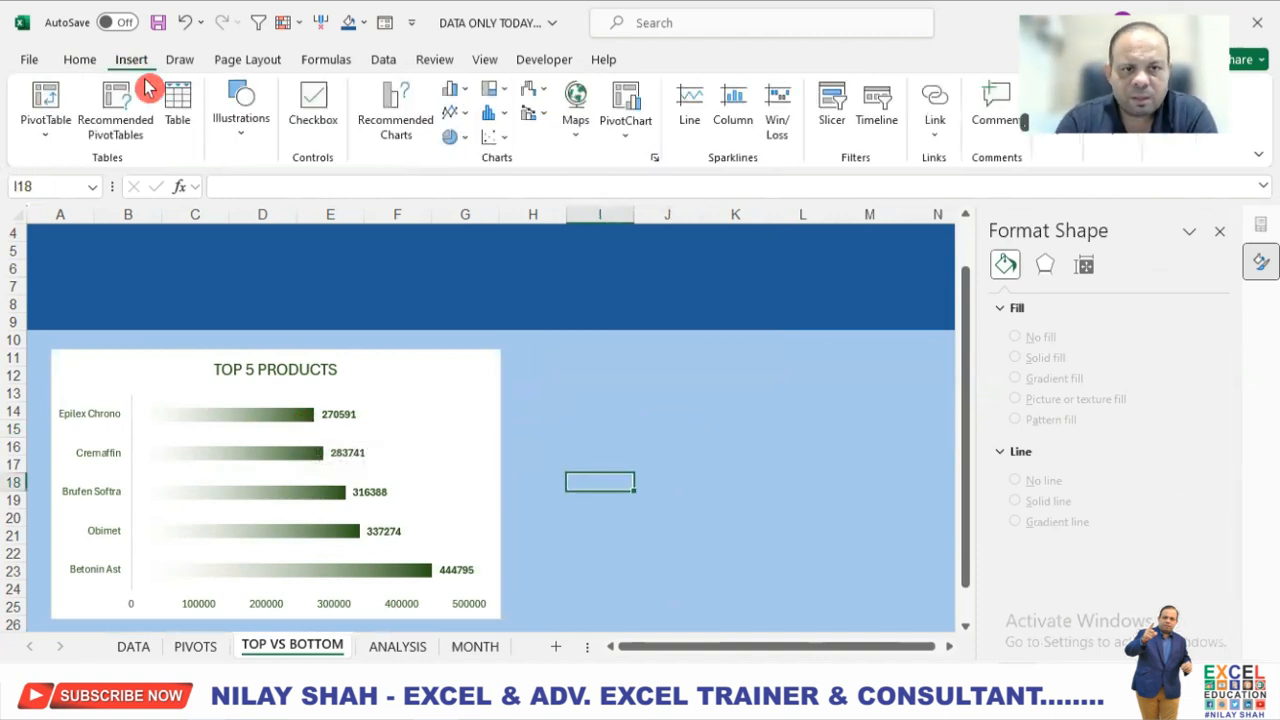
left_click(240, 145)
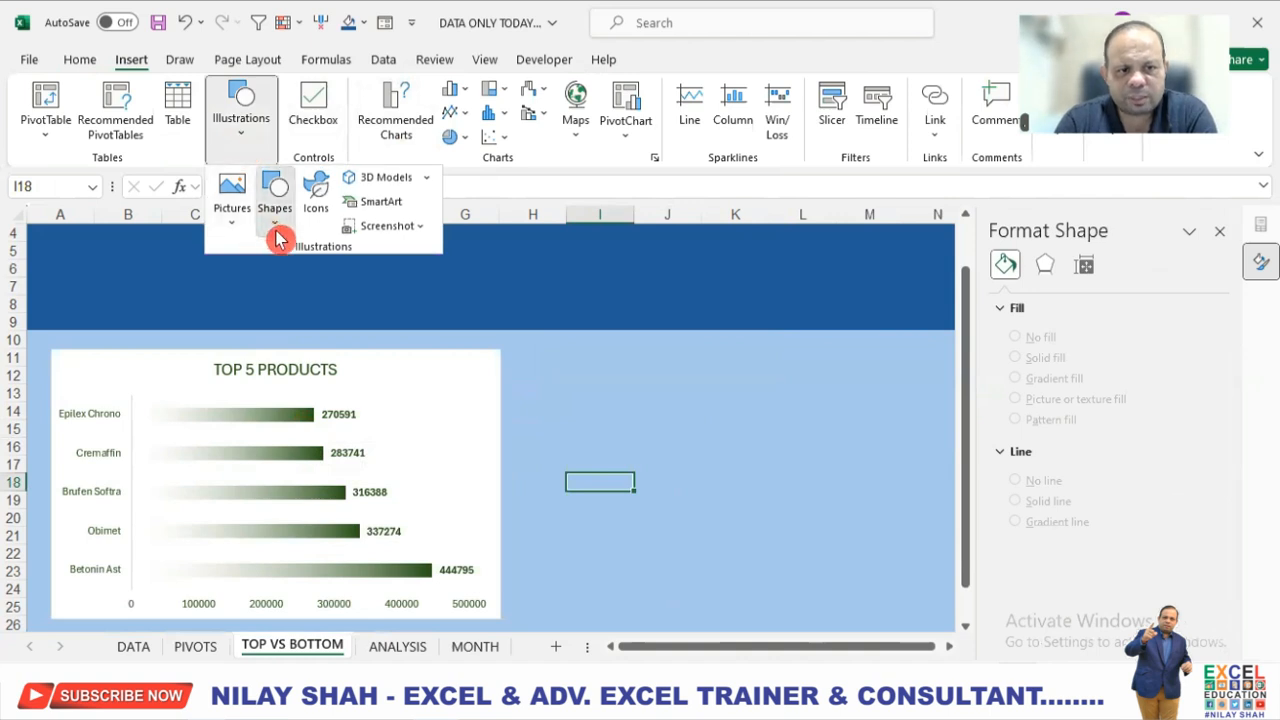
left_click(276, 236)
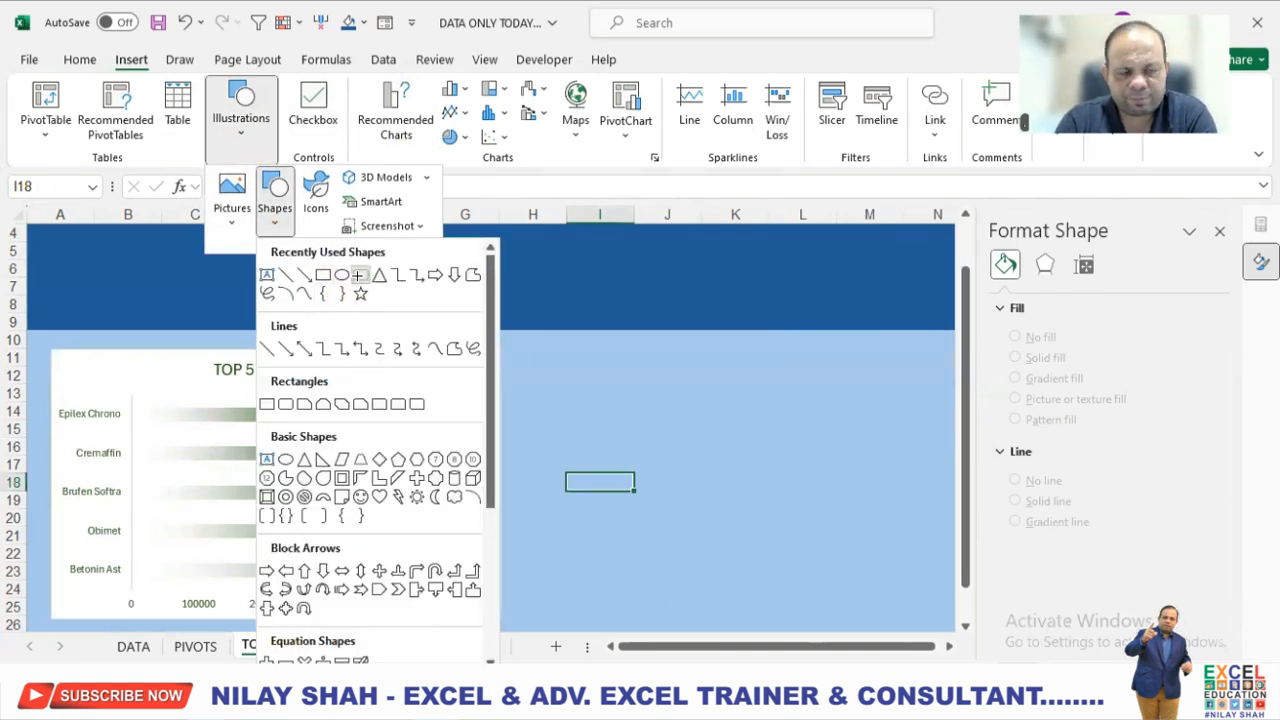
left_click(358, 275)
mouse_move(54, 353)
left_mouse_down()
mouse_move(443, 577)
mouse_move(509, 591)
mouse_move(509, 546)
mouse_move(522, 556)
left_mouse_up()
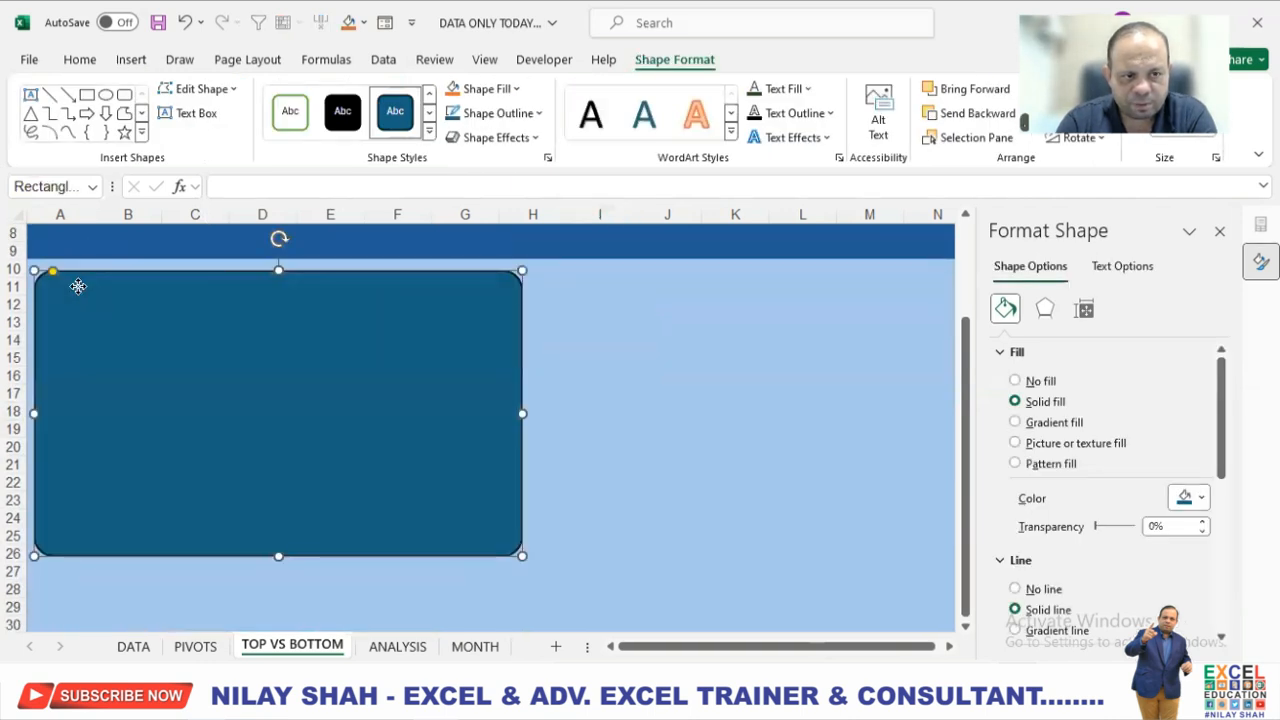
Send the rounded rectangle behind the TOP 5 PRODUCTS chart and fill it with white.
right_click(94, 309)
left_click(190, 430)
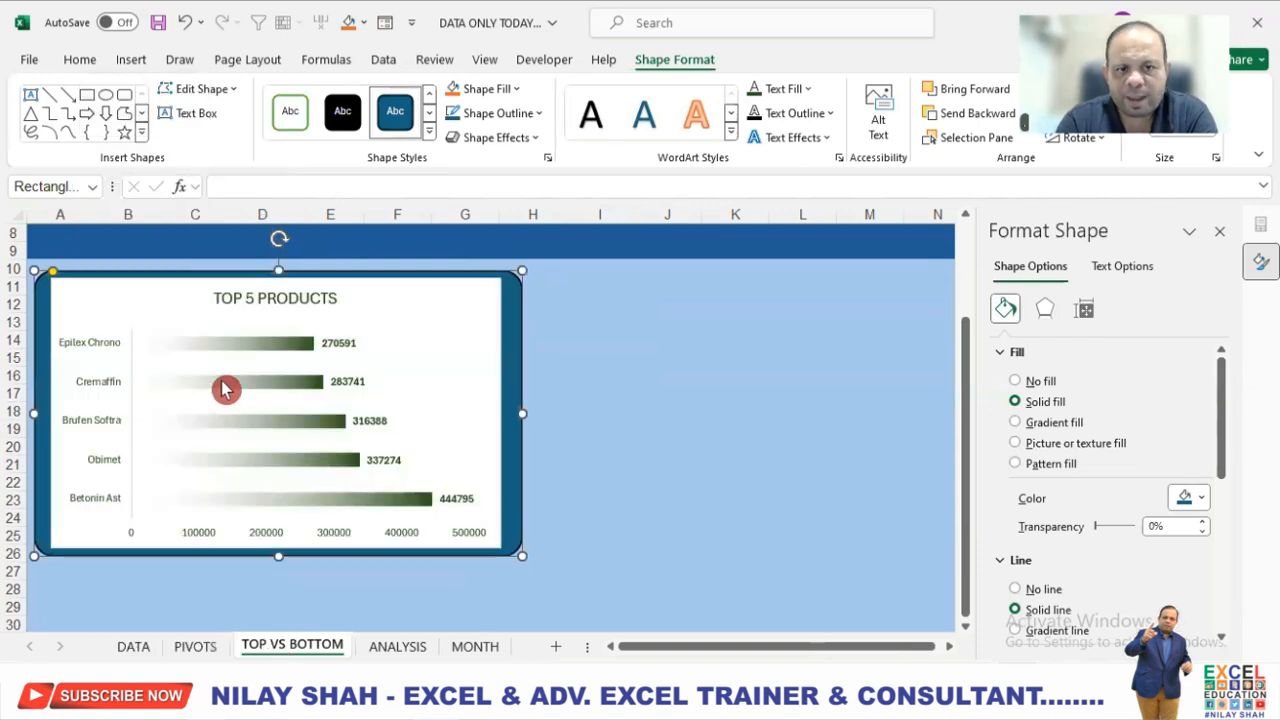
left_click(505, 90)
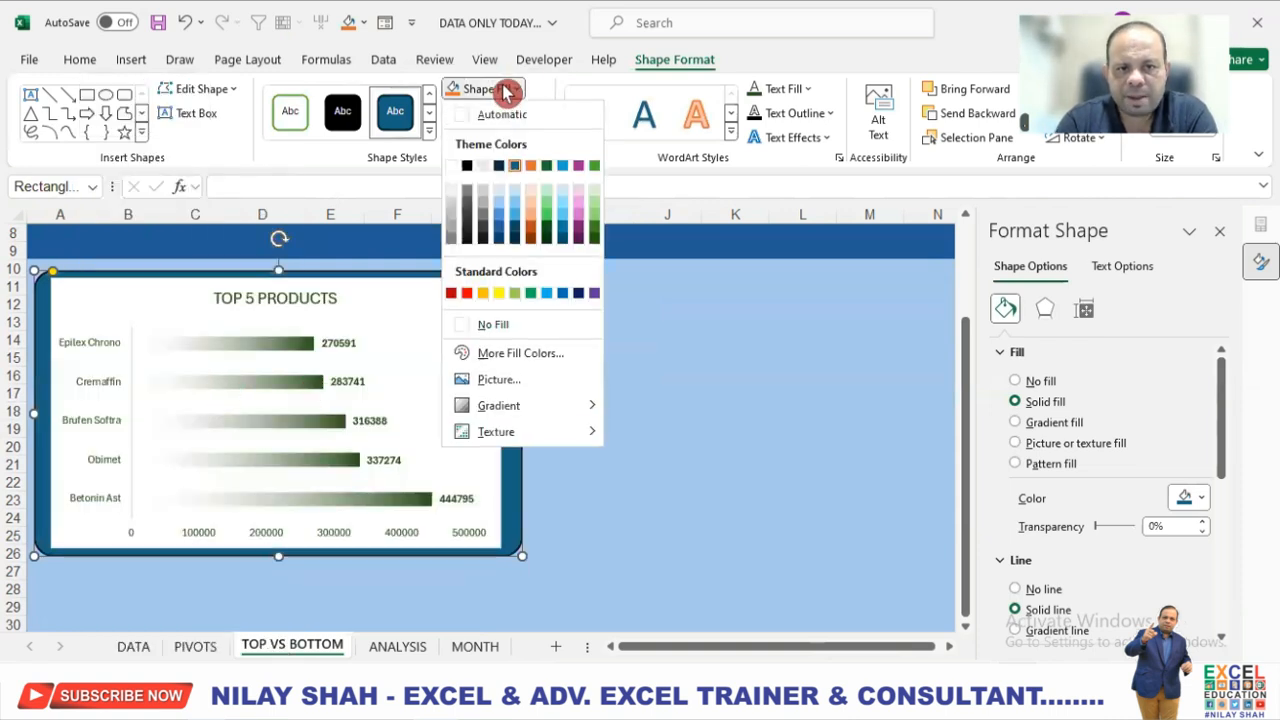
left_click(451, 170)
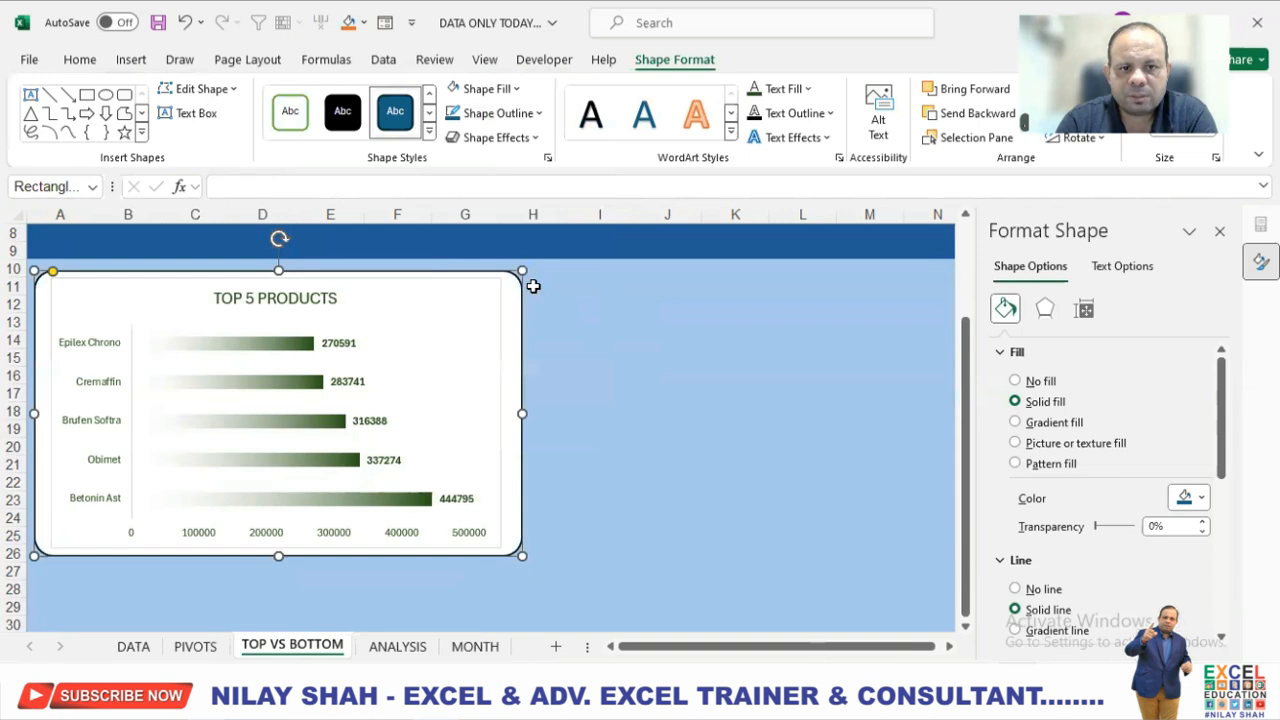
Give the rounded rectangle a dark green outline with a 2¼ pt weight.
left_click(532, 112)
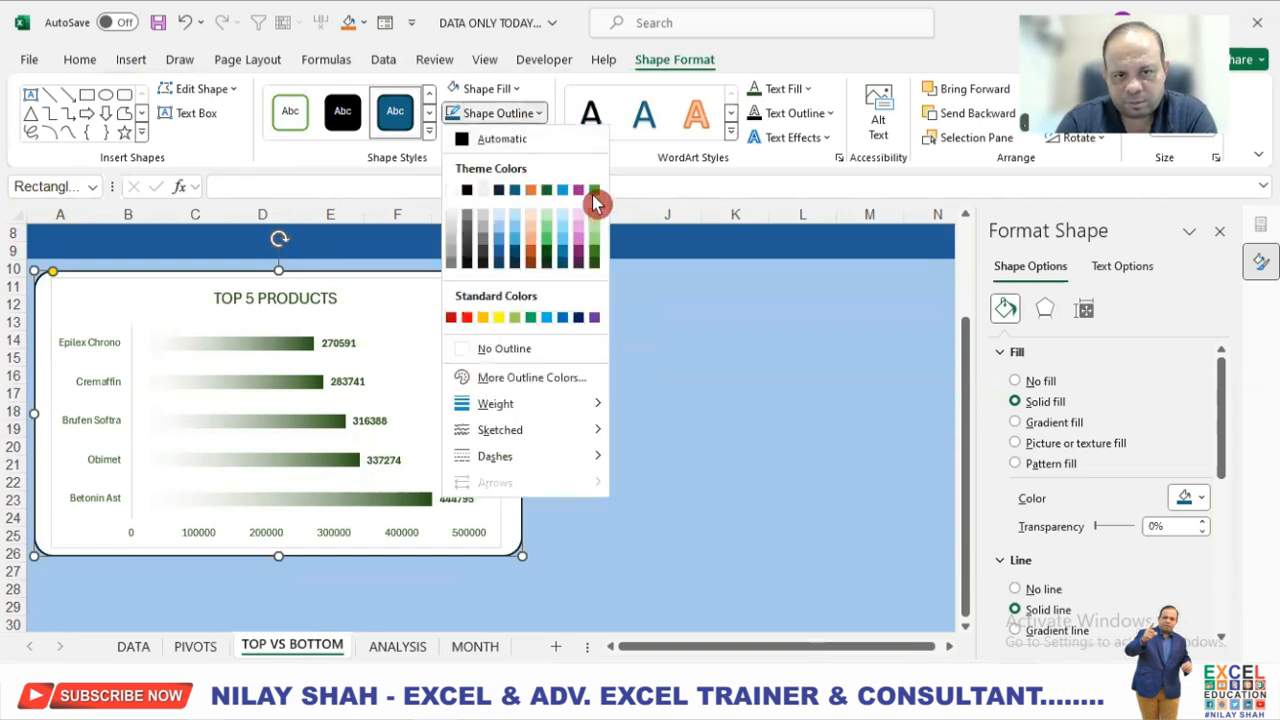
left_click(595, 262)
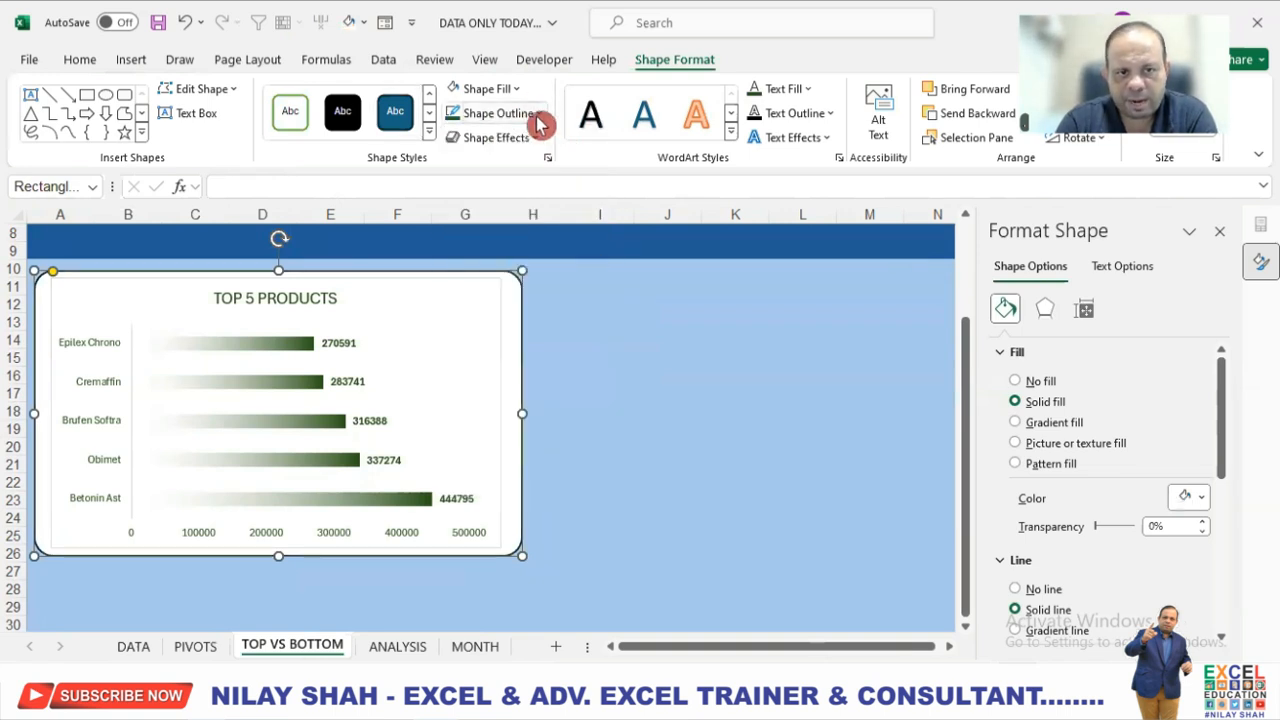
left_click(540, 120)
mouse_move(566, 429)
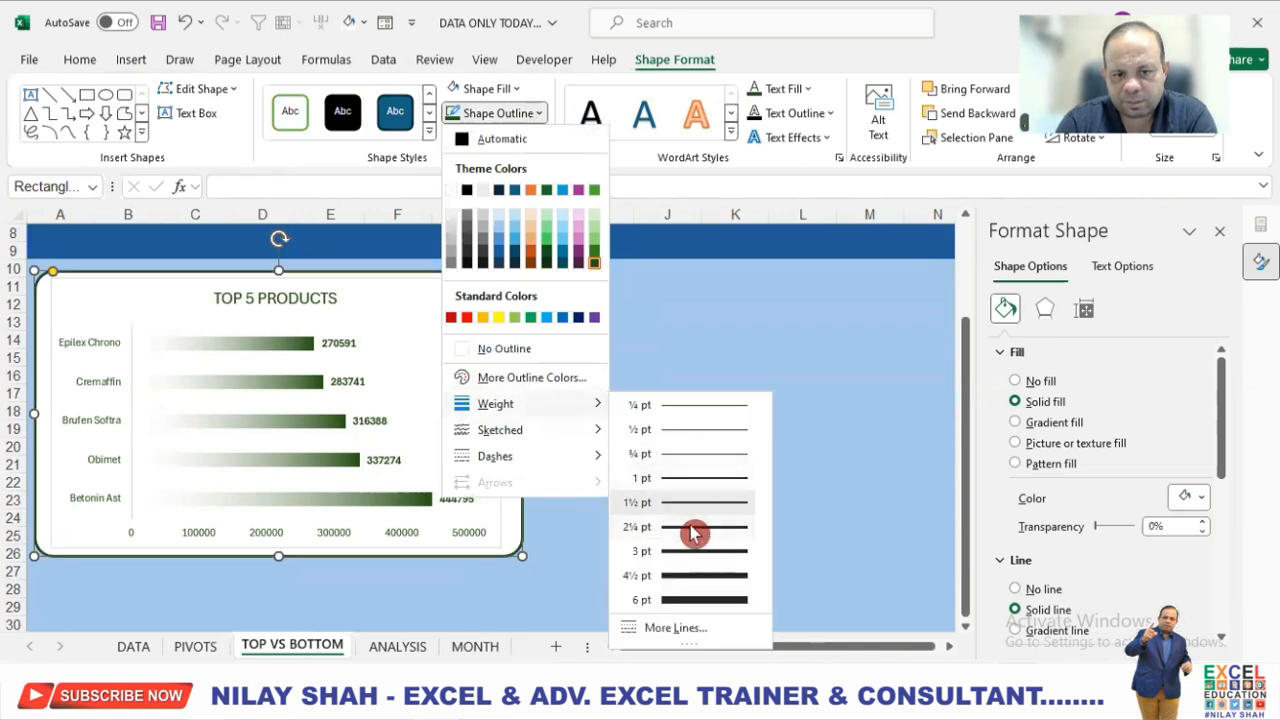
left_click(693, 534)
left_click(618, 427)
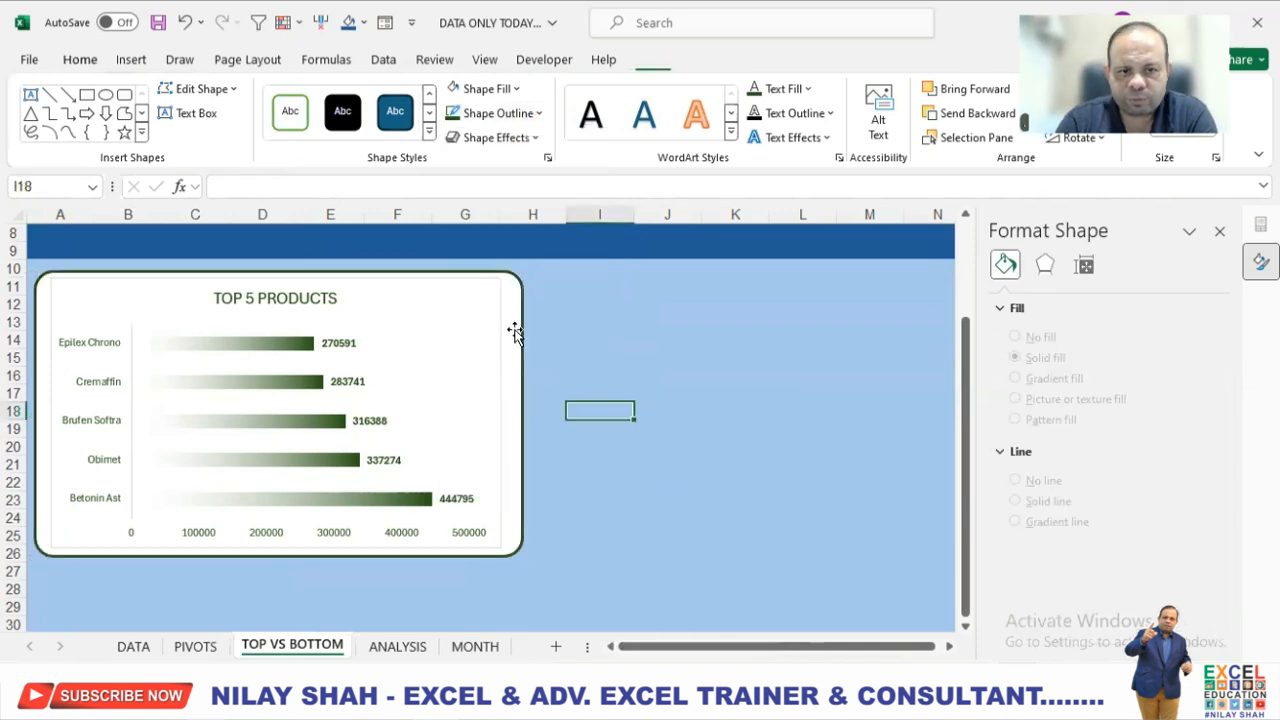
Remove the outline from the TOP 5 PRODUCTS chart area.
left_click(497, 316)
left_click(837, 60)
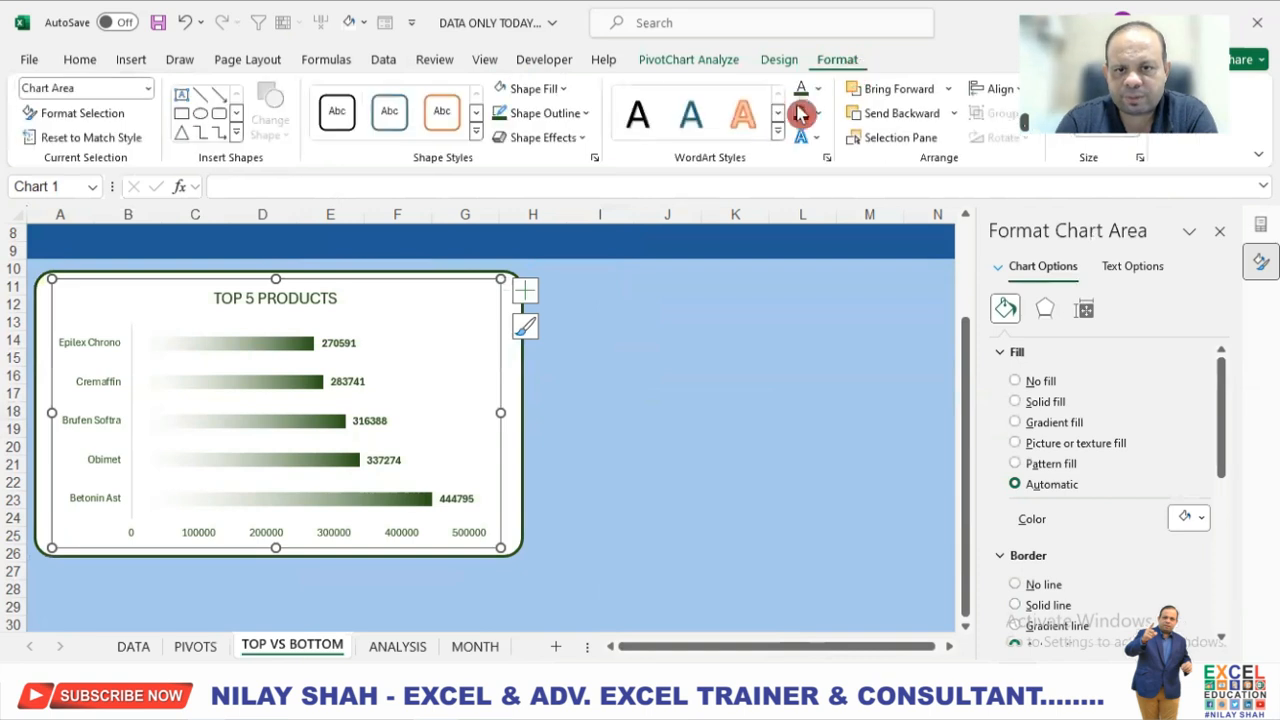
left_click(571, 113)
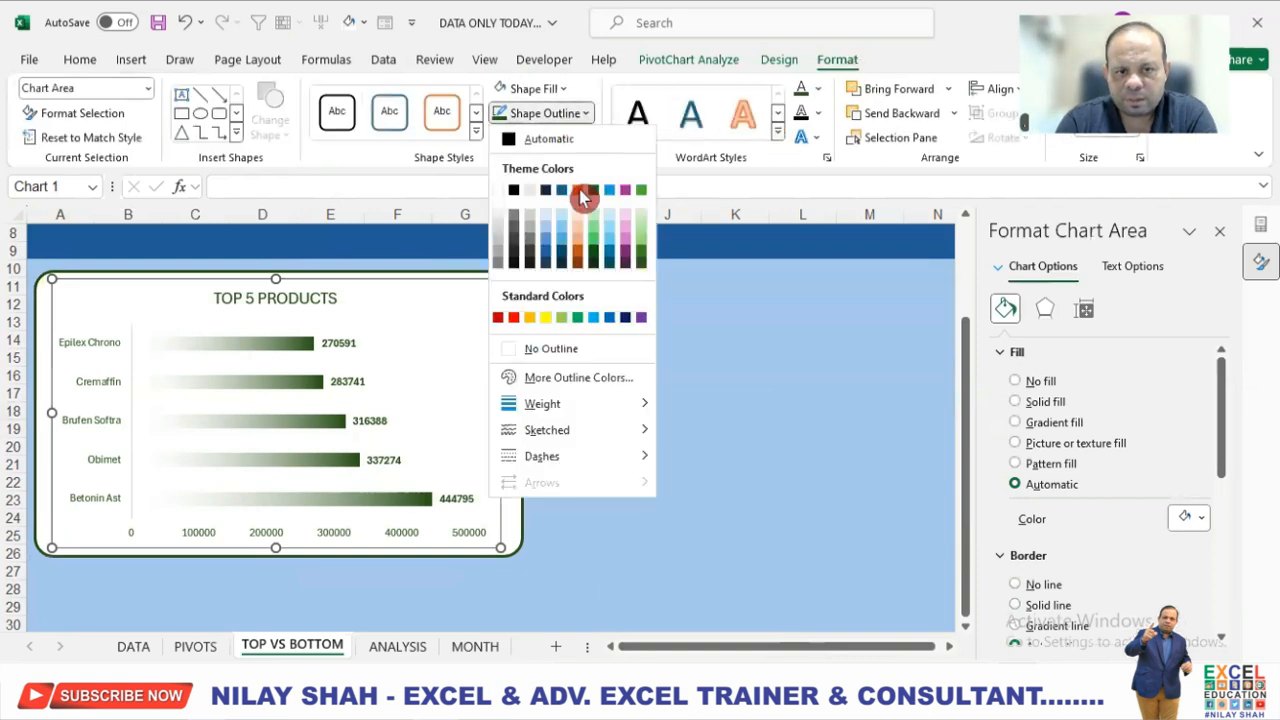
left_click(571, 350)
left_click(626, 340)
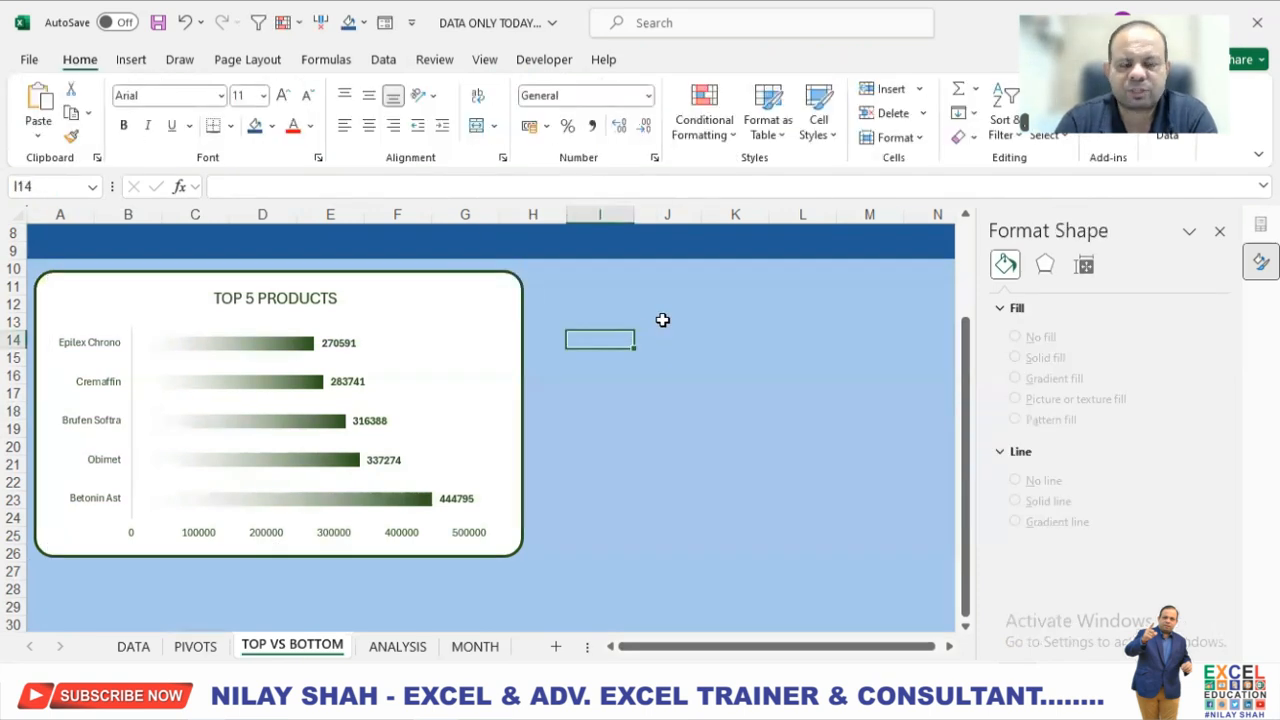
Bold the title of the TOP 5 PRODUCTS chart.
left_click(328, 297)
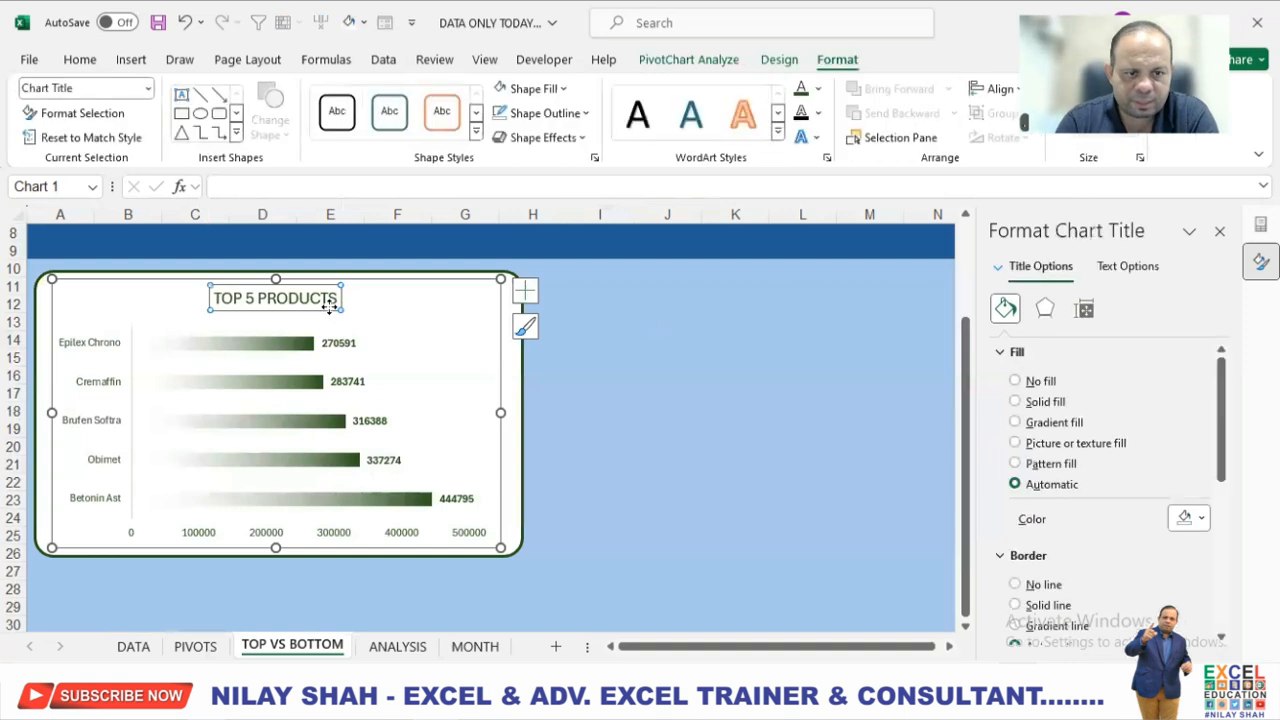
left_click(88, 60)
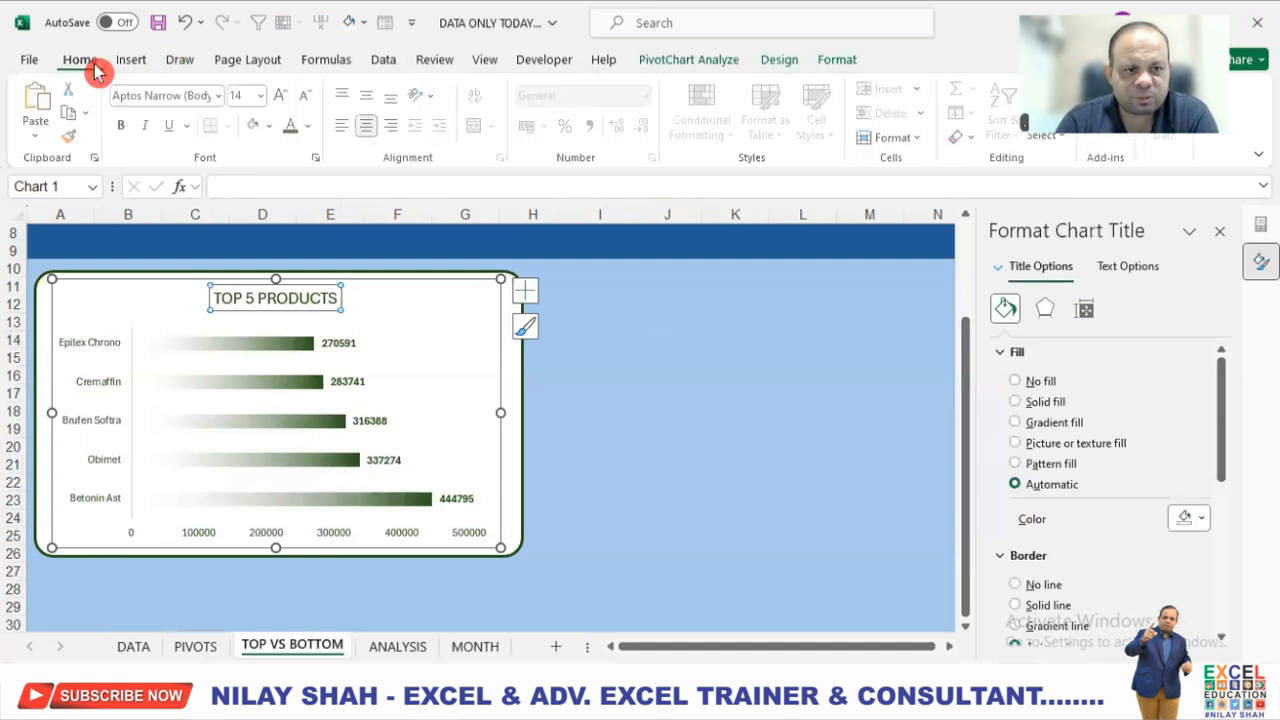
left_click(123, 125)
left_click(711, 376)
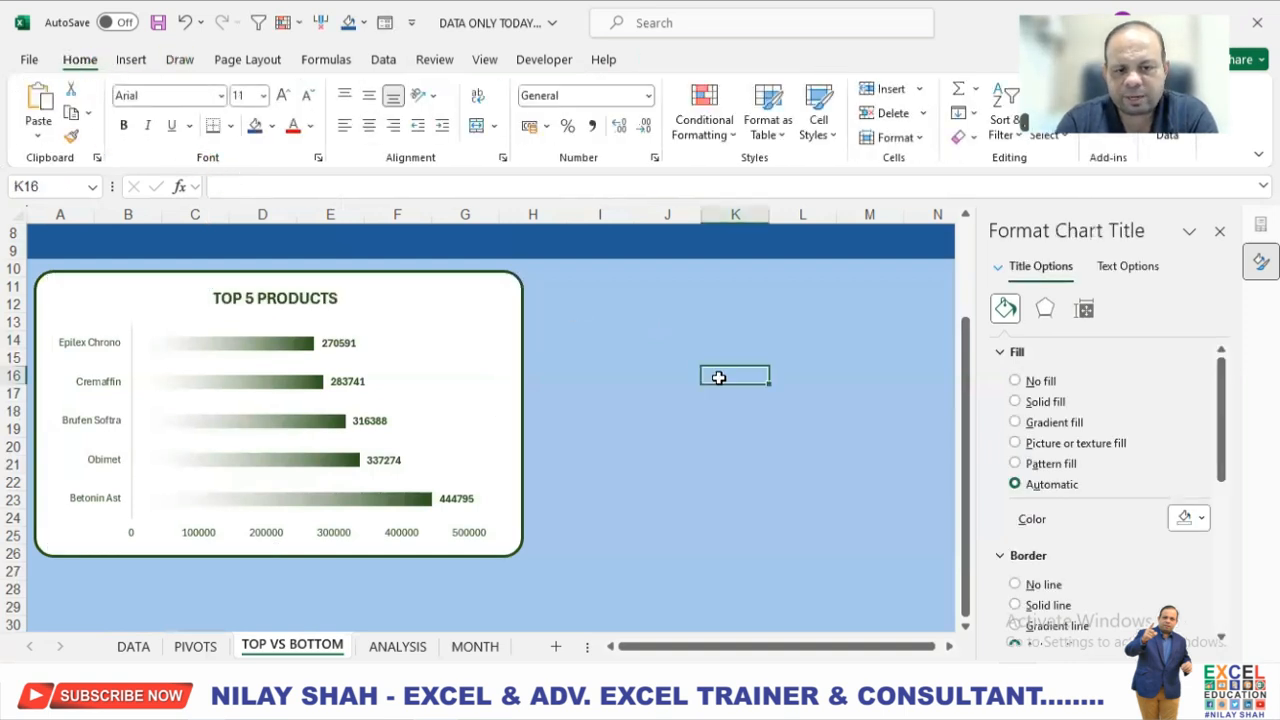
Duplicate the rounded rectangle and place the copy beside the original, aligned with rows 10 to 26 and starting at column H.
left_click(518, 289)
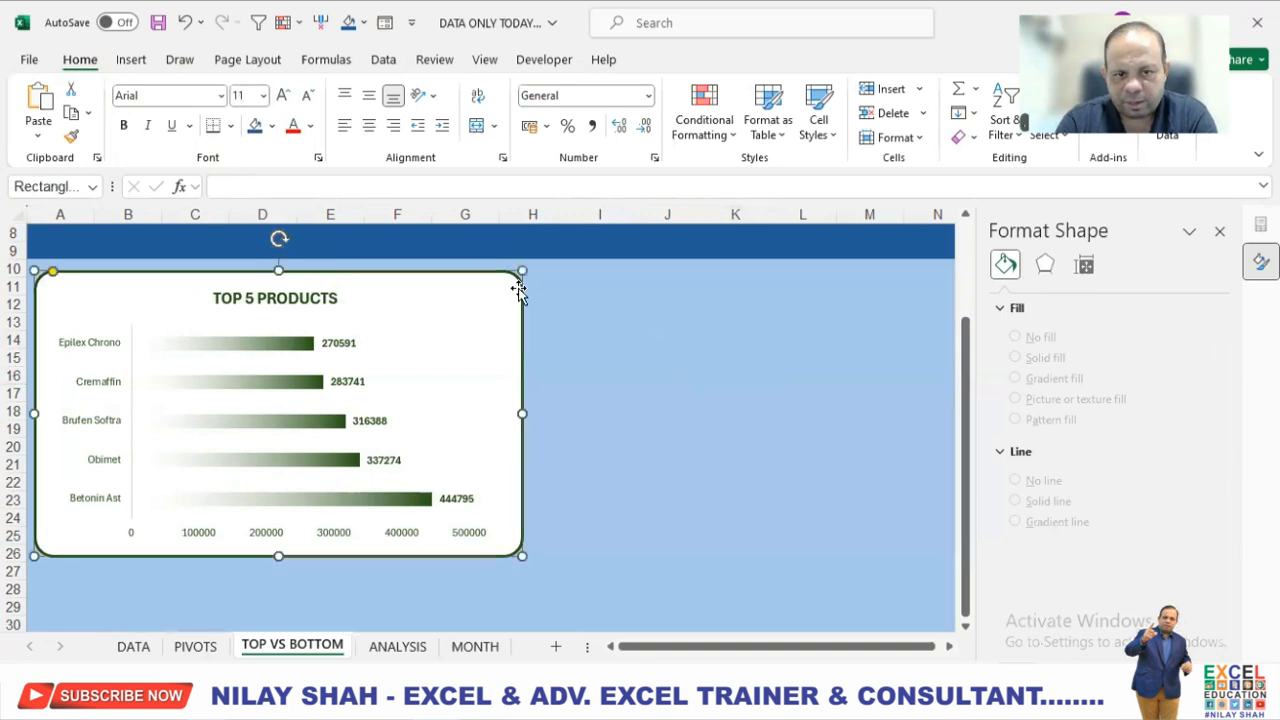
key("ctrl+d")
left_click_drag(265, 363, 754, 350)
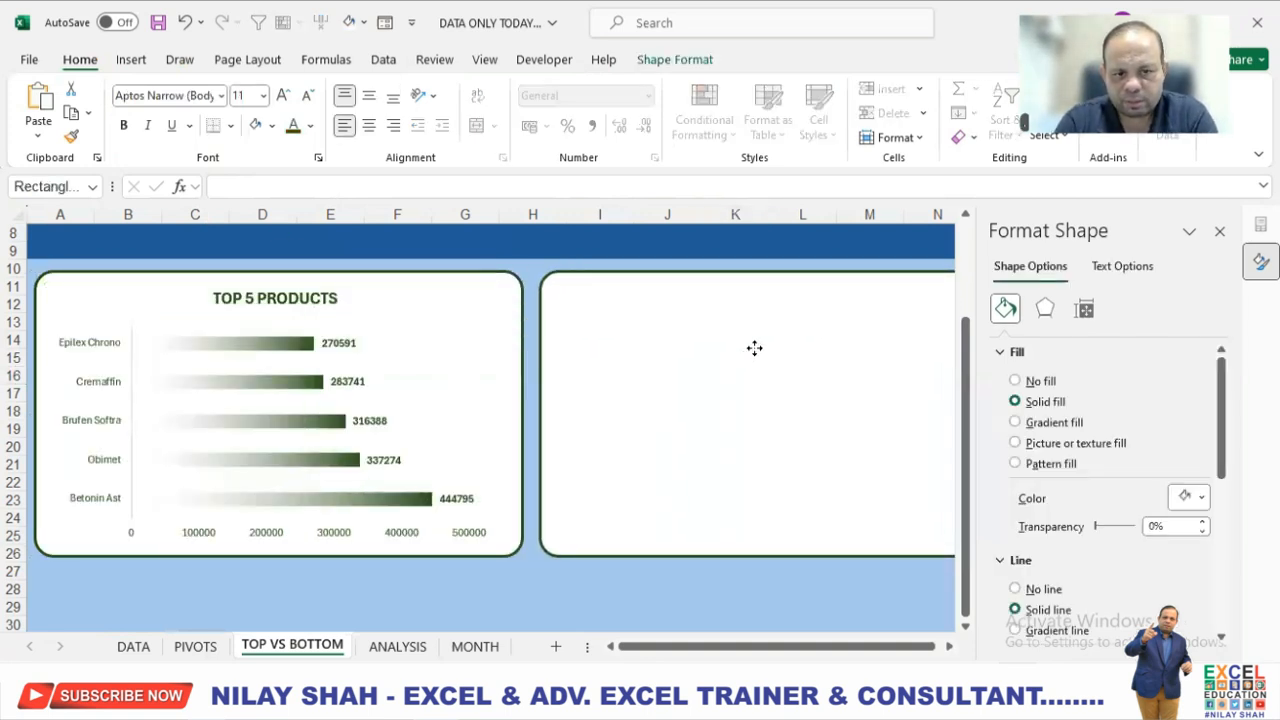
Change the outline colour of the duplicated rounded rectangle to red.
left_click(754, 348)
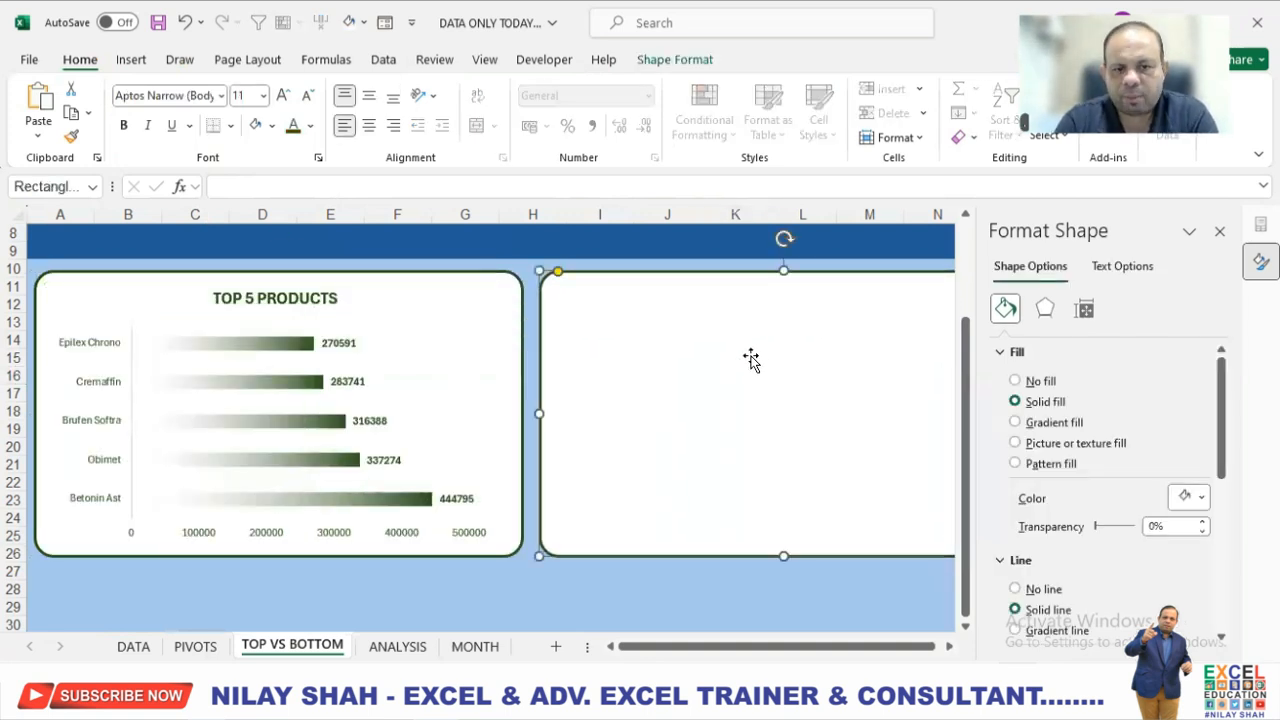
left_click(675, 60)
left_click(523, 120)
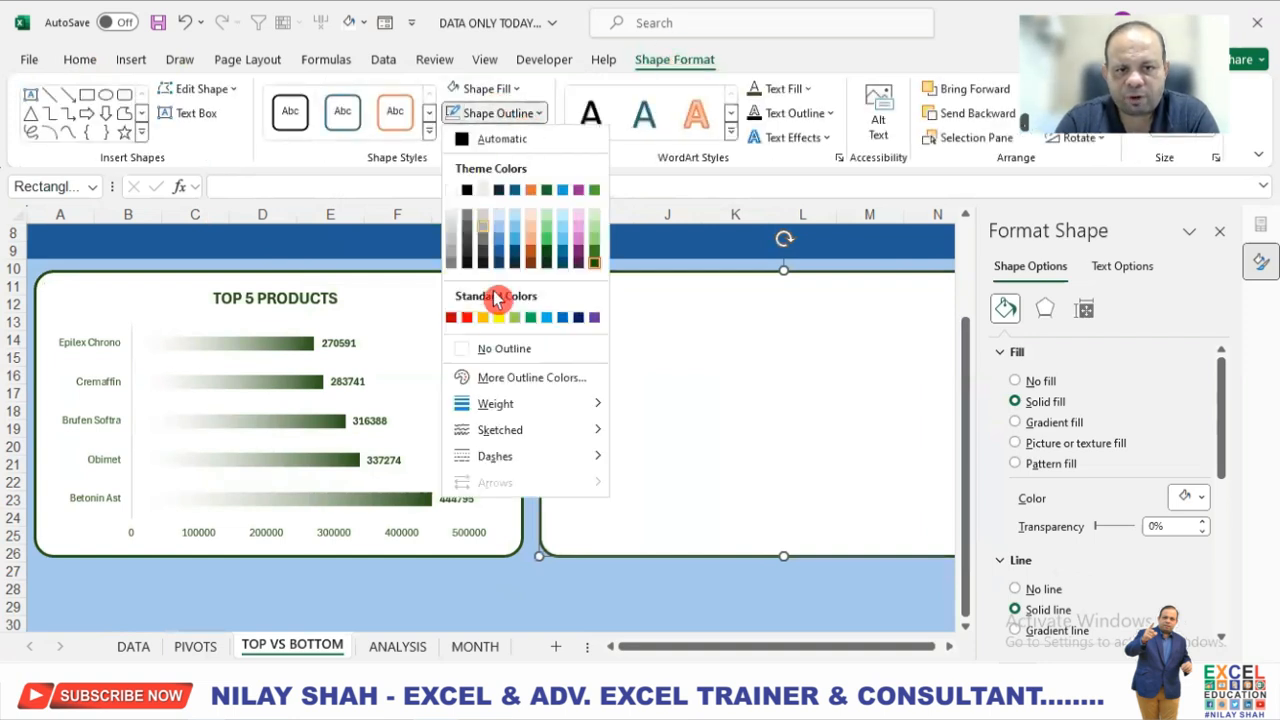
left_click(467, 318)
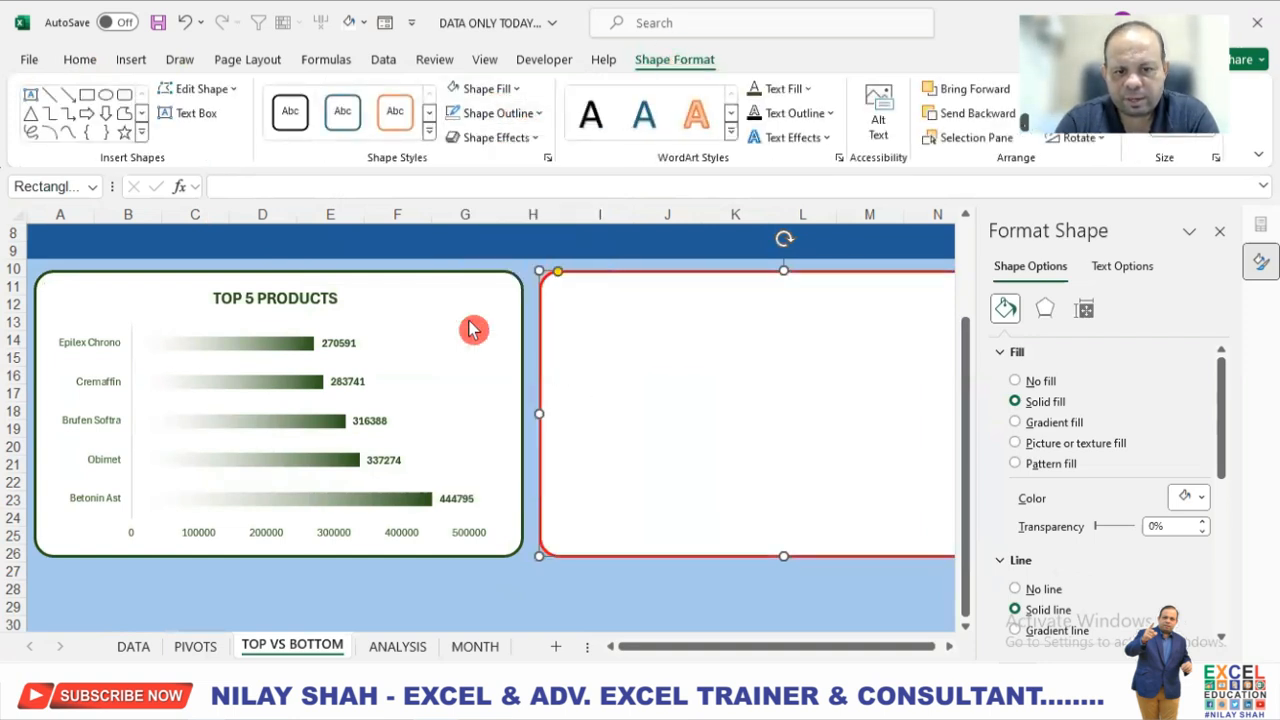
left_click(600, 589)
Insert a Clustered Bar PivotChart from the BOTTOM 5 PRODUCTS PivotTable on the PIVOTS sheet.
left_click(195, 646)
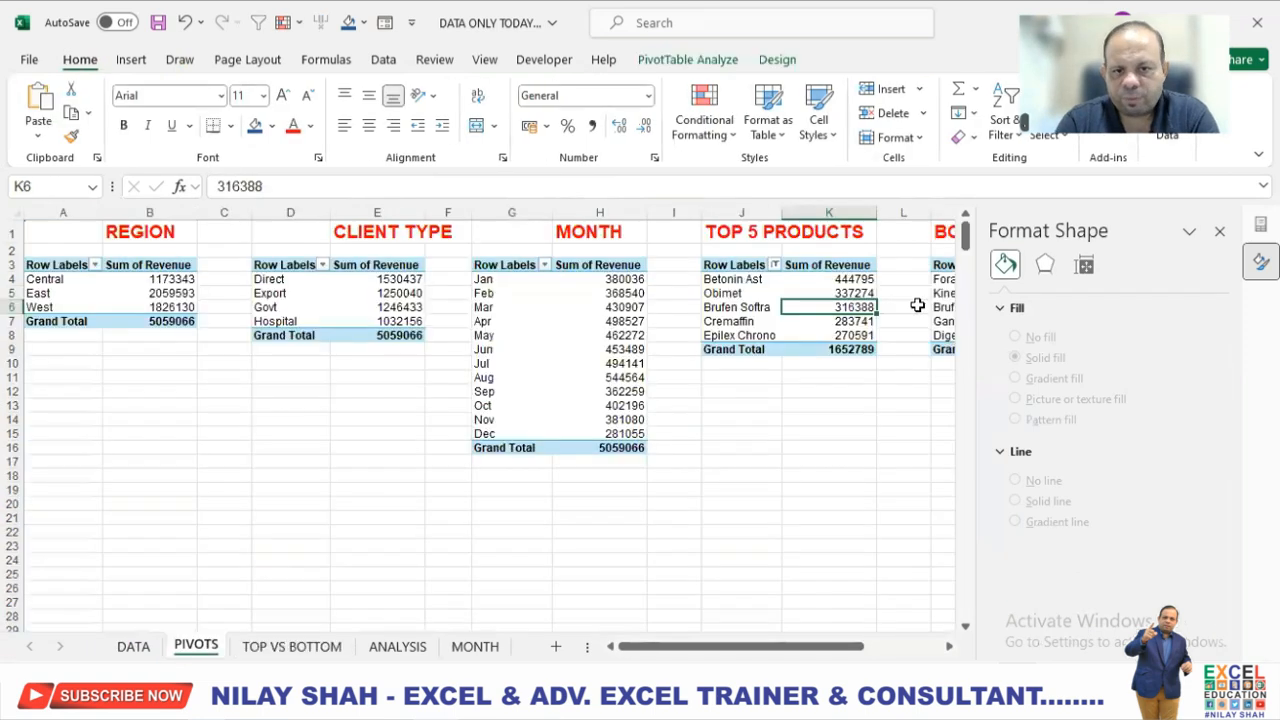
scroll(950, 646, "right", 3)
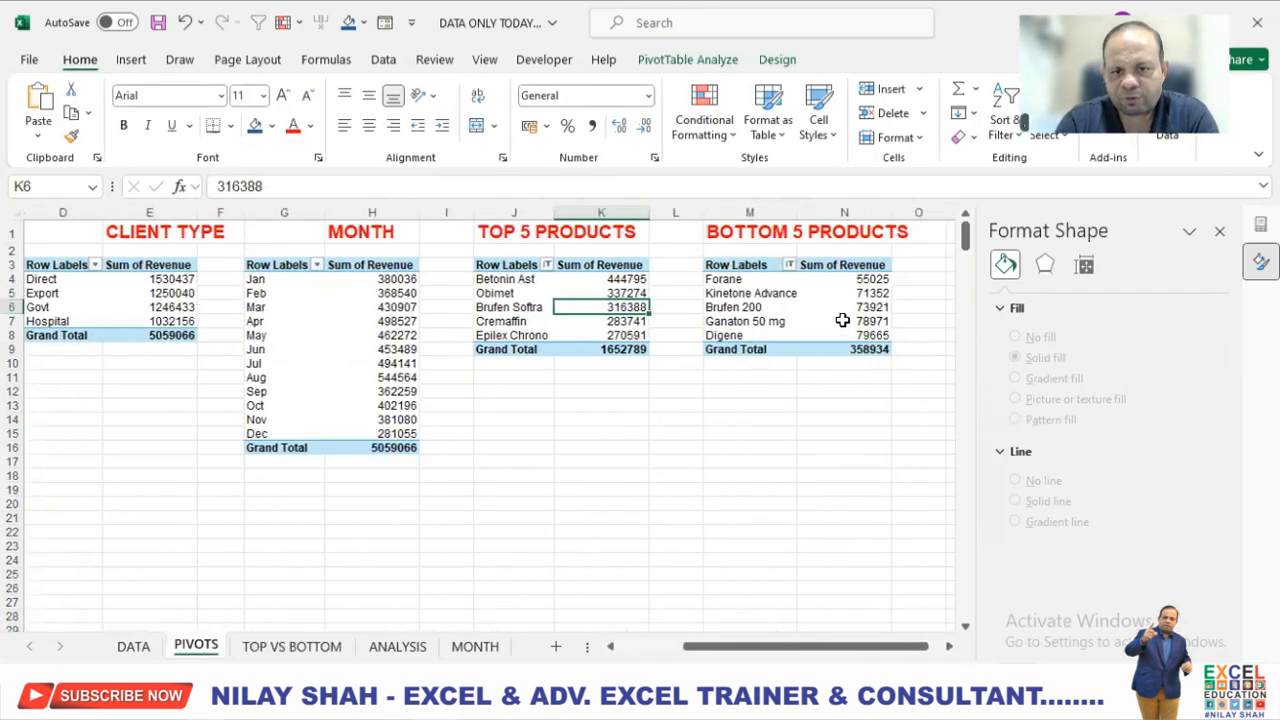
left_click(843, 321)
left_click(677, 62)
left_click(1000, 118)
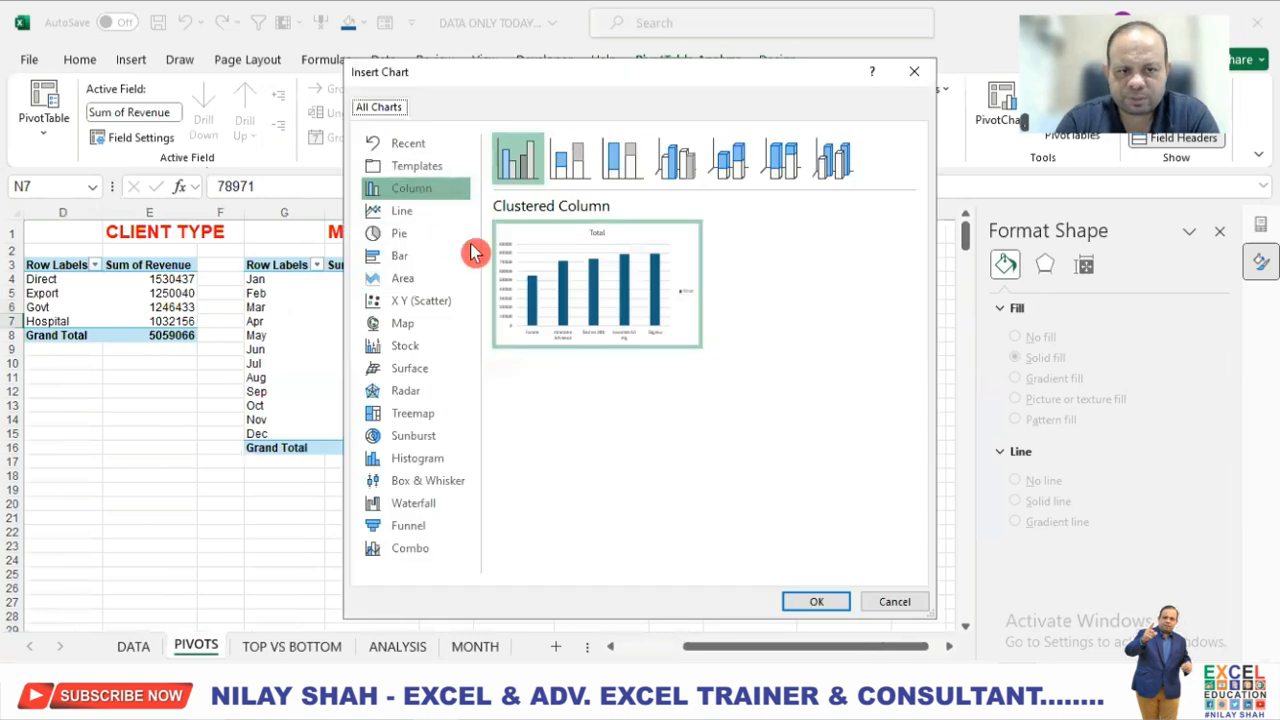
left_click(450, 262)
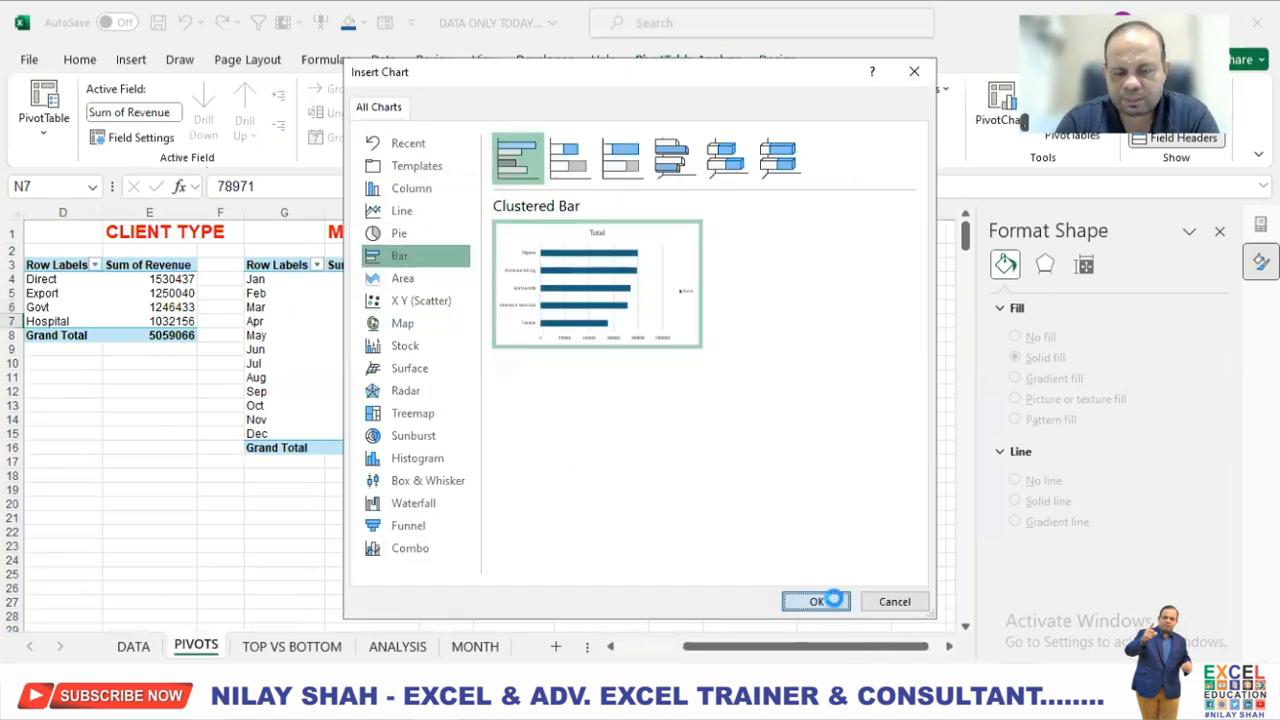
left_click(816, 601)
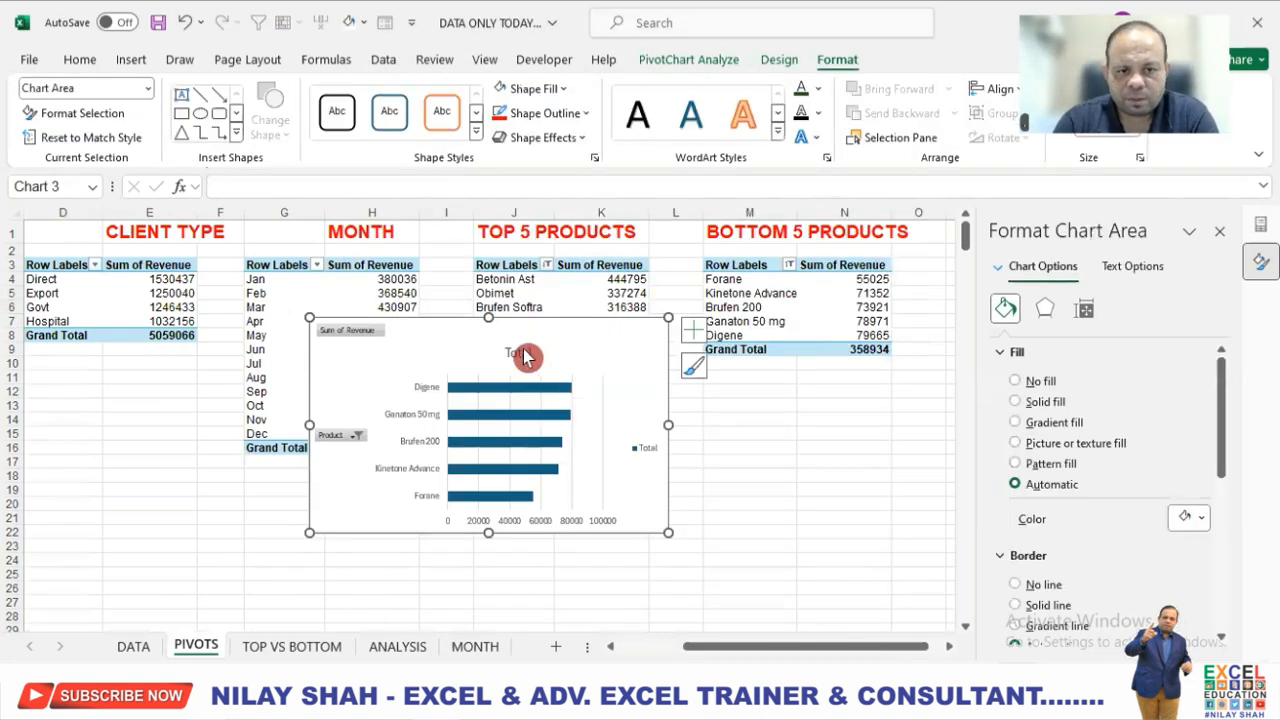
Change the new chart's title to BOTTOM 5 PRODUCTS.
left_click(514, 353)
left_click_drag(510, 352, 532, 352)
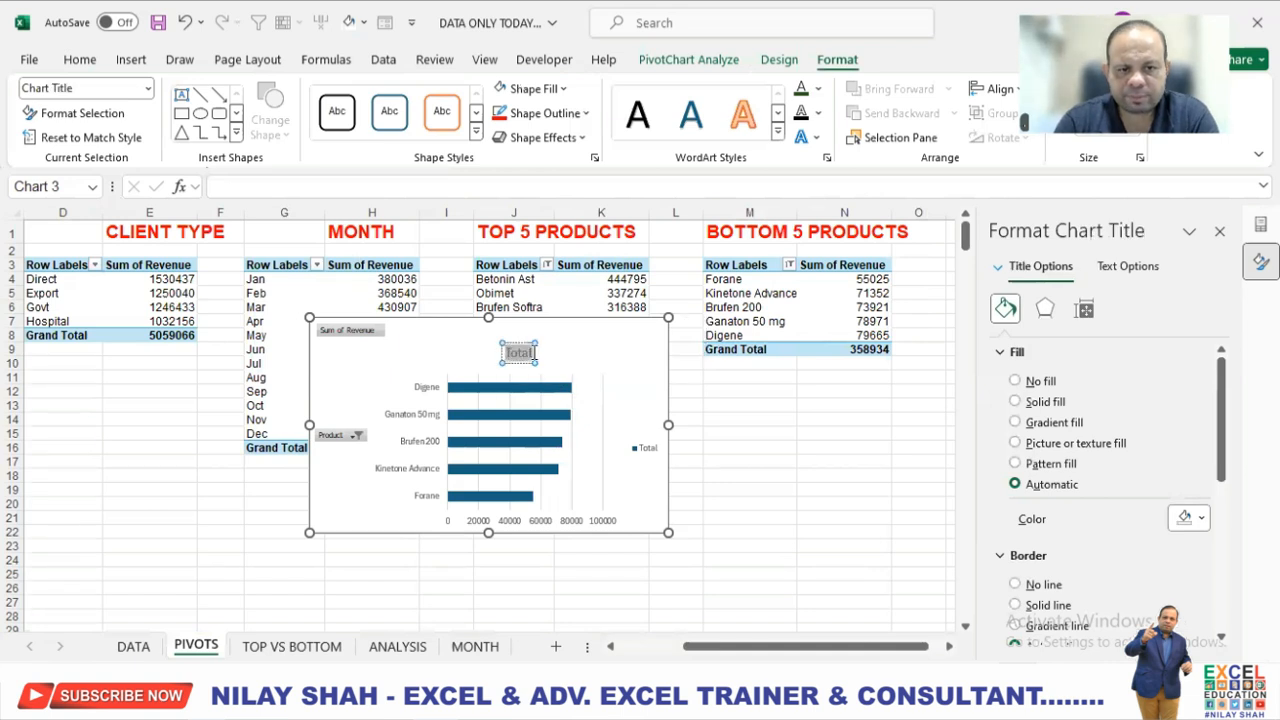
type("BOTTOM 5 PRODUCTS")
Hide the axis and value field buttons on the BOTTOM 5 PRODUCTS chart.
right_click(341, 438)
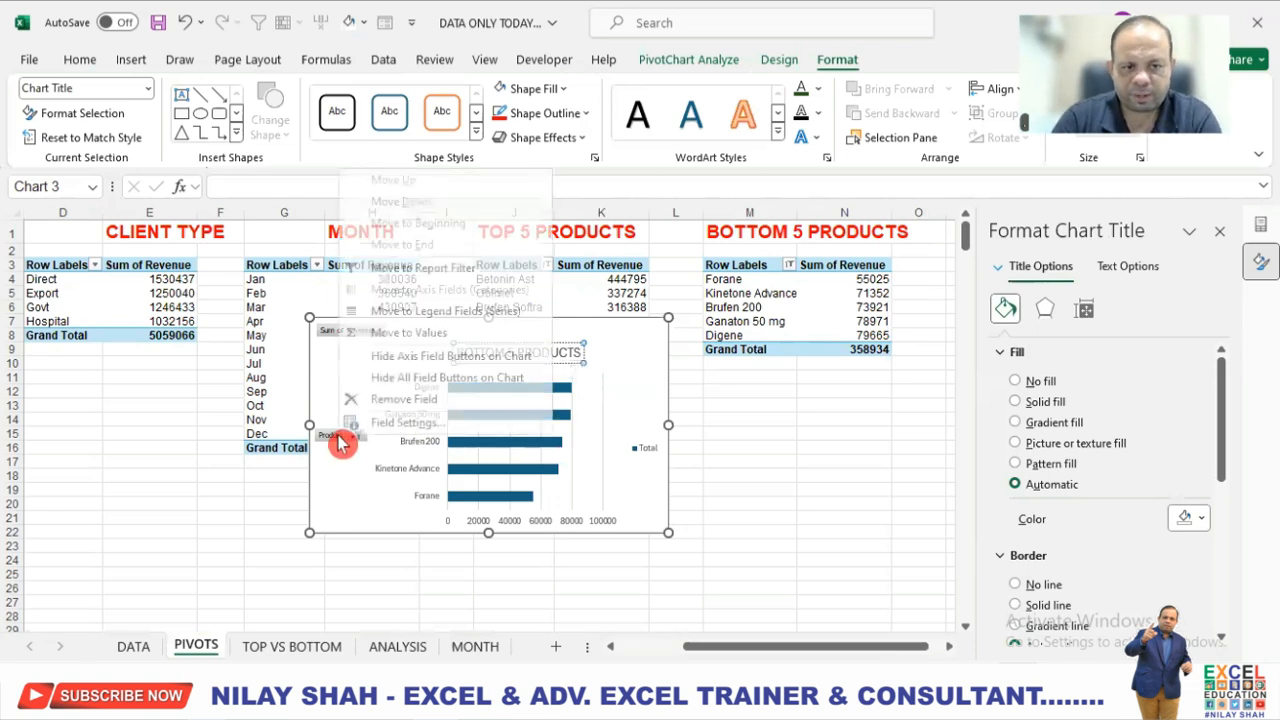
left_click(400, 360)
left_click(355, 343)
right_click(355, 343)
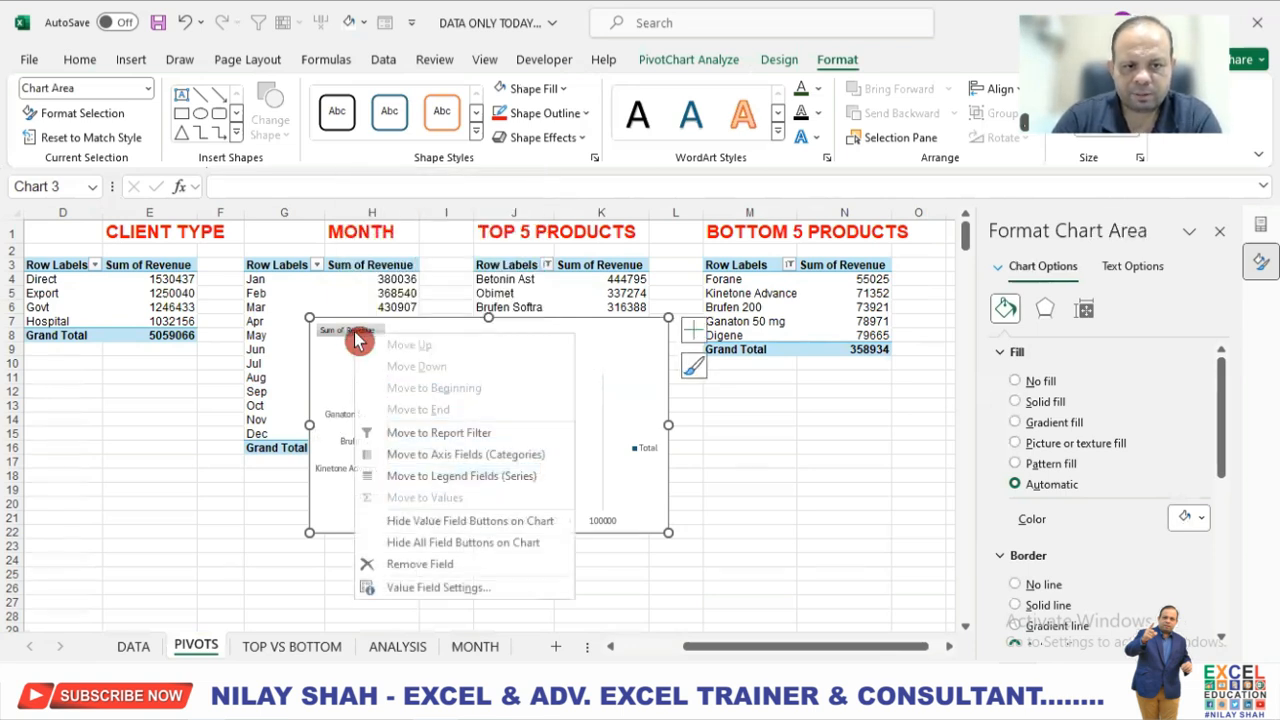
left_click(432, 526)
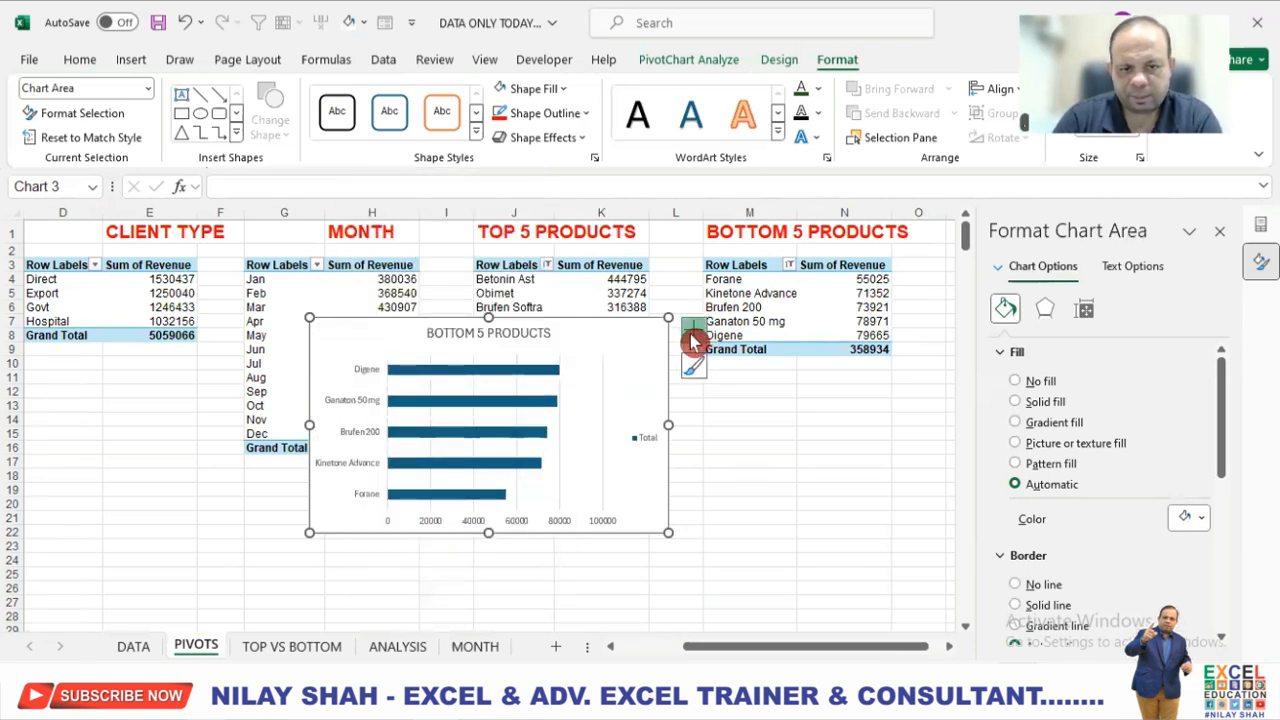
Remove the legend and gridlines from the BOTTOM 5 PRODUCTS chart and add data labels.
left_click(693, 330)
left_click(740, 486)
left_click(740, 466)
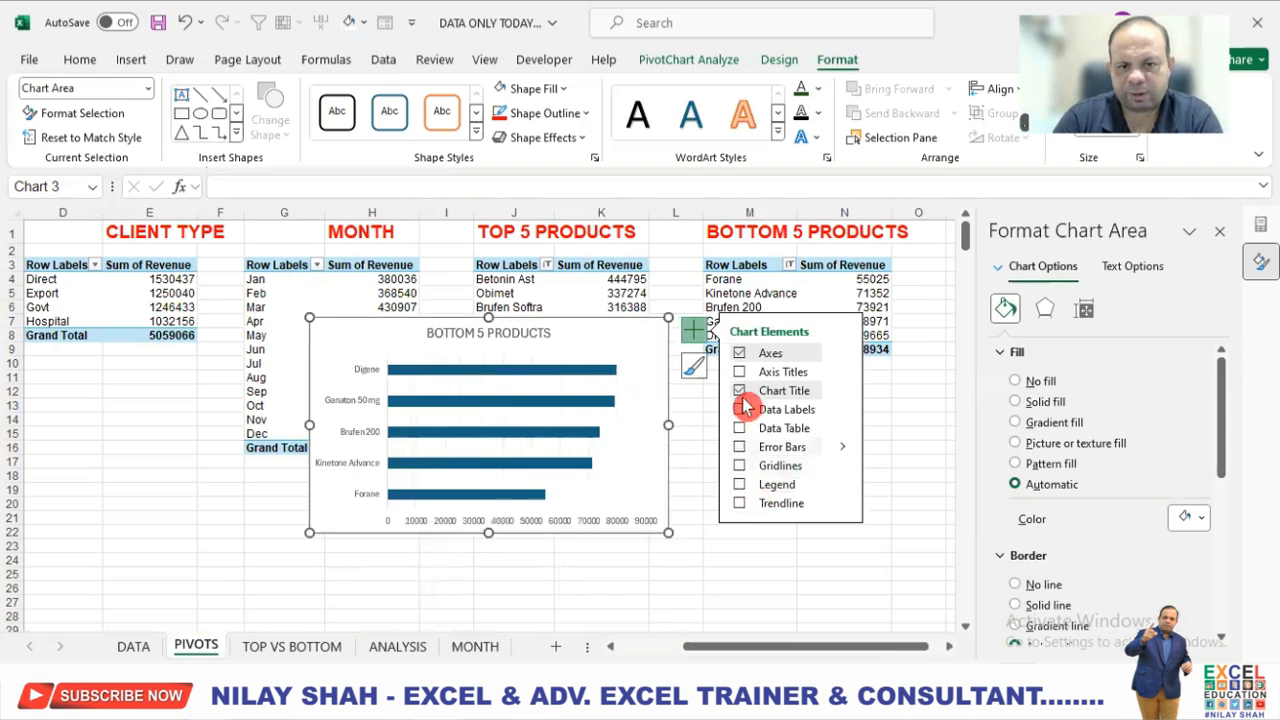
left_click(740, 410)
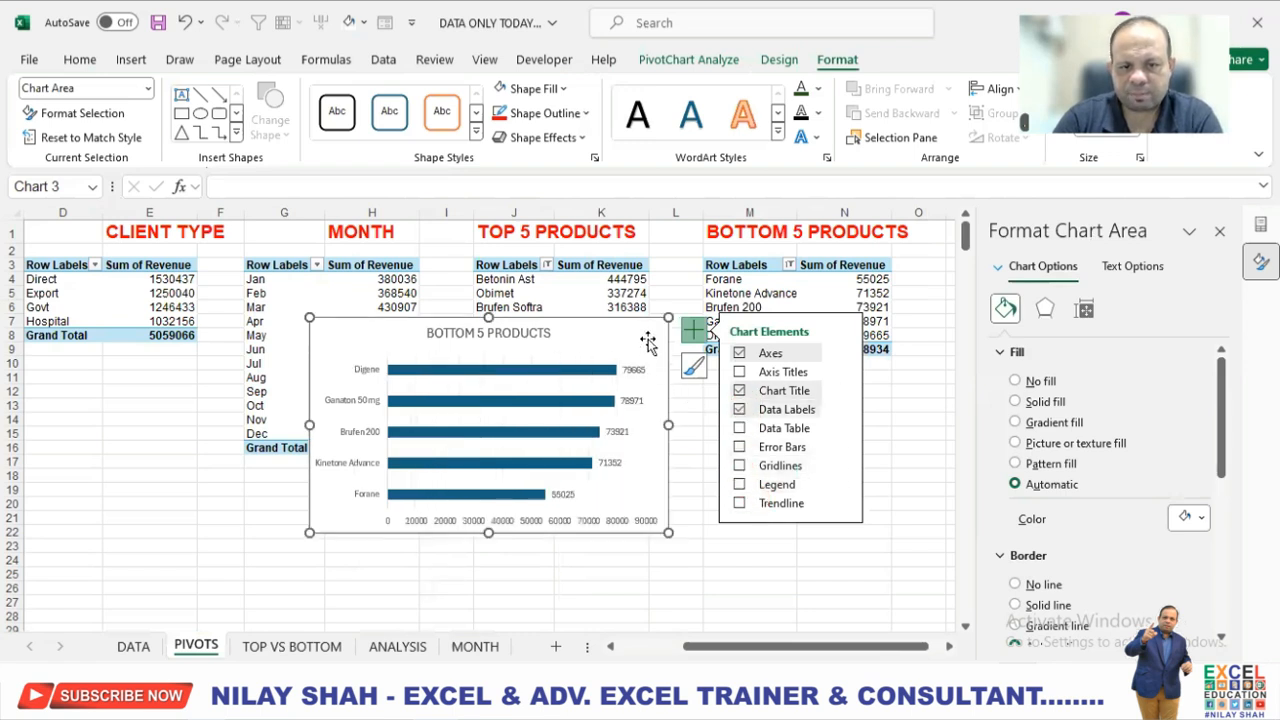
Apply a red text fill to the whole BOTTOM 5 PRODUCTS chart and bold its data labels.
left_click(818, 88)
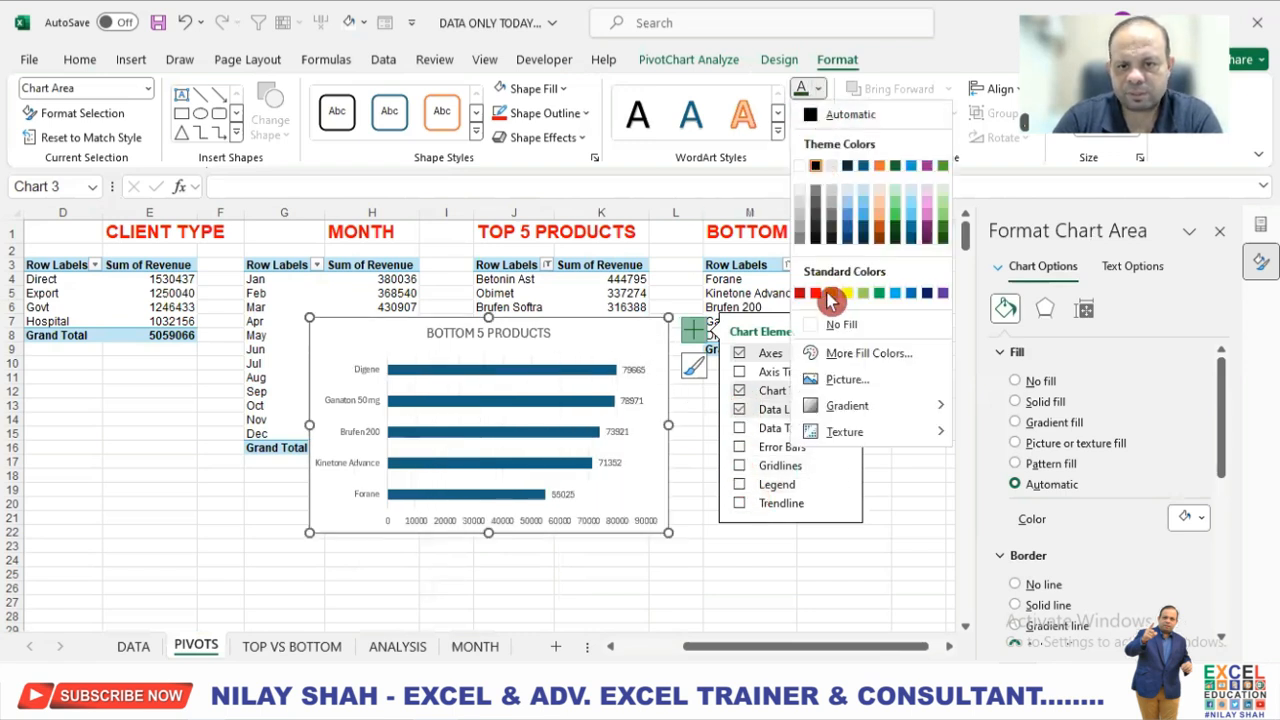
left_click(815, 292)
left_click(640, 370)
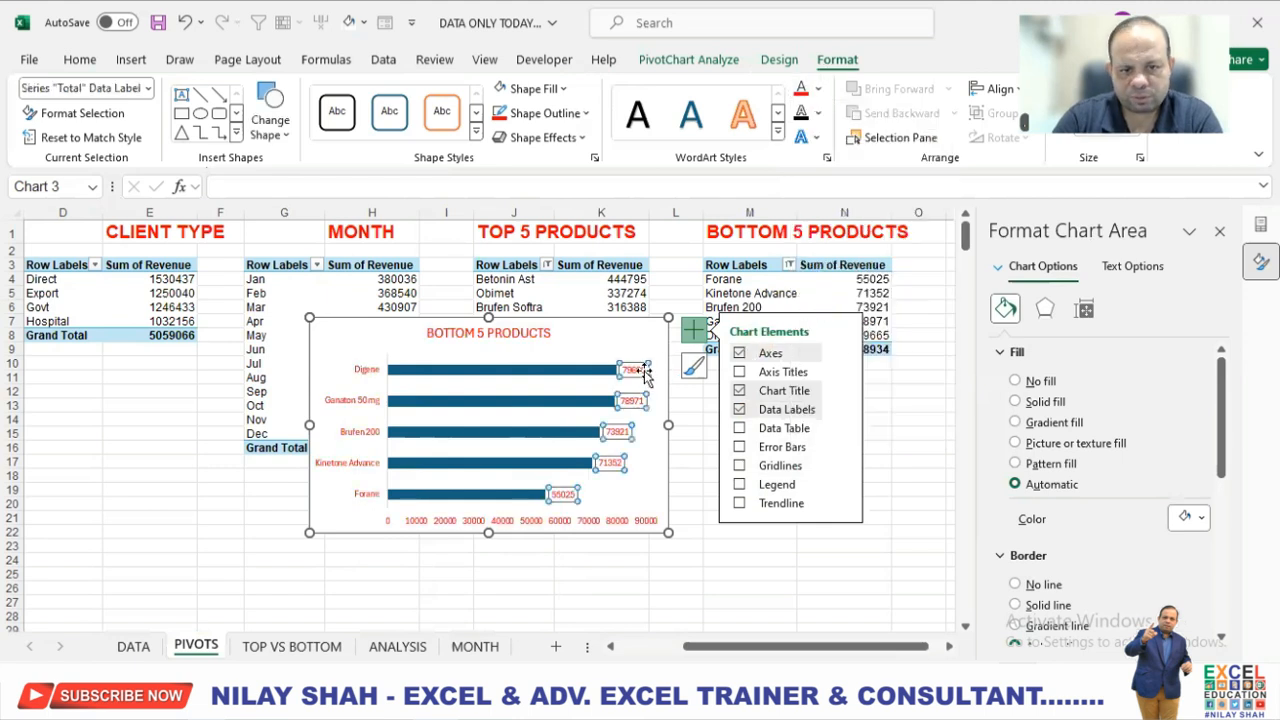
left_click(80, 60)
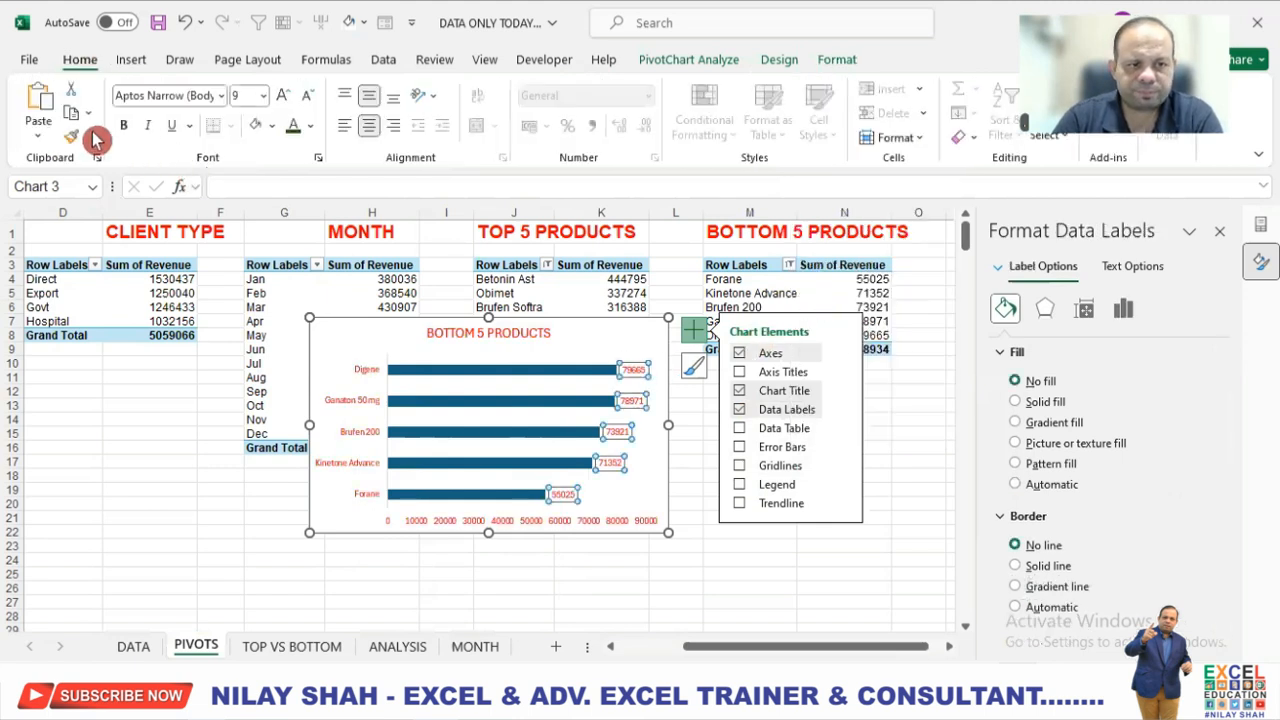
left_click(125, 128)
Apply a gradient fill to the bars of the BOTTOM 5 PRODUCTS chart.
left_click(502, 377)
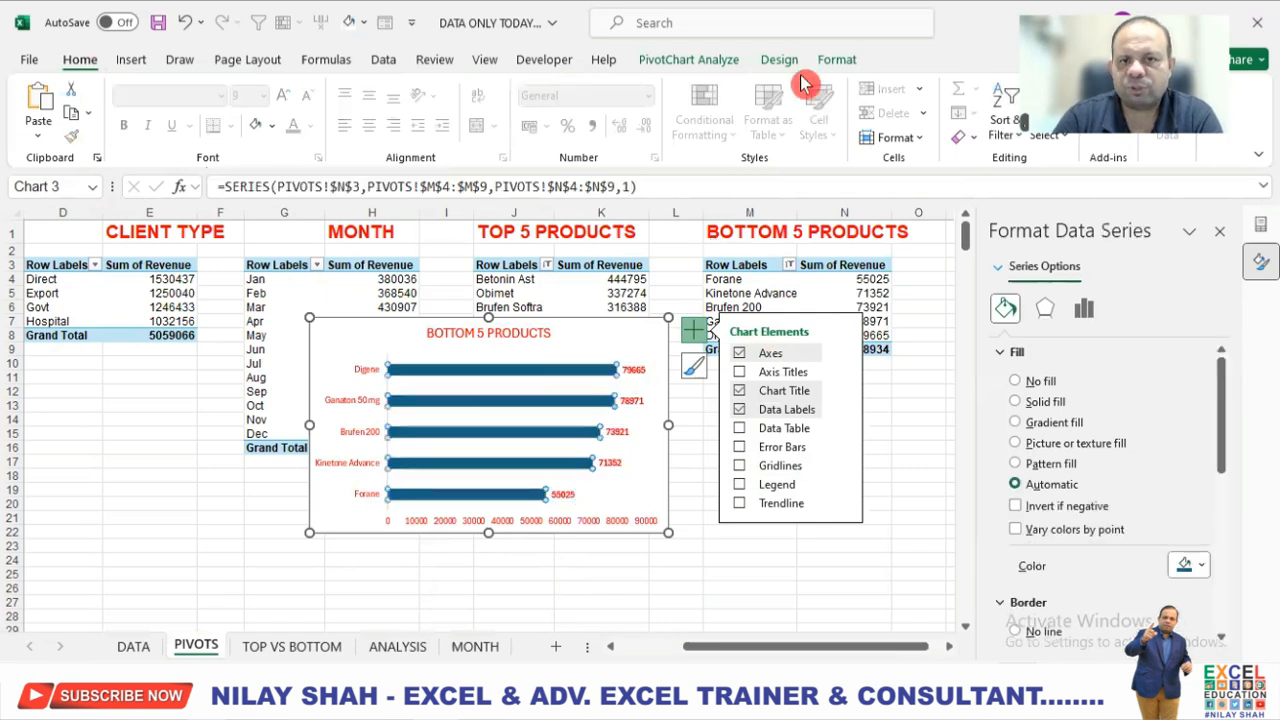
left_click(837, 62)
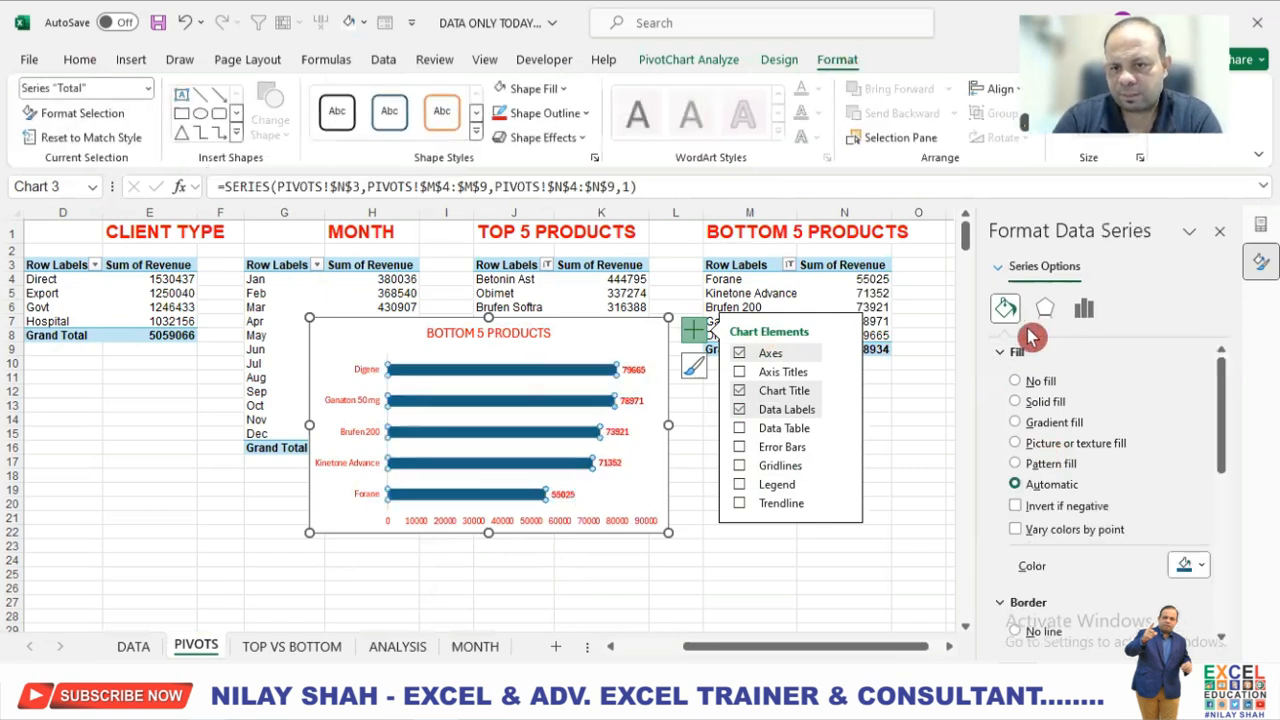
left_click(1016, 424)
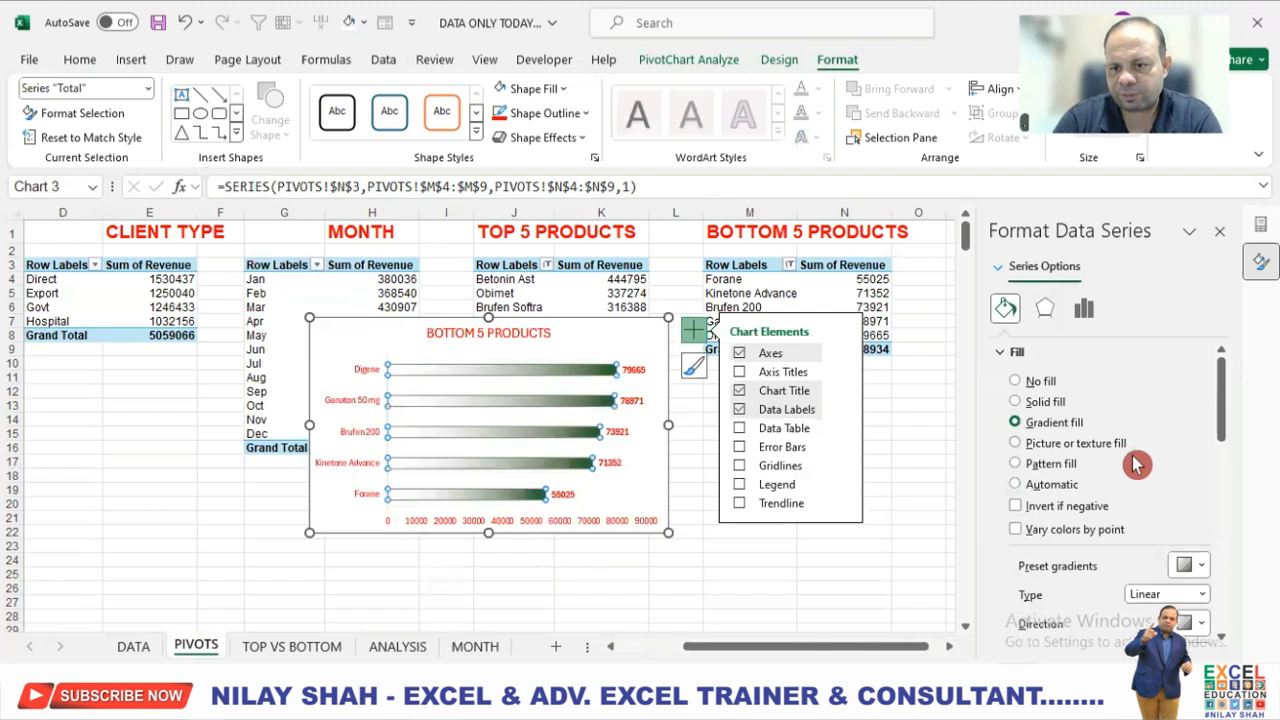
Recolor the first gradient stop of the BOTTOM 5 PRODUCTS bars to red.
scroll(1148, 590, "down", 3)
scroll(1150, 583, "down", 1)
left_click(1200, 558)
left_click(1145, 506)
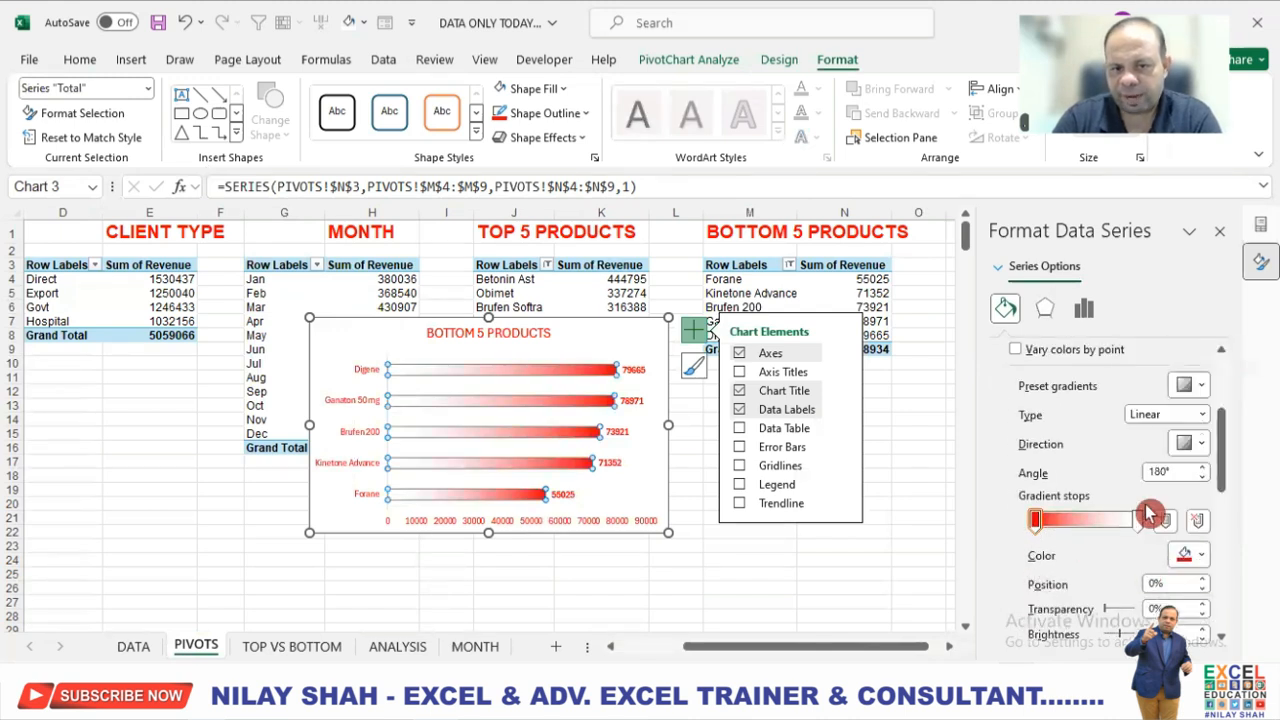
Set the border of the BOTTOM 5 PRODUCTS bars to No line.
scroll(1035, 400, "up", 4)
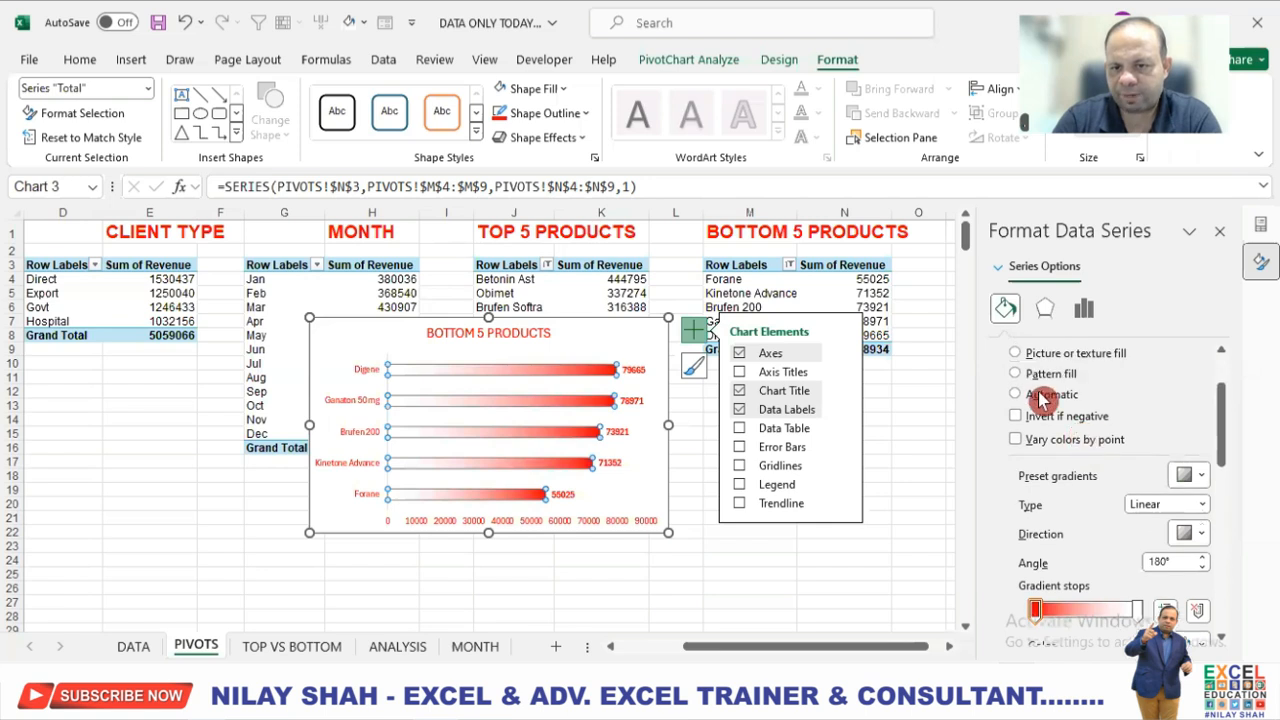
scroll(1010, 370, "down", 1)
left_click(1012, 353)
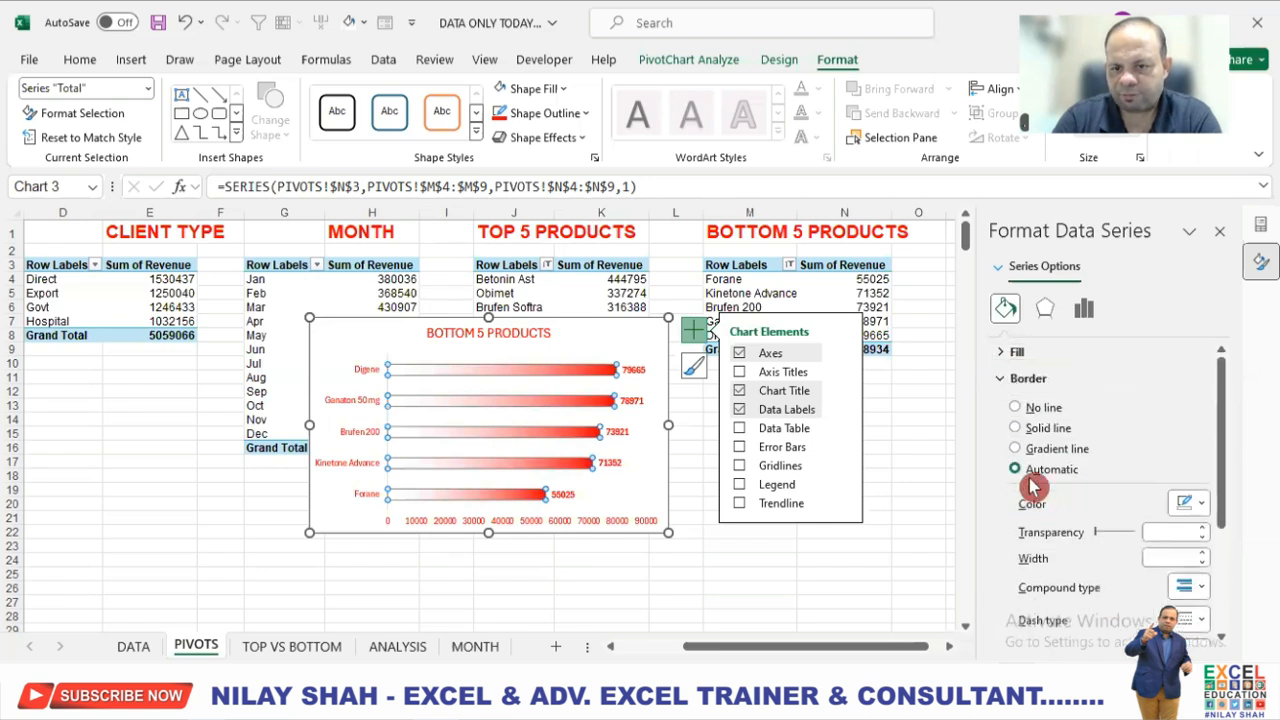
left_click(1015, 408)
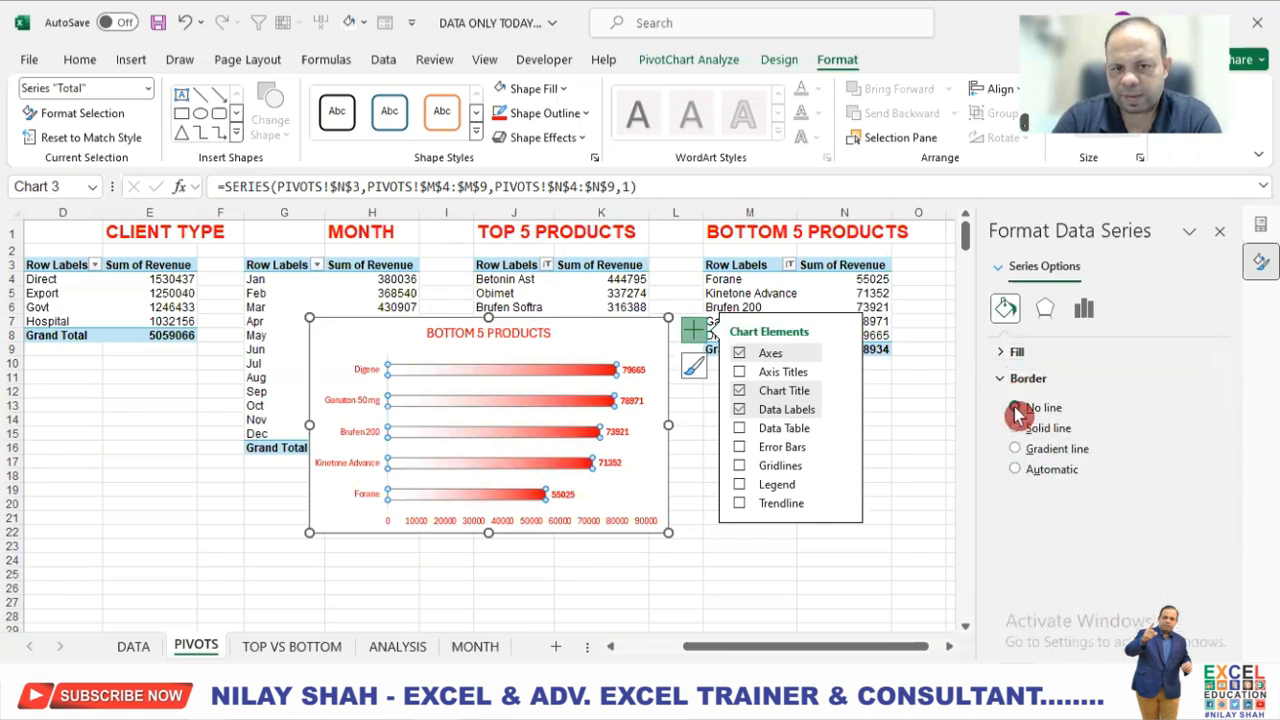
left_click(784, 552)
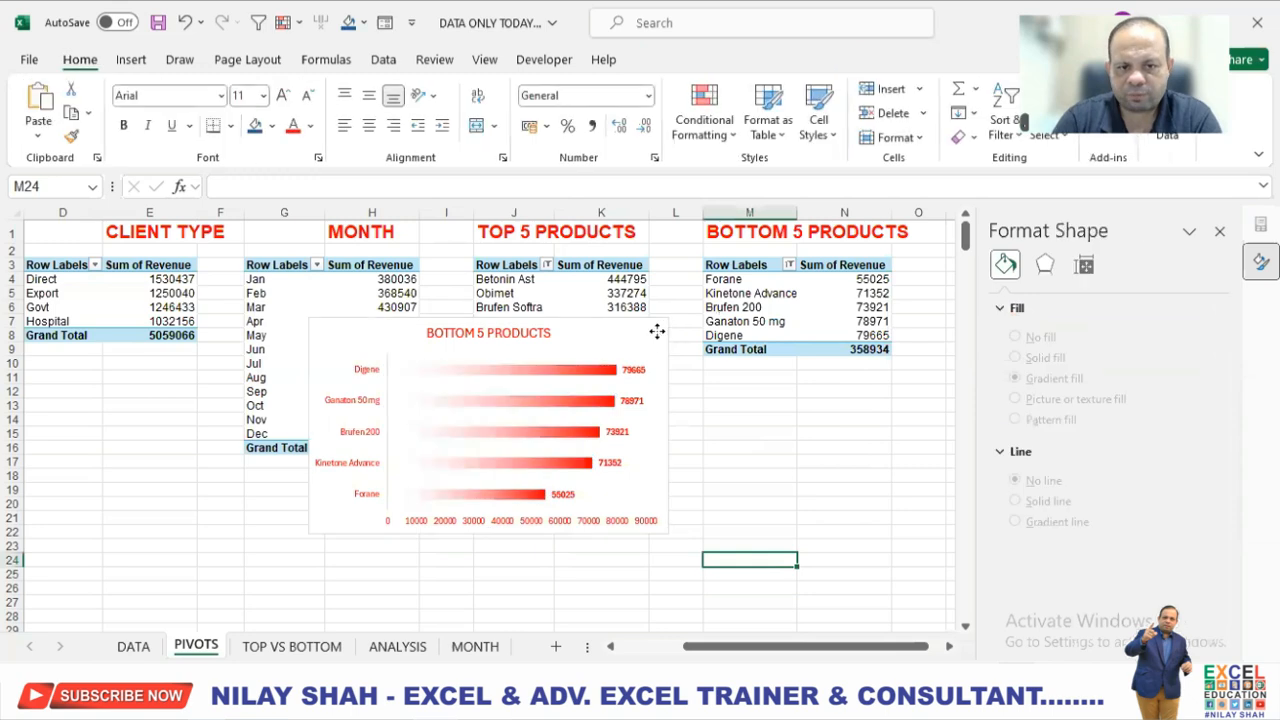
Remove the outline of the BOTTOM 5 PRODUCTS chart and cut the chart from the PIVOTS sheet.
left_click(665, 332)
left_click(838, 61)
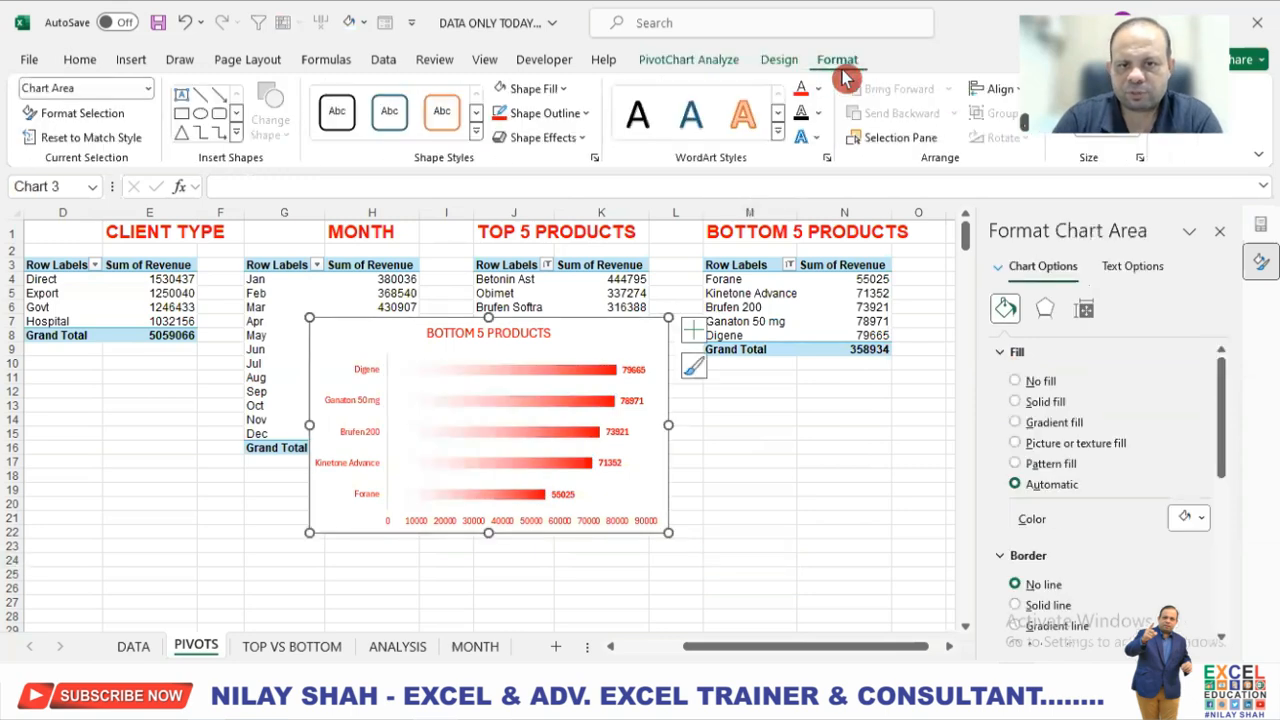
left_click(555, 113)
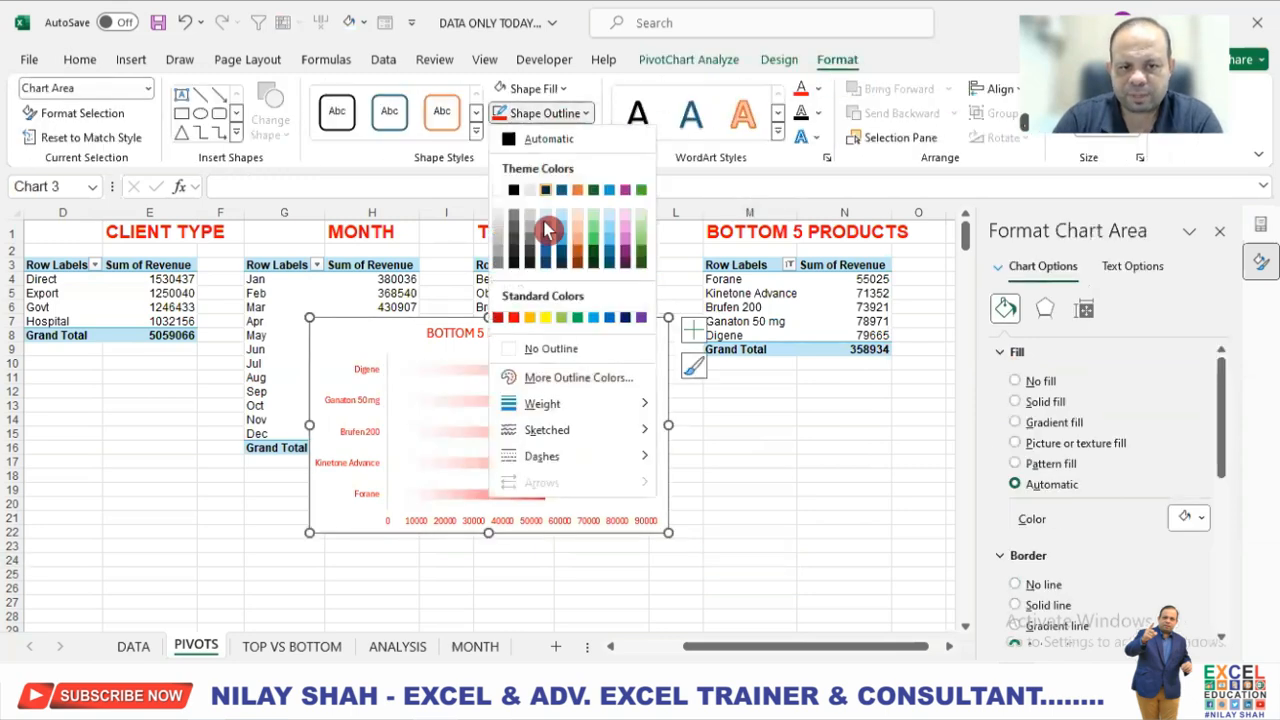
left_click(565, 350)
left_click(748, 560)
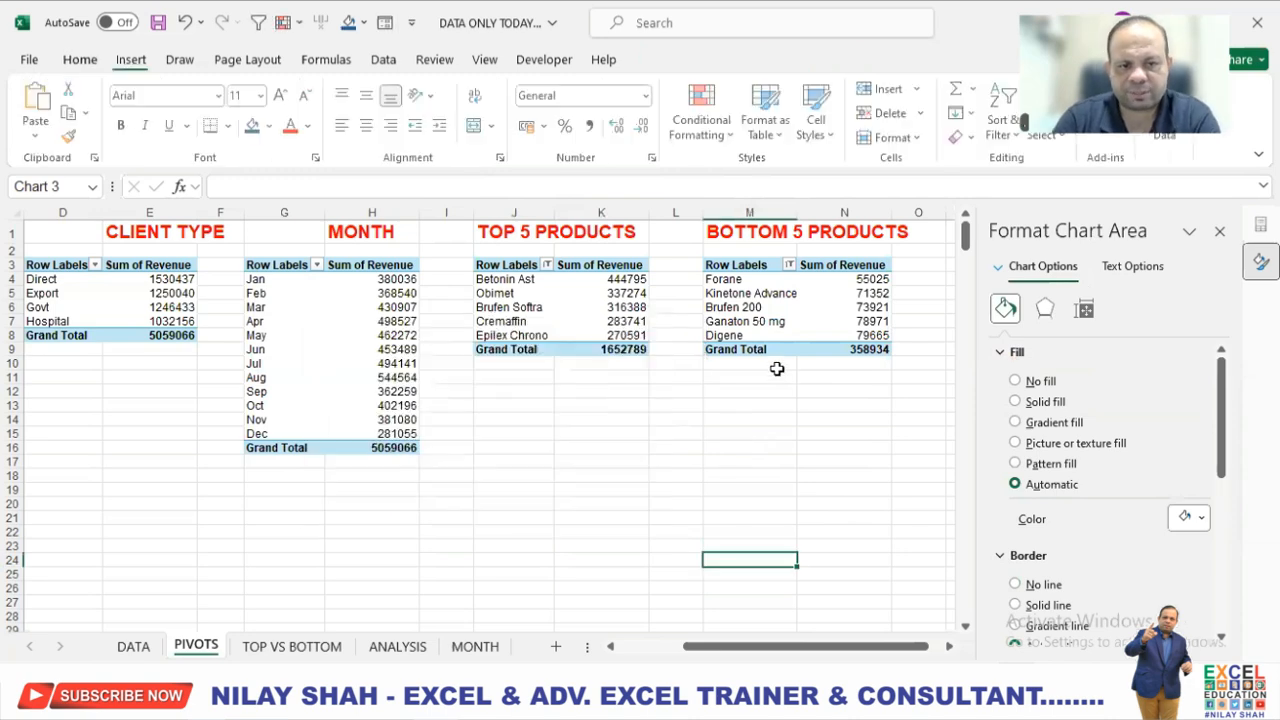
Paste the BOTTOM 5 PRODUCTS chart into the TOP VS BOTTOM sheet, fit it on the red rounded rectangle and close the format pane.
left_click(300, 648)
left_click(546, 601)
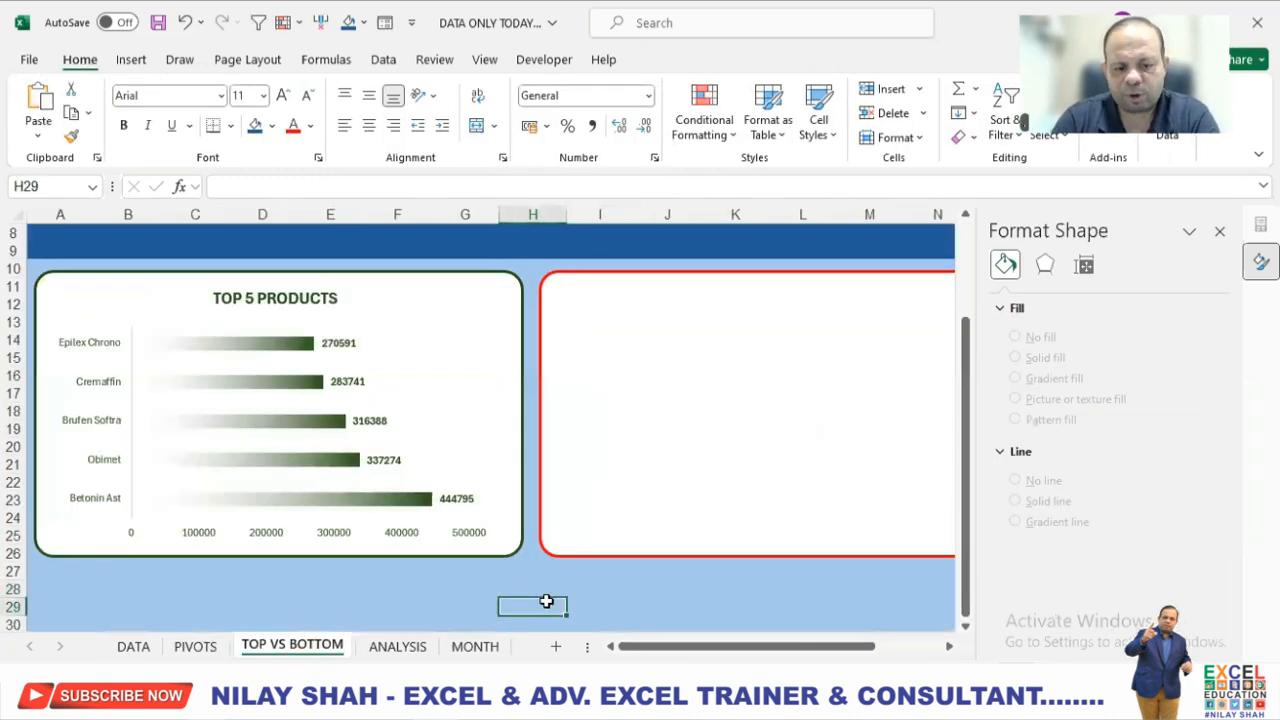
key("ctrl+v")
left_click_drag(646, 574, 655, 297)
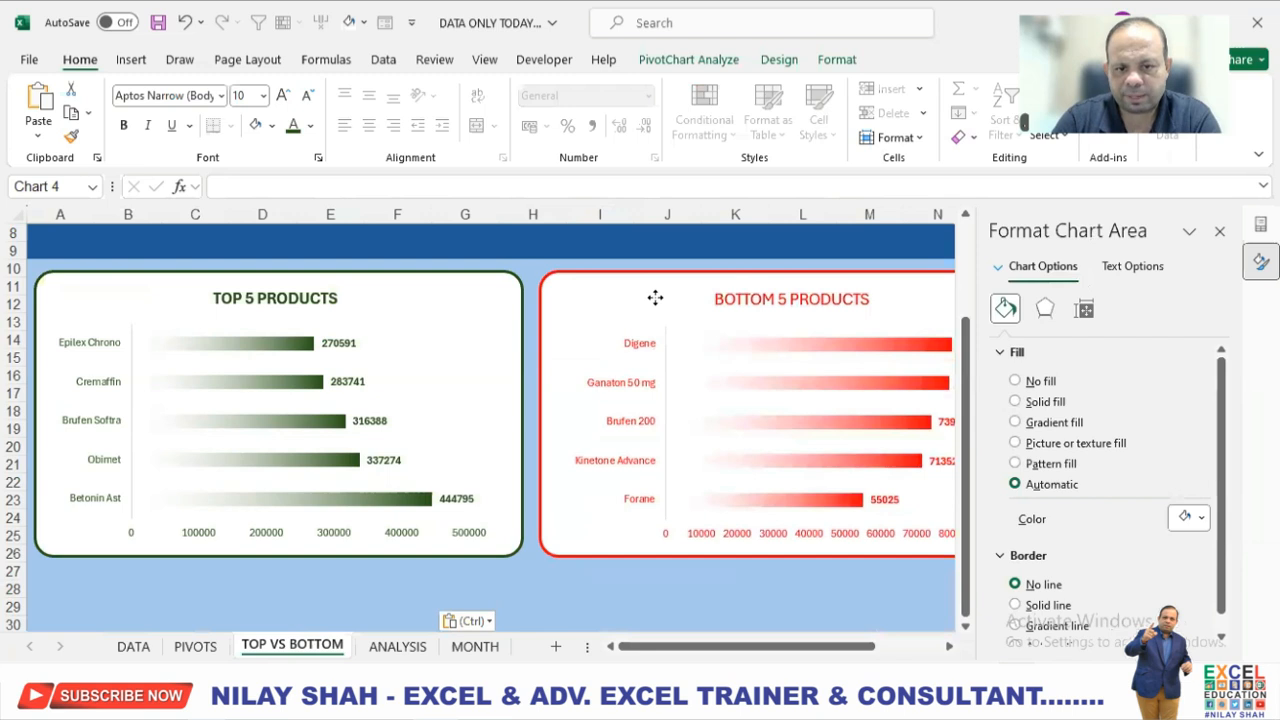
left_click(757, 589)
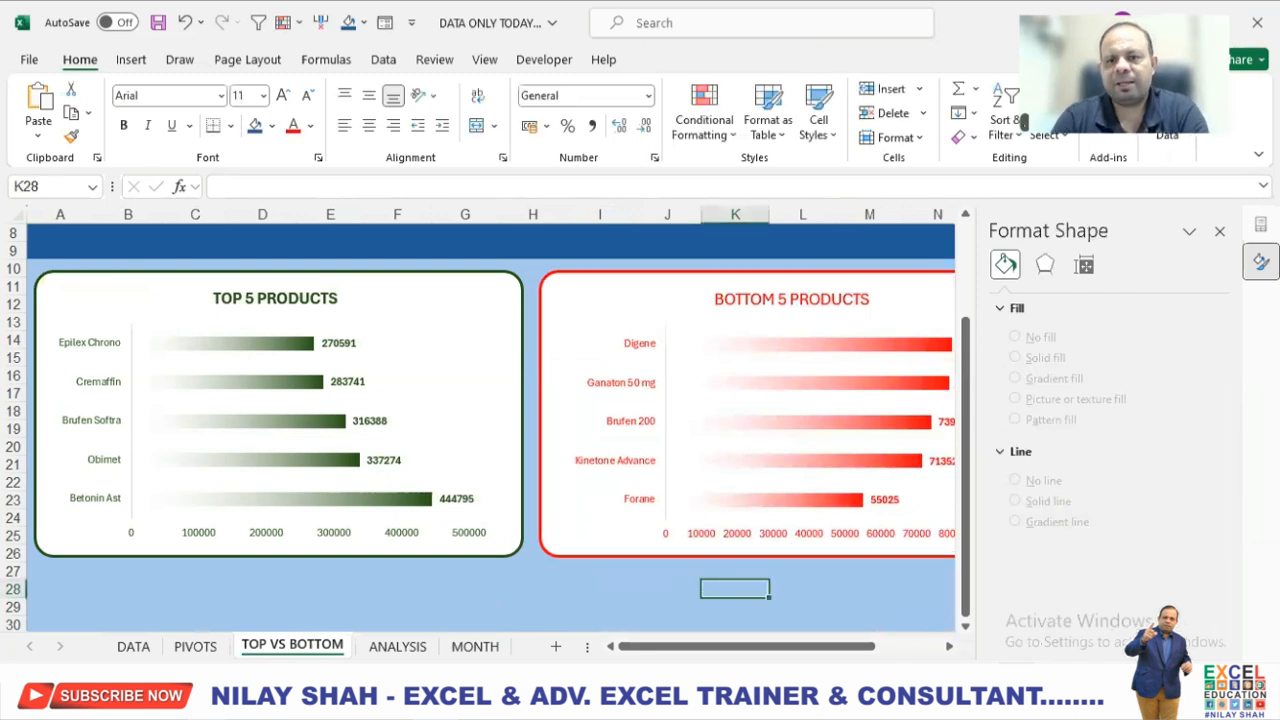
left_click(1219, 231)
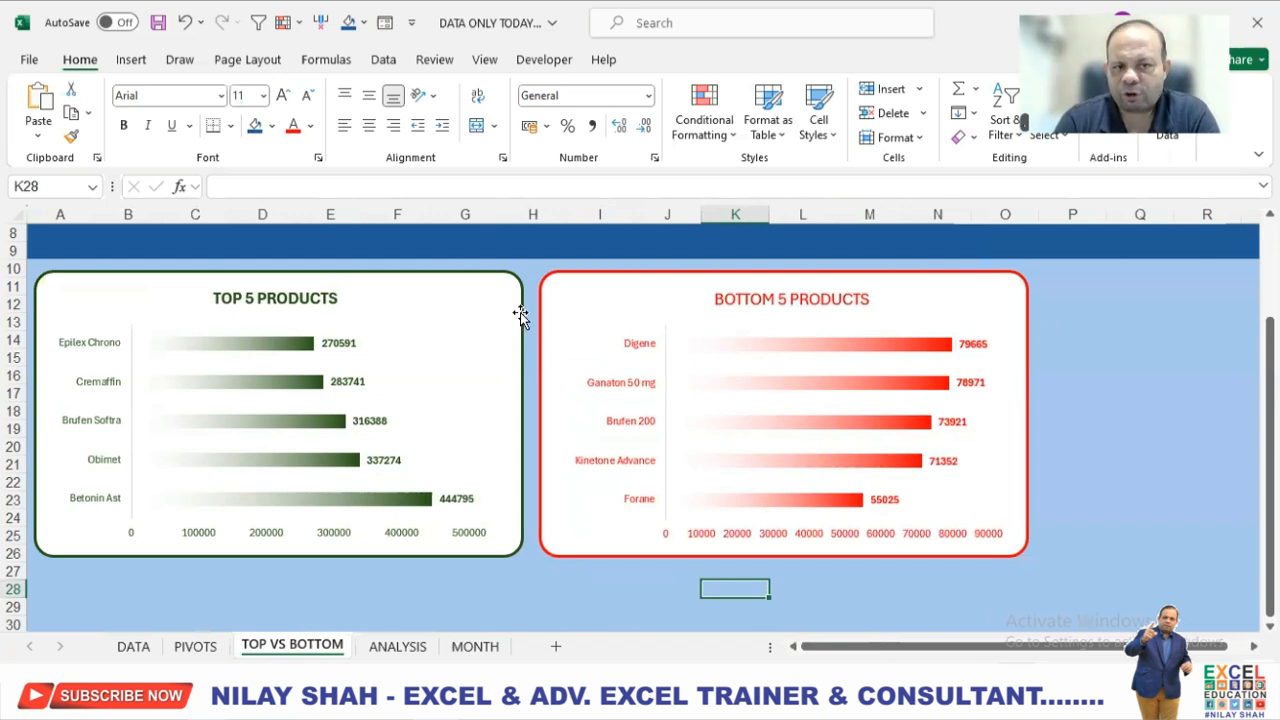
Insert a timeline for the Date field from the TOP 5 PRODUCTS chart.
scroll(811, 354, "up", 3)
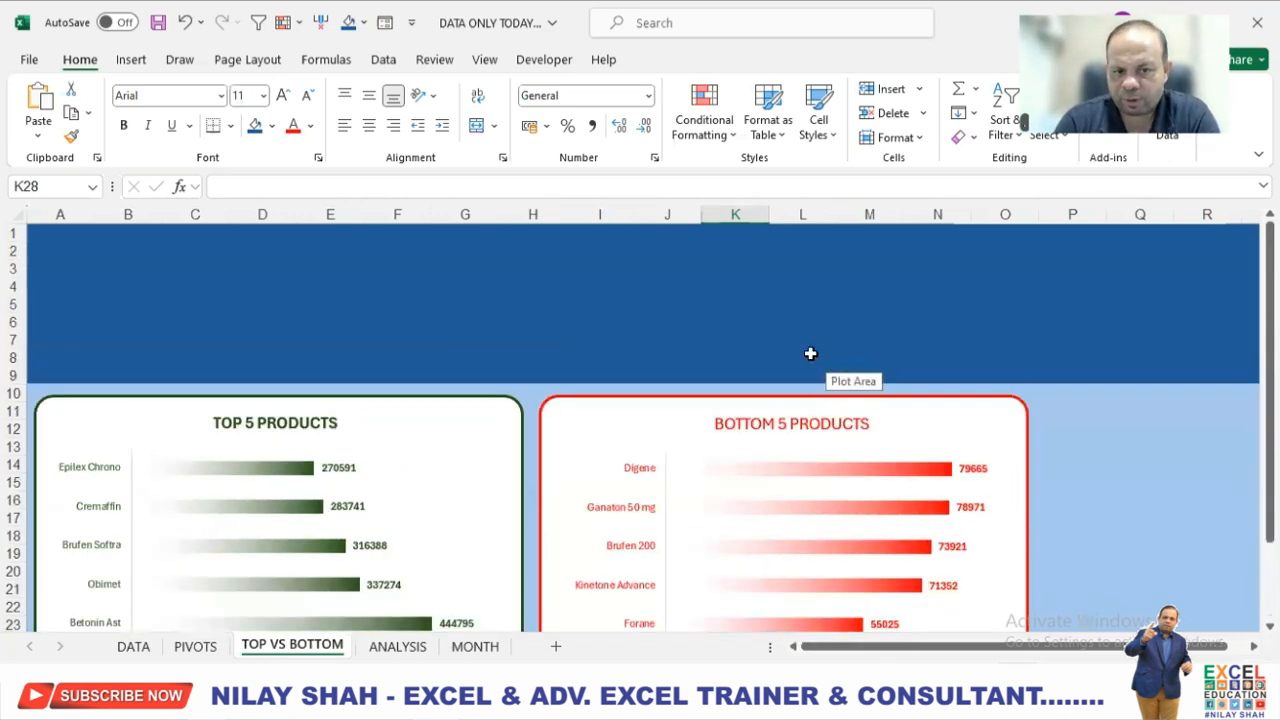
left_click(447, 425)
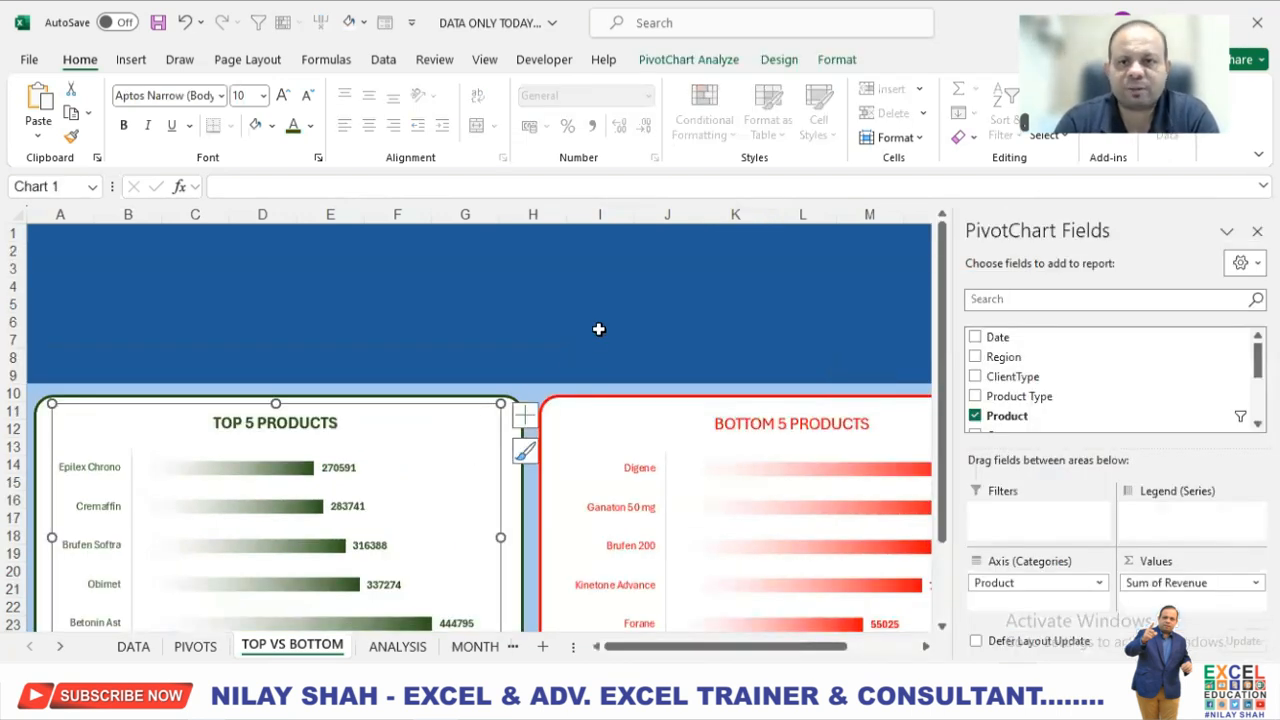
left_click(722, 58)
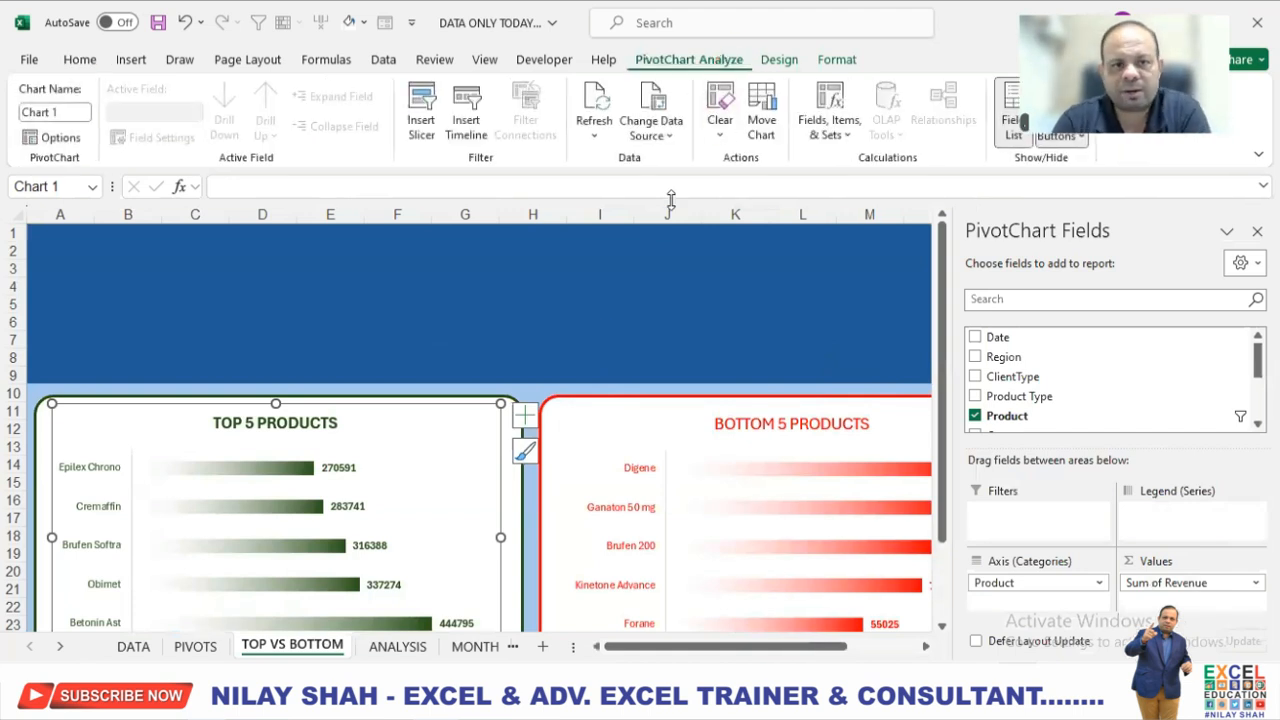
left_click(476, 130)
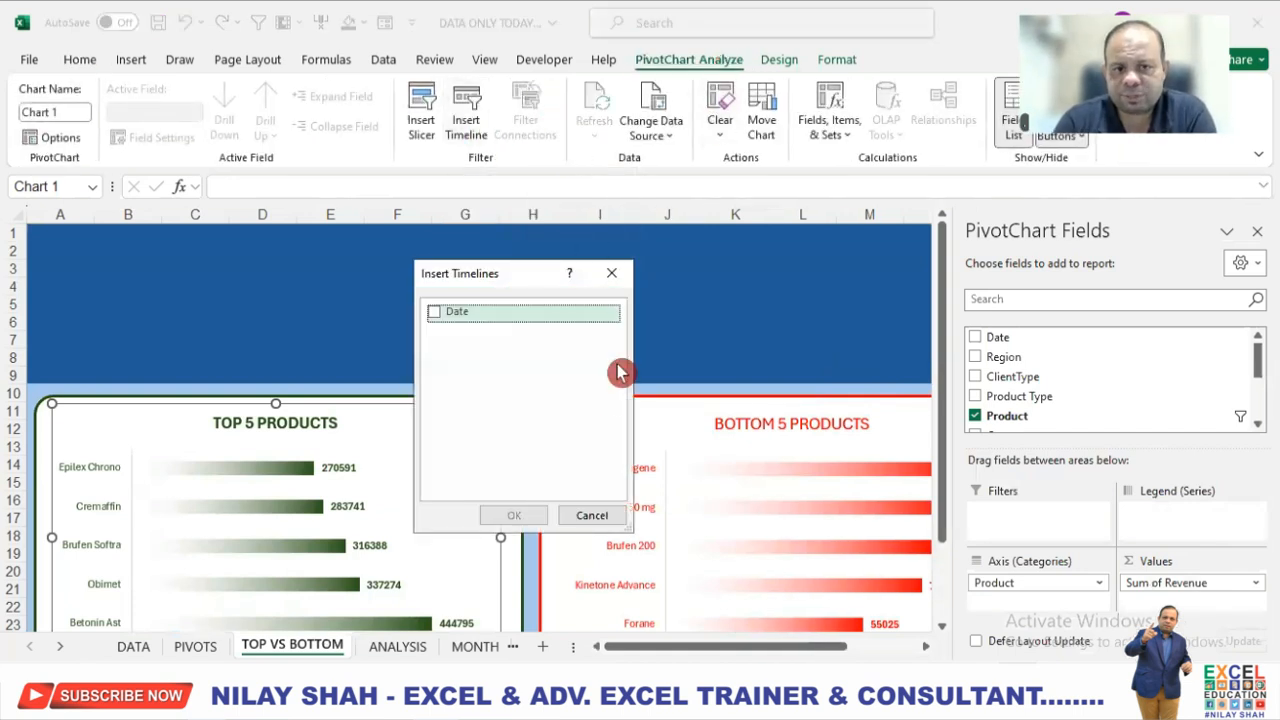
left_click(434, 312)
left_click(513, 514)
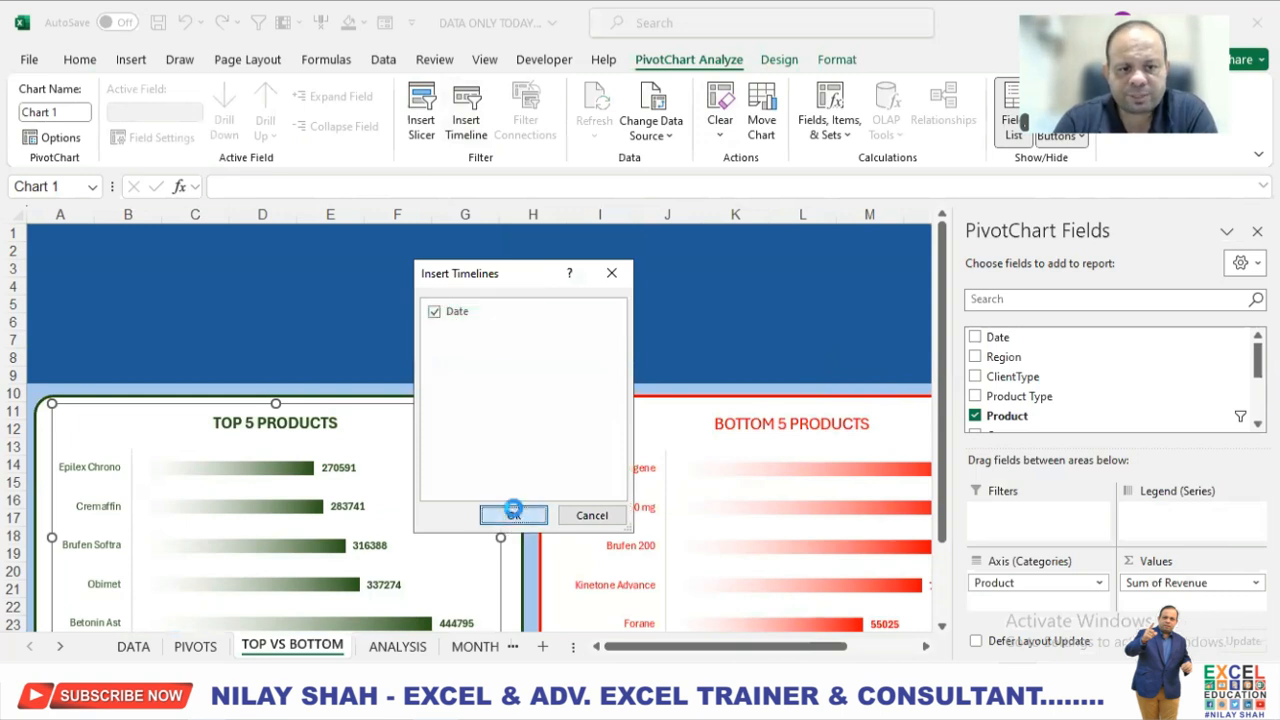
Move the Date timeline into the blue header band above the TOP 5 PRODUCTS chart and set its time level to YEARS.
left_click_drag(494, 386, 210, 256)
left_click(350, 274)
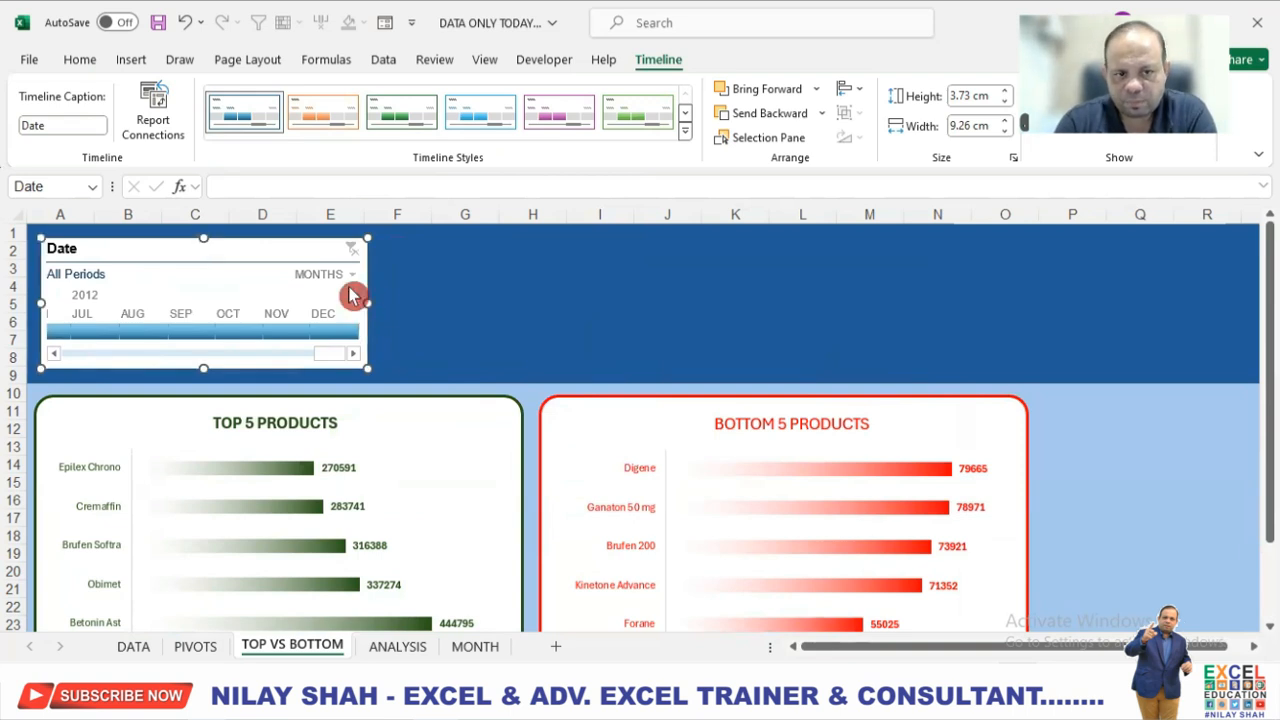
left_click(340, 297)
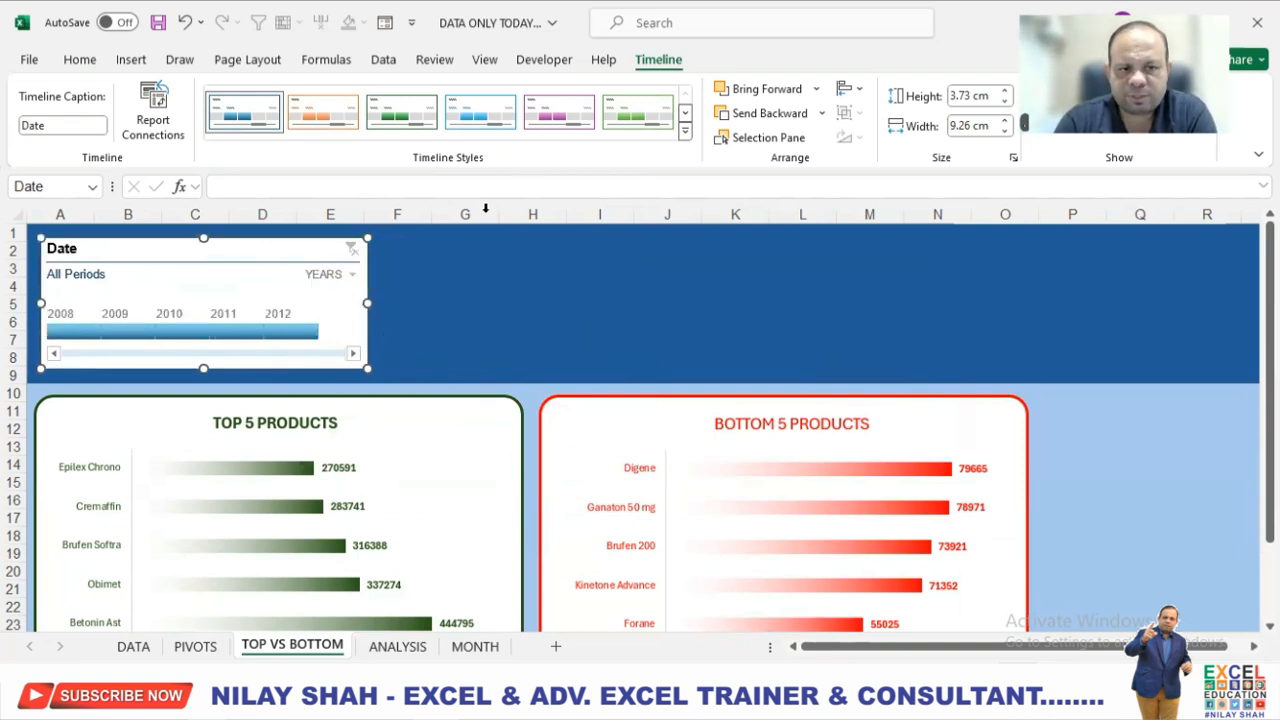
Apply the first Dark style (dark blue) to the Date timeline and narrow it to 8.71 cm.
left_click(685, 131)
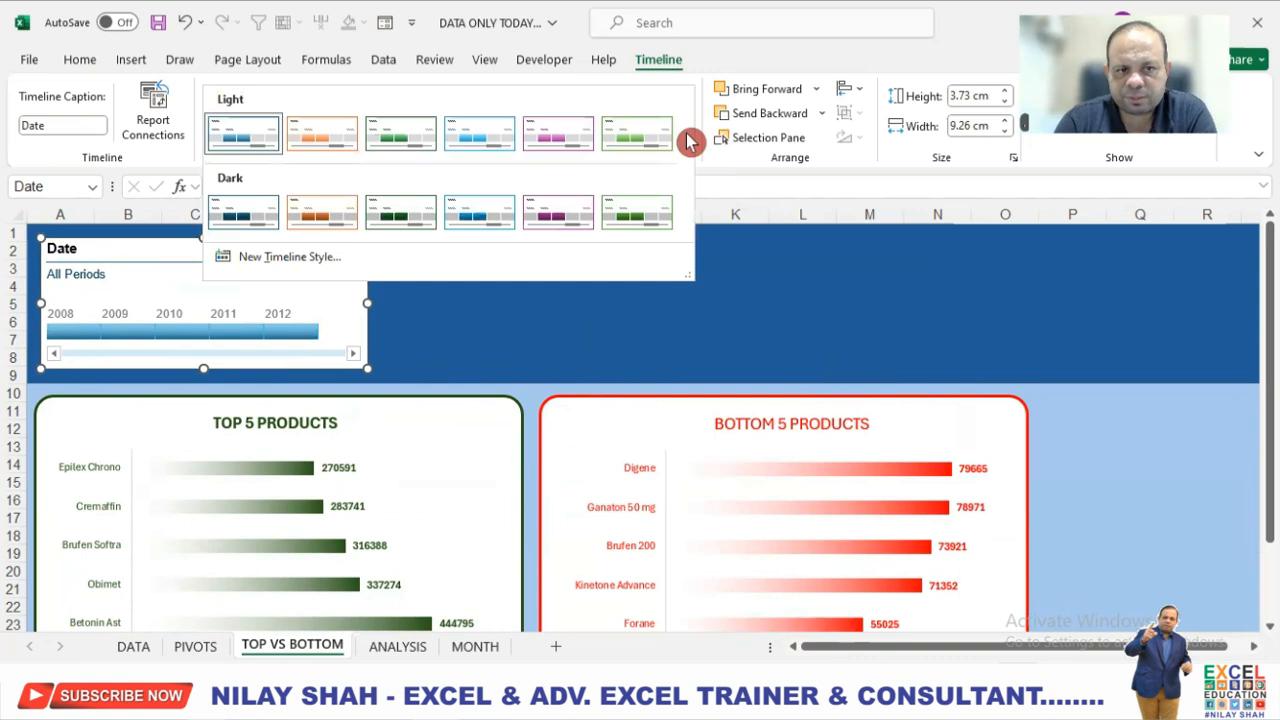
left_click(486, 146)
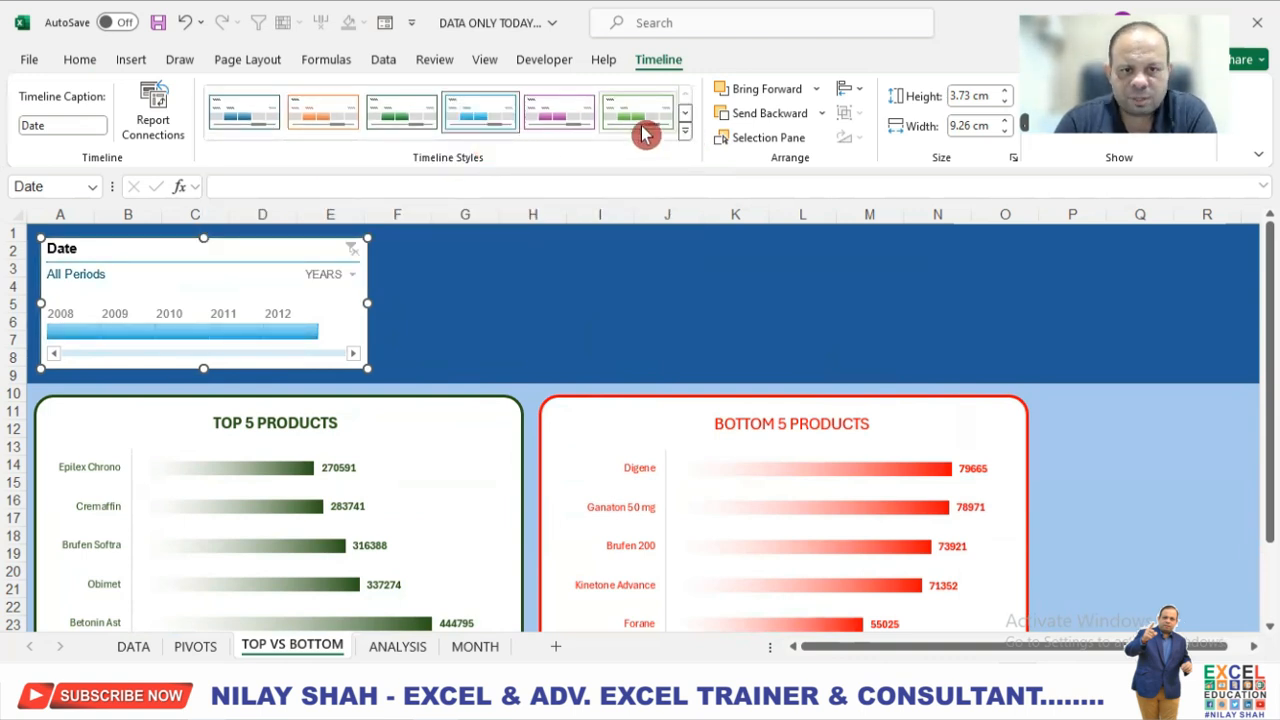
left_click(685, 131)
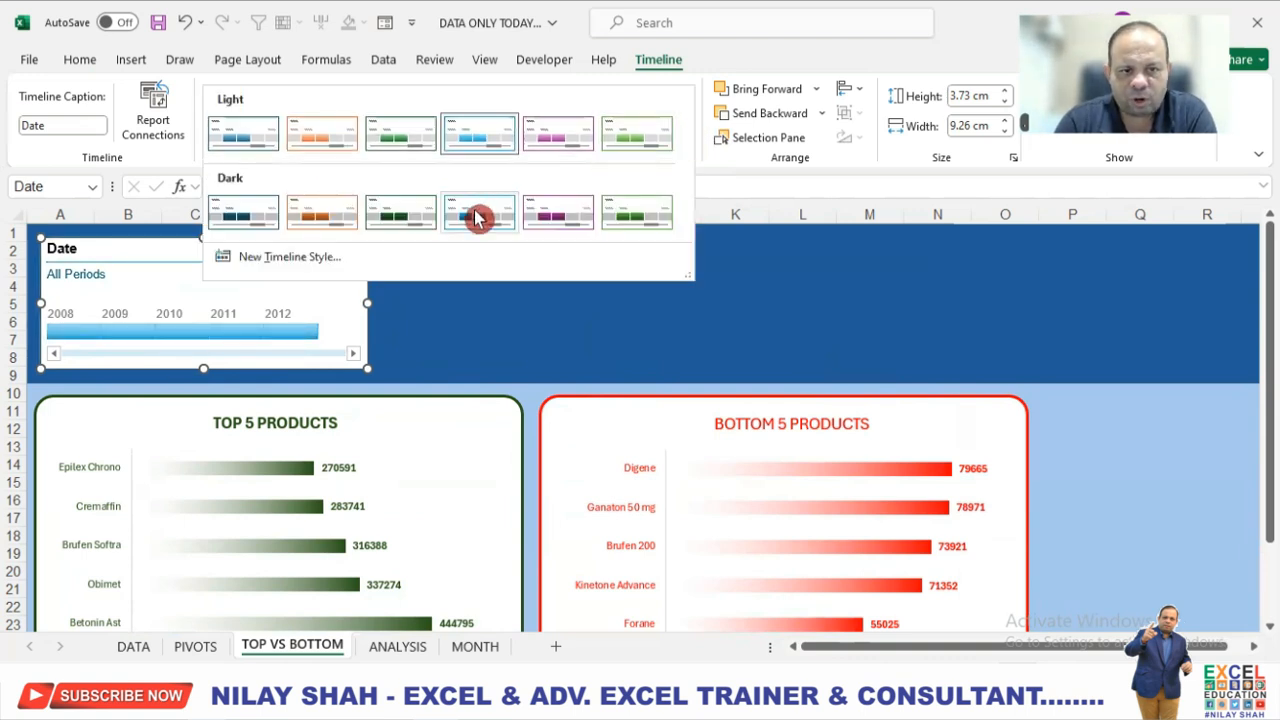
left_click(266, 216)
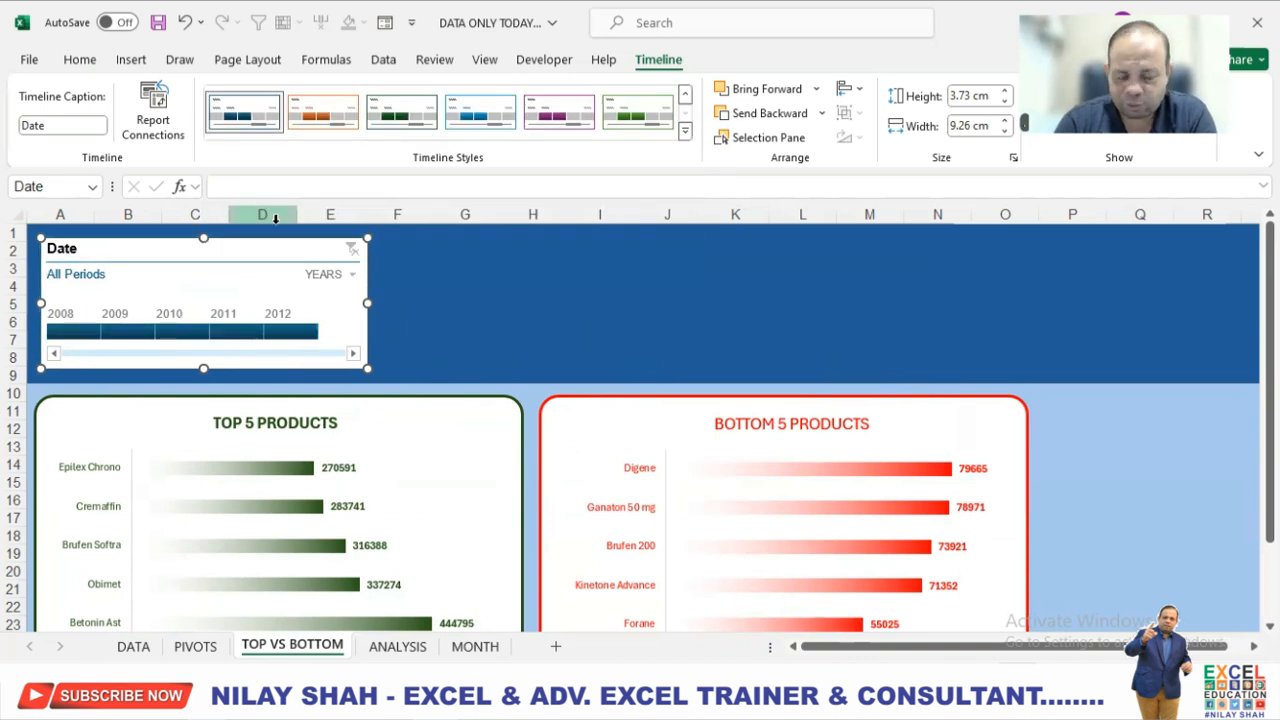
left_click_drag(365, 300, 347, 300)
Insert slicers for the Region, Cate and Type fields from the TOP 5 PRODUCTS chart.
left_click(464, 476)
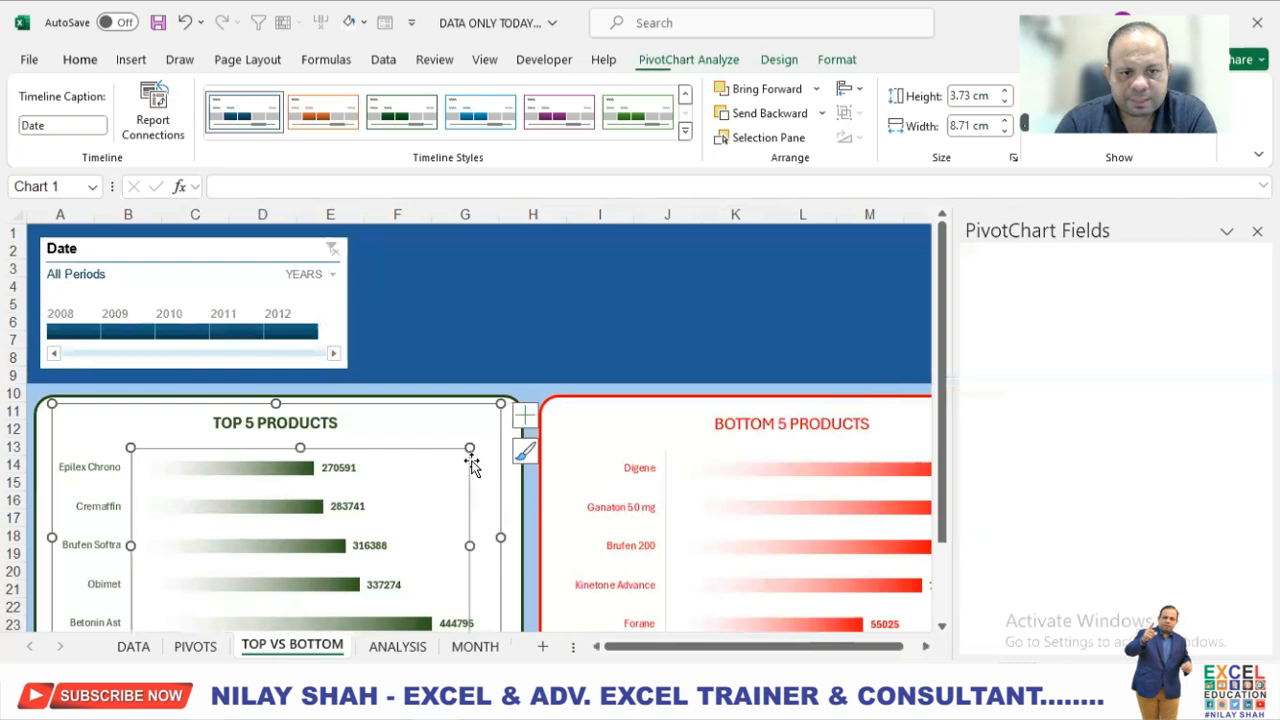
left_click(719, 66)
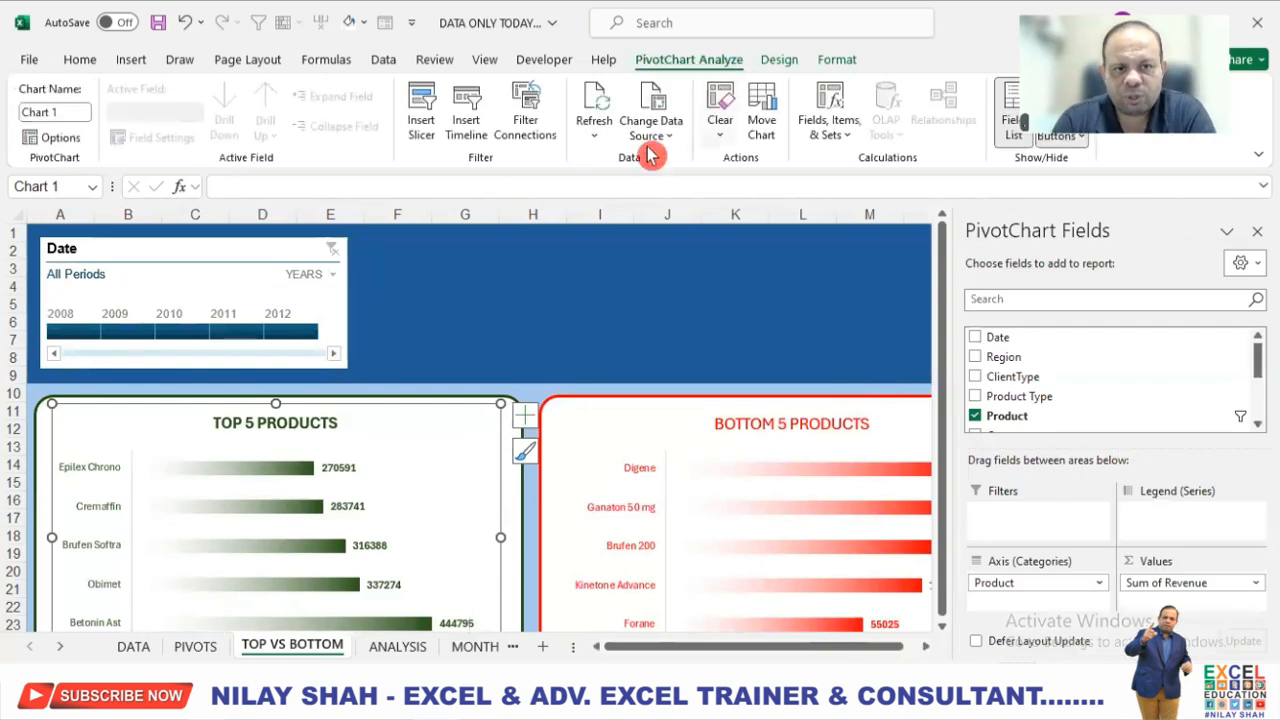
left_click(421, 108)
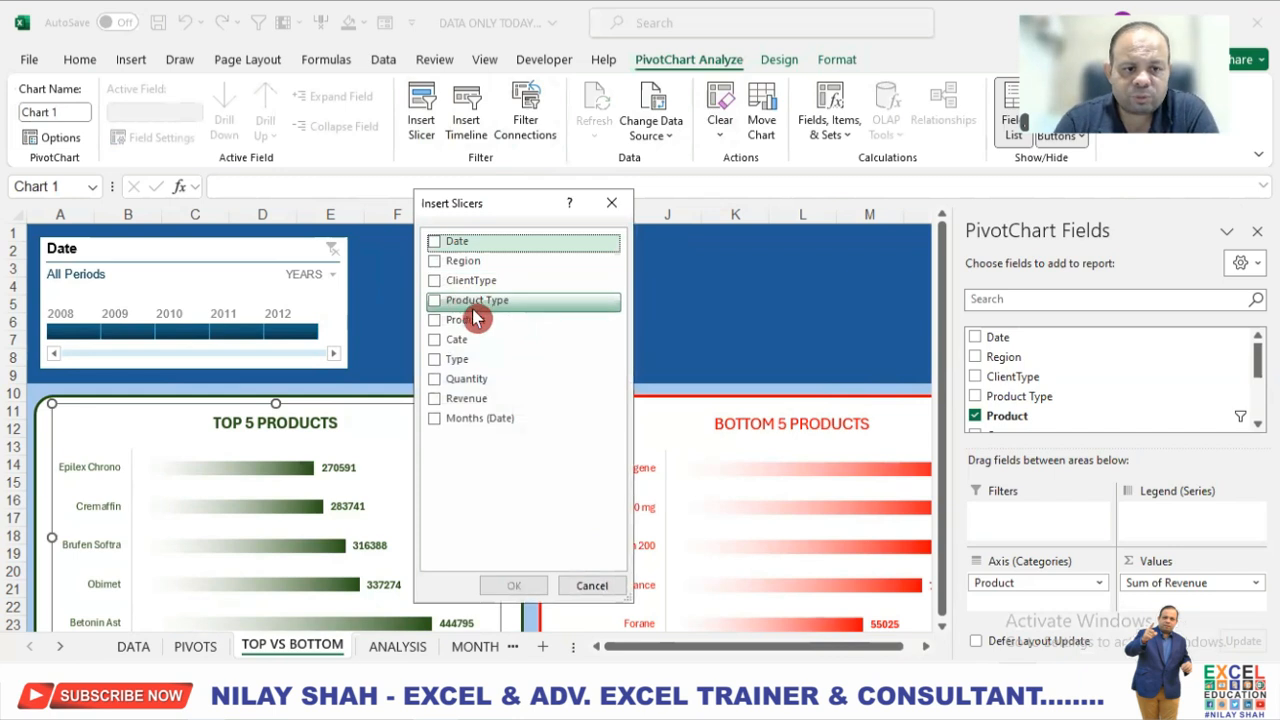
left_click(435, 261)
left_click(435, 339)
left_click(435, 359)
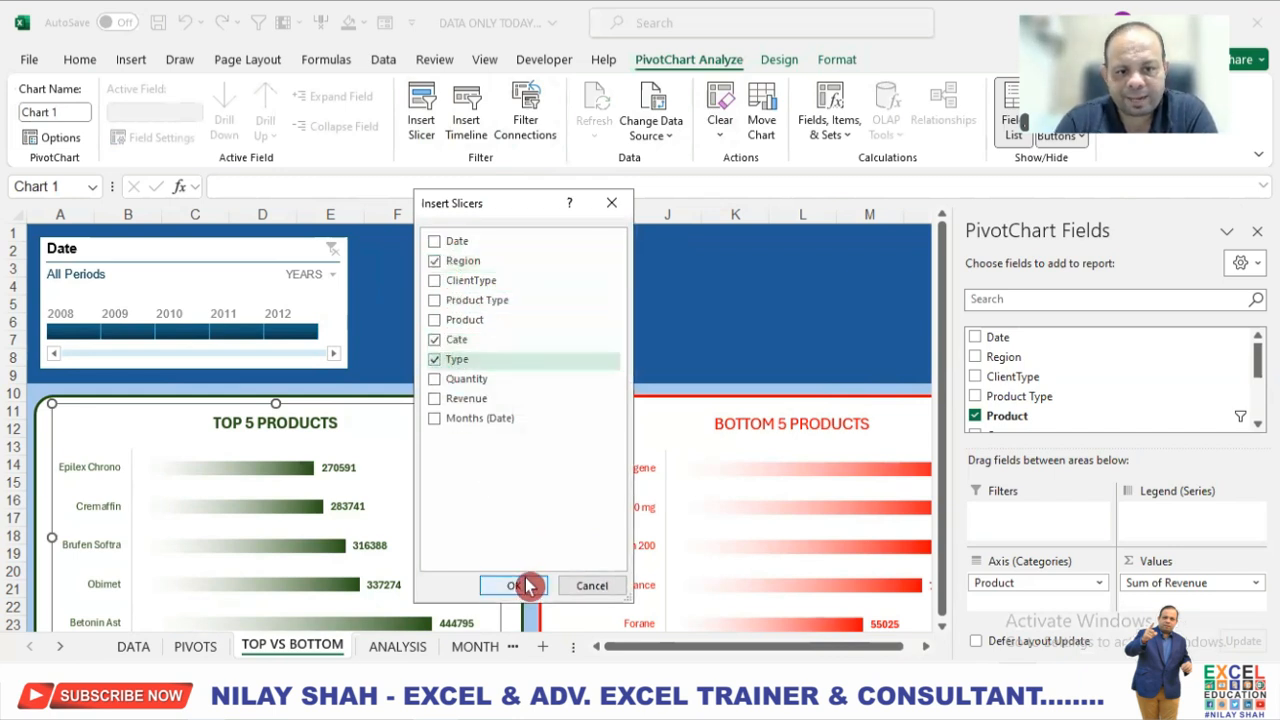
left_click(513, 585)
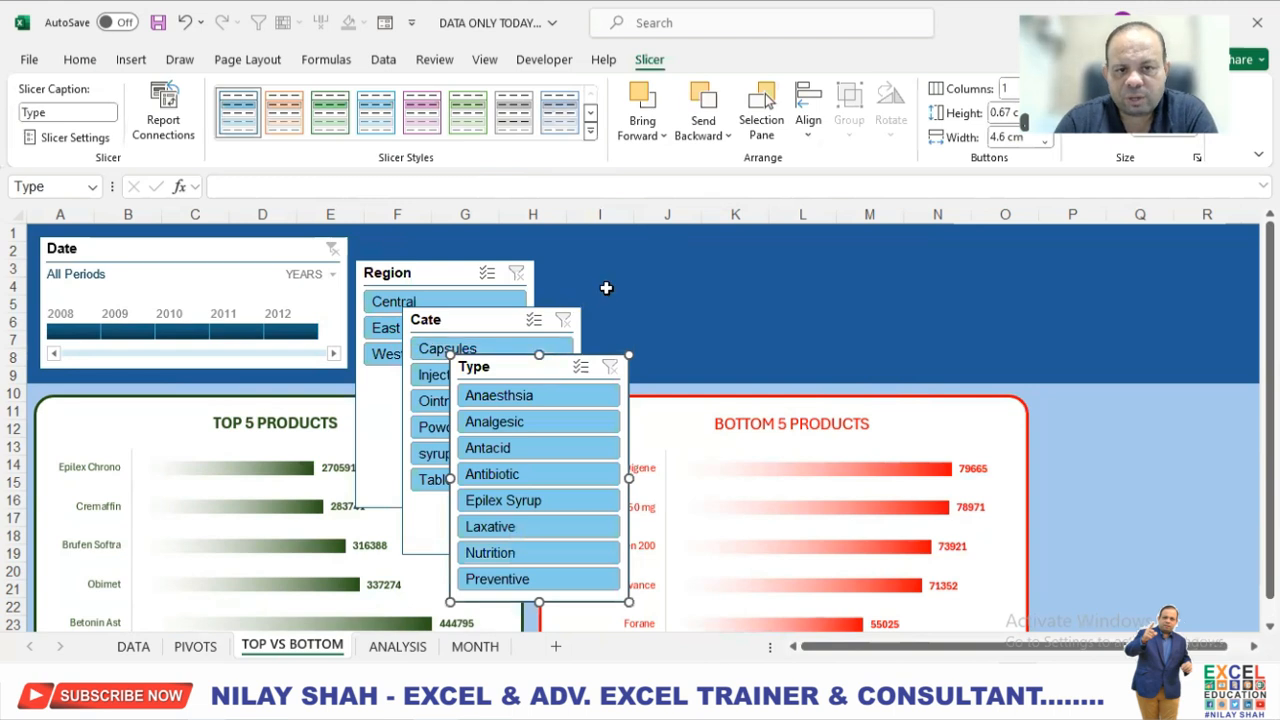
Align the Region slicer beside the Date timeline, shortened to the timeline's height, and give it the first Dark style (dark blue).
left_click(442, 281)
left_click_drag(442, 281, 442, 259)
left_click(588, 126)
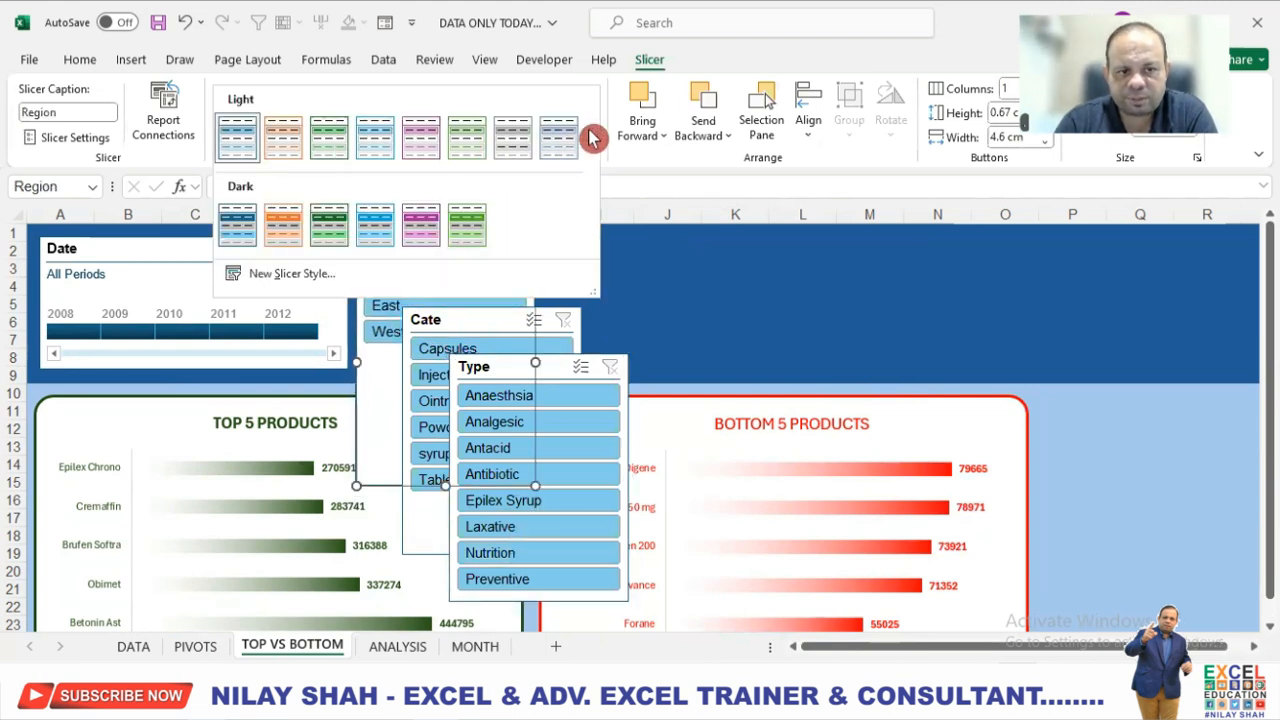
left_click(251, 229)
left_click_drag(445, 487, 461, 369)
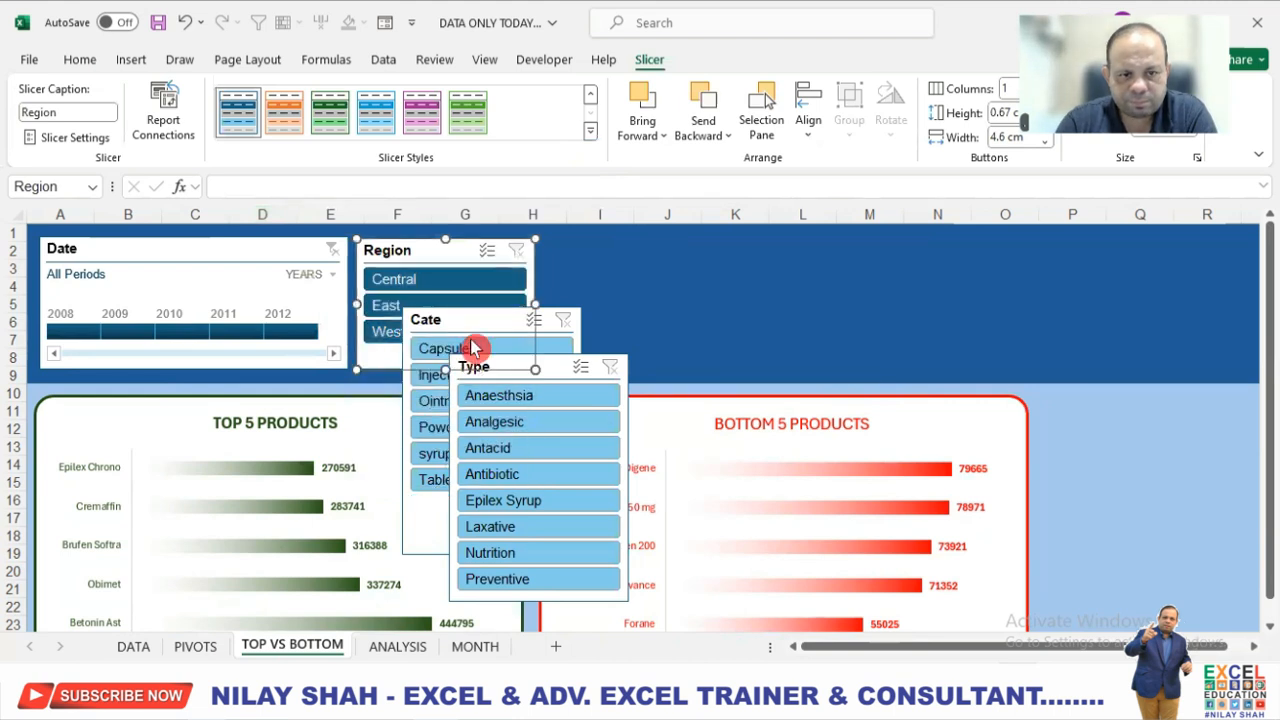
Place the Cate slicer beside the Region slicer in the same dark blue style, and shorten it to match the Region slicer.
left_click_drag(471, 325, 606, 249)
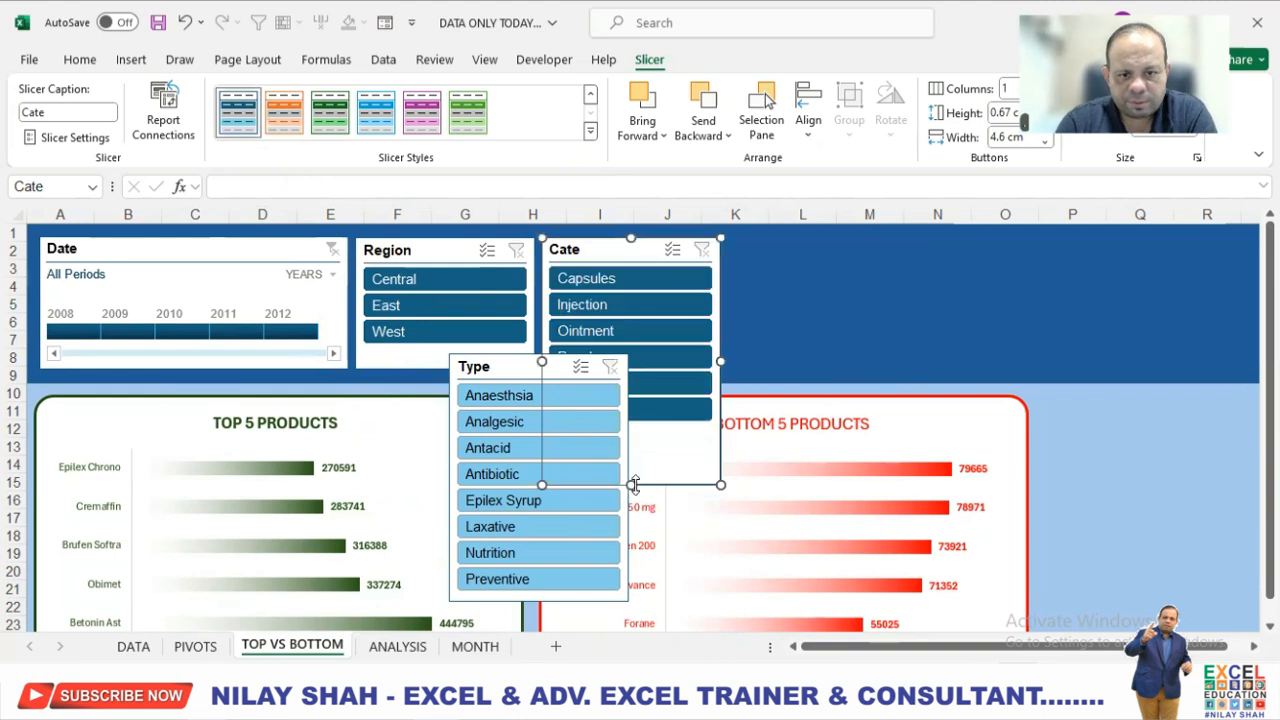
left_click_drag(629, 449, 630, 370)
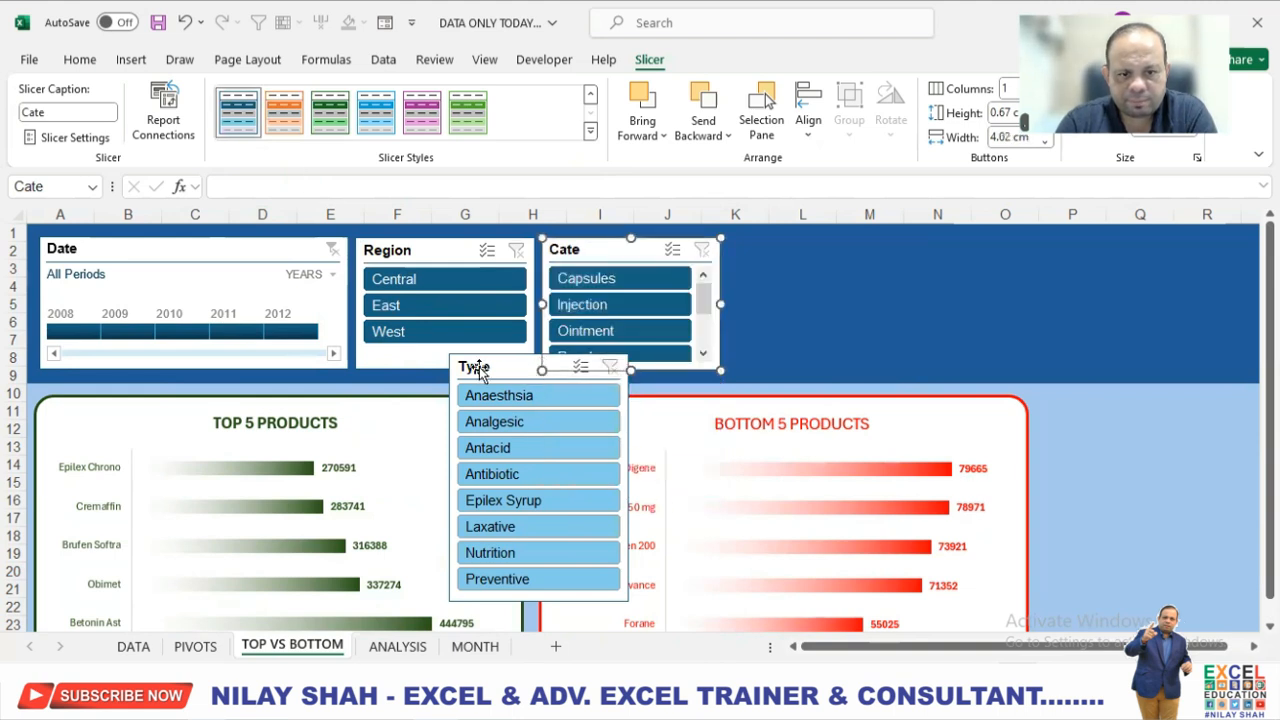
Move the Type slicer down over the BOTTOM 5 PRODUCTS chart and arrange its buttons in 2 columns.
left_click_drag(490, 368, 670, 456)
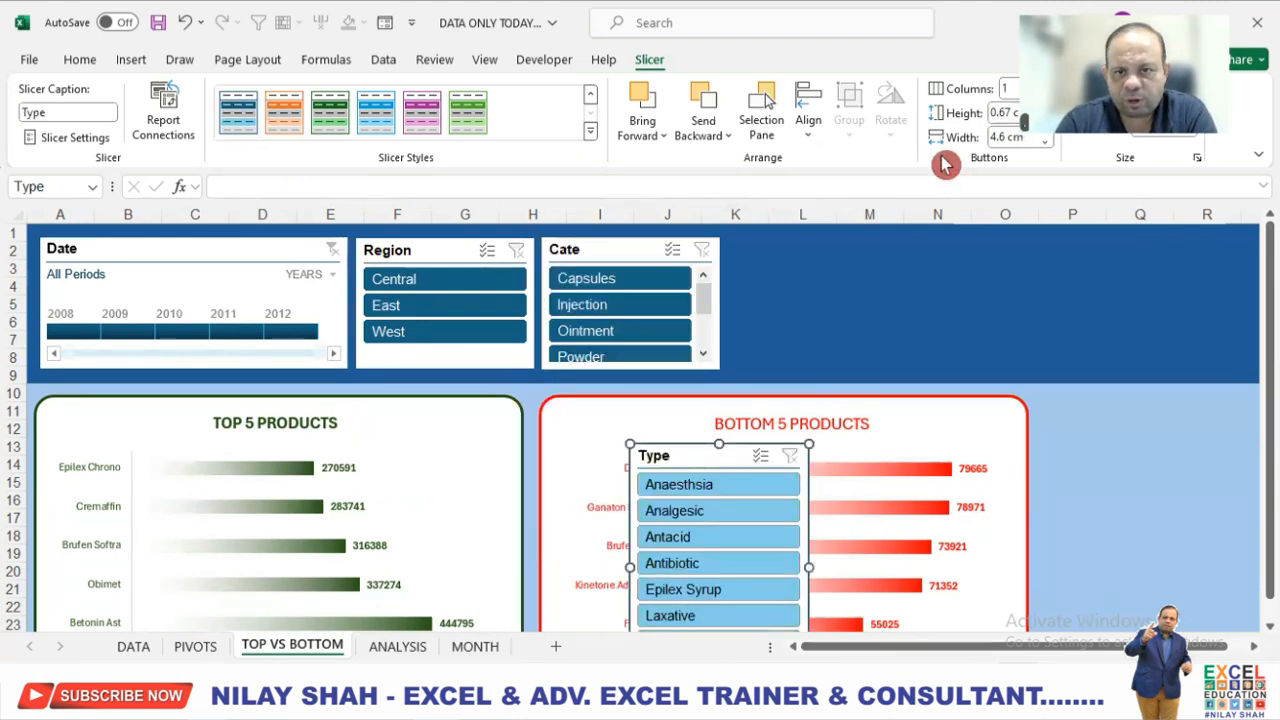
left_click(1008, 89)
type("2")
key("Return")
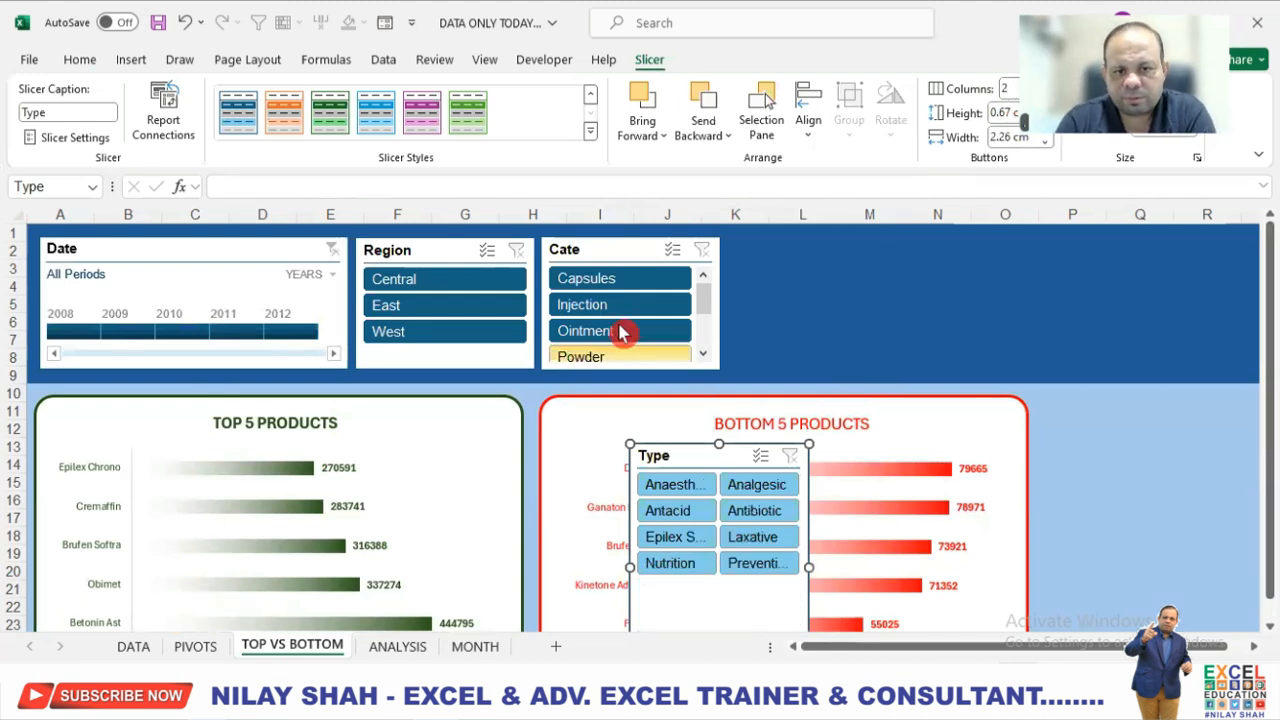
Arrange the Cate slicer's buttons in 2 columns.
left_click(606, 250)
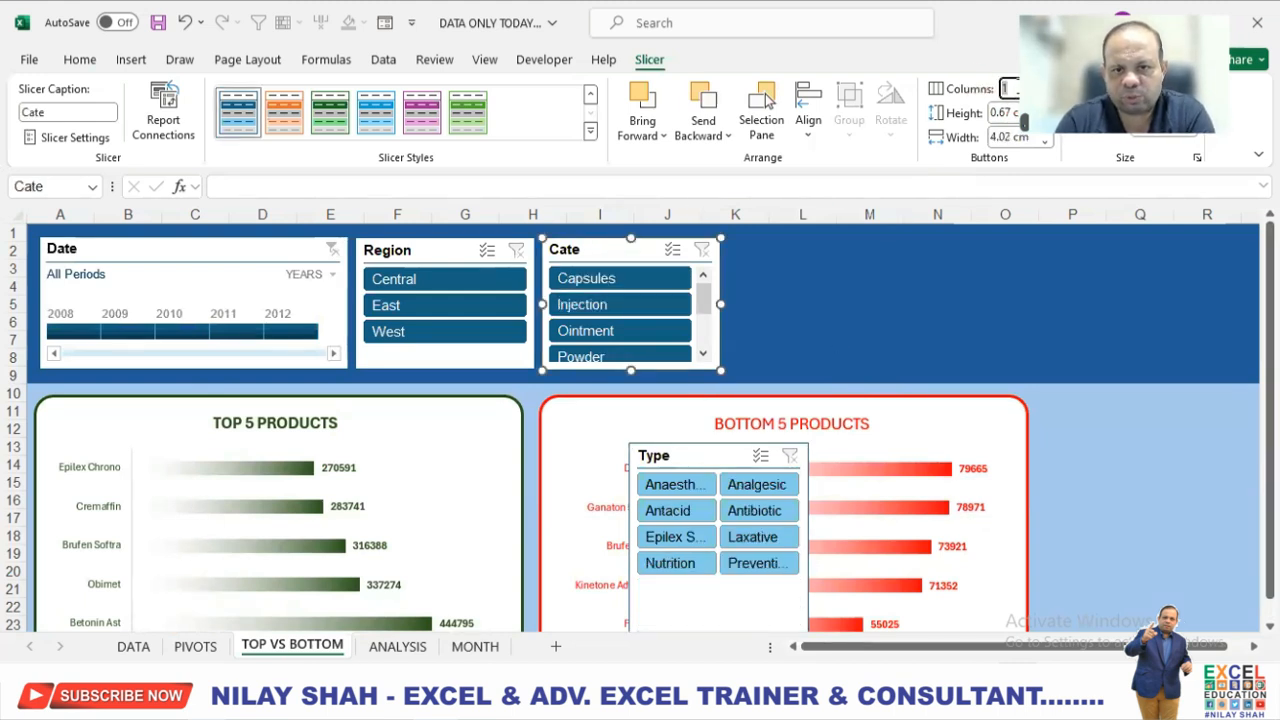
type("2")
key("Return")
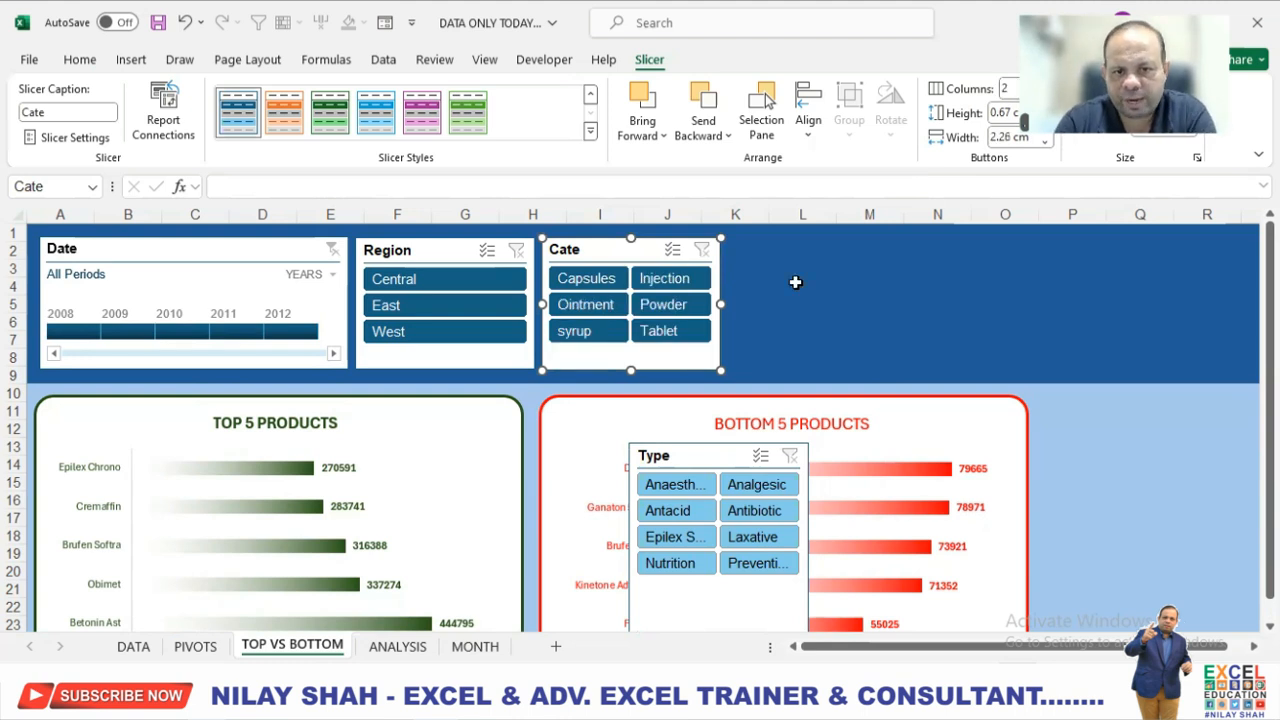
Place the Type slicer beside the Cate slicer in the same dark blue style, widened slightly and shortened to match the Cate slicer's height.
left_click_drag(706, 463, 801, 252)
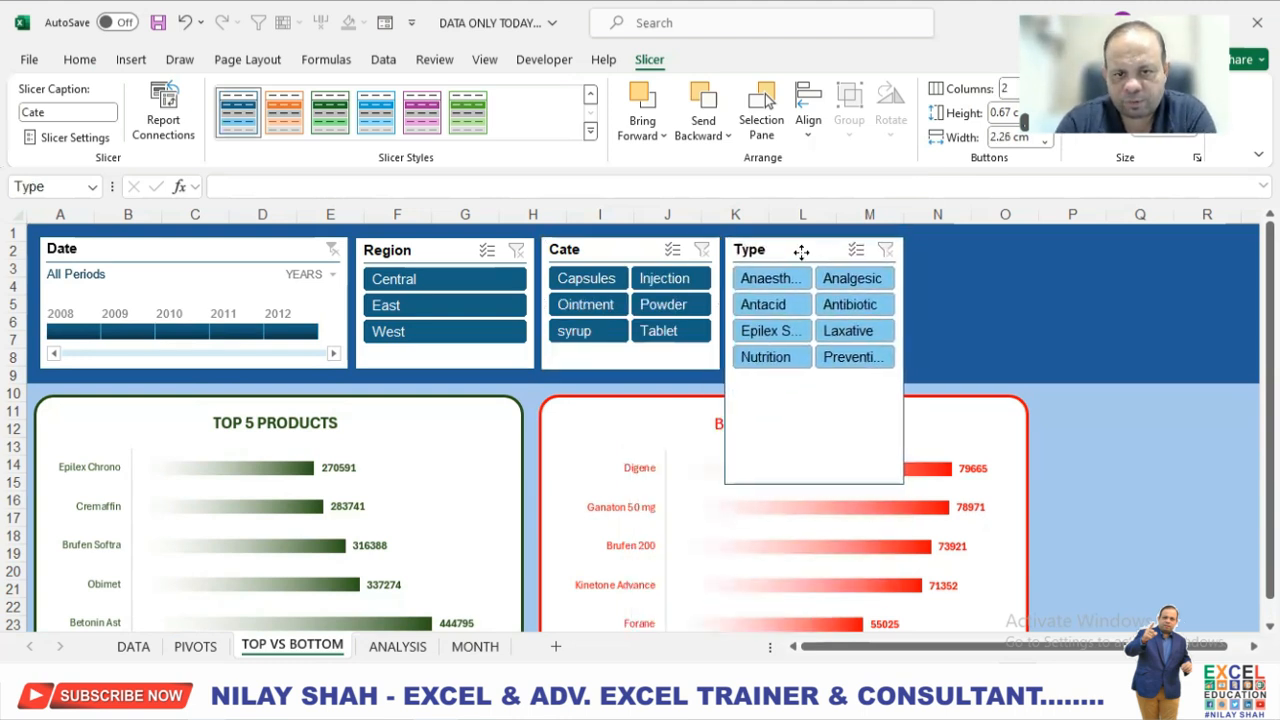
left_click(236, 110)
left_click_drag(904, 361, 938, 361)
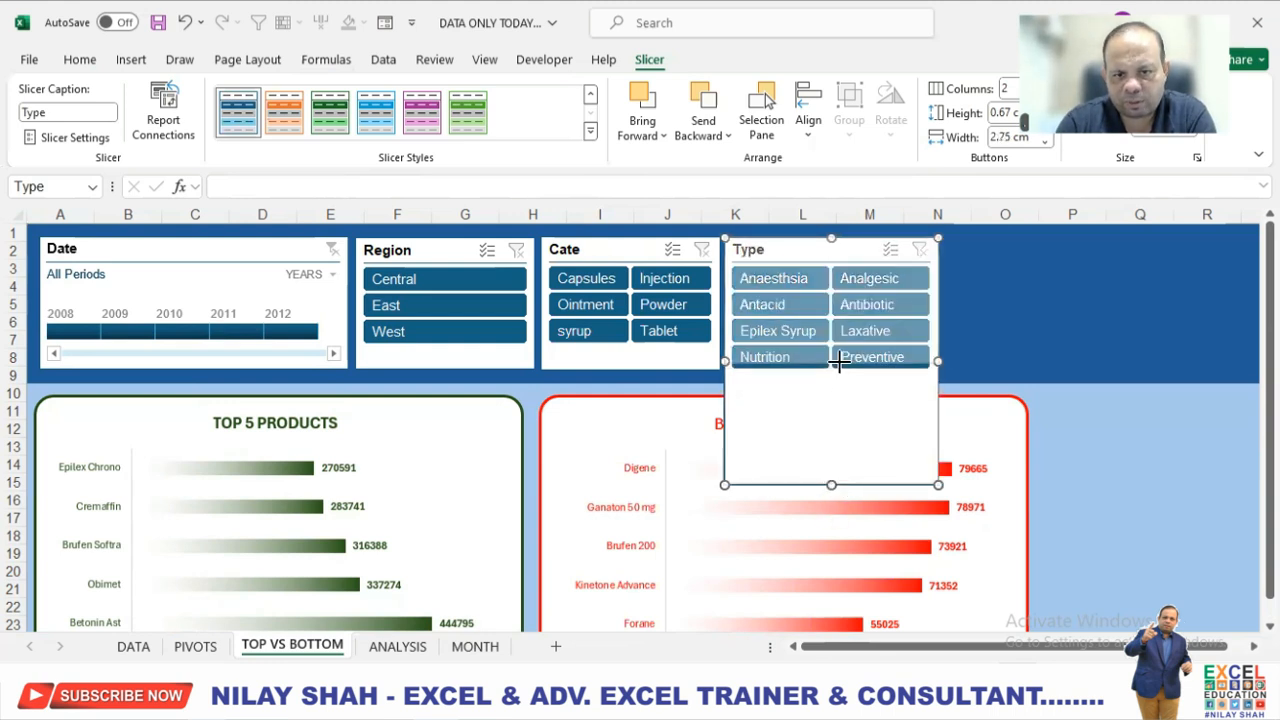
left_click_drag(843, 375, 843, 372)
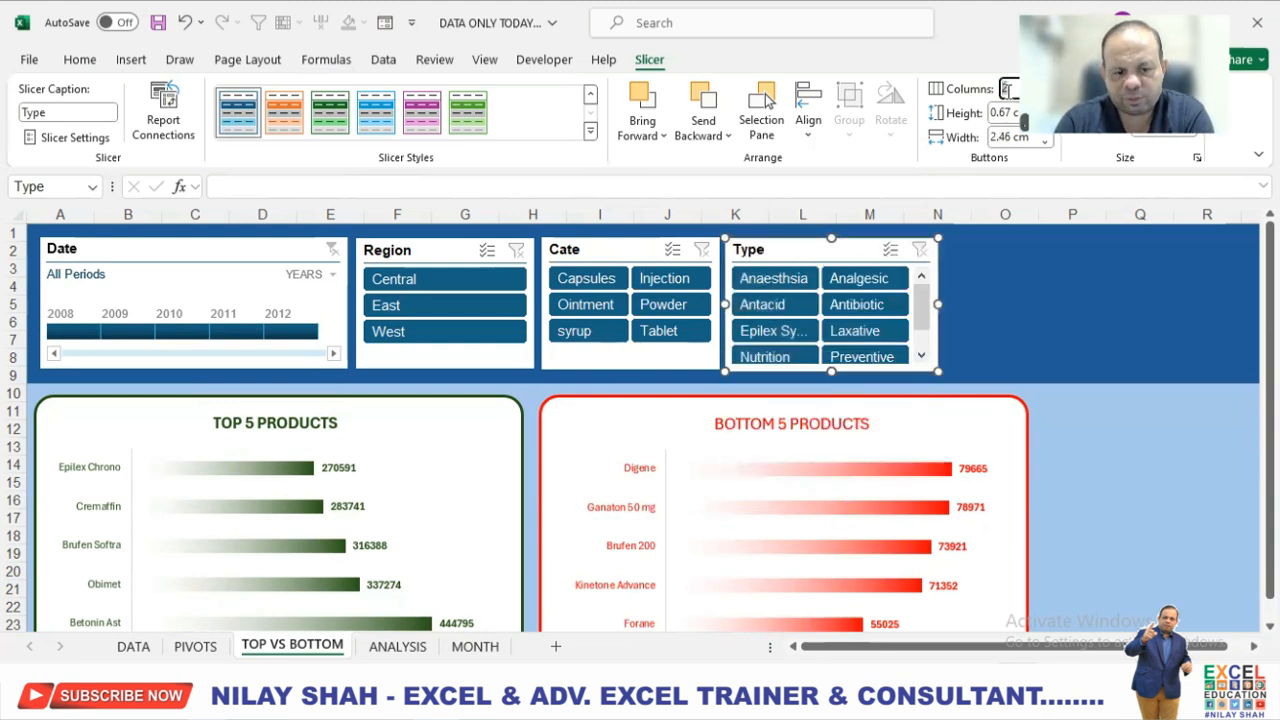
Arrange the Type slicer's buttons in 3 columns.
type("3")
key("Return")
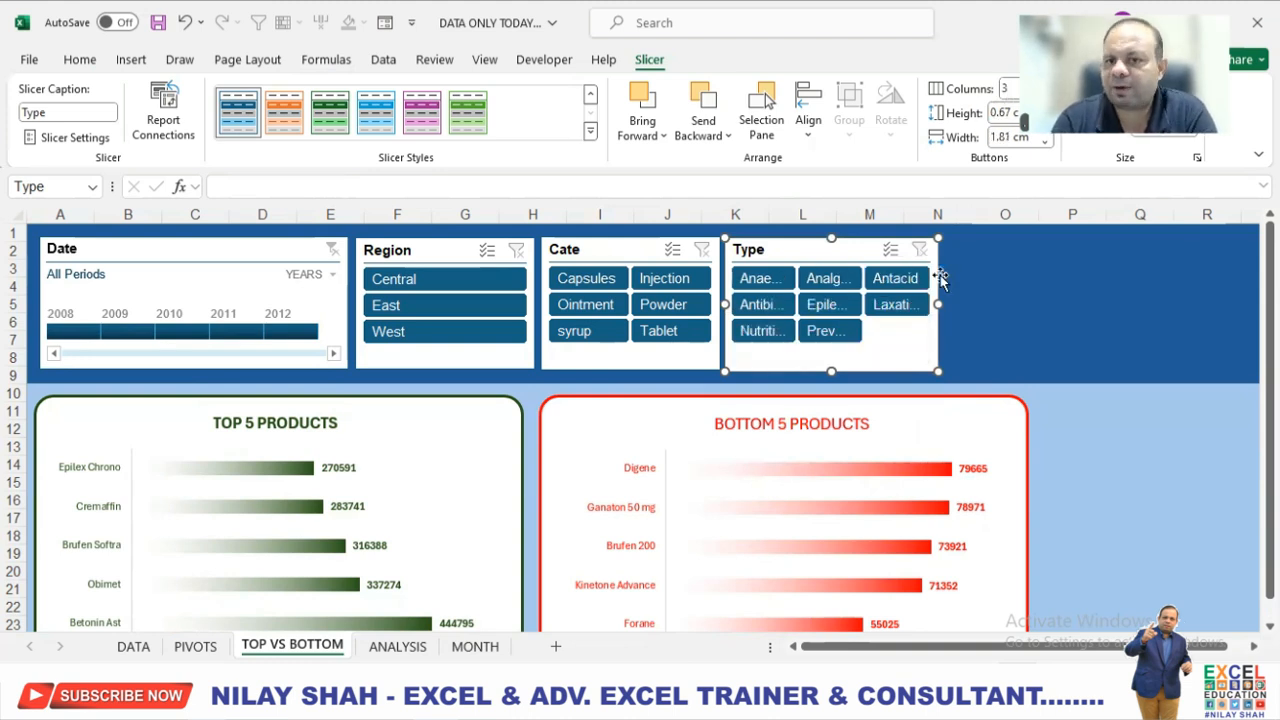
left_click(1080, 445)
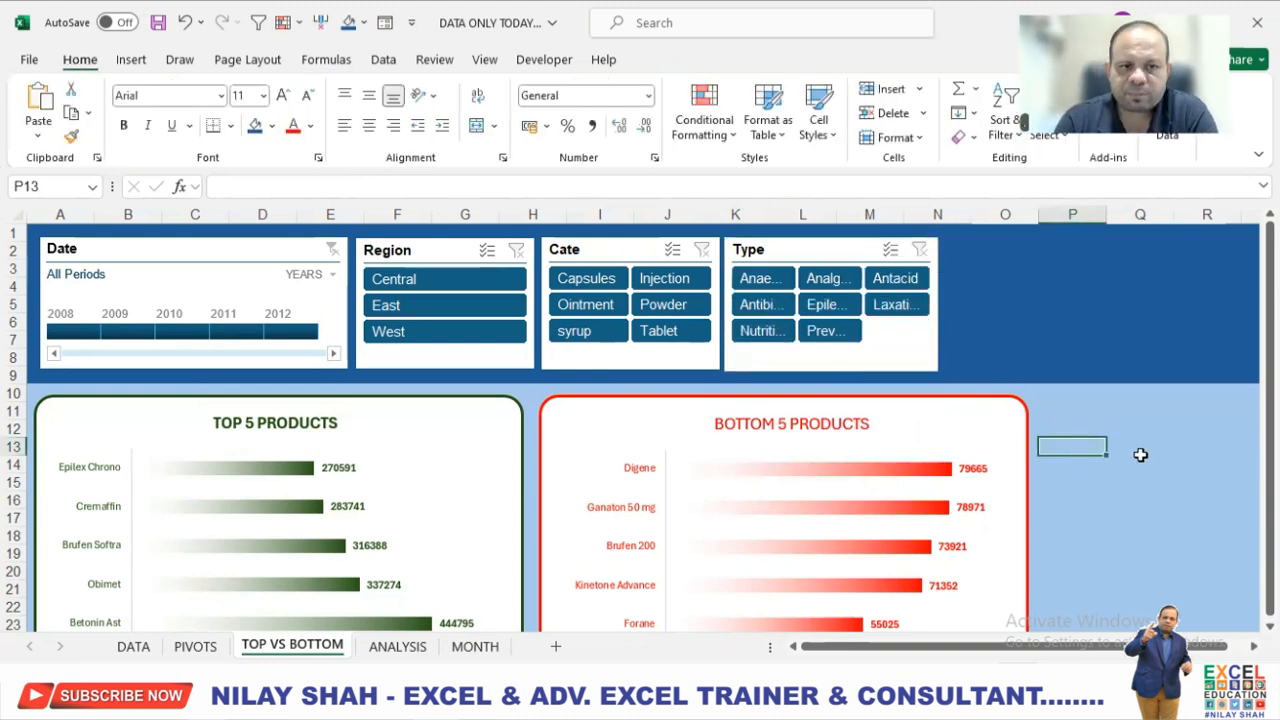
left_click(1150, 450)
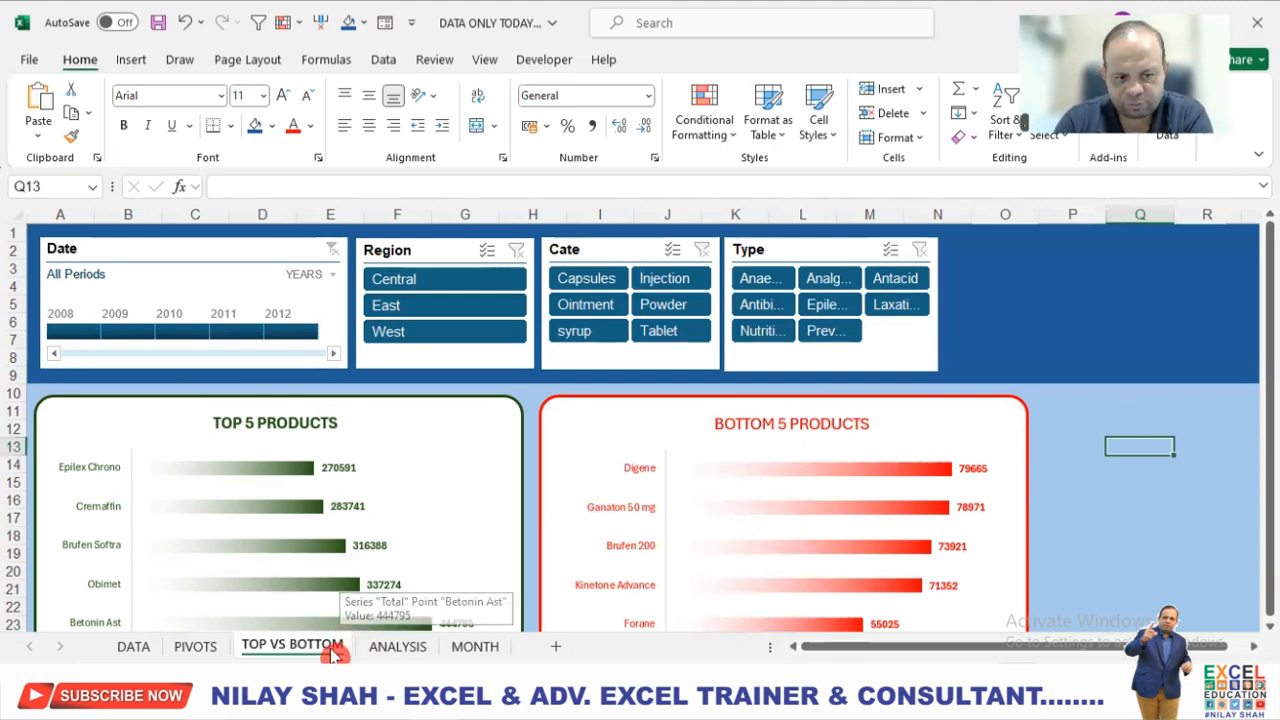
Copy the green-outlined rounded rectangle from the TOP VS BOTTOM sheet to the ANALYSIS sheet, placing it just below the header at the sheet's left edge.
left_click(398, 648)
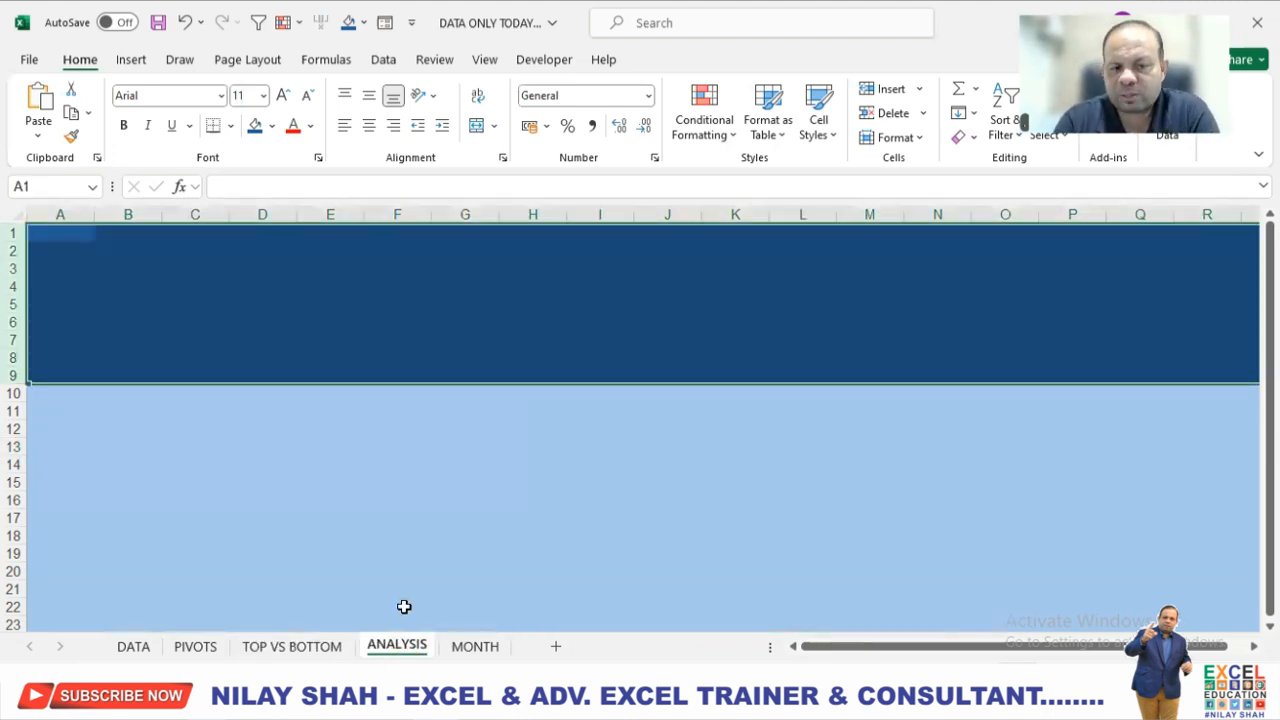
left_click(380, 531)
left_click(295, 647)
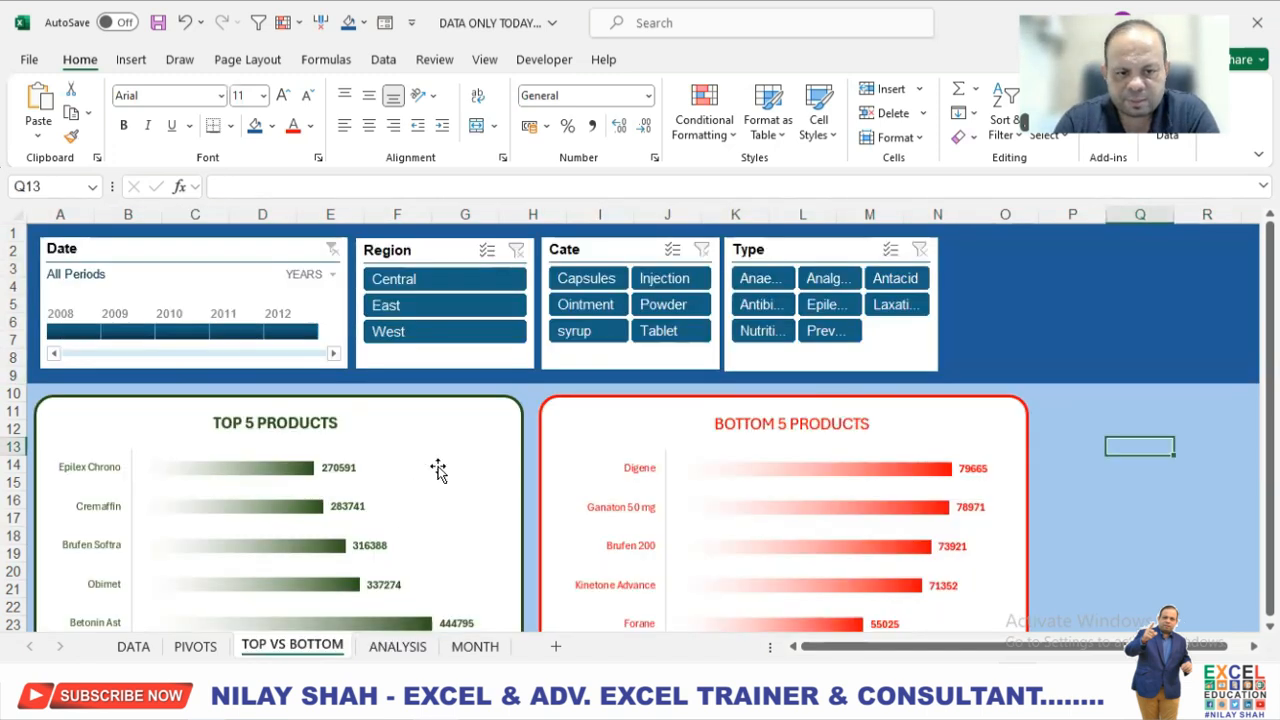
left_click(511, 397)
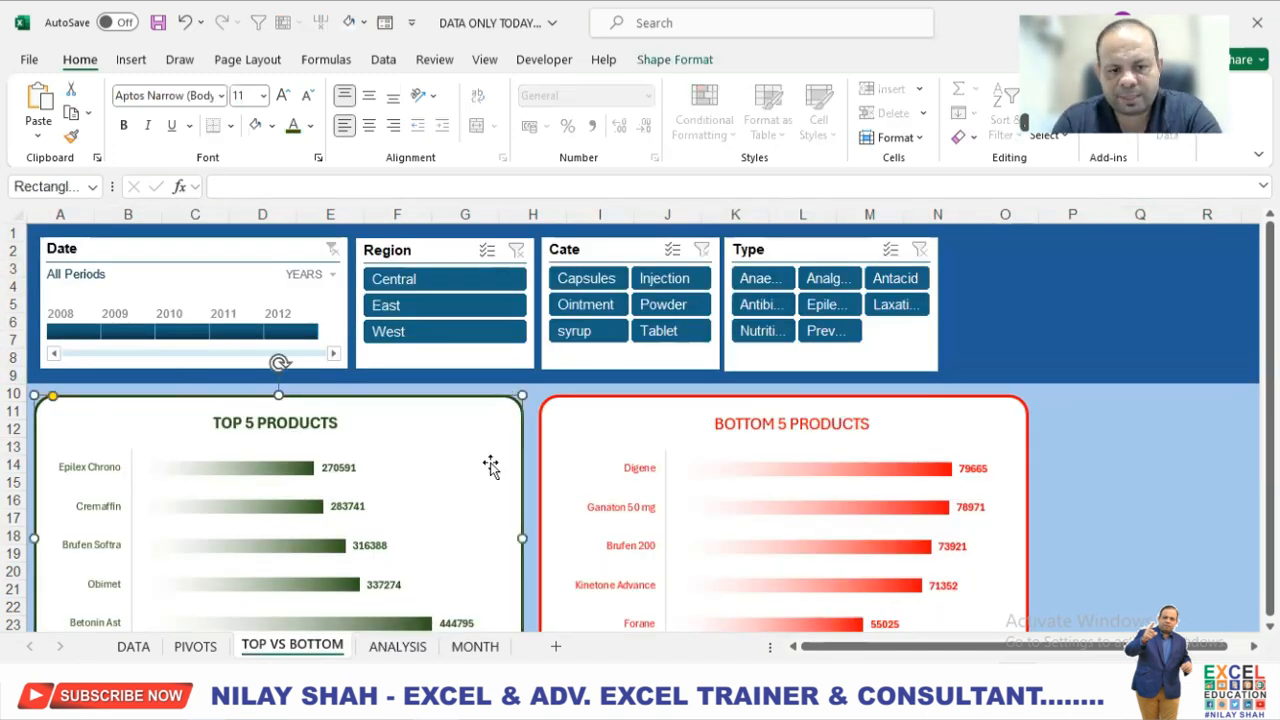
left_click(397, 647)
left_click(384, 468)
key("ctrl+v")
left_click_drag(591, 471, 286, 423)
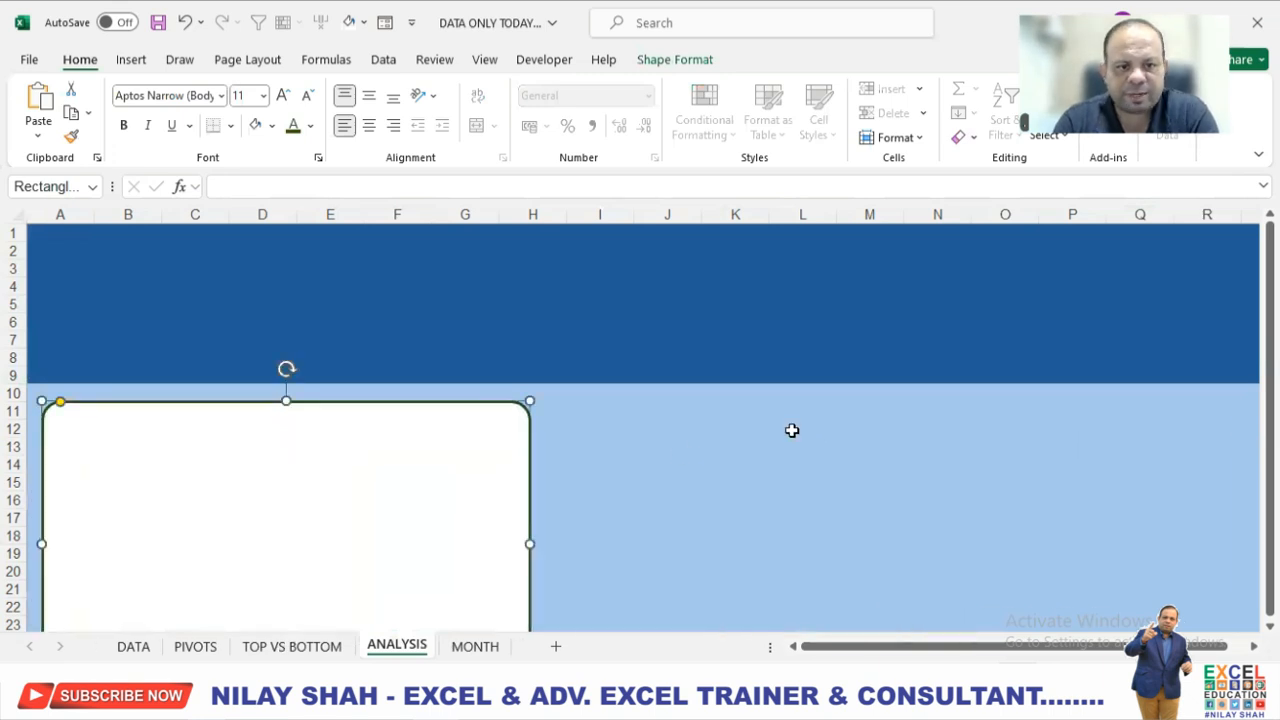
left_click(680, 447)
Insert a Pie PivotChart from the REGION pivot table on the PIVOTS sheet.
left_click(196, 648)
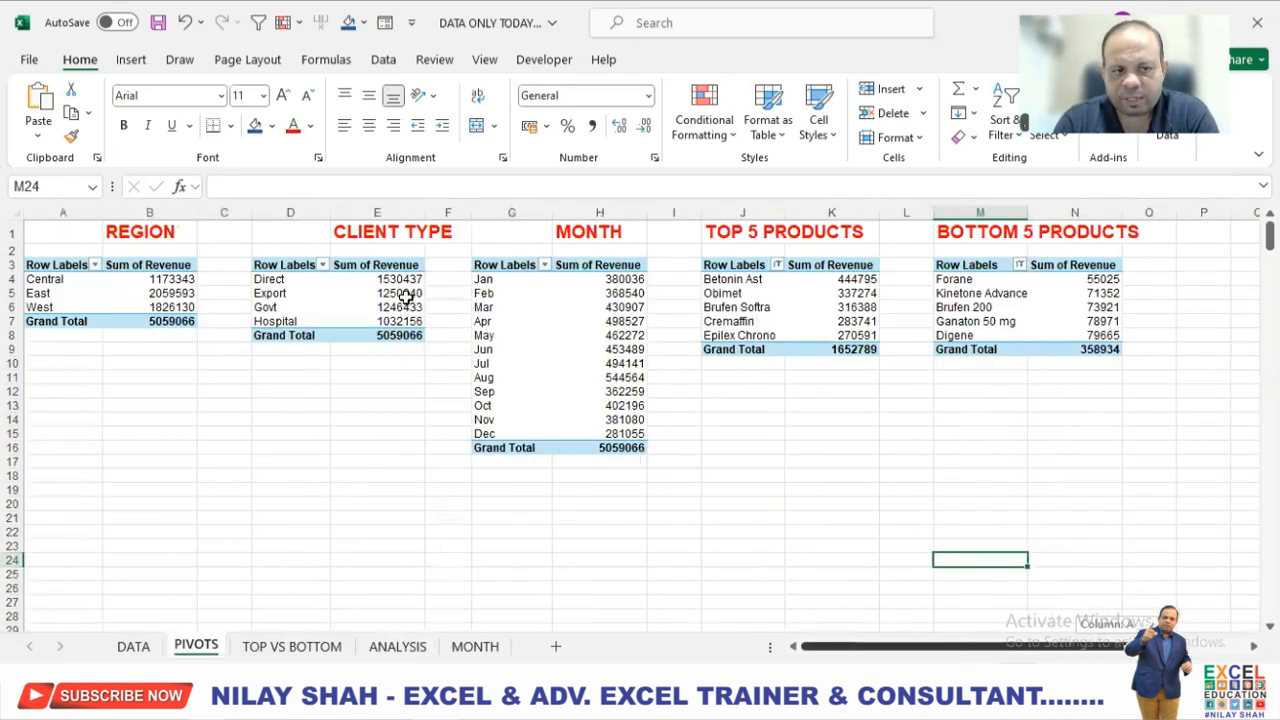
left_click(160, 305)
left_click(688, 59)
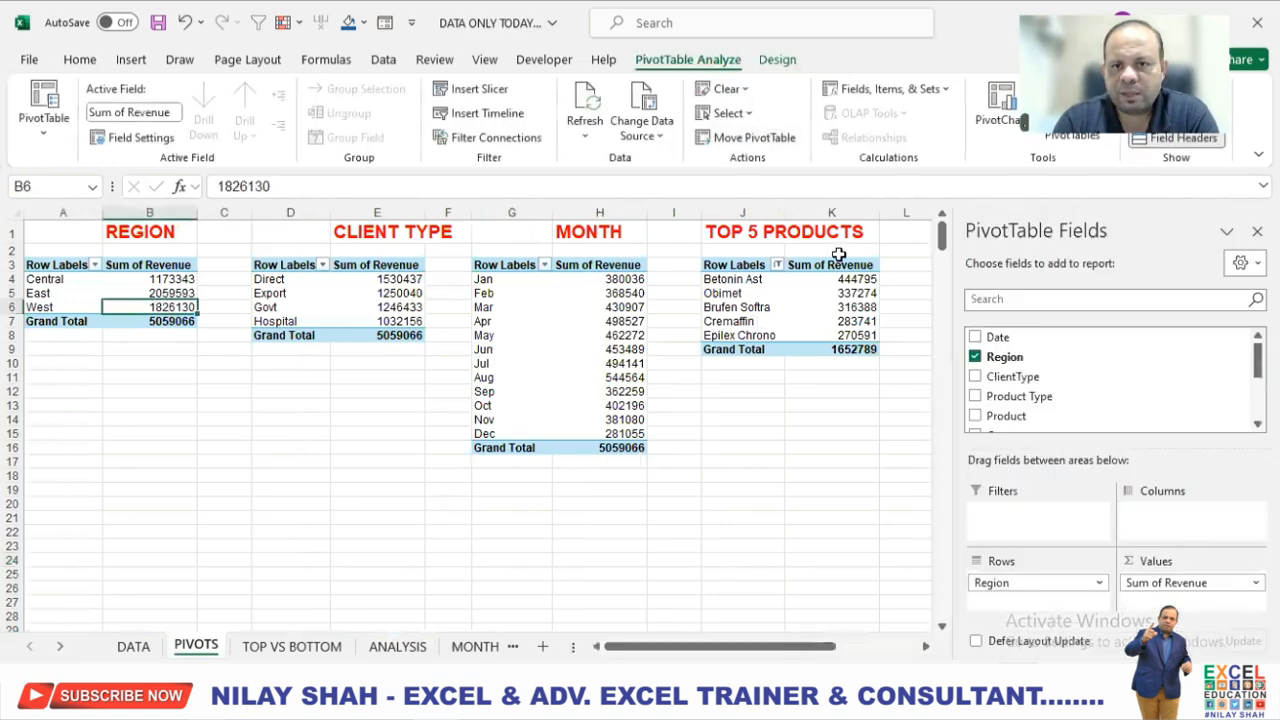
left_click(997, 118)
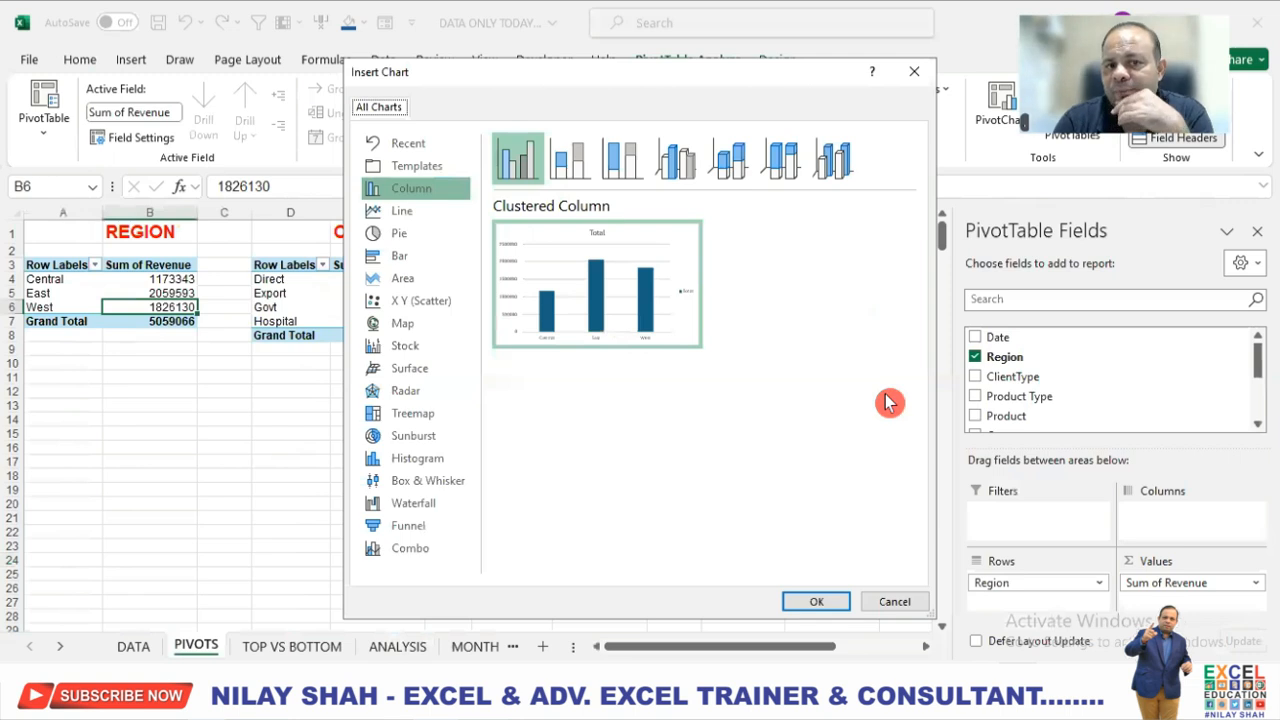
left_click(420, 234)
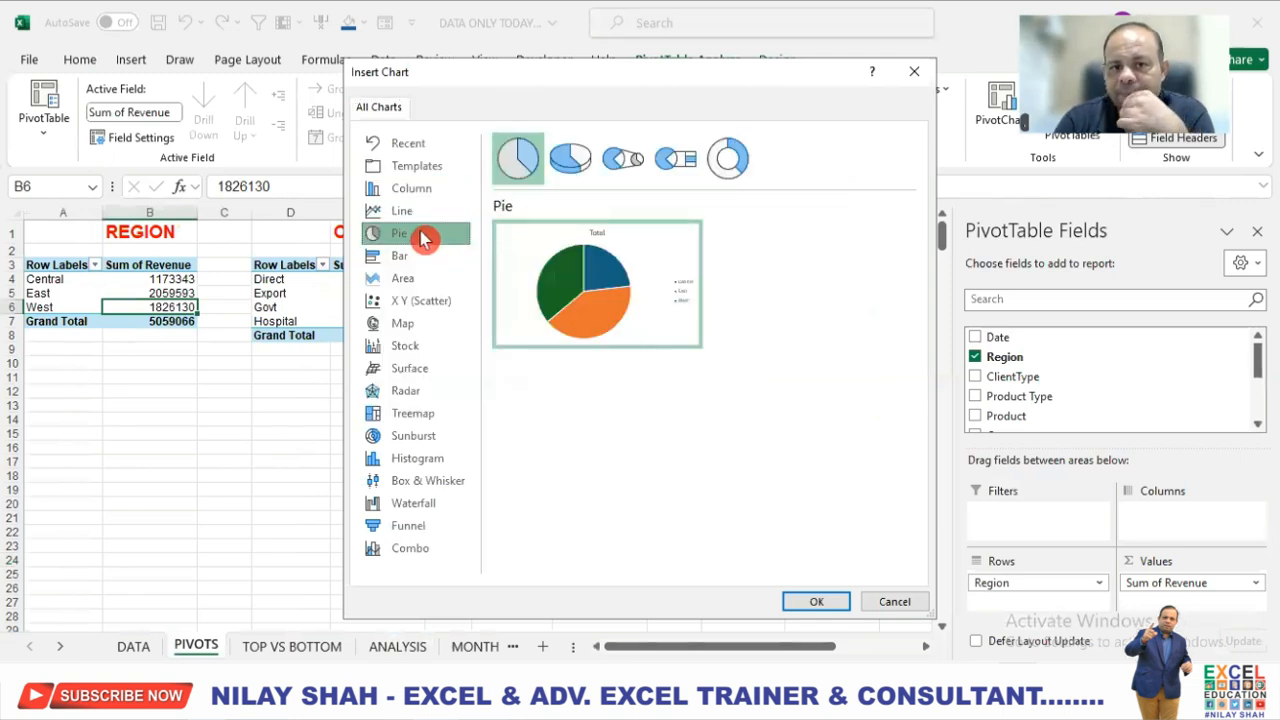
left_click(827, 603)
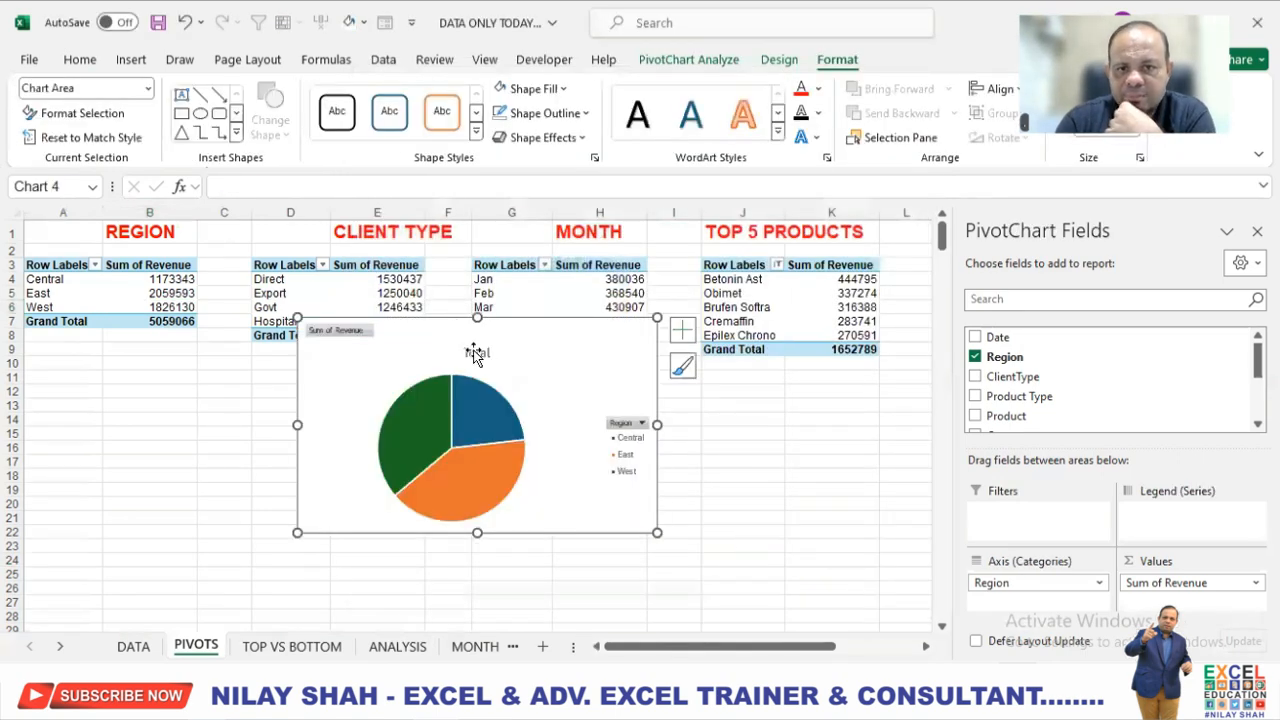
Apply the dark grey chart style to the region pie chart and hide its value field buttons.
left_click(779, 59)
left_click(729, 130)
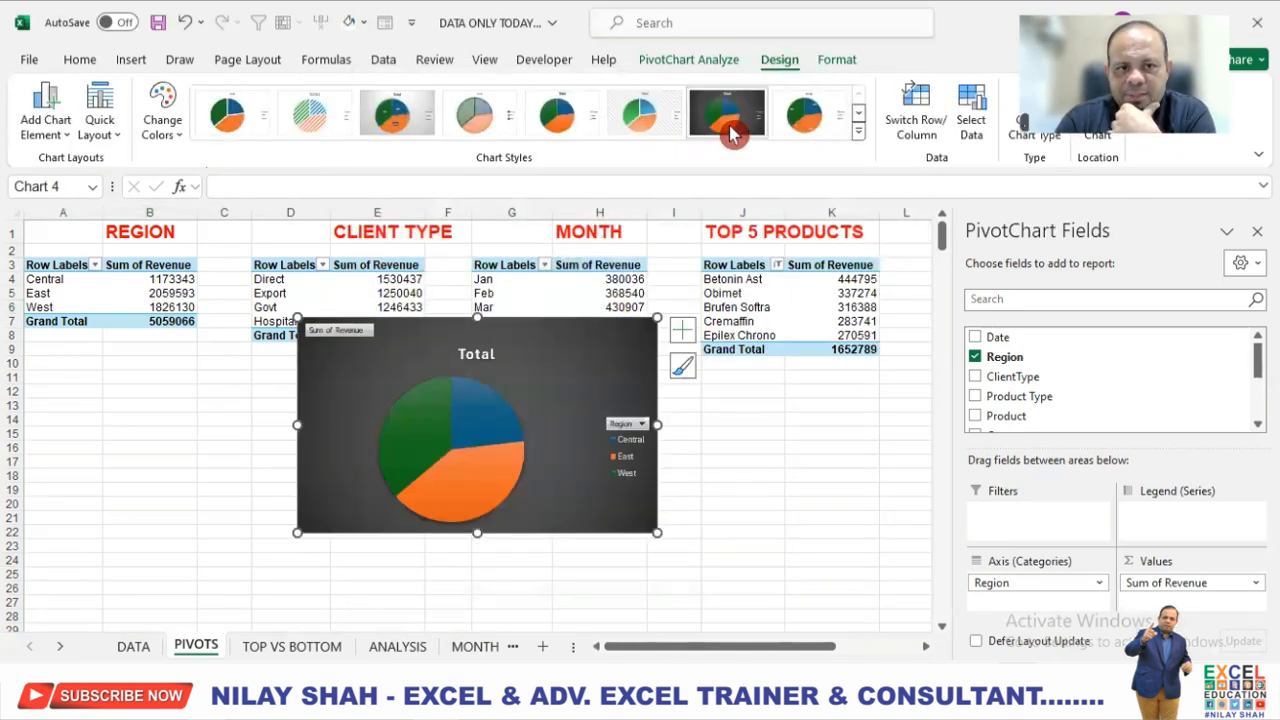
left_click(857, 137)
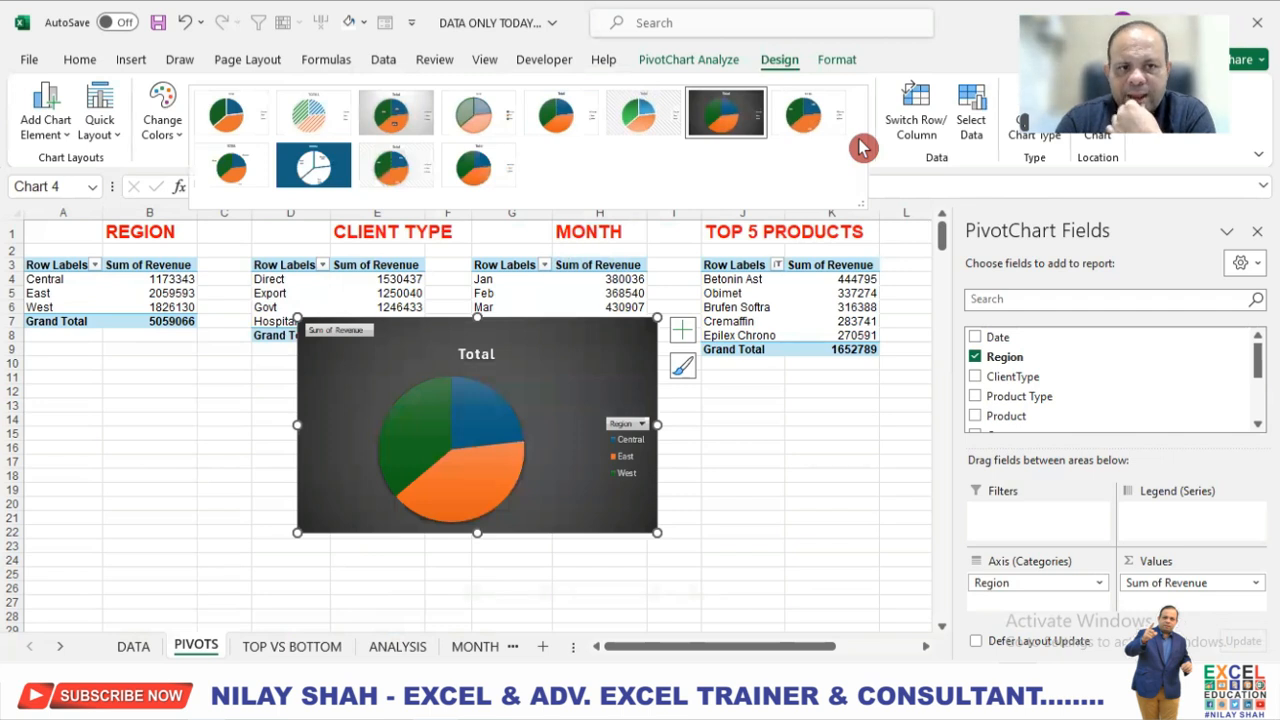
right_click(345, 331)
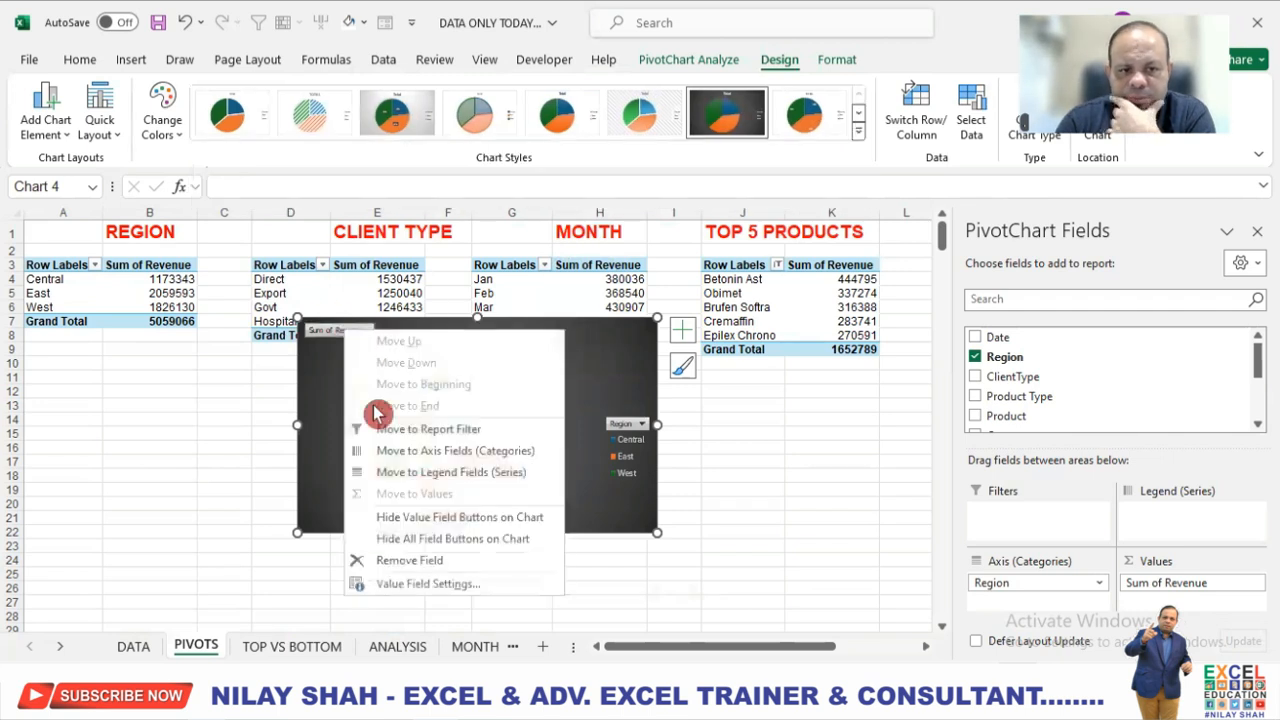
left_click(440, 518)
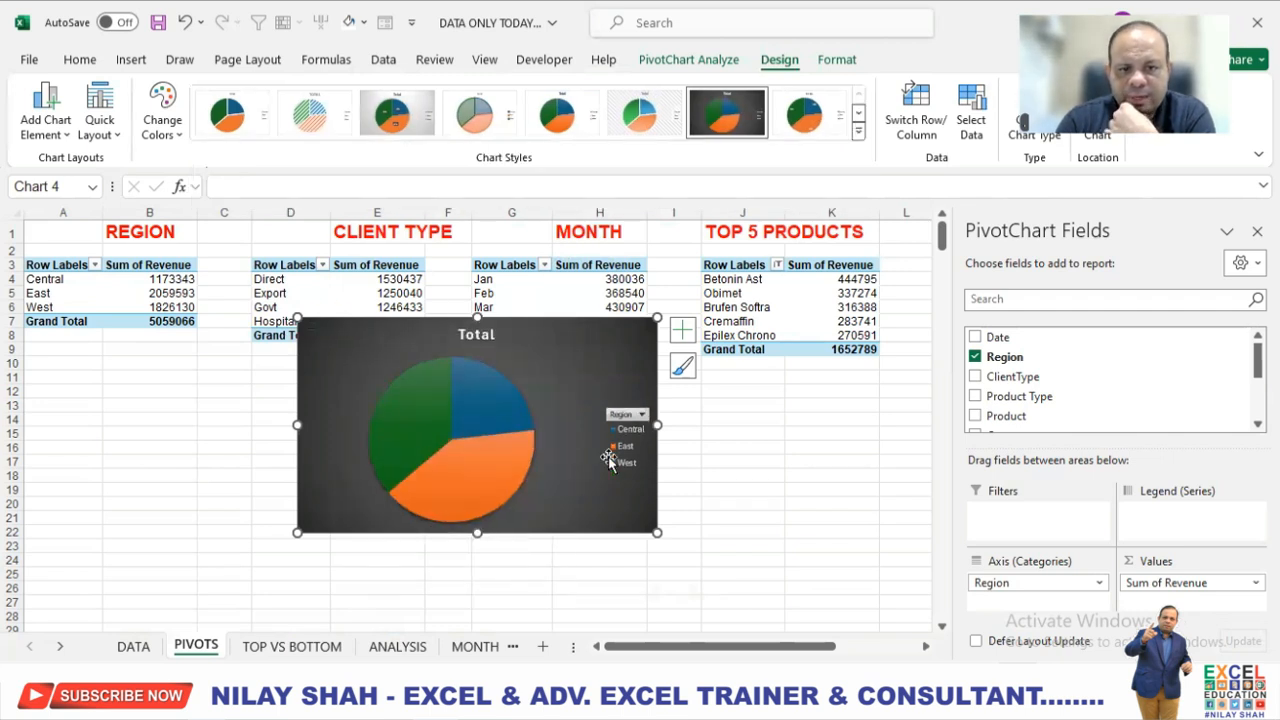
Add data labels to the region pie chart and title it REPORT BY REGION.
left_click(682, 331)
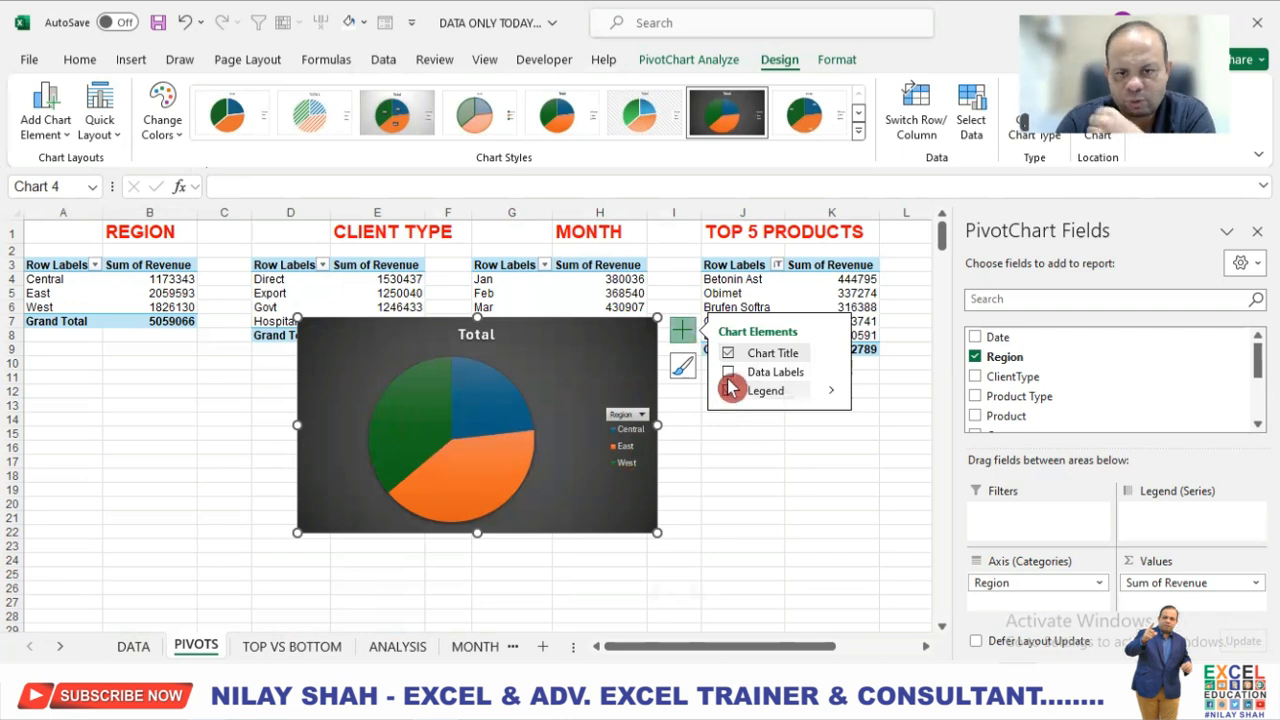
left_click(728, 372)
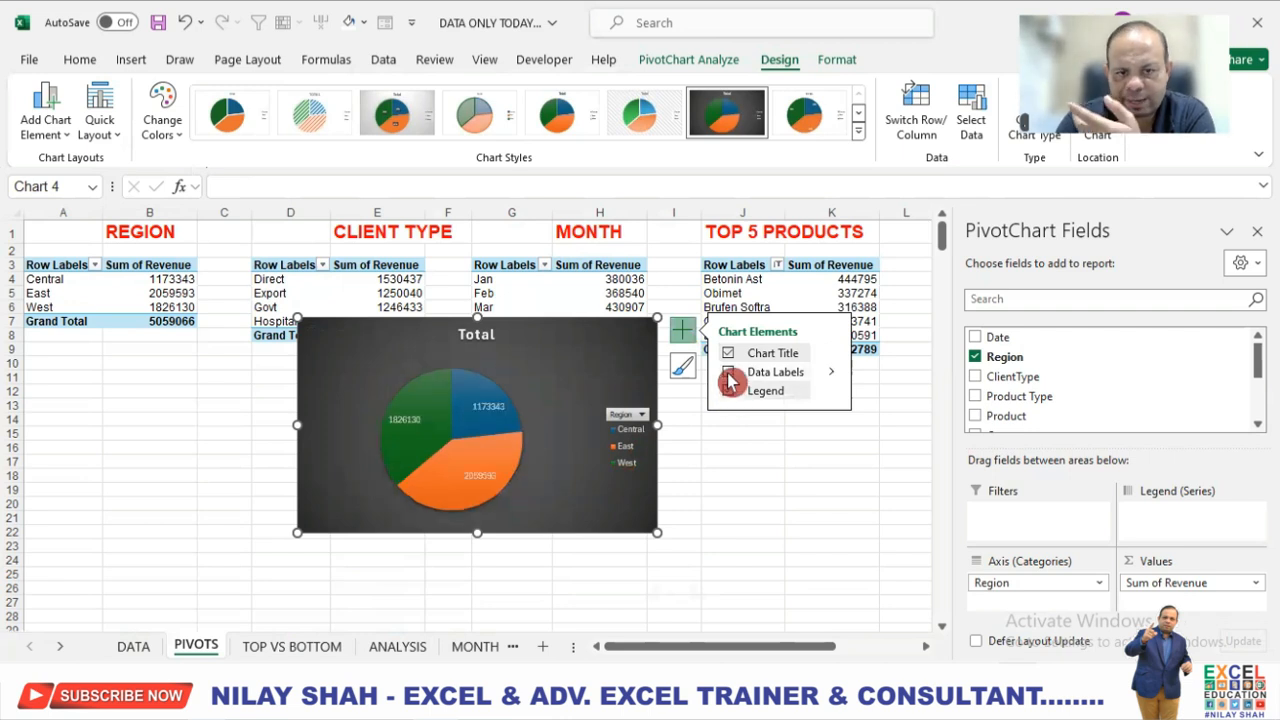
left_click(478, 334)
type("REPORT BY REGION")
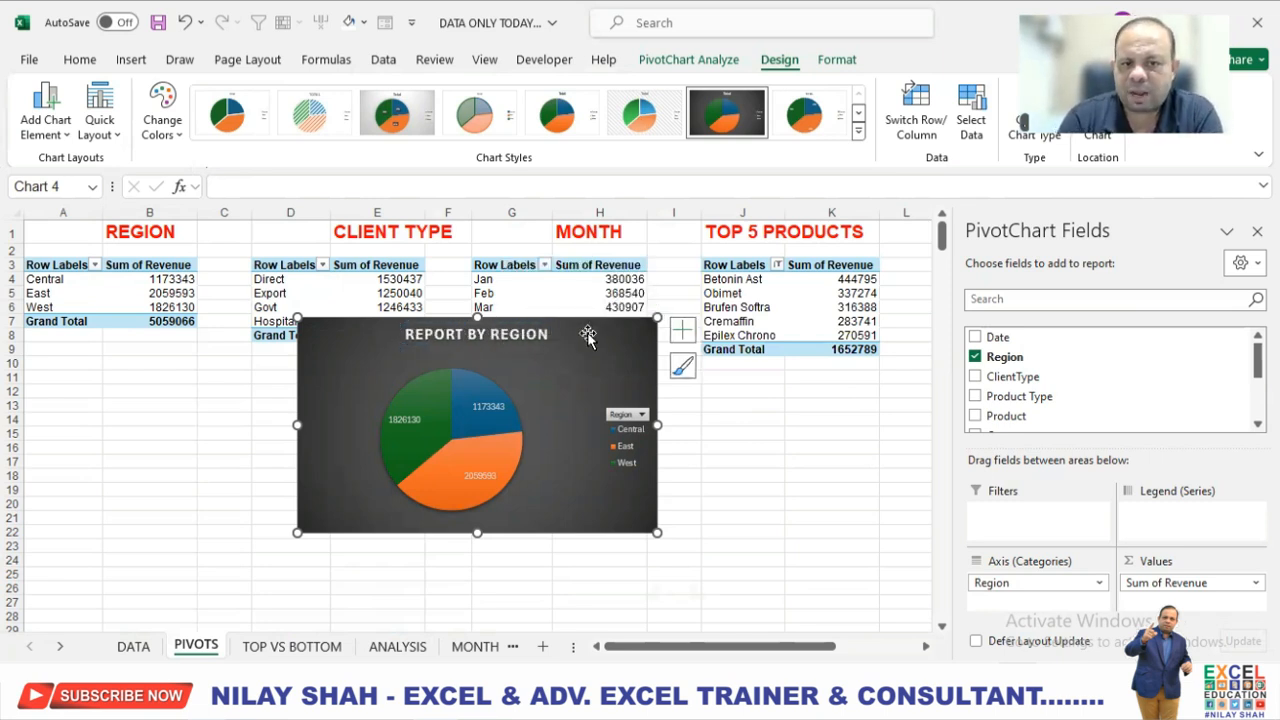
Move the REPORT BY REGION chart to the ANALYSIS sheet and fit it inside the rounded rectangle.
key("ctrl+x")
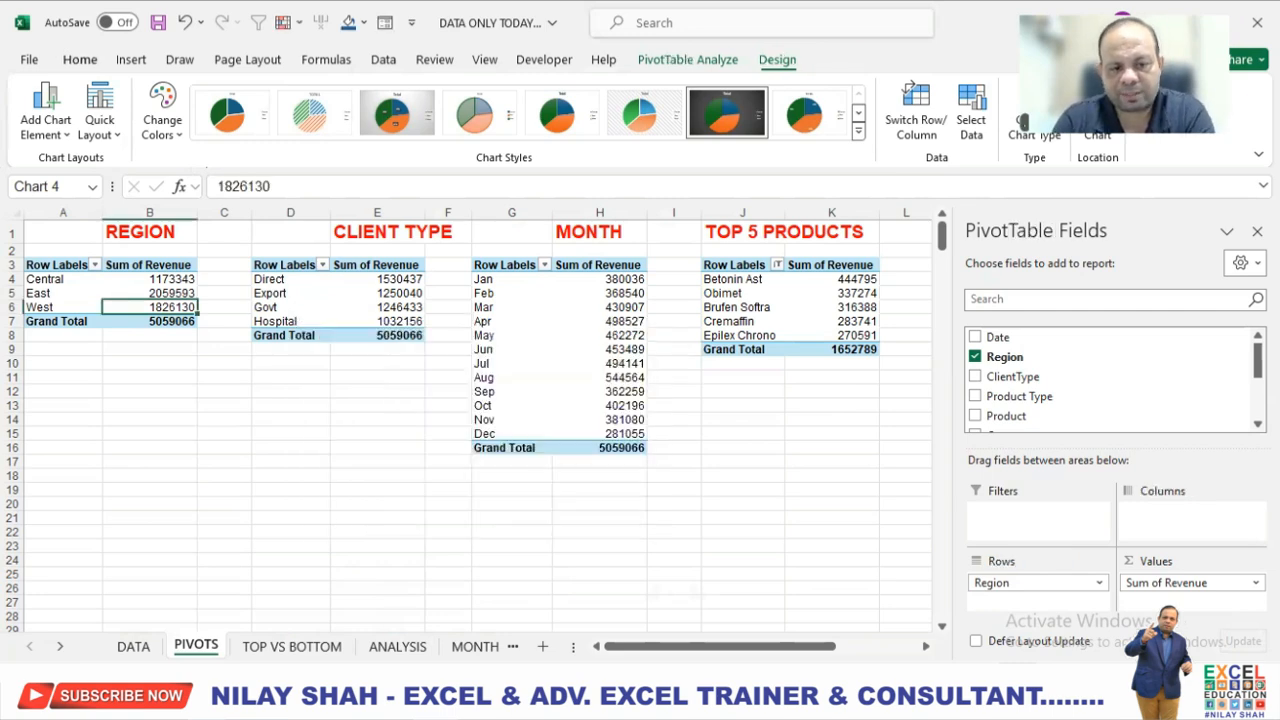
left_click(397, 646)
left_click(196, 289)
key("ctrl+v")
mouse_move(526, 309)
left_mouse_down()
mouse_move(380, 437)
mouse_move(438, 437)
left_mouse_up()
scroll(708, 446, "down", 2)
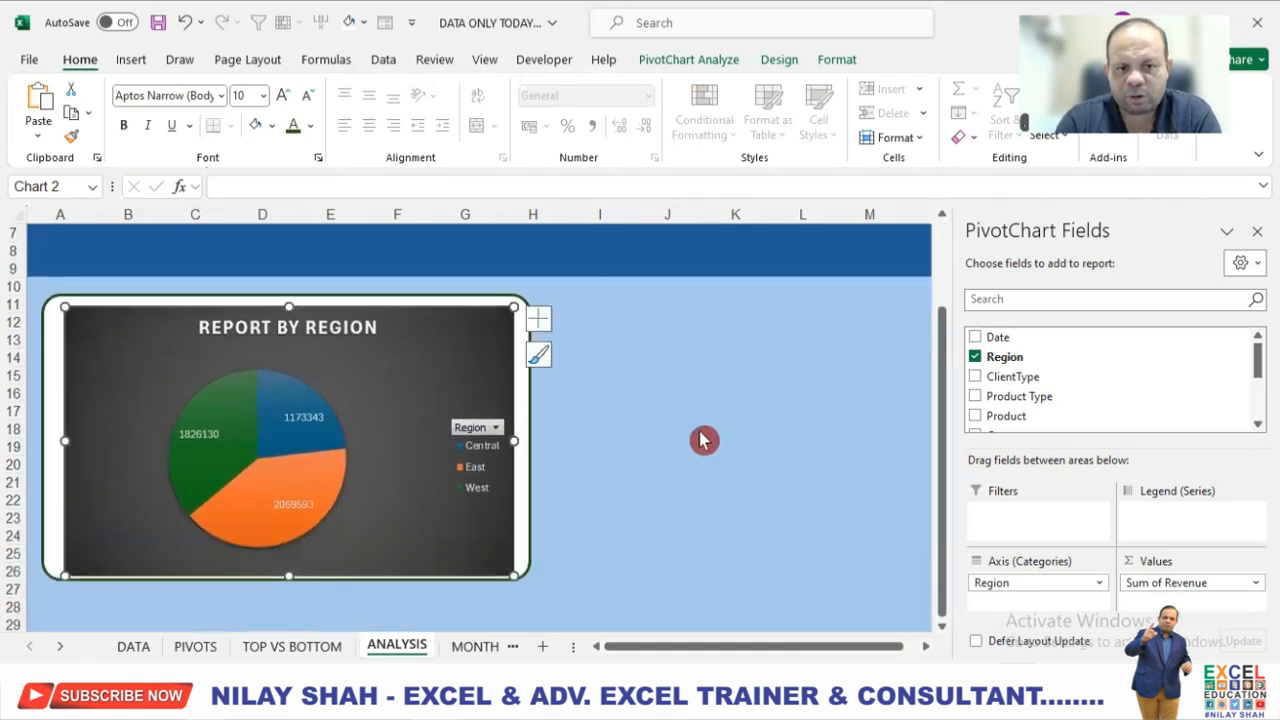
Fill the REPORT BY REGION chart area with Black, Text 1.
left_click(838, 60)
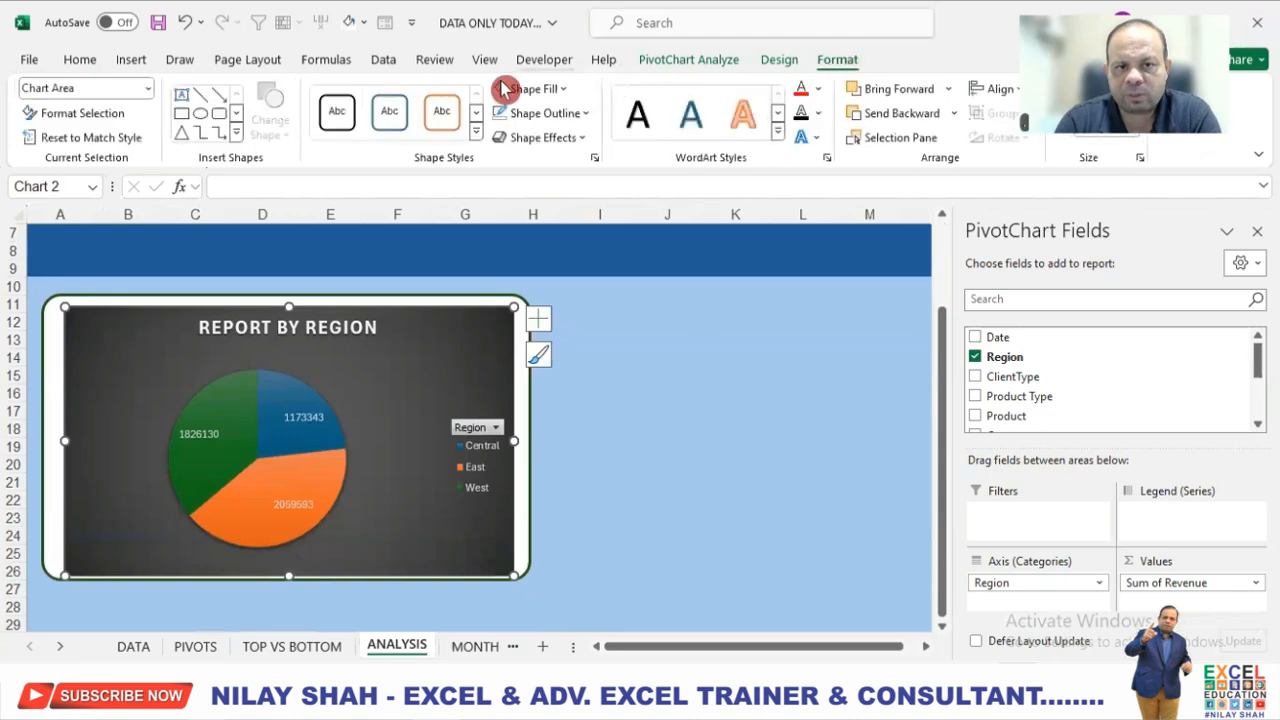
left_click(560, 90)
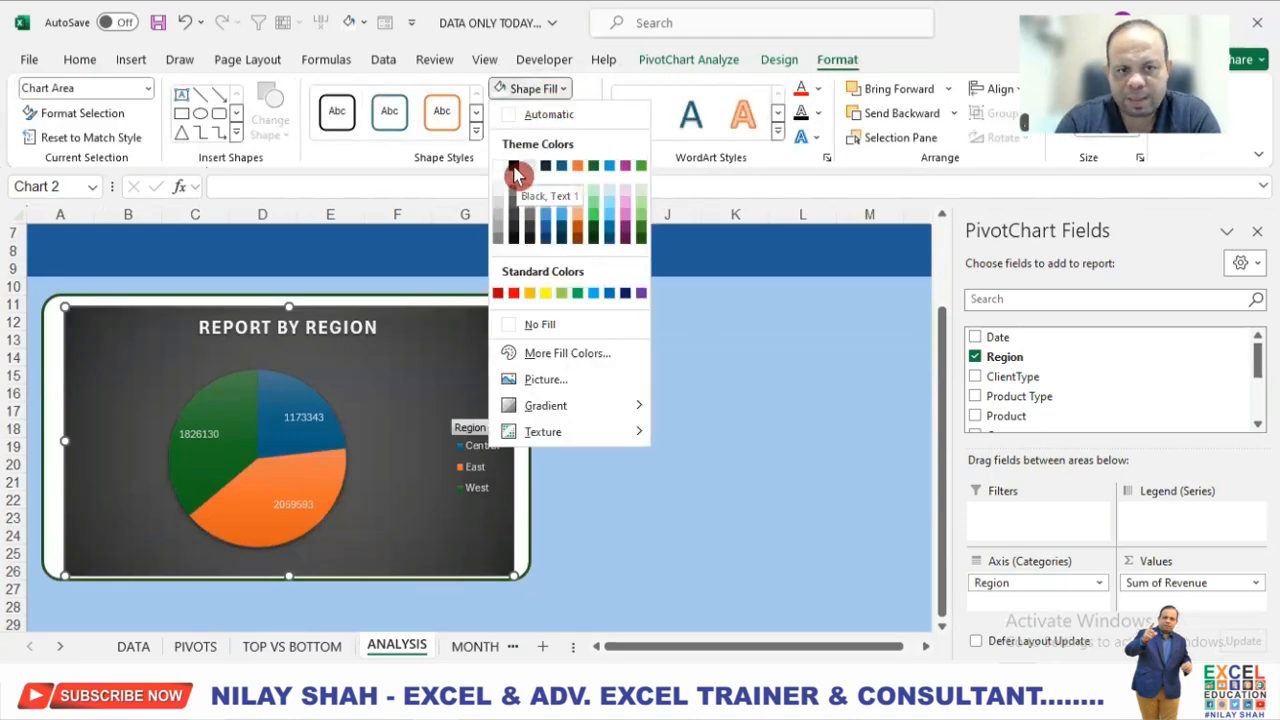
left_click(514, 167)
Give the rounded rectangle behind the REPORT BY REGION chart a black fill and a white outline.
left_click(528, 395)
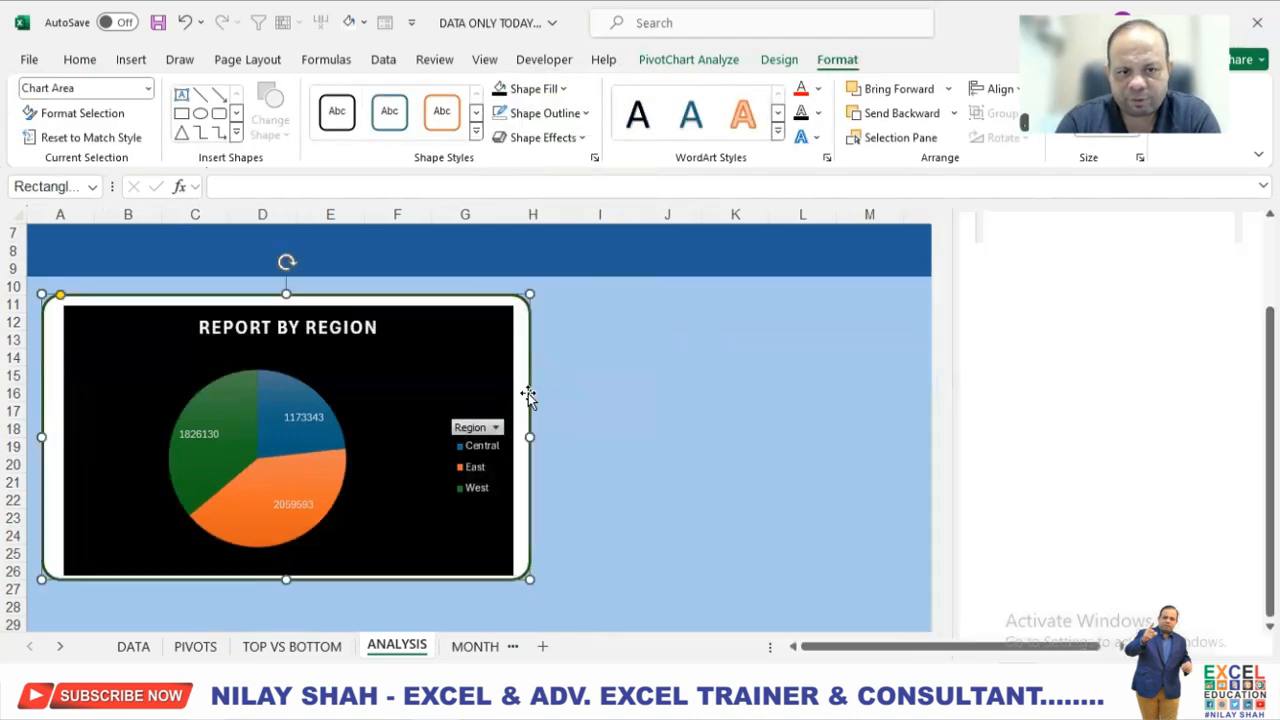
left_click(672, 60)
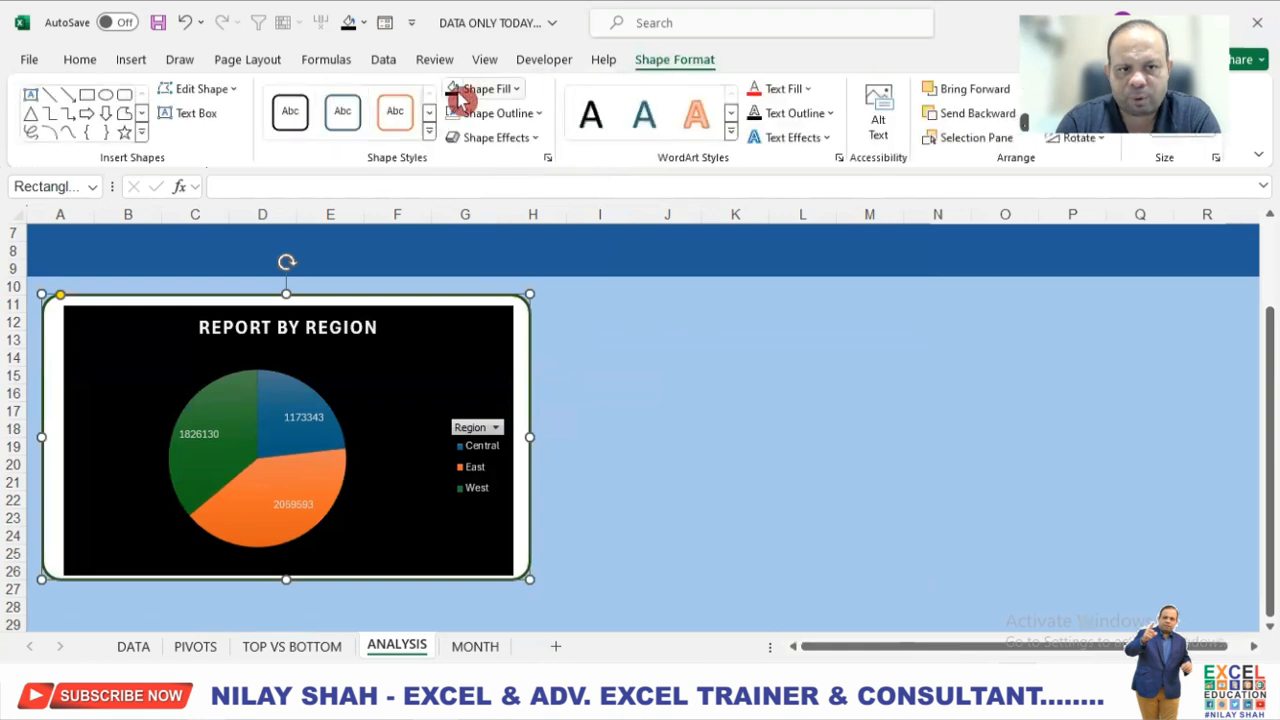
left_click(452, 90)
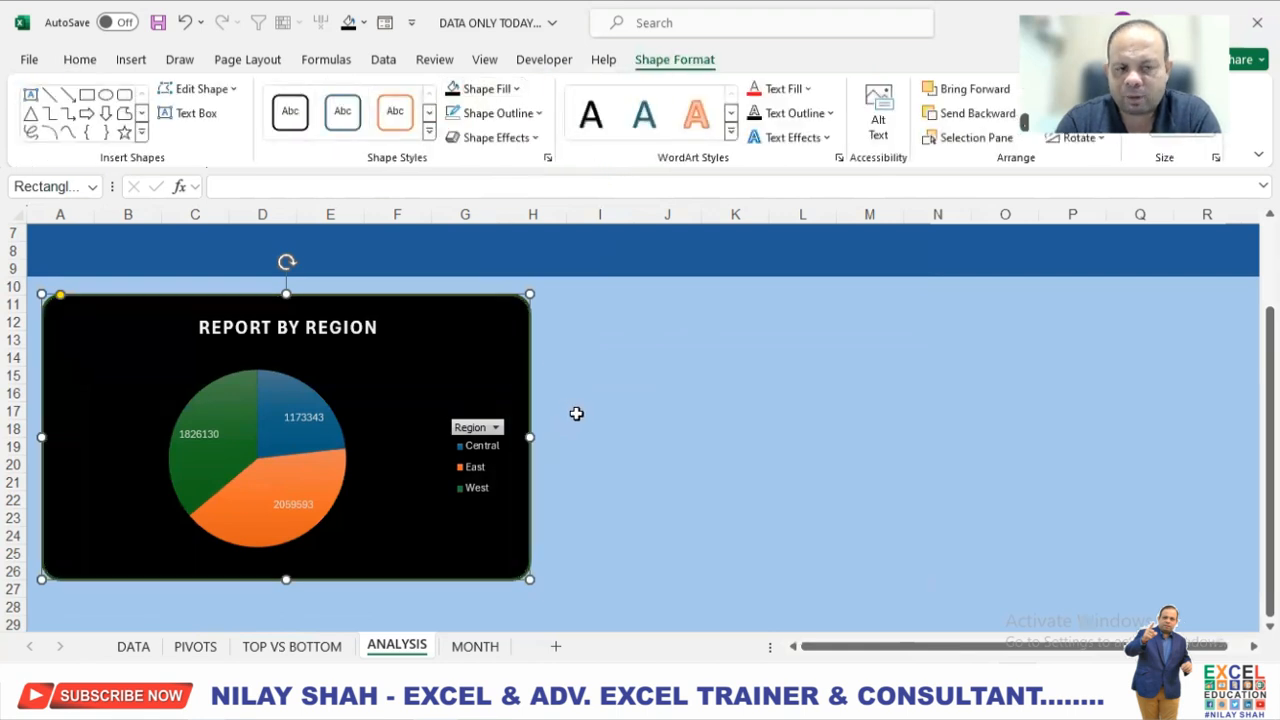
left_click(536, 113)
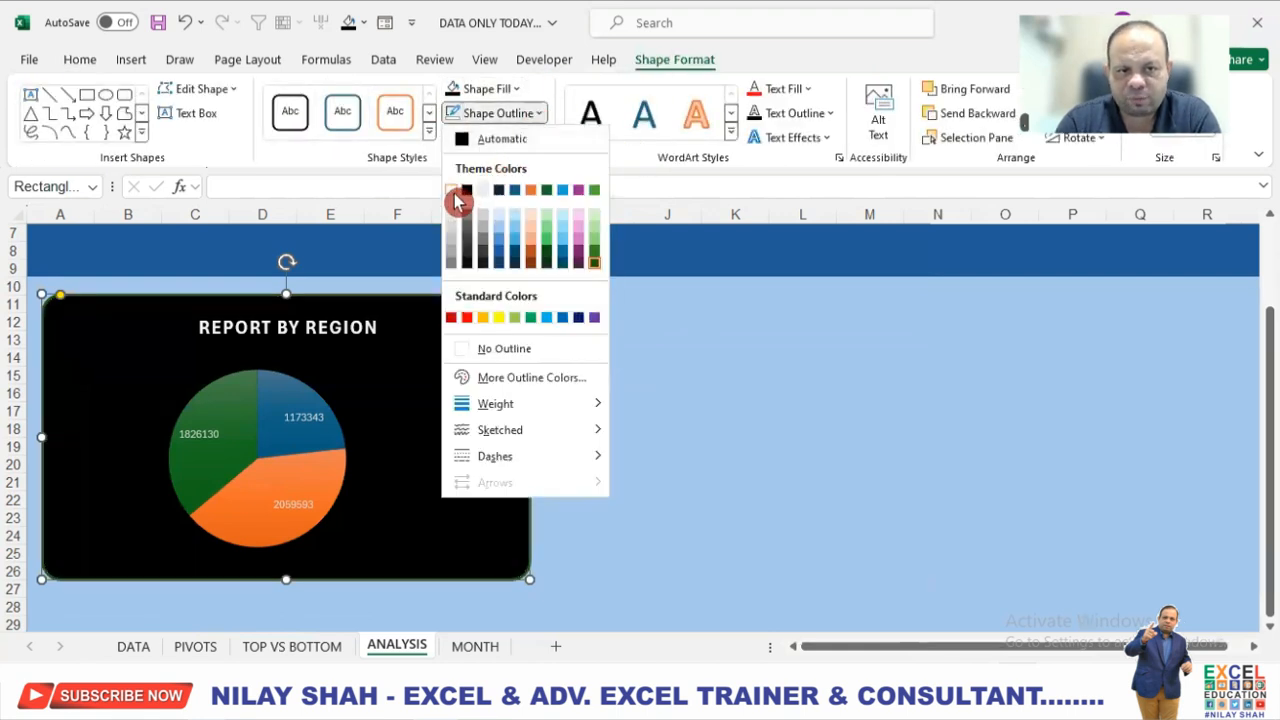
left_click(455, 200)
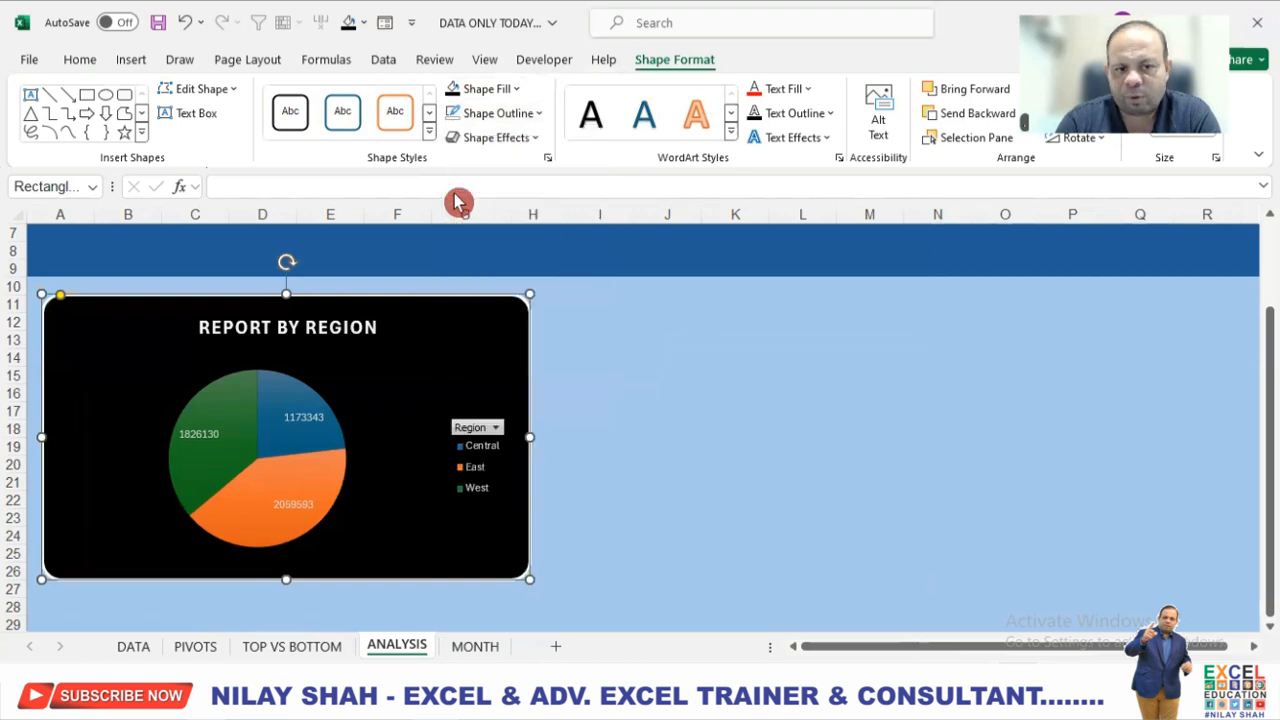
Enlarge the pie inside the REPORT BY REGION chart toward the title.
left_click(398, 398)
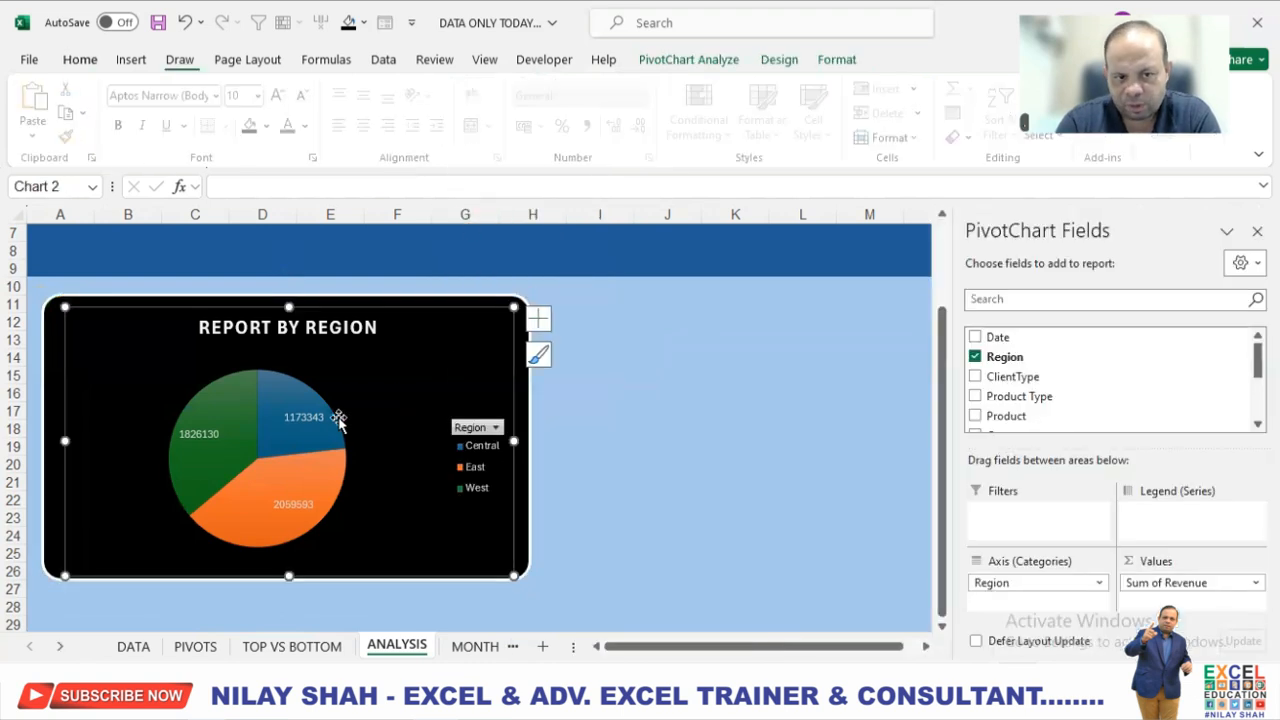
left_click(343, 405)
left_click_drag(346, 370, 368, 348)
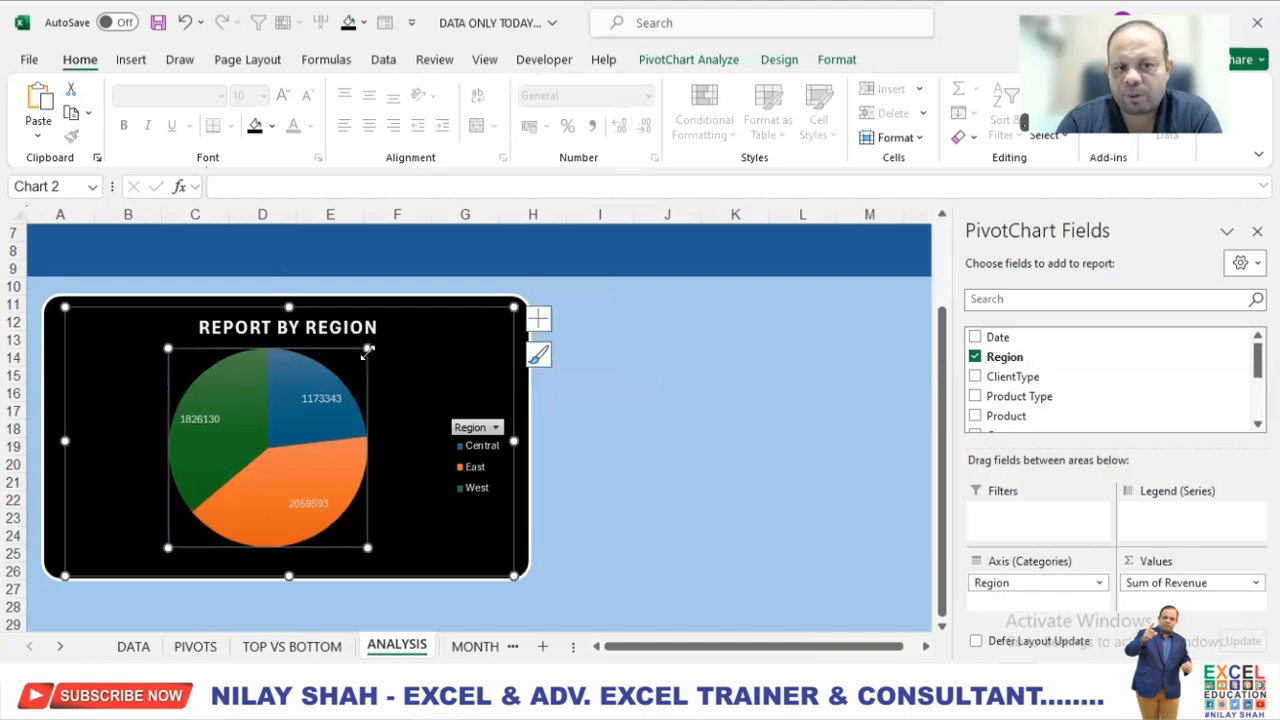
Make the data labels of the REPORT BY REGION pie bold at font size 12.
left_click(321, 403)
left_click(124, 126)
left_click(283, 96)
left_click(283, 96)
left_click(283, 96)
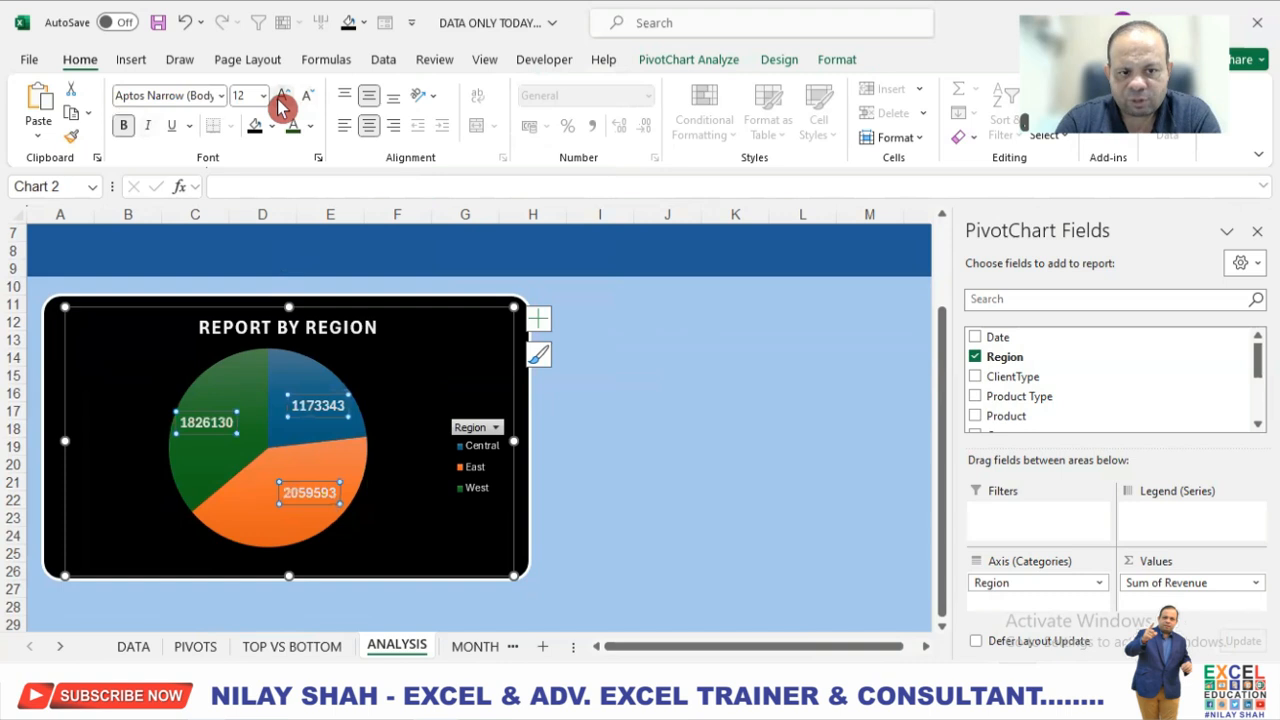
left_click(283, 96)
left_click(283, 96)
left_click(306, 98)
left_click(306, 98)
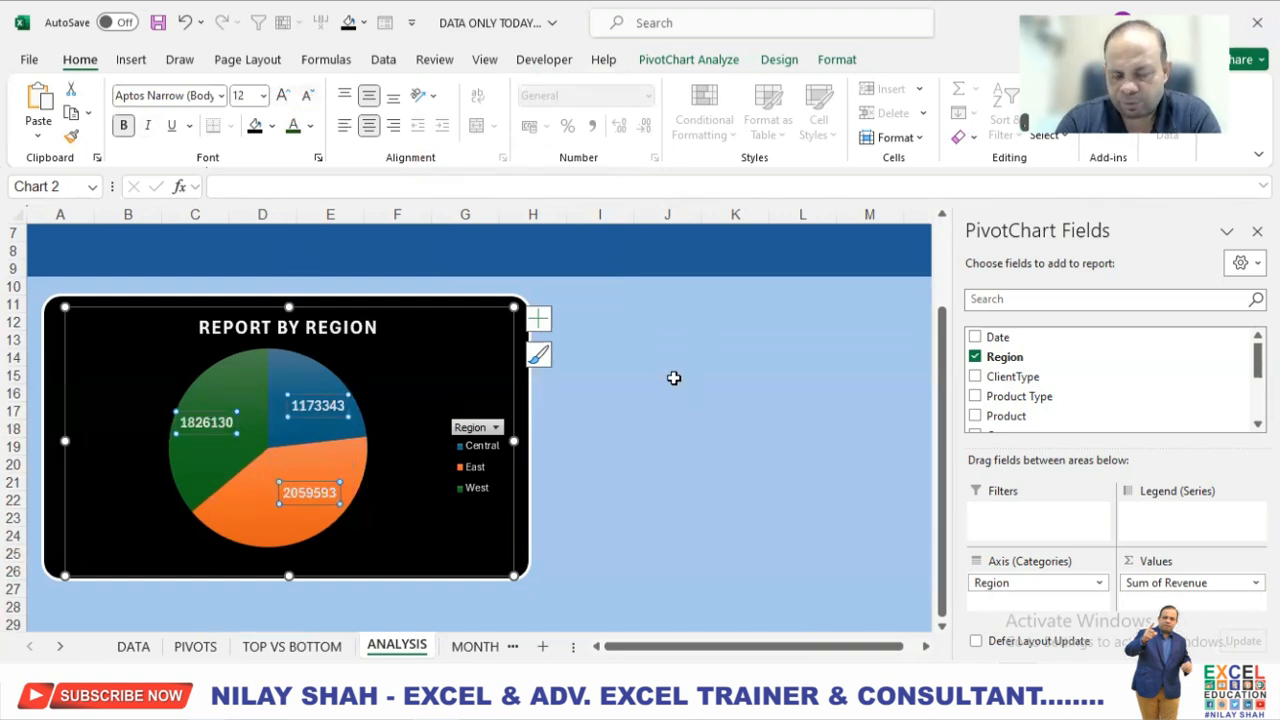
left_click(586, 408)
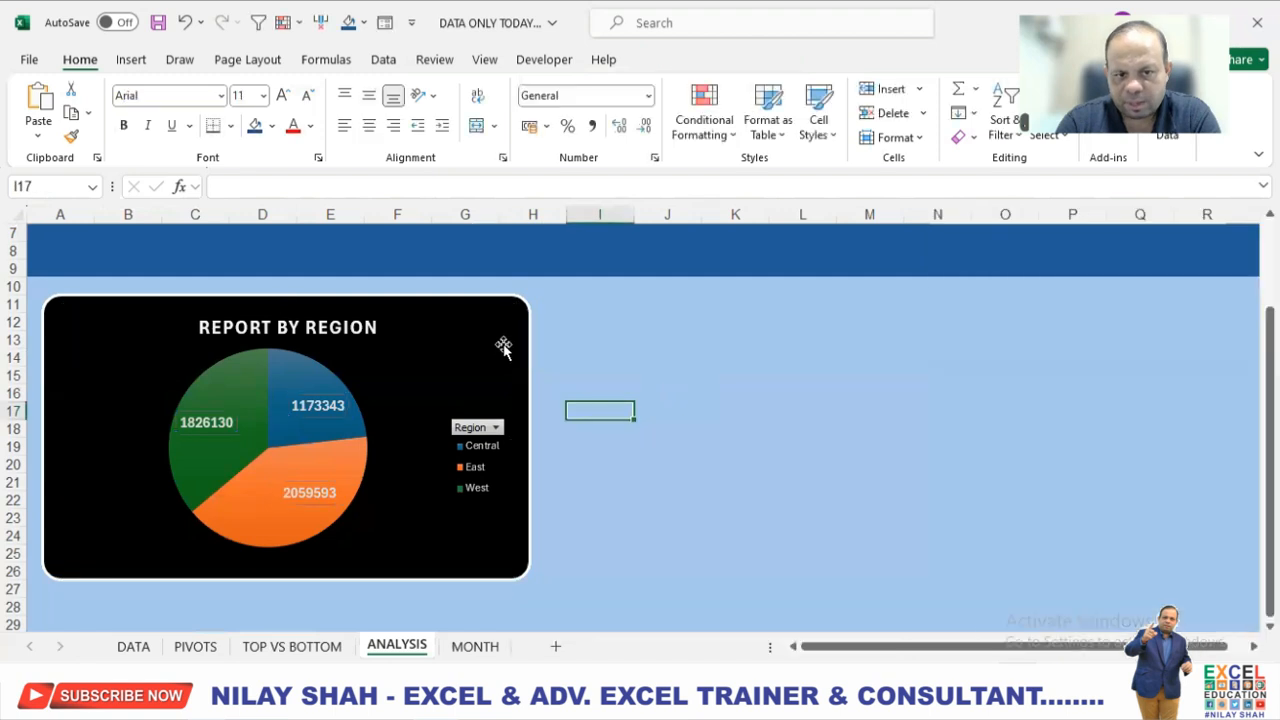
left_click(502, 343)
left_click(538, 318)
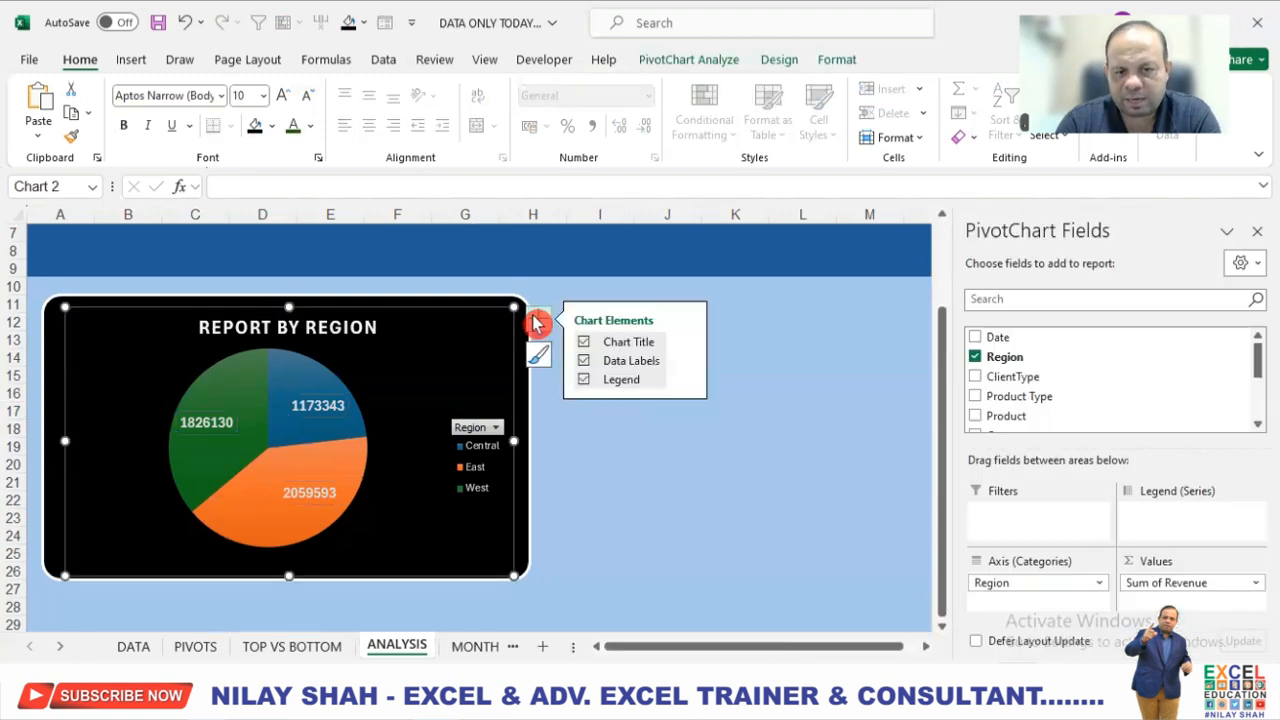
left_click(683, 390)
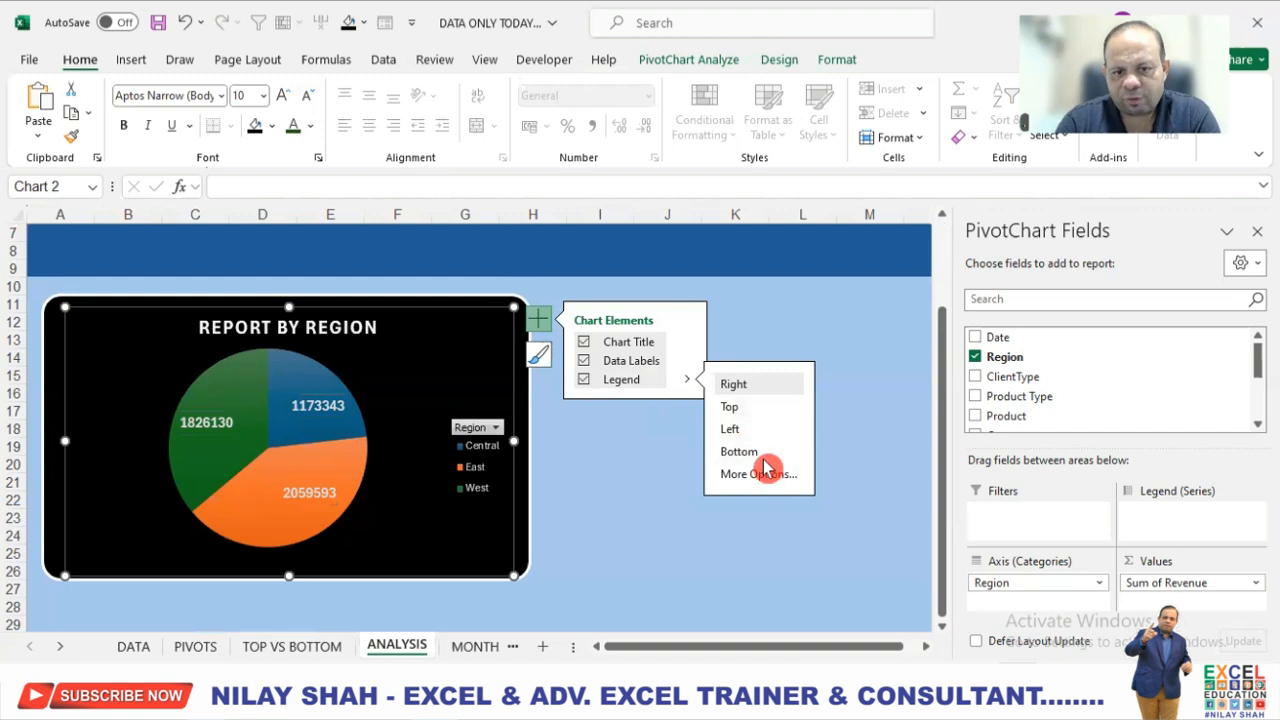
left_click(779, 60)
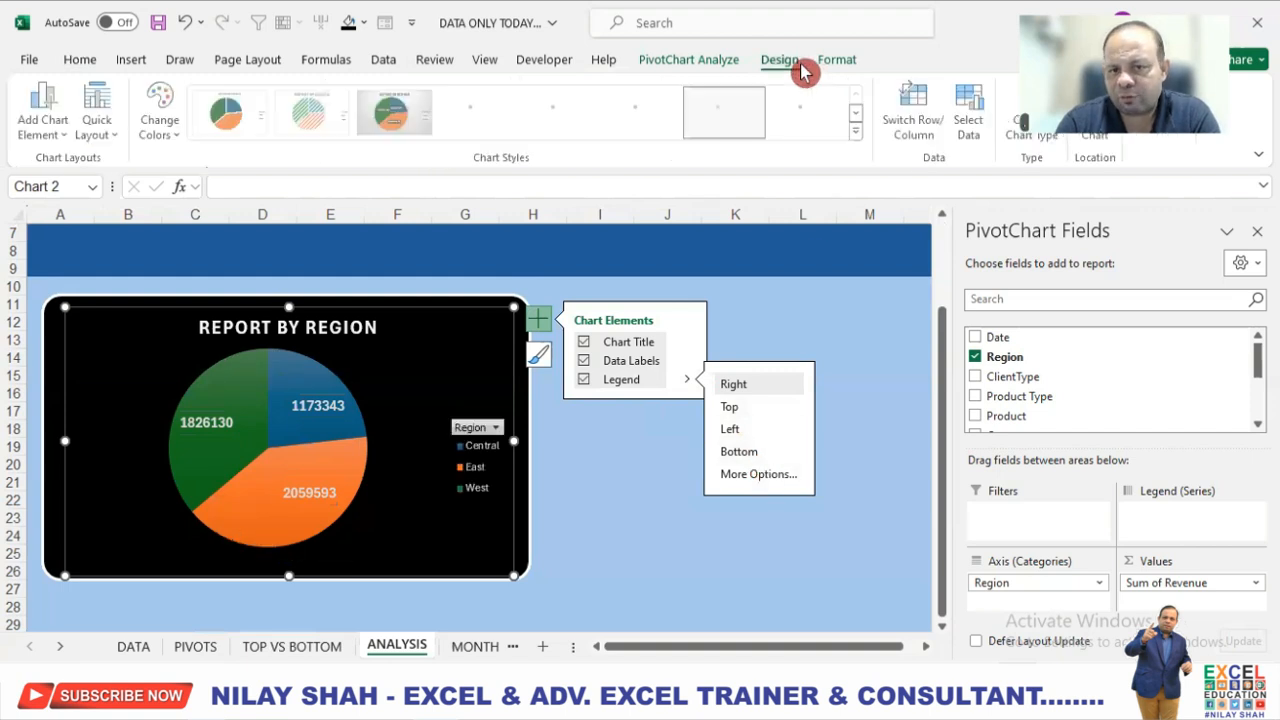
left_click(858, 132)
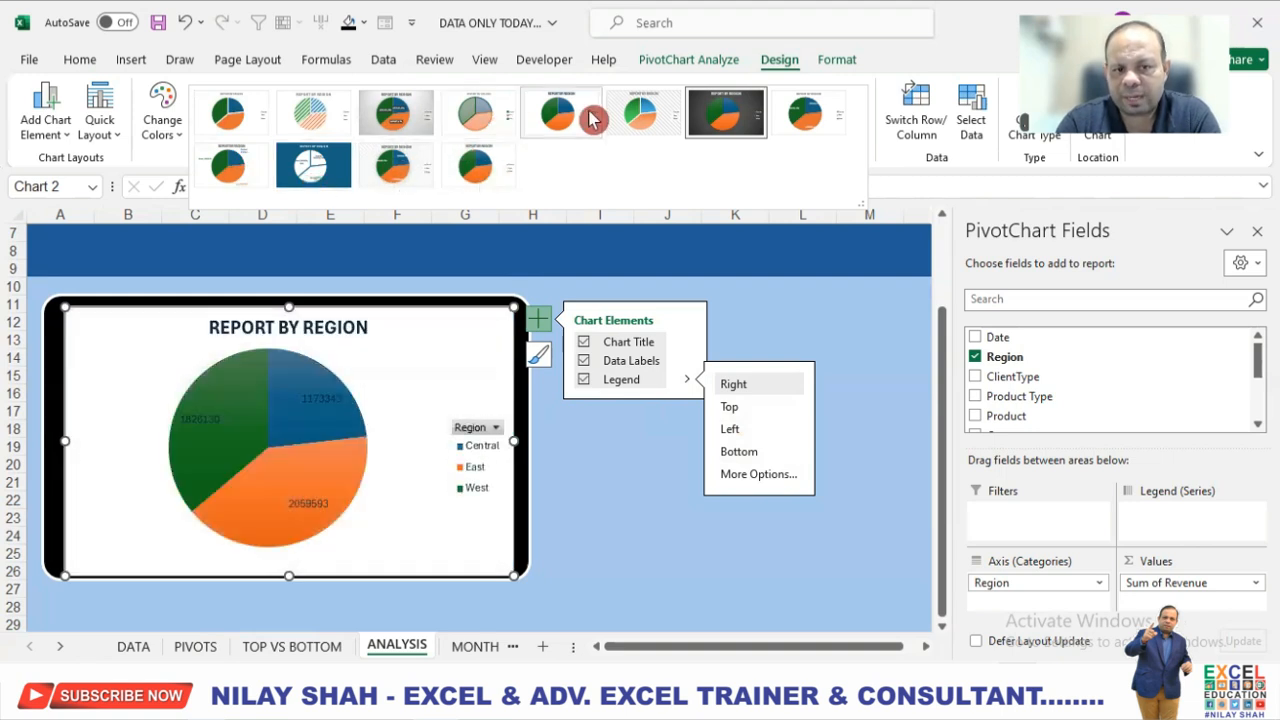
left_click(632, 459)
left_click(622, 424)
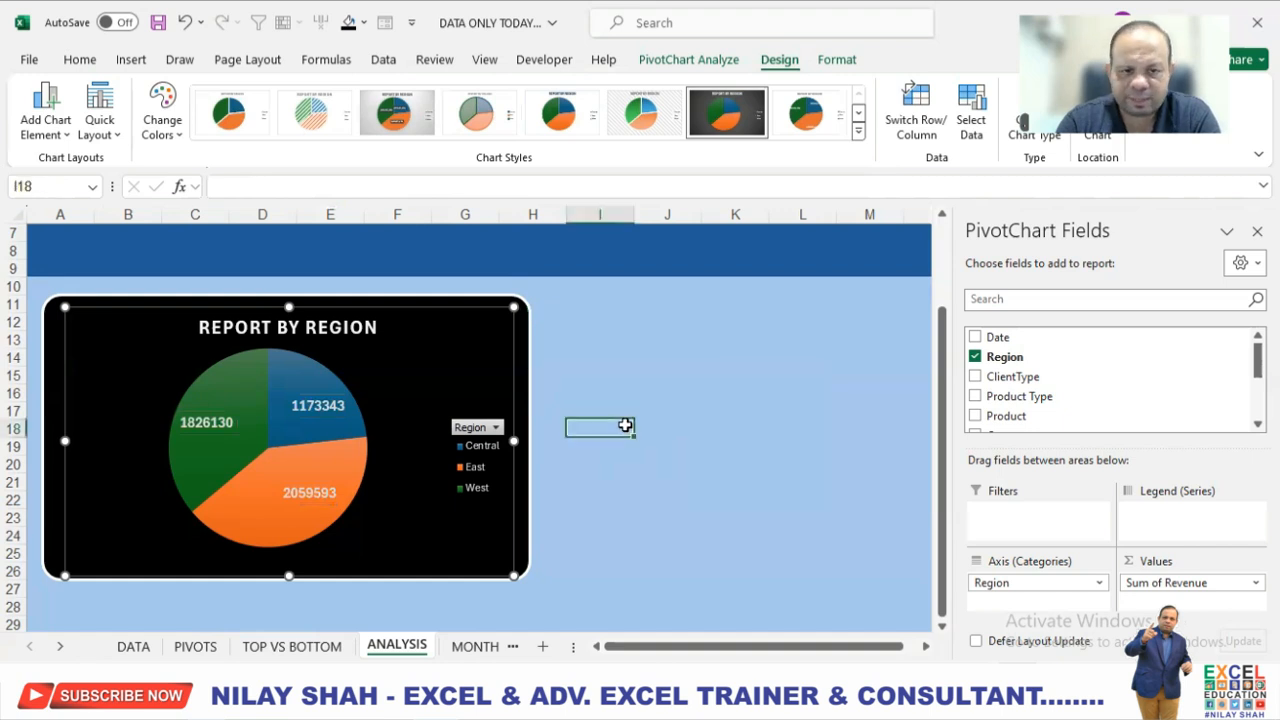
Duplicate the black rounded rectangle and place the copy beside the REPORT BY REGION chart on the ANALYSIS sheet.
left_click(526, 372)
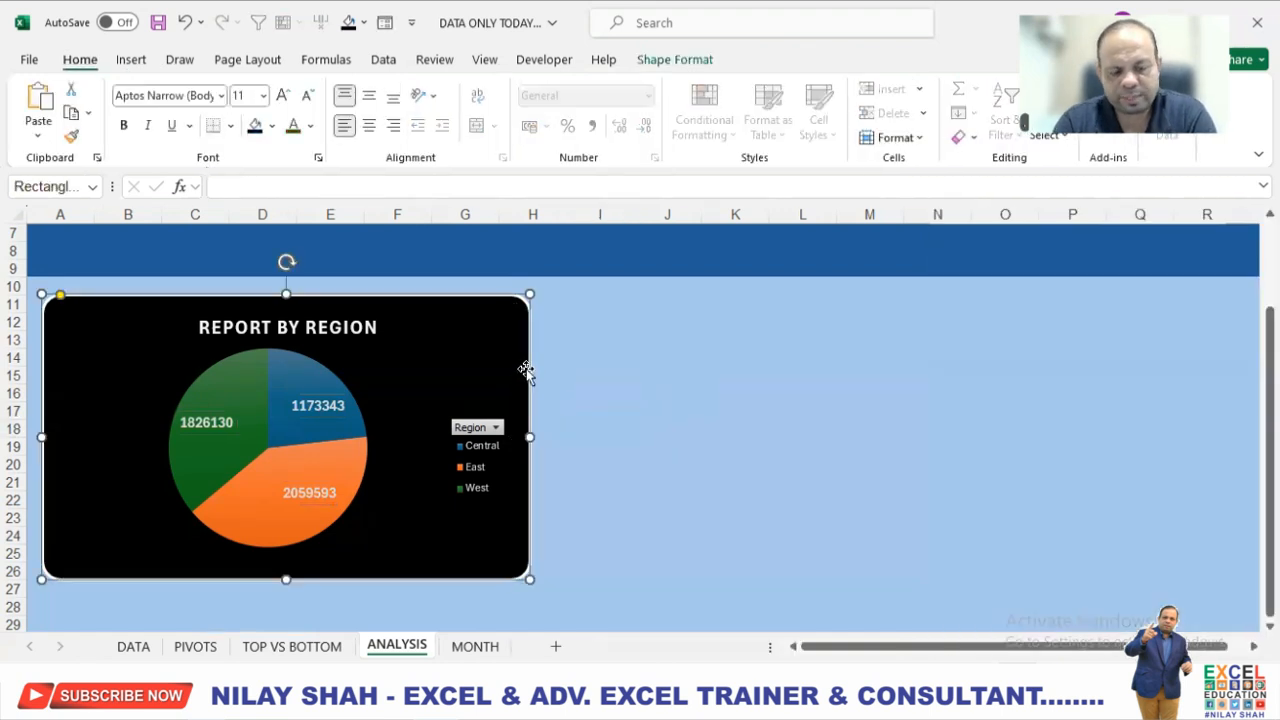
left_click_drag(526, 372, 815, 388)
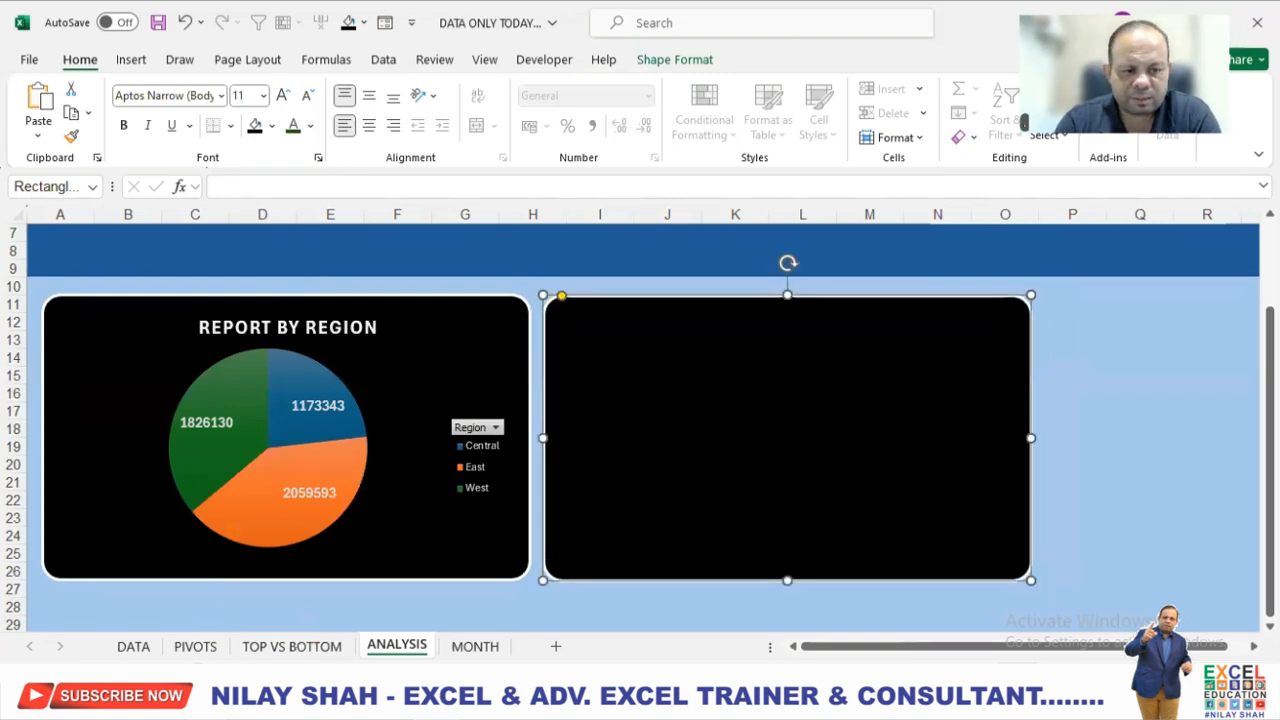
Insert a Line with Markers PivotChart from the CLIENT TYPE pivot table on the PIVOTS sheet.
left_click(196, 647)
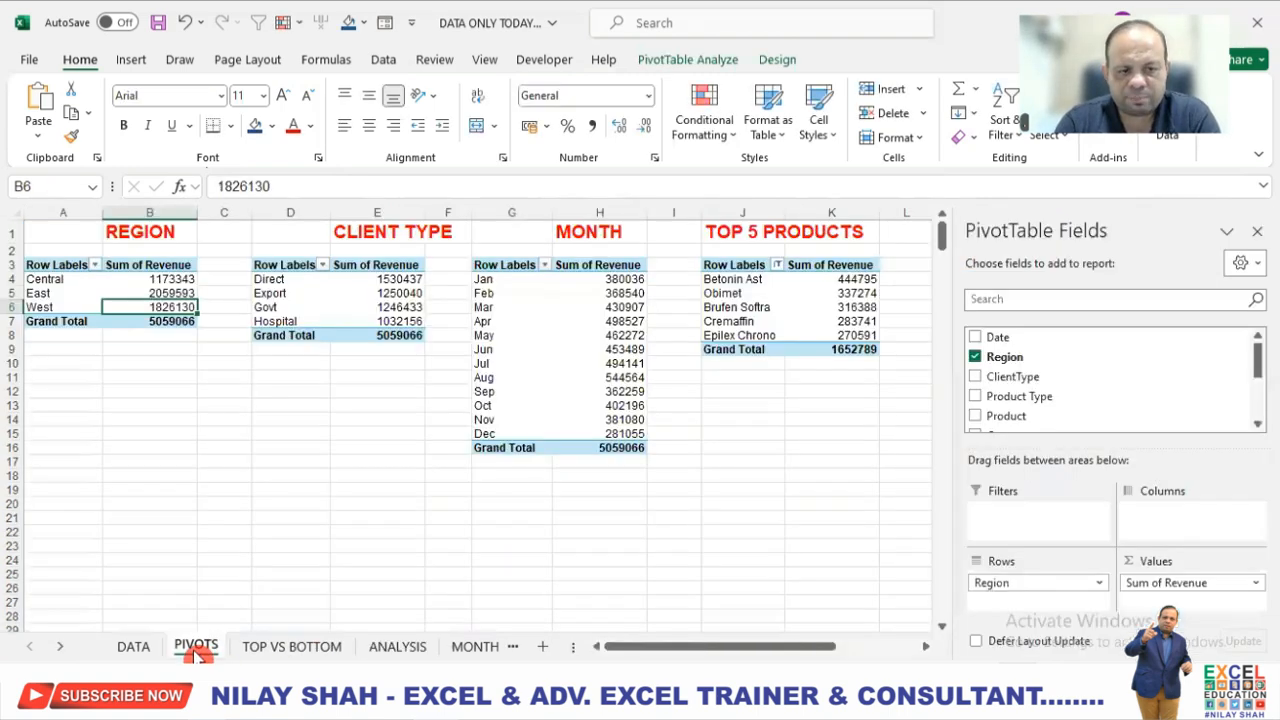
left_click(396, 280)
left_click(708, 62)
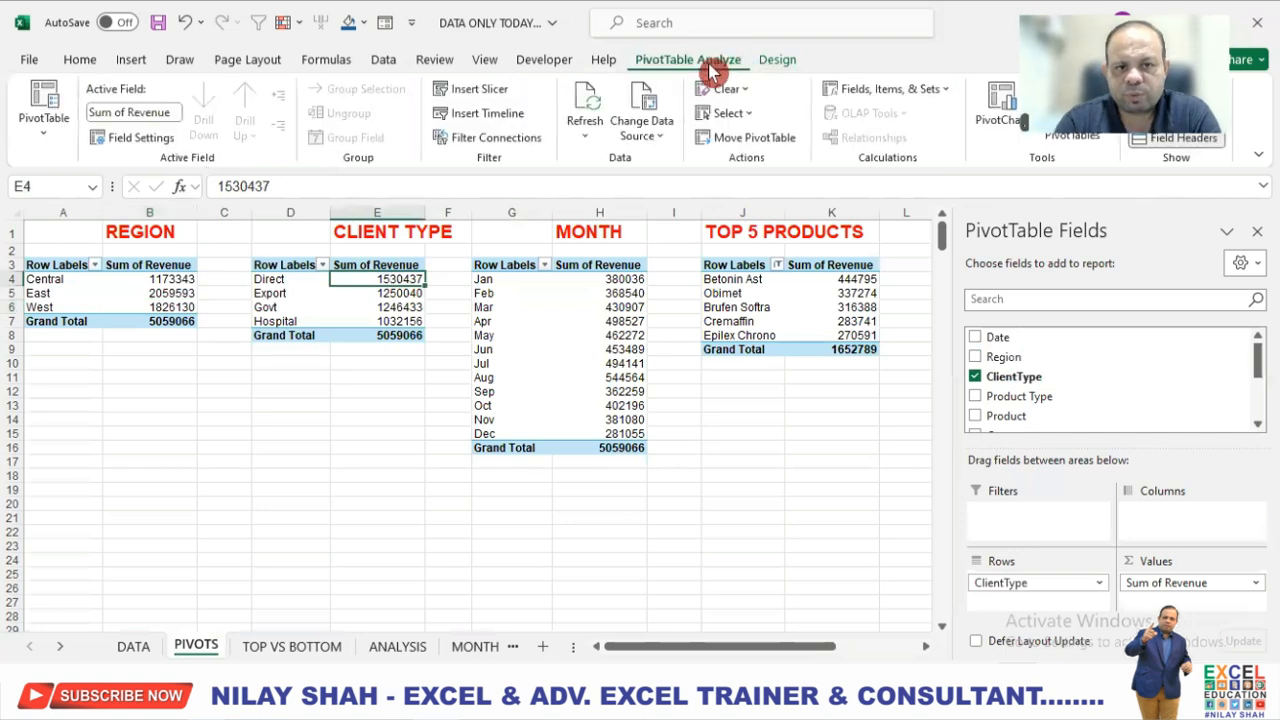
left_click(1000, 110)
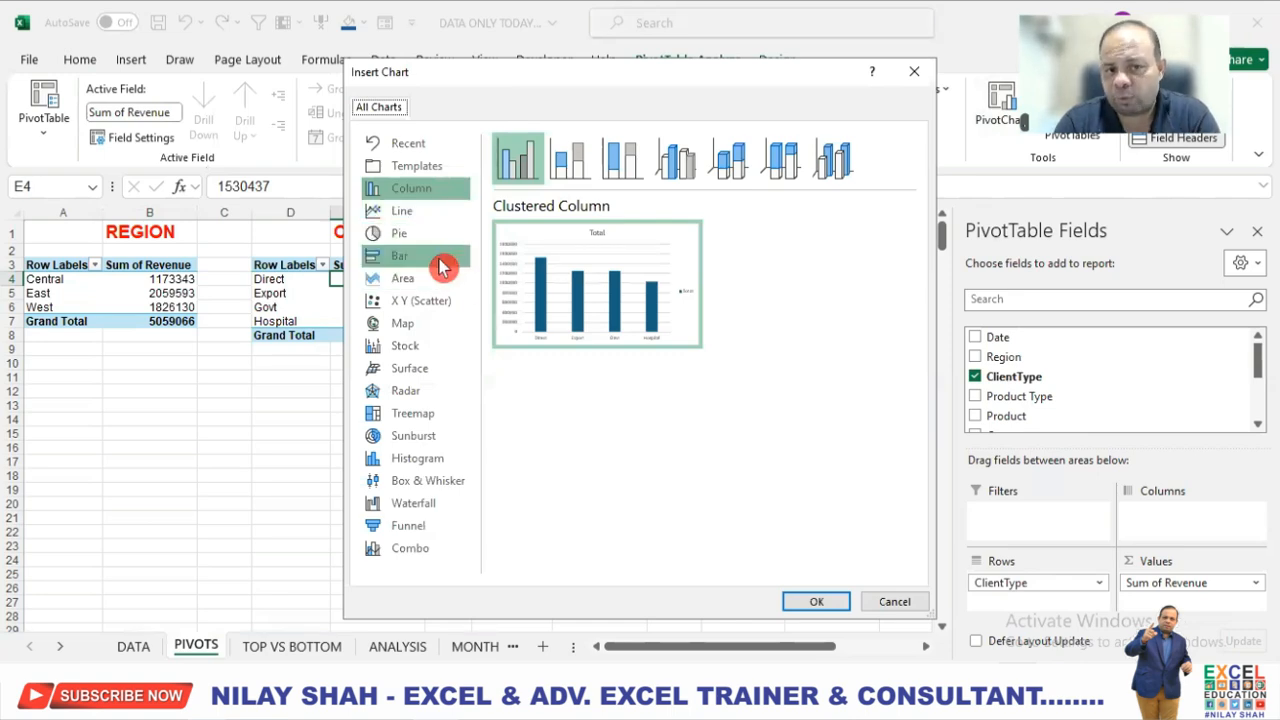
left_click(418, 211)
left_click(678, 160)
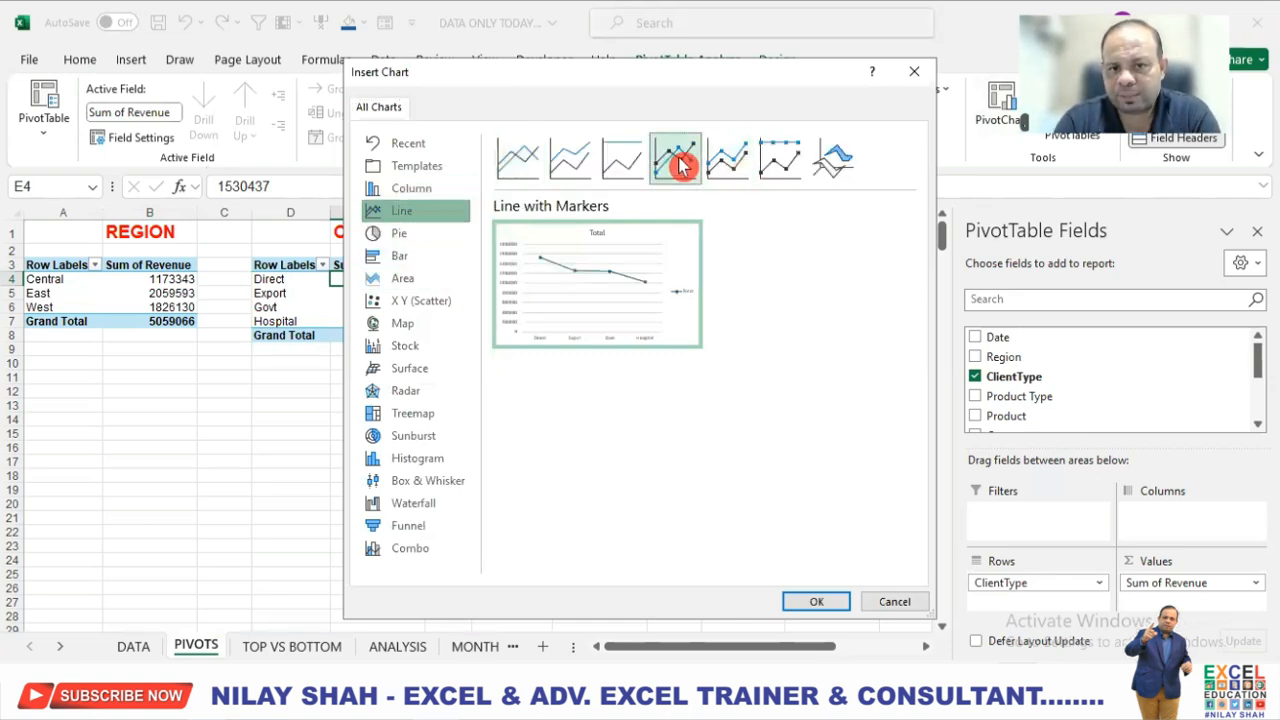
left_click(817, 603)
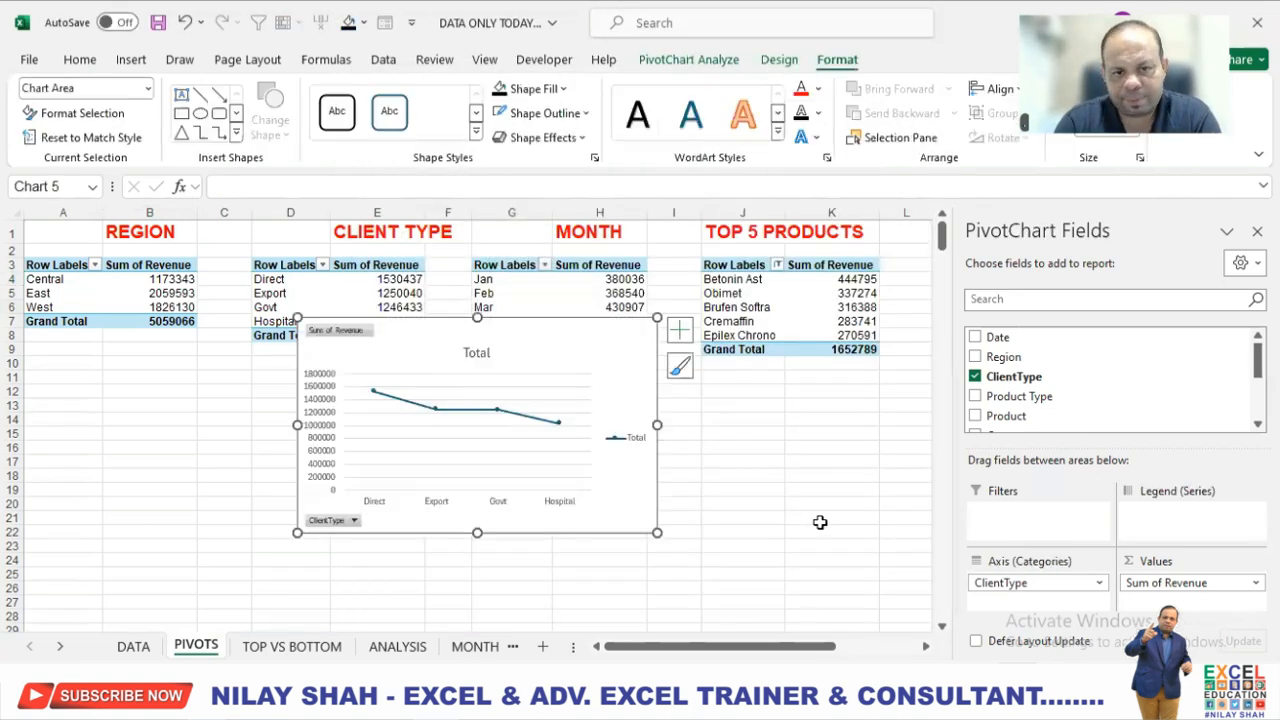
Apply the dark grey chart style with data labels to the client type line chart.
left_click(779, 59)
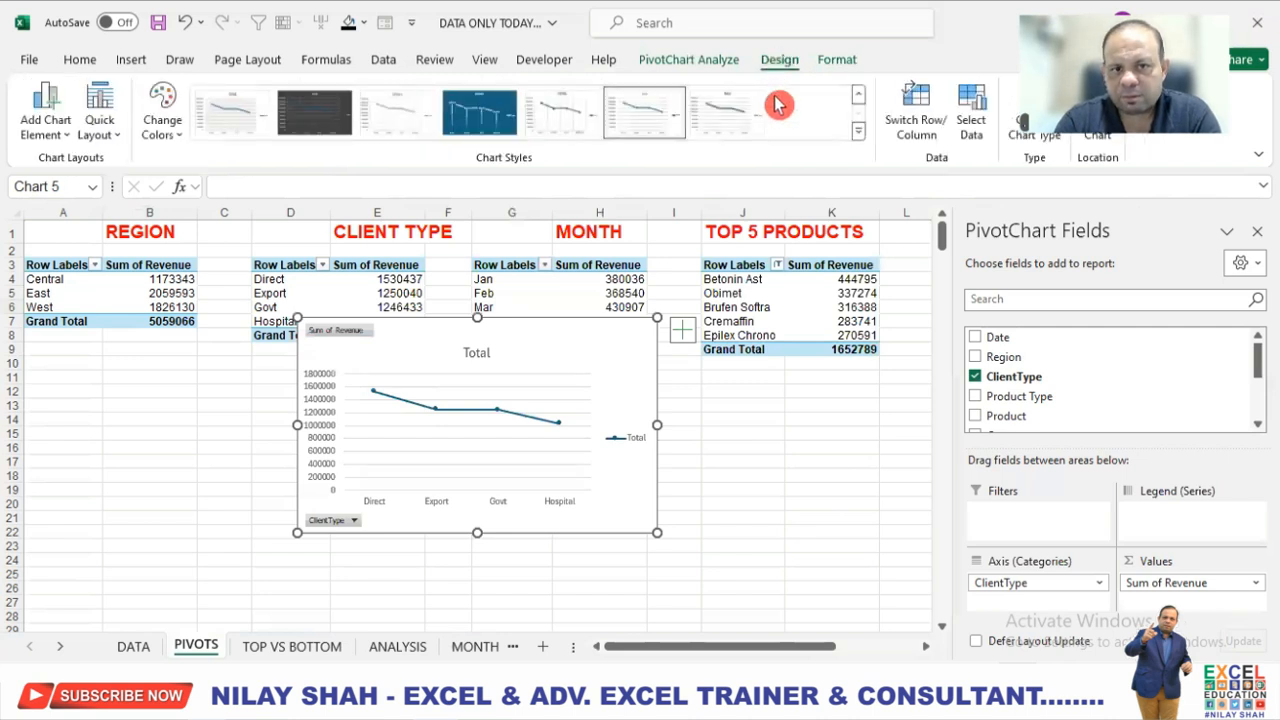
left_click(462, 112)
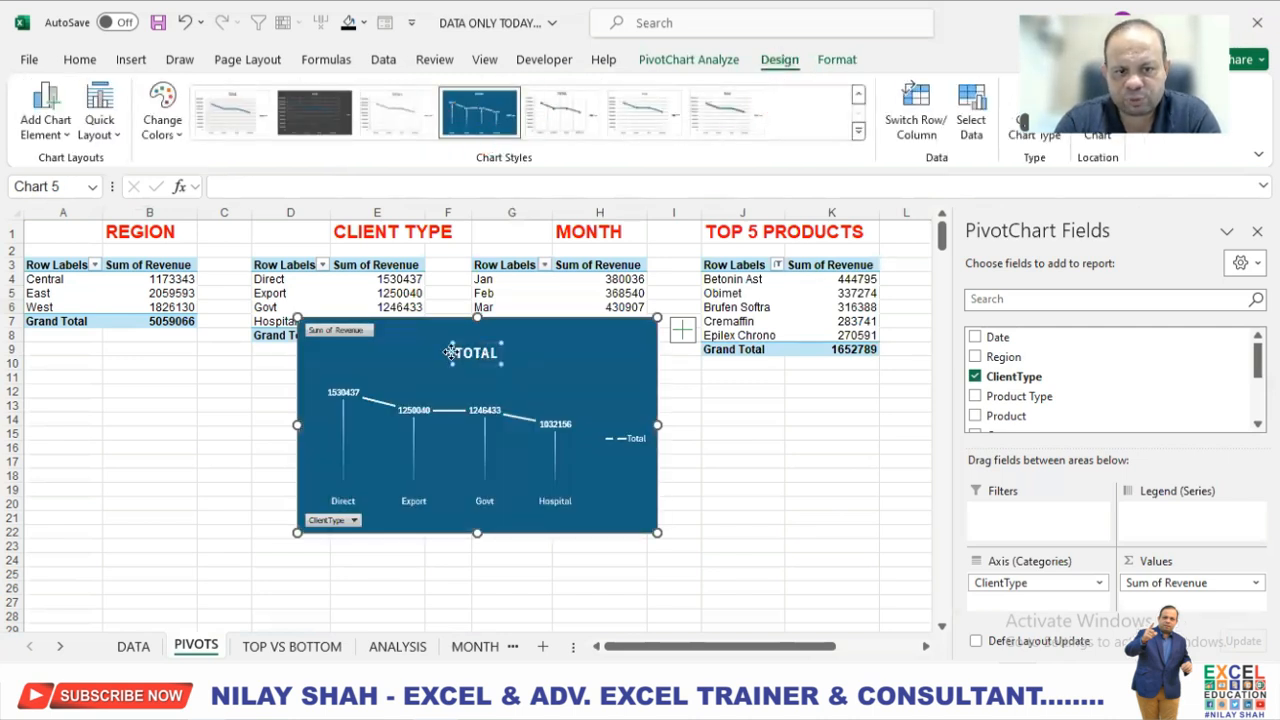
left_click(314, 112)
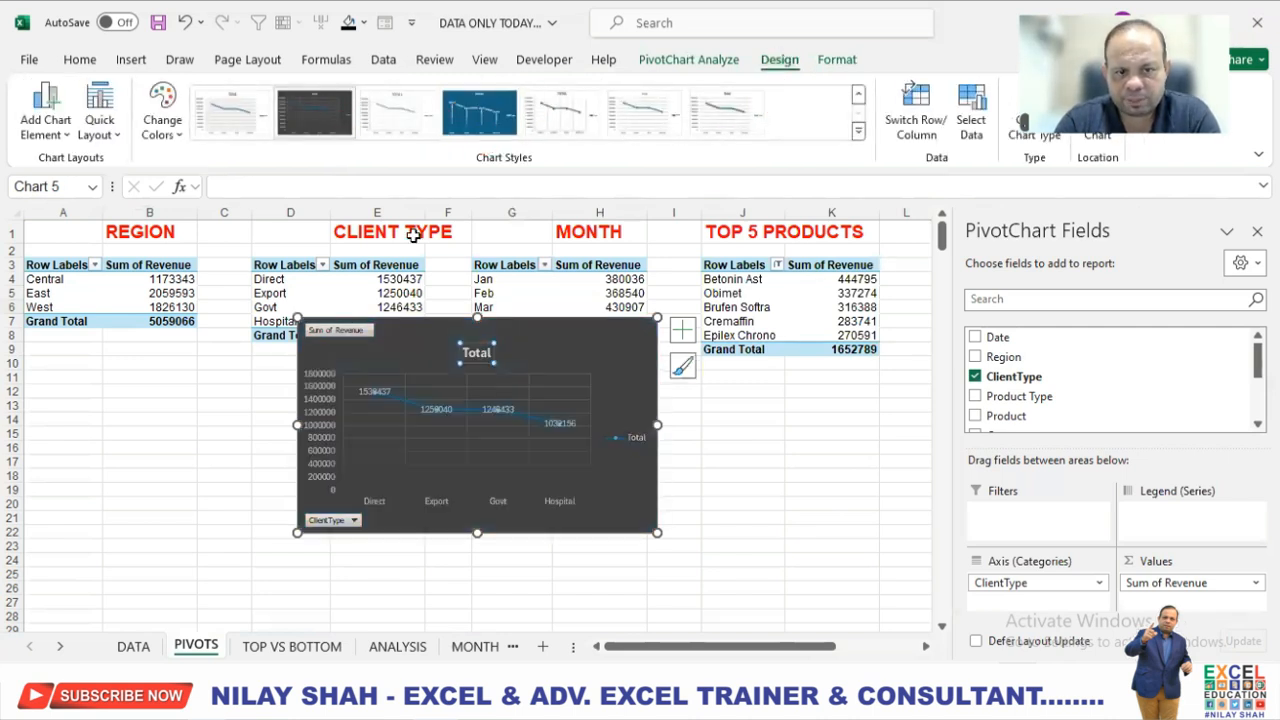
Remove the legend and gridlines from the client type line chart.
left_click(682, 331)
left_click(730, 488)
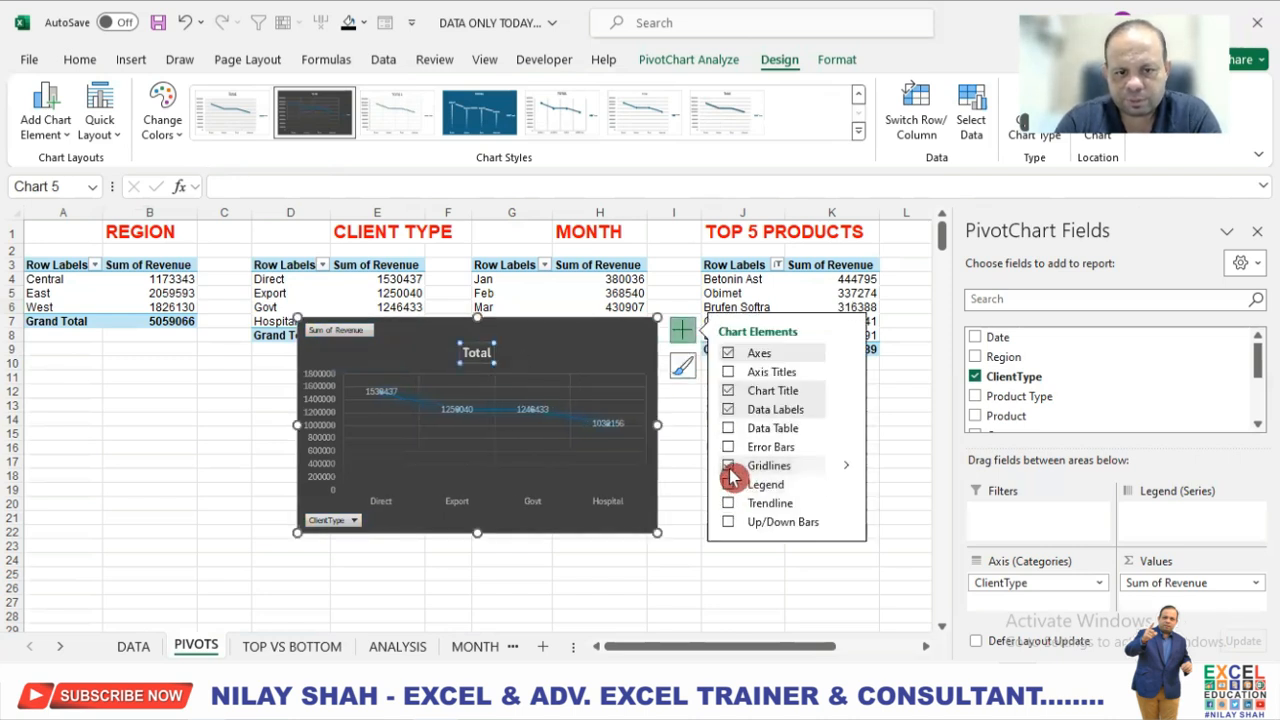
left_click(639, 326)
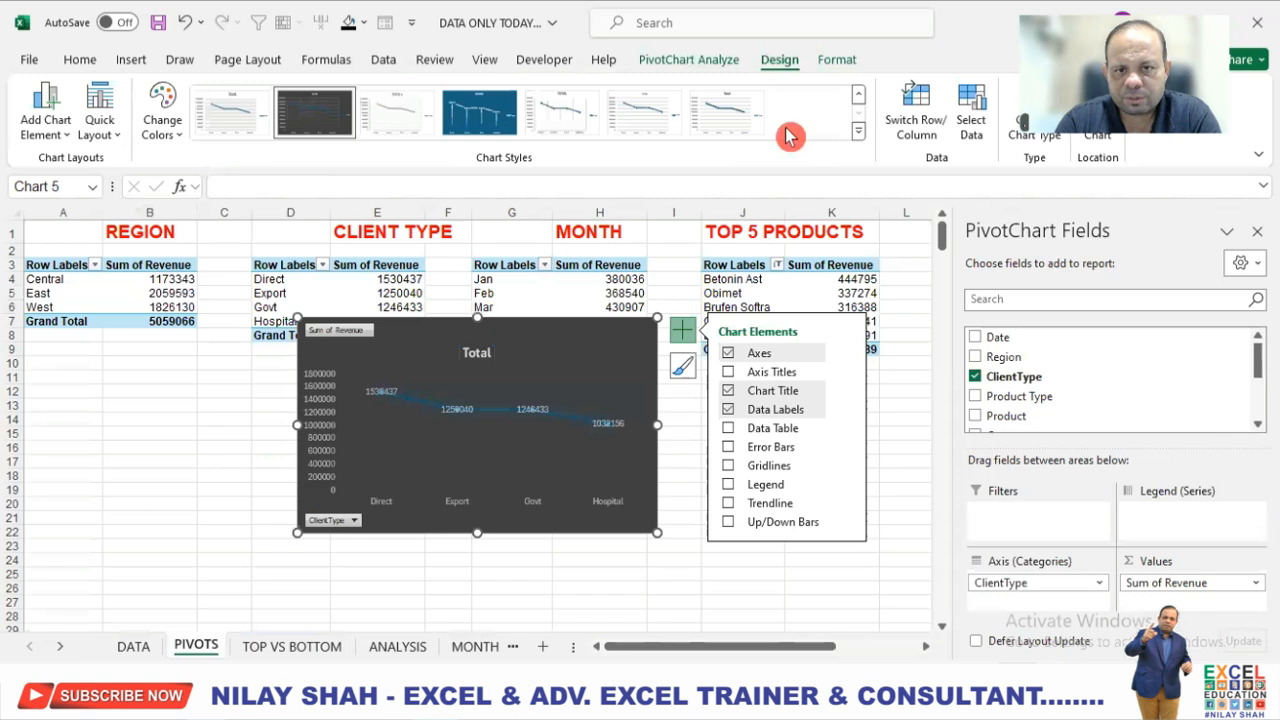
Fill the client type chart area with black and make its text white.
left_click(836, 60)
left_click(500, 88)
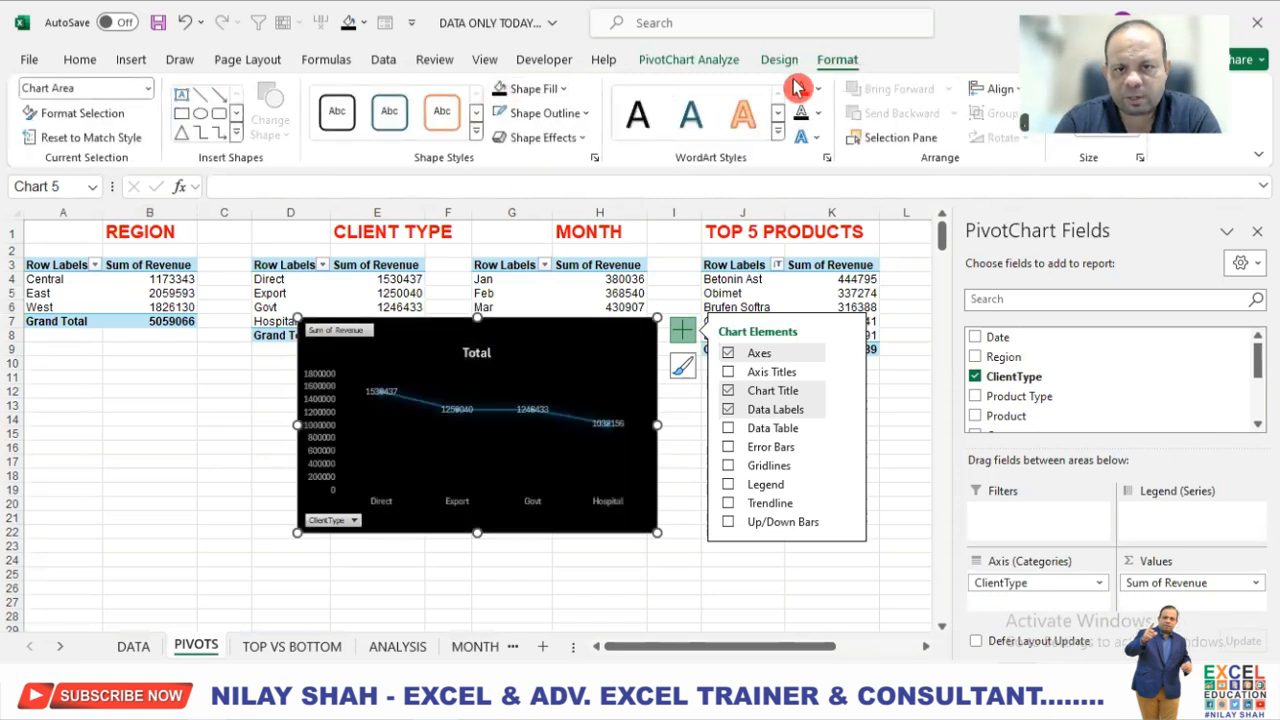
left_click(820, 98)
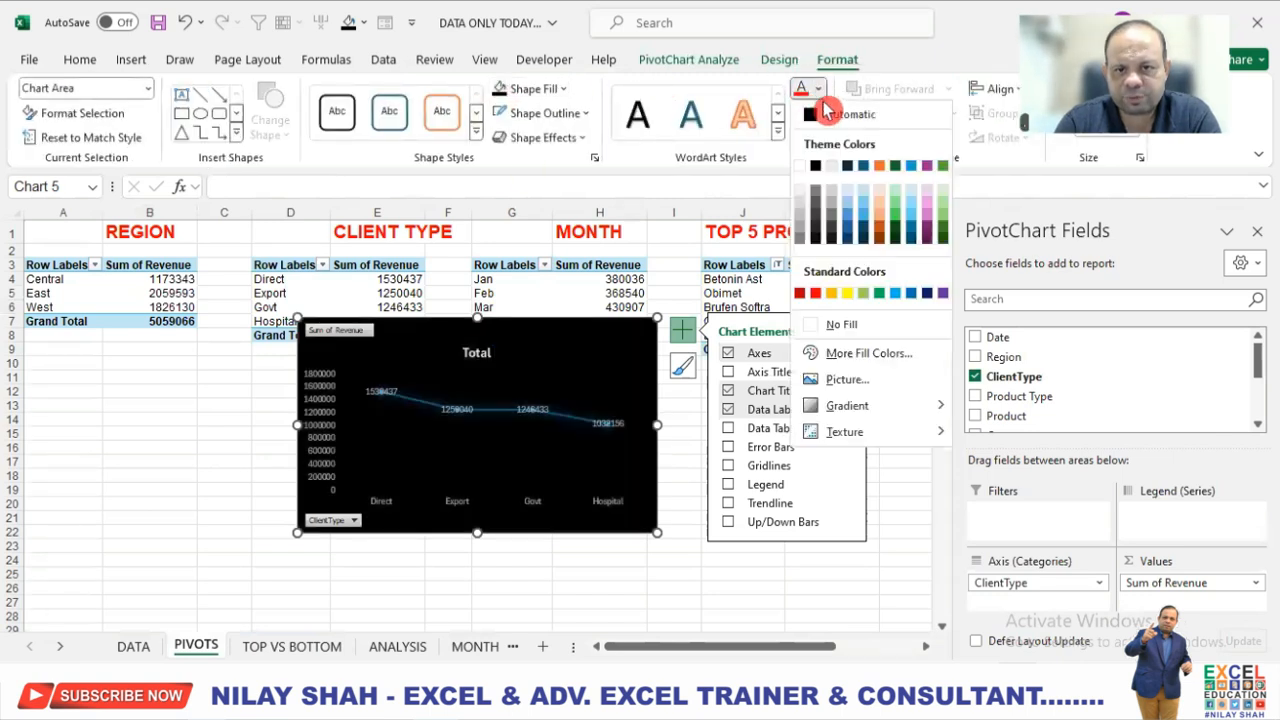
left_click(805, 165)
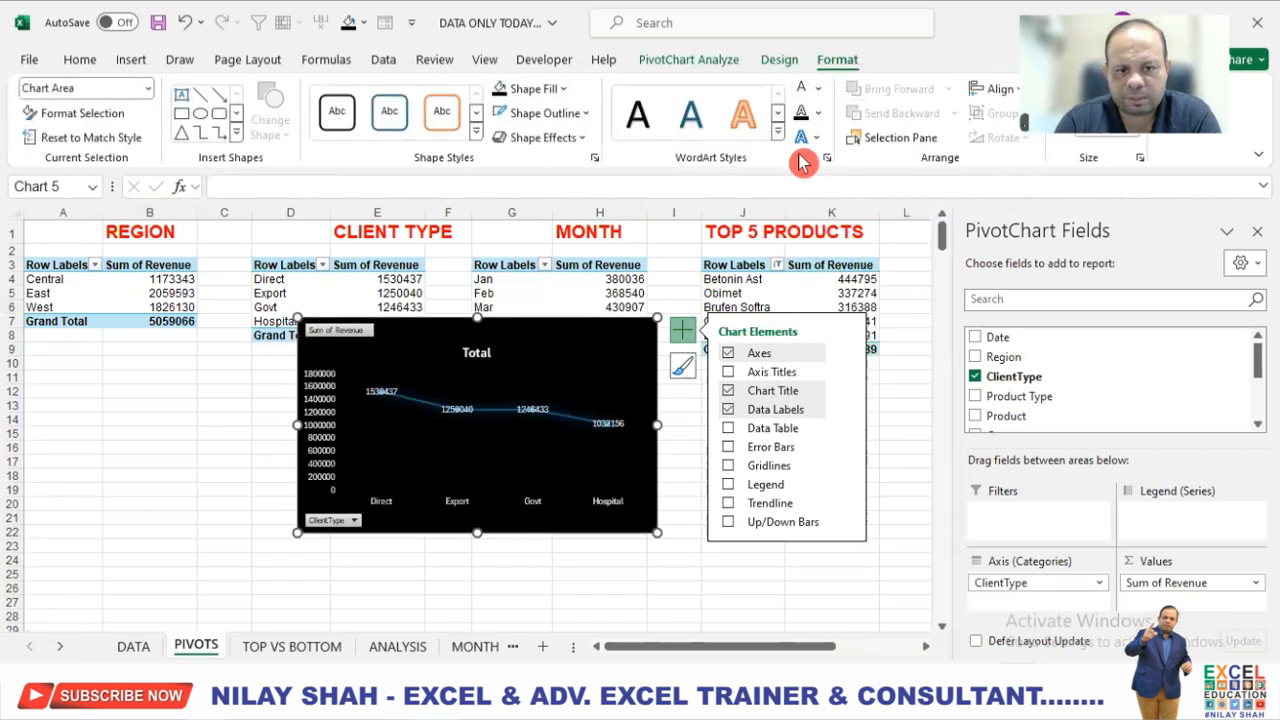
left_click(466, 419)
left_click(459, 409)
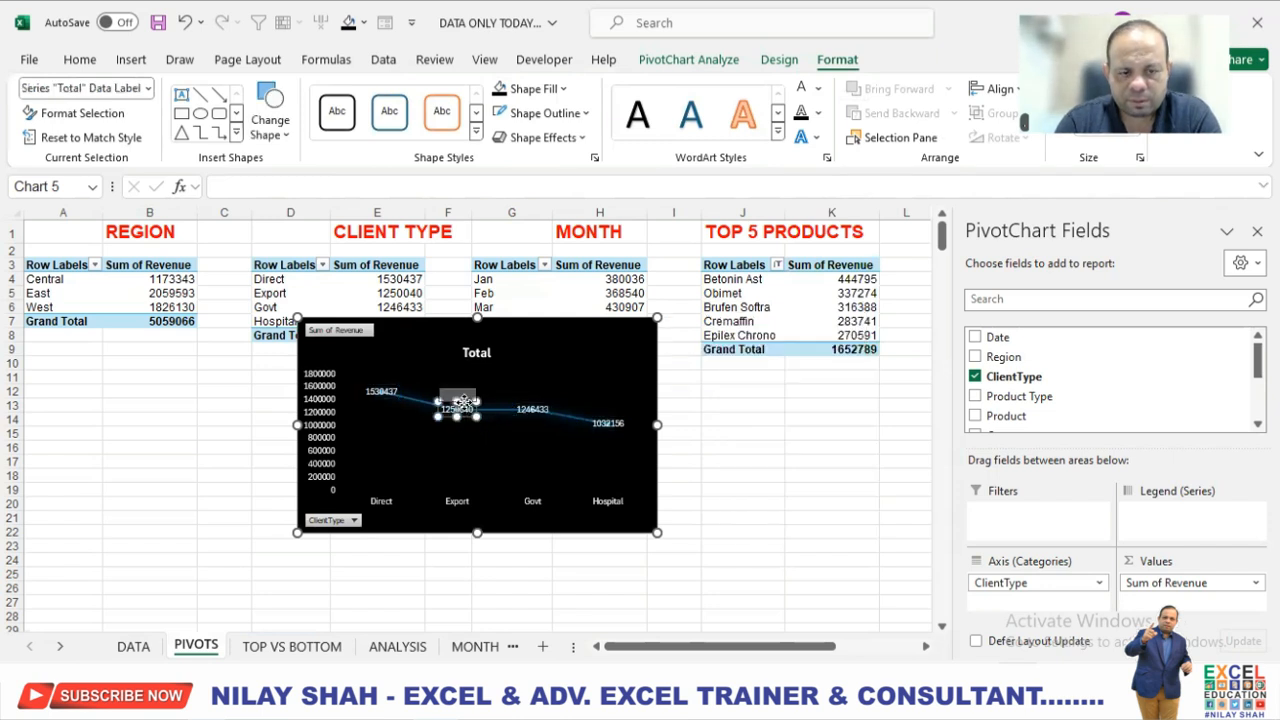
left_click_drag(463, 401, 463, 398)
key("ctrl+z")
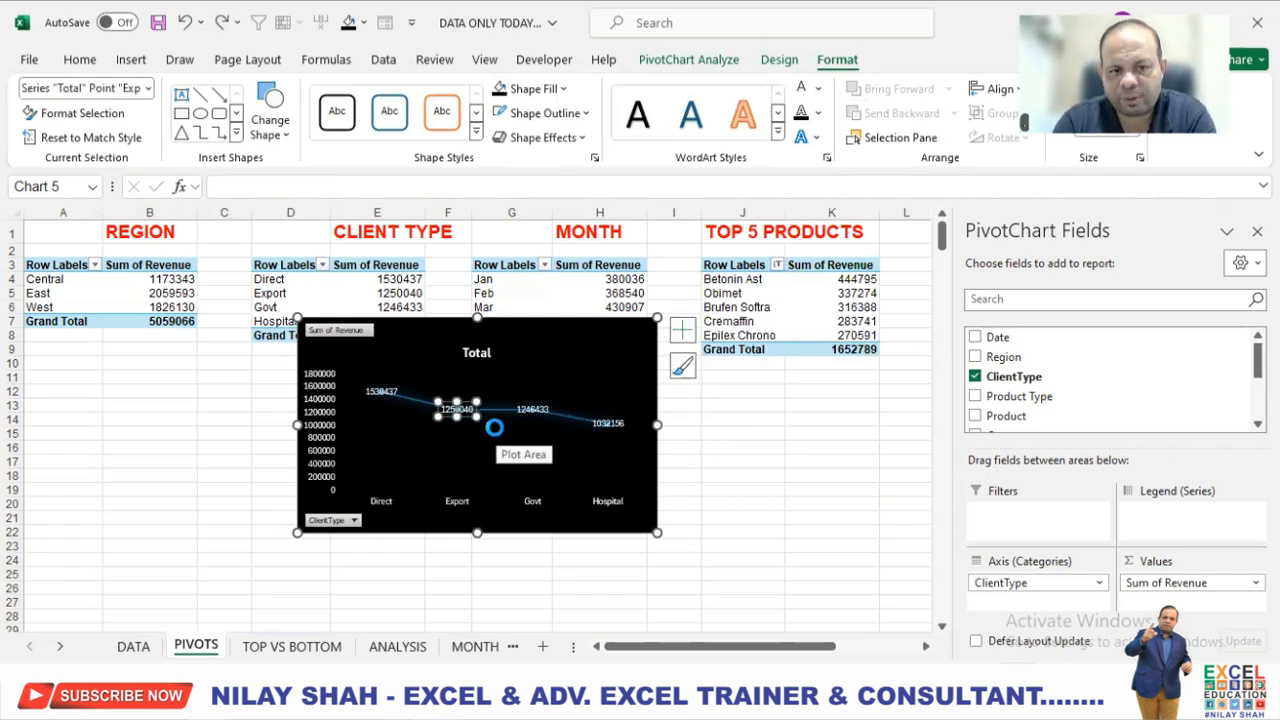
Change the client type chart's title to REPORT BY CLENT TYPE.
left_click(652, 392)
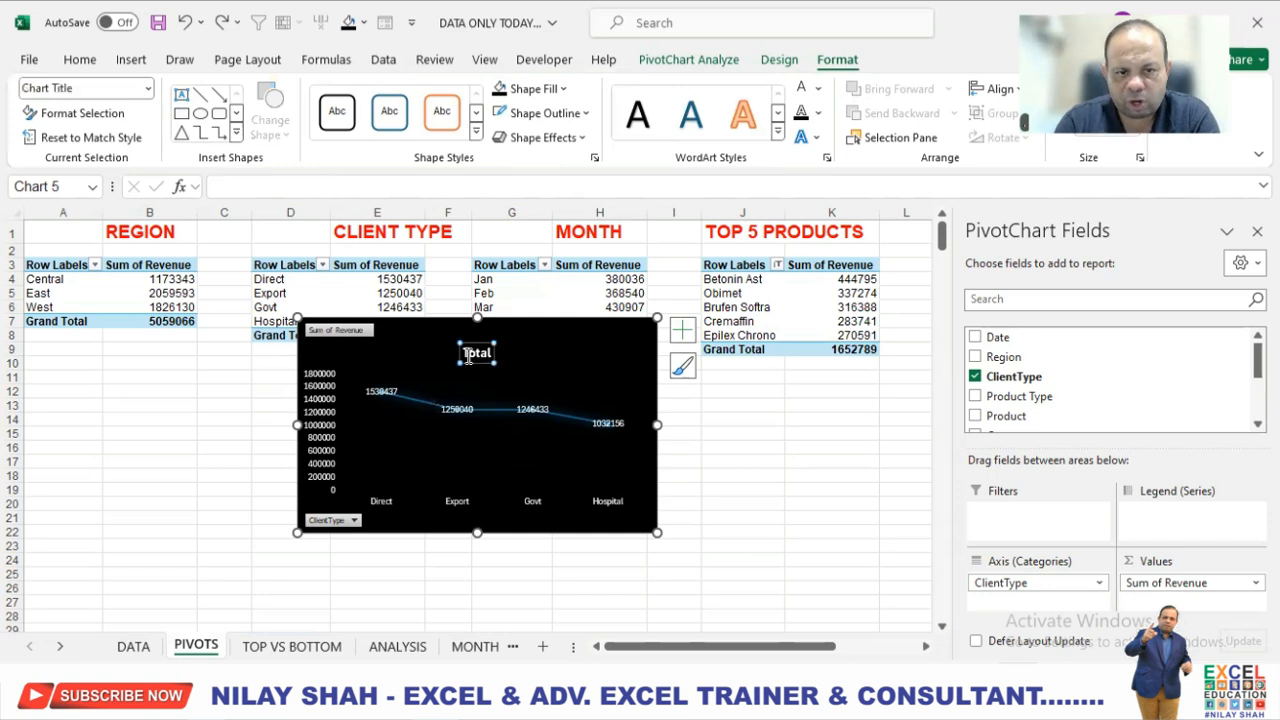
type("RE")
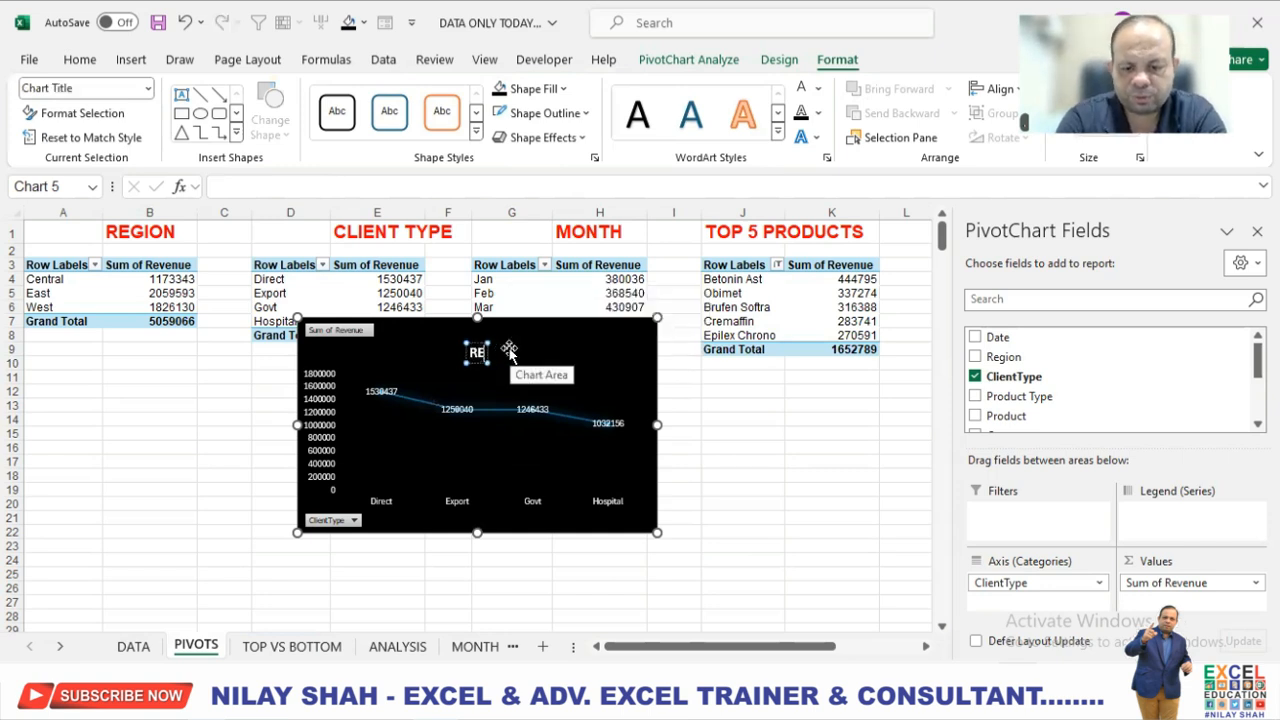
type("PORT BY CLIENT TY")
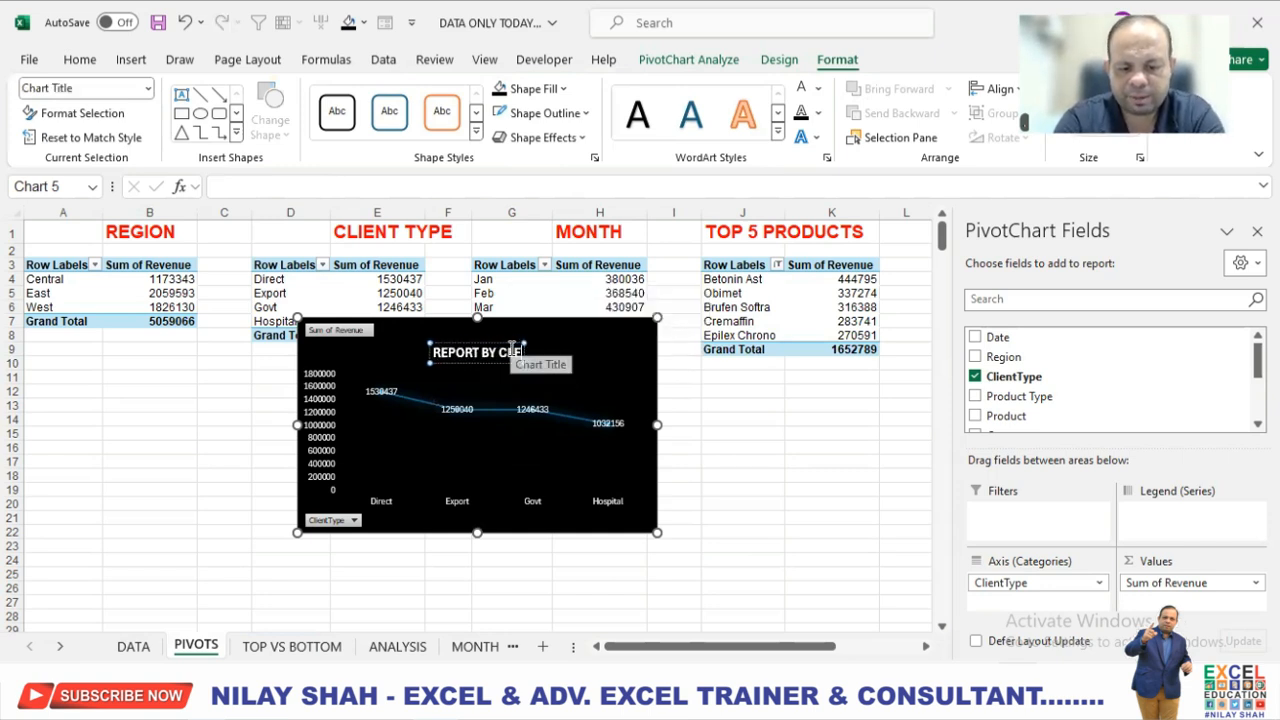
type("PE")
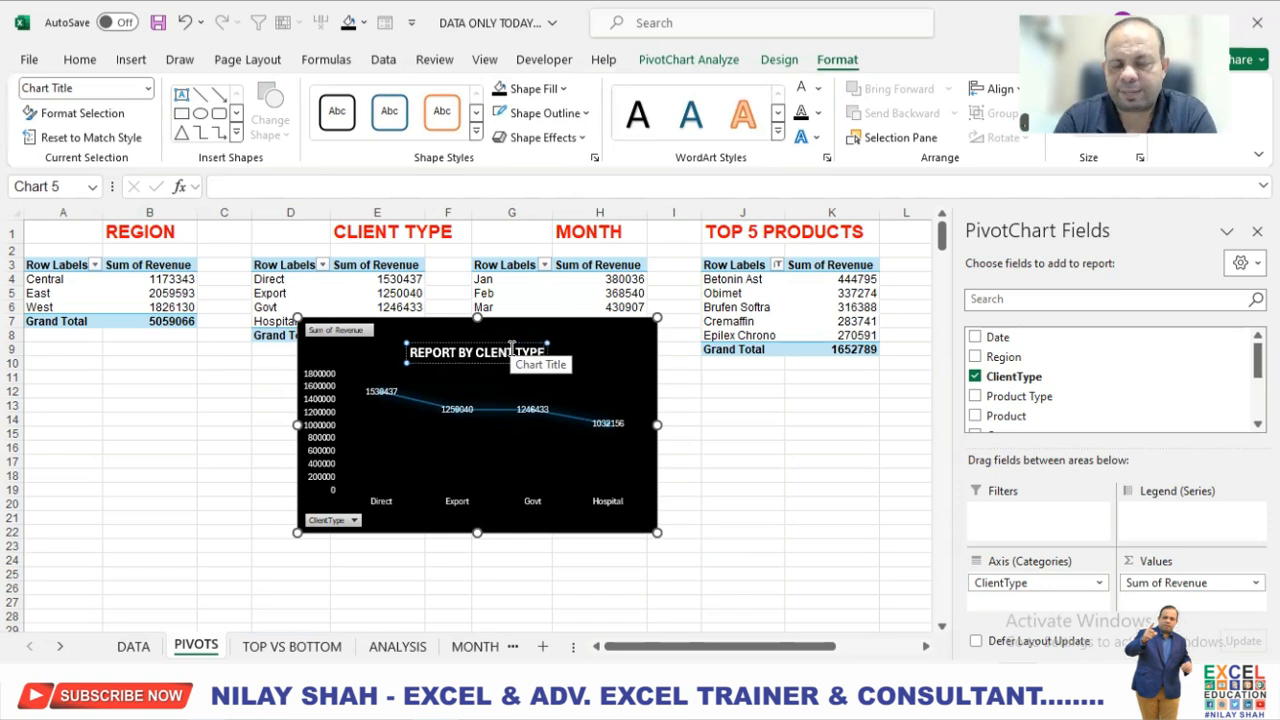
left_click(645, 368)
Apply the blue chart style with drop lines to the client type chart and fill its chart area with black.
left_click(781, 62)
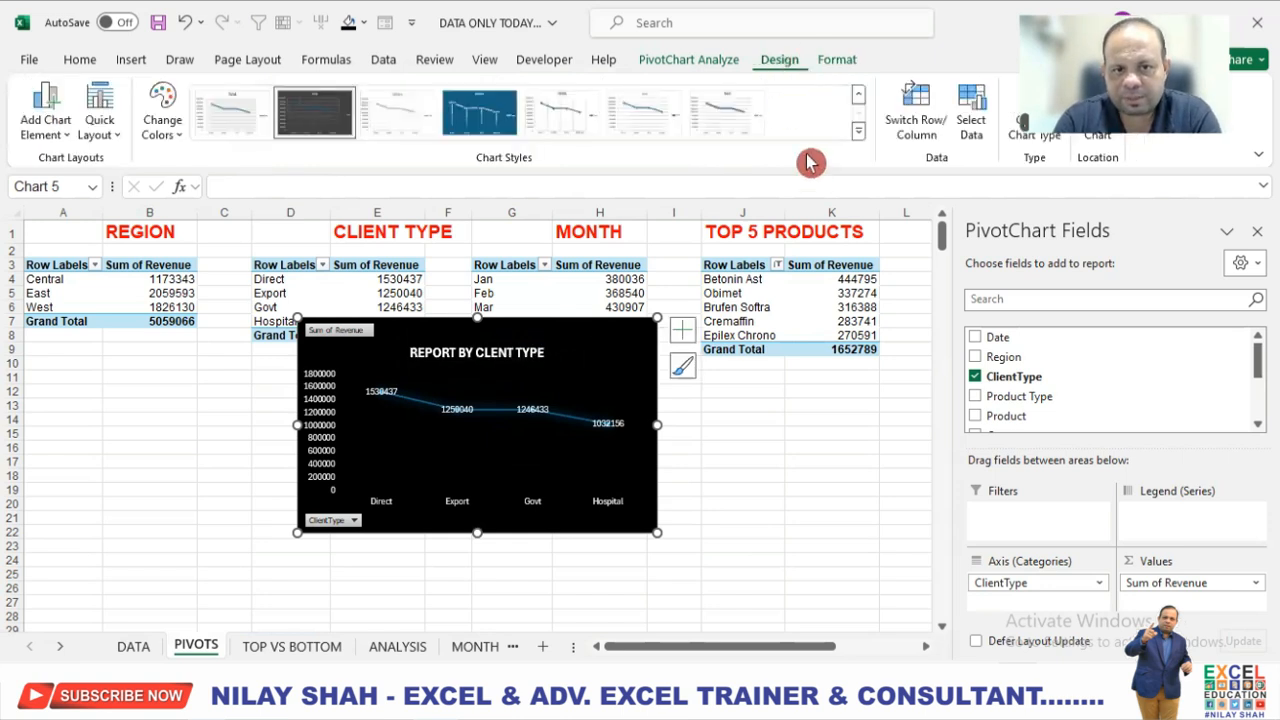
left_click(860, 134)
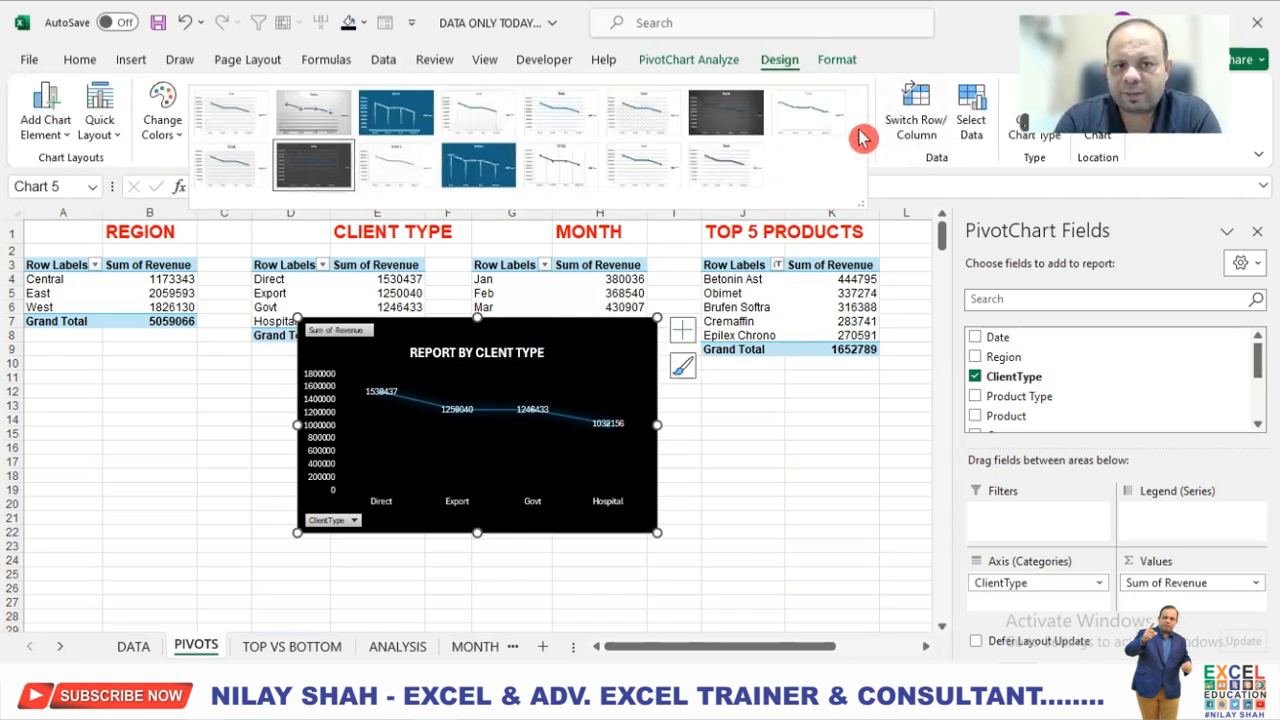
left_click(480, 164)
left_click(837, 60)
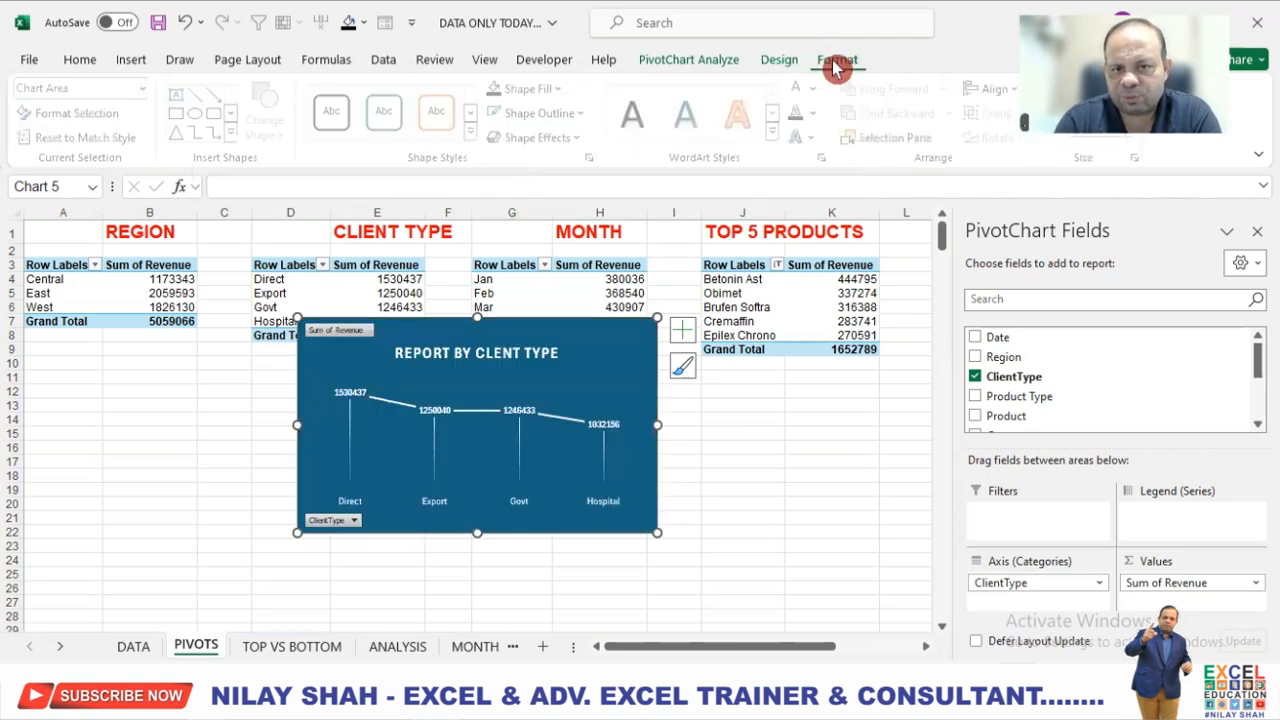
left_click(506, 92)
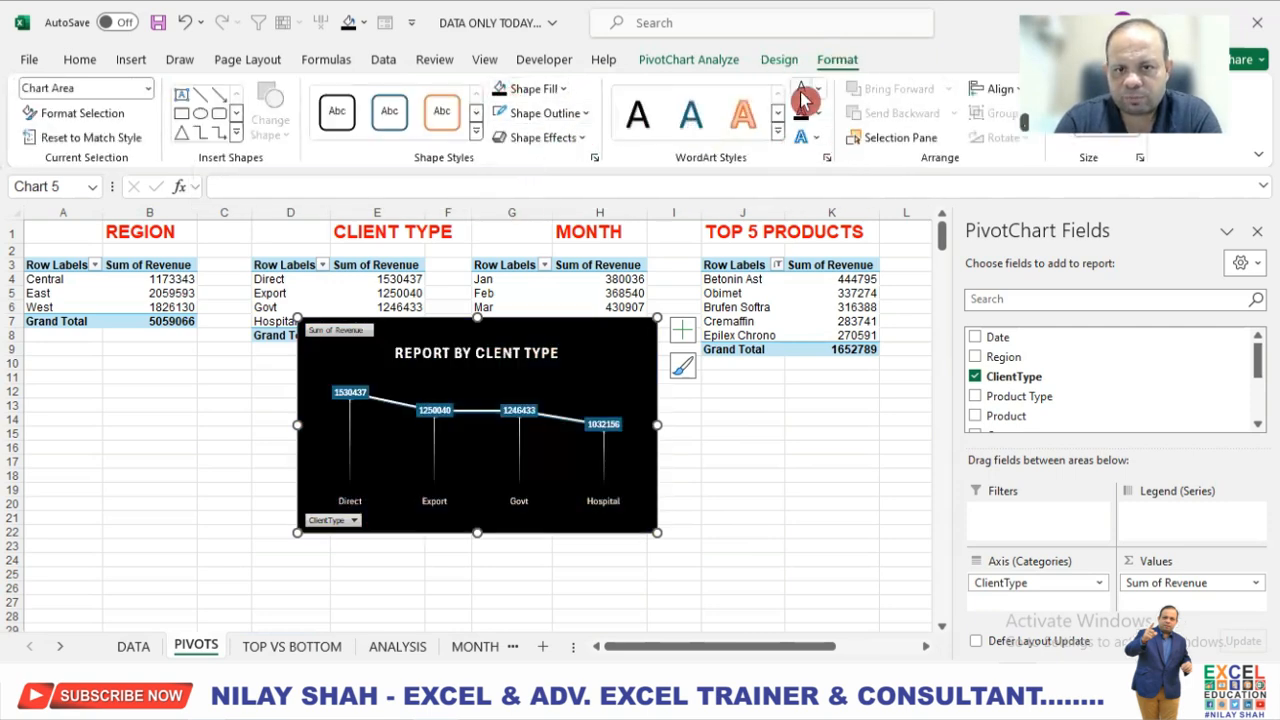
Fill the data labels of the client type line chart with black.
left_click(617, 423)
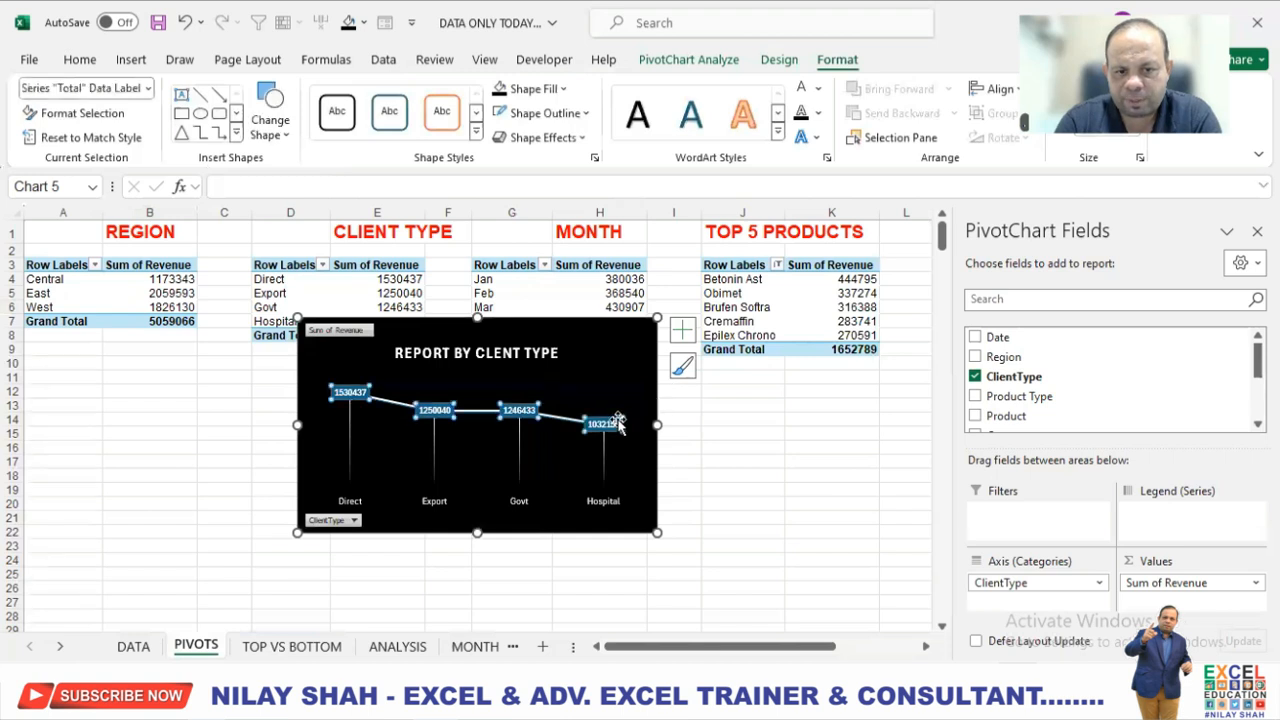
left_click(560, 89)
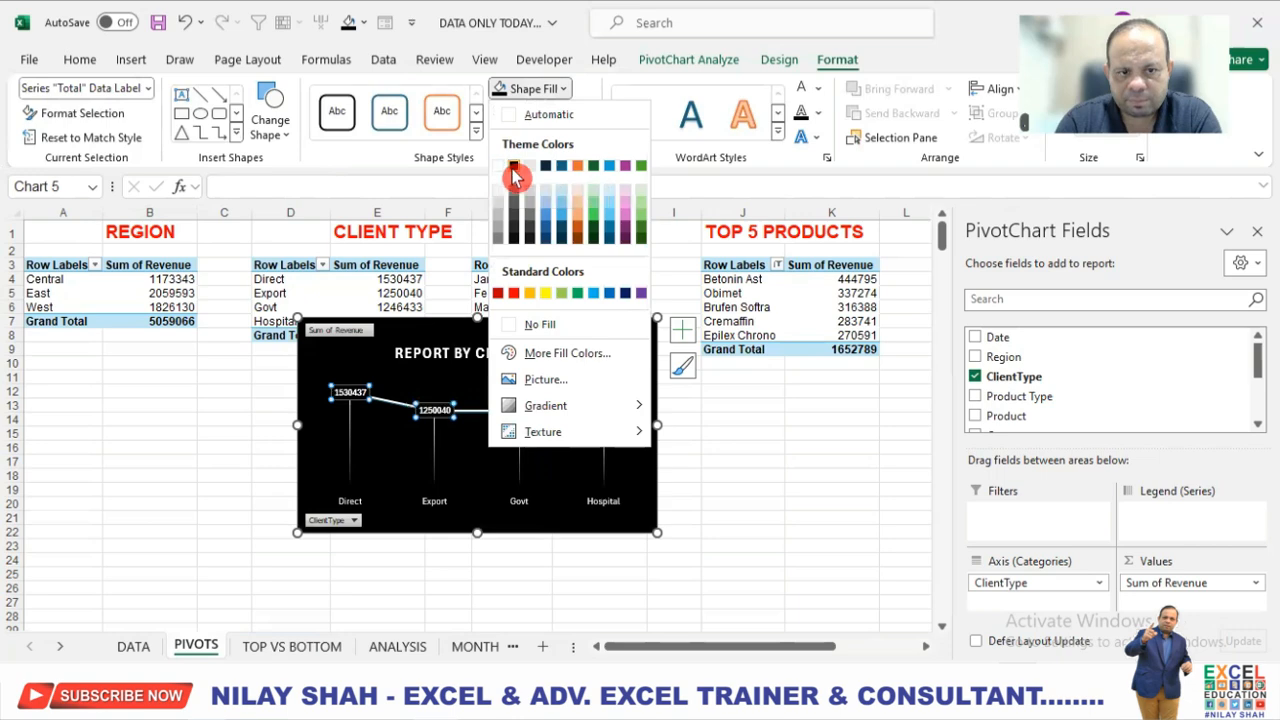
left_click(500, 168)
left_click(672, 437)
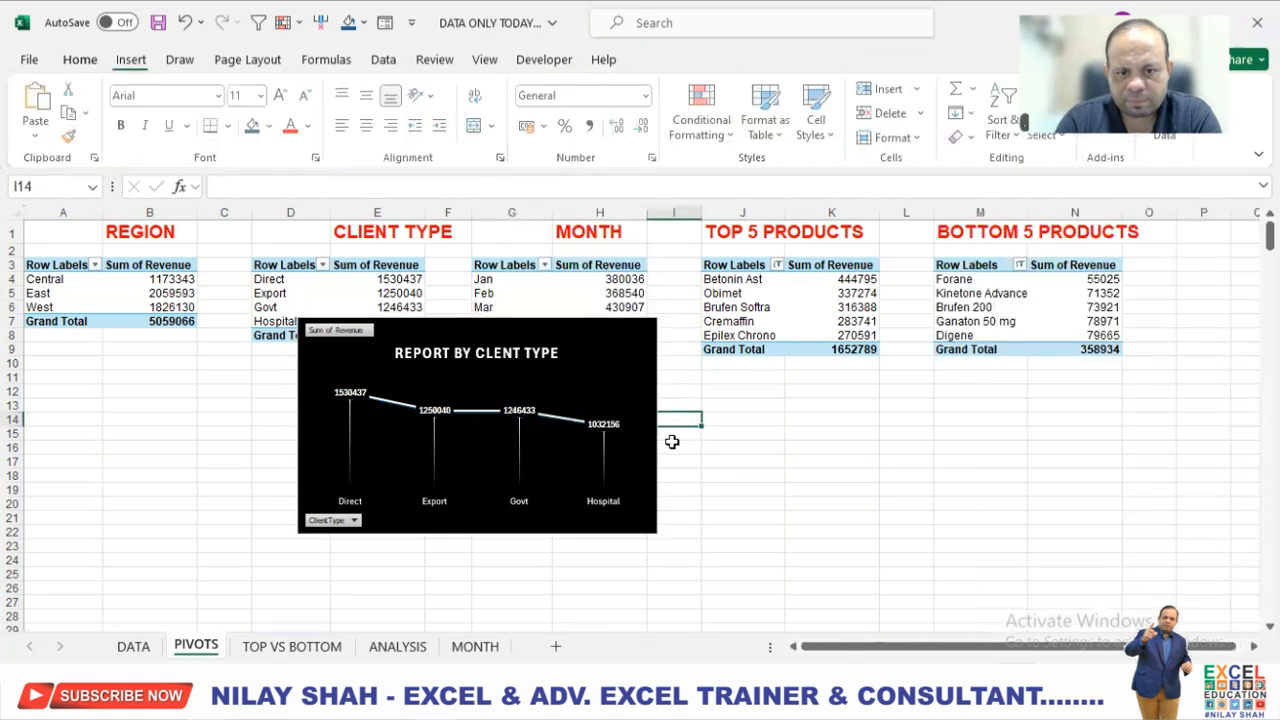
Cut the client type chart from PIVOTS, paste it into ANALYSIS and place it on the empty black rounded rectangle.
left_click(628, 365)
left_click(628, 349)
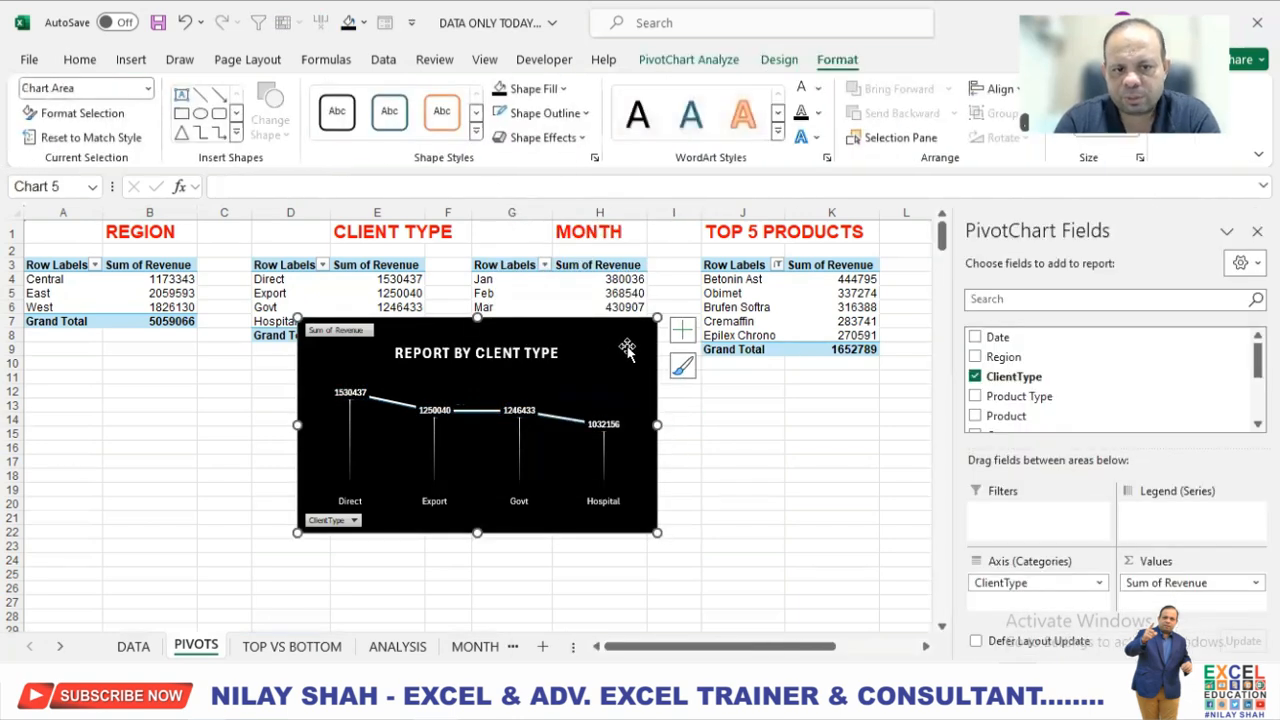
key("ctrl+x")
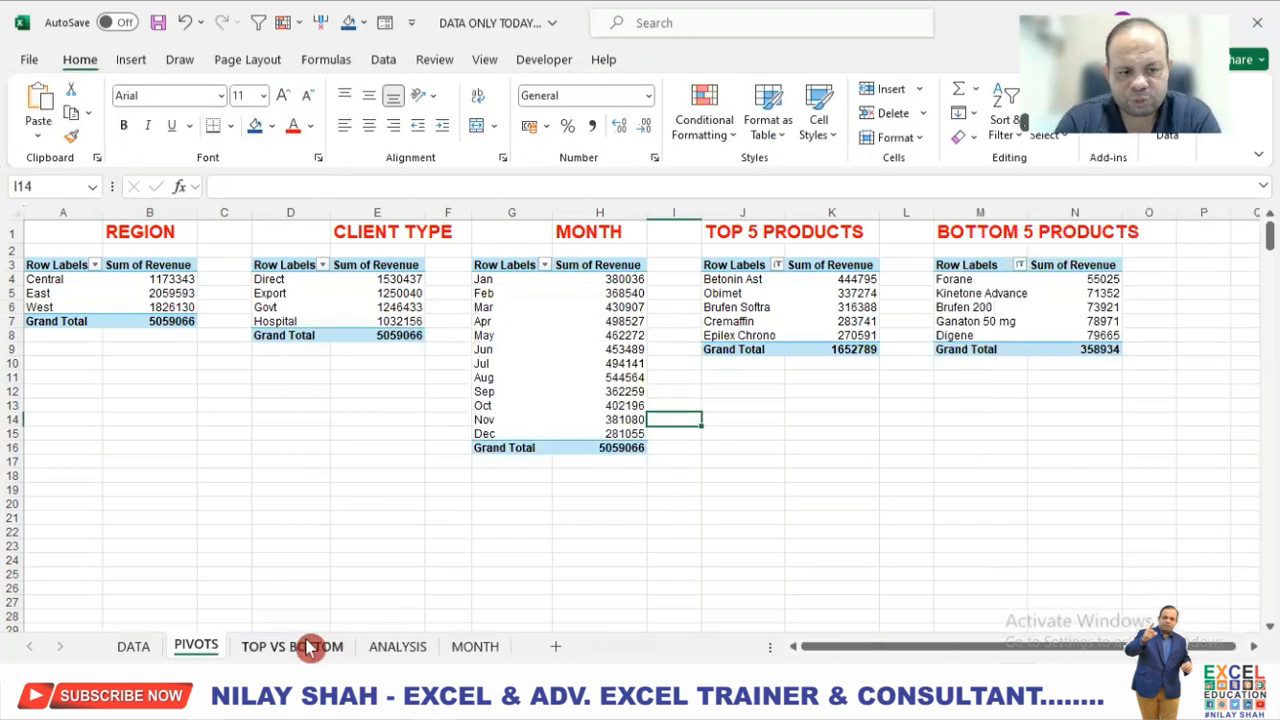
left_click(397, 646)
left_click(589, 251)
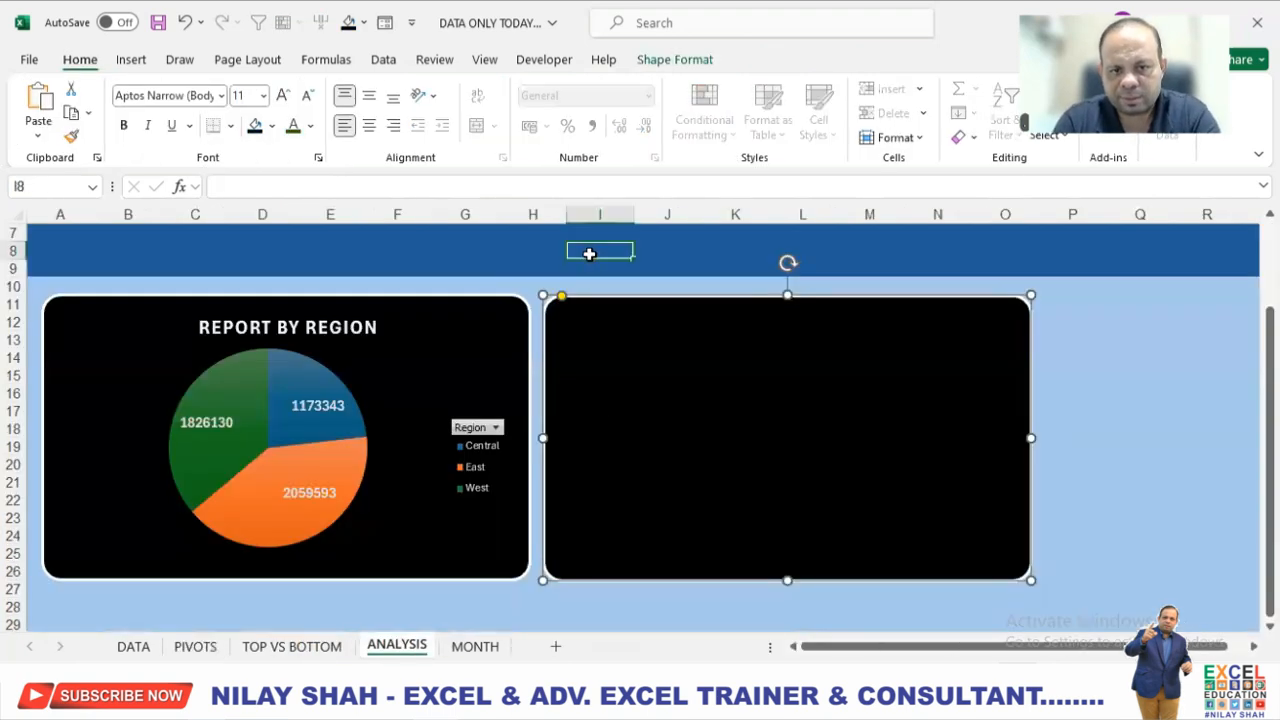
key("ctrl+v")
left_click_drag(680, 263, 677, 326)
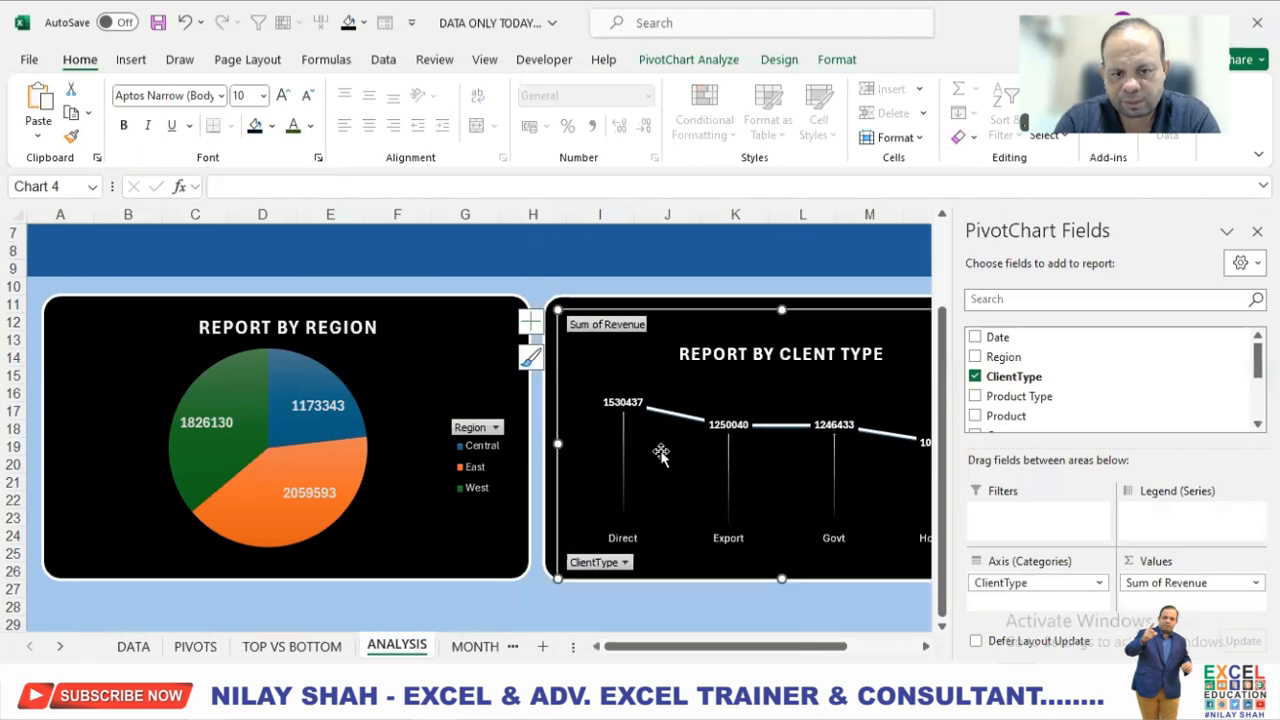
Hide the axis and value field buttons on the client type chart.
right_click(619, 568)
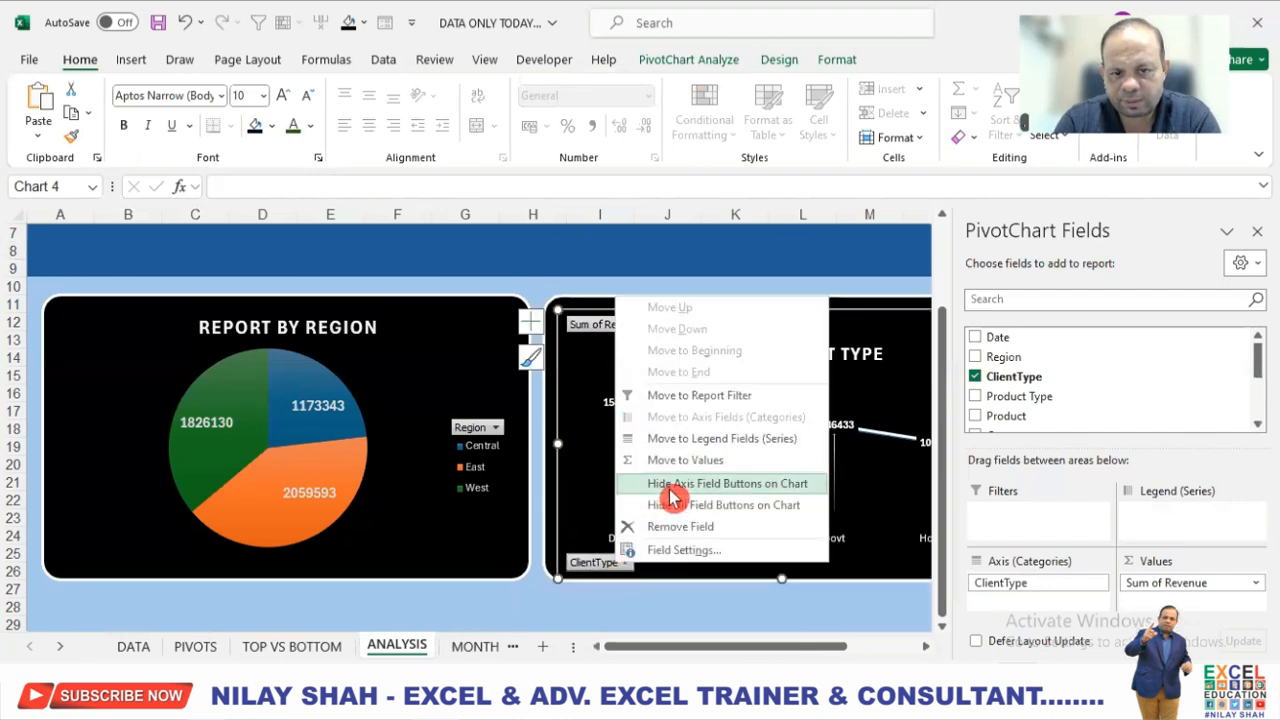
left_click(671, 486)
right_click(626, 334)
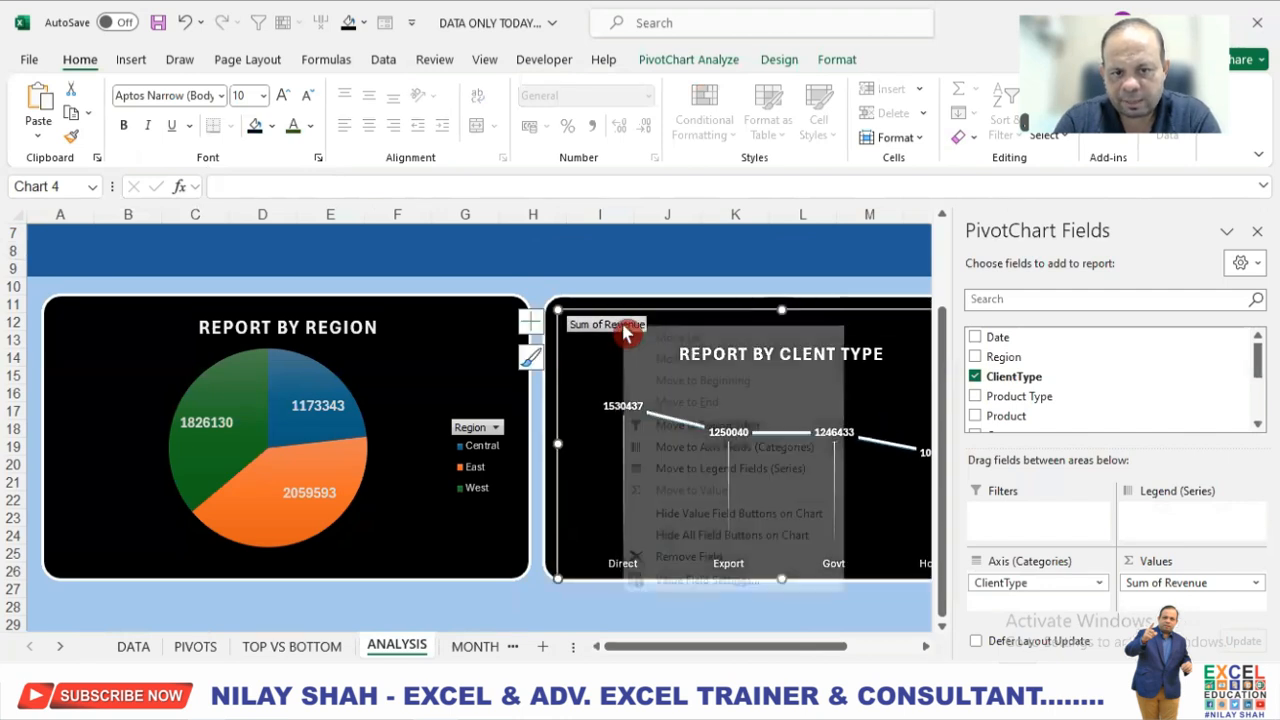
left_click(688, 514)
left_click(734, 618)
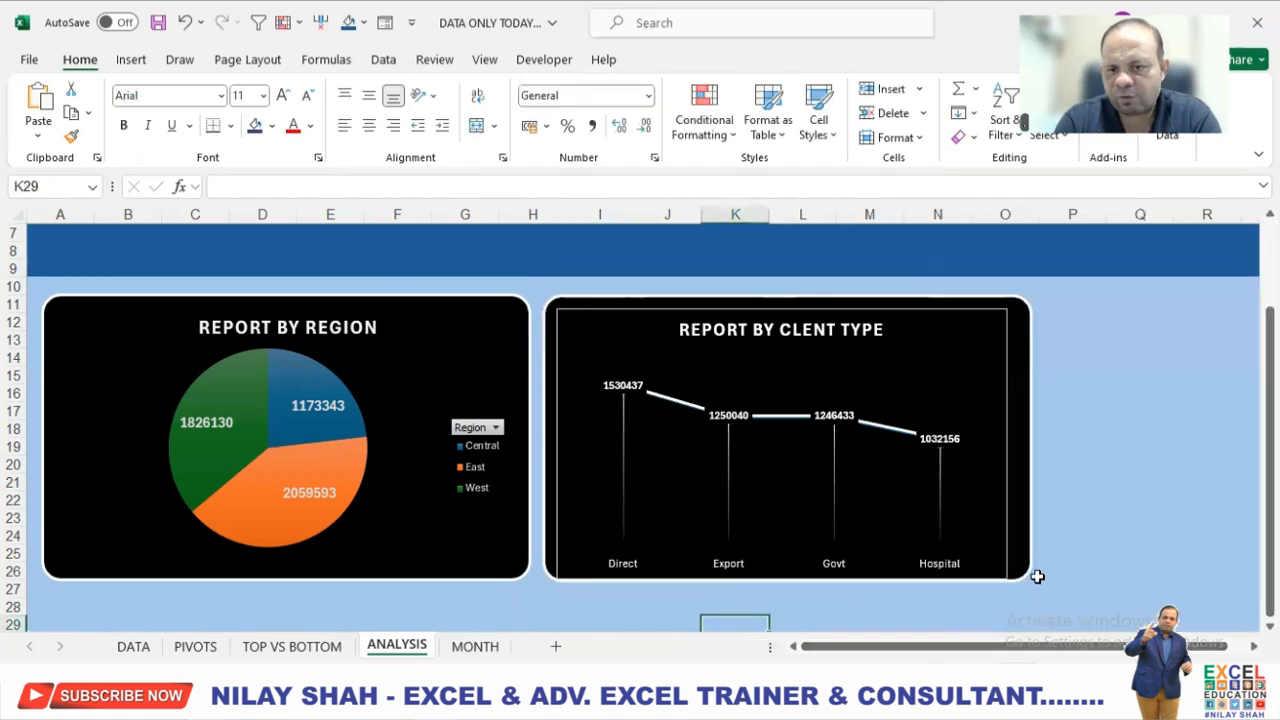
Remove the outline of the client type chart.
left_click(1002, 322)
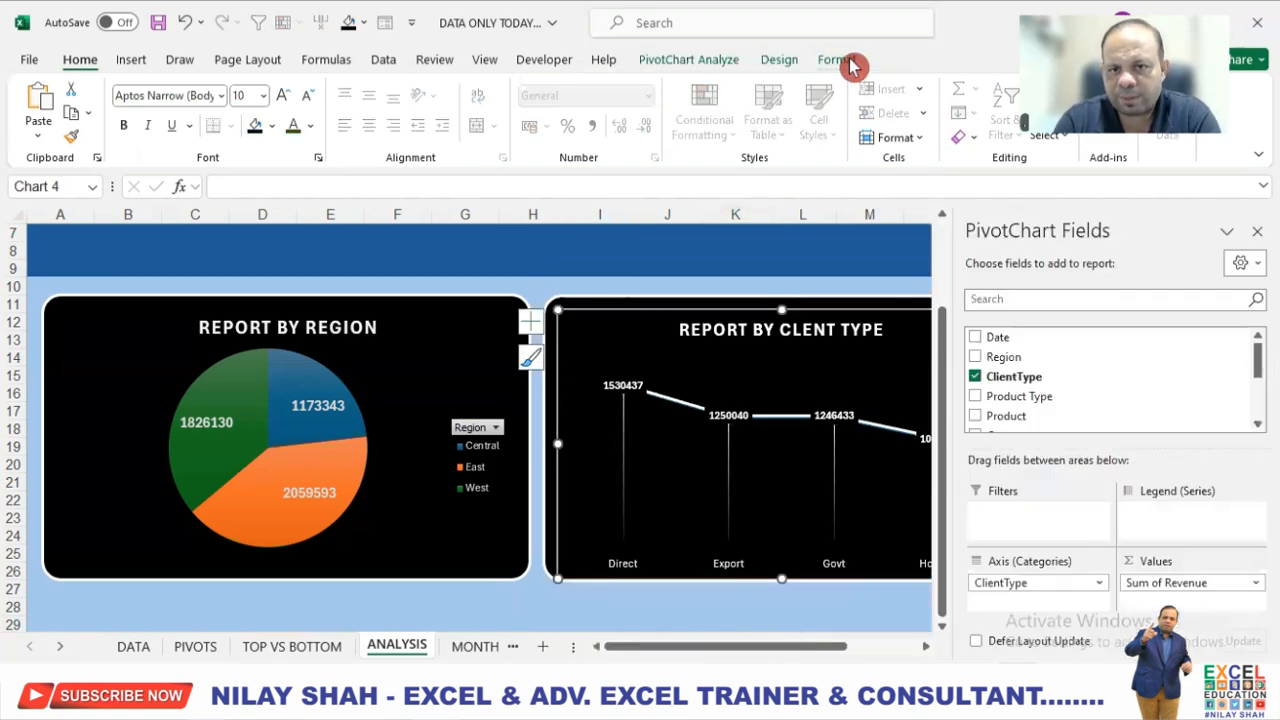
left_click(838, 60)
left_click(568, 117)
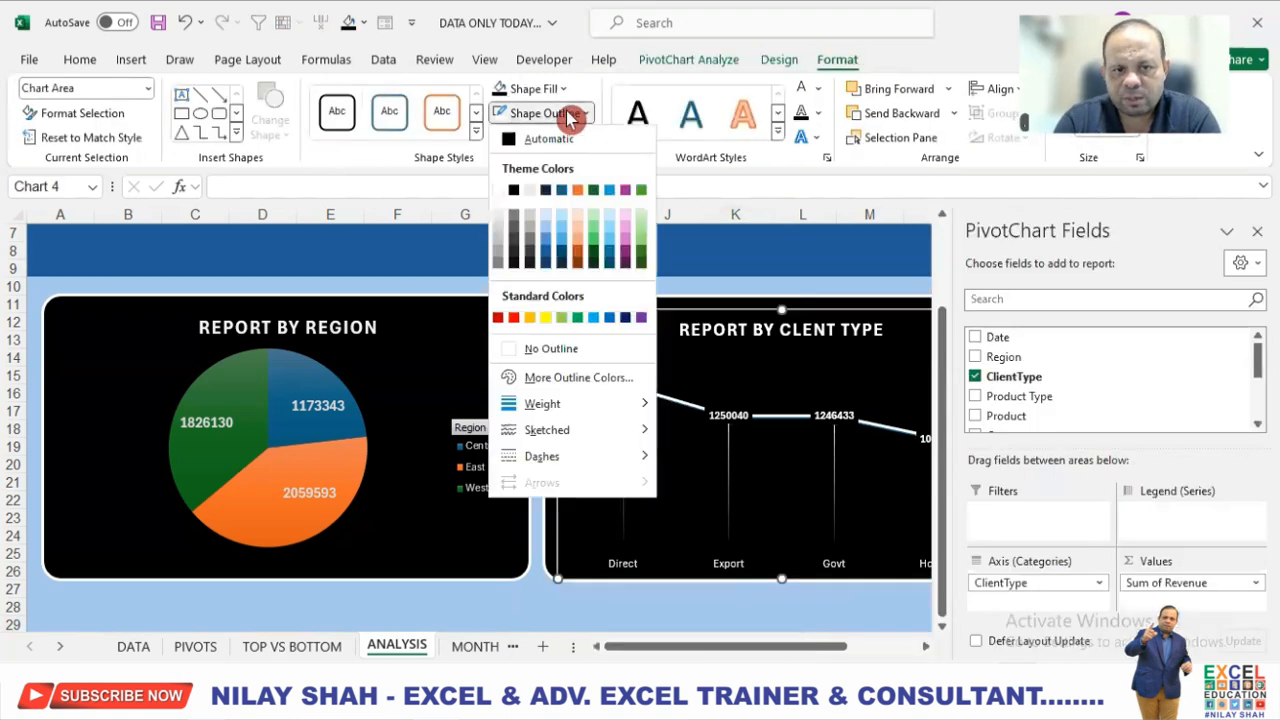
left_click(556, 350)
left_click(578, 604)
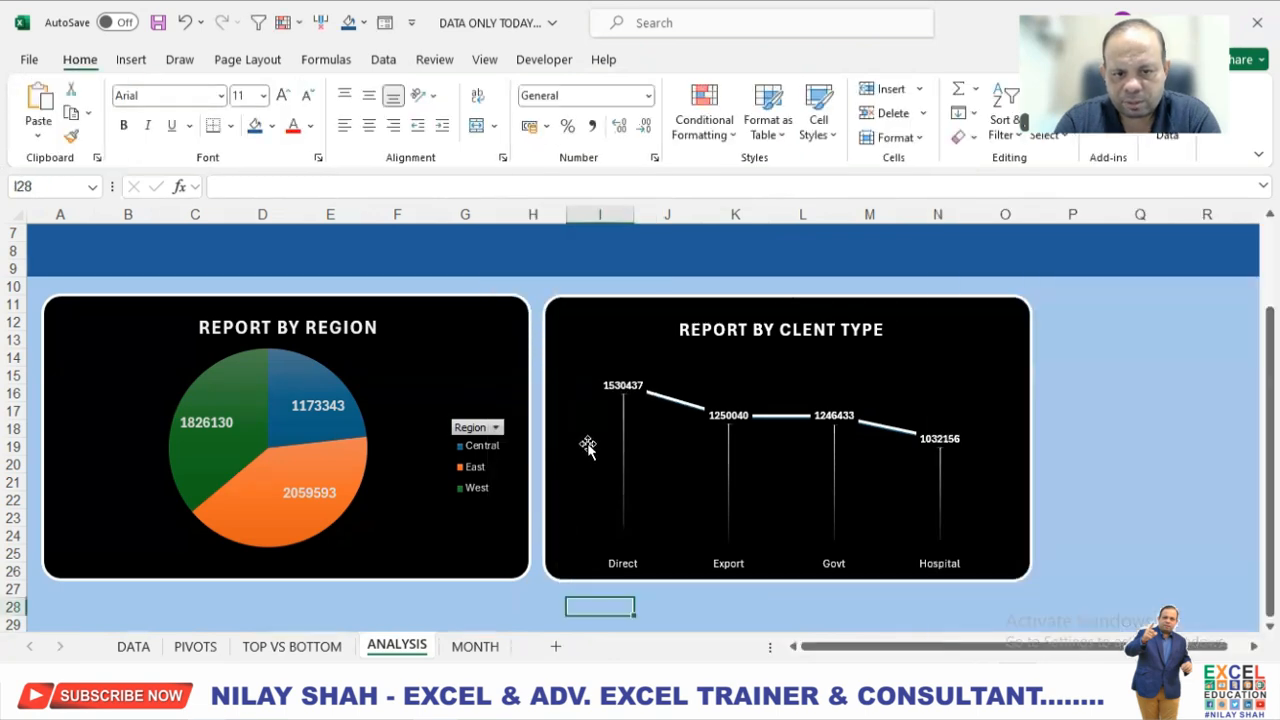
Nudge the client type chart slightly into place on its black rounded rectangle.
left_click(590, 436)
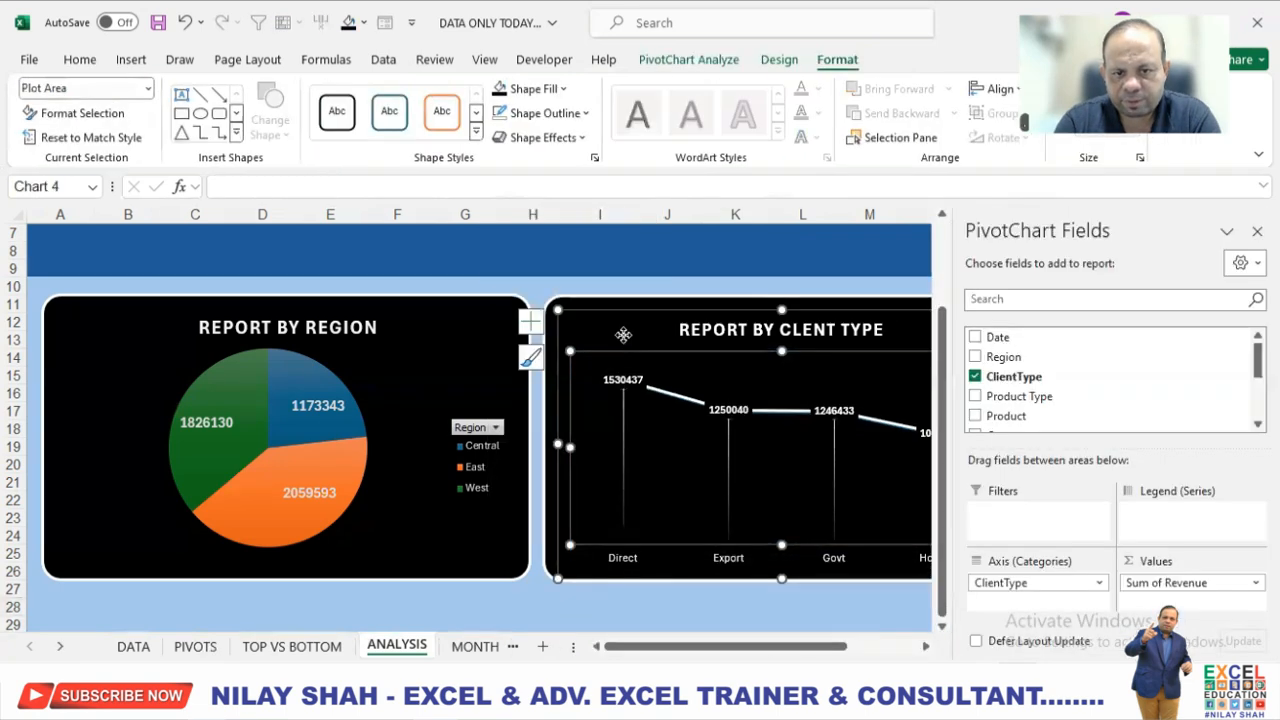
left_click(625, 333)
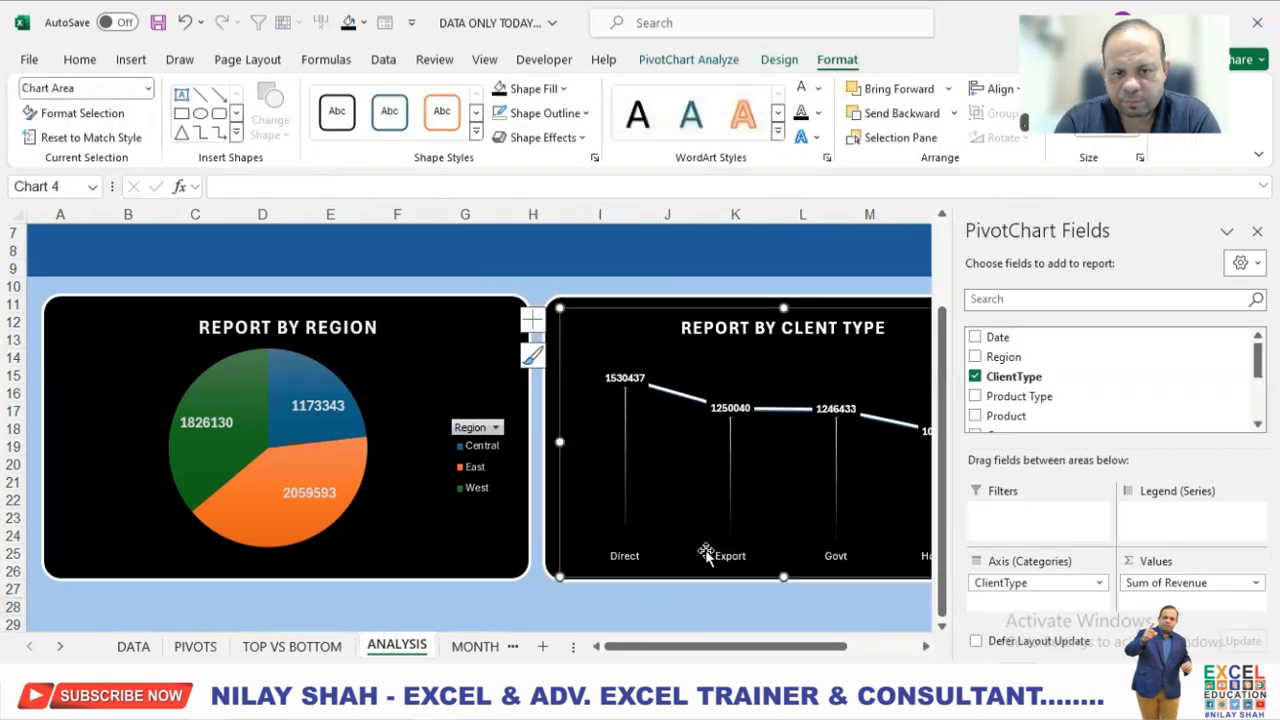
left_click(735, 595)
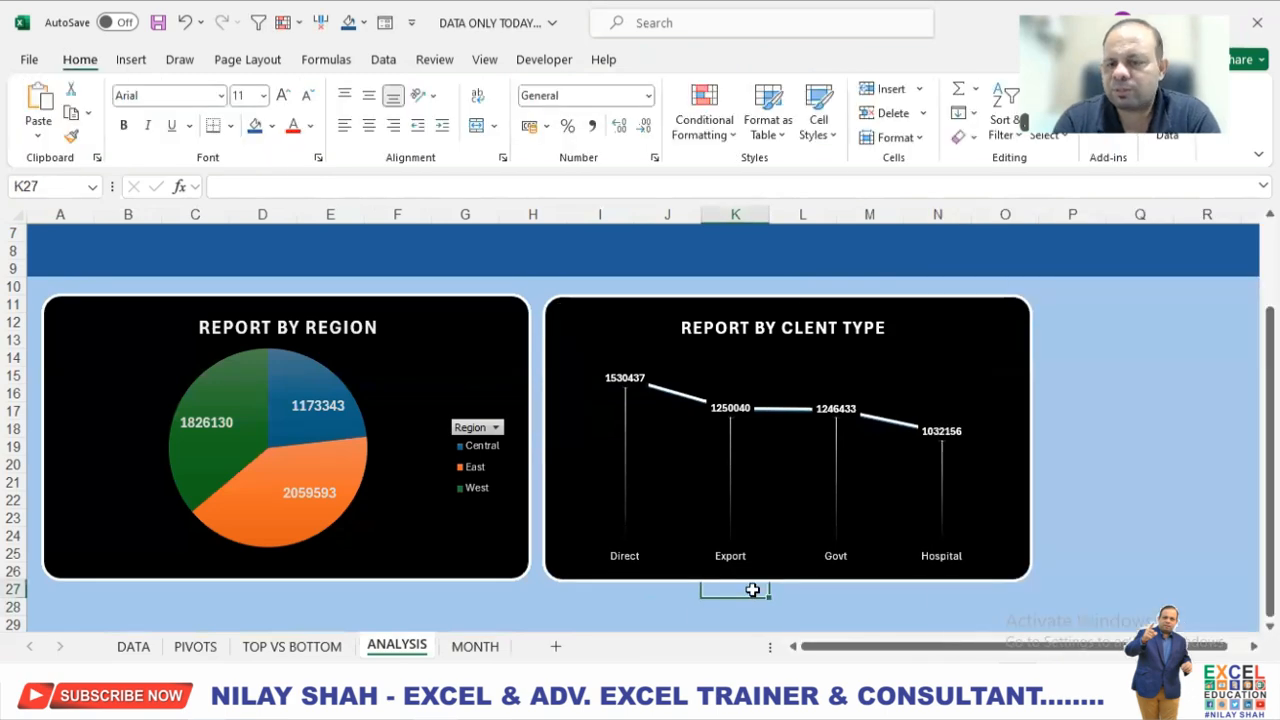
Reapply the black fill to the client type chart's data labels on ANALYSIS.
left_click(645, 387)
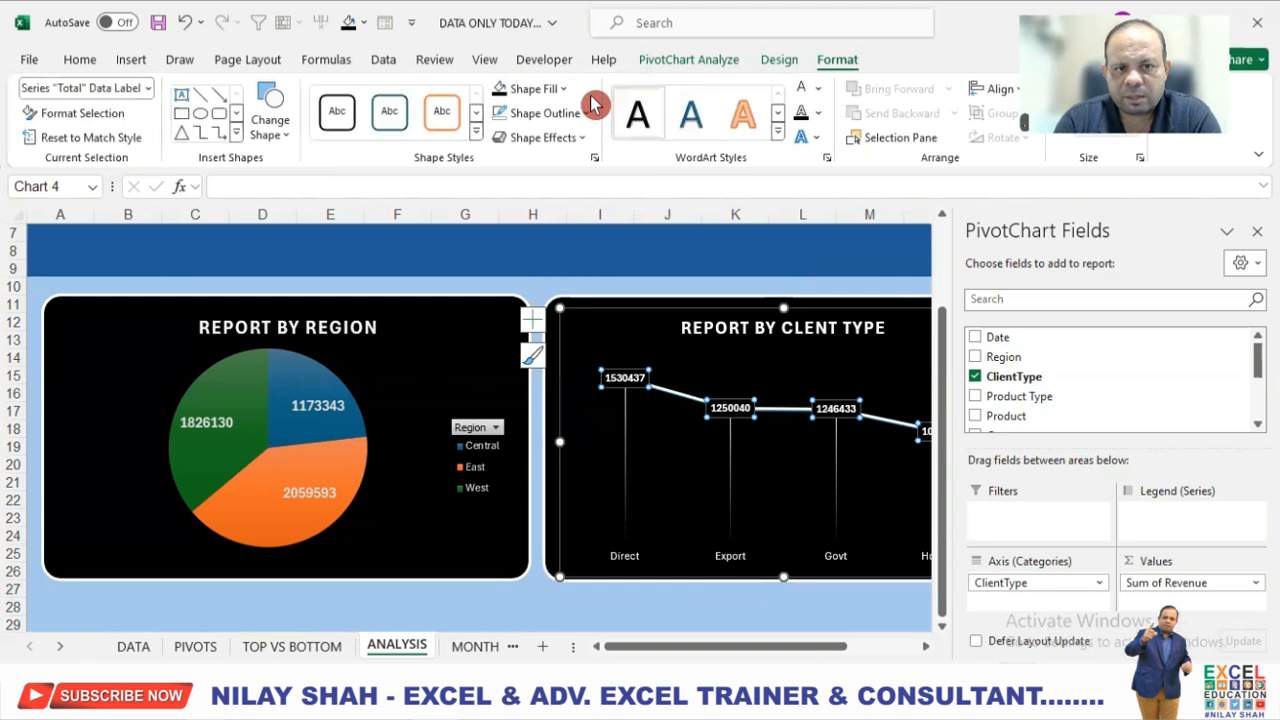
left_click(530, 88)
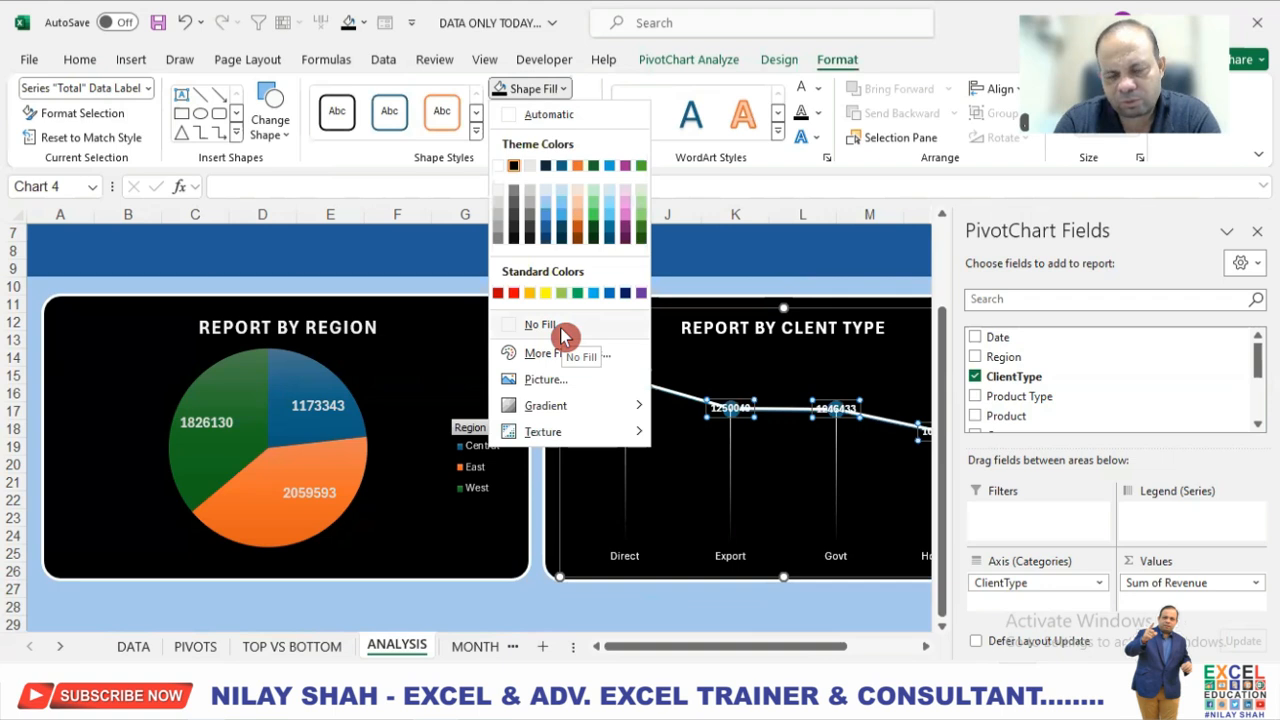
left_click(513, 172)
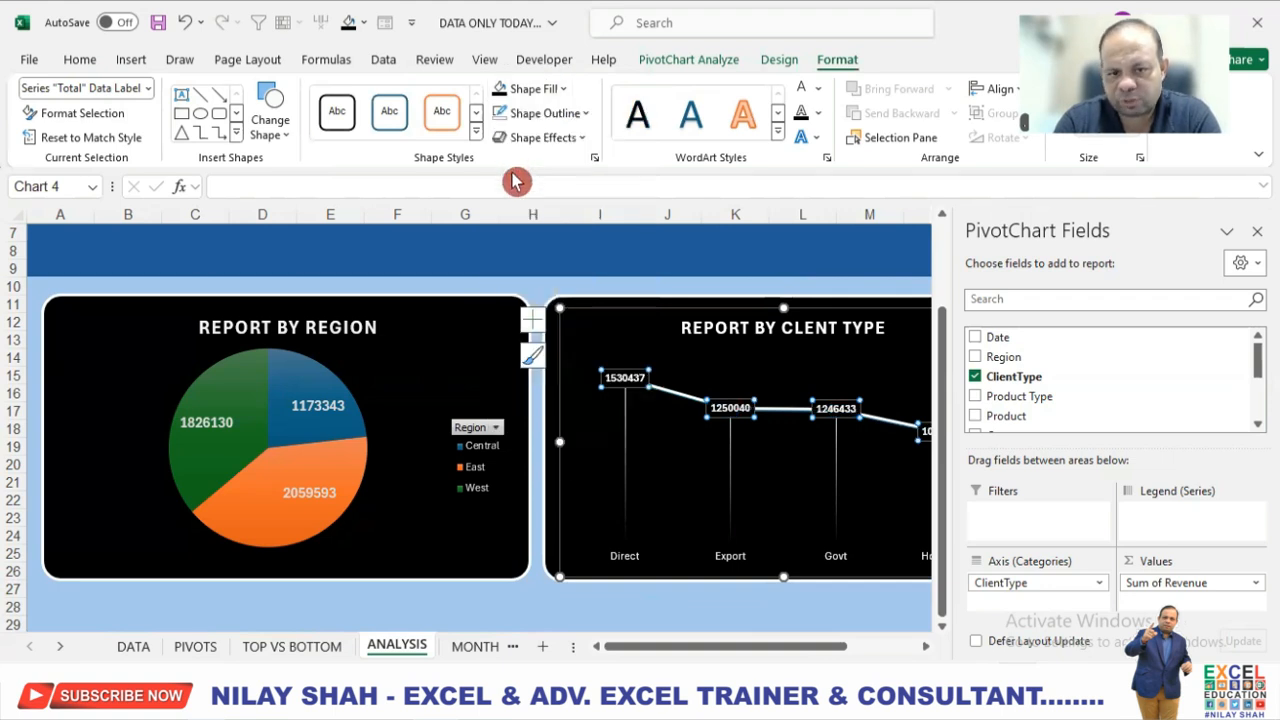
left_click(488, 600)
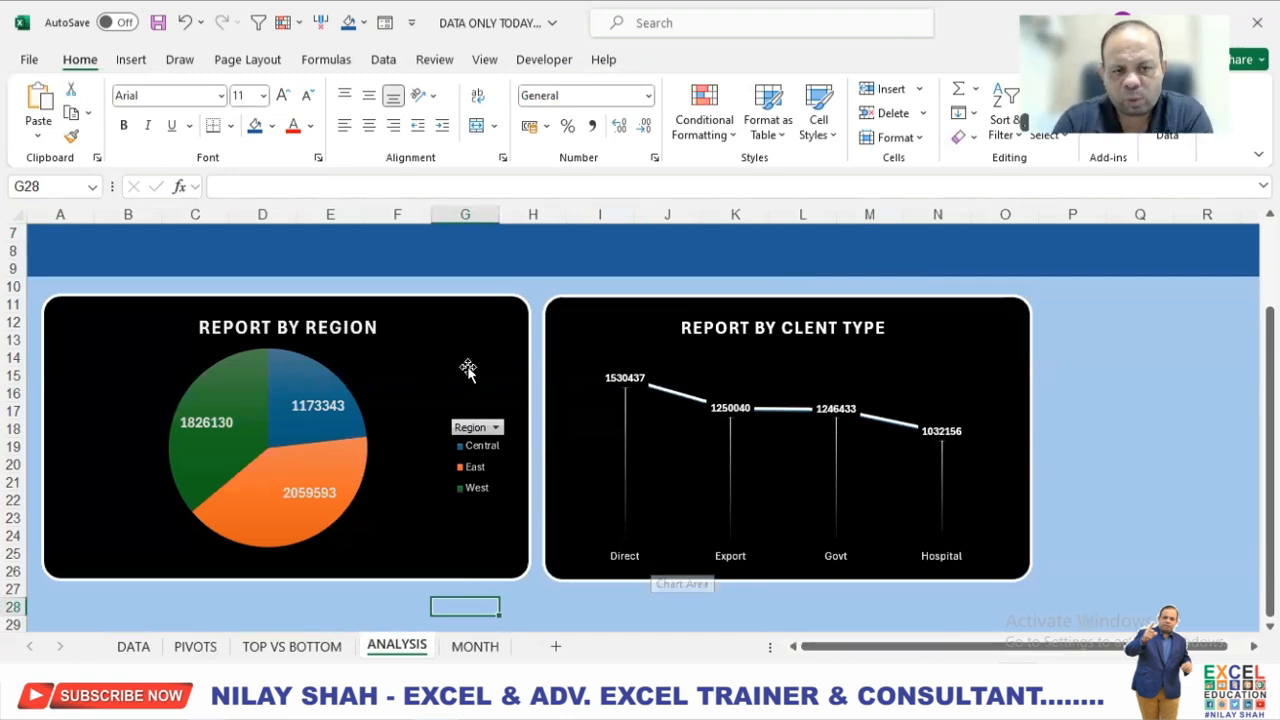
Insert a Date timeline for the region chart and place it in the blue header band above that chart.
left_click(400, 355)
scroll(490, 405, "up", 2)
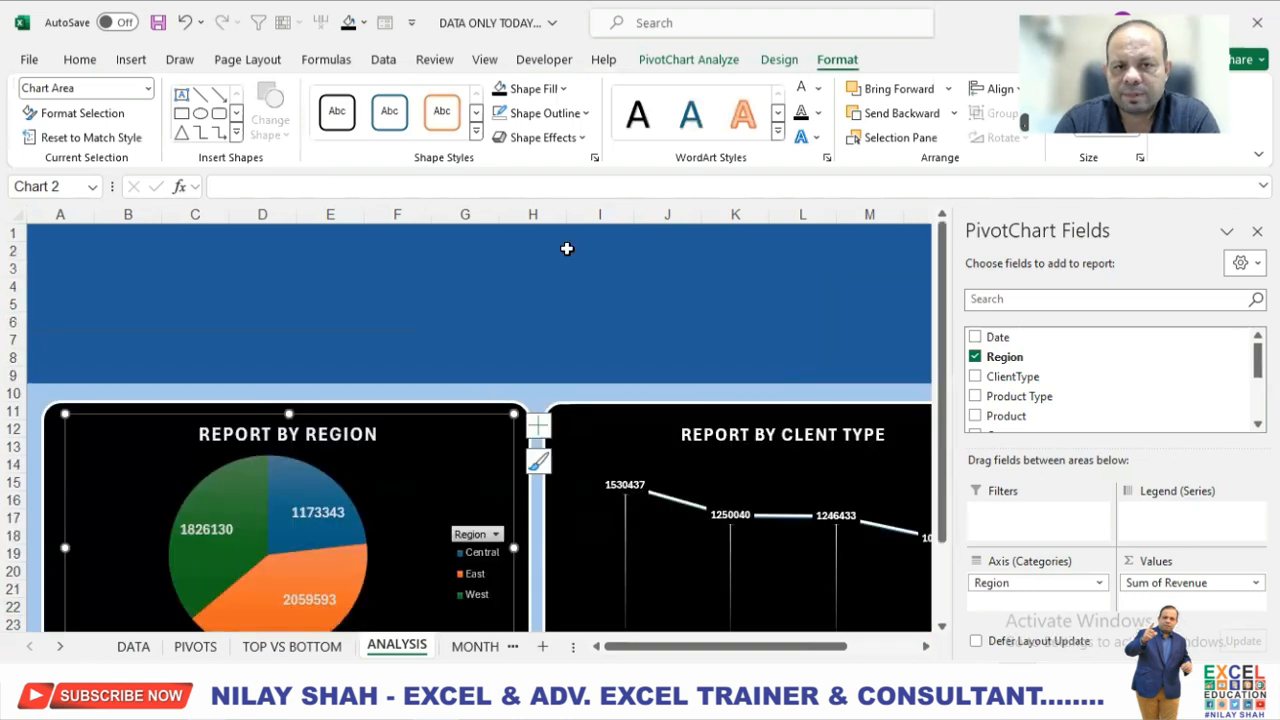
left_click(718, 63)
left_click(468, 112)
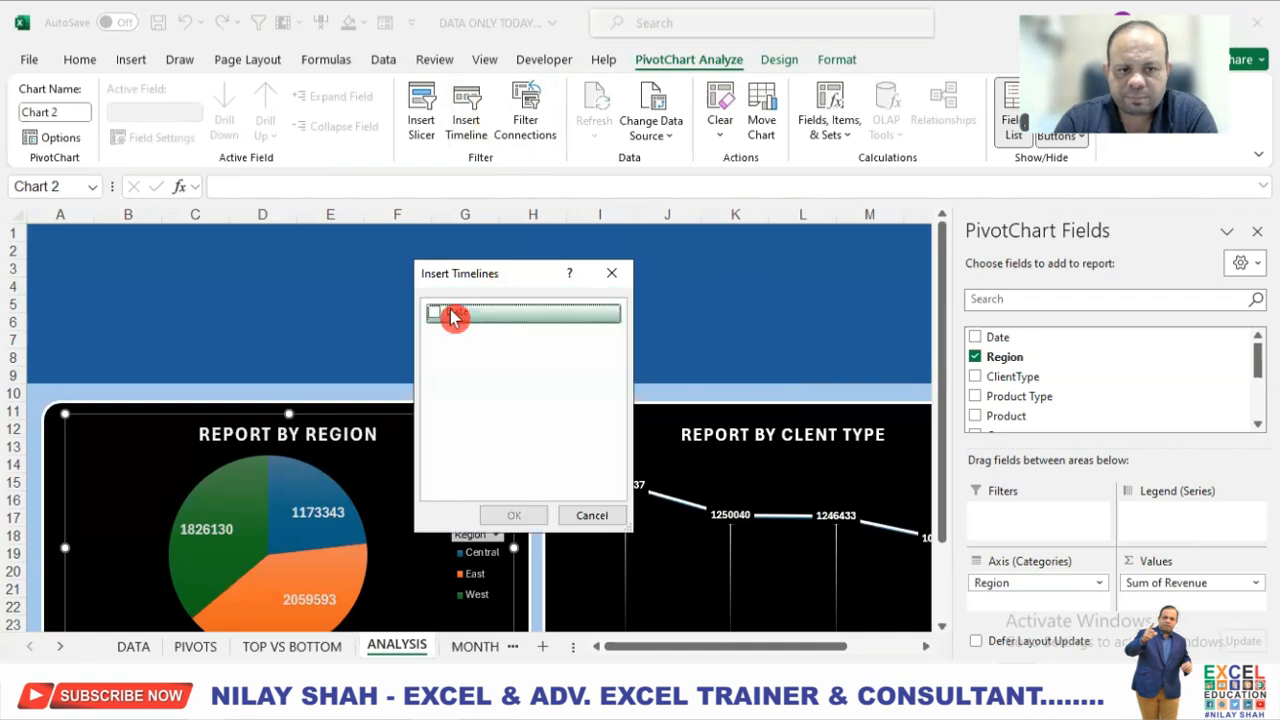
left_click(443, 316)
left_click(512, 515)
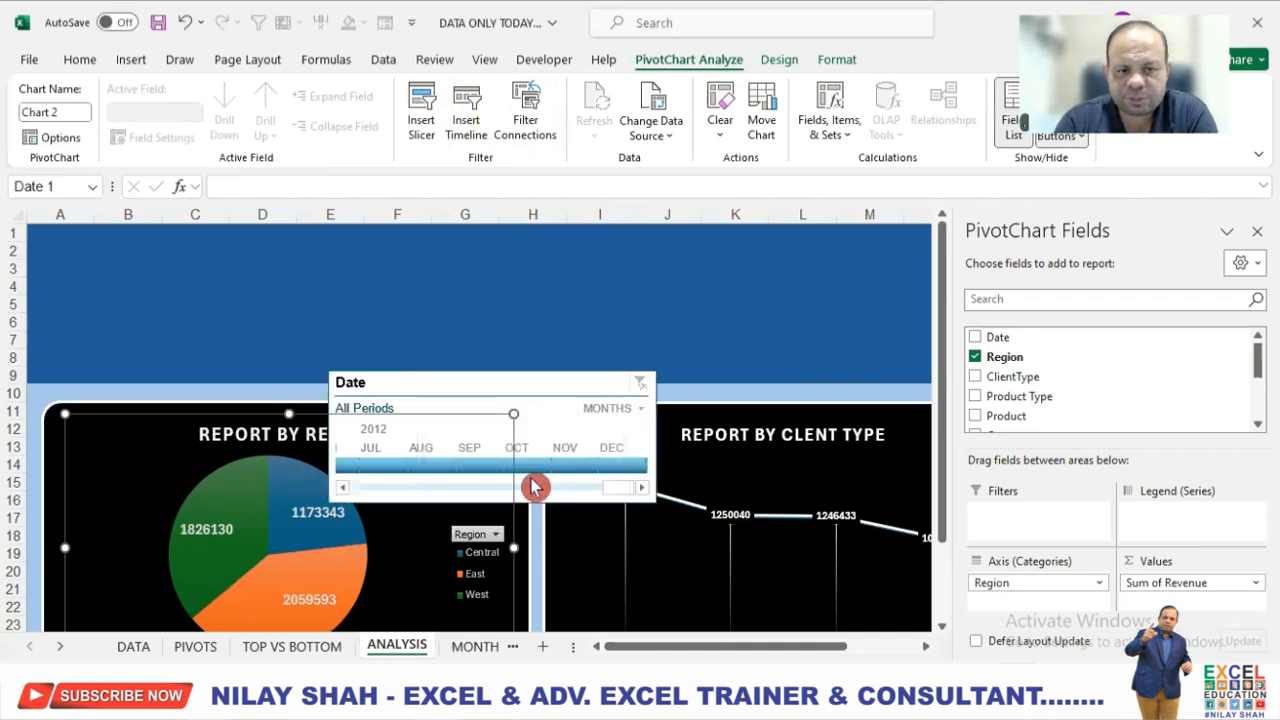
left_click_drag(556, 380, 282, 249)
Apply the dark blue style to the Date timeline and set its time level to YEARS.
left_click(686, 141)
left_click(246, 218)
left_click(345, 281)
left_click(358, 301)
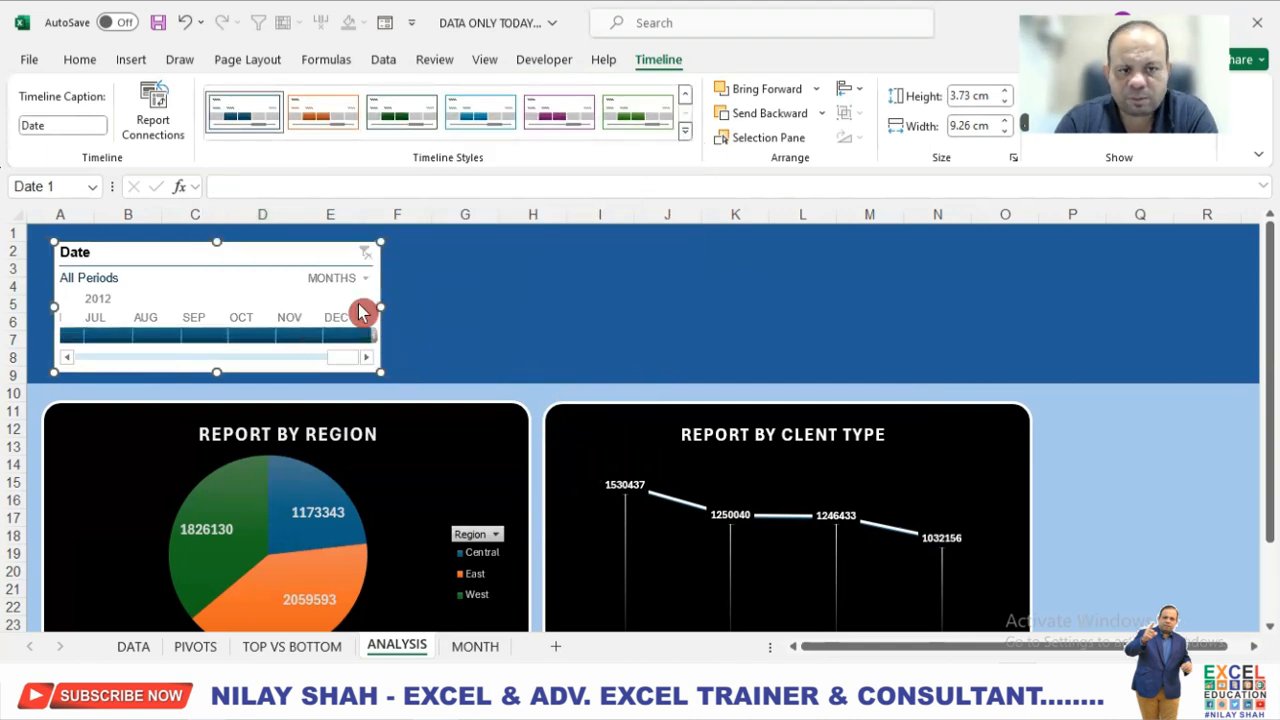
Insert slicers for Cate and Type from the region chart.
left_click(443, 450)
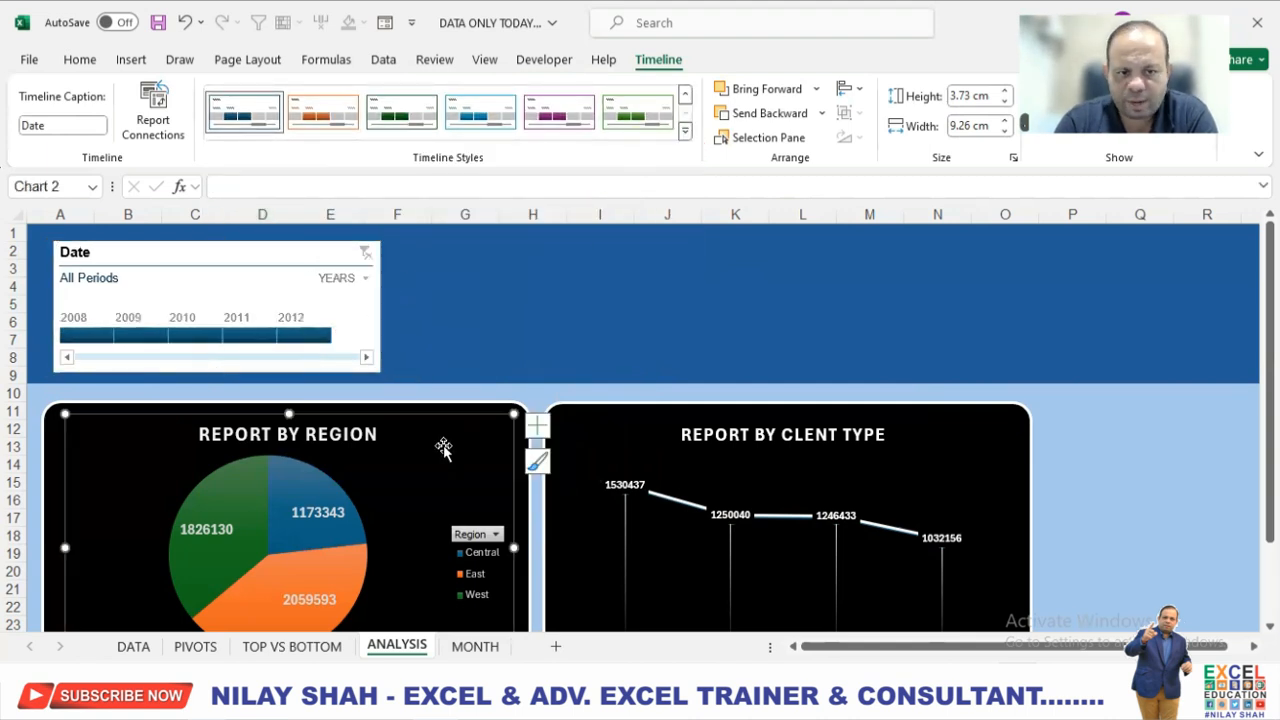
left_click(690, 60)
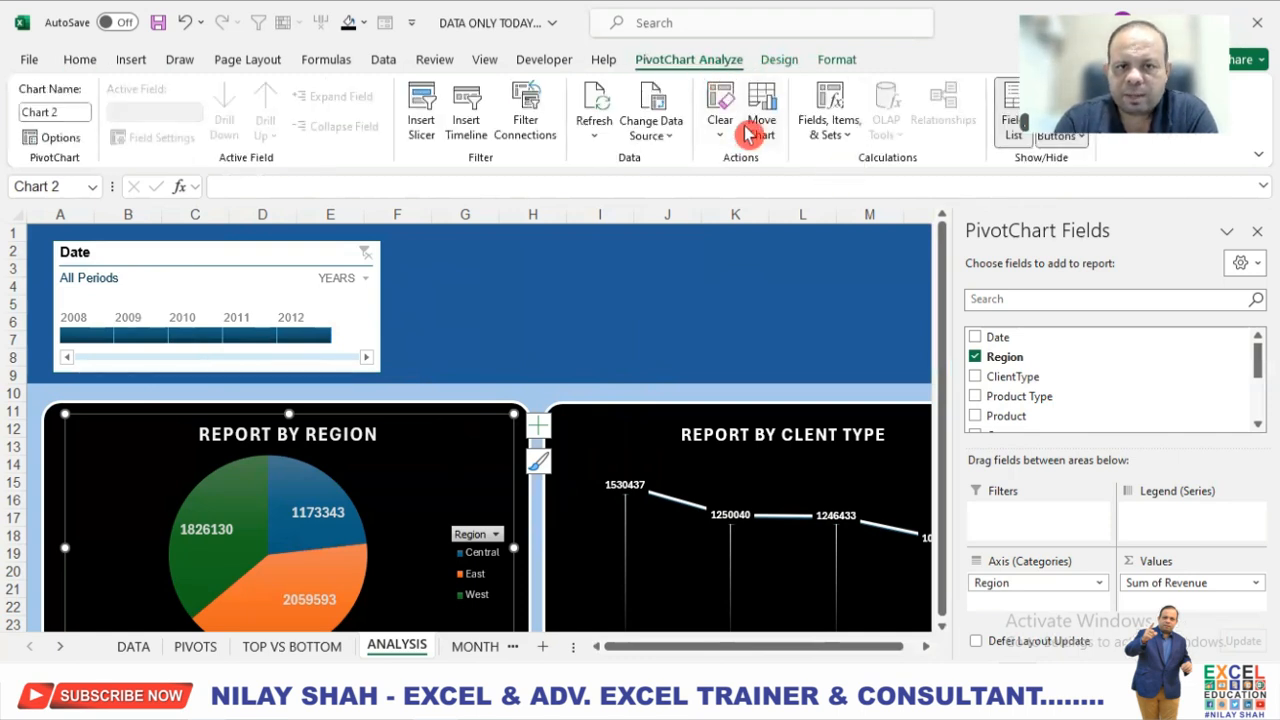
left_click(424, 115)
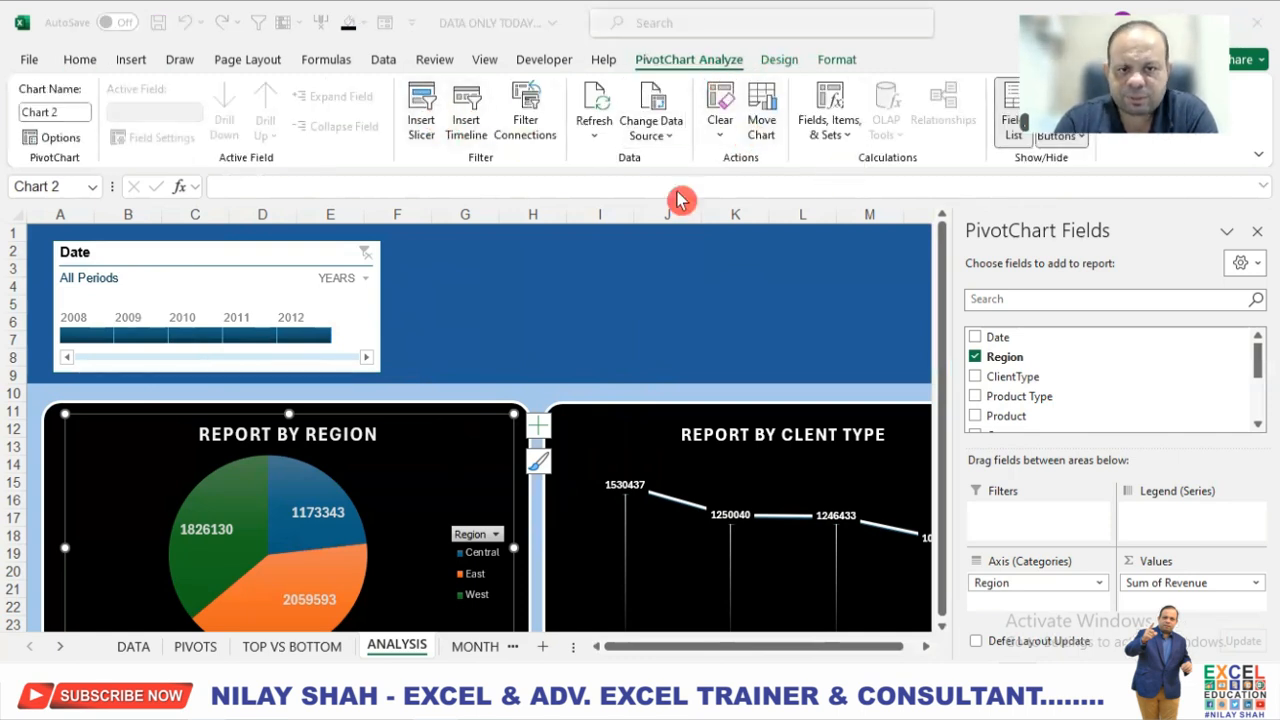
left_click(437, 341)
left_click(441, 361)
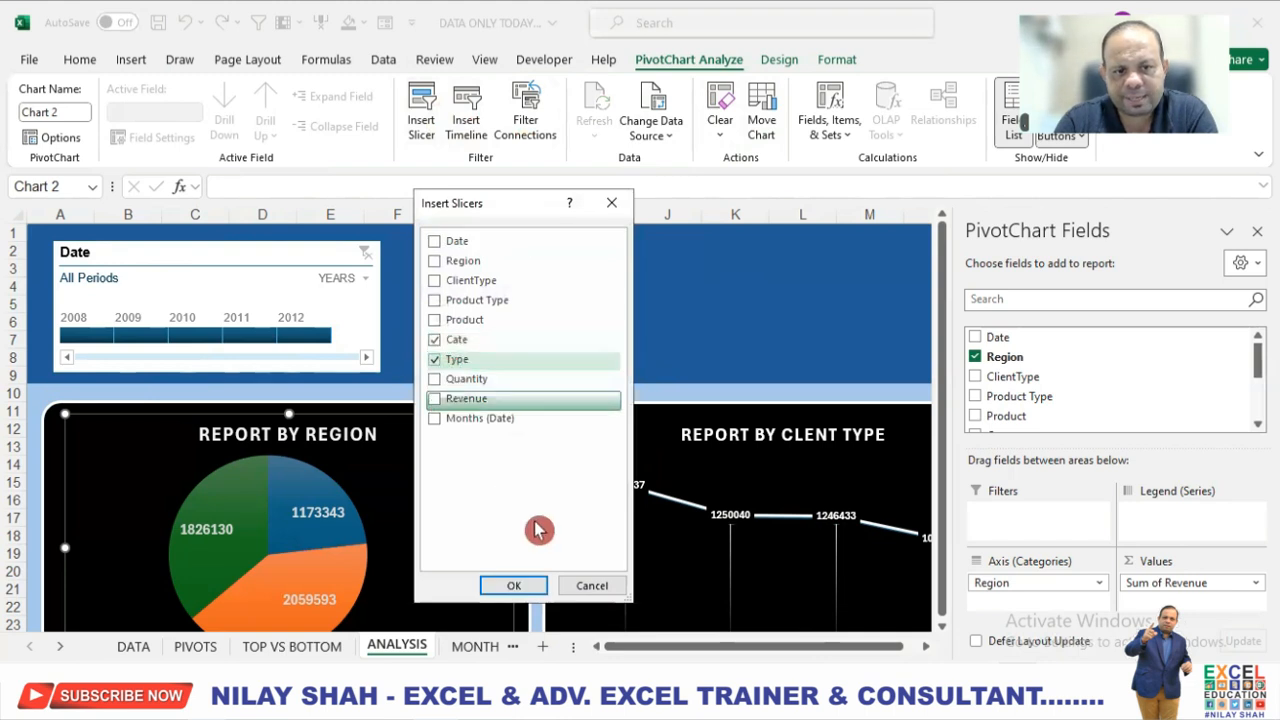
left_click(541, 588)
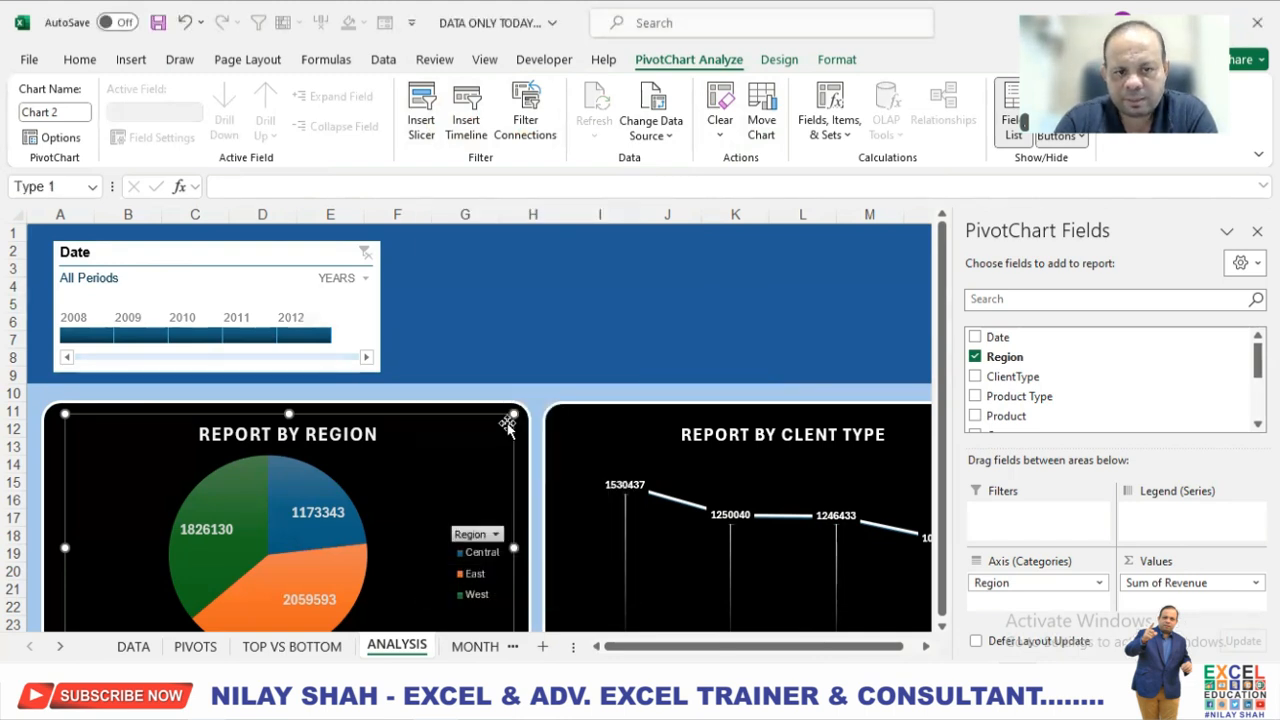
Move the Cate slicer into the header band beside the timeline and apply the dark blue slicer style.
left_click_drag(438, 296, 451, 255)
left_click(588, 130)
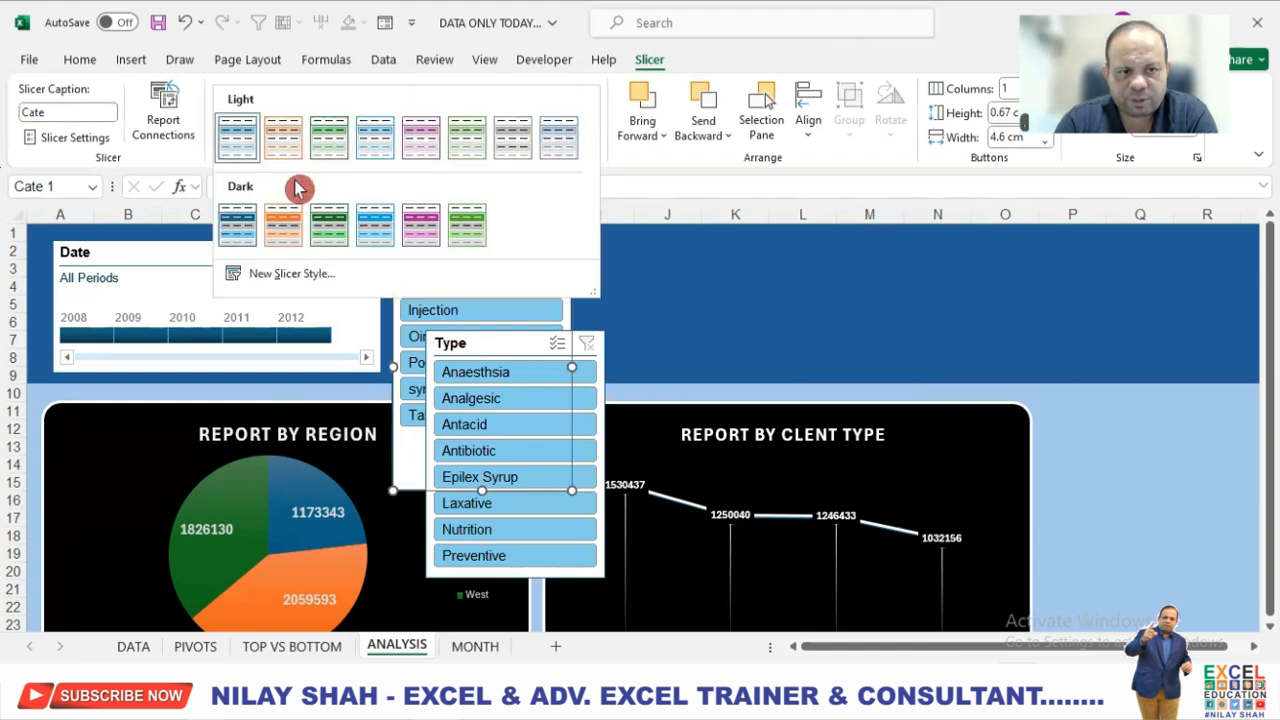
left_click(234, 219)
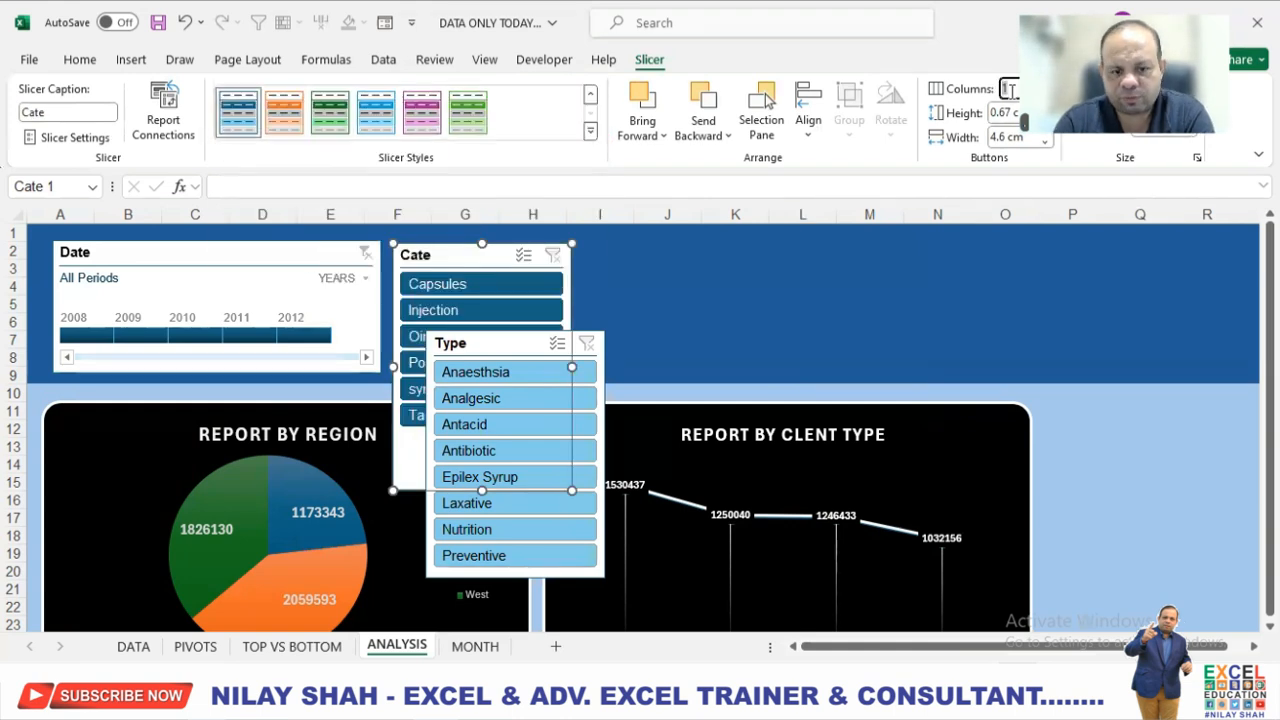
Shorten the Cate slicer to the header band's height, widen it and arrange its buttons in 2 columns.
key("Return")
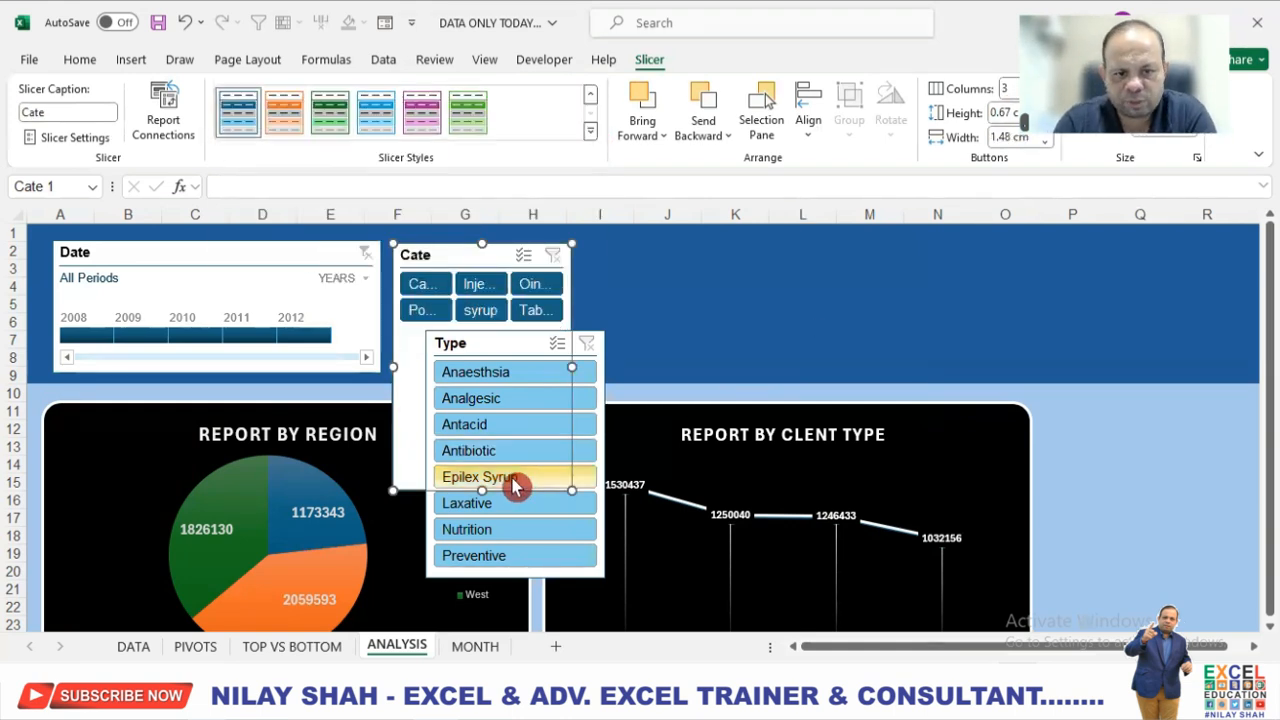
left_click_drag(470, 410, 466, 373)
left_click_drag(618, 310, 625, 310)
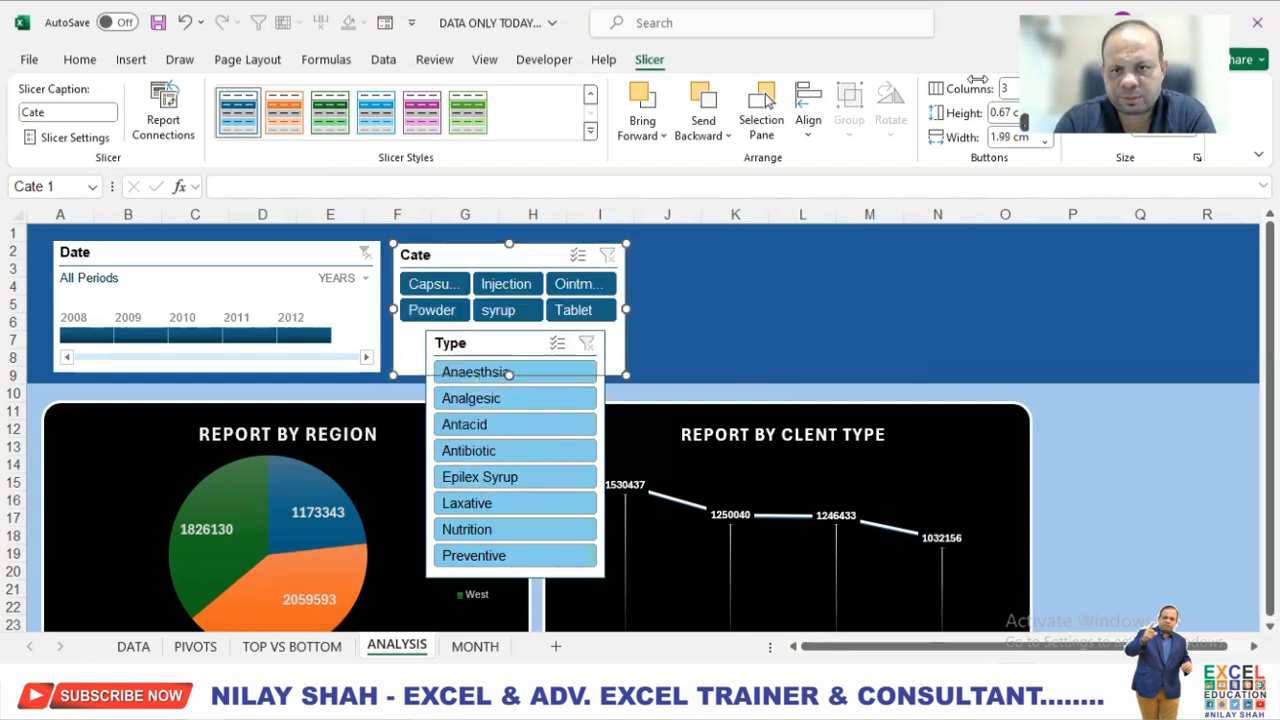
key("Return")
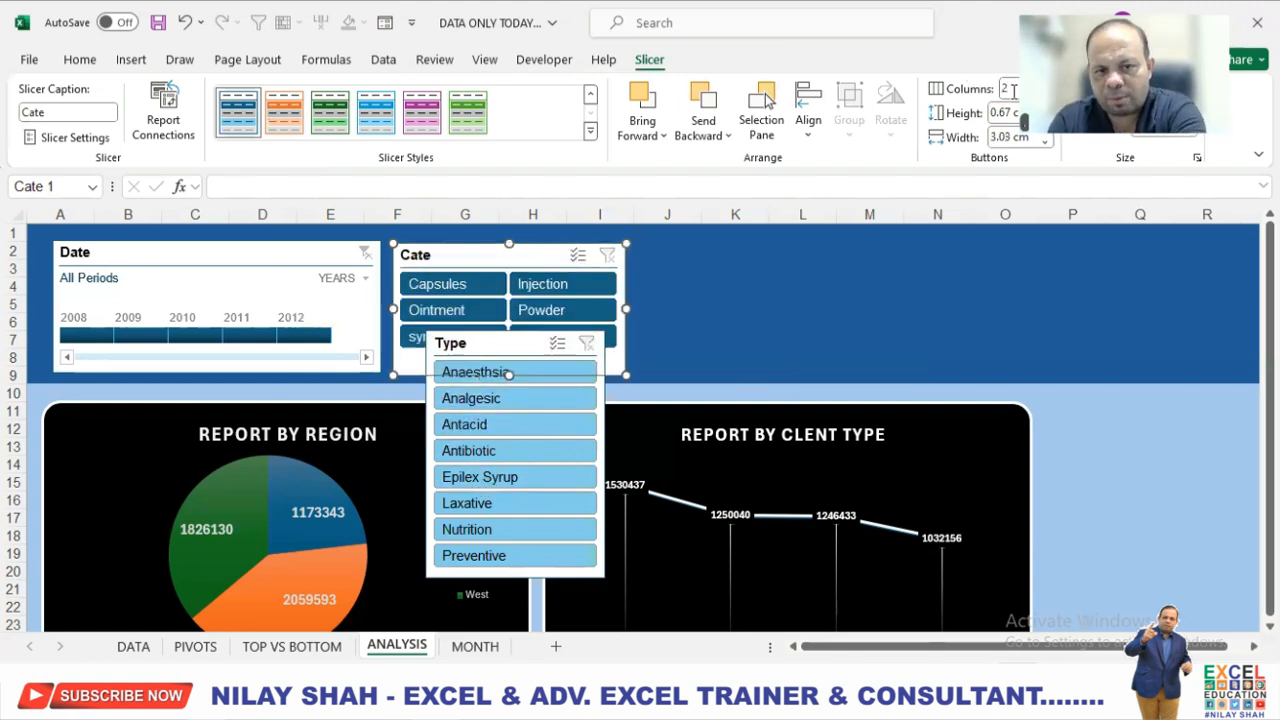
Move the Type slicer into the header band beside the Cate slicer, arrange its buttons in 3 columns and widen it.
left_click_drag(507, 348, 713, 253)
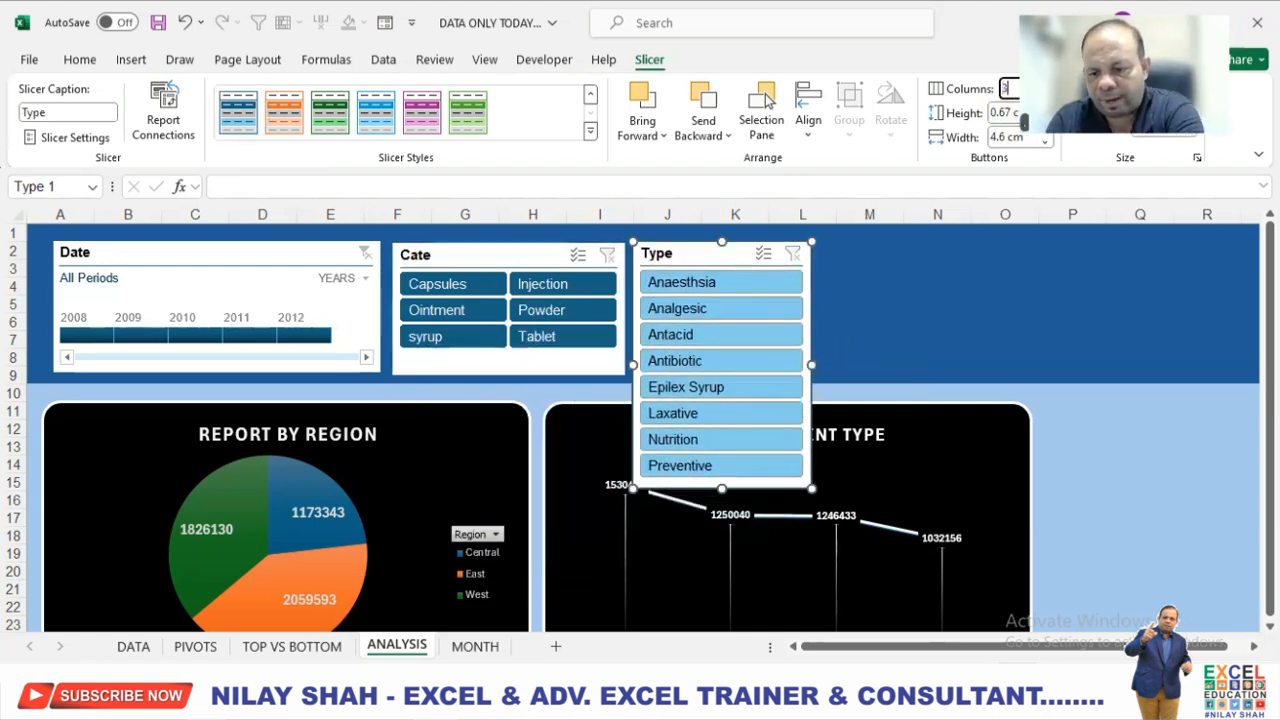
key("Return")
left_click_drag(812, 366, 972, 365)
Apply the dark blue slicer style to the Type slicer and shorten it to the header band's height.
left_click(238, 112)
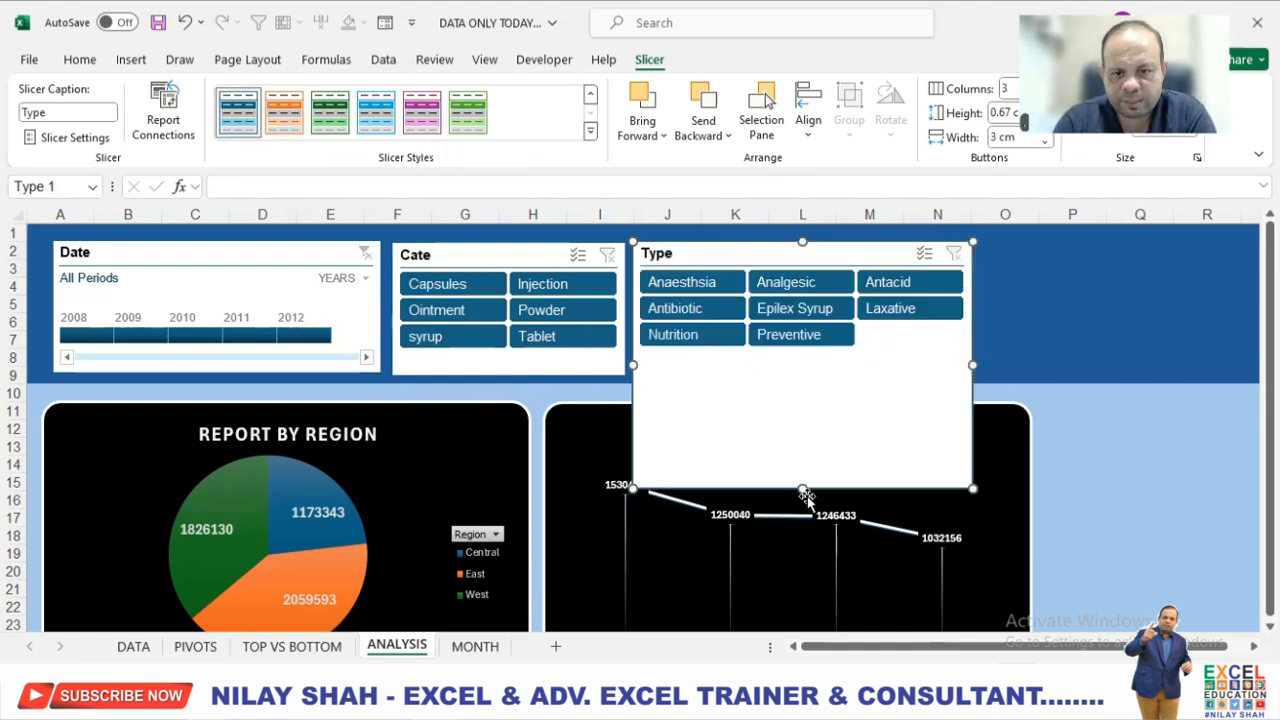
left_click_drag(802, 487, 807, 372)
left_click(1006, 352)
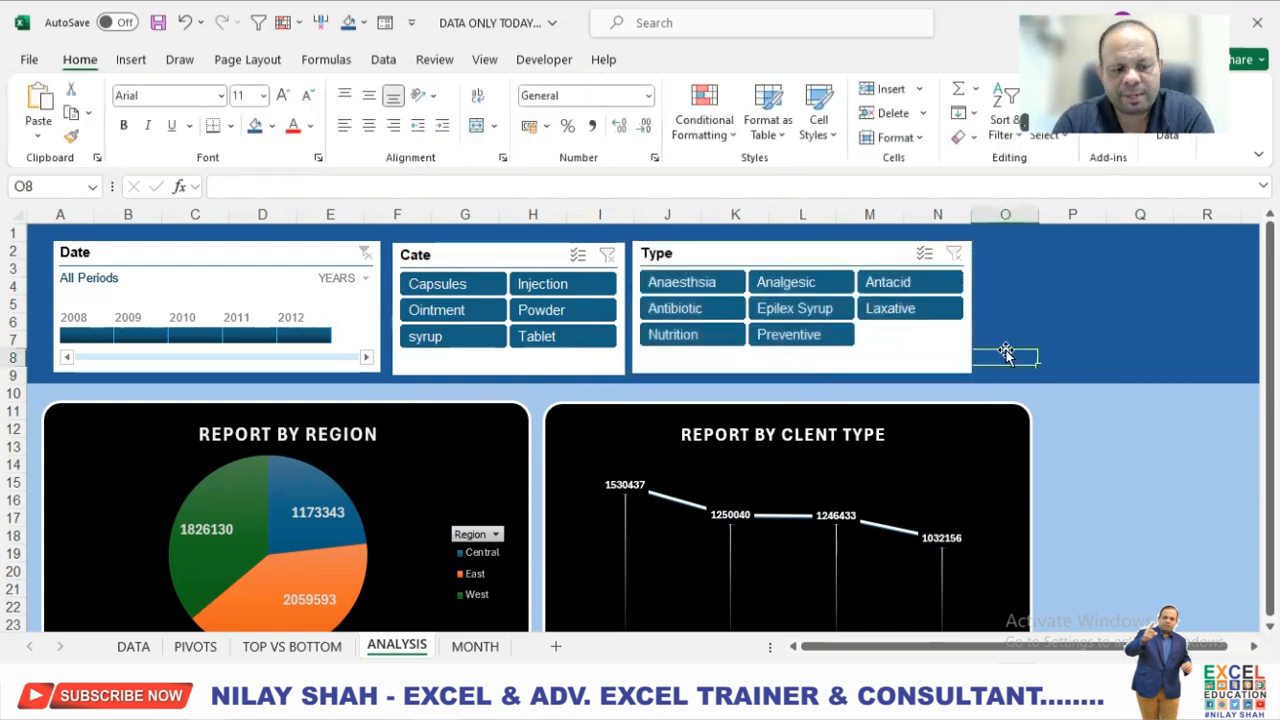
Align the Date timeline and the Cate and Type slicers along their top edges.
left_click(263, 257)
left_click(562, 258, "ctrl")
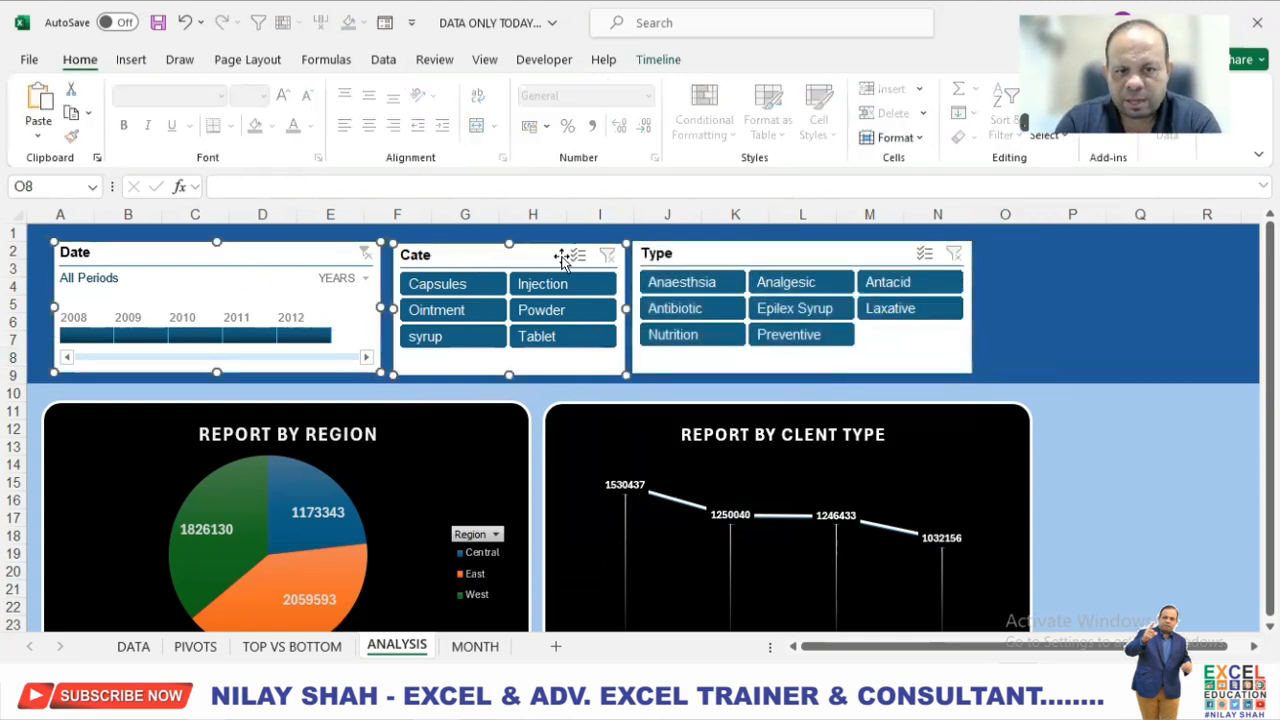
left_click(678, 254, "ctrl")
left_click(698, 62)
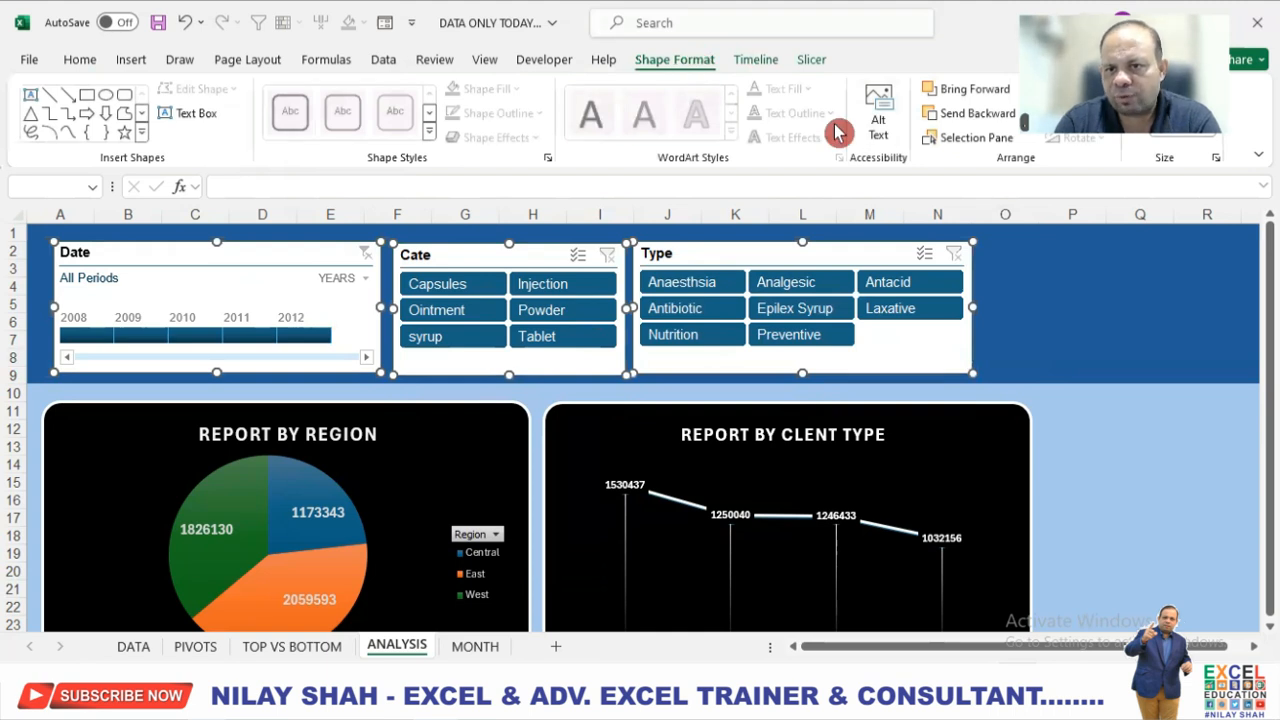
left_click(1080, 92)
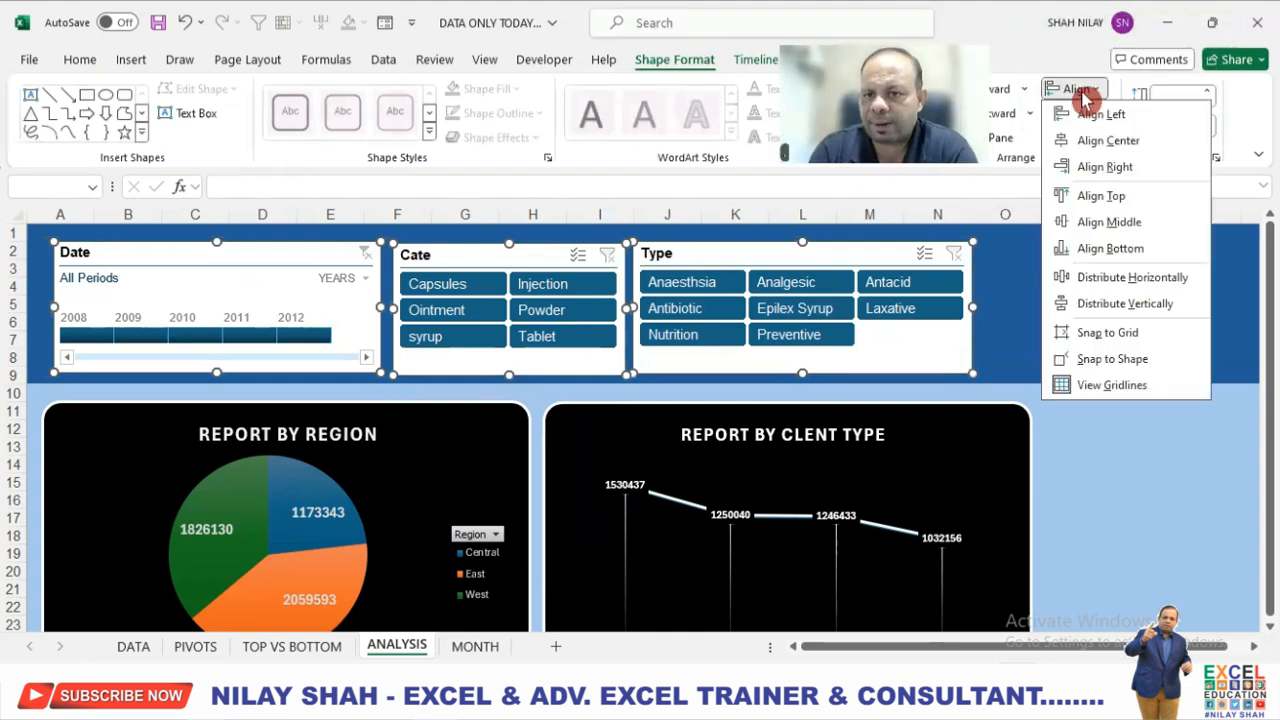
left_click(1118, 197)
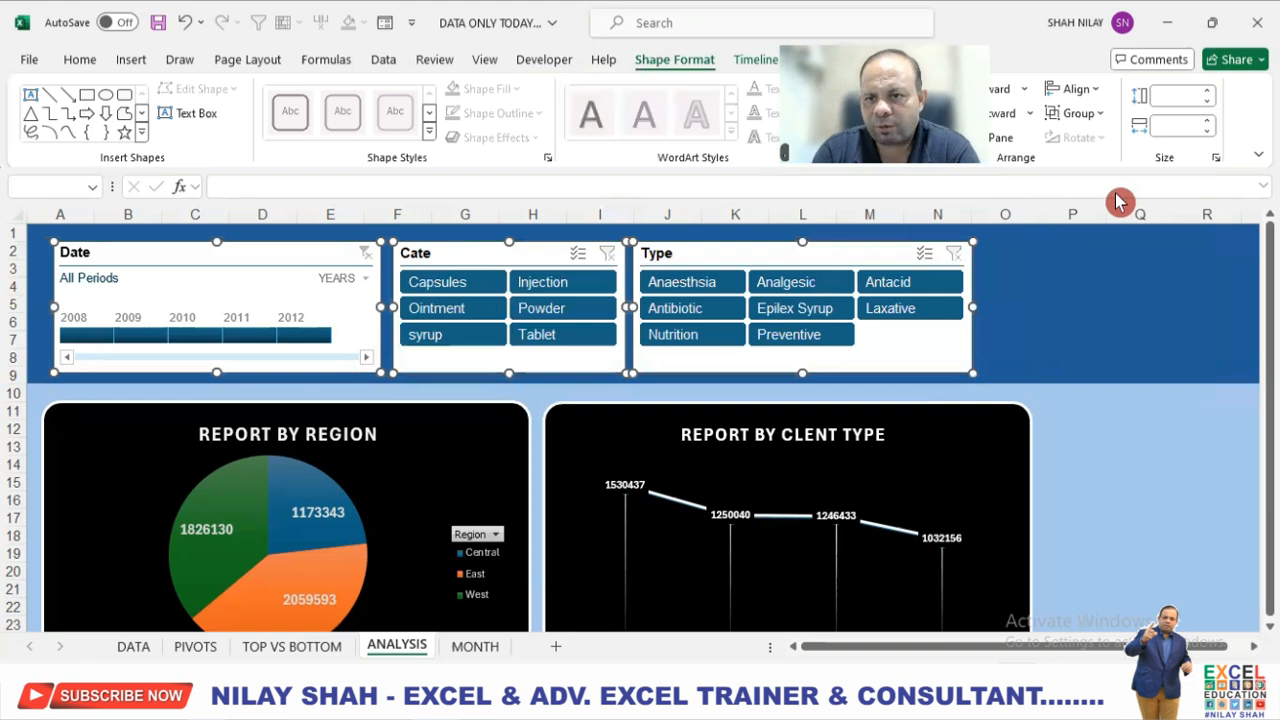
left_click(1032, 285)
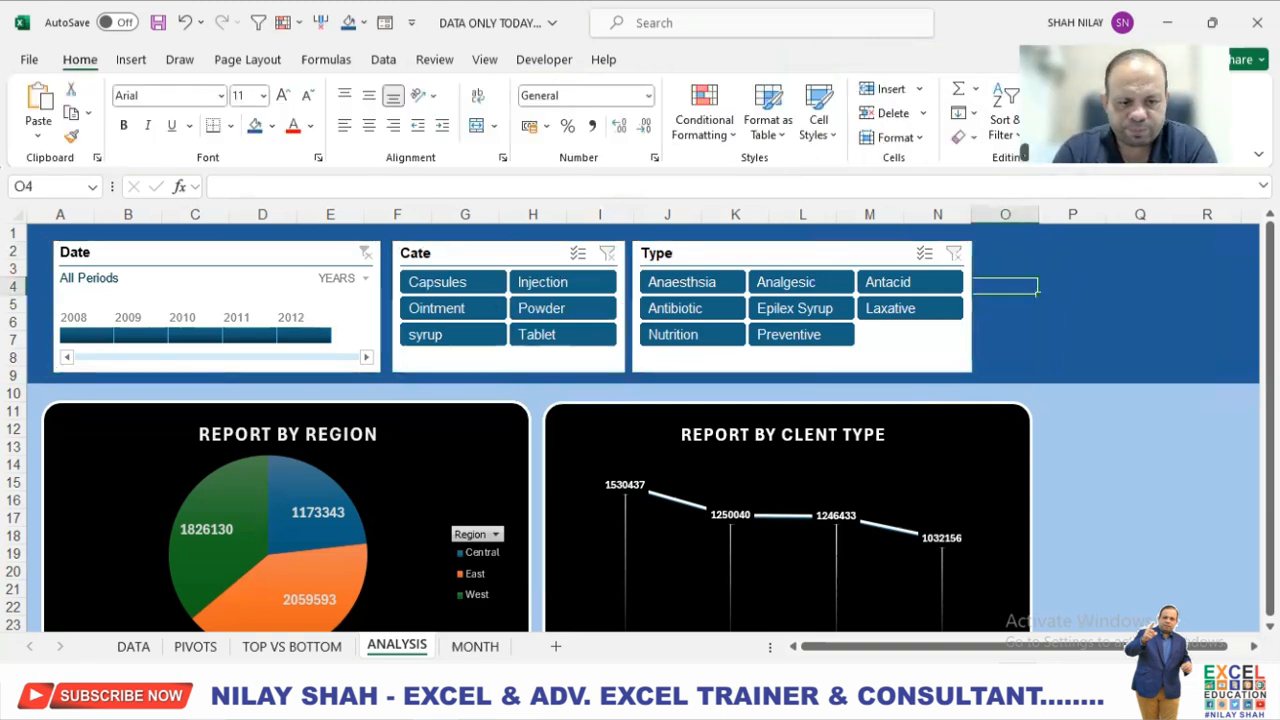
Insert a Clustered Column PivotChart from the MONTH pivot table on the PIVOTS sheet.
left_click(478, 648)
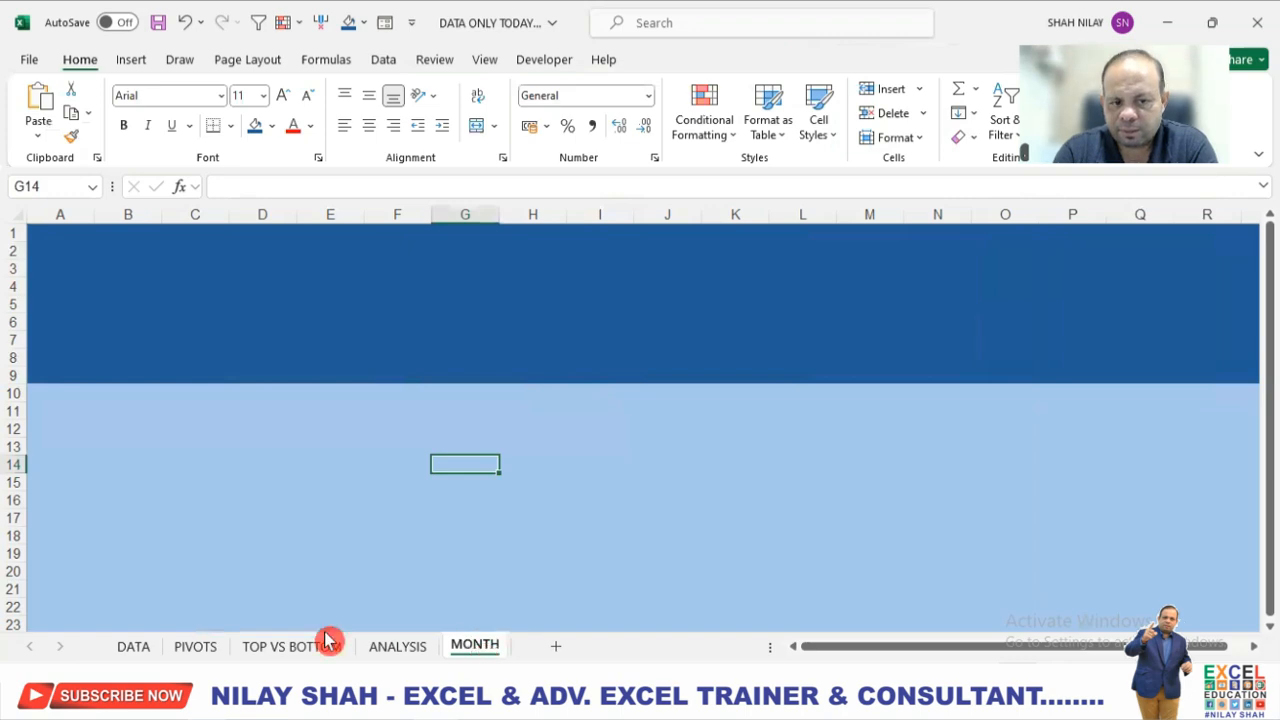
left_click(197, 647)
left_click(561, 341)
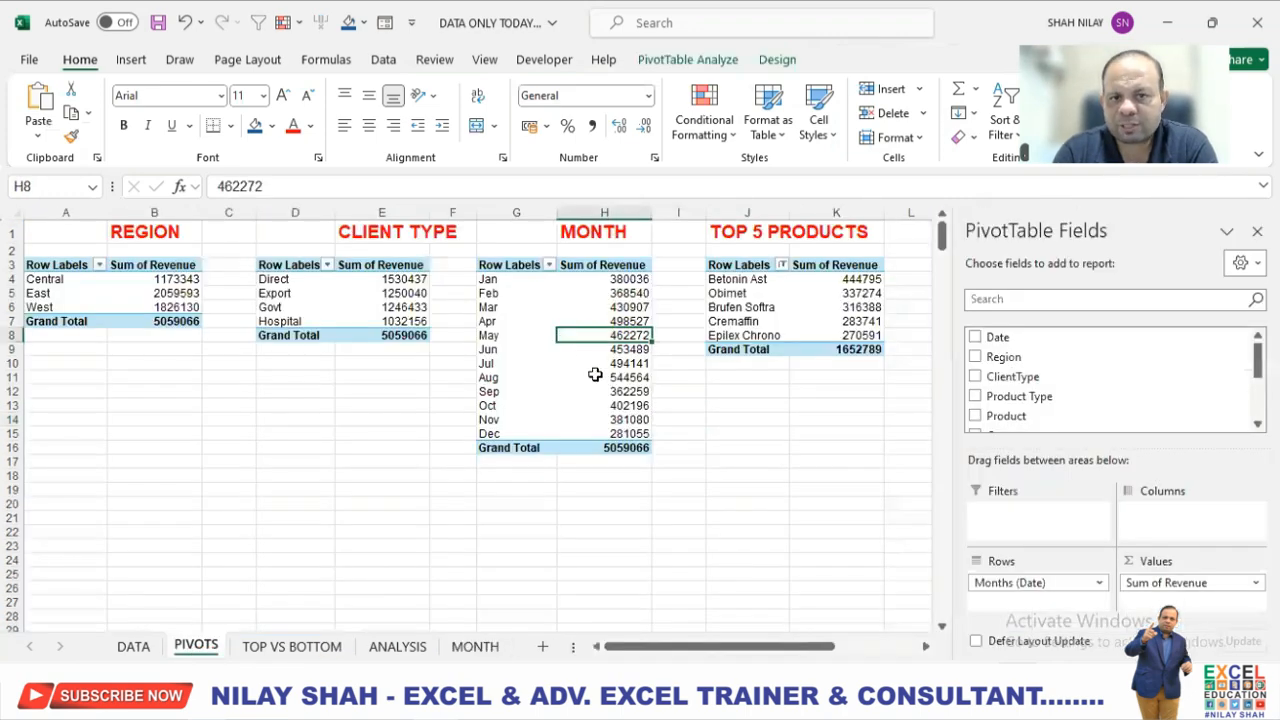
left_click(692, 60)
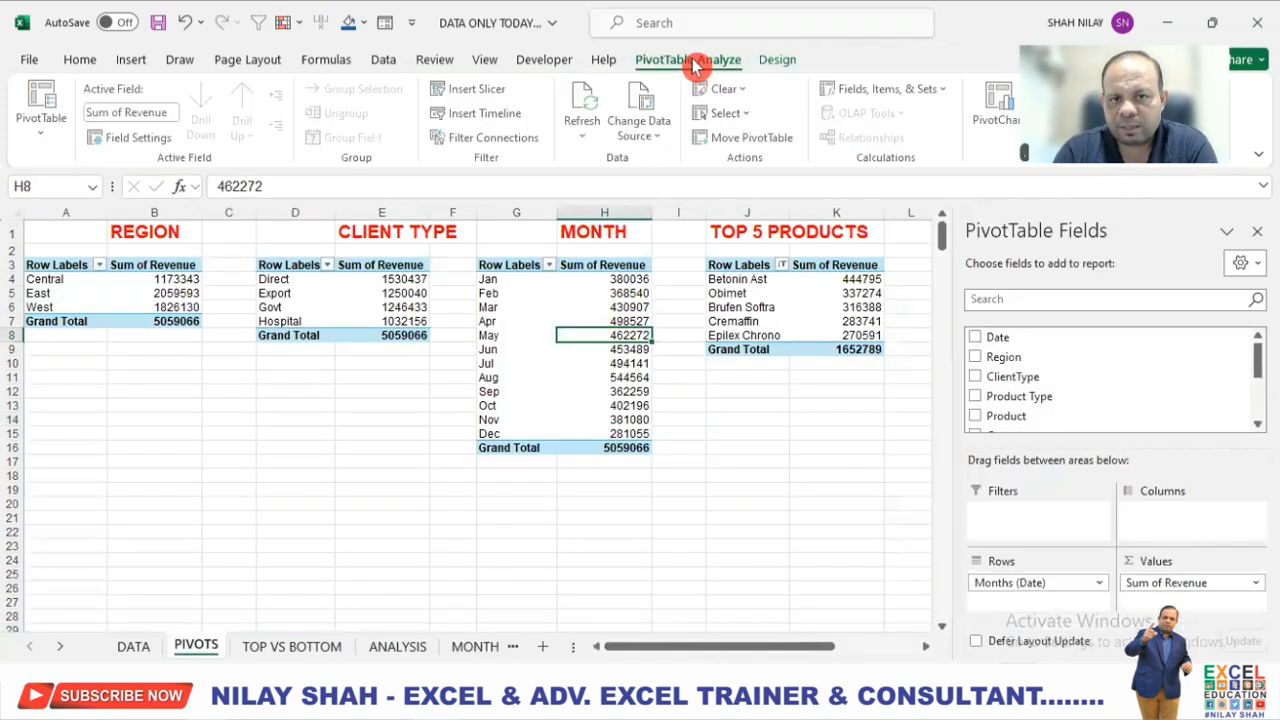
left_click(997, 105)
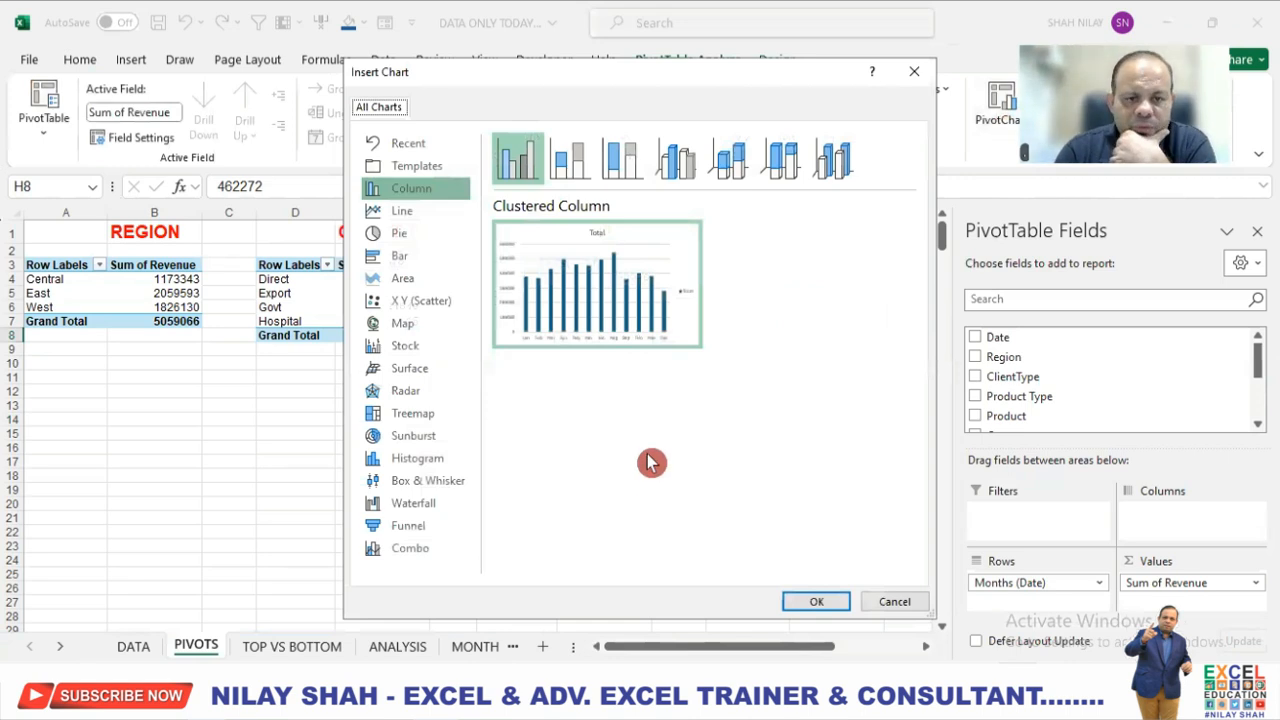
left_click(427, 259)
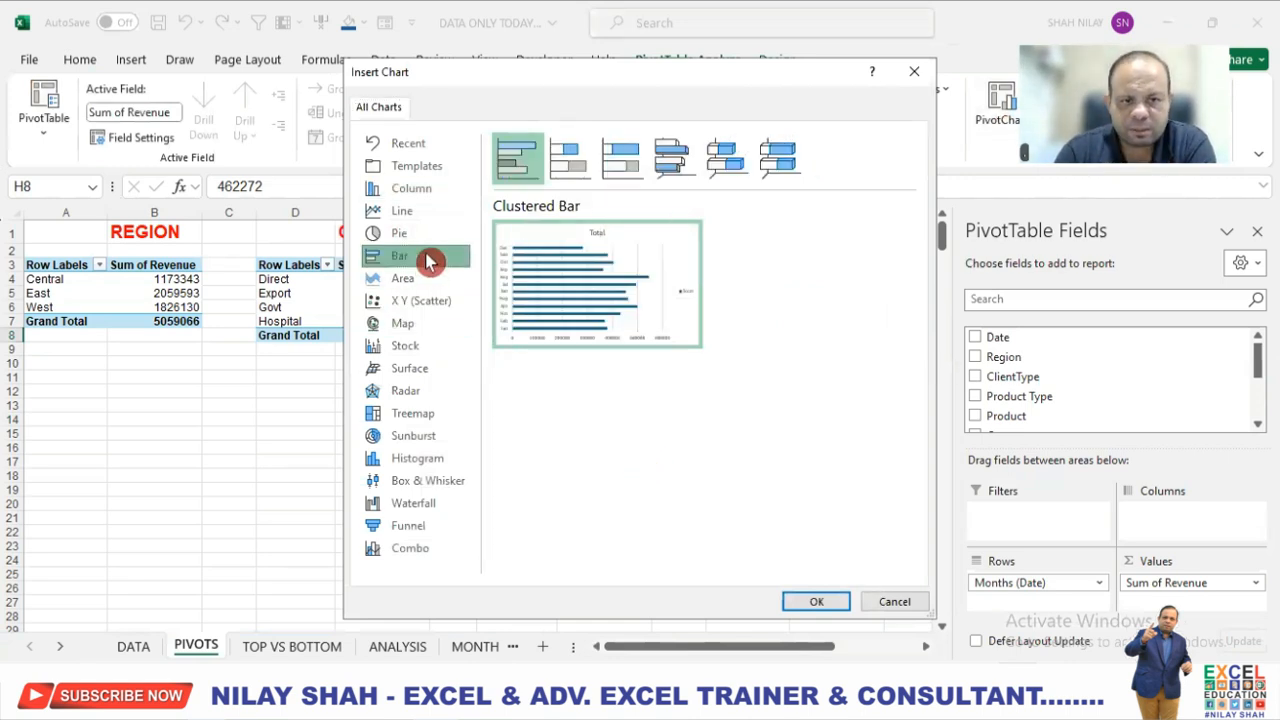
left_click(428, 234)
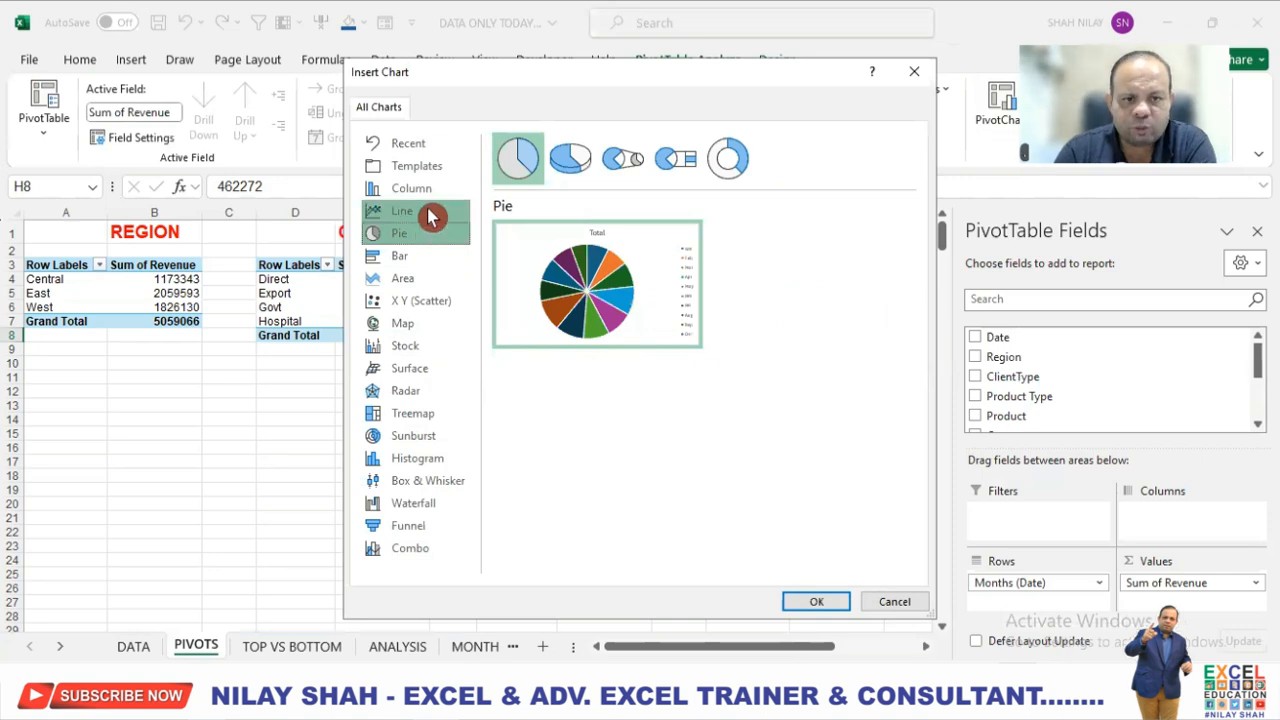
left_click(430, 214)
left_click(432, 191)
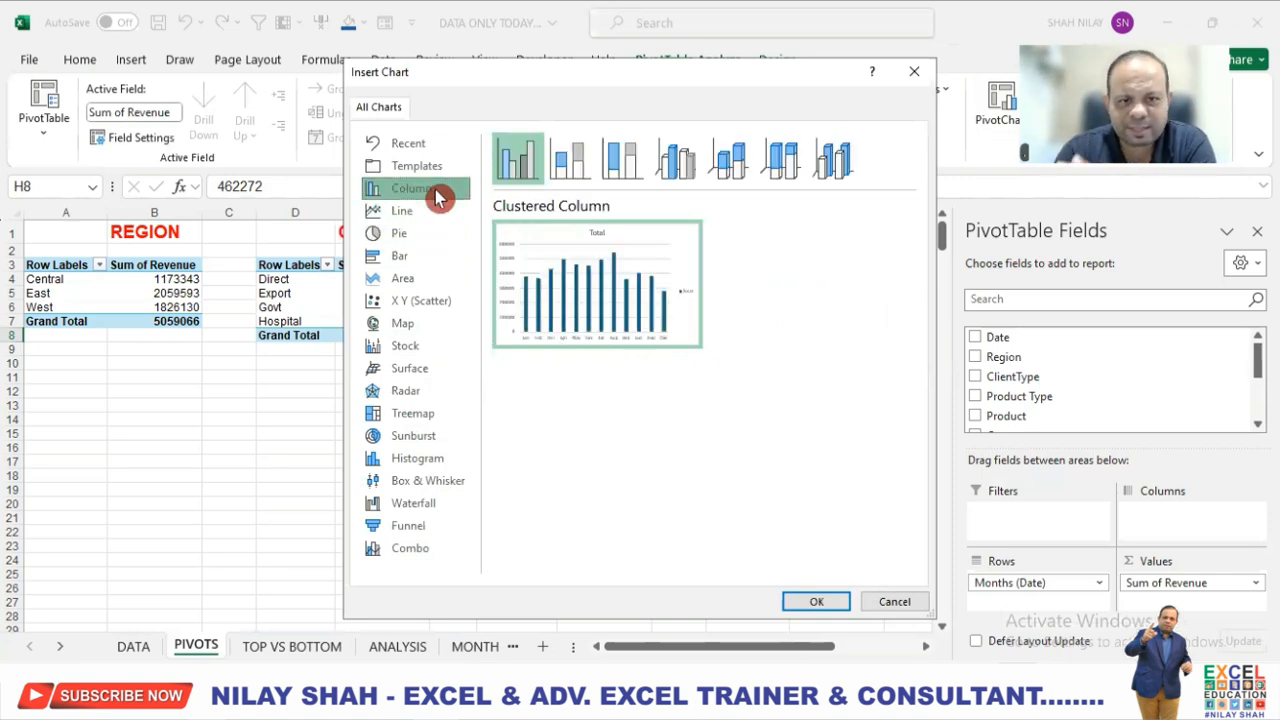
left_click(824, 600)
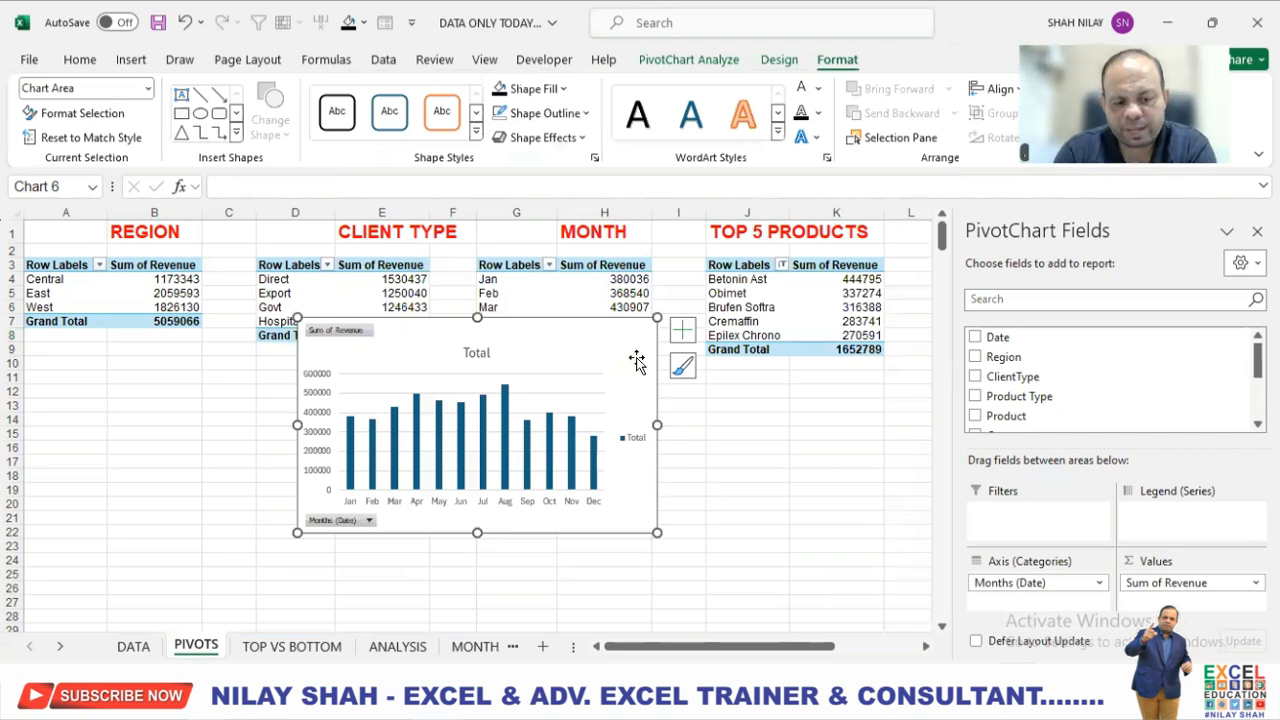
Cut the month column chart from PIVOTS, paste it into the MONTH sheet and place it just below the header band.
key("Delete")
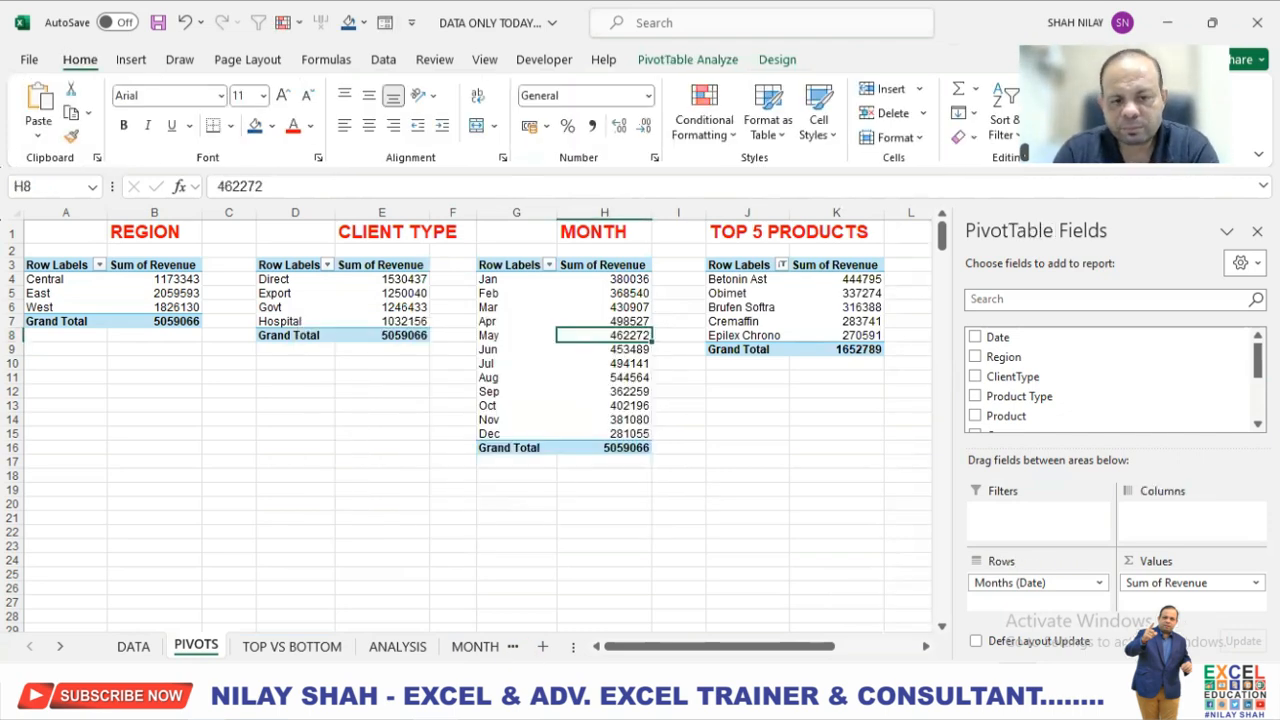
left_click(474, 646)
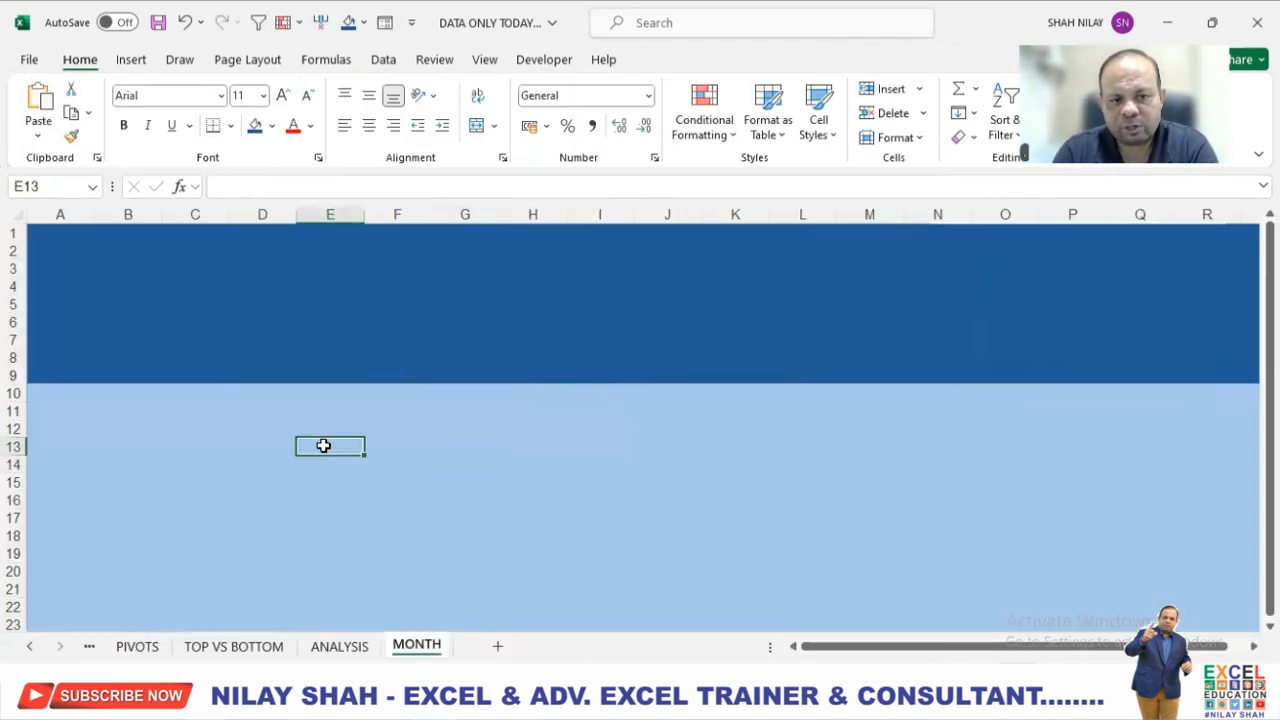
key("ctrl+v")
left_click_drag(660, 474, 401, 416)
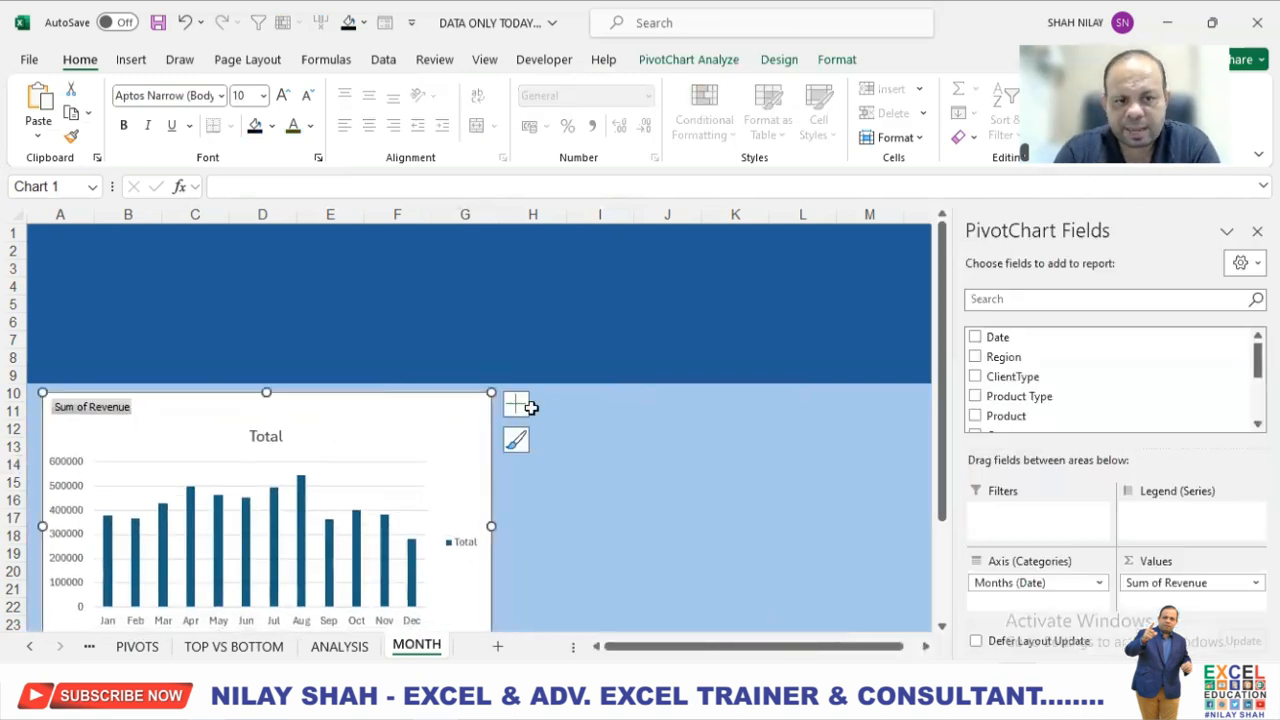
Hide all field buttons on the month column chart.
scroll(397, 483, "down", 1)
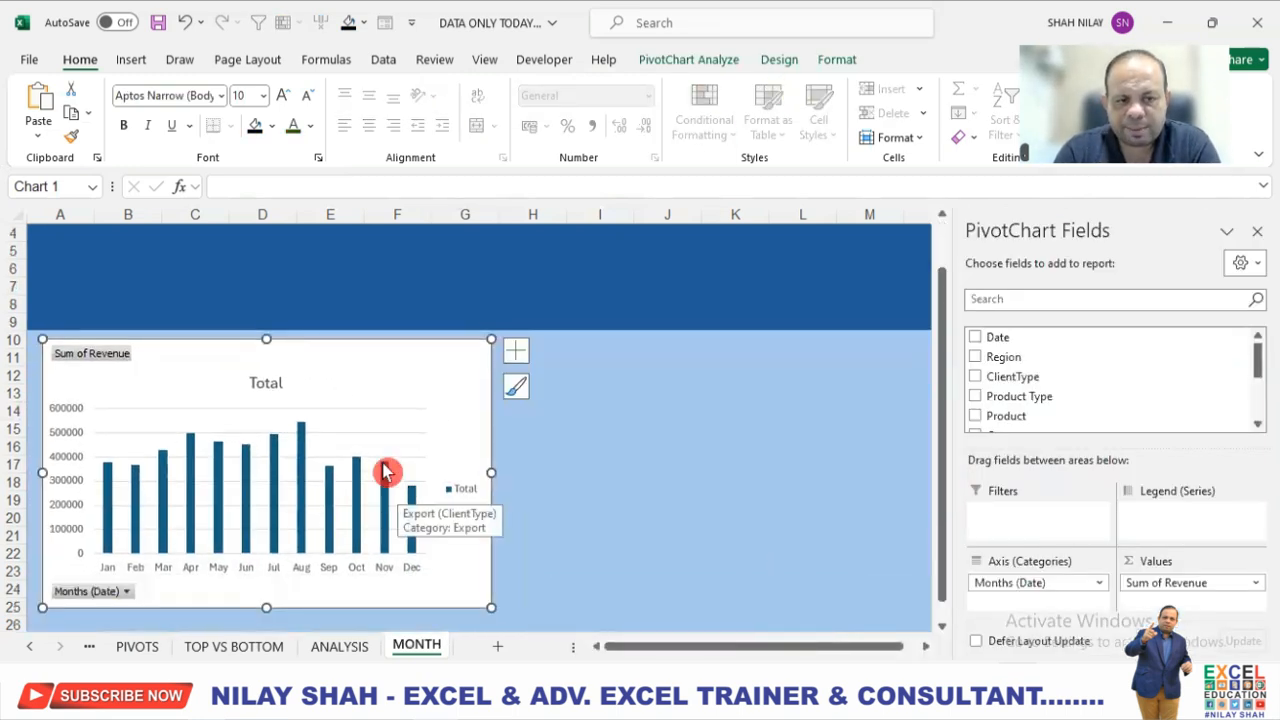
right_click(100, 356)
left_click(103, 580)
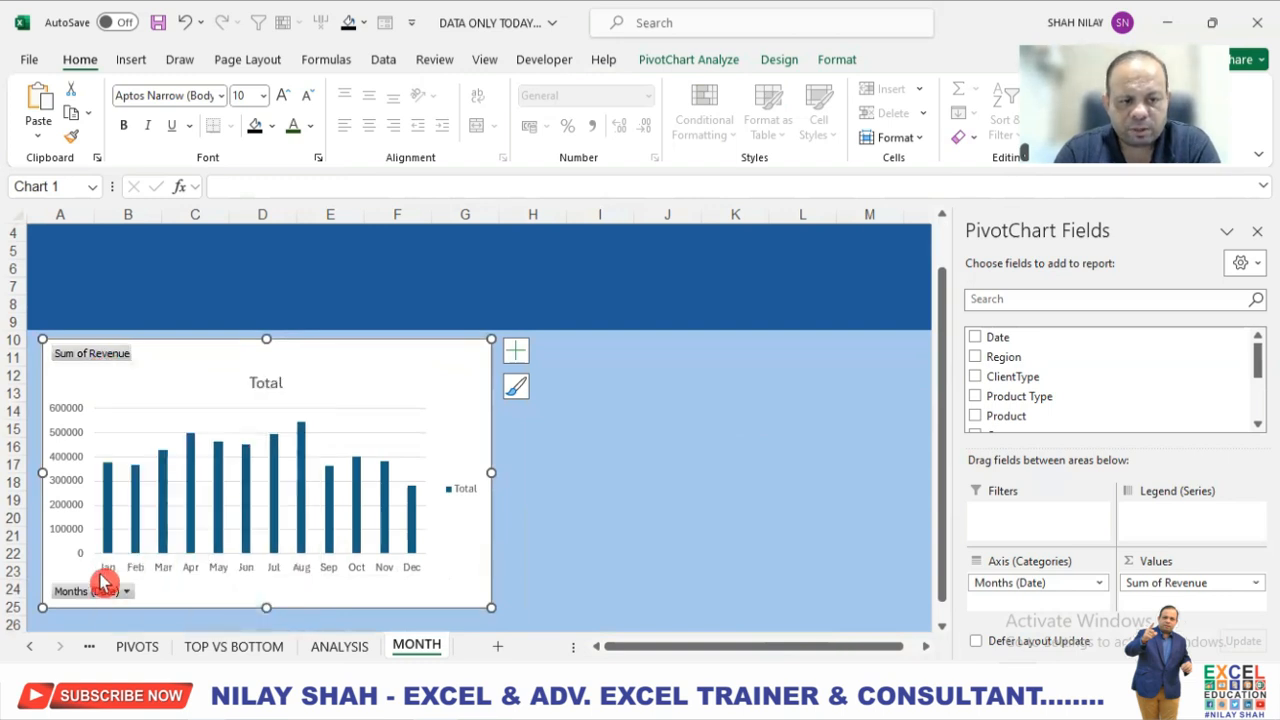
right_click(98, 588)
left_click(157, 518)
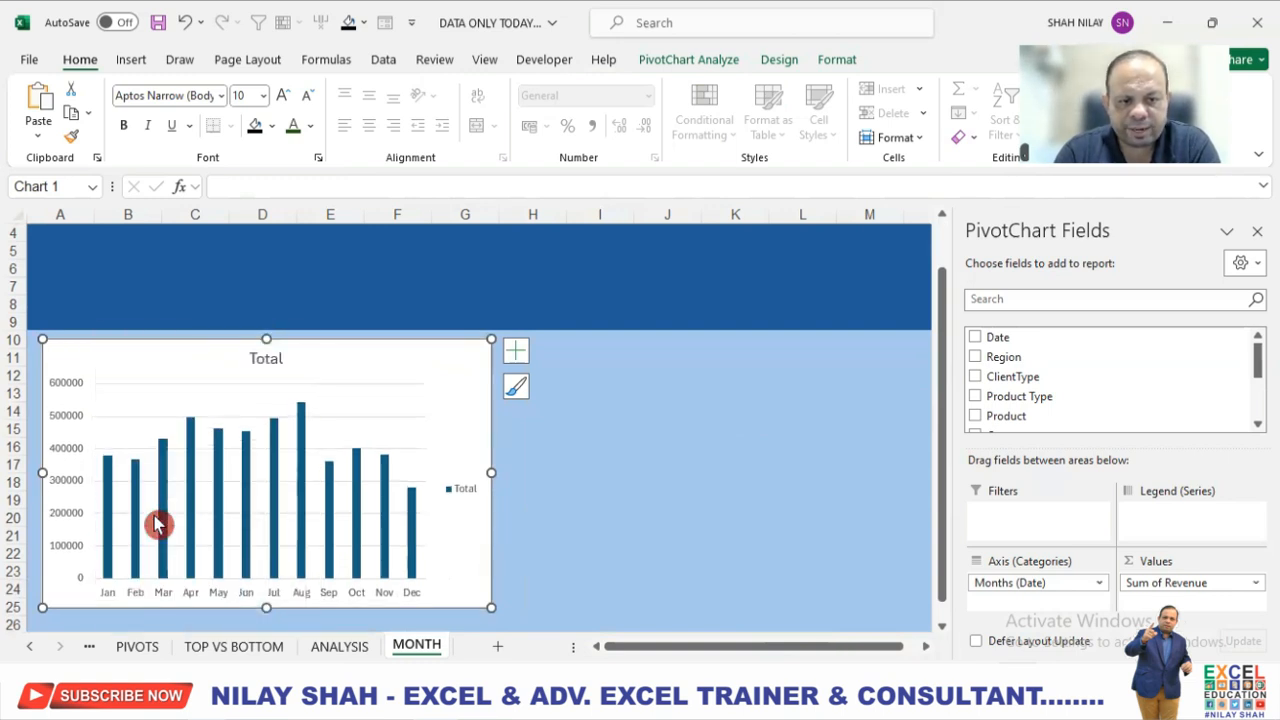
Remove the legend and gridlines from the month column chart.
left_click(516, 350)
left_click(561, 506)
left_click(566, 488)
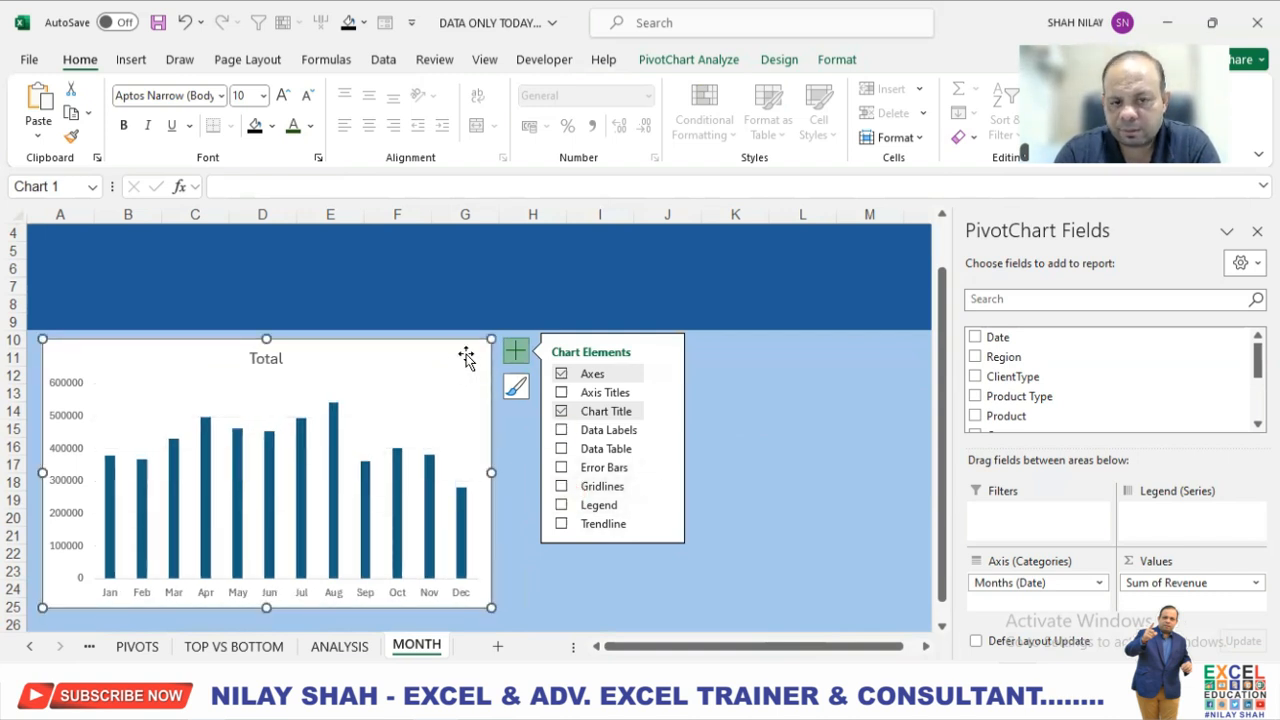
left_click(840, 537)
Widen the month chart to span columns A to M and shift it slightly away from the header band.
left_click(466, 378)
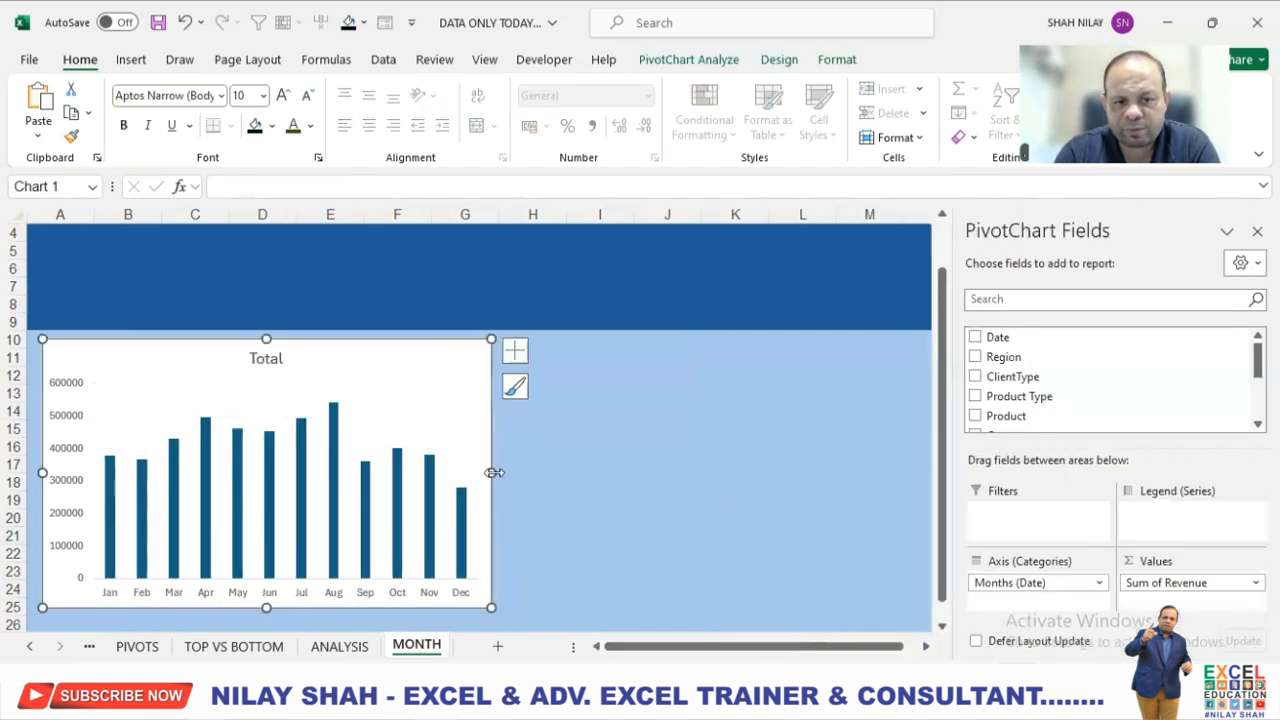
left_click_drag(492, 472, 887, 472)
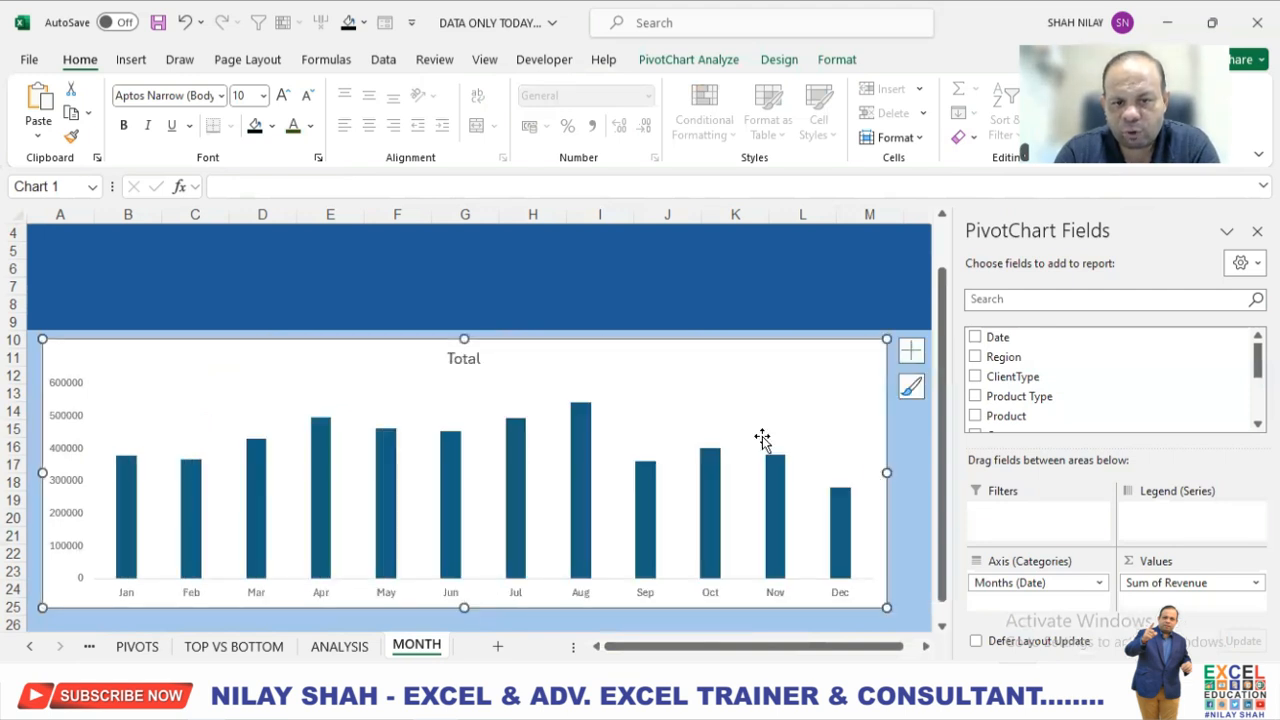
left_click_drag(745, 372, 755, 376)
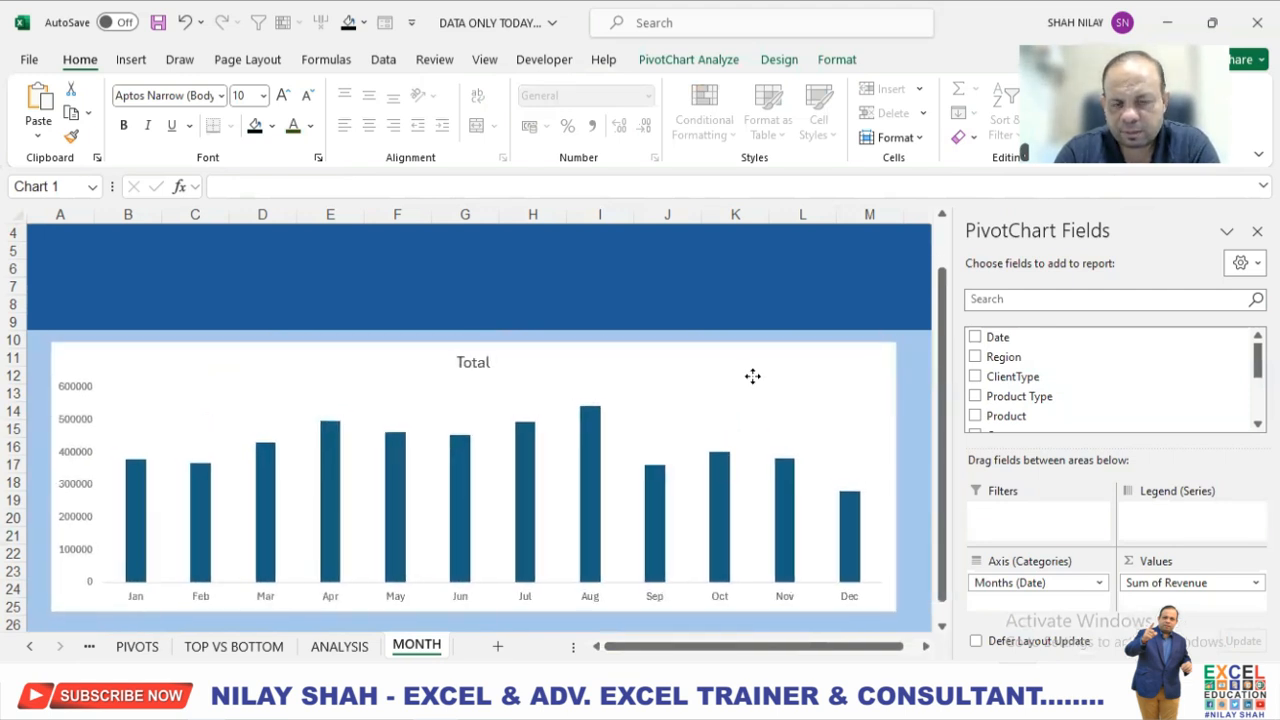
Change the month chart's title to REPORT BY MONTH.
left_click(470, 362)
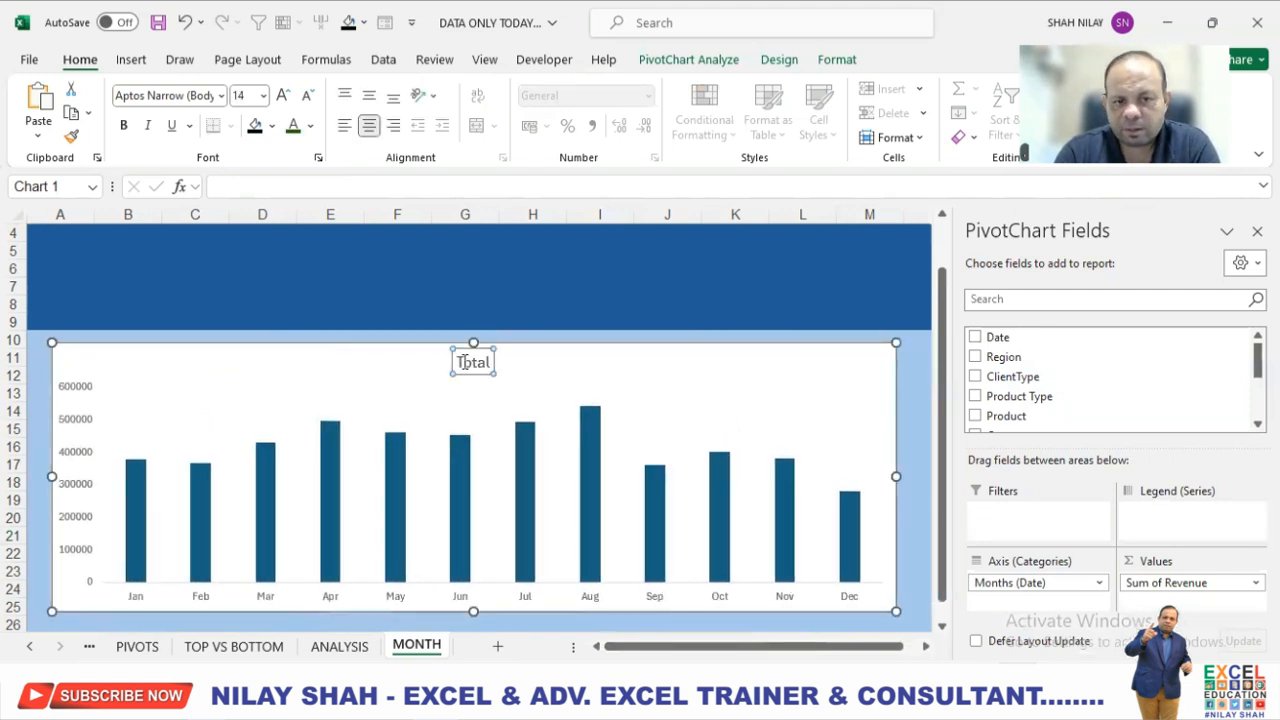
double_click(515, 360)
type("REPORT BY MONTH")
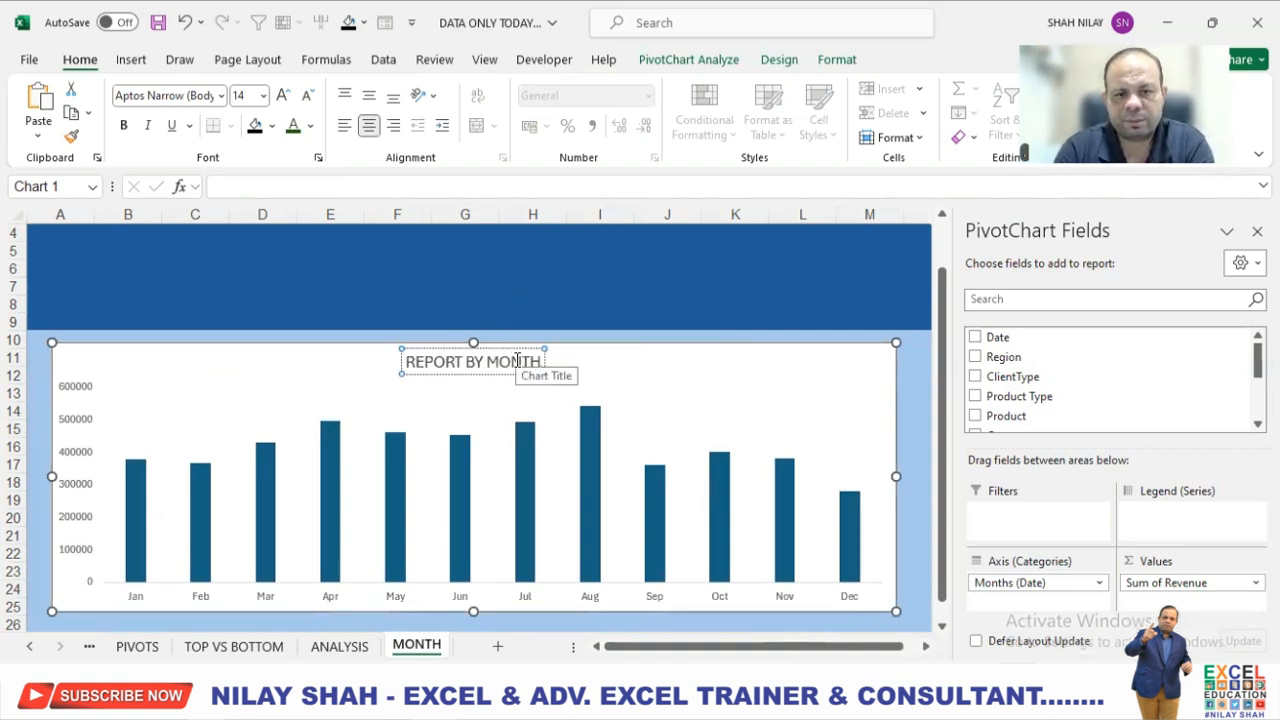
left_click(634, 357)
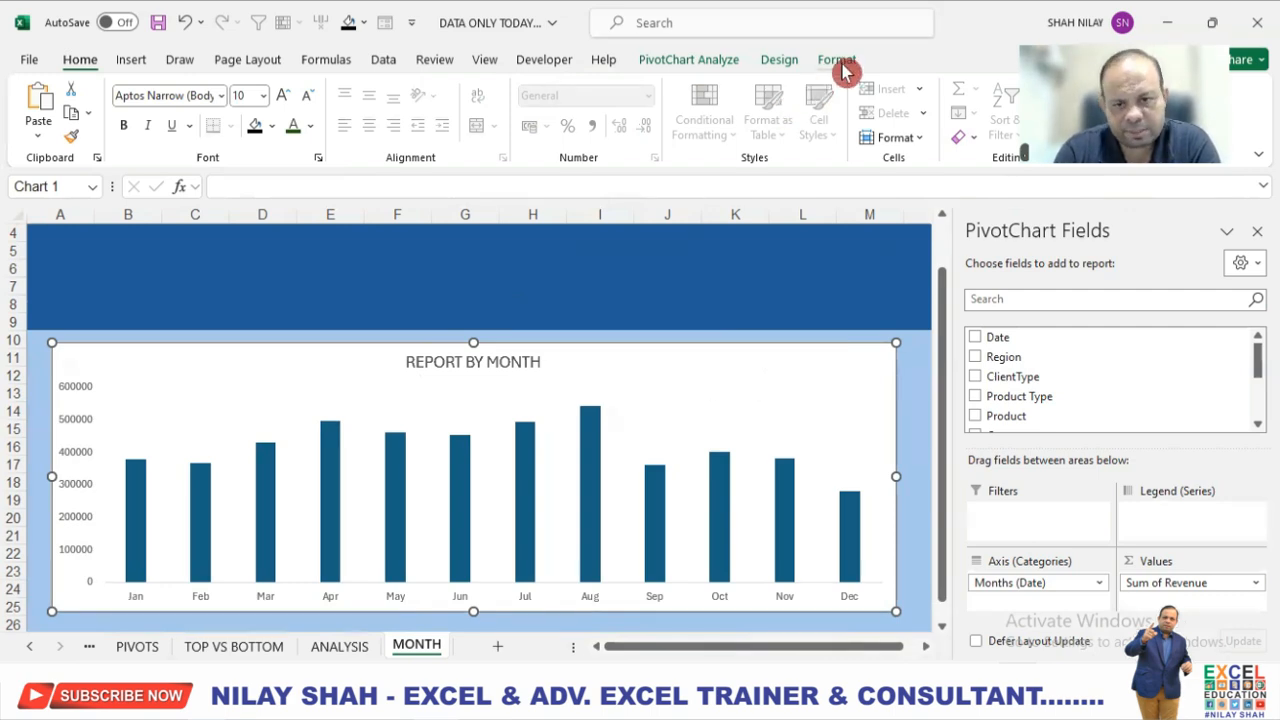
Open the shape fill colours for the REPORT BY MONTH chart area.
left_click(910, 372)
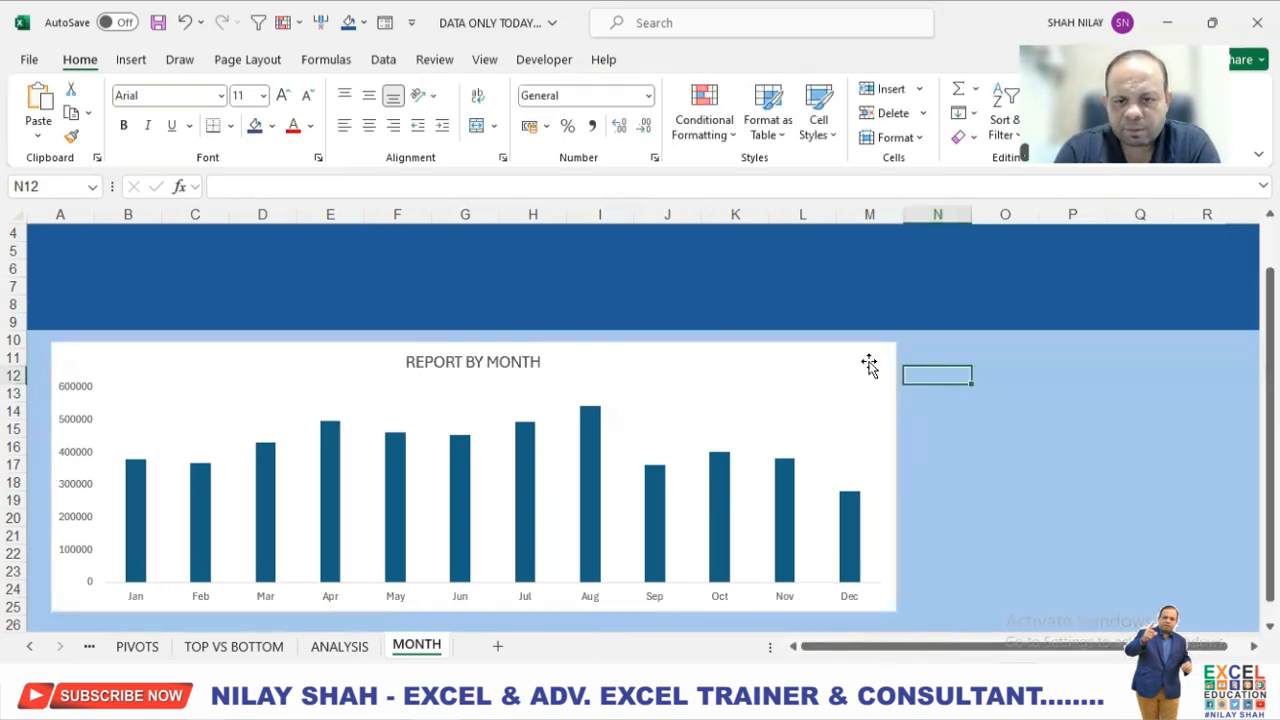
left_click(869, 366)
left_click(837, 60)
left_click(558, 90)
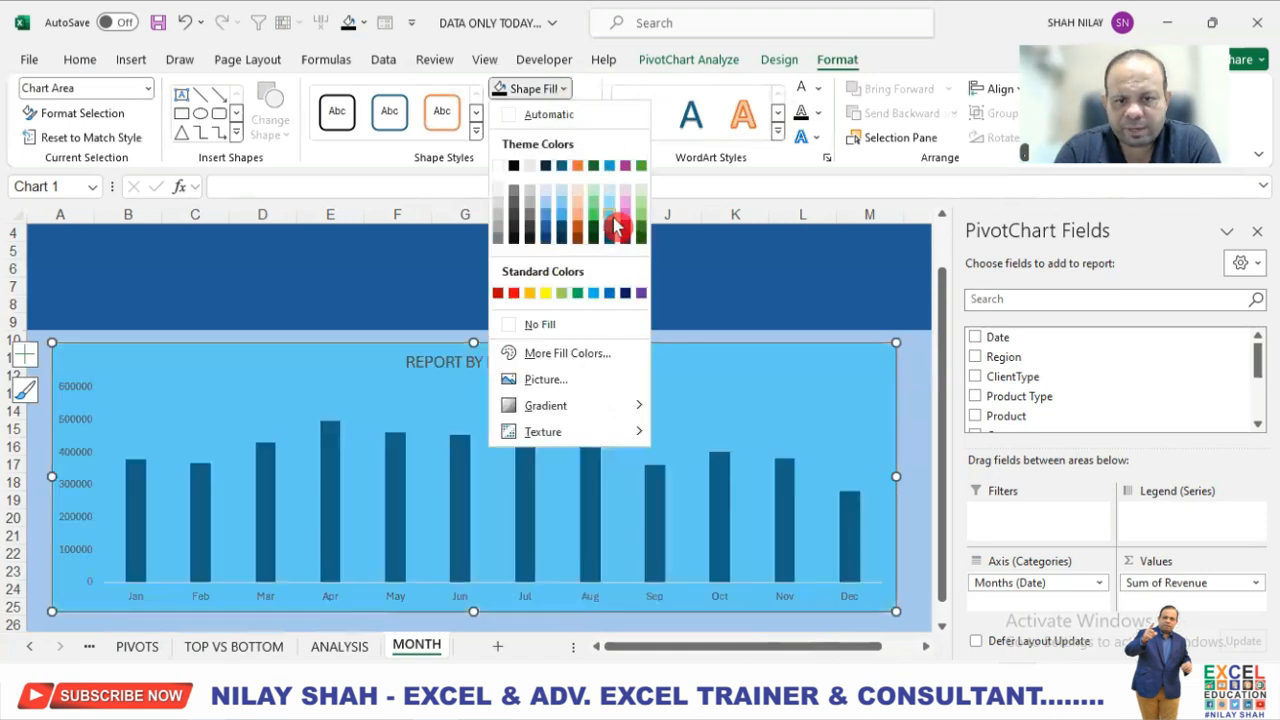
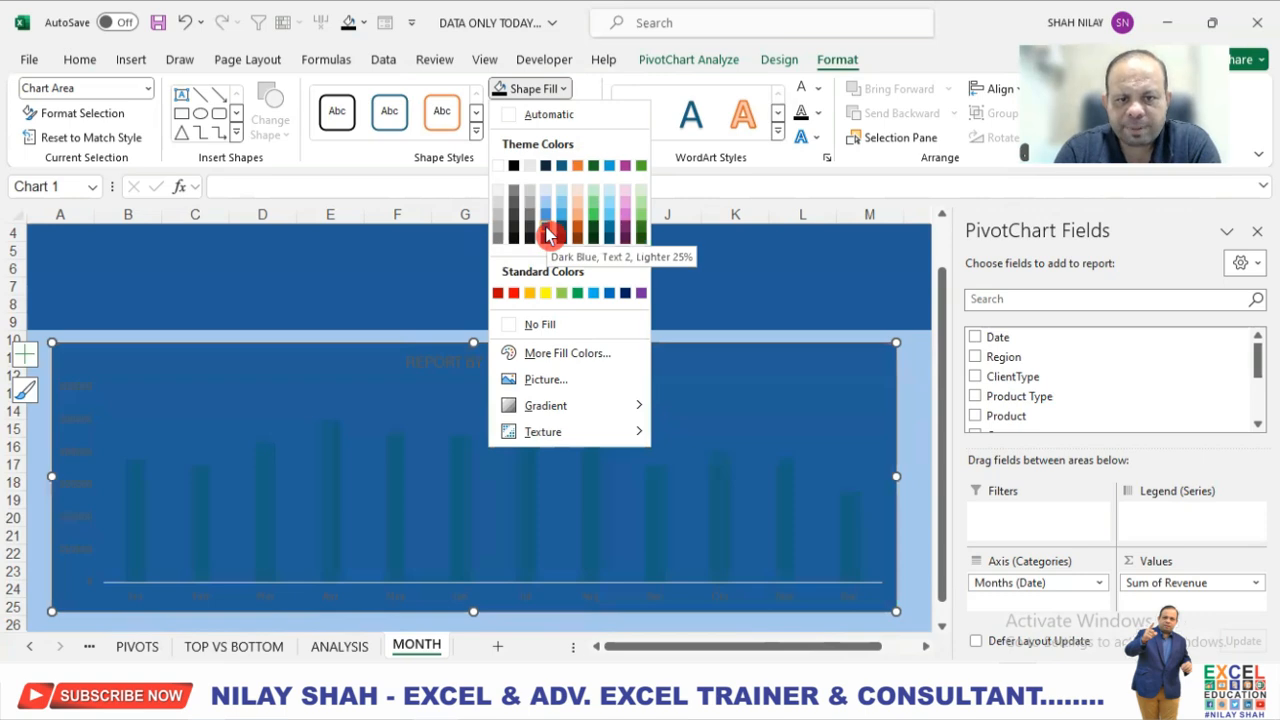
Shift the REPORT BY MONTH chart slightly down and to the right on the MONTH sheet.
left_click(914, 358)
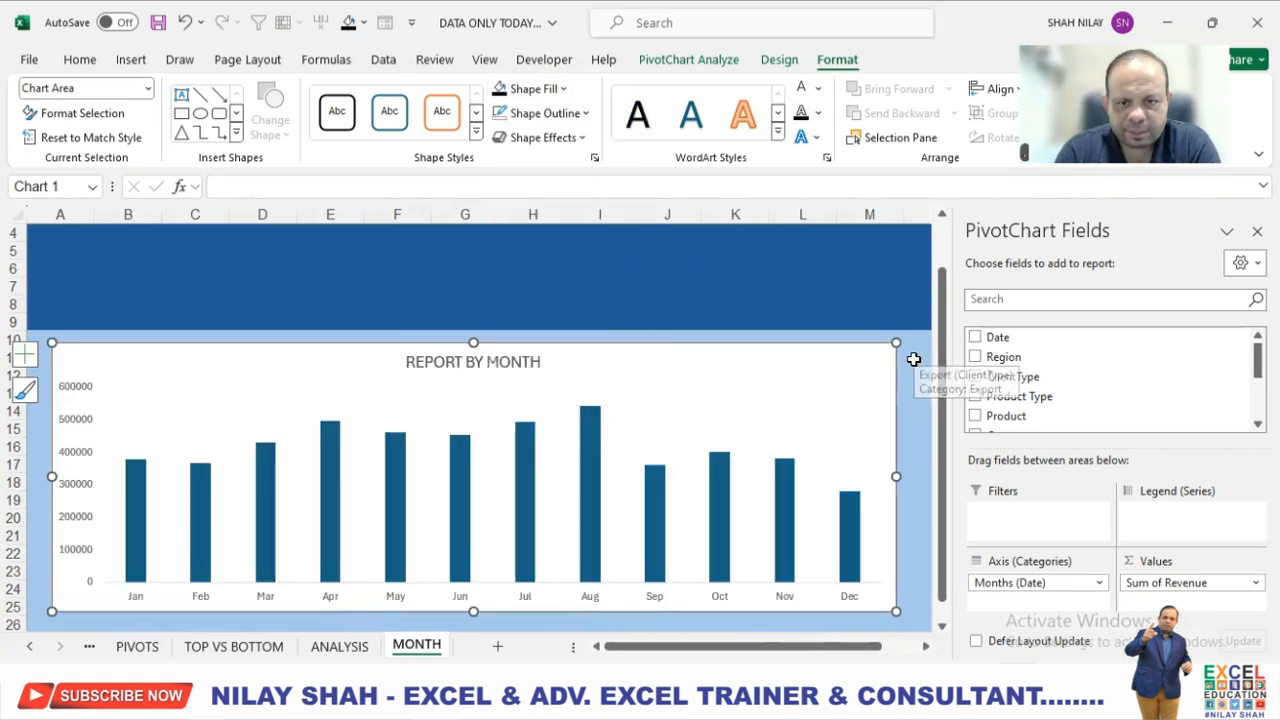
left_click(914, 358)
left_click_drag(250, 352, 271, 360)
left_click(42, 382)
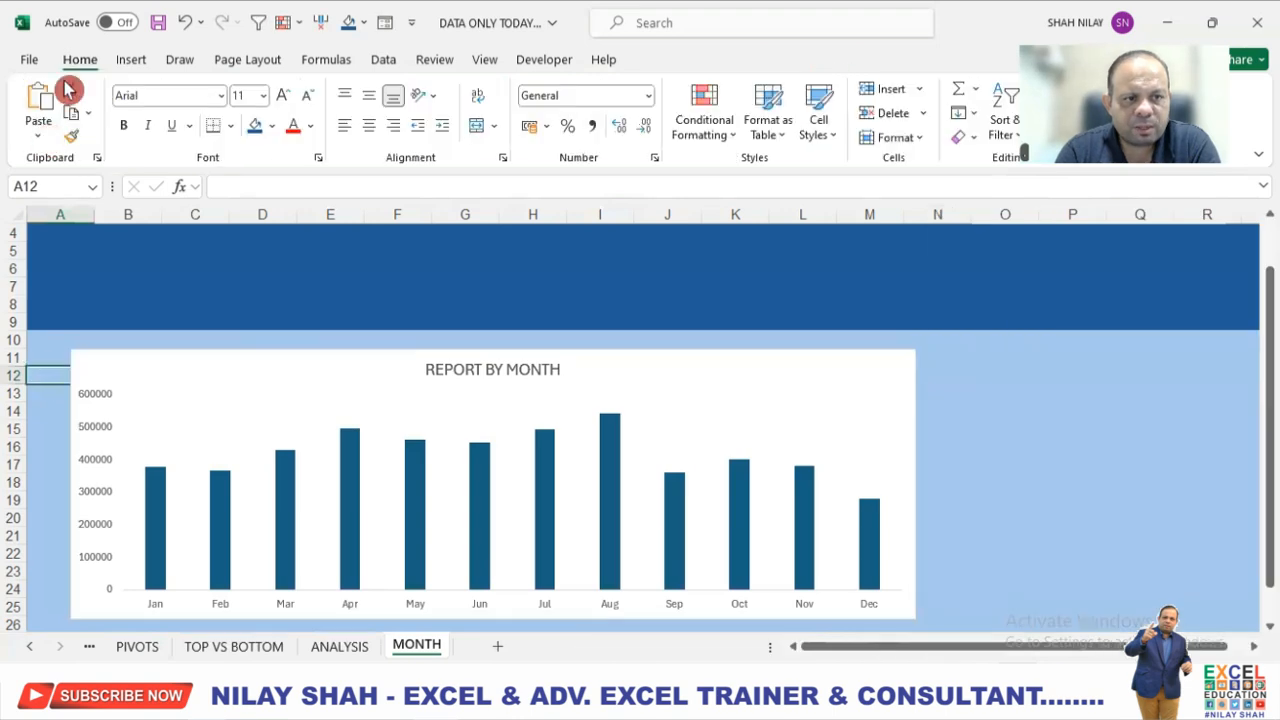
Draw a rounded rectangle over the month chart spanning columns A to N and rows 10 to 26, with slightly rounded corners.
left_click(131, 59)
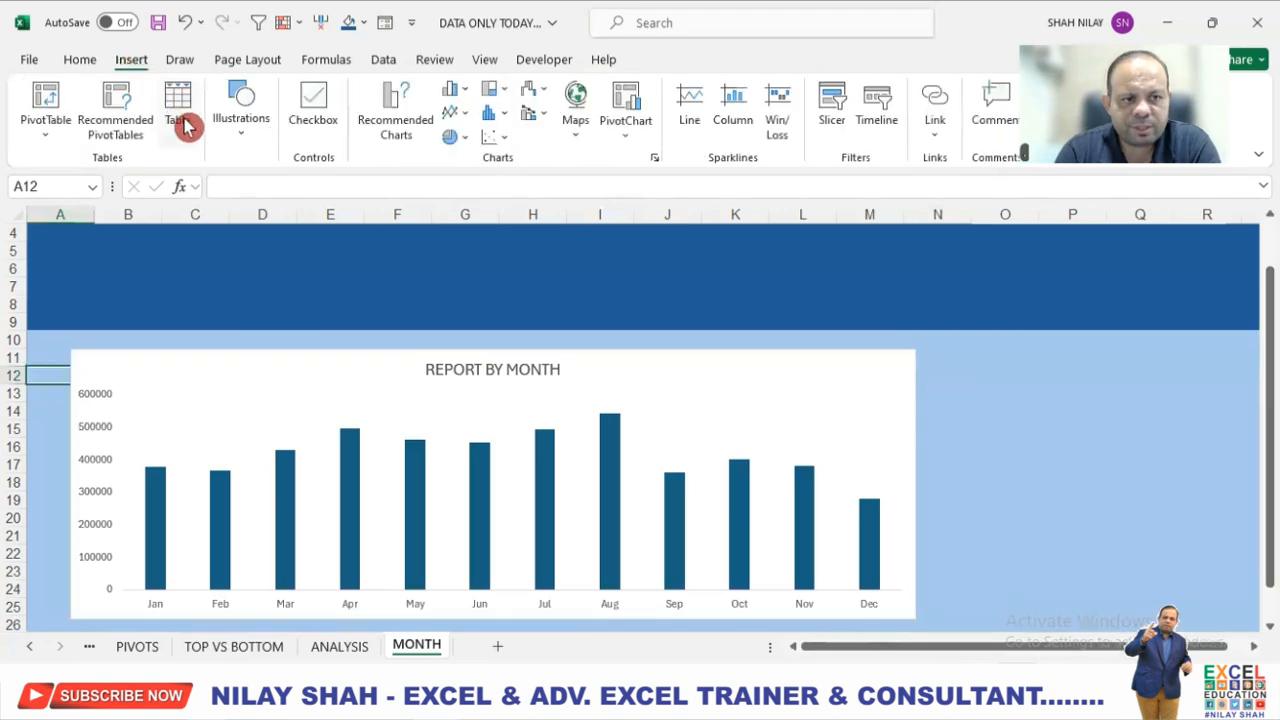
left_click(247, 145)
left_click(277, 235)
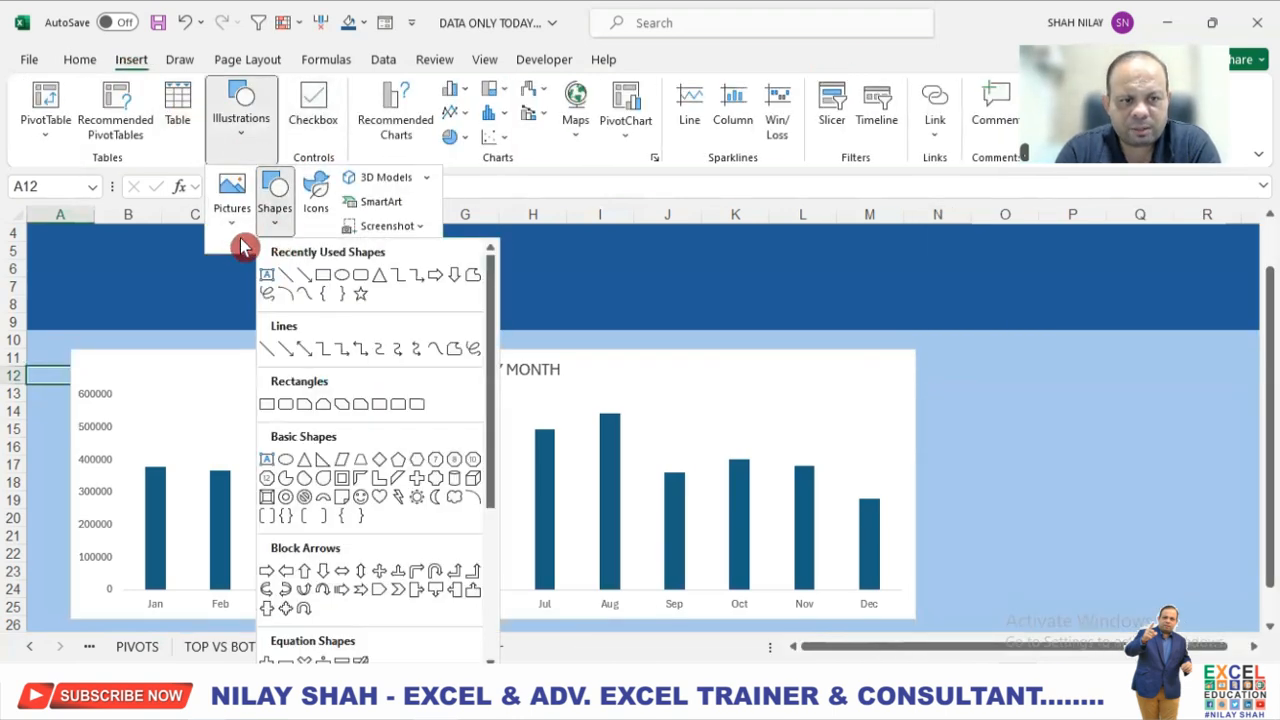
left_click(238, 237)
left_click(273, 234)
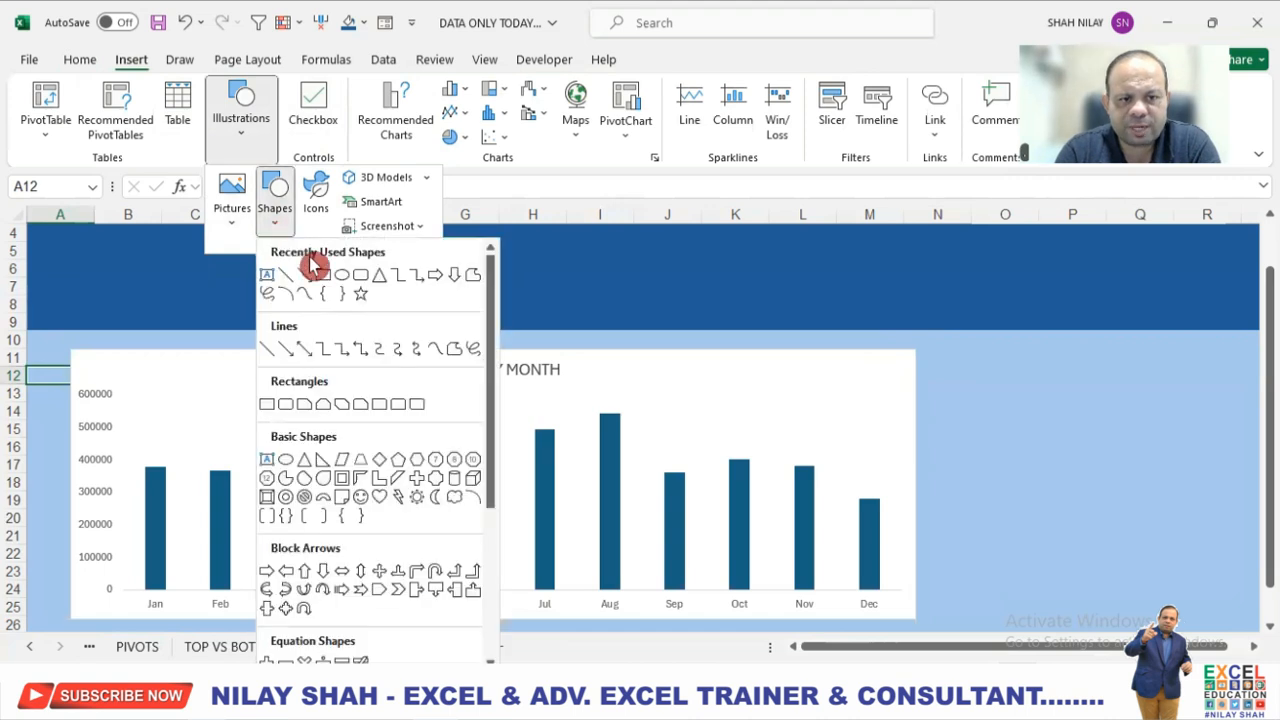
left_click(356, 281)
left_click_drag(39, 339, 968, 576)
left_click_drag(89, 289, 57, 287)
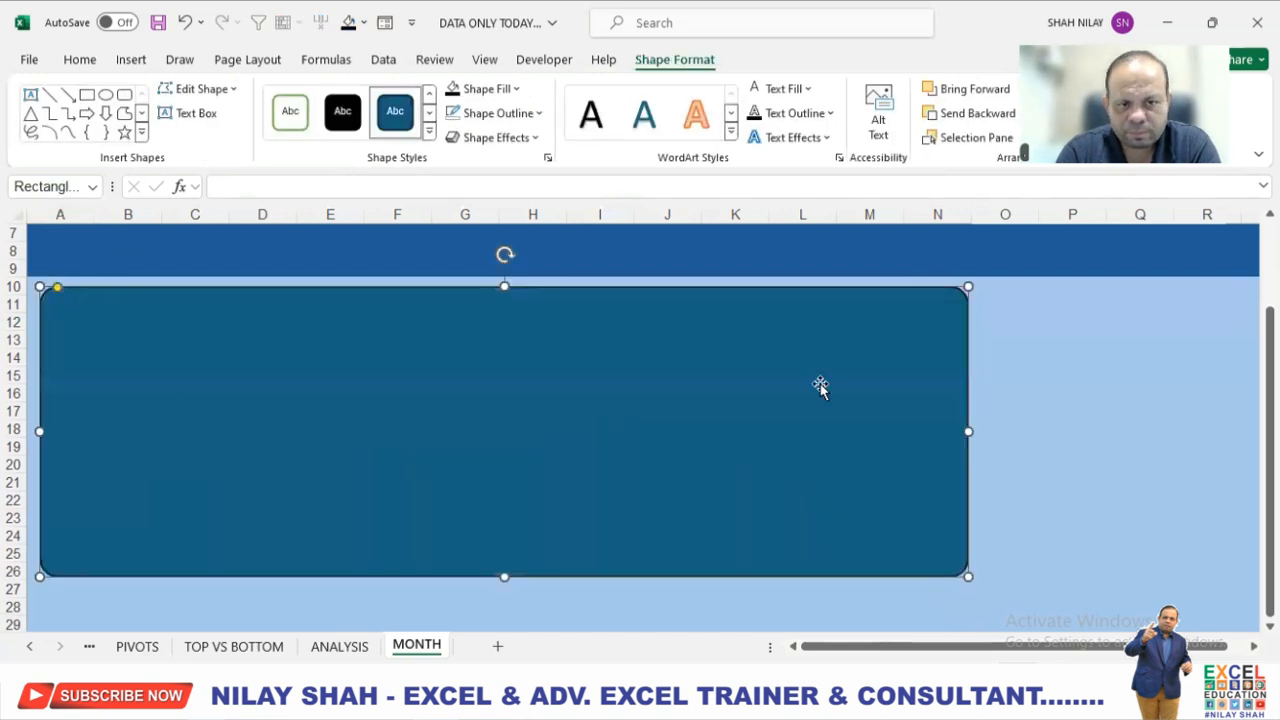
Fill the rounded rectangle white and send it to the back, behind the month chart.
left_click(482, 90)
left_click(452, 167)
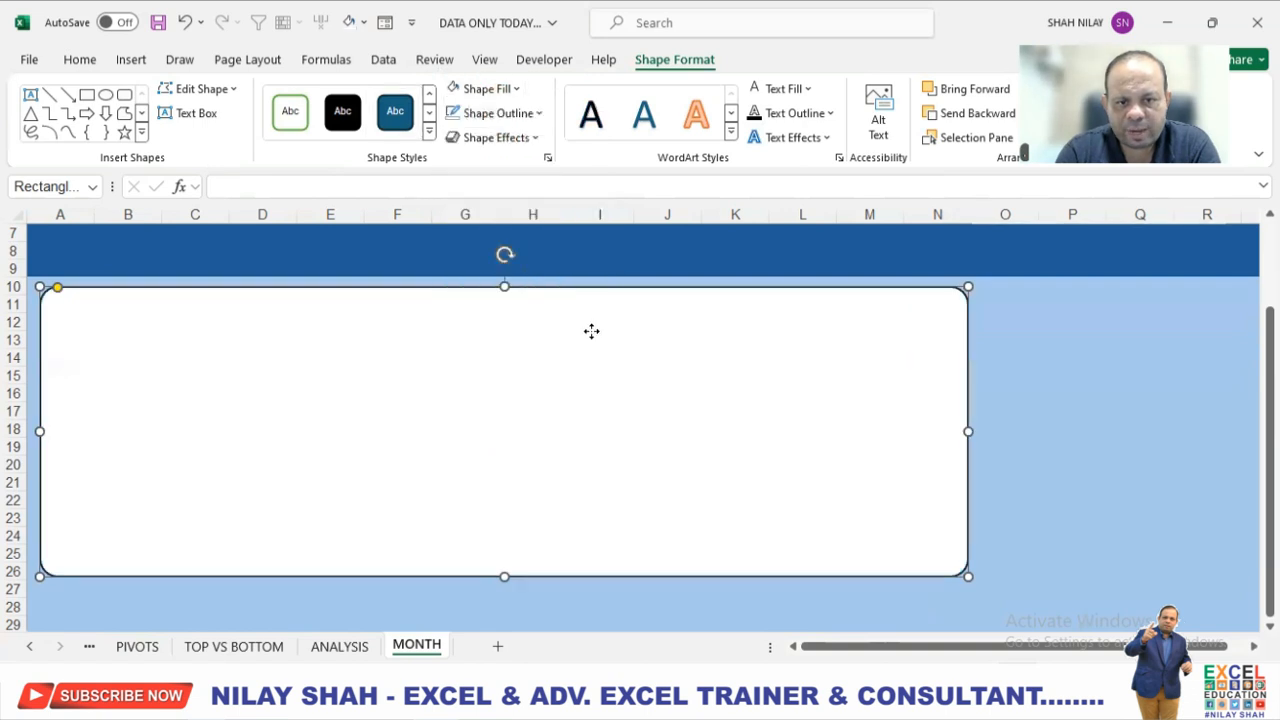
right_click(593, 338)
left_click(720, 417)
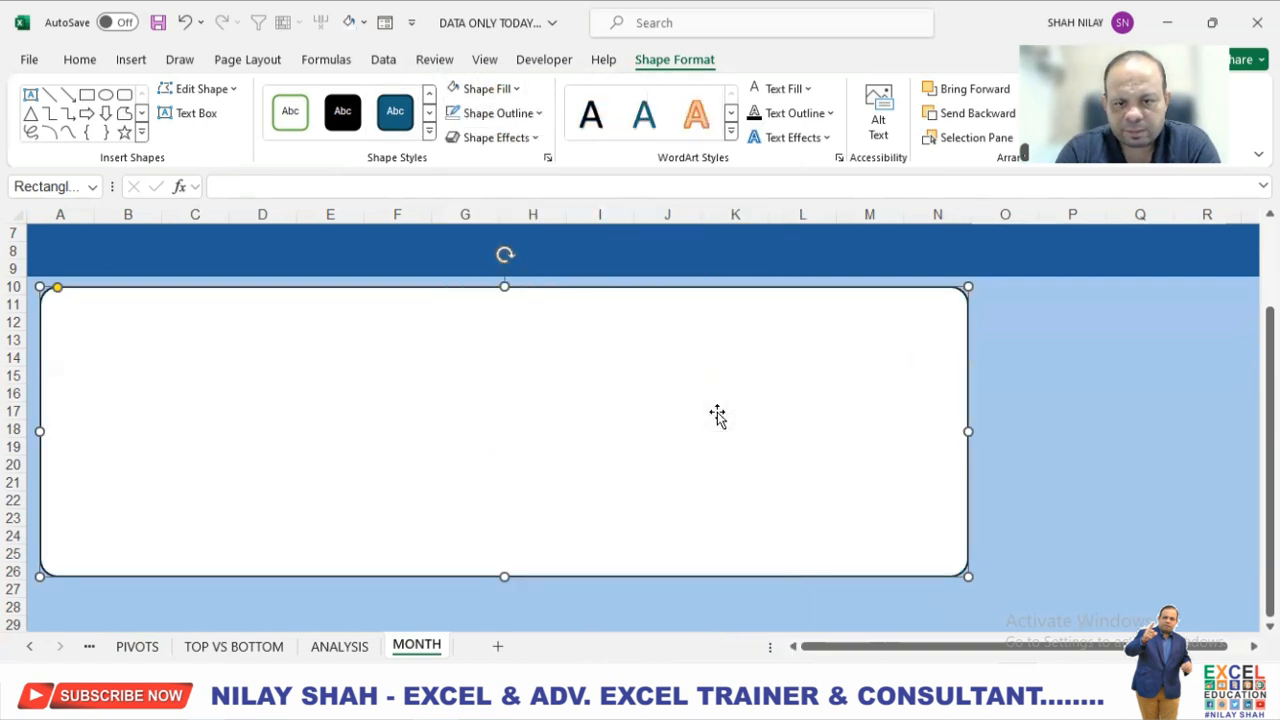
Nudge the month chart slightly left on the white rounded rectangle and remove the chart's outline.
left_click(912, 345)
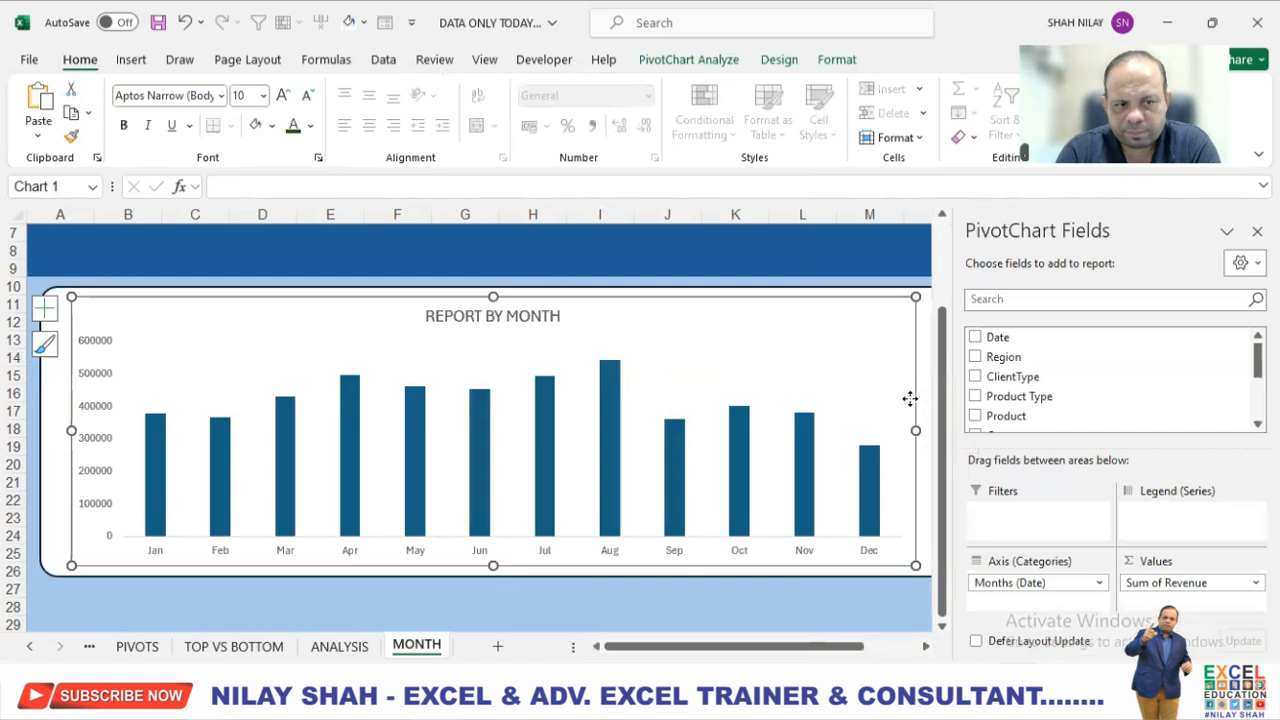
left_click_drag(910, 399, 901, 398)
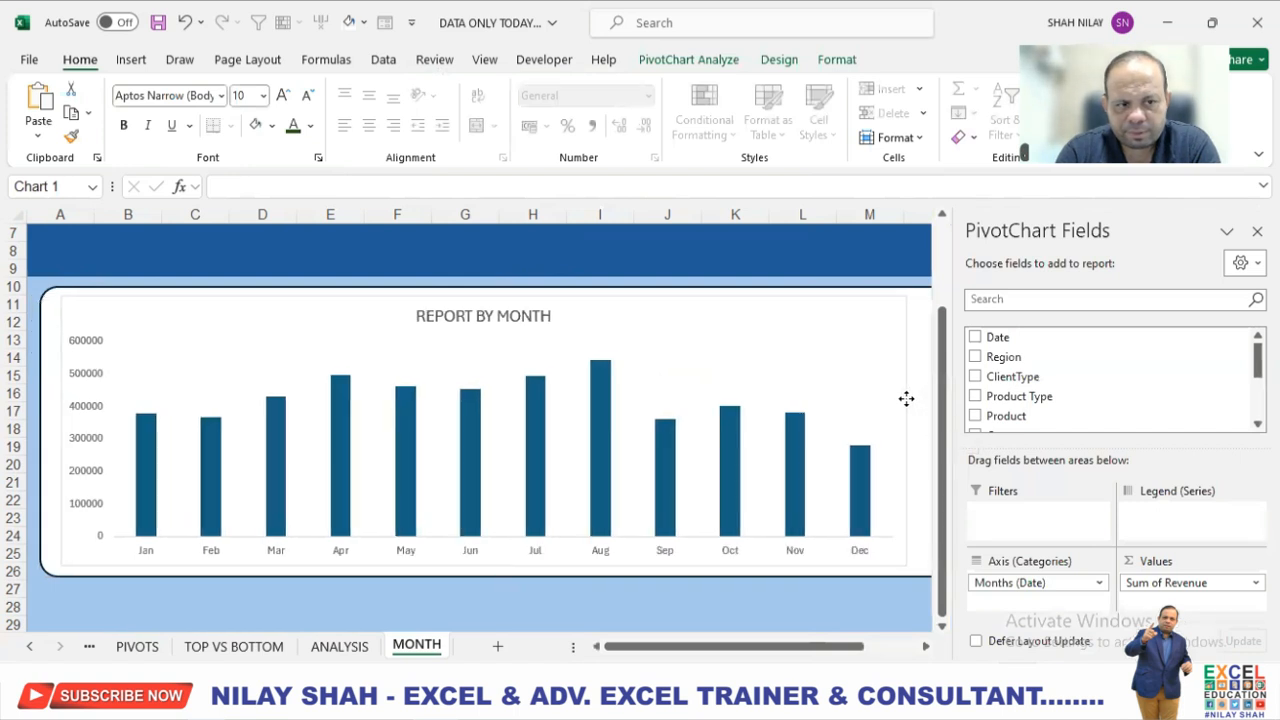
left_click(840, 62)
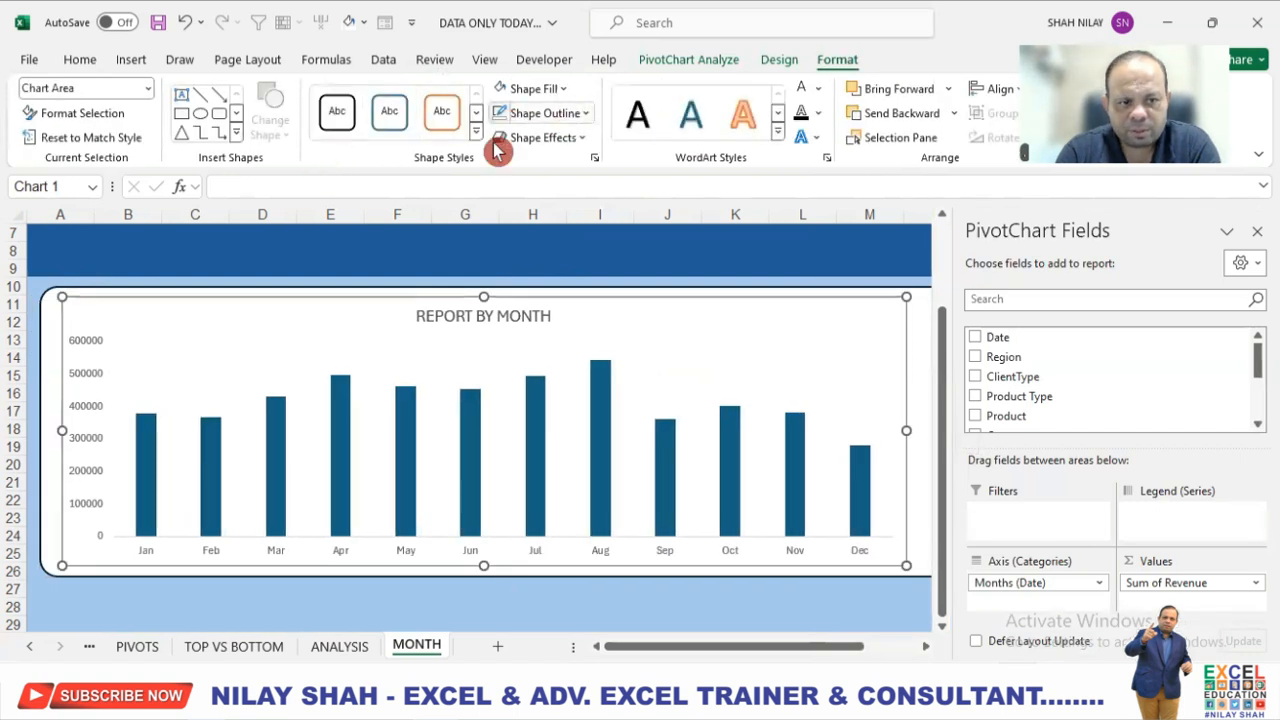
left_click(546, 115)
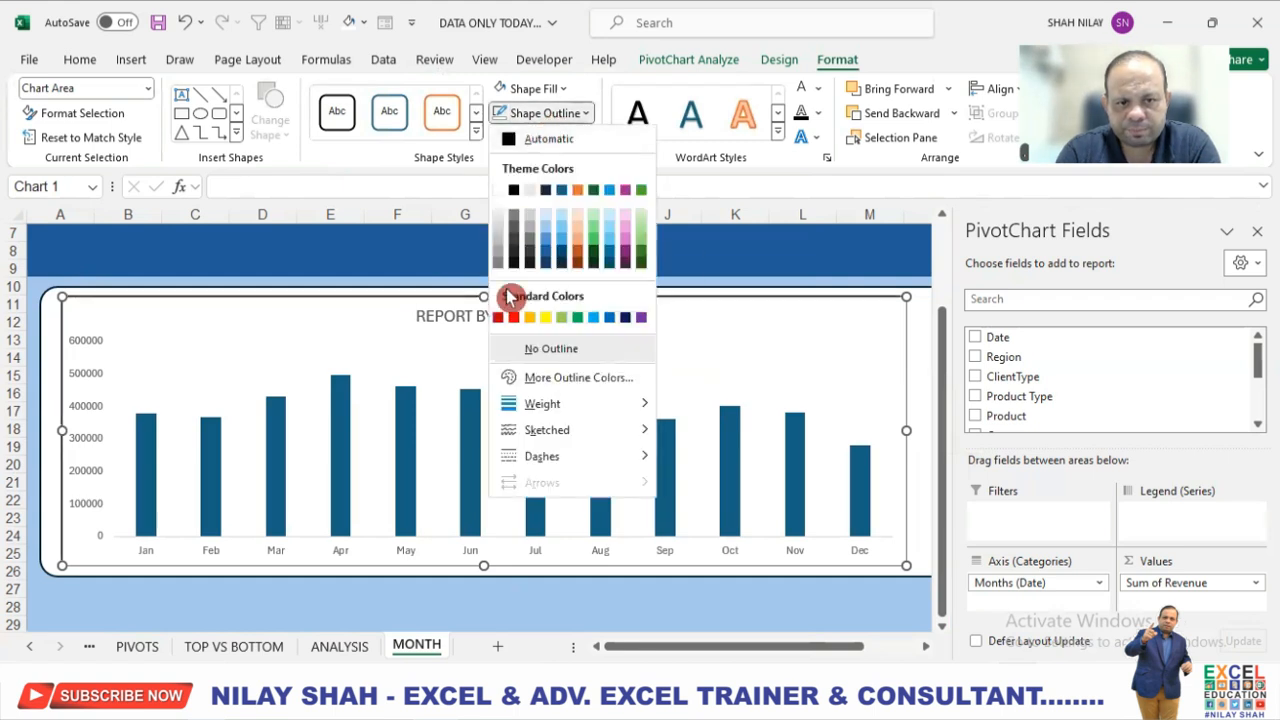
left_click(551, 348)
left_click(736, 606)
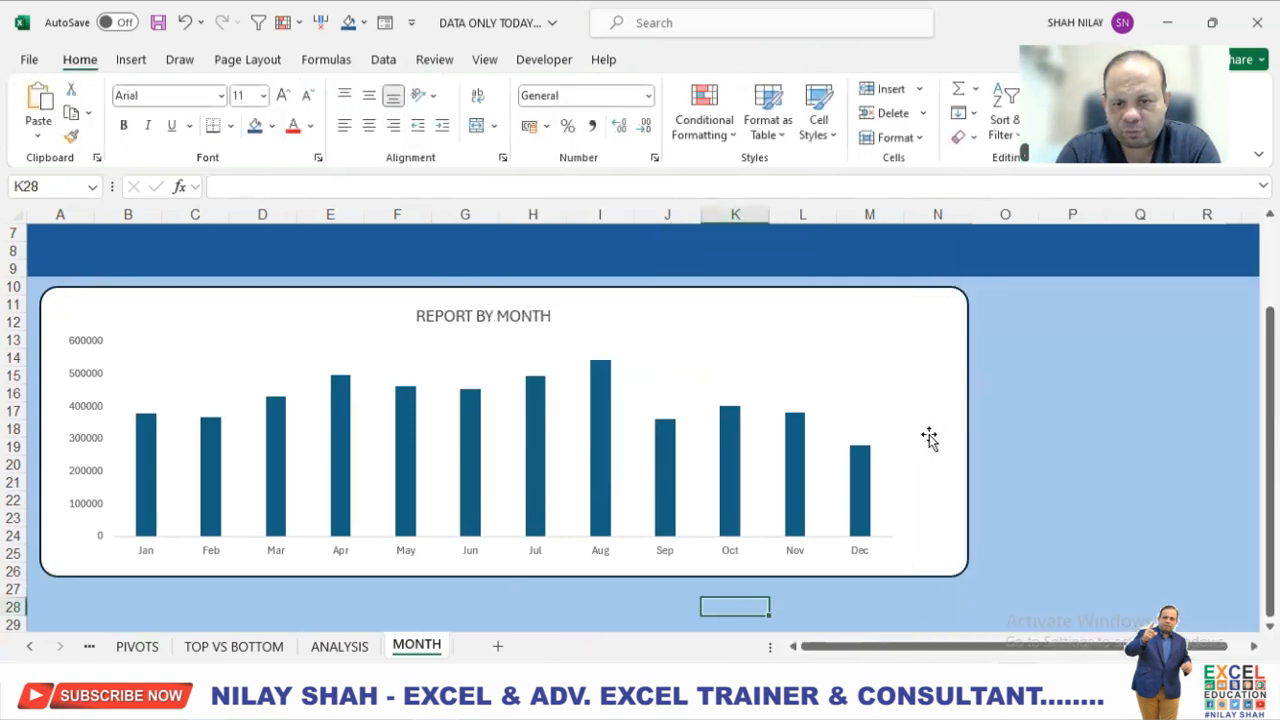
Narrow the white rounded rectangle from its right side so it ends just past the month chart, at the start of column N.
left_click(929, 437)
left_click_drag(968, 432, 924, 433)
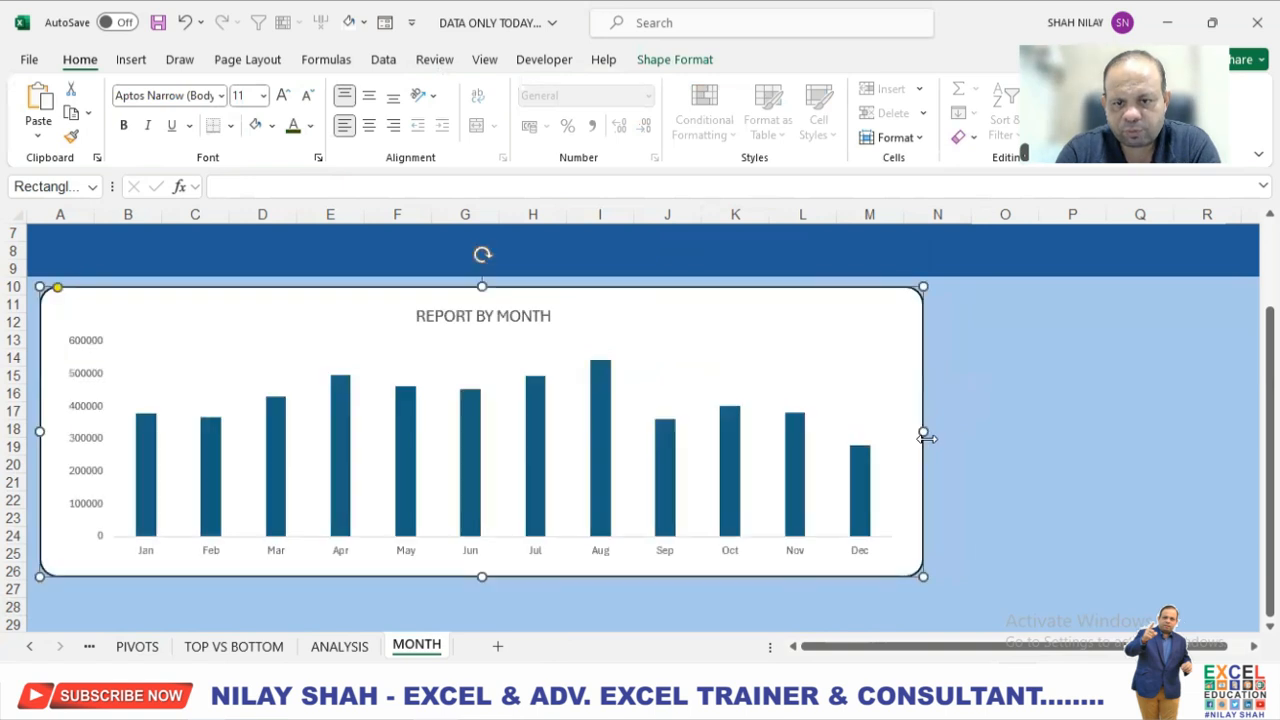
Set all text in the month chart to the automatic black text fill and make it bold.
left_click(886, 494)
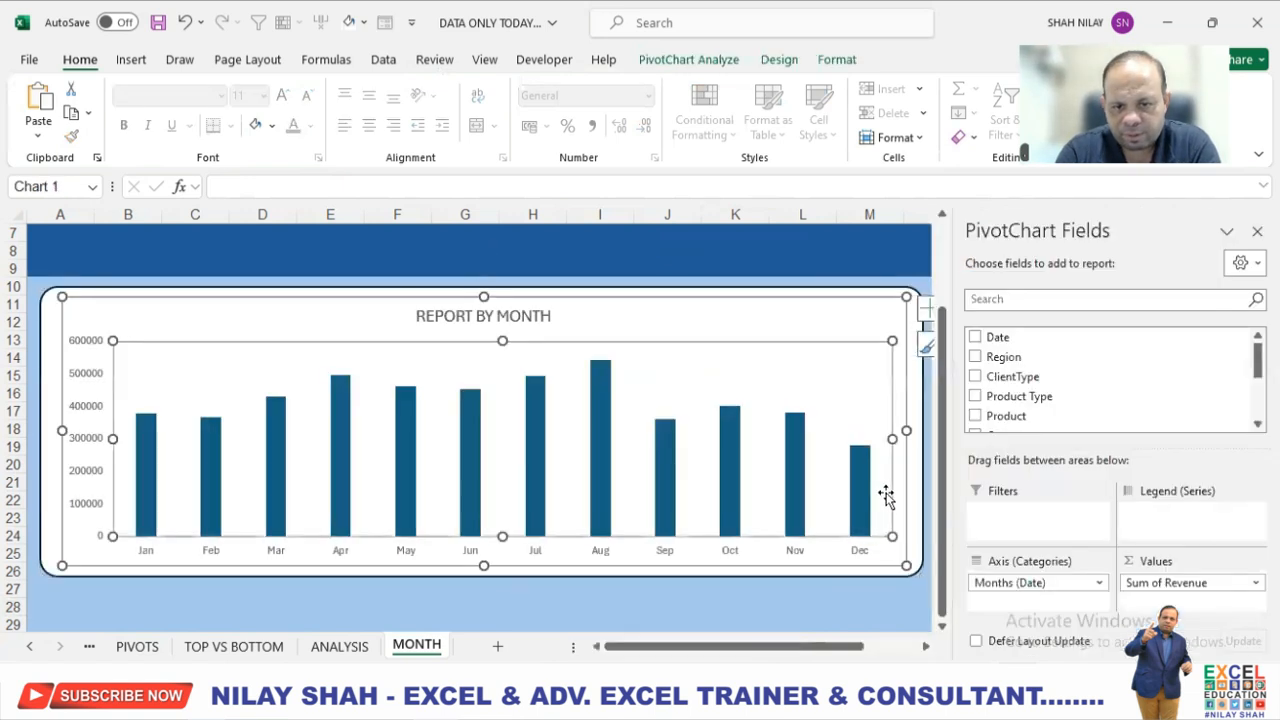
left_click(900, 303)
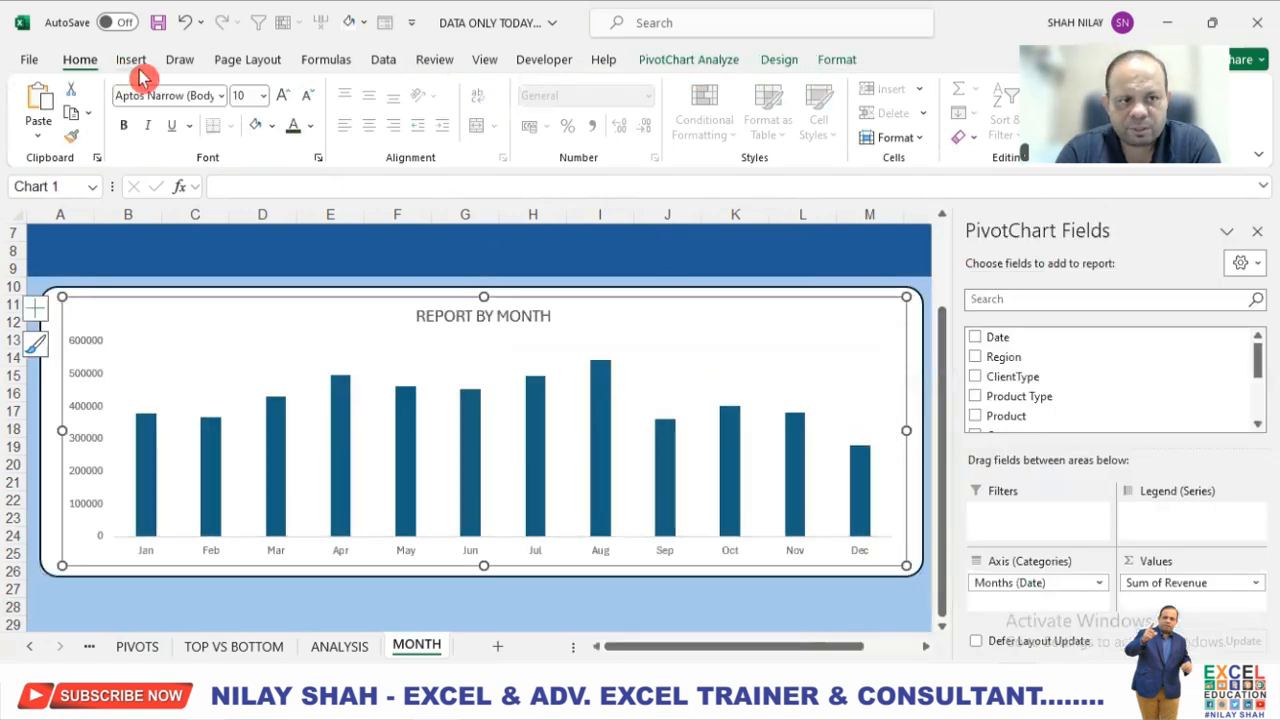
left_click(840, 62)
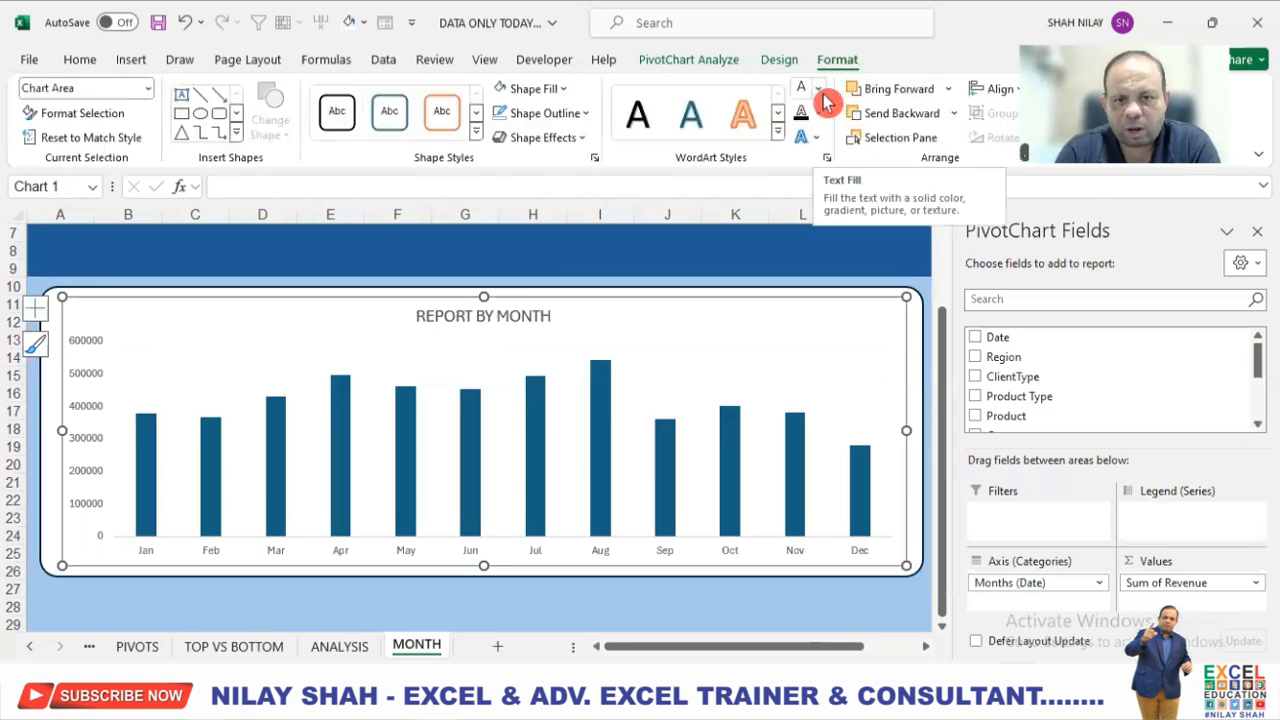
left_click(822, 94)
left_click(818, 115)
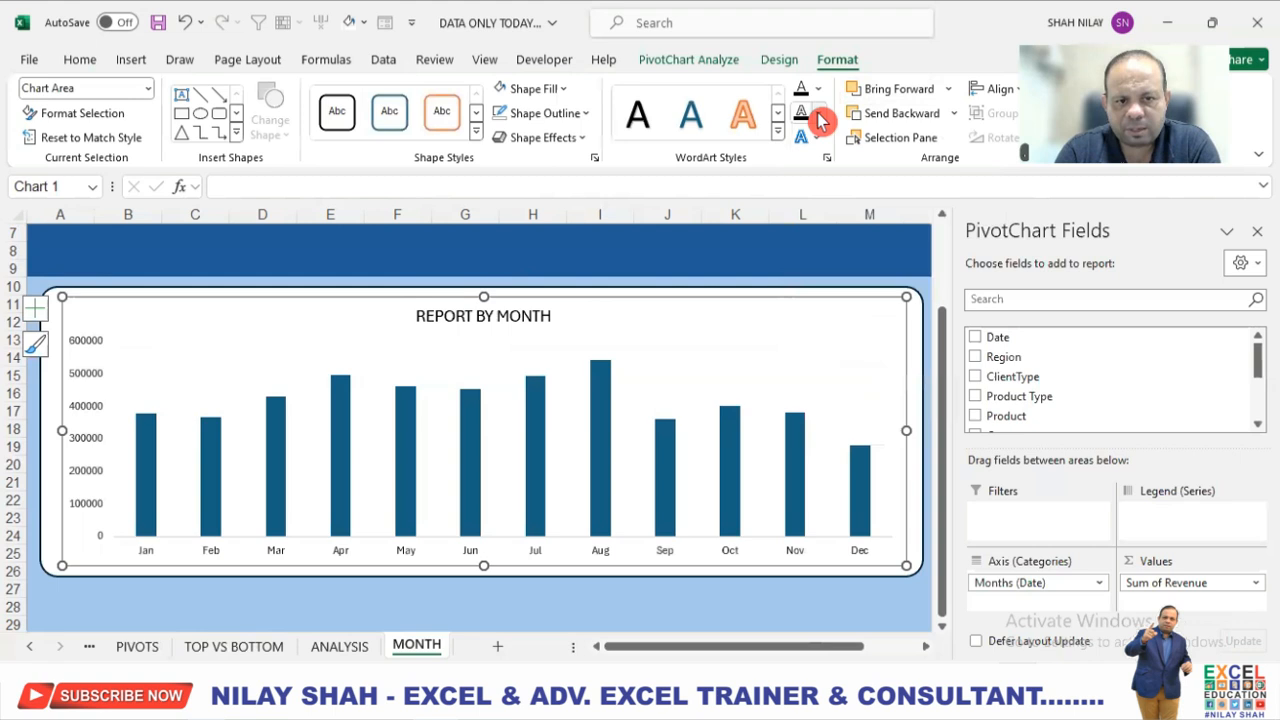
left_click(824, 94)
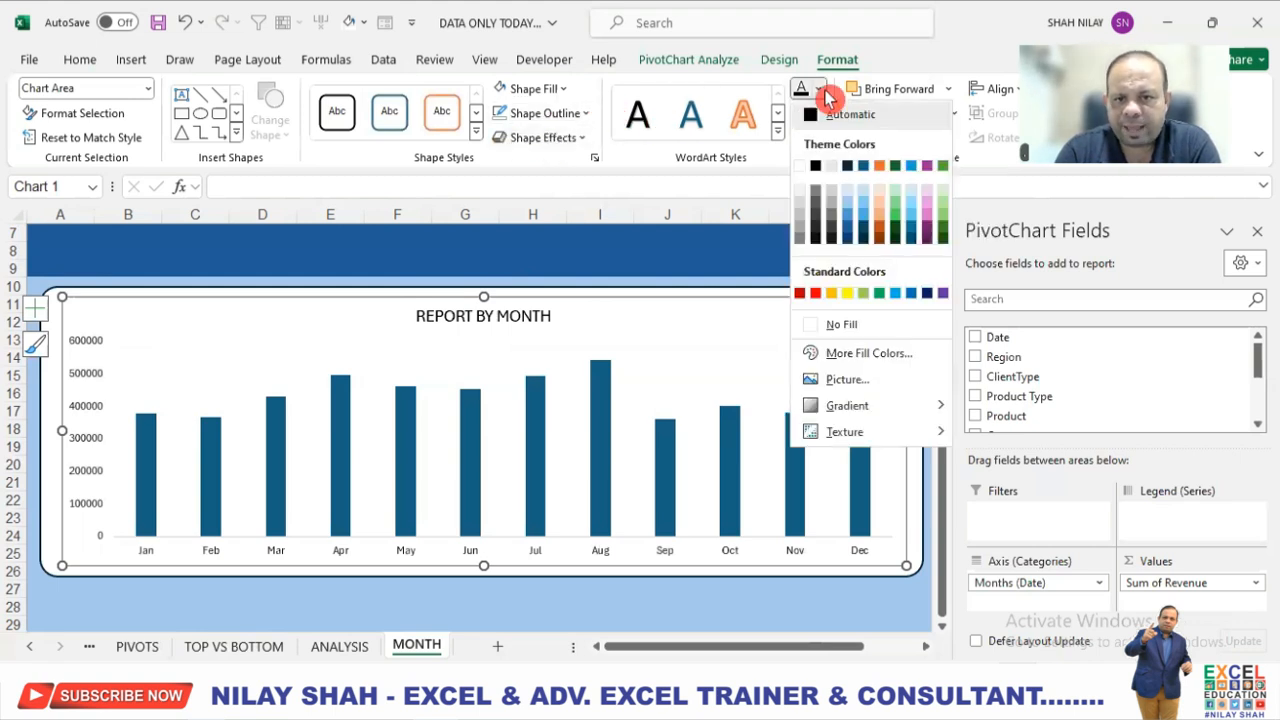
left_click(826, 97)
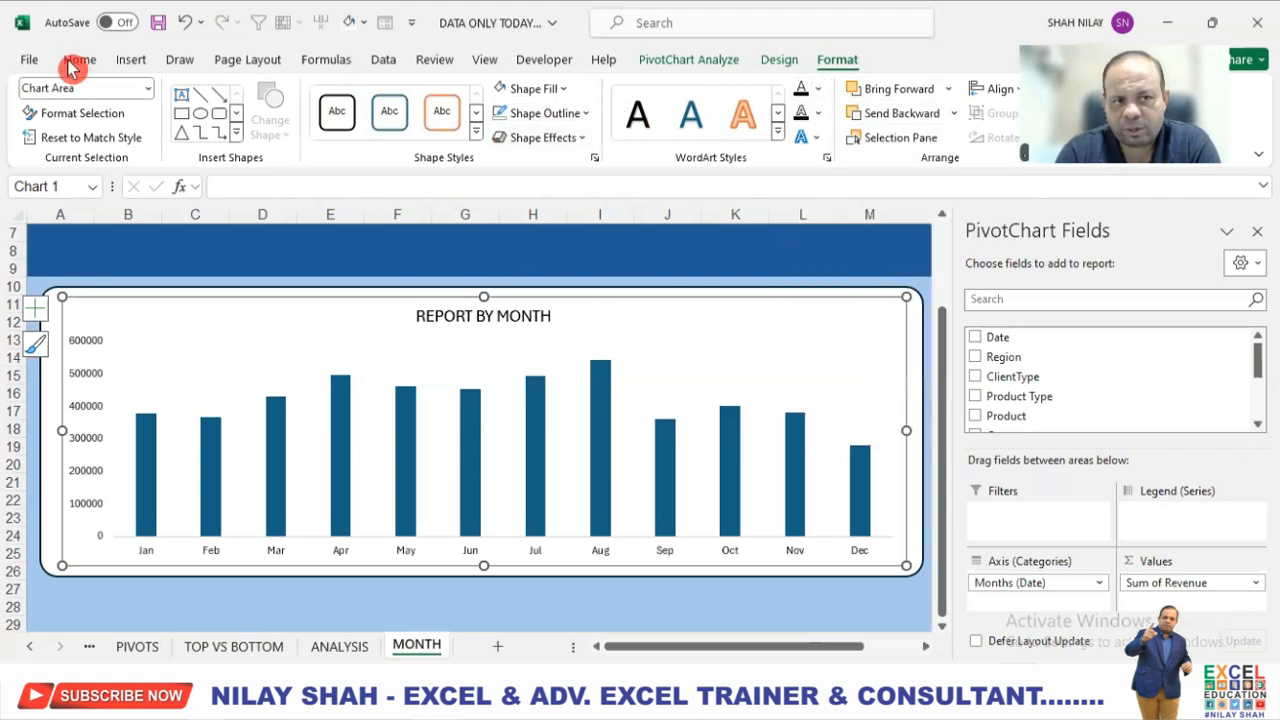
left_click(76, 60)
left_click(124, 128)
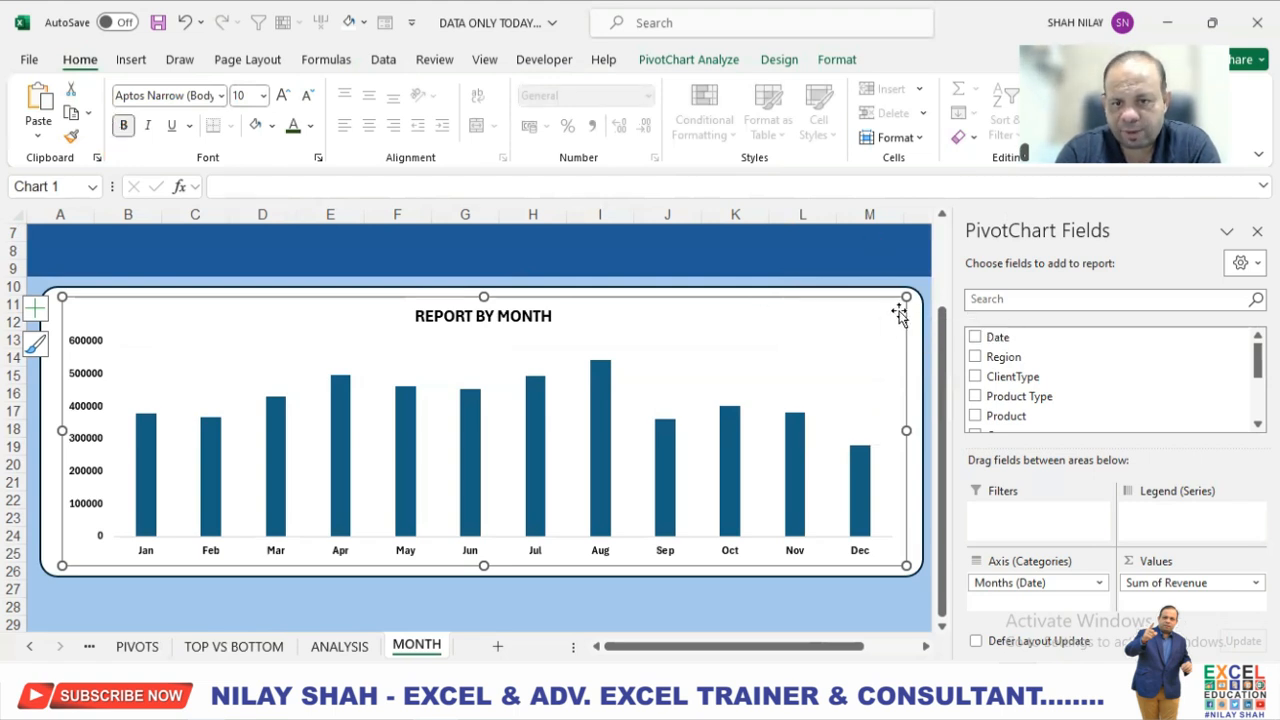
Add data labels to the columns of the month chart.
scroll(905, 318, "right", 2)
left_click(866, 314)
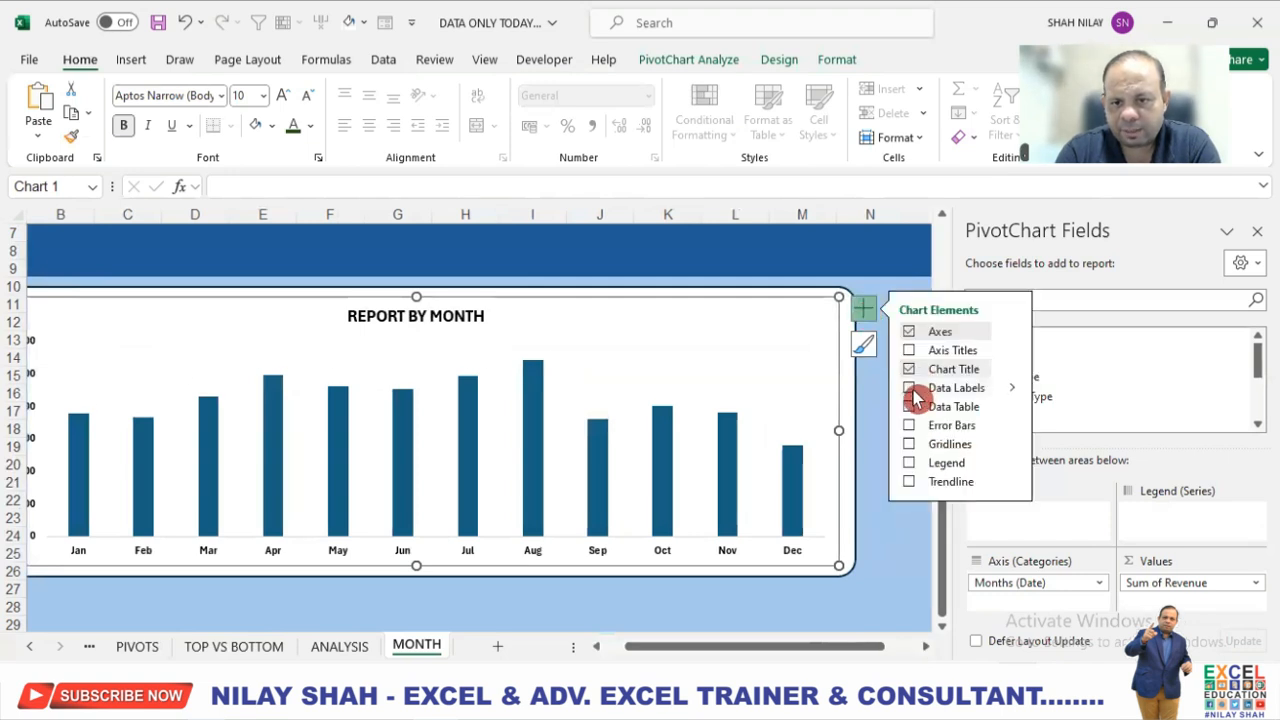
left_click(909, 388)
left_click_drag(826, 646, 790, 655)
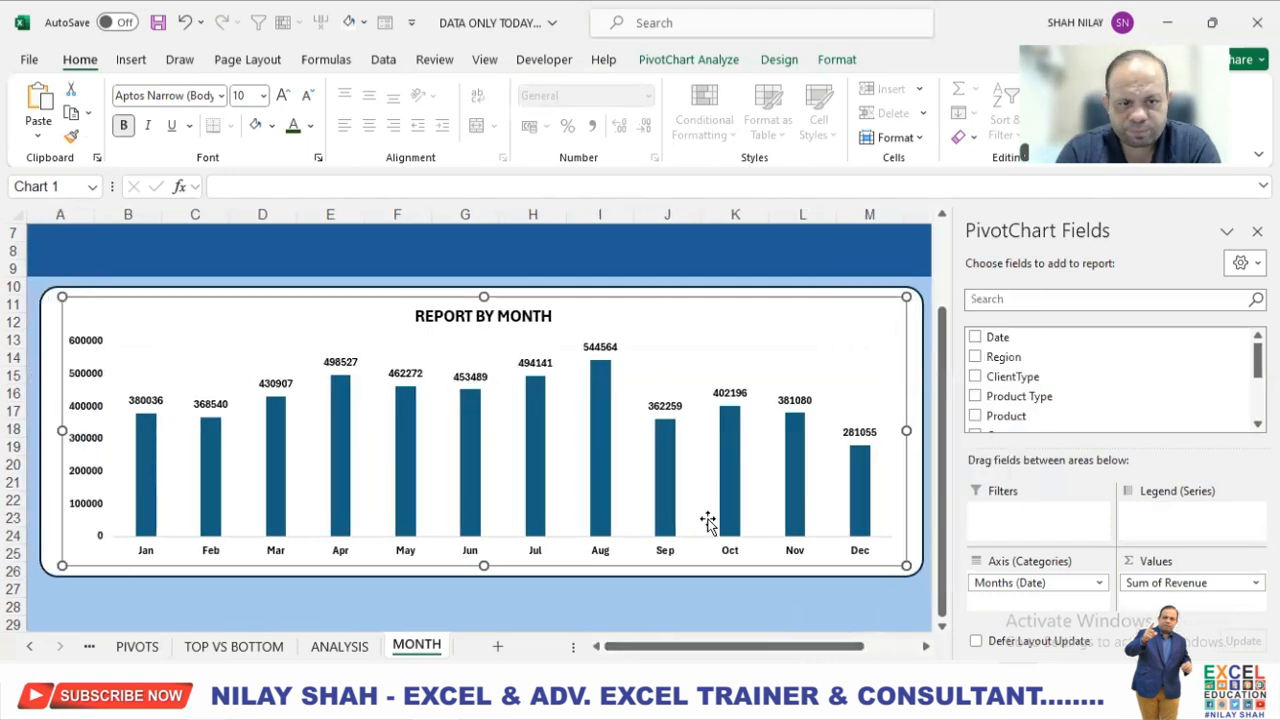
Fill the month chart's columns with Dark Blue, Text 2, Lighter 25%.
left_click(604, 418)
left_click(834, 60)
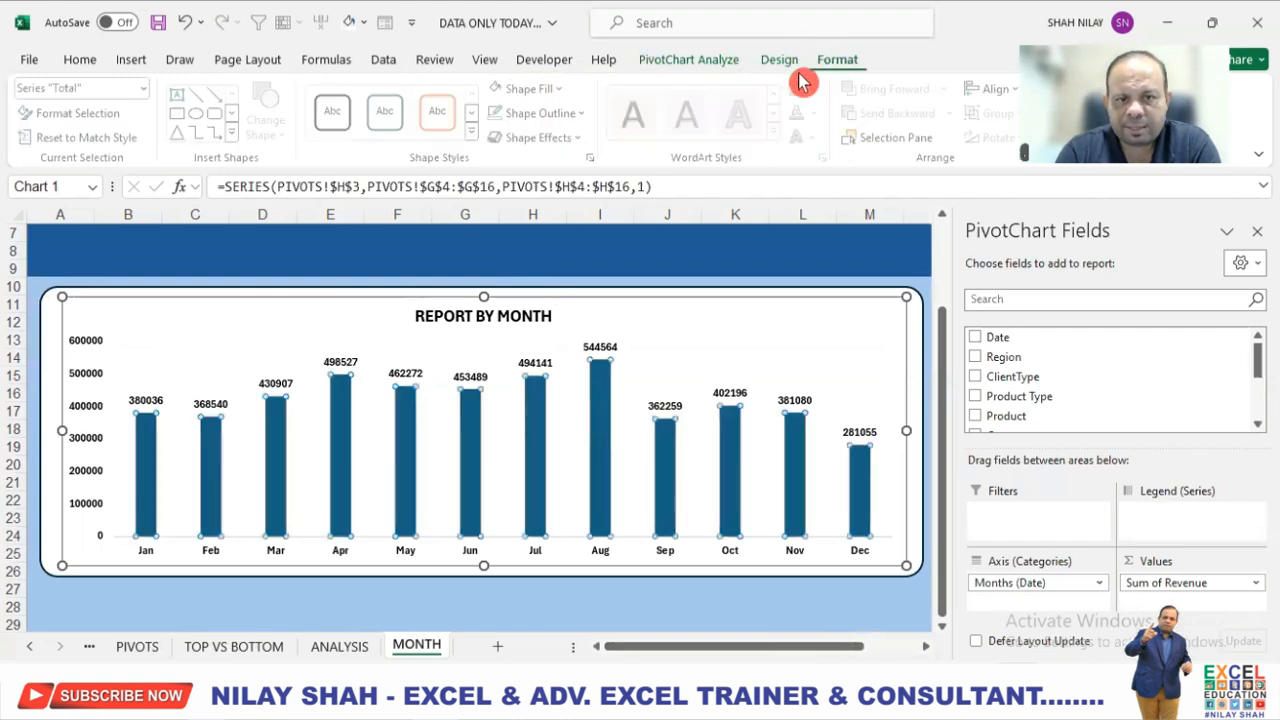
left_click(553, 92)
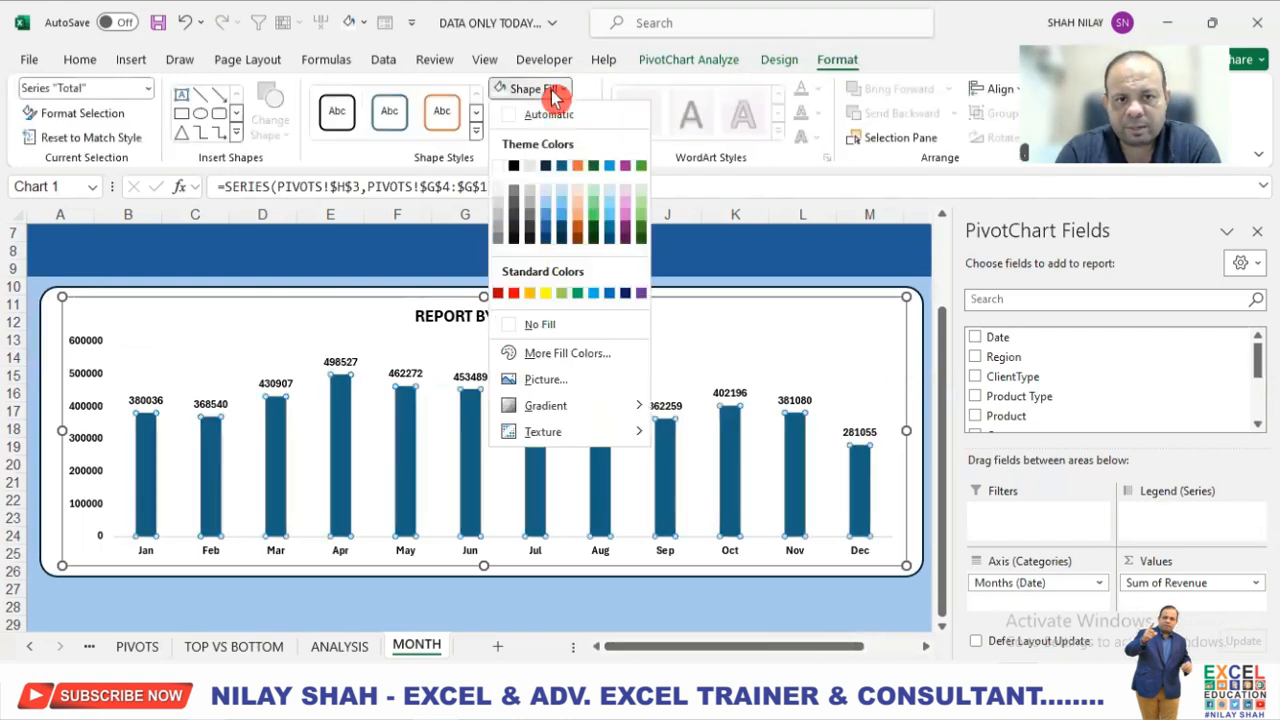
left_click(547, 231)
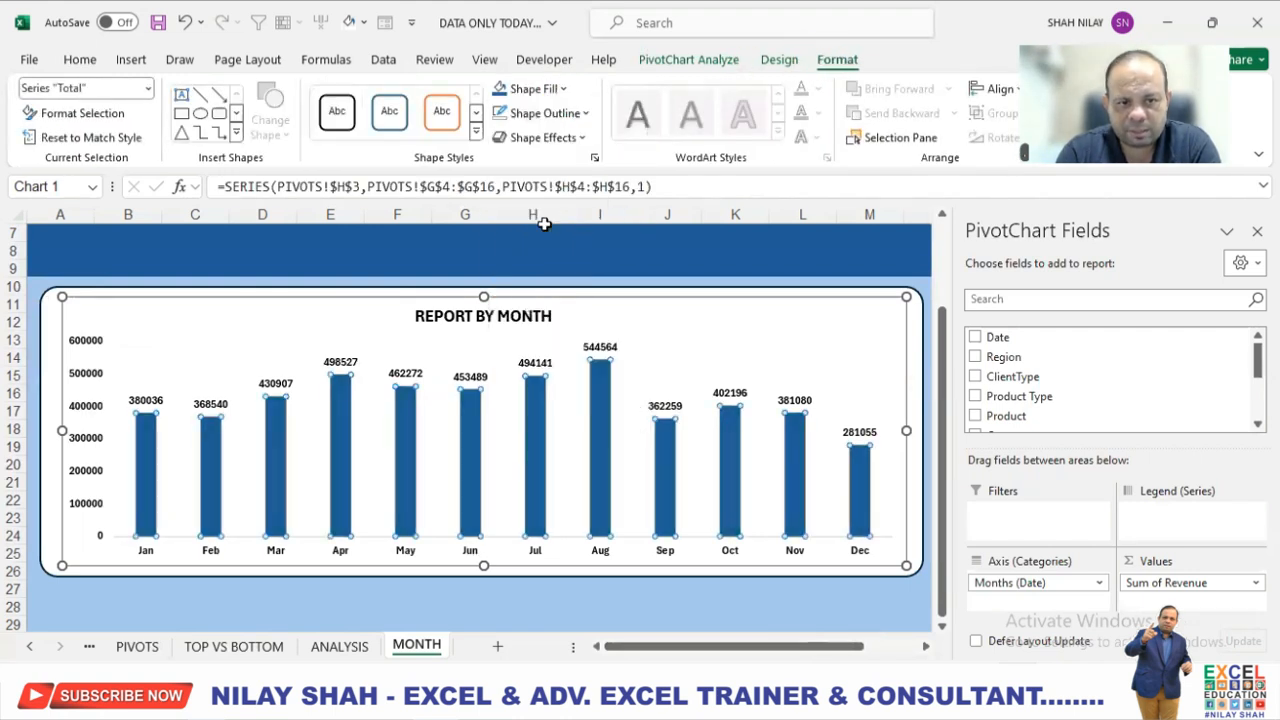
left_click(718, 607)
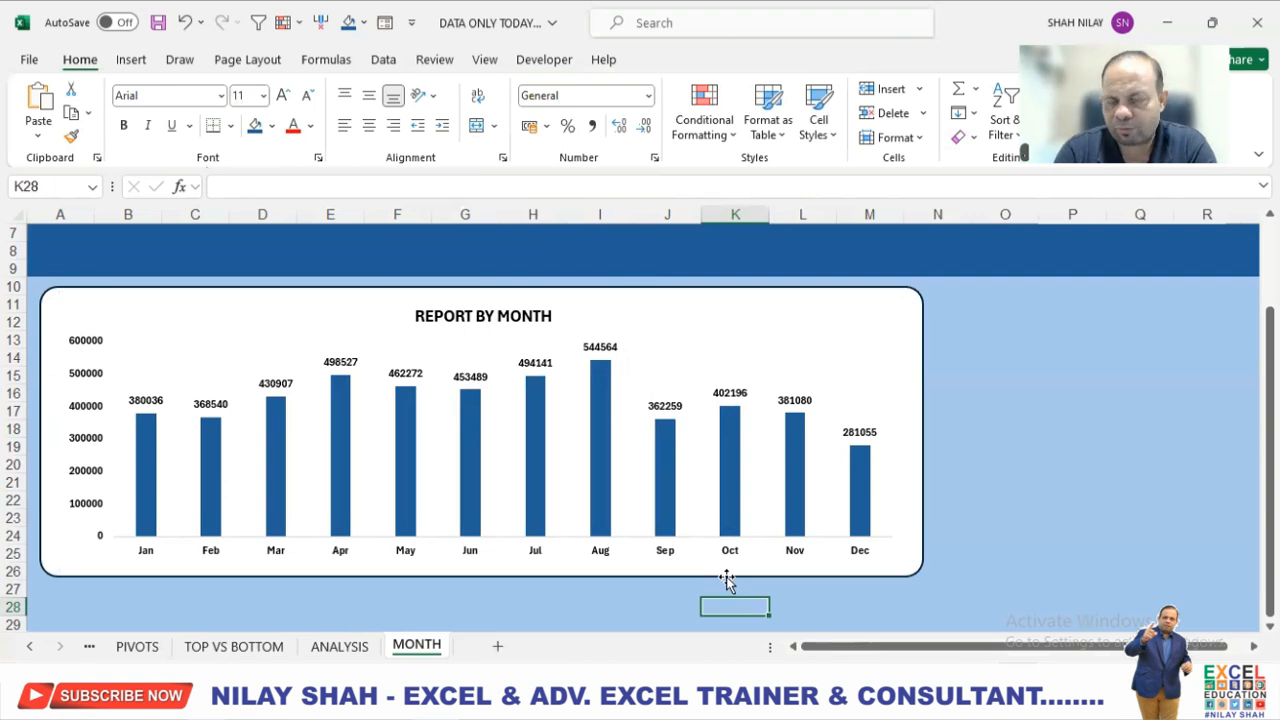
Insert a Date timeline for the month chart and place it at the left end of the dark blue header band.
scroll(728, 562, "up", 2)
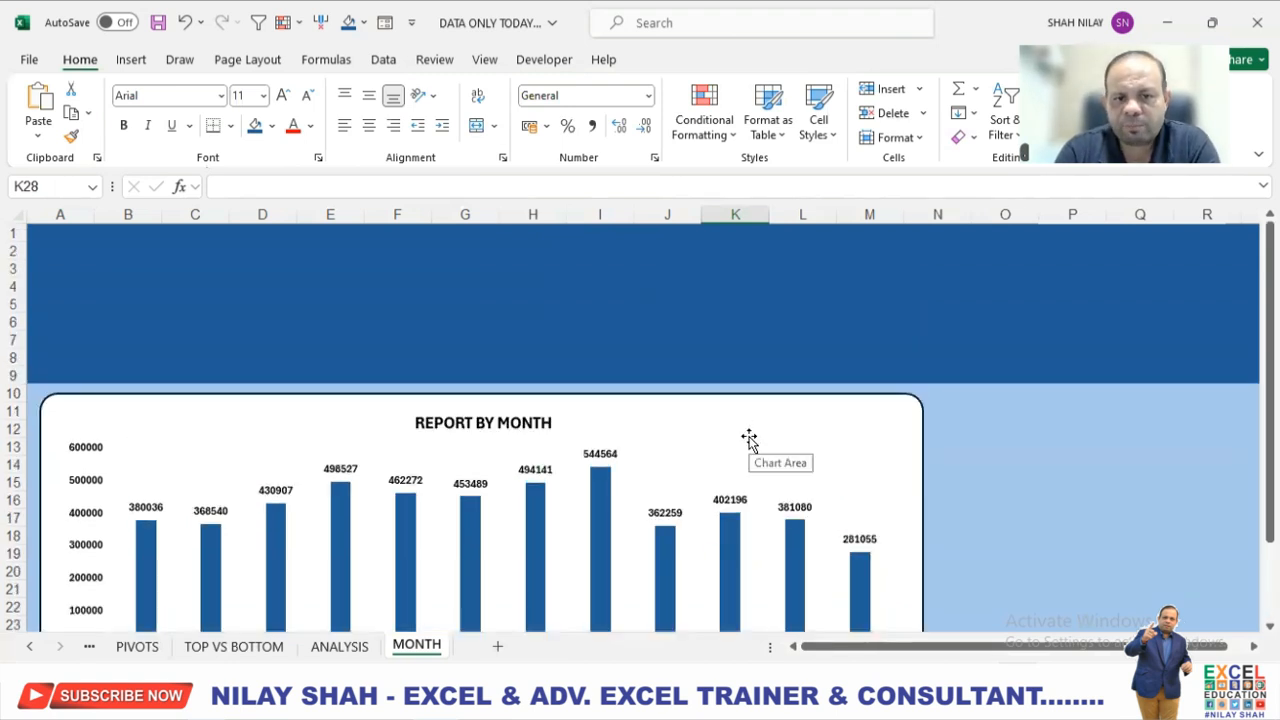
left_click(758, 430)
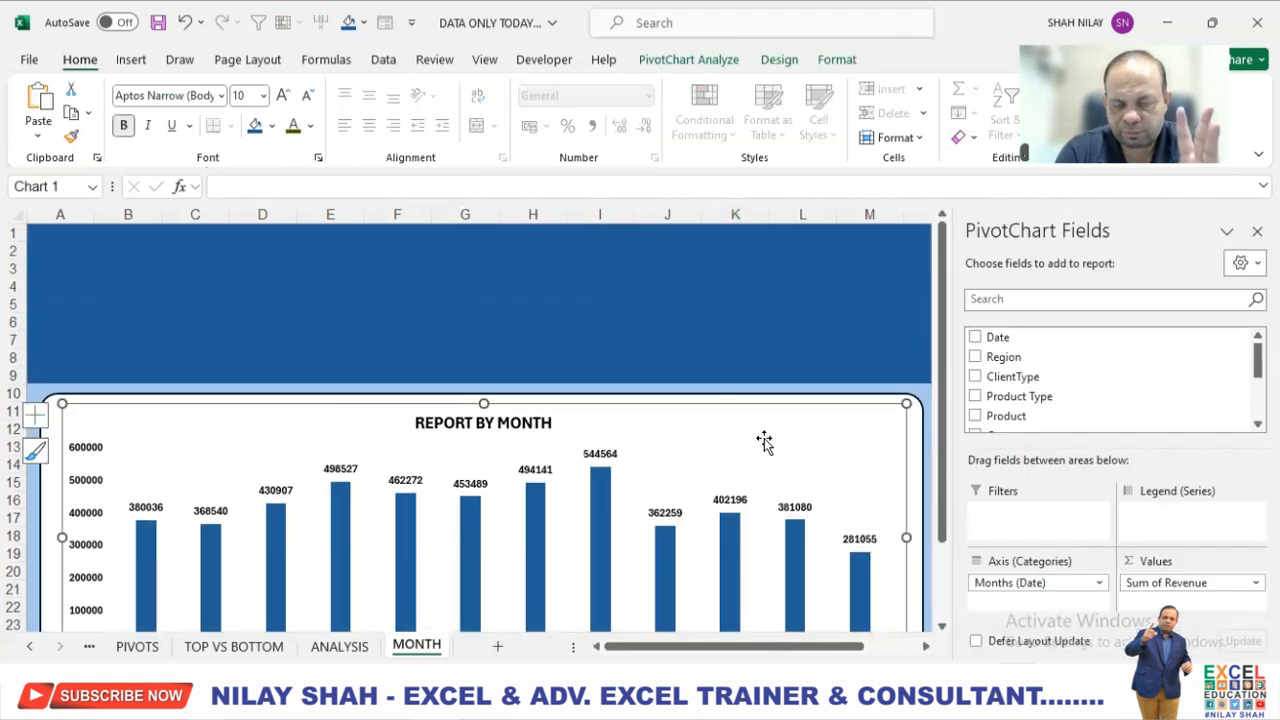
left_click(706, 60)
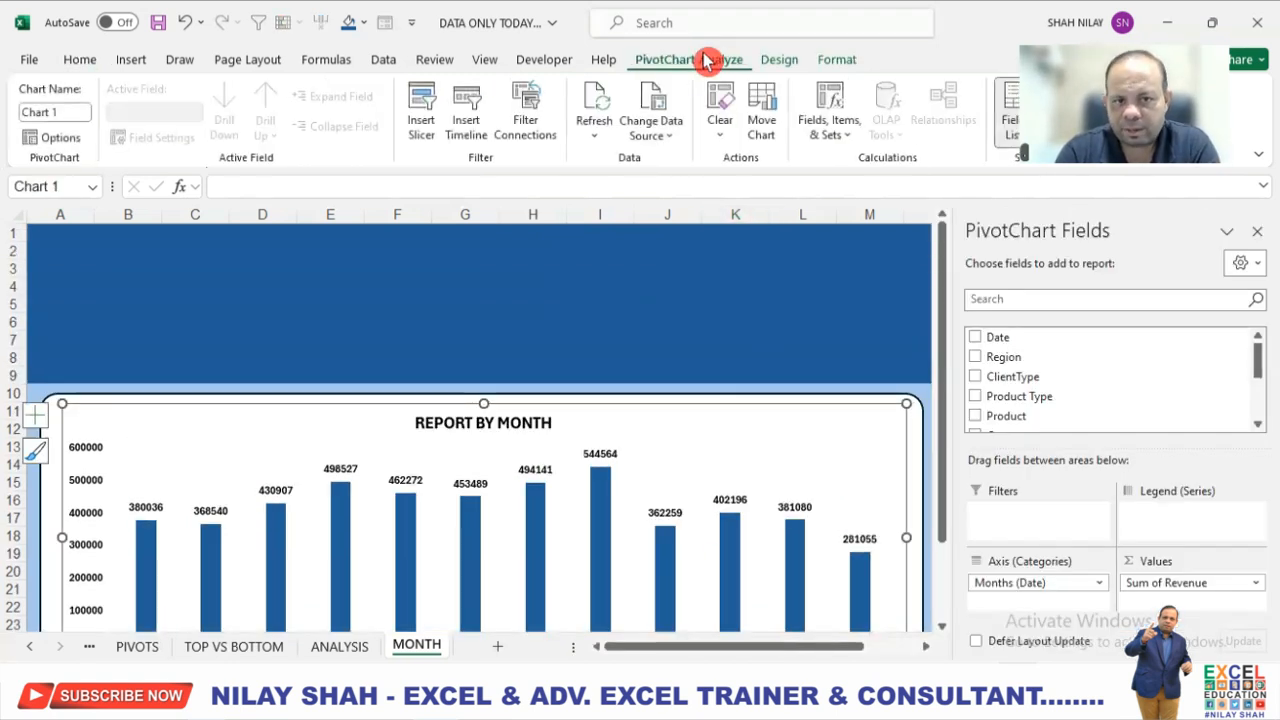
left_click(466, 125)
left_click(435, 312)
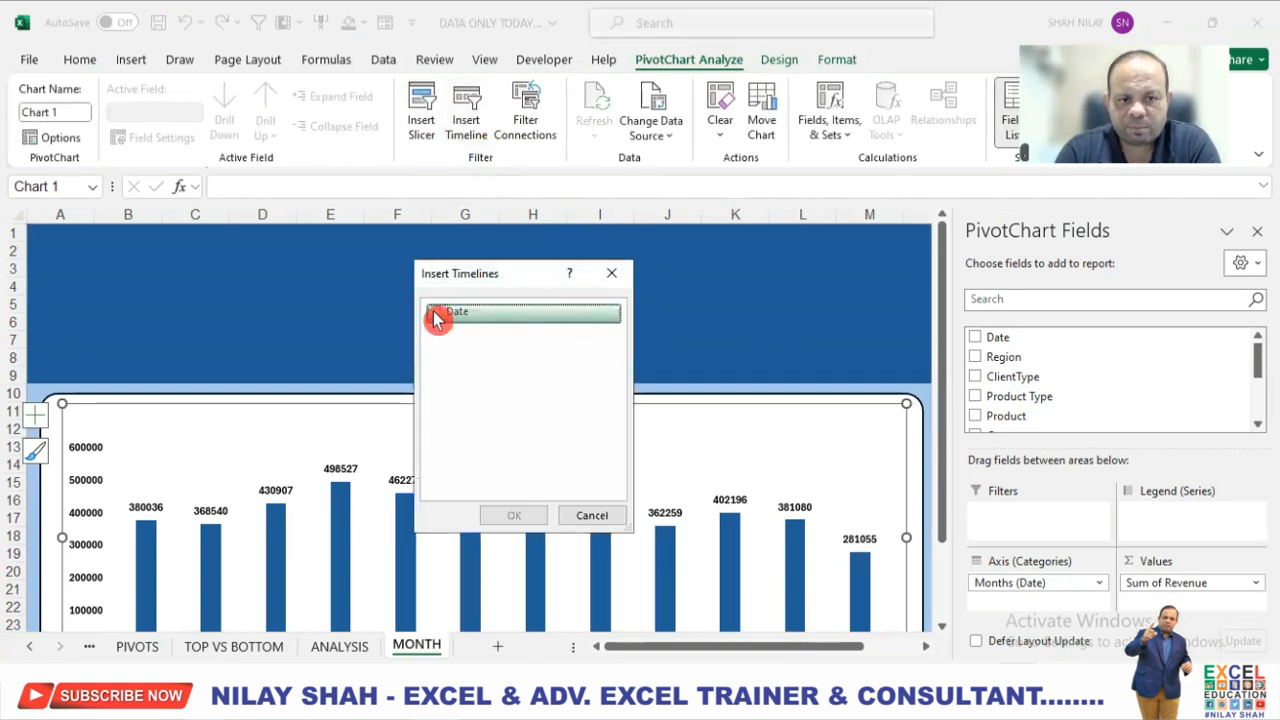
left_click(512, 520)
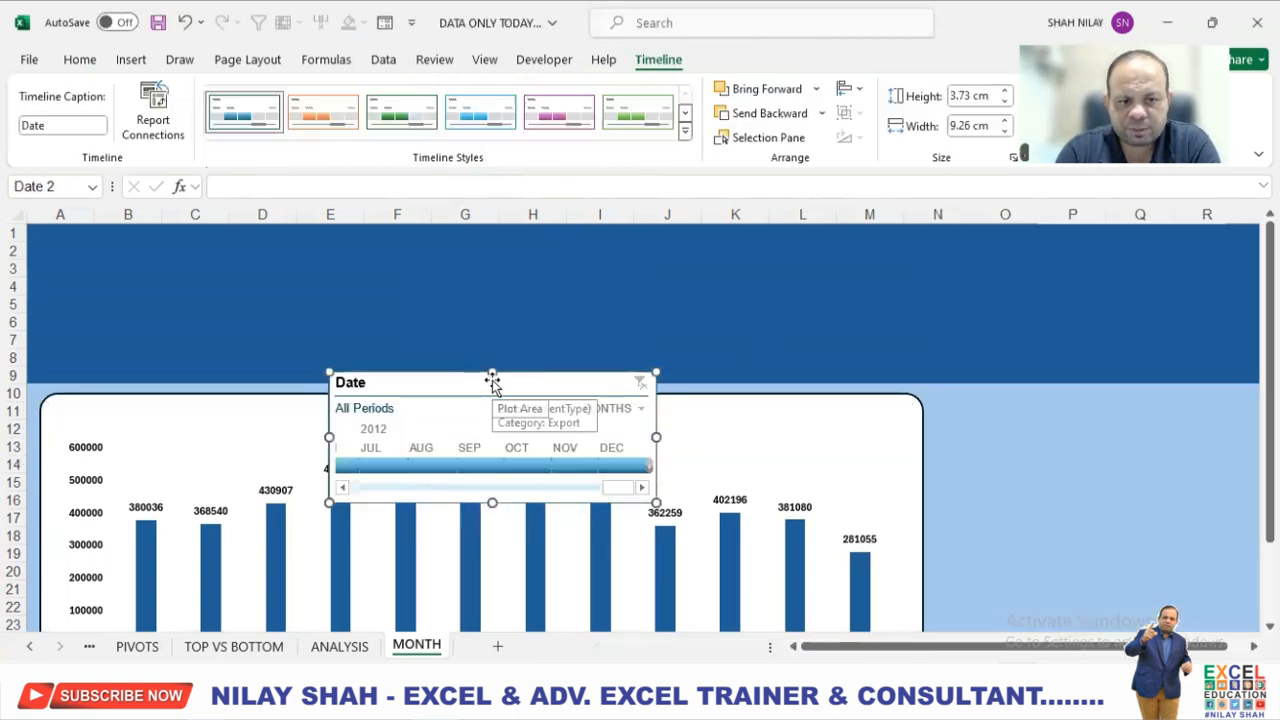
left_click_drag(497, 390, 227, 257)
Switch the Date timeline to quarters, widen it to about 21.09 cm, and show its periods from 2008 onward.
left_click(366, 282)
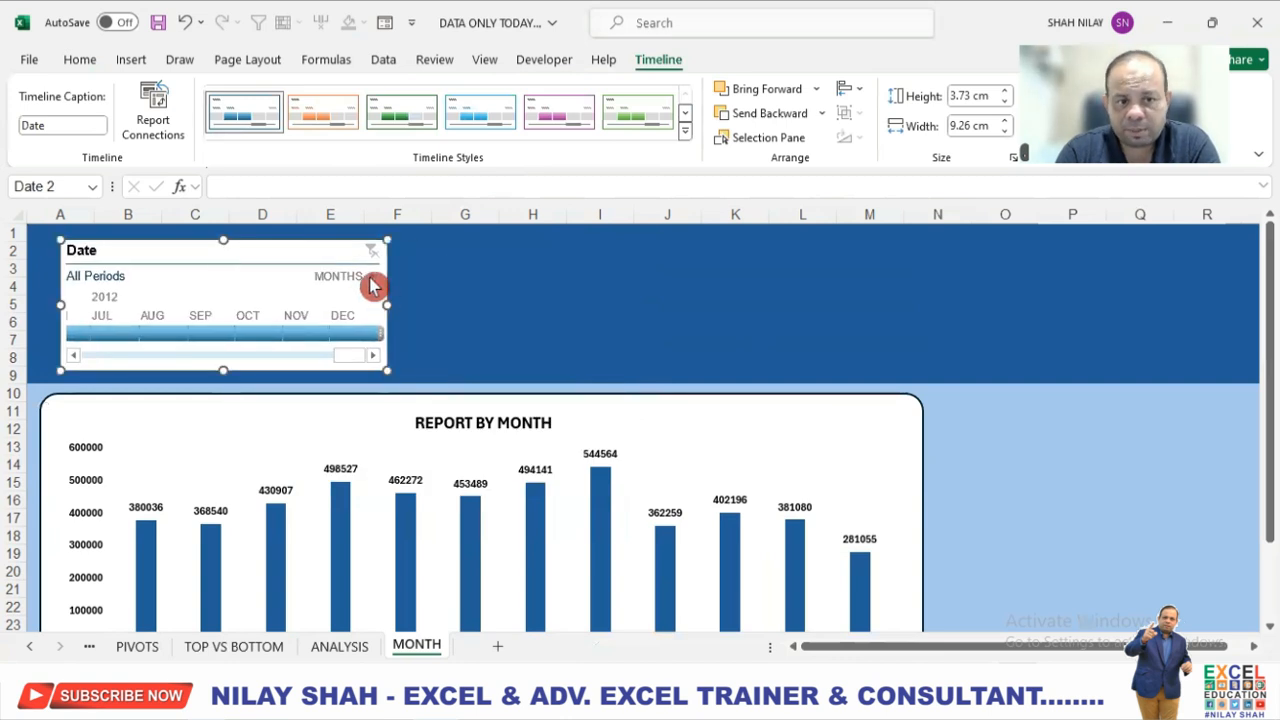
left_click(384, 329)
left_click_drag(386, 305, 805, 303)
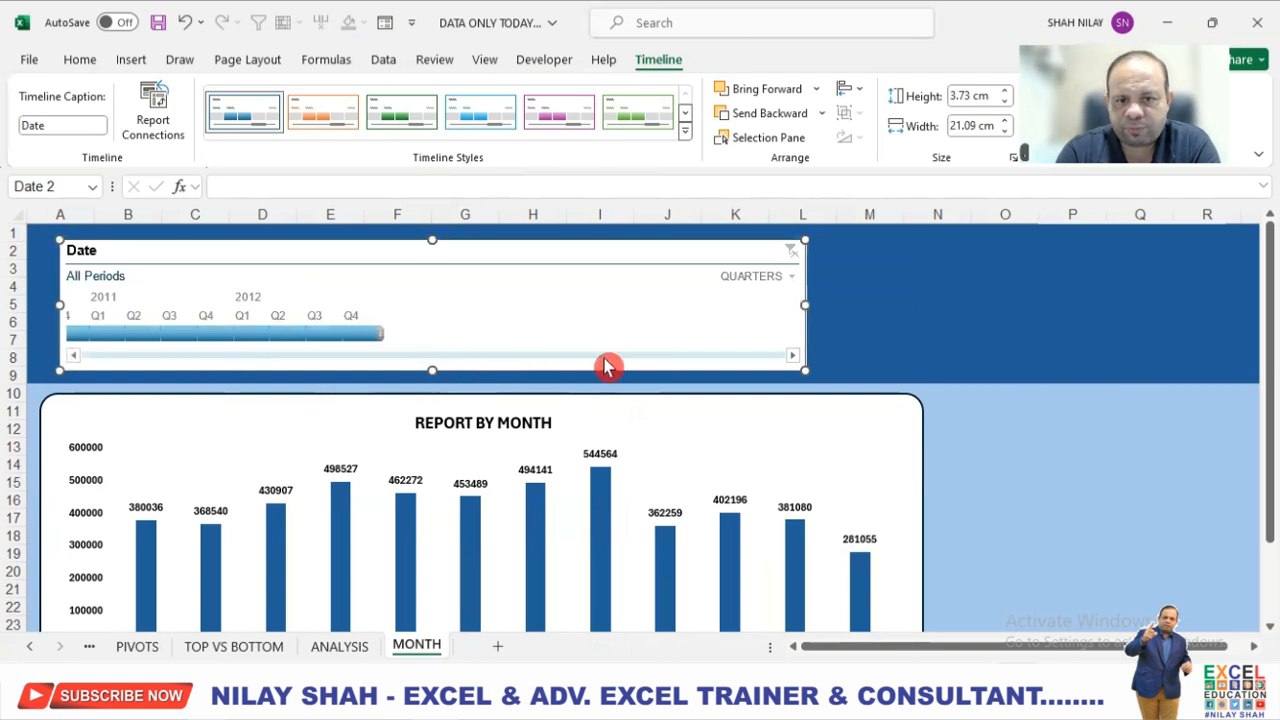
left_click(75, 357)
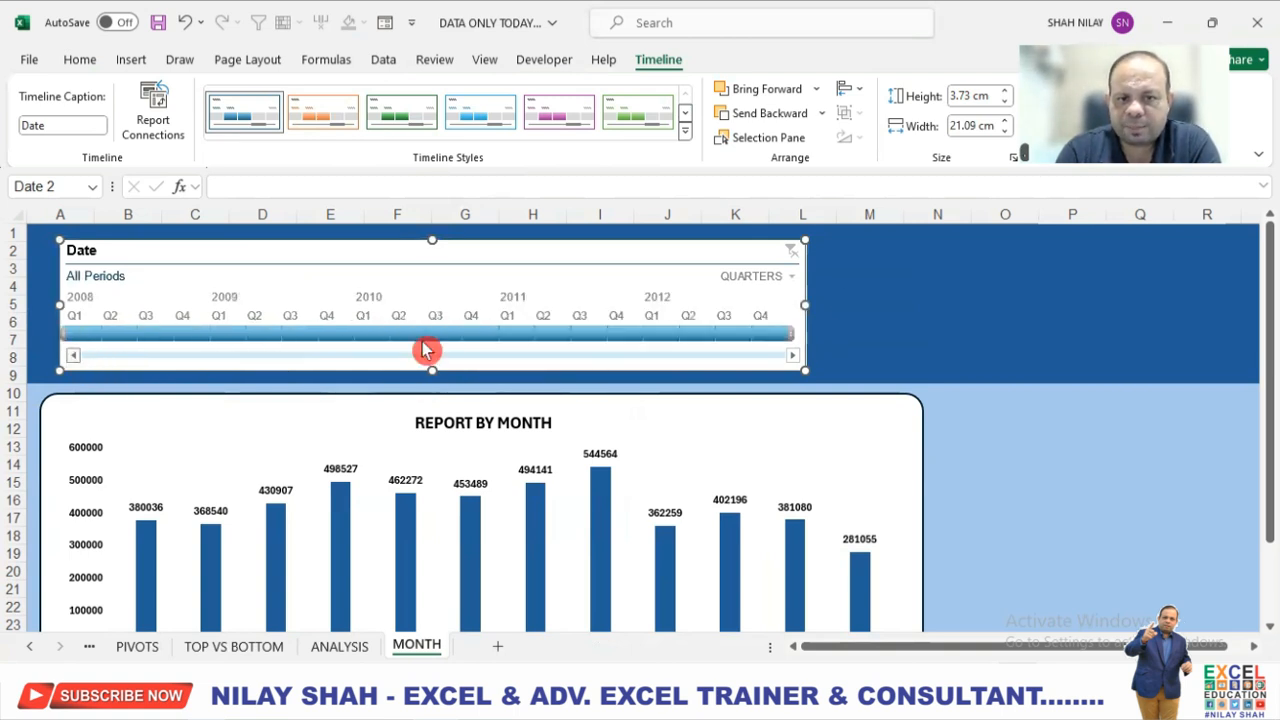
Switch the Date timeline to years, narrow it to about 8.78 cm, and apply the first blue Dark timeline style.
left_click_drag(805, 302, 908, 302)
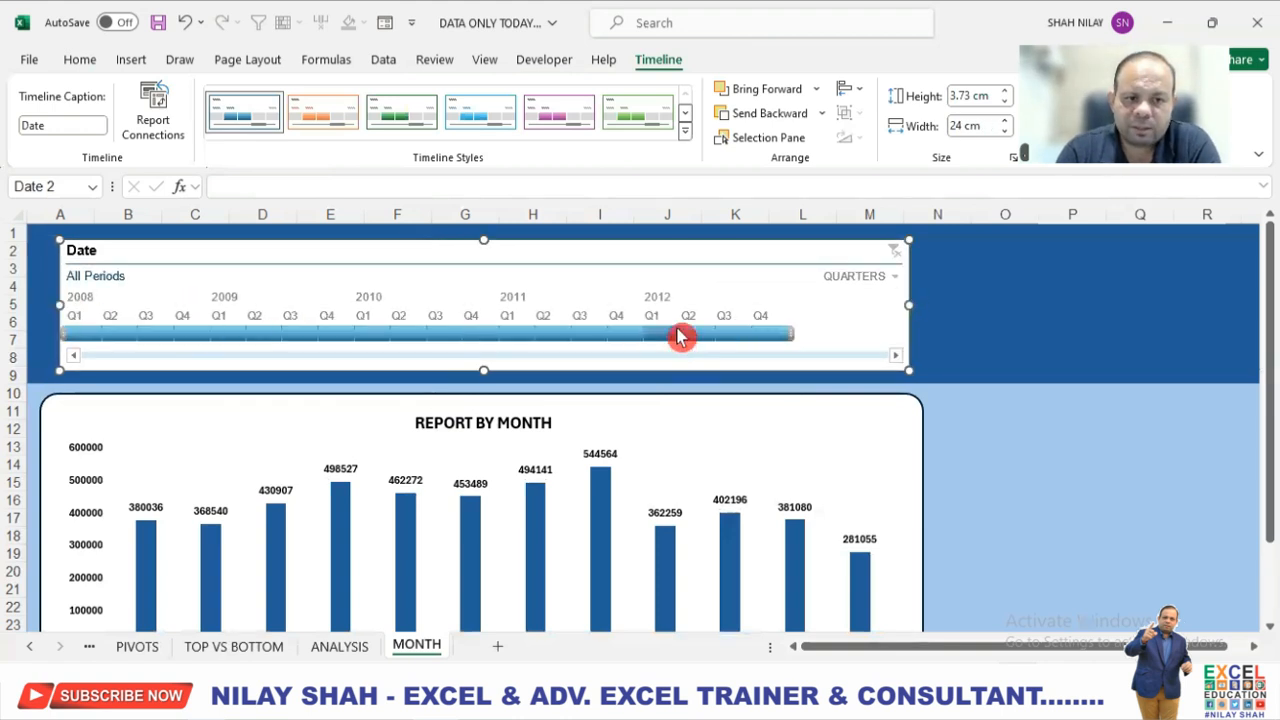
left_click(858, 281)
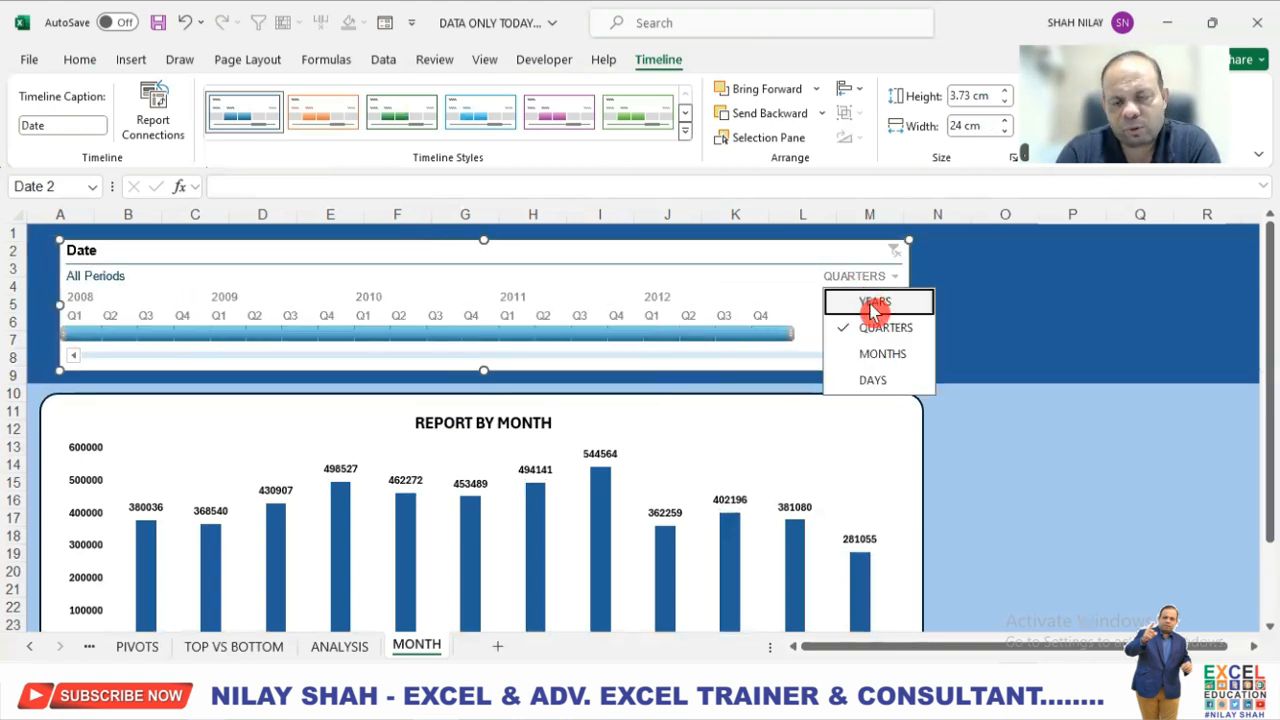
left_click(874, 304)
left_click_drag(556, 325, 370, 316)
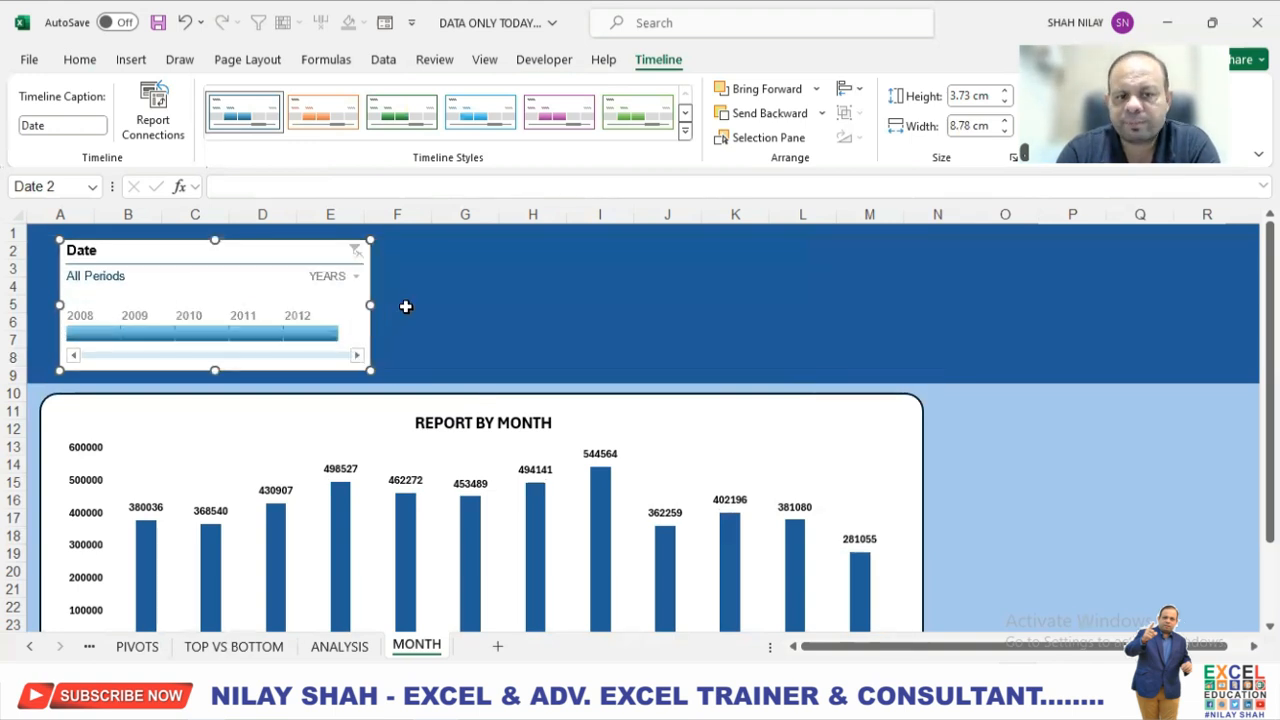
left_click(685, 131)
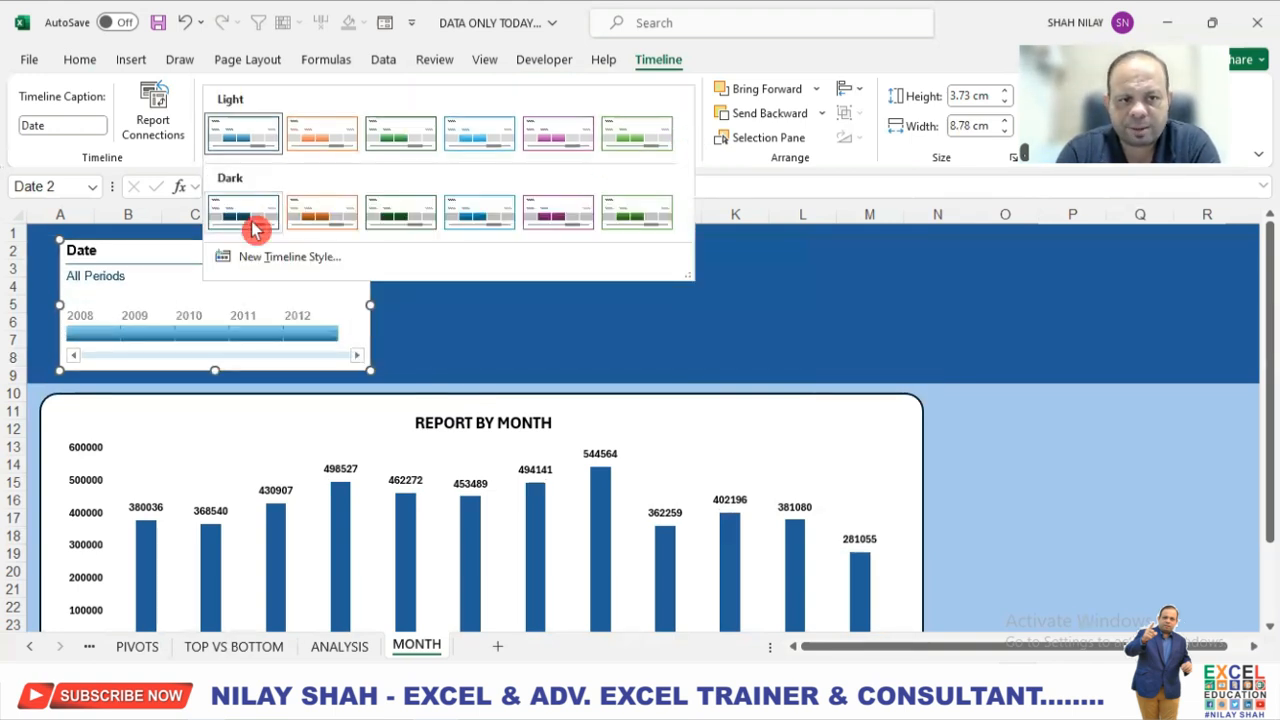
left_click(247, 215)
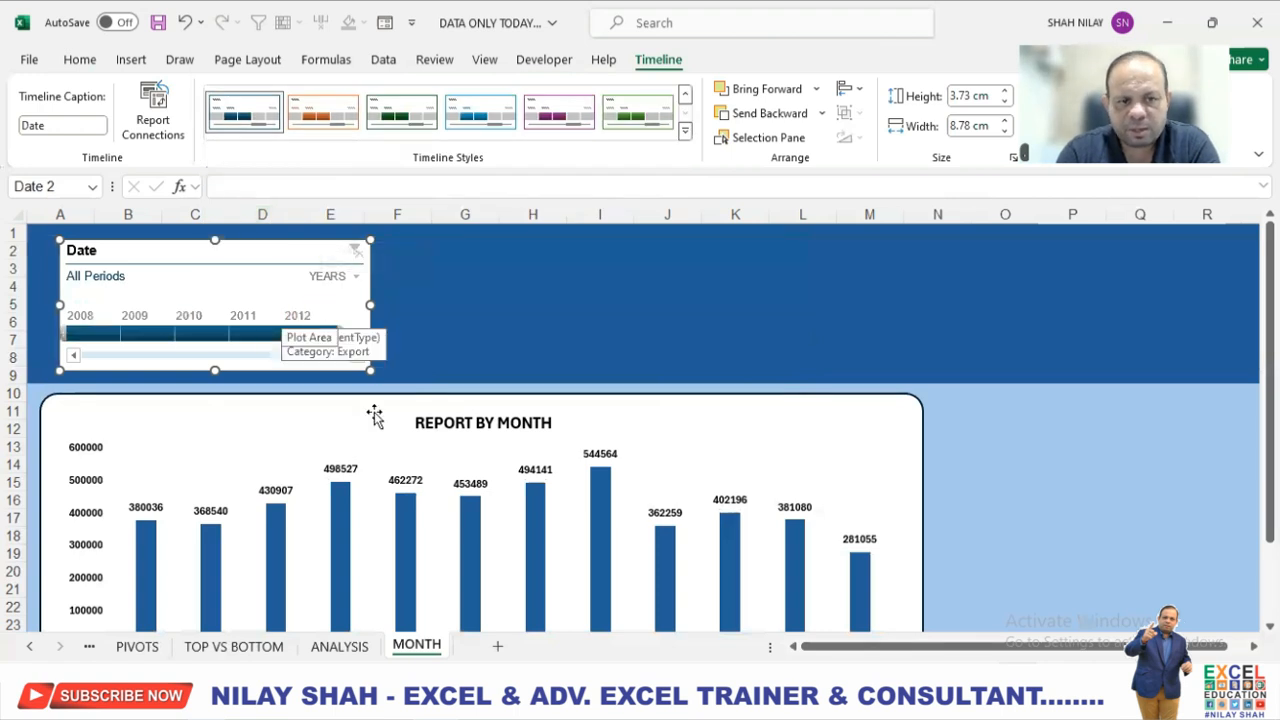
Insert slicers for Region, ClientType, Cate and Type for the month chart.
left_click(780, 429)
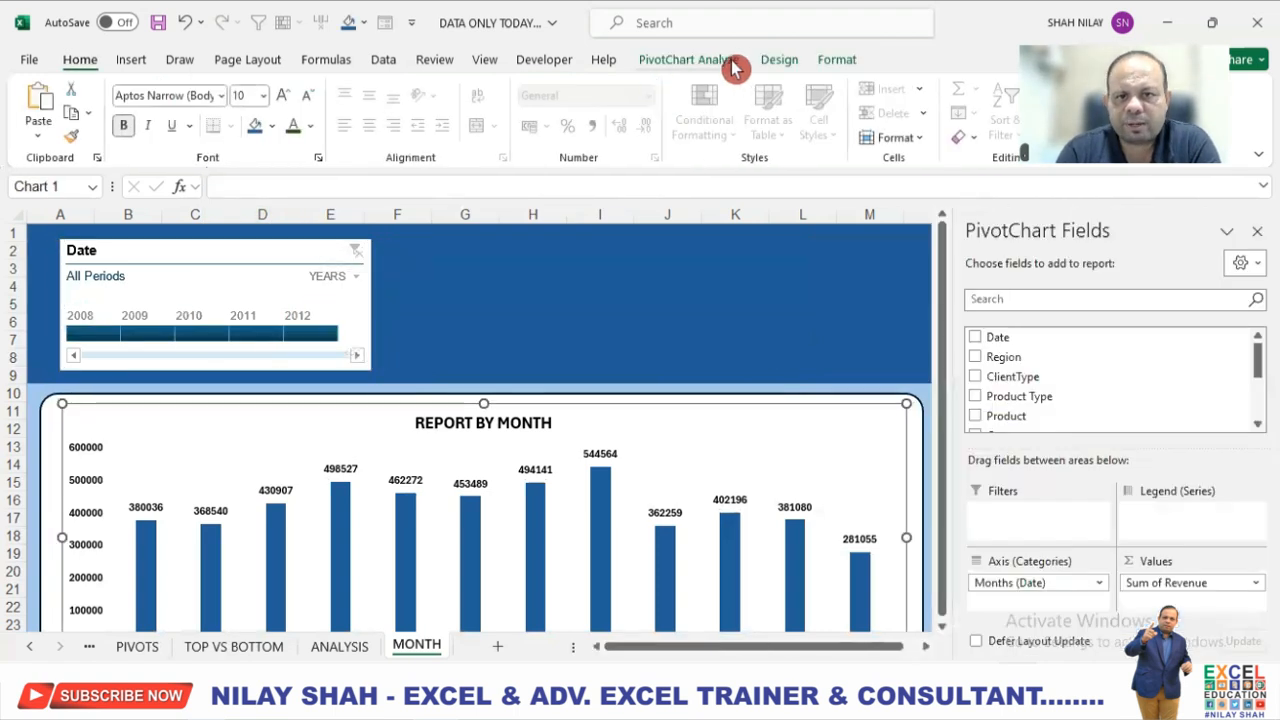
left_click(733, 63)
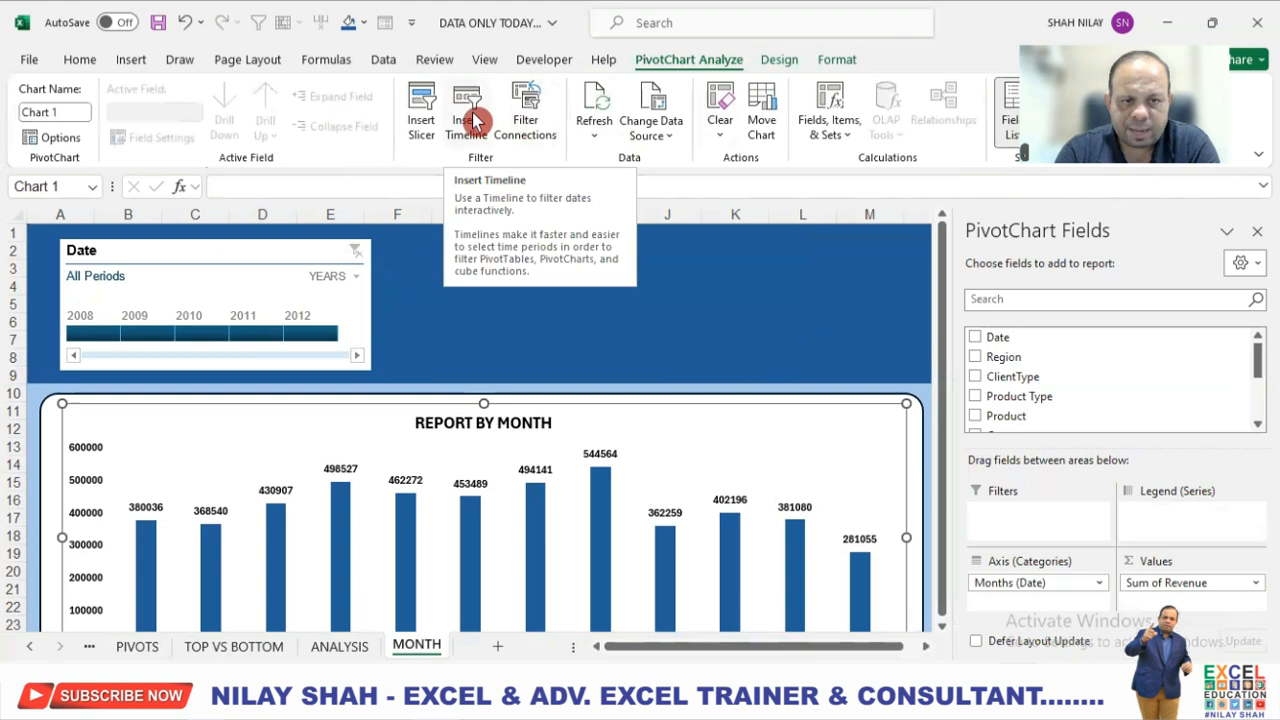
left_click(424, 115)
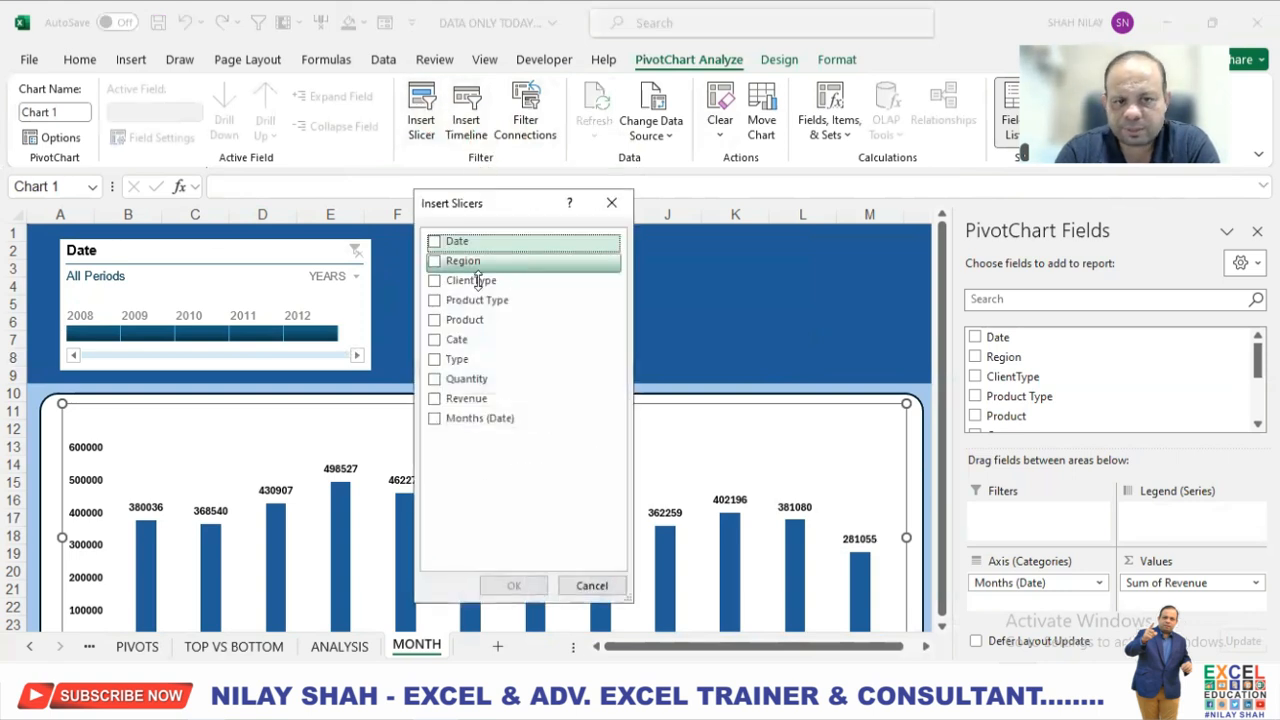
left_click(436, 261)
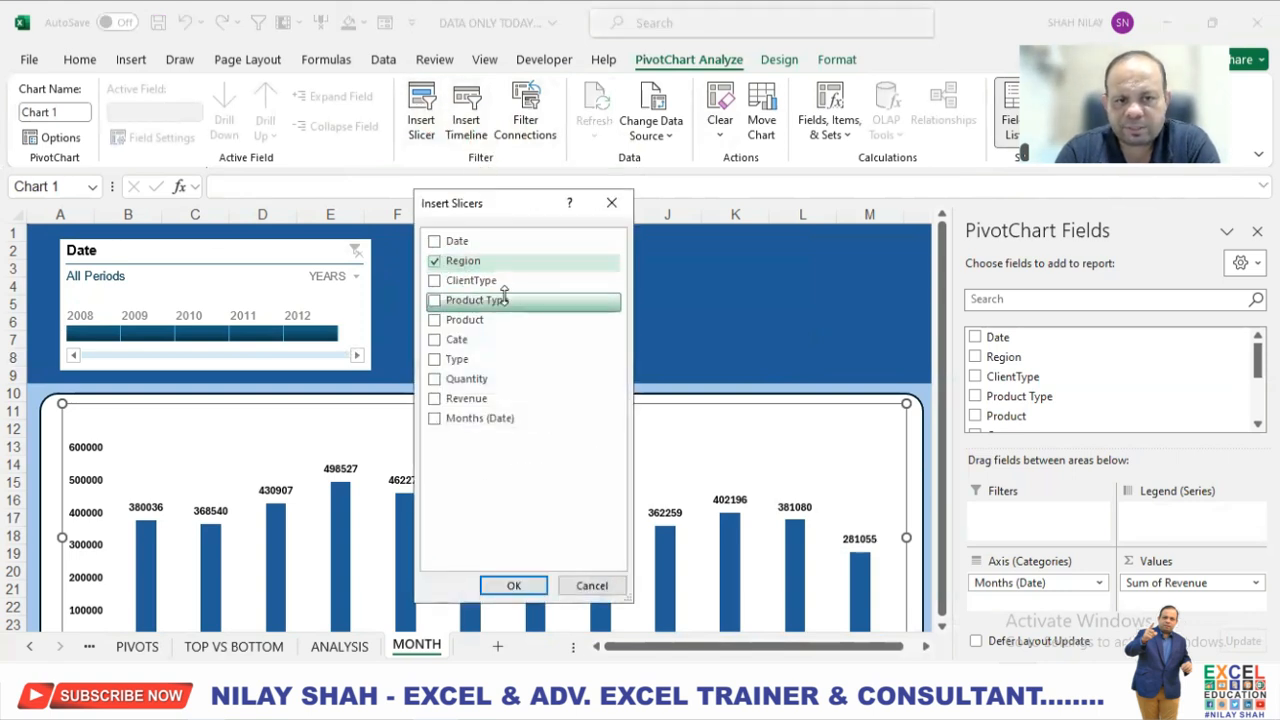
left_click(434, 280)
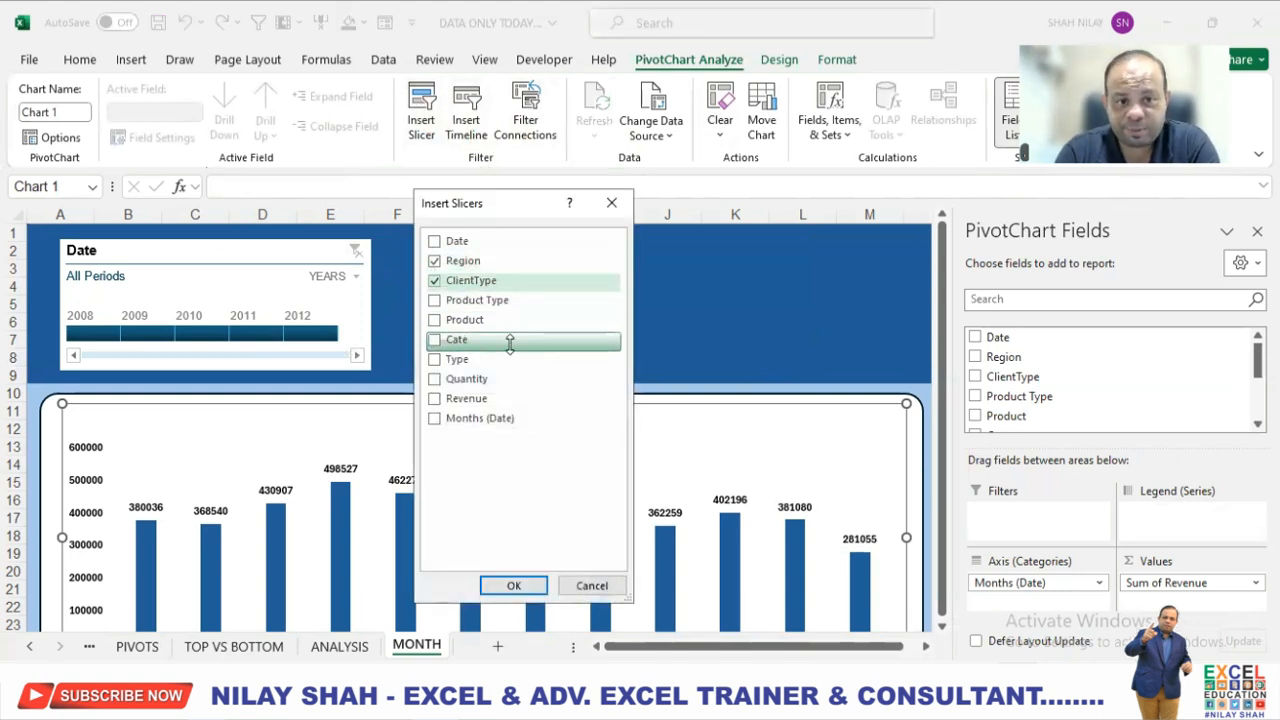
left_click(434, 341)
left_click(434, 359)
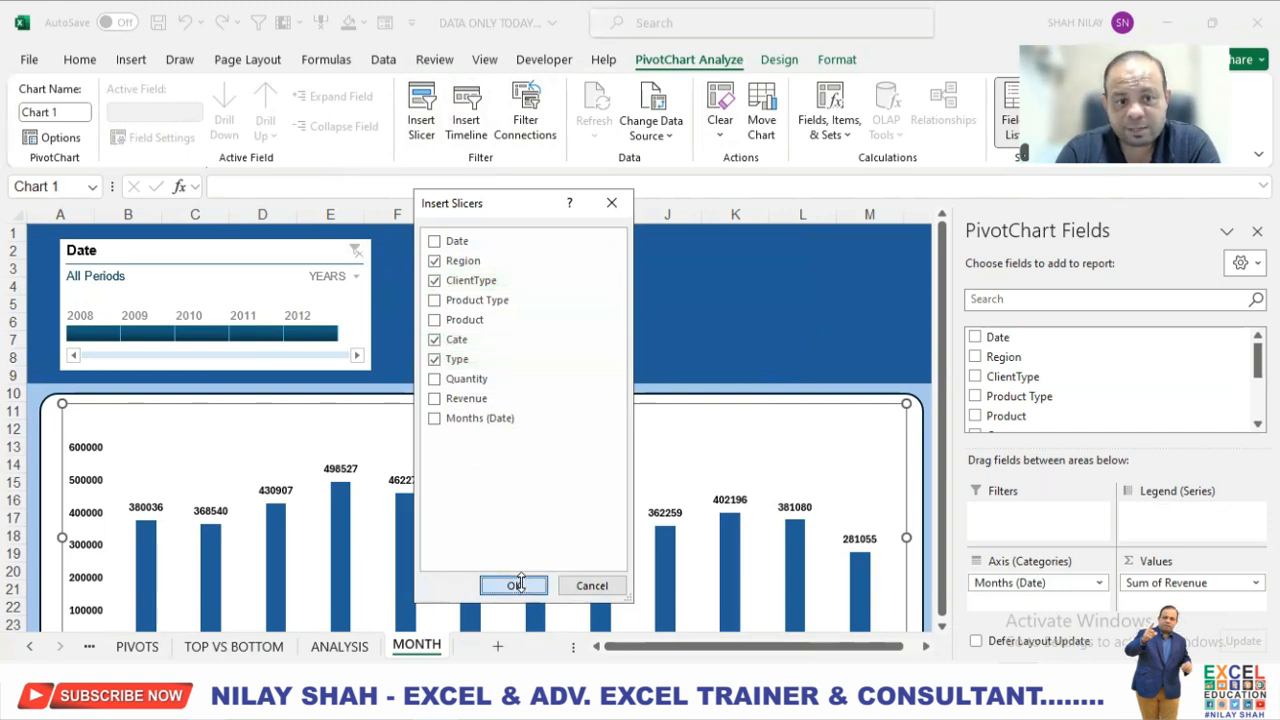
left_click(519, 585)
Place the Region slicer beside the timeline, give it the first blue Dark style, and shrink it to fit the header band.
left_click_drag(416, 256, 464, 257)
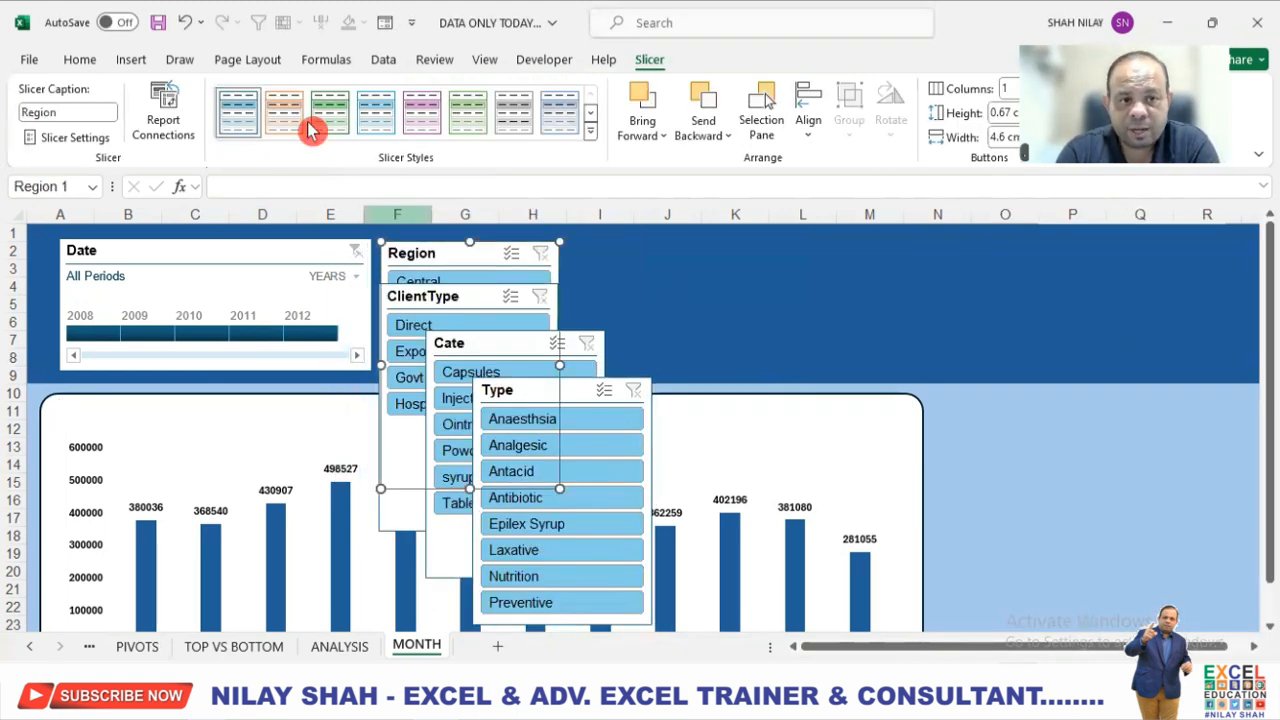
left_click(590, 131)
left_click(252, 218)
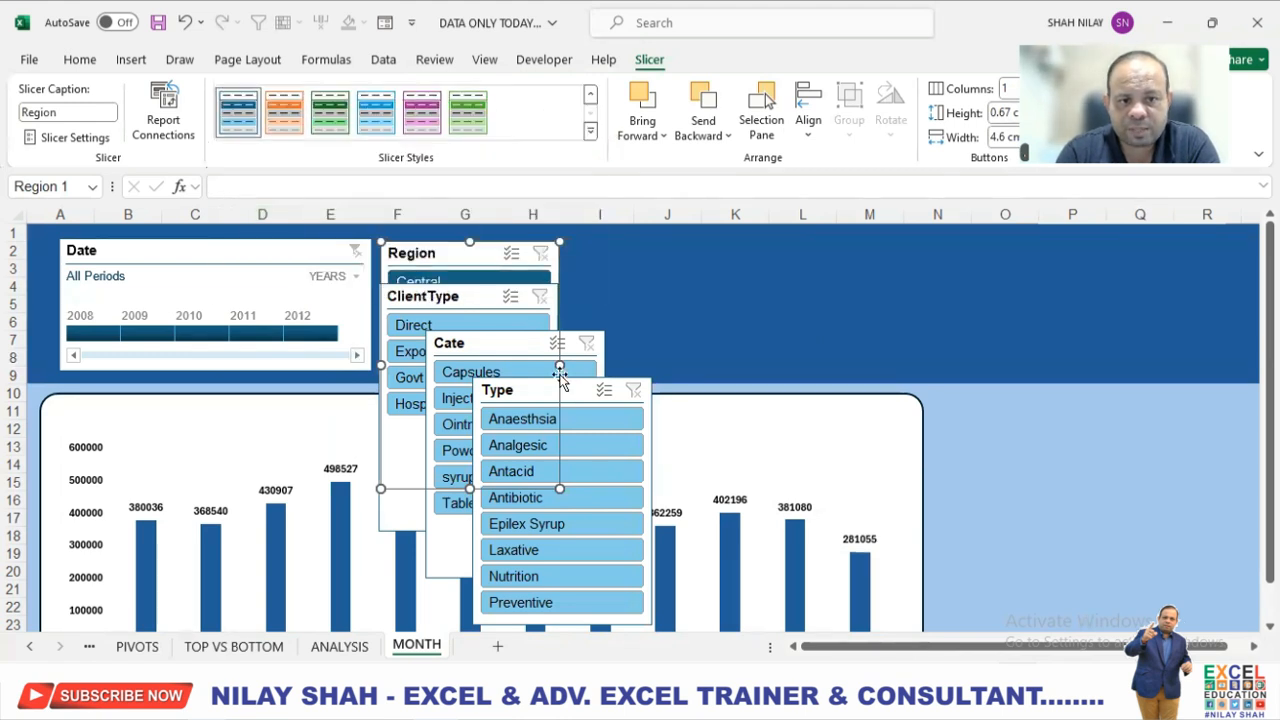
left_click_drag(480, 306, 814, 303)
left_click(455, 505)
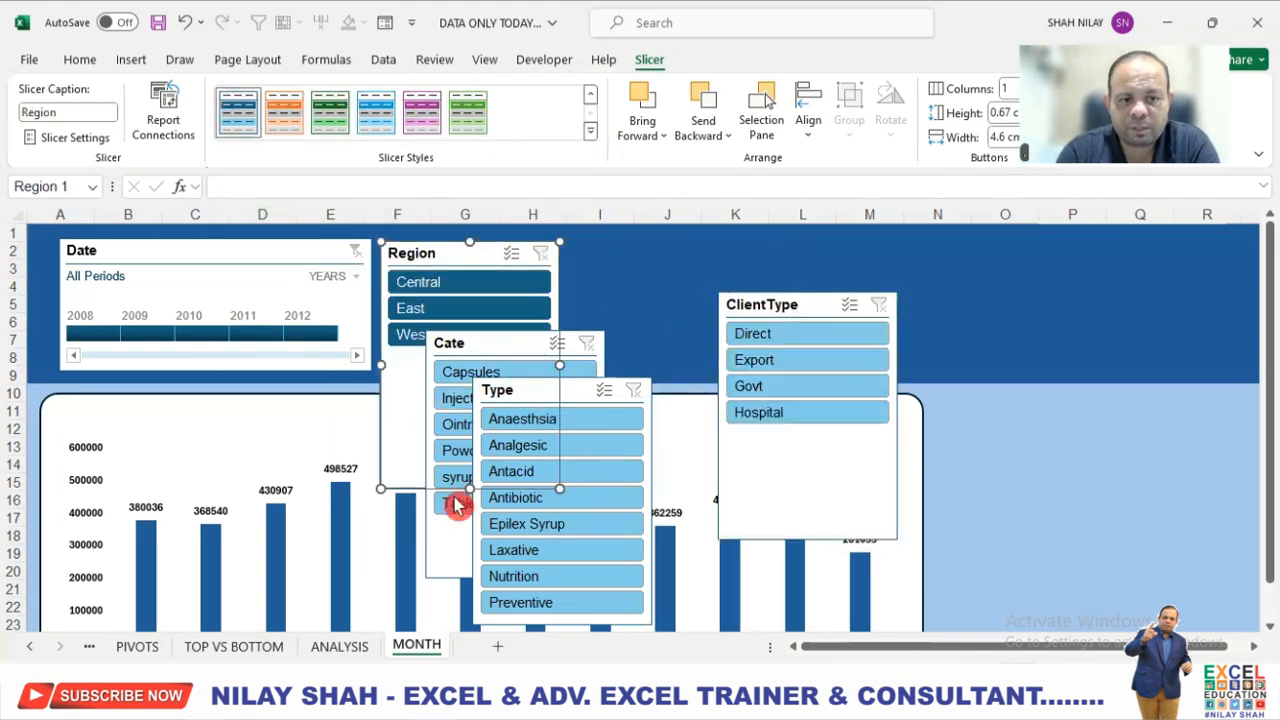
left_click_drag(469, 488, 622, 253)
left_click(555, 300)
left_click_drag(555, 300, 497, 298)
Place the Cate slicer beside Region in the same dark blue style, with 2 columns, sized to fit the header band.
left_click_drag(603, 255, 560, 258)
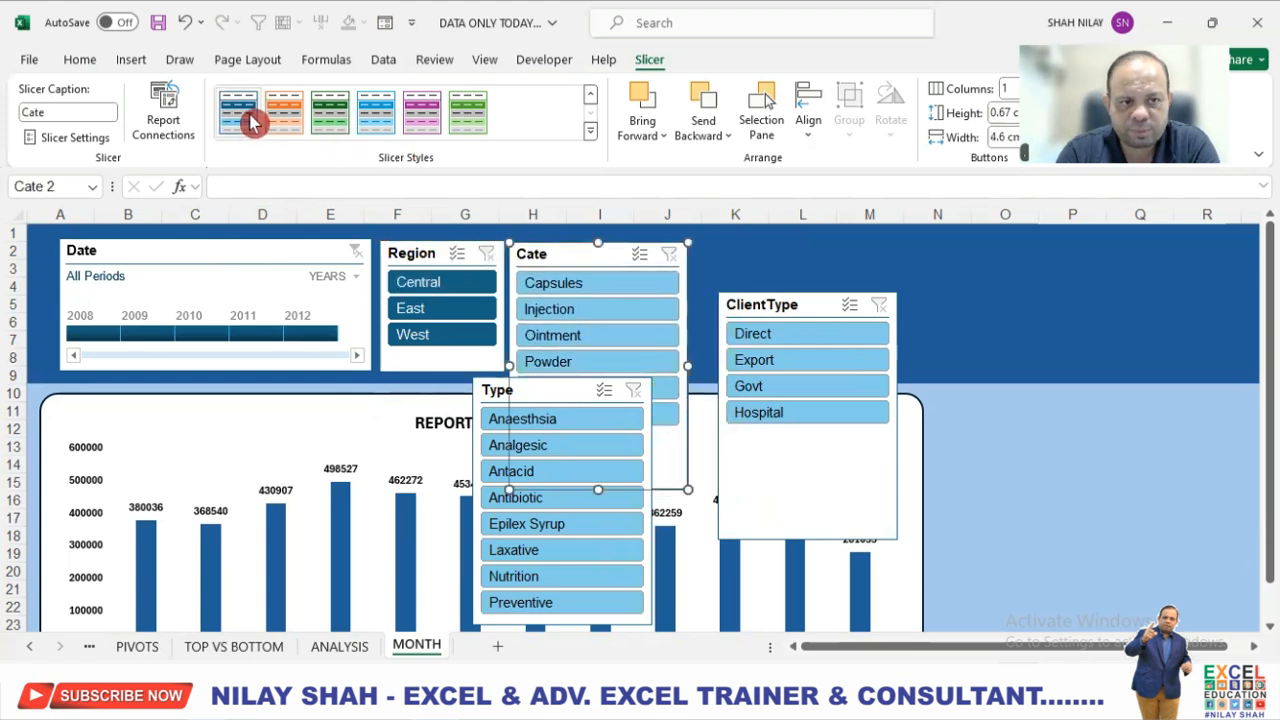
left_click(560, 260)
mouse_move(688, 366)
left_mouse_down()
mouse_move(682, 356)
mouse_move(707, 352)
left_mouse_up()
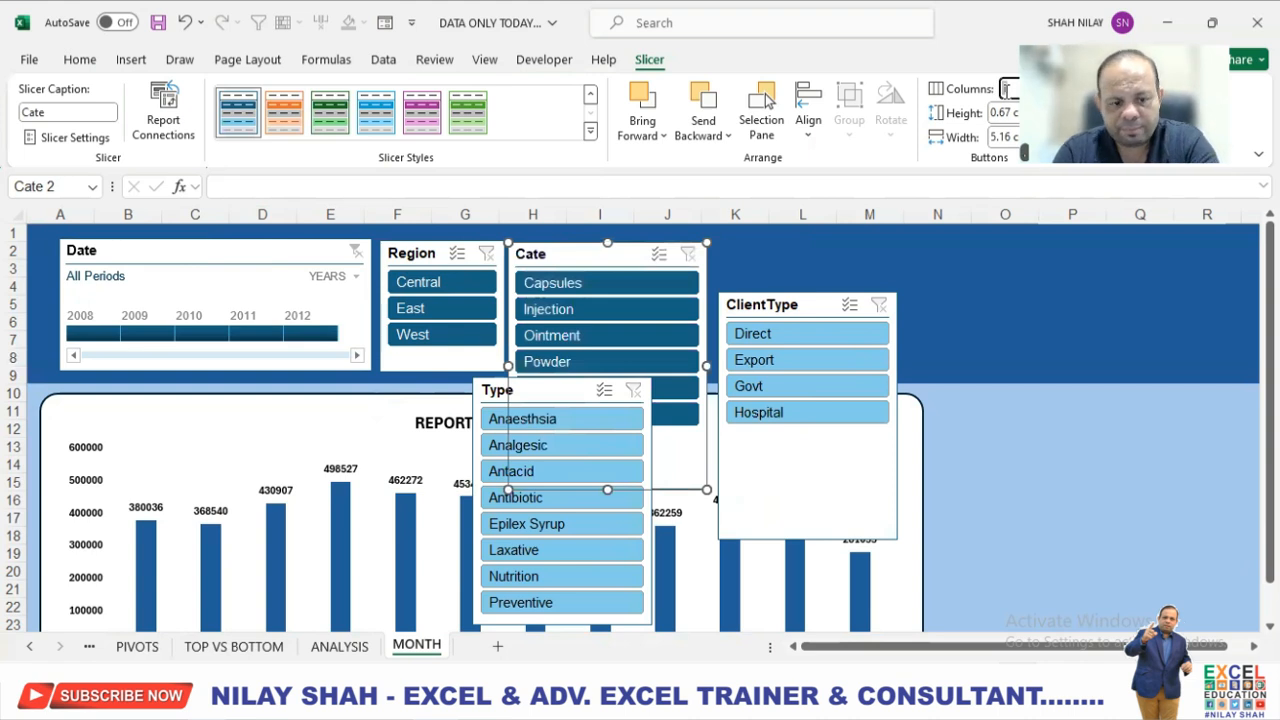
type("2")
key("Return")
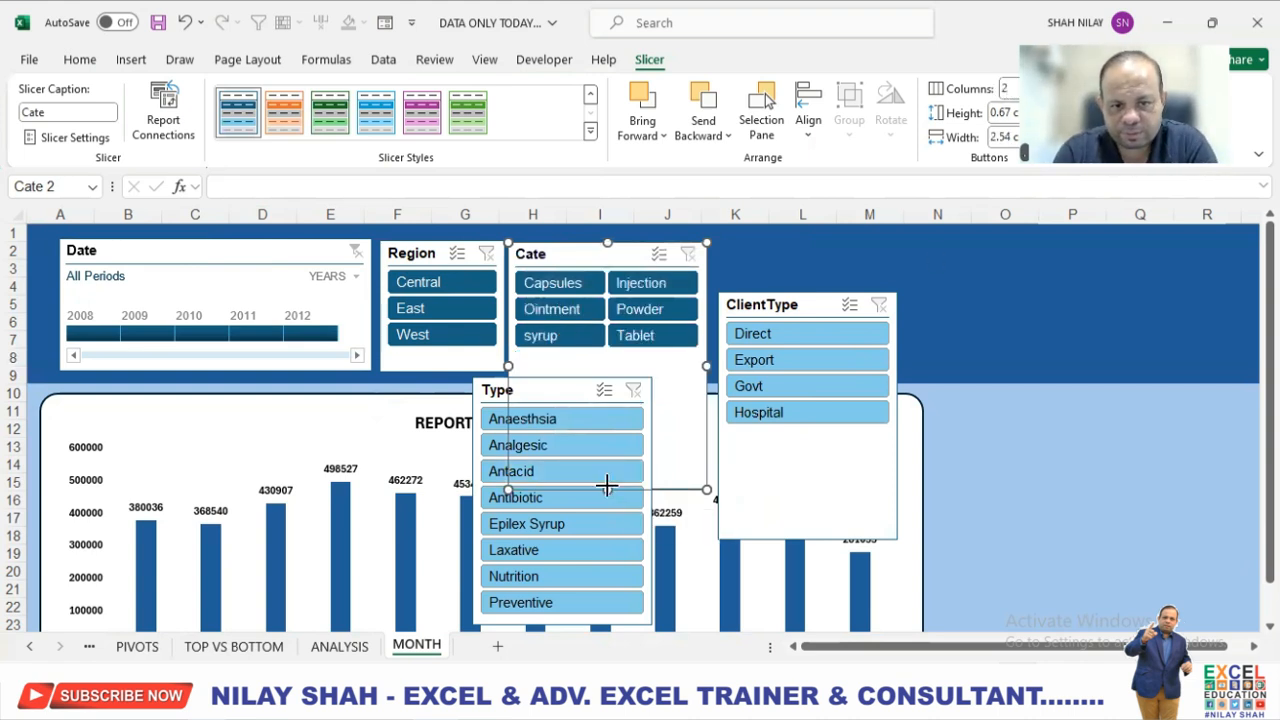
left_click_drag(594, 374, 596, 372)
Place the ClientType slicer beside Cate in the dark blue style, with 2 columns, sized to fit the header band.
left_click_drag(752, 298, 751, 254)
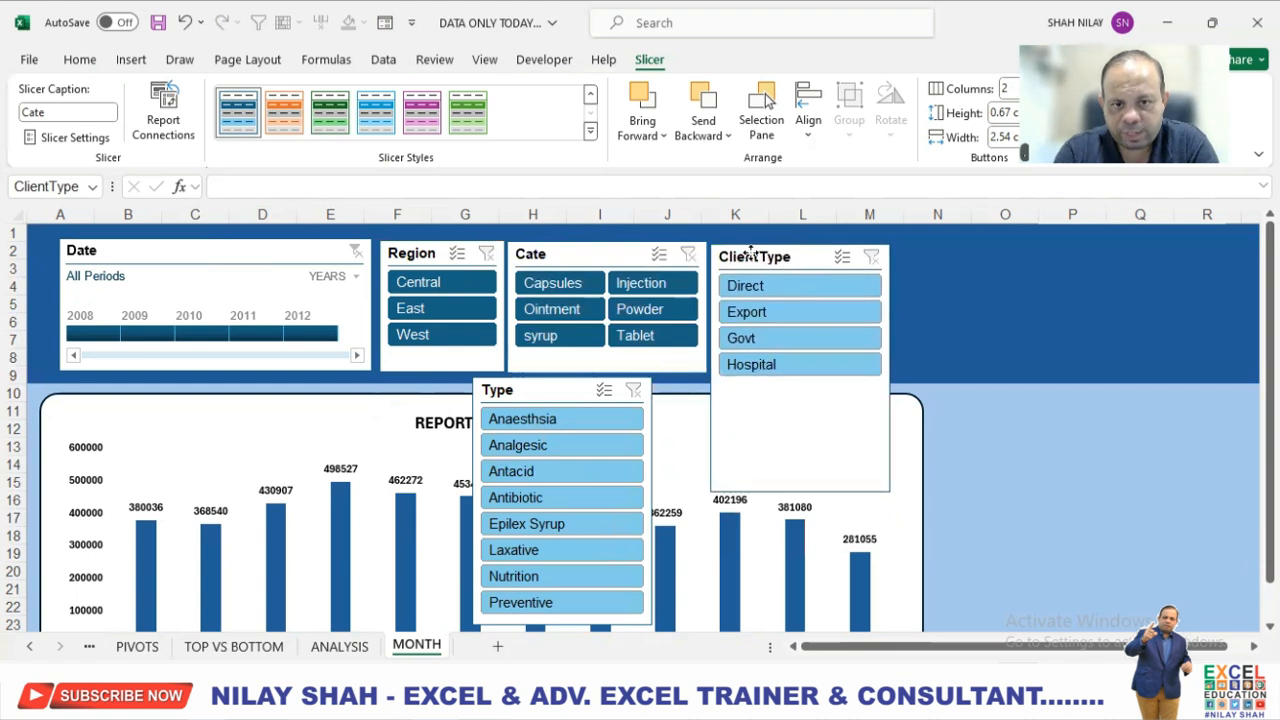
left_click(238, 112)
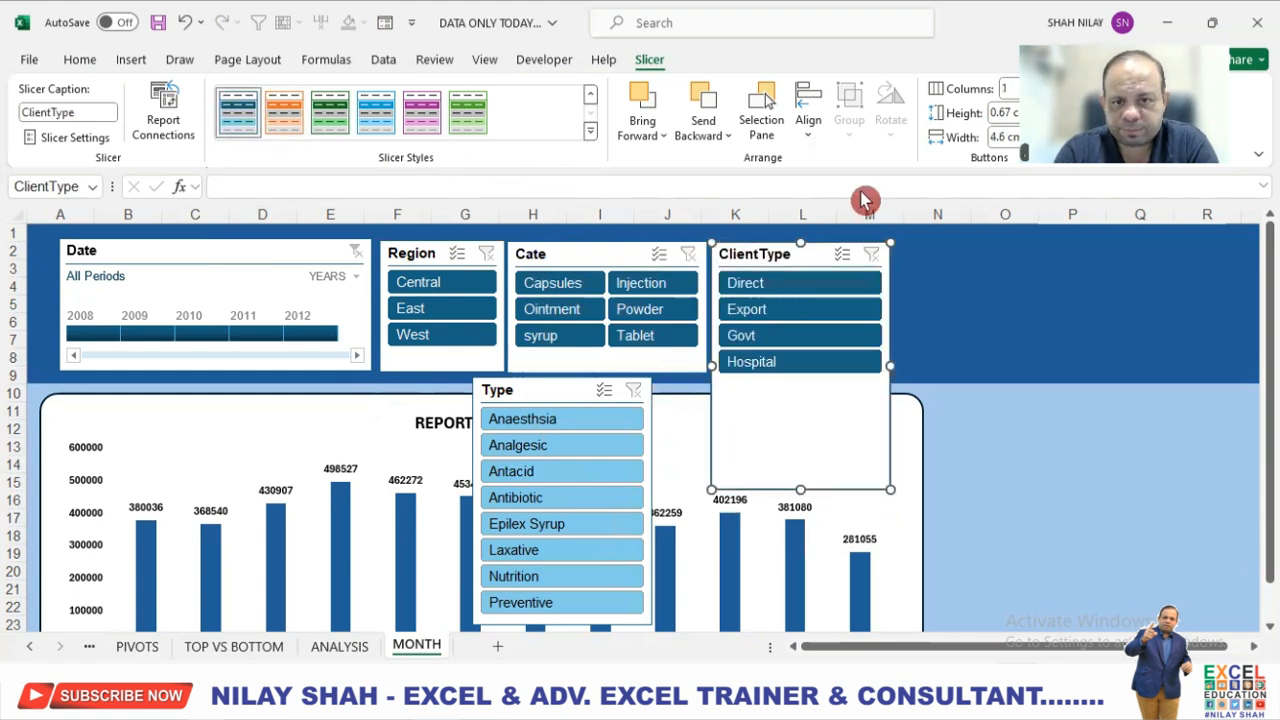
left_click_drag(890, 366, 839, 360)
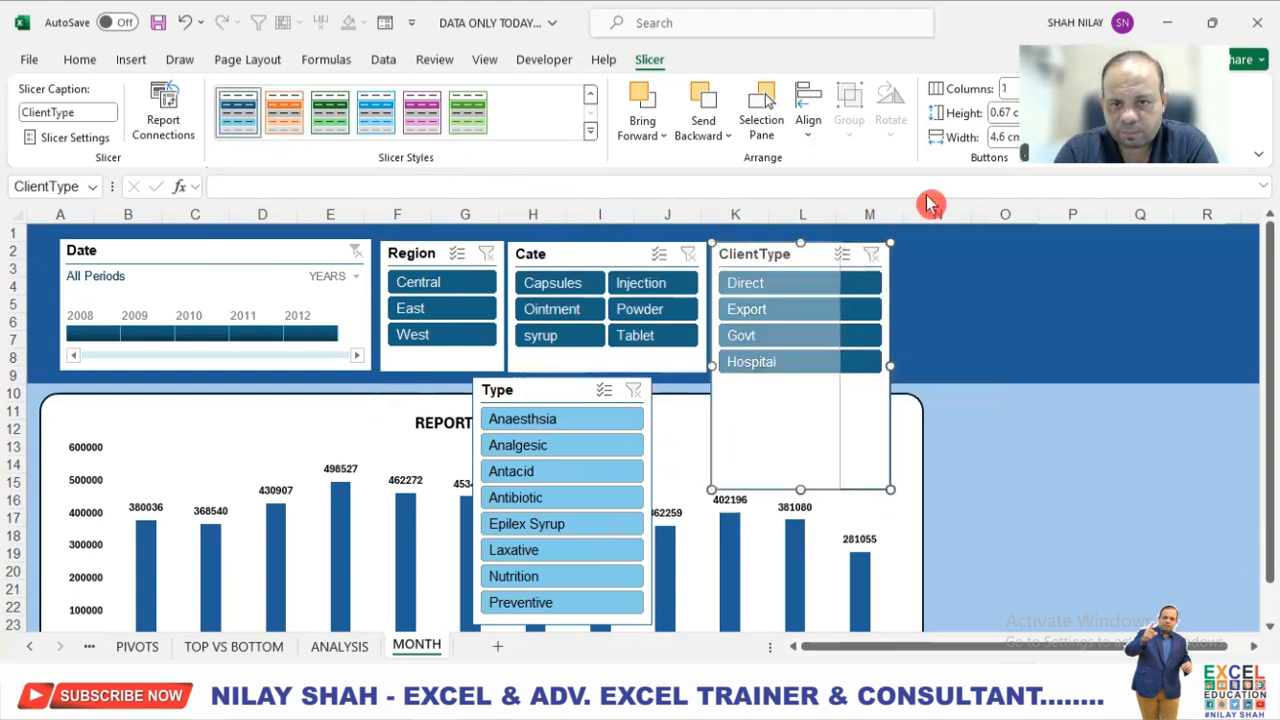
type("2")
key("Return")
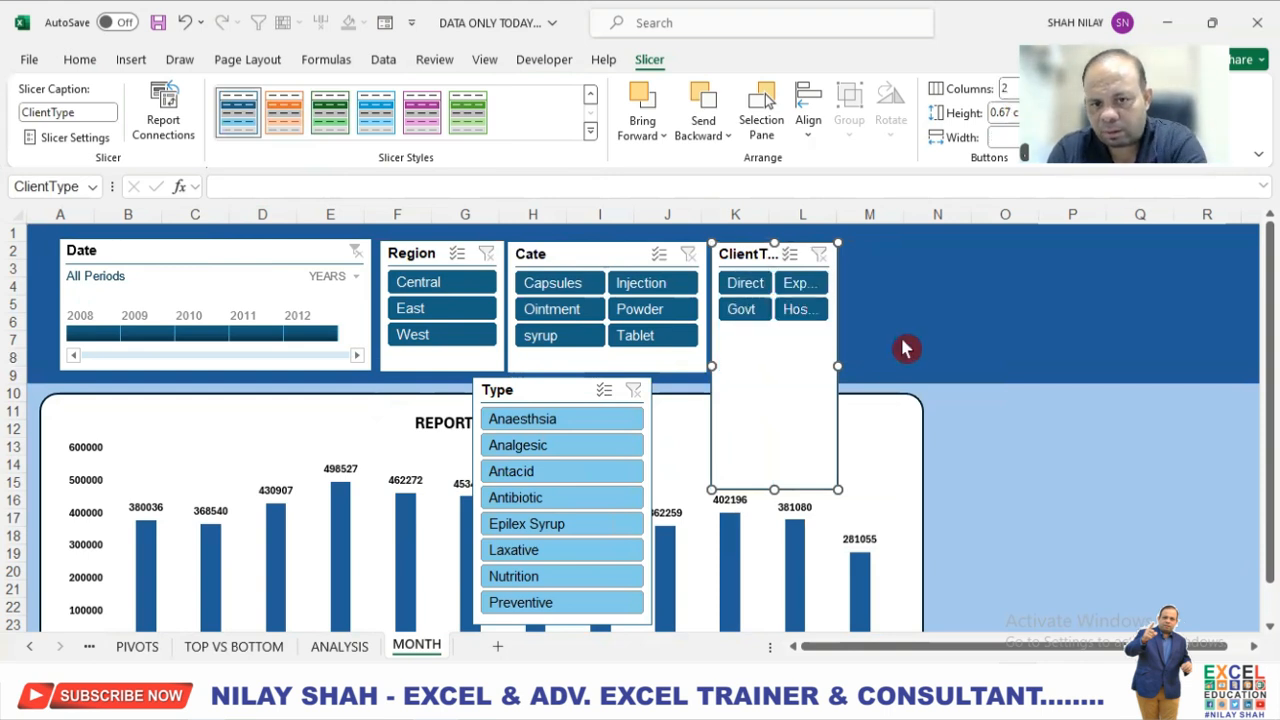
left_click_drag(838, 366, 892, 356)
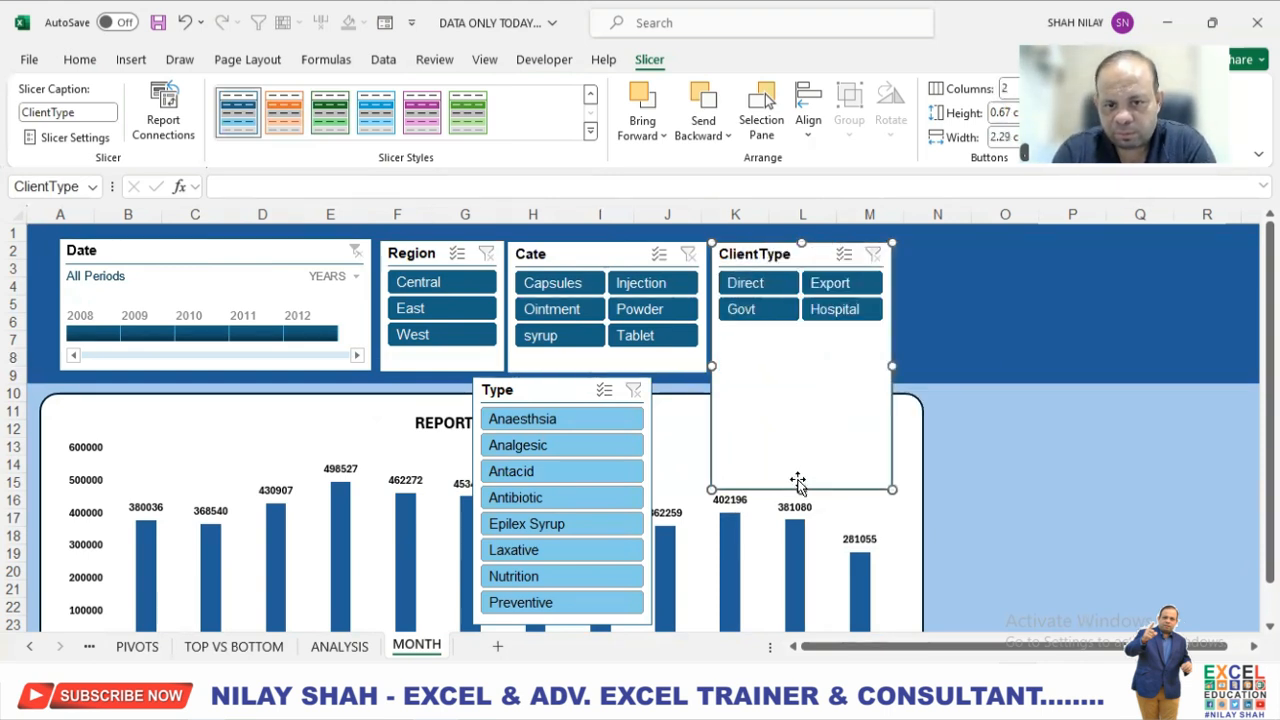
left_click_drag(803, 490, 803, 369)
Place the Type slicer beside ClientType in the dark blue style, with 3 columns, fitted to the band and widened for its labels.
left_click_drag(534, 391, 950, 257)
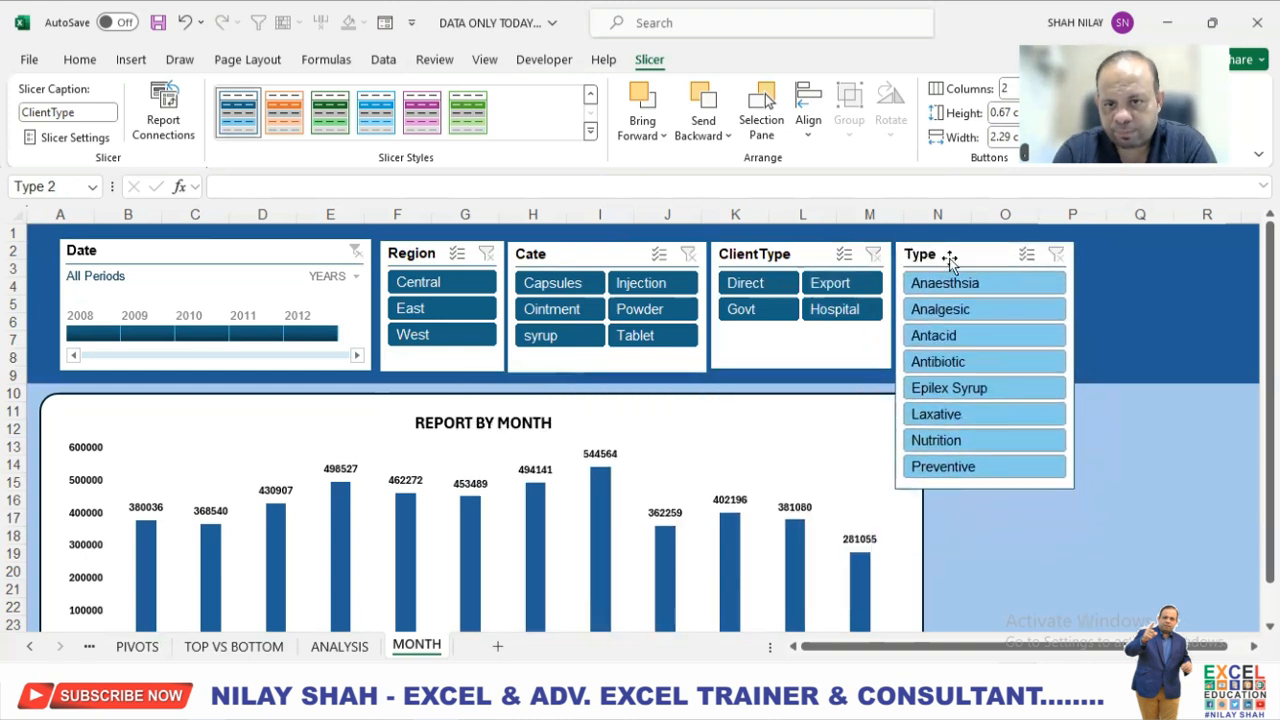
left_click(1006, 112)
left_click(1006, 90)
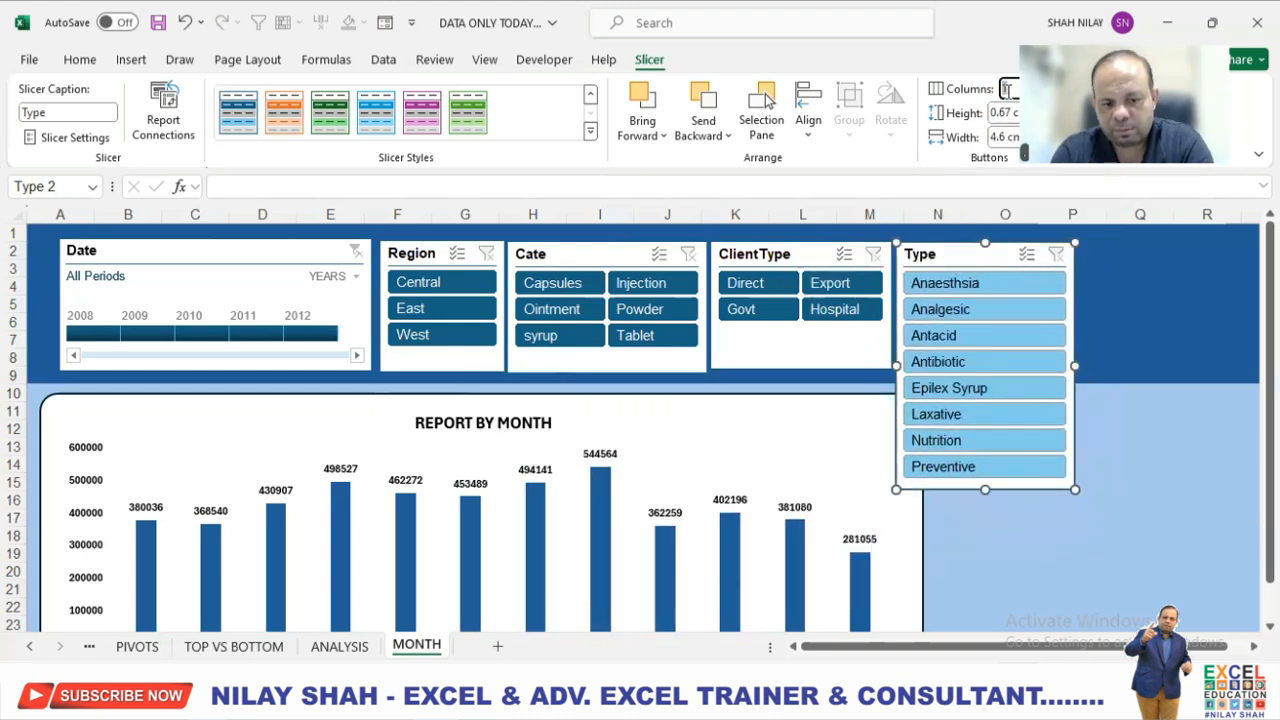
type("3")
key("Return")
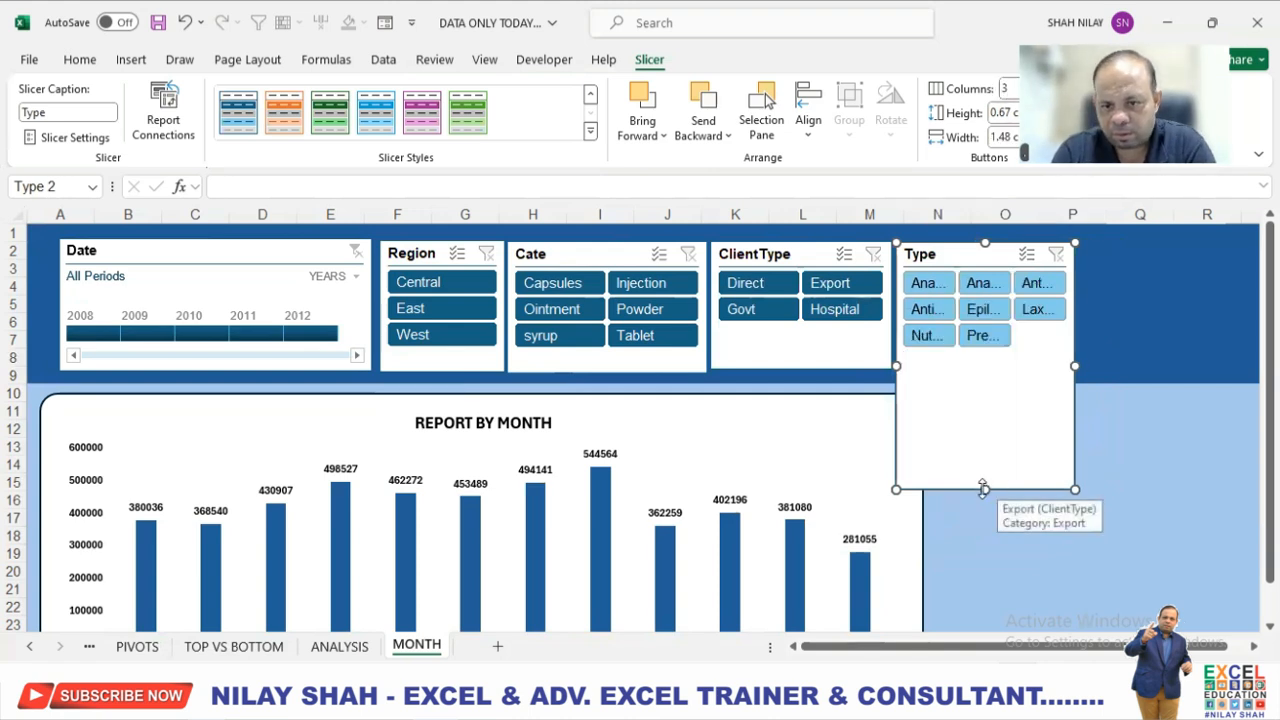
left_click_drag(982, 367, 981, 367)
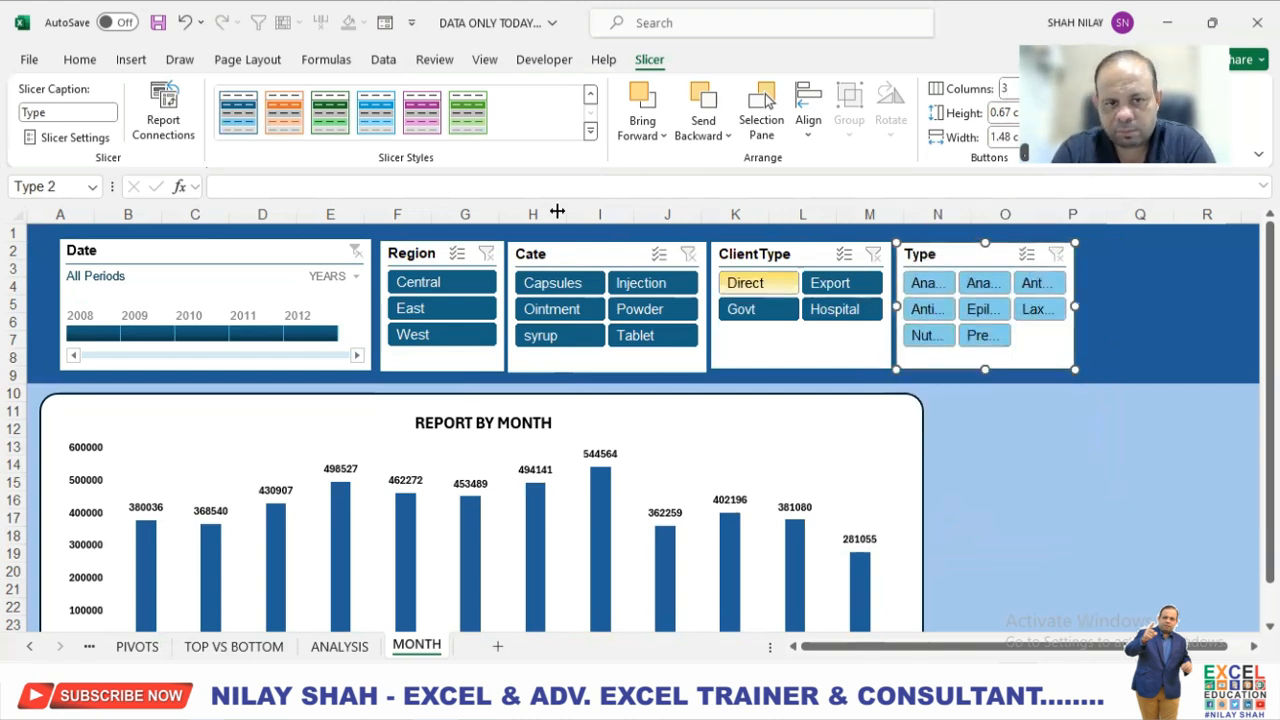
left_click(247, 113)
left_click_drag(1075, 306, 1172, 303)
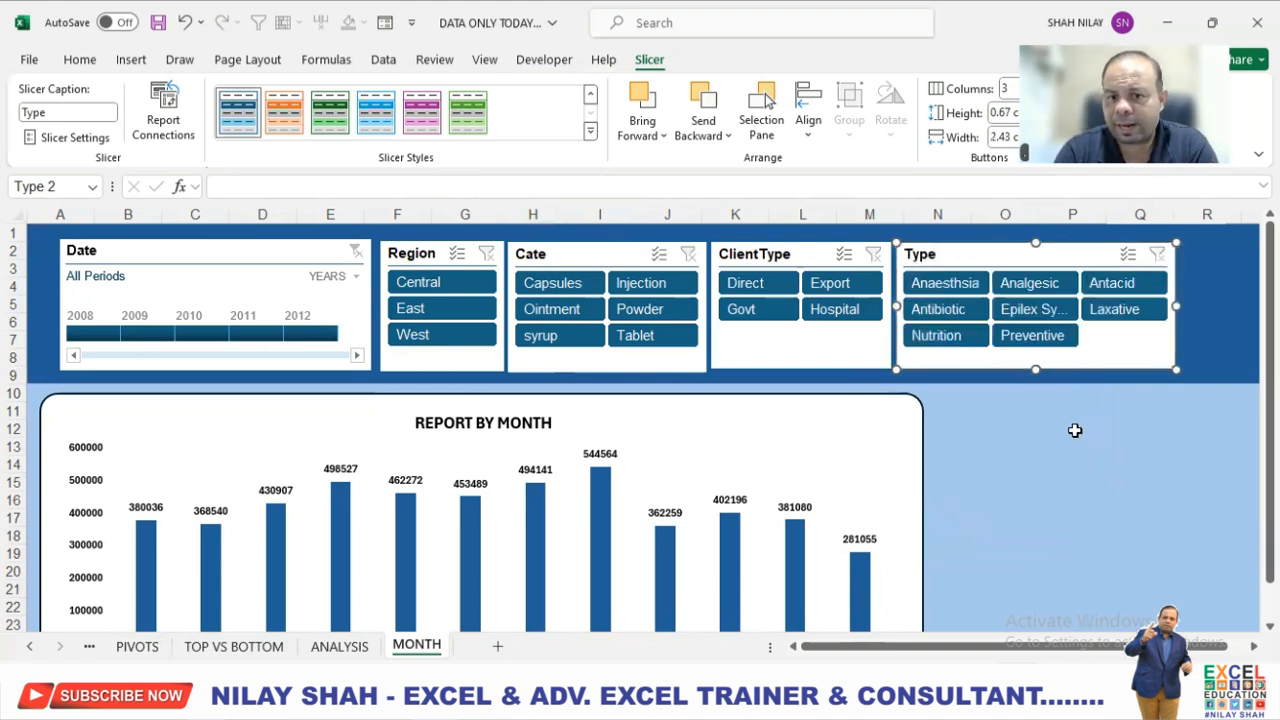
Lengthen the ClientType slicer slightly to line up its lower edge with the neighbouring slicers.
left_click(818, 357)
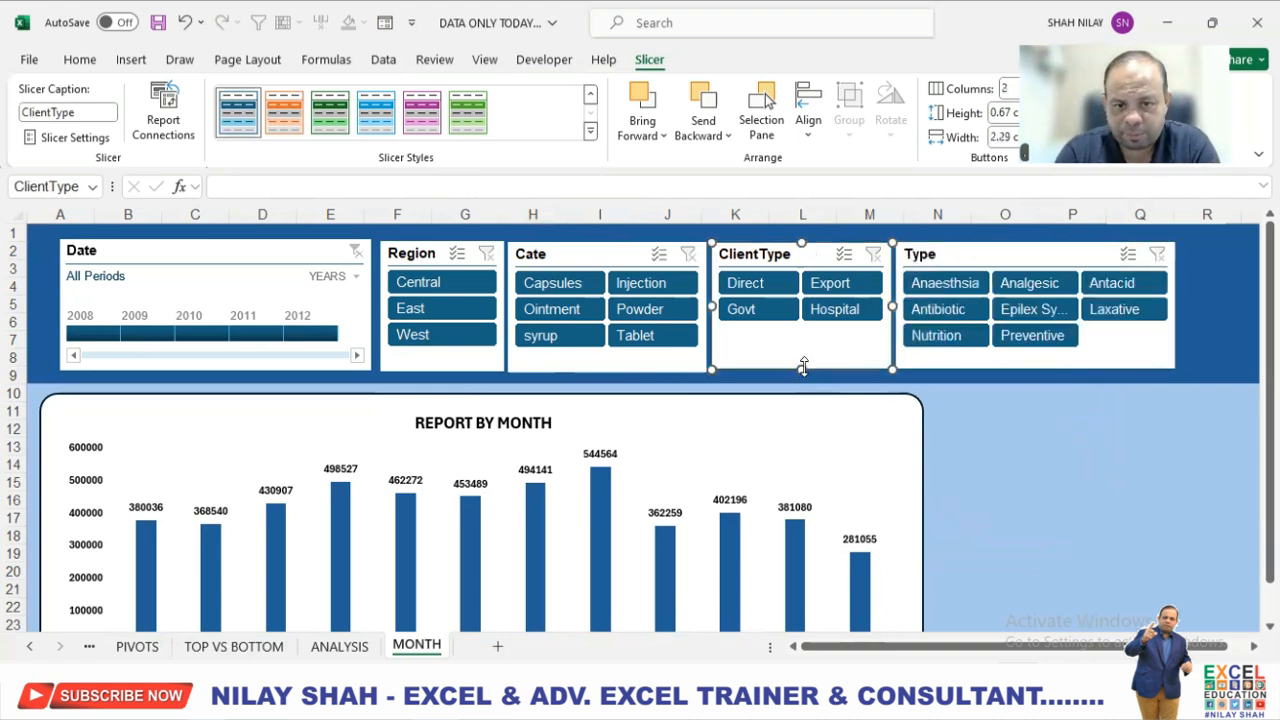
left_click_drag(804, 371, 803, 373)
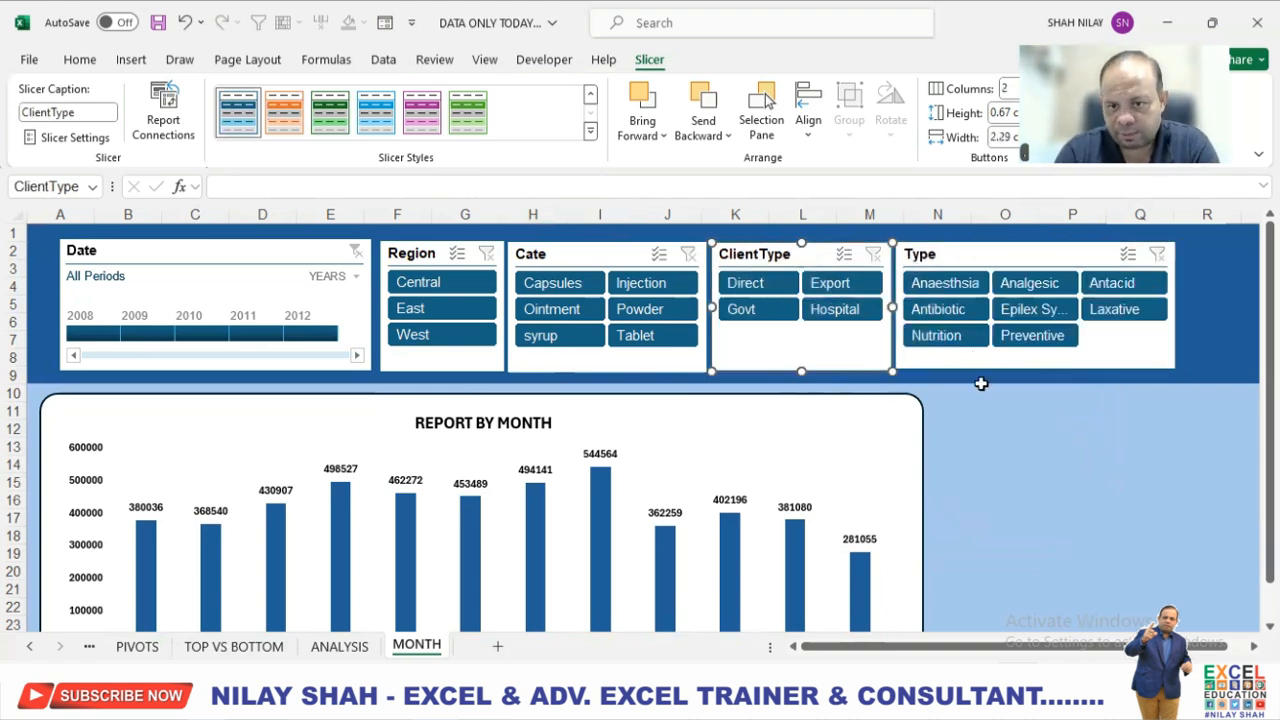
left_click(1006, 443)
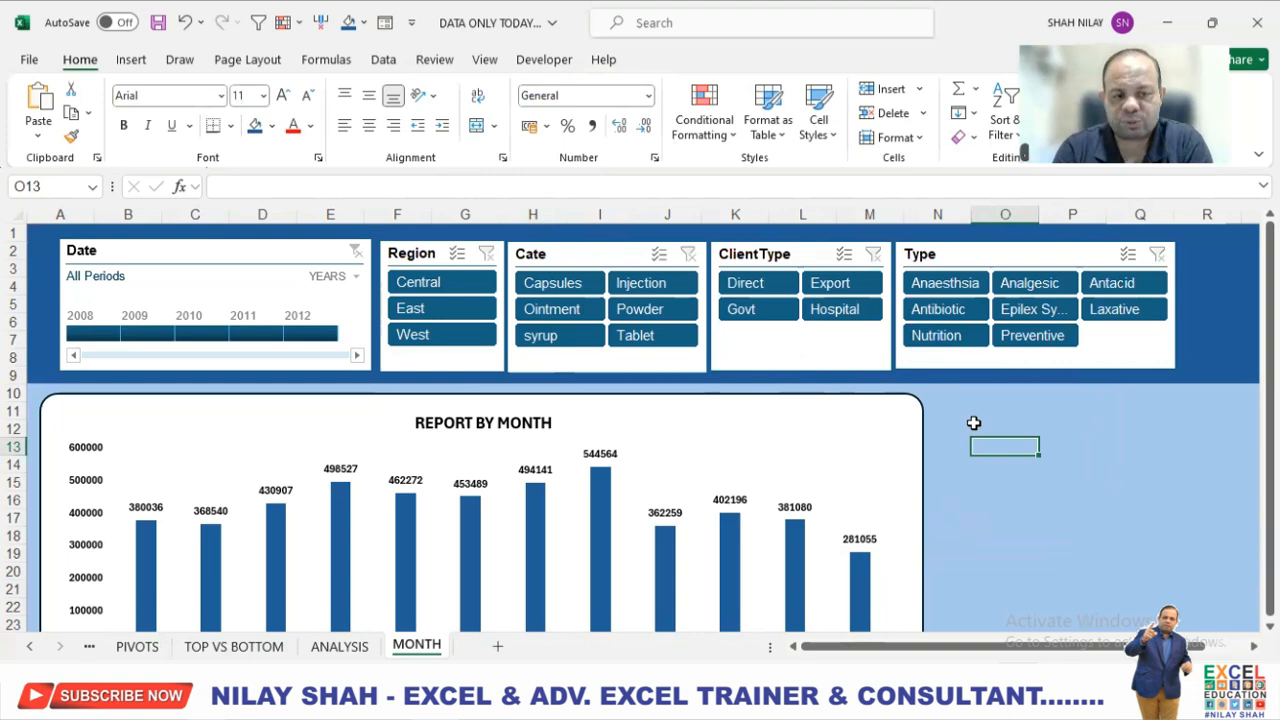
left_click(250, 648)
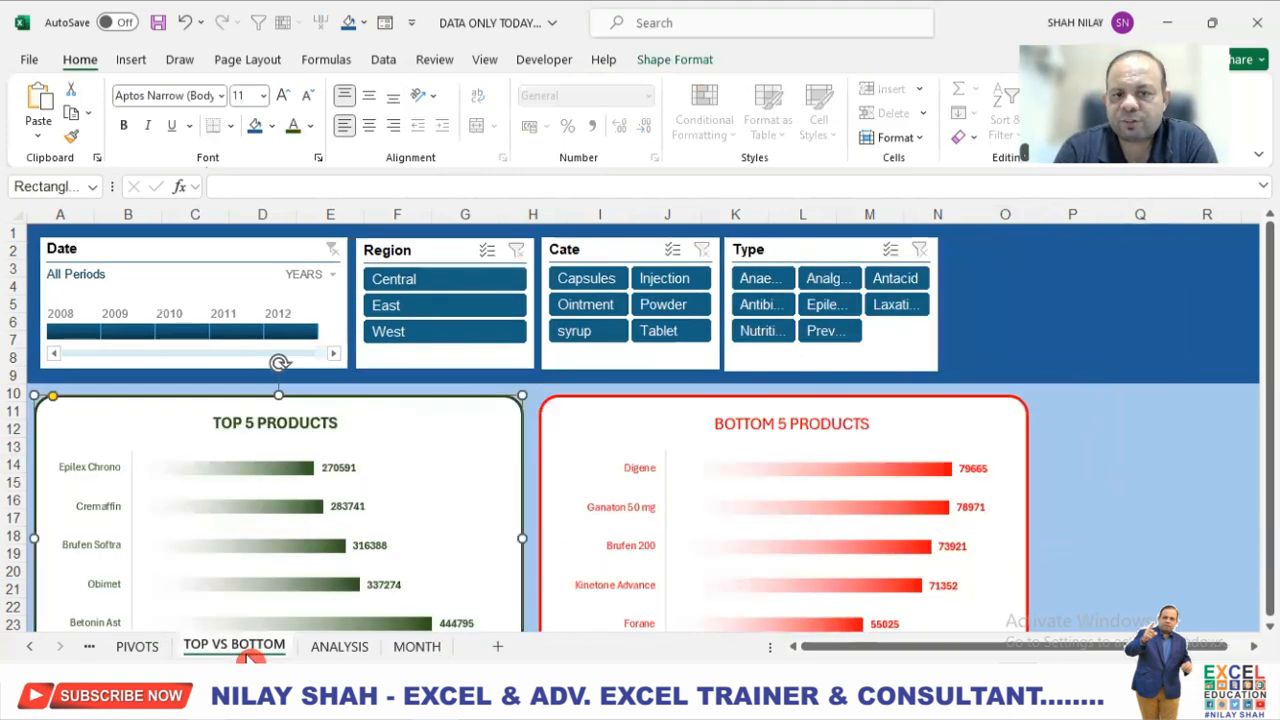
left_click(340, 648)
left_click(416, 648)
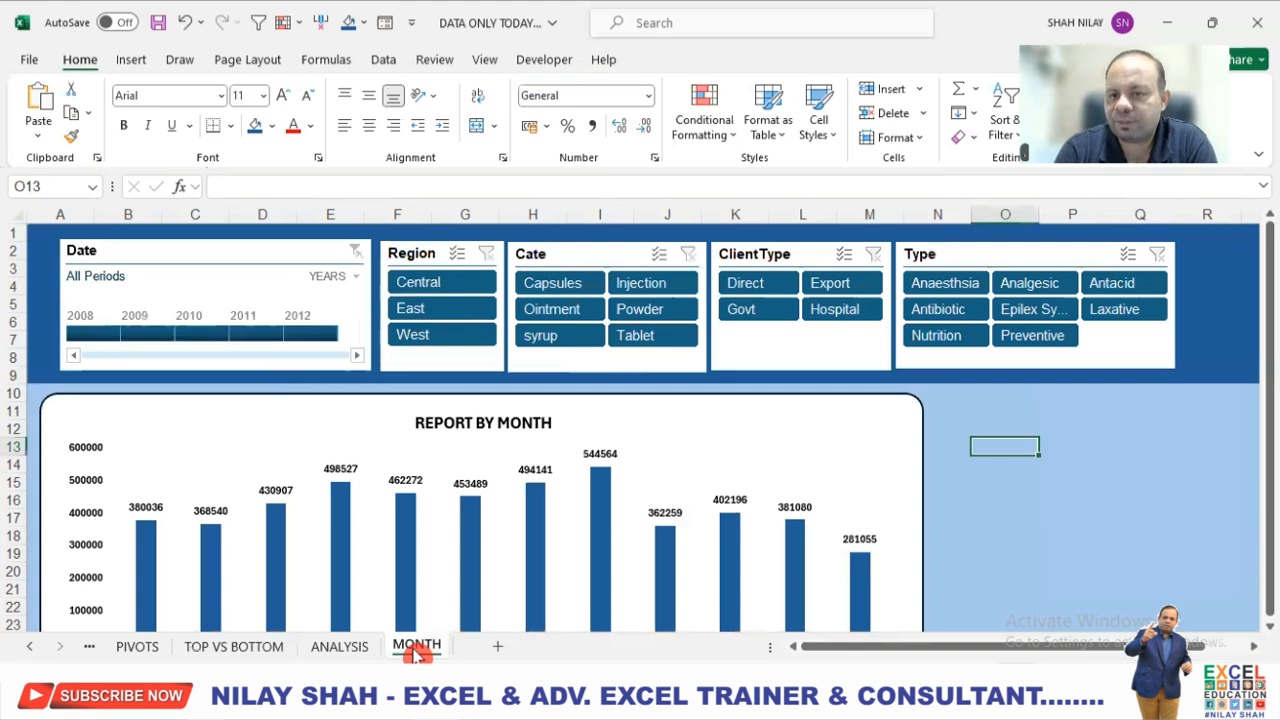
left_click(1193, 460)
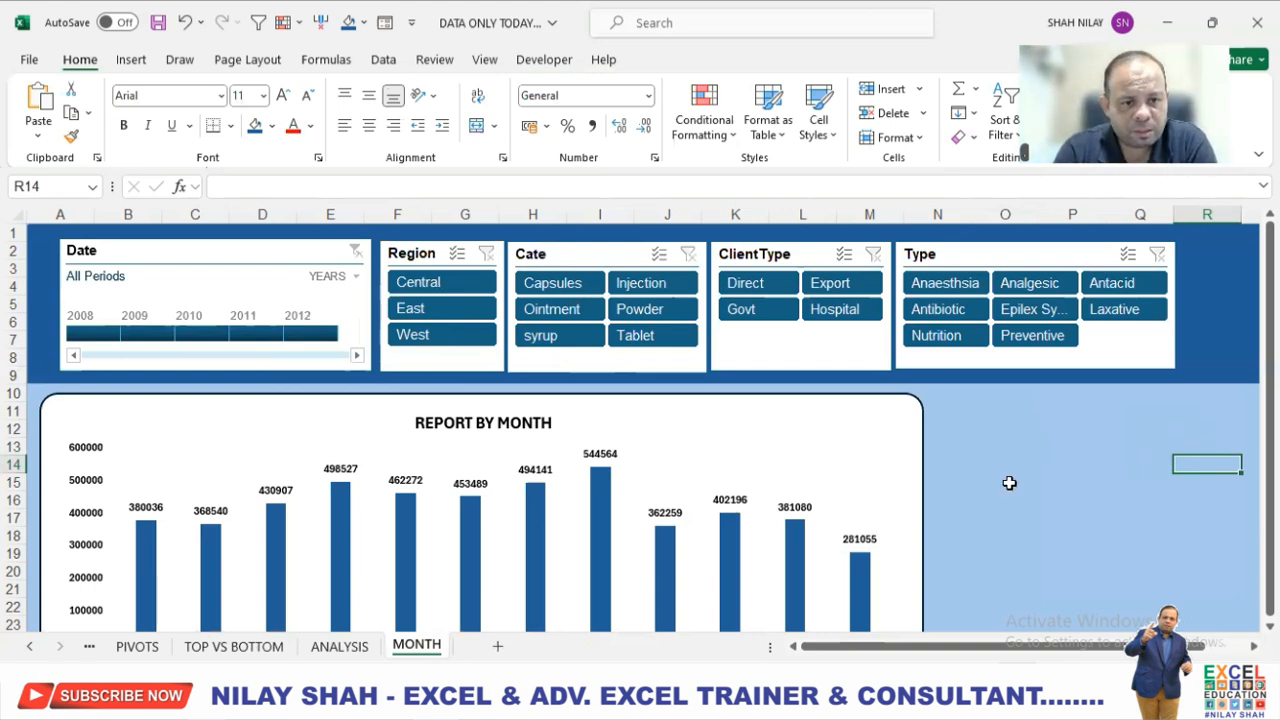
Enter the label TOTAL BY MONTHS in cell O13 beside the monthly chart.
left_click(1028, 441)
scroll(1026, 440, "down", 1)
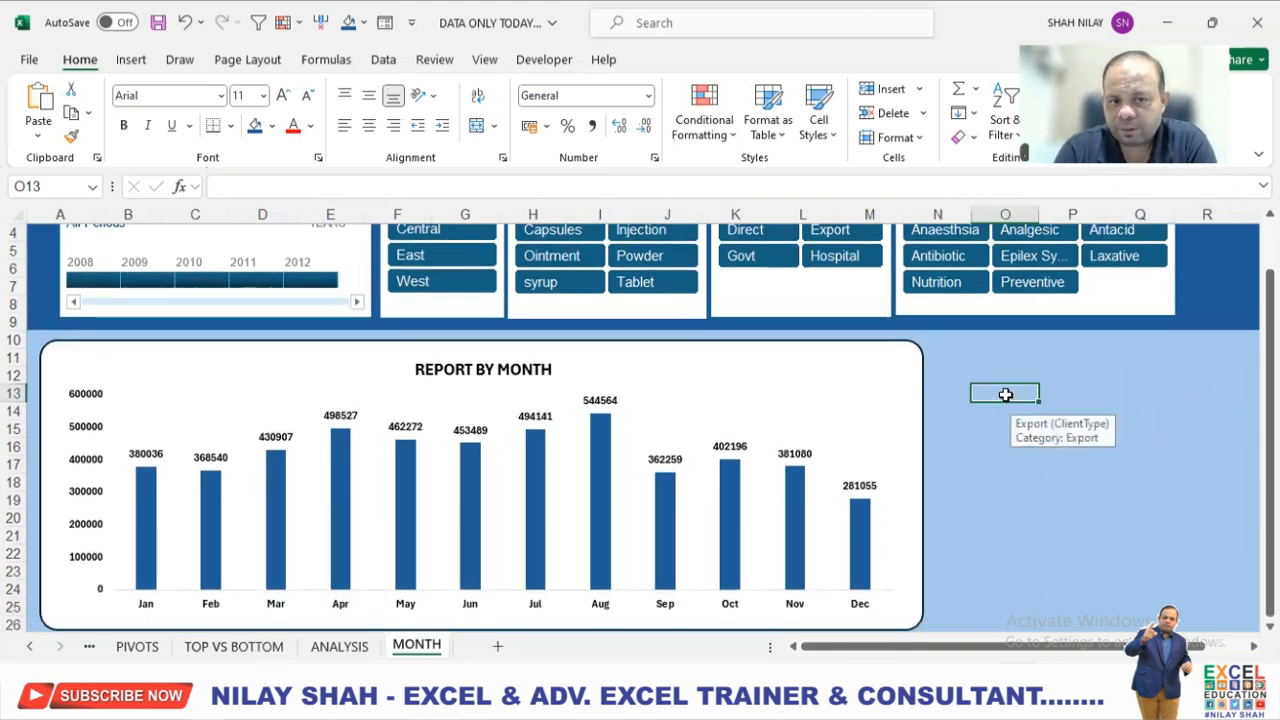
type("TOTAL BY MONTHS")
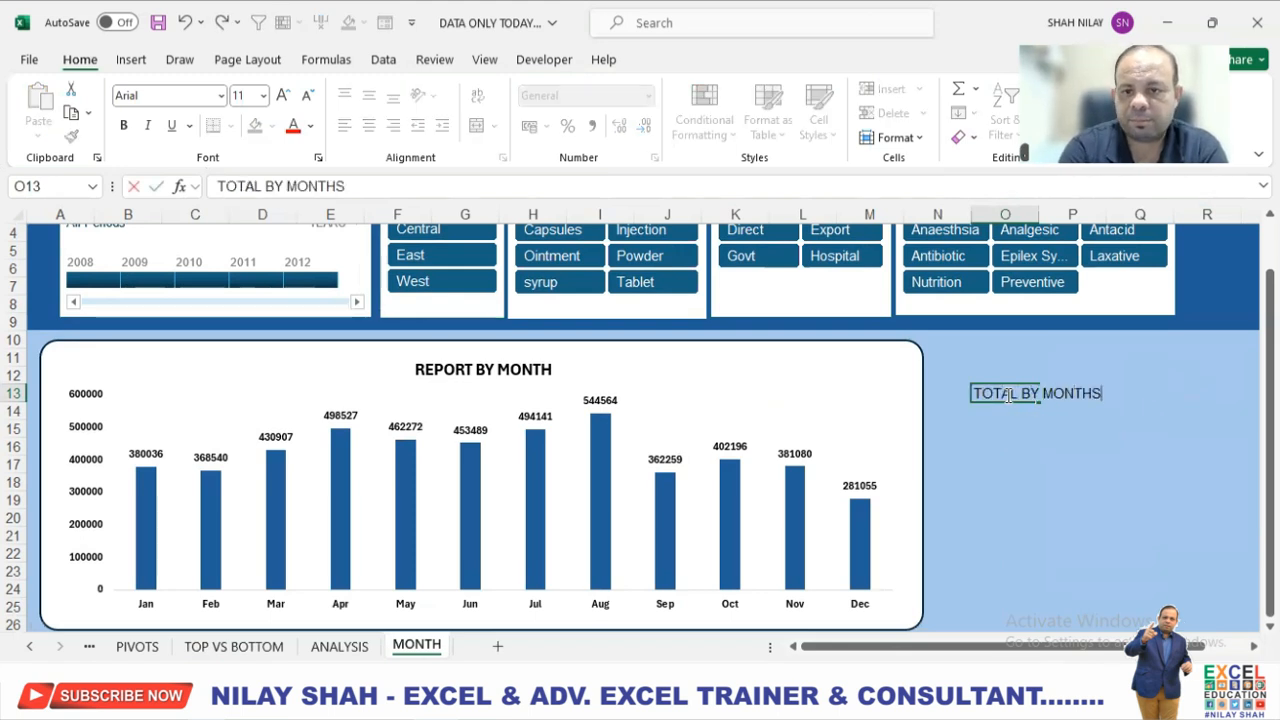
key("Return")
left_click(1007, 394)
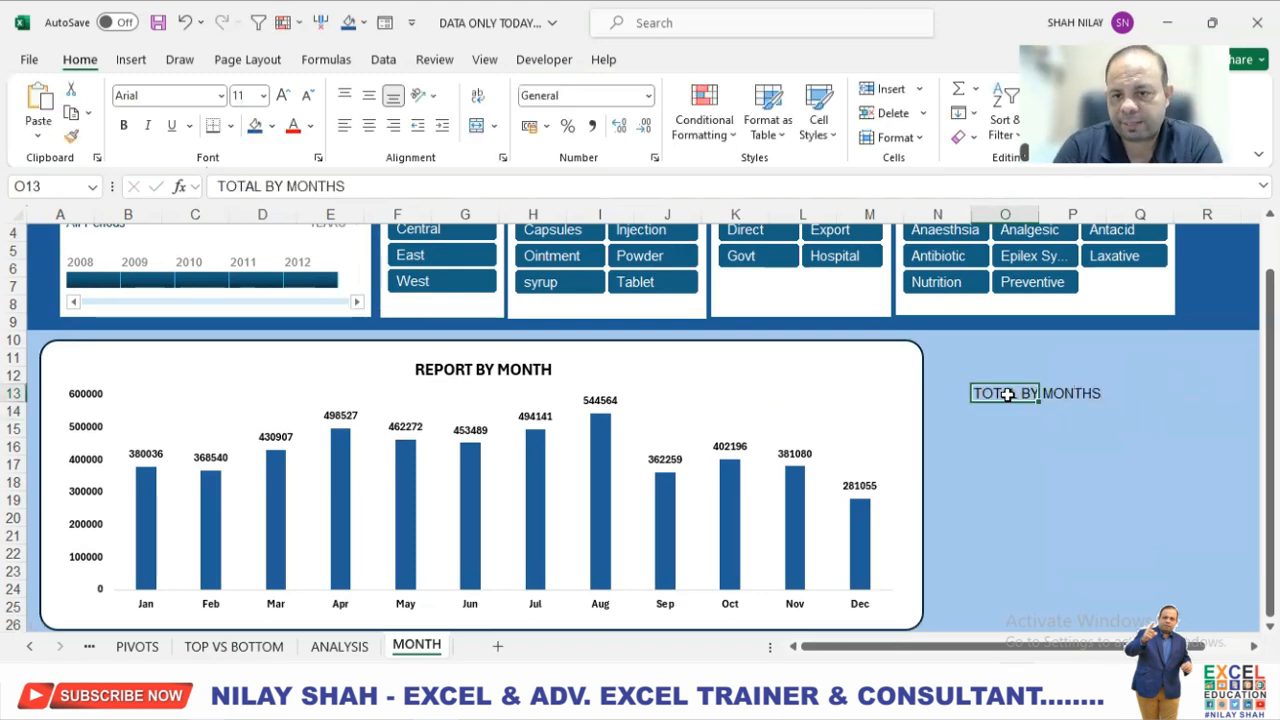
left_click(368, 127)
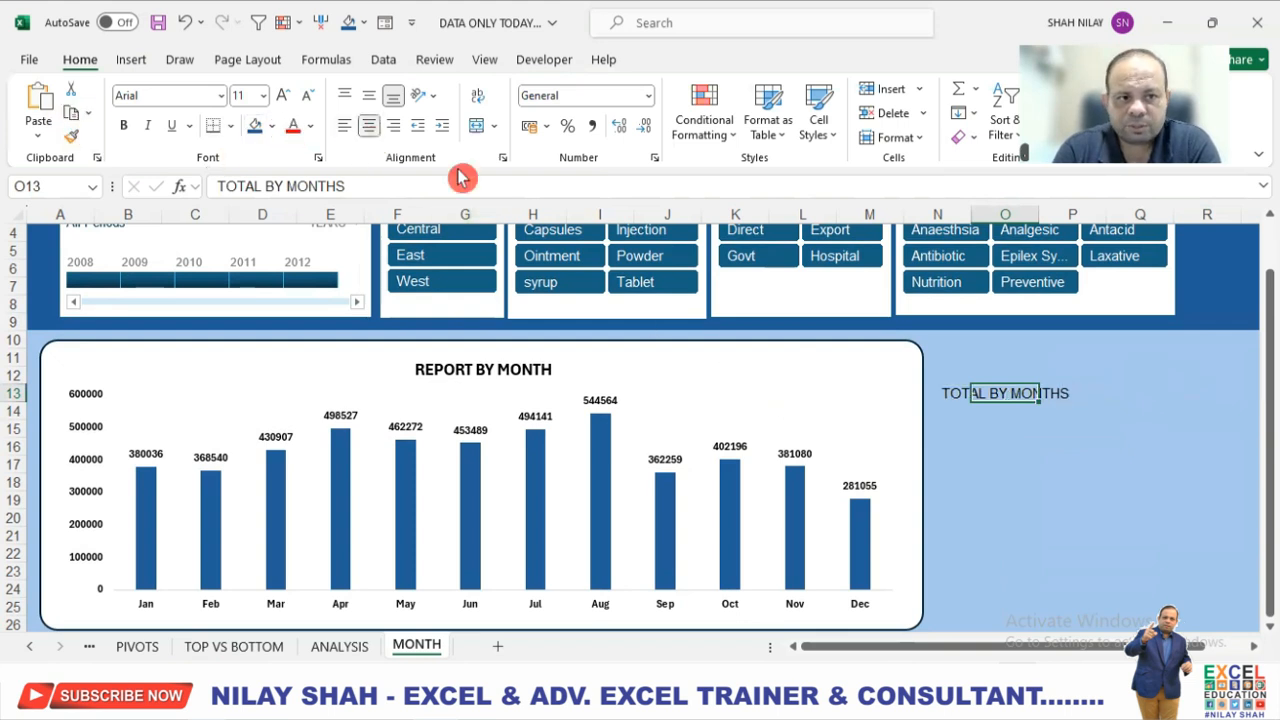
left_click(966, 398)
left_click(977, 395)
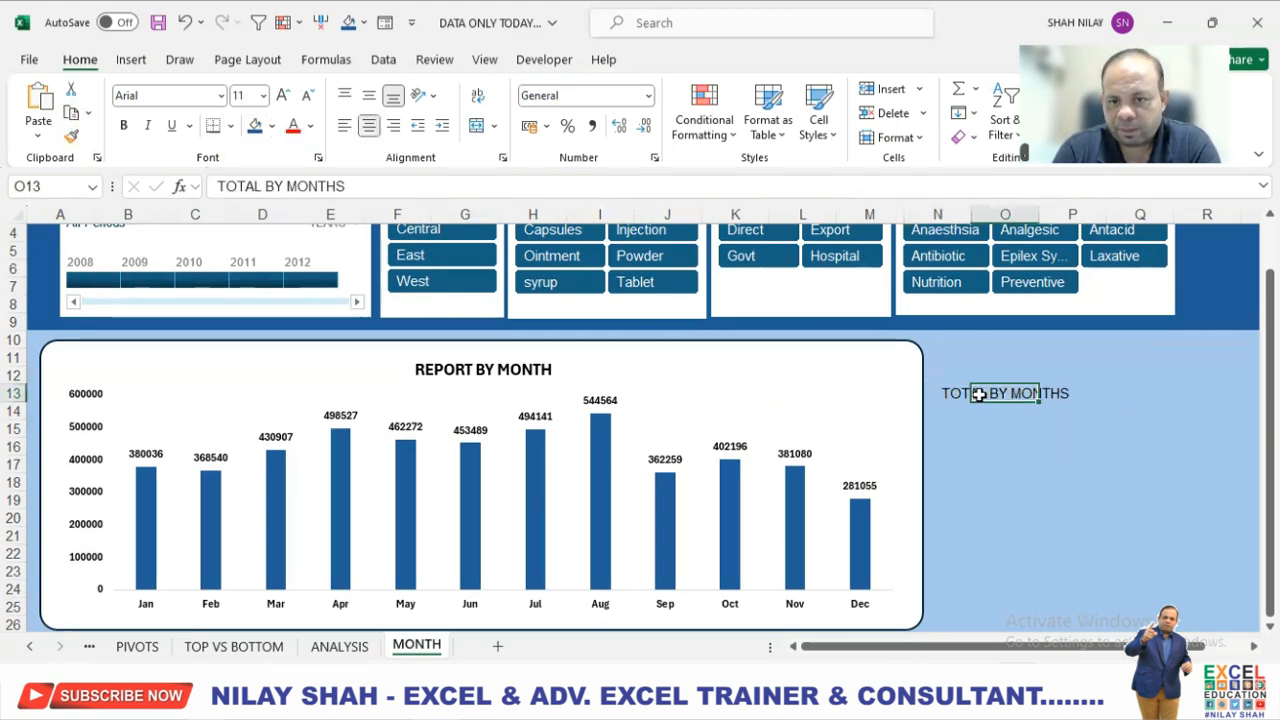
left_click(344, 125)
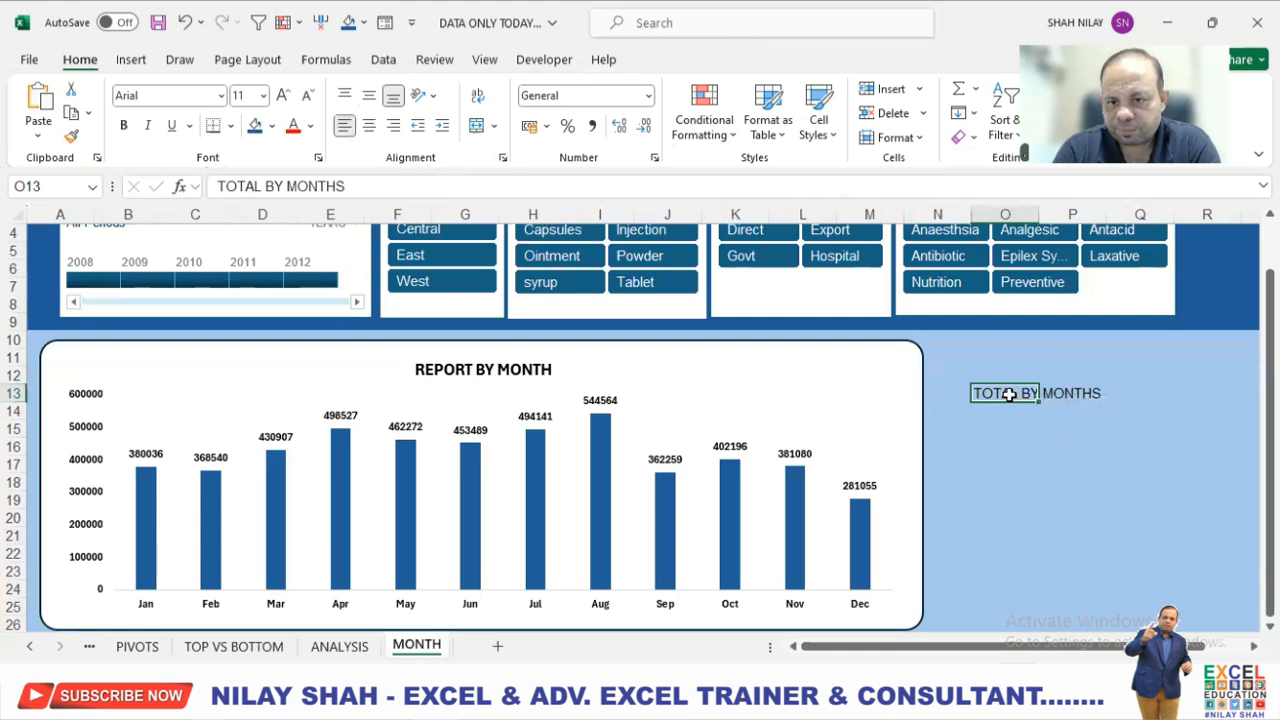
Merge and center the TOTAL BY MONTHS label across O13:Q14 and make it bold.
left_click_drag(1061, 393, 1153, 386)
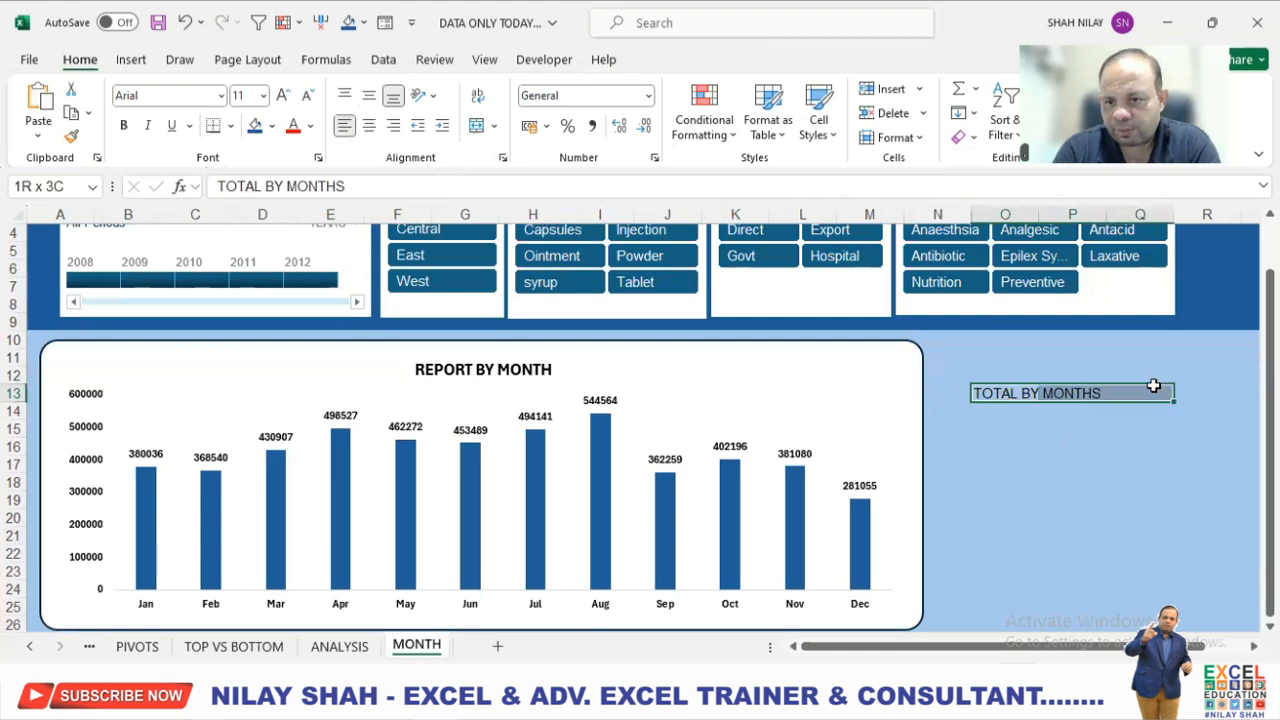
left_click(481, 133)
left_click(124, 125)
left_click_drag(986, 394, 991, 410)
left_click(478, 133)
left_click(478, 133)
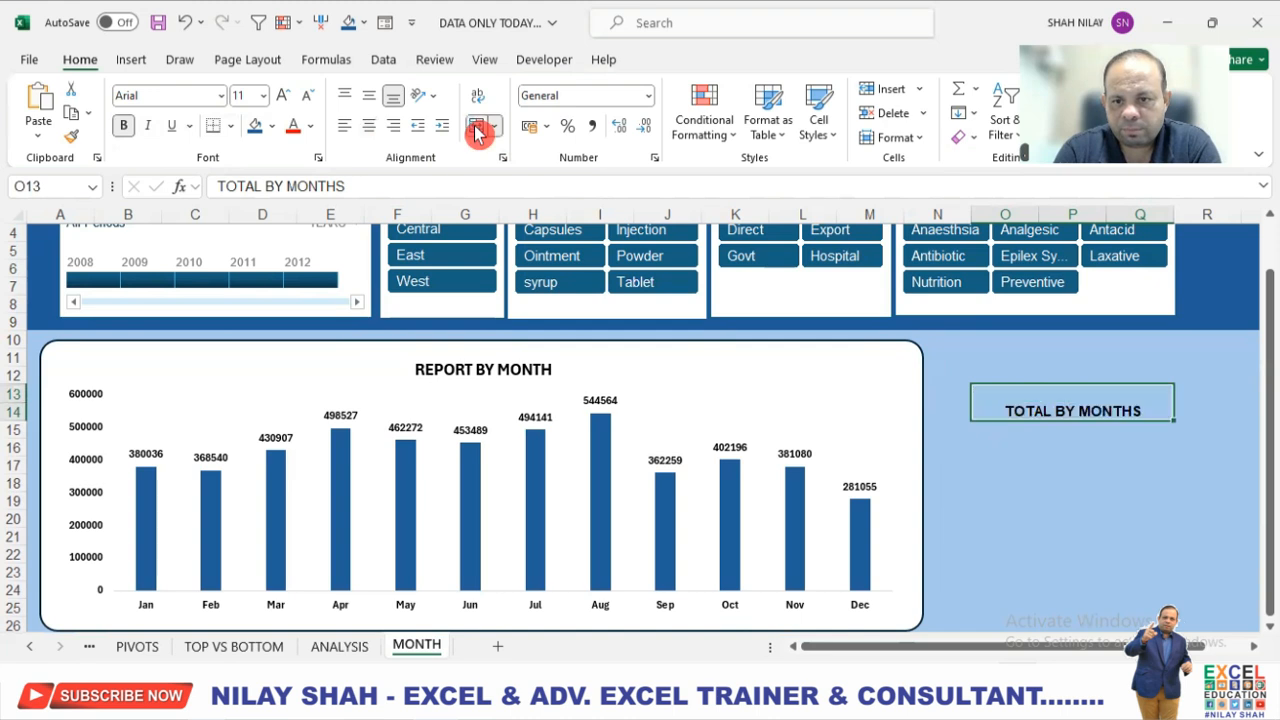
Align the TOTAL BY MONTHS label vertically to the middle and increase its font size to 14.
left_click(369, 97)
left_click(285, 100)
left_click(285, 100)
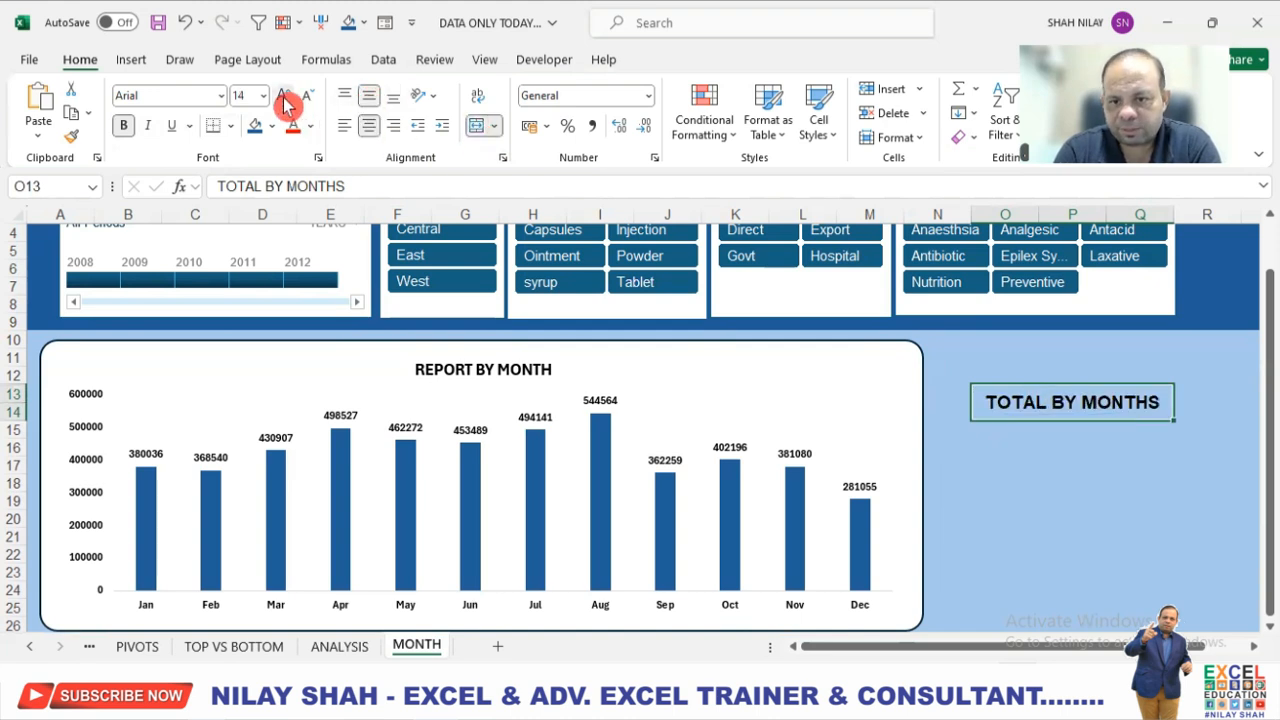
Merge and center cells O16:Q17 below the label and fill them with the dark blue of the header band.
left_click(1003, 455)
left_click_drag(1018, 453, 1138, 462)
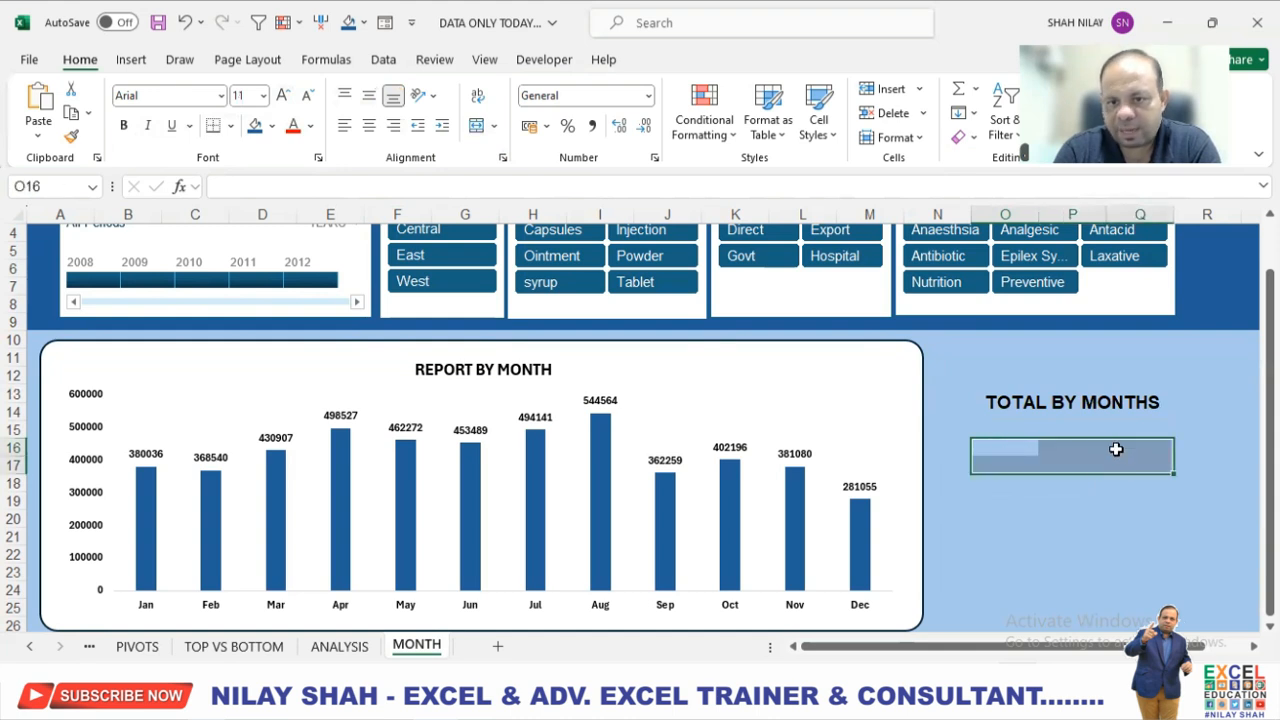
left_click(475, 130)
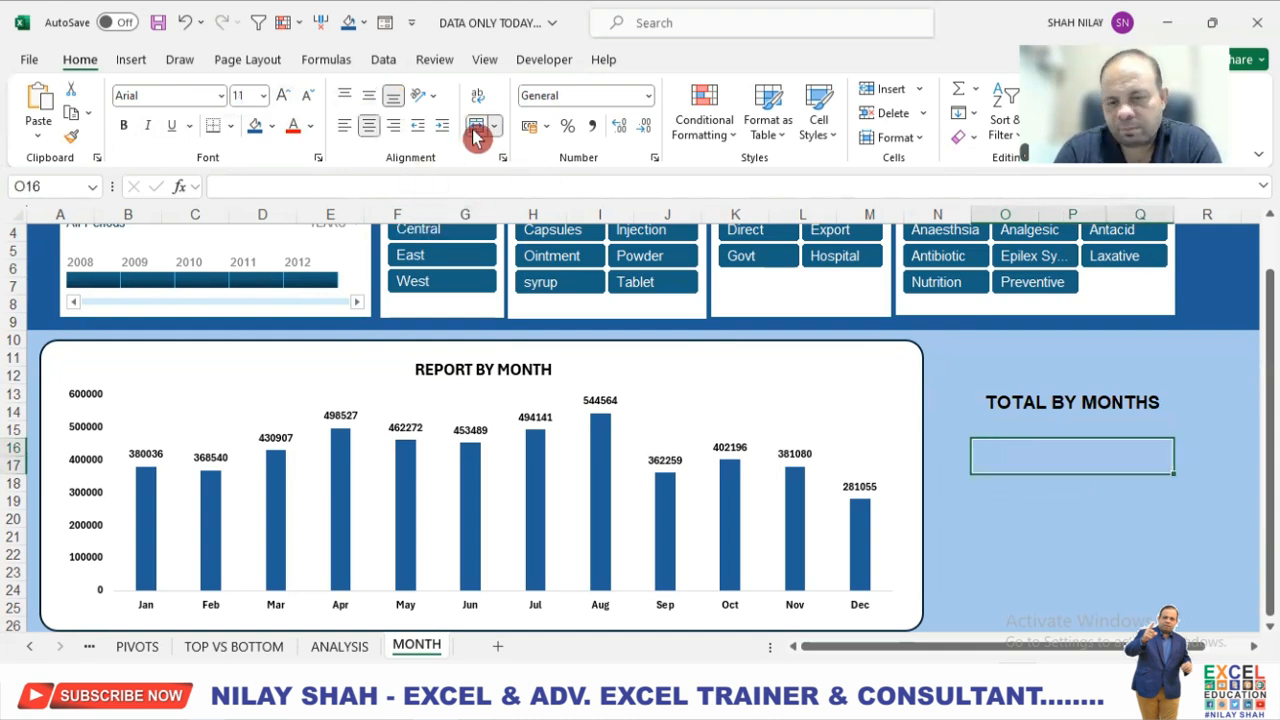
left_click(257, 128)
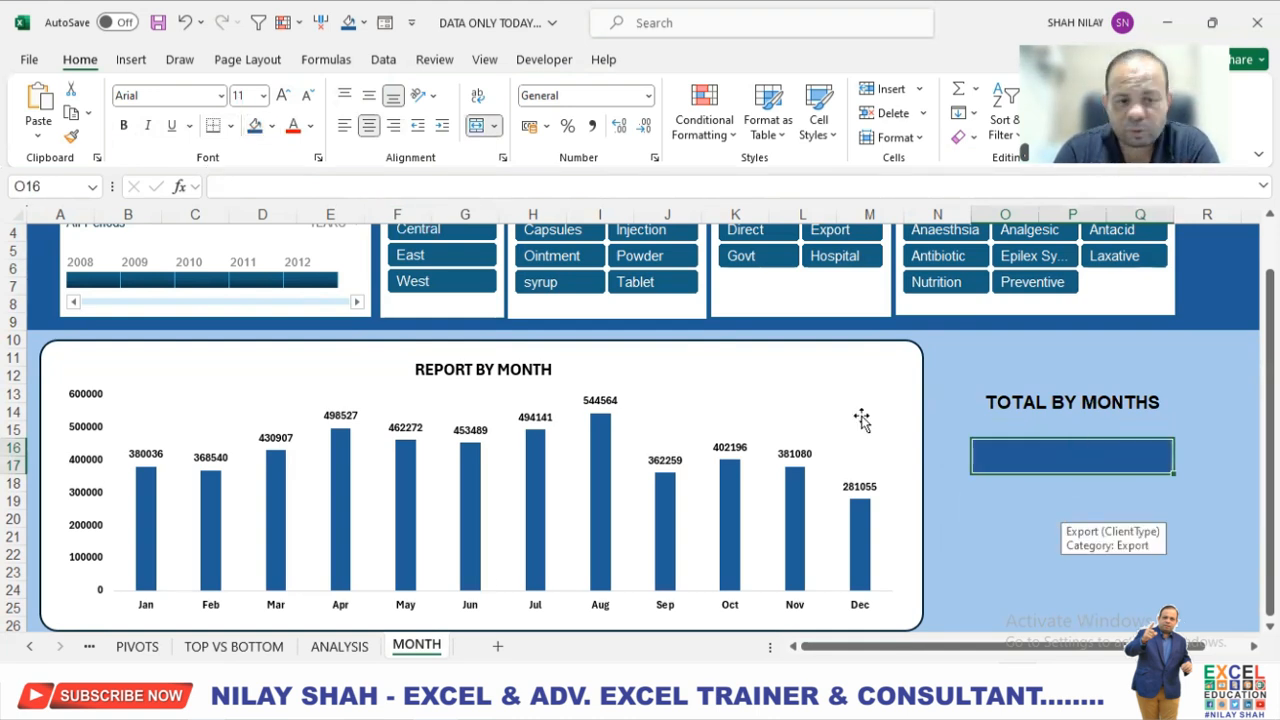
On the PIVOTS sheet, enter a GETPIVOTDATA formula in H18 that references the MONTH pivot's grand total.
left_click(138, 647)
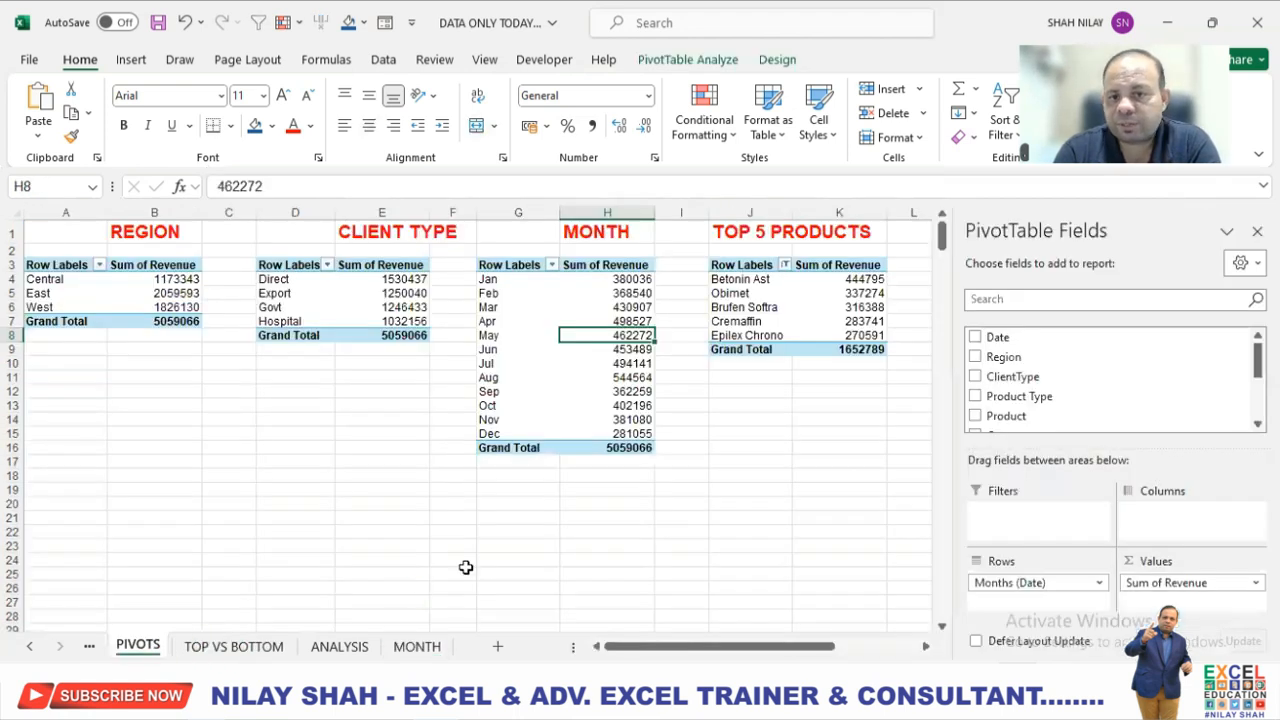
left_click(624, 445)
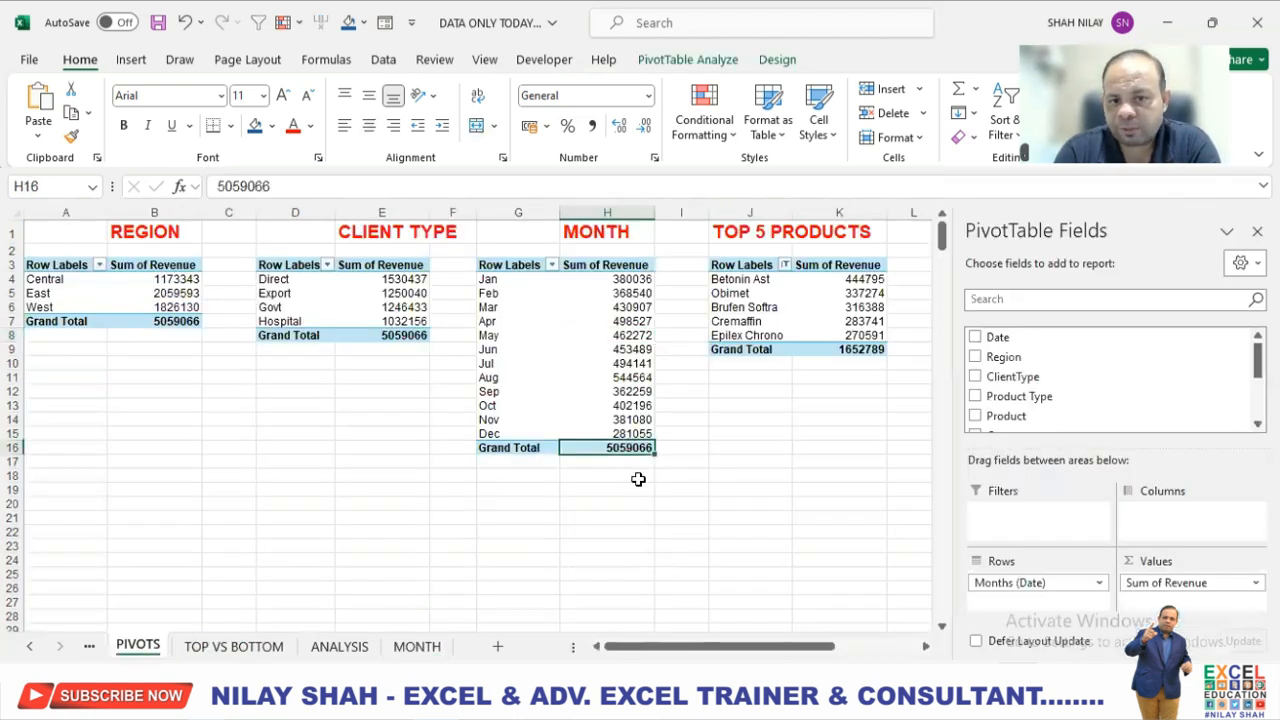
left_click(621, 477)
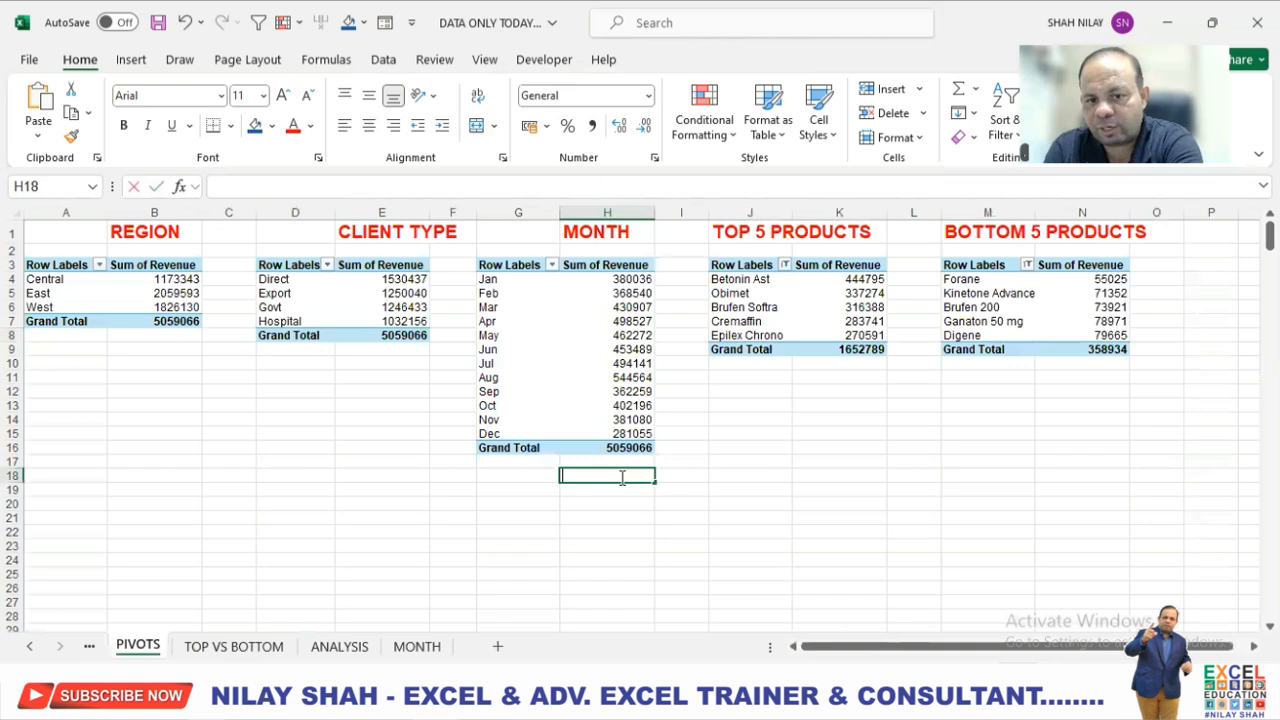
type("=")
left_click(627, 448)
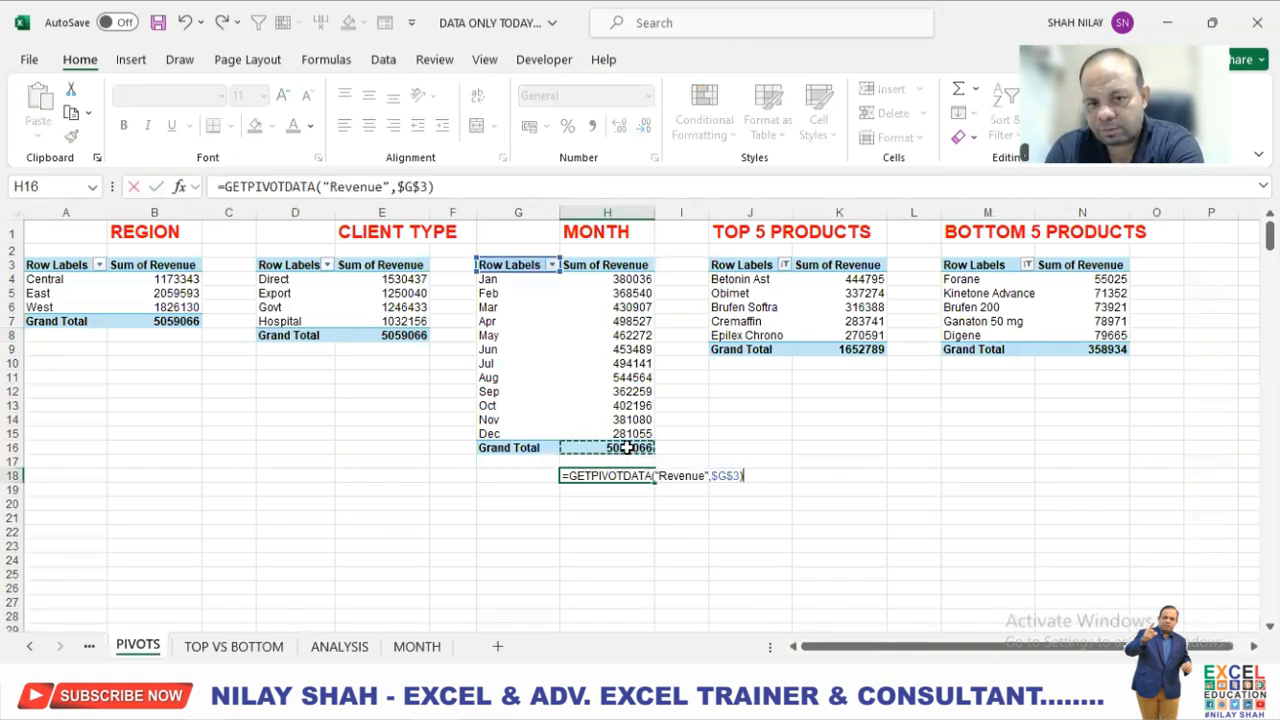
key("Return")
left_click(610, 475)
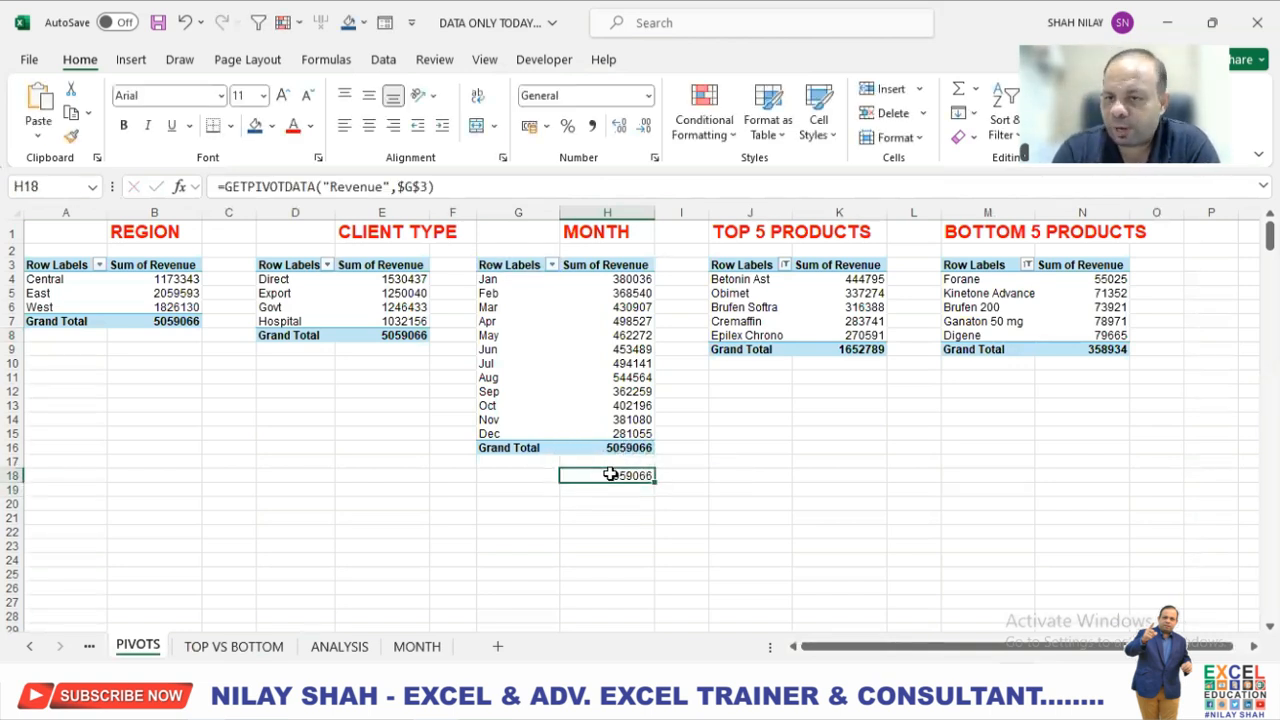
Link the dark blue merged cell on the MONTH sheet to the total with the formula =PIVOTS!H18.
left_click(412, 647)
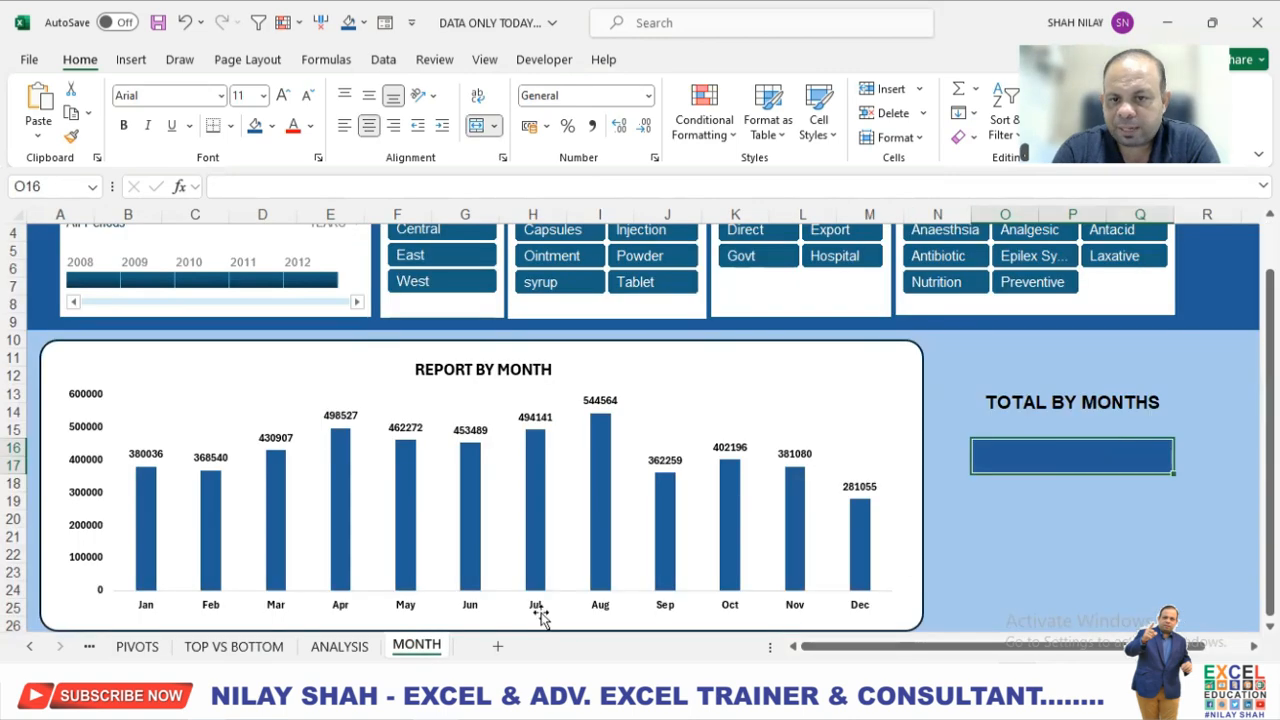
type("=")
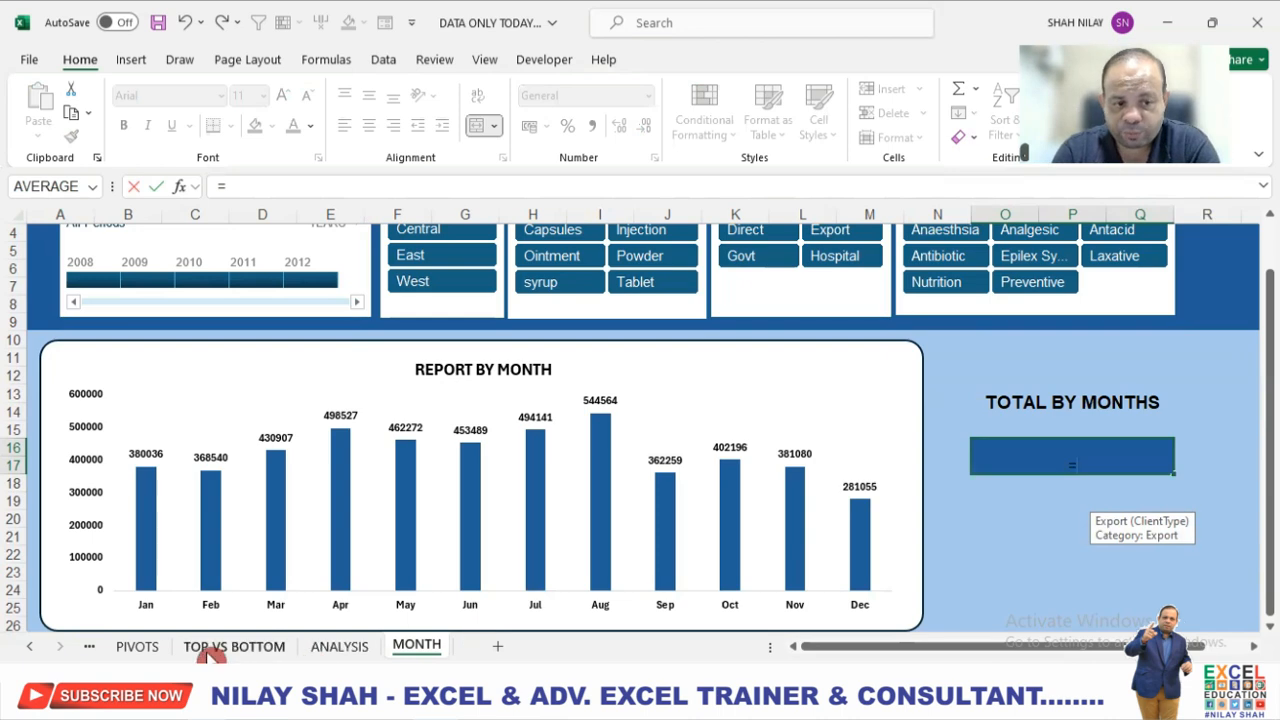
left_click(137, 647)
left_click(643, 476)
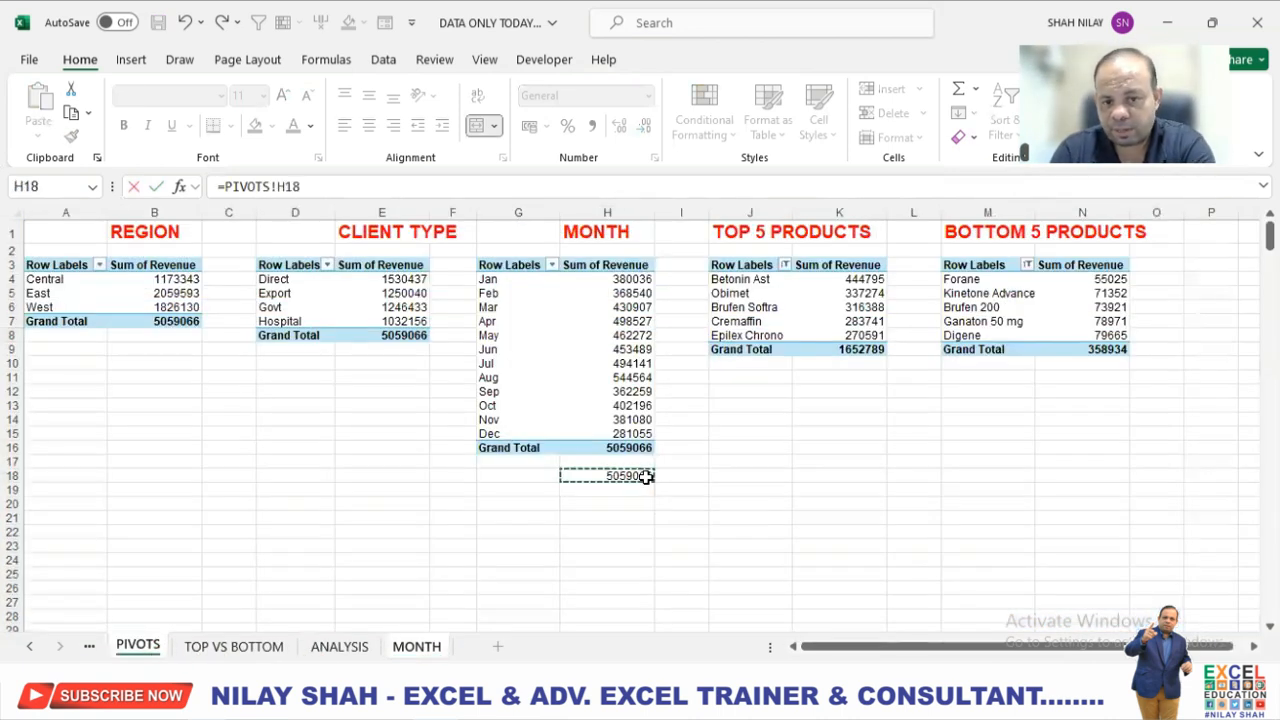
key("Return")
Align the linked total in O16 vertically to the middle and increase its font size to 18.
left_click(1093, 464)
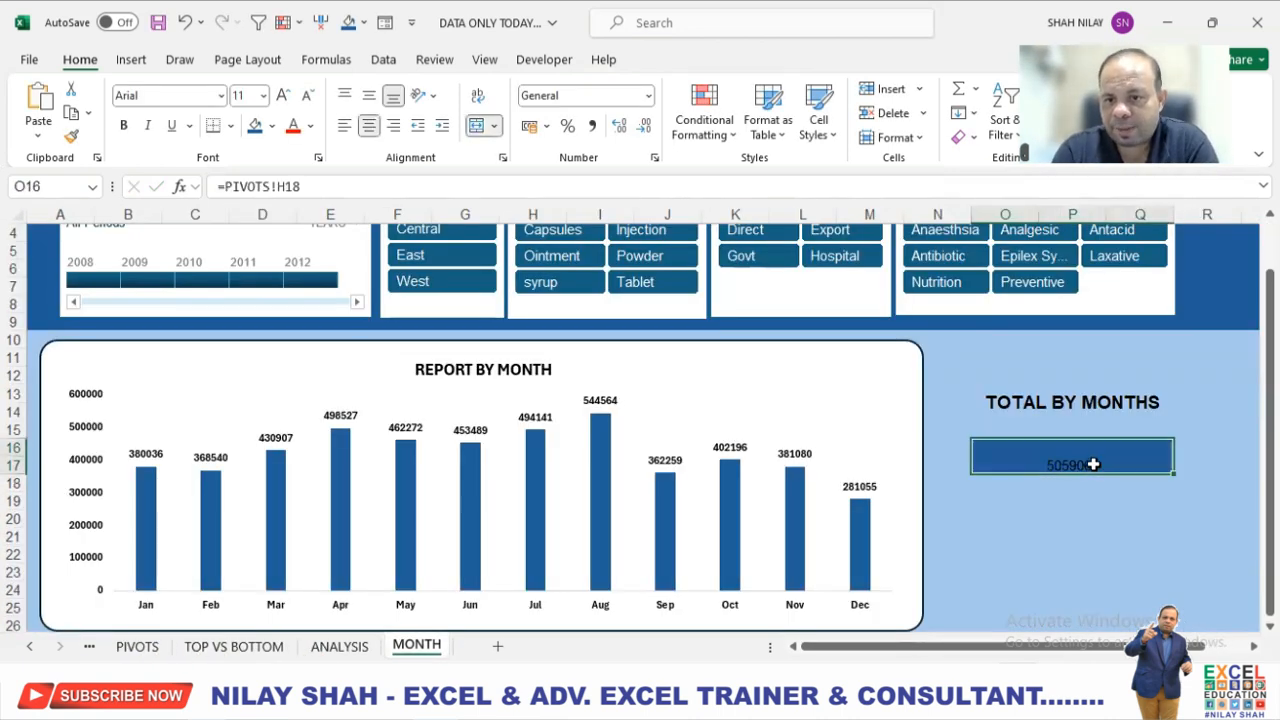
left_click(369, 95)
left_click(283, 93)
left_click(283, 93)
left_click(283, 93)
left_click(283, 93)
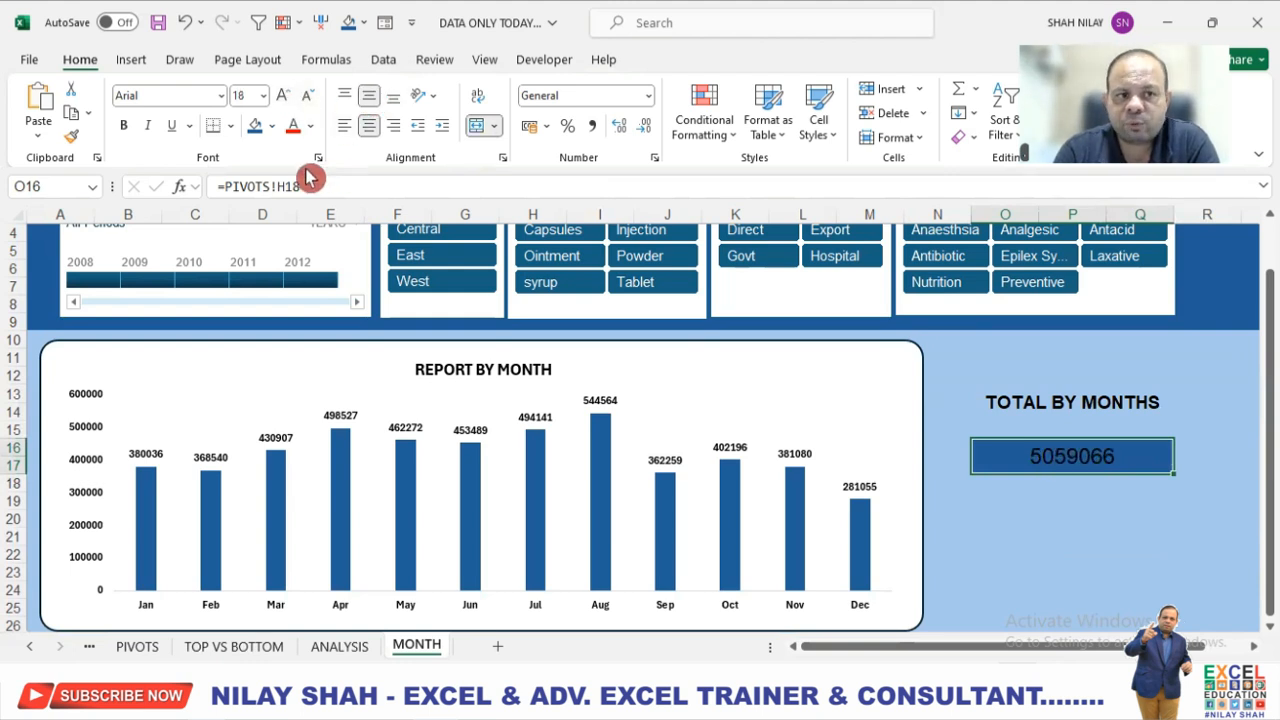
Give the total in O16 a white font and the Currency number format.
left_click(311, 126)
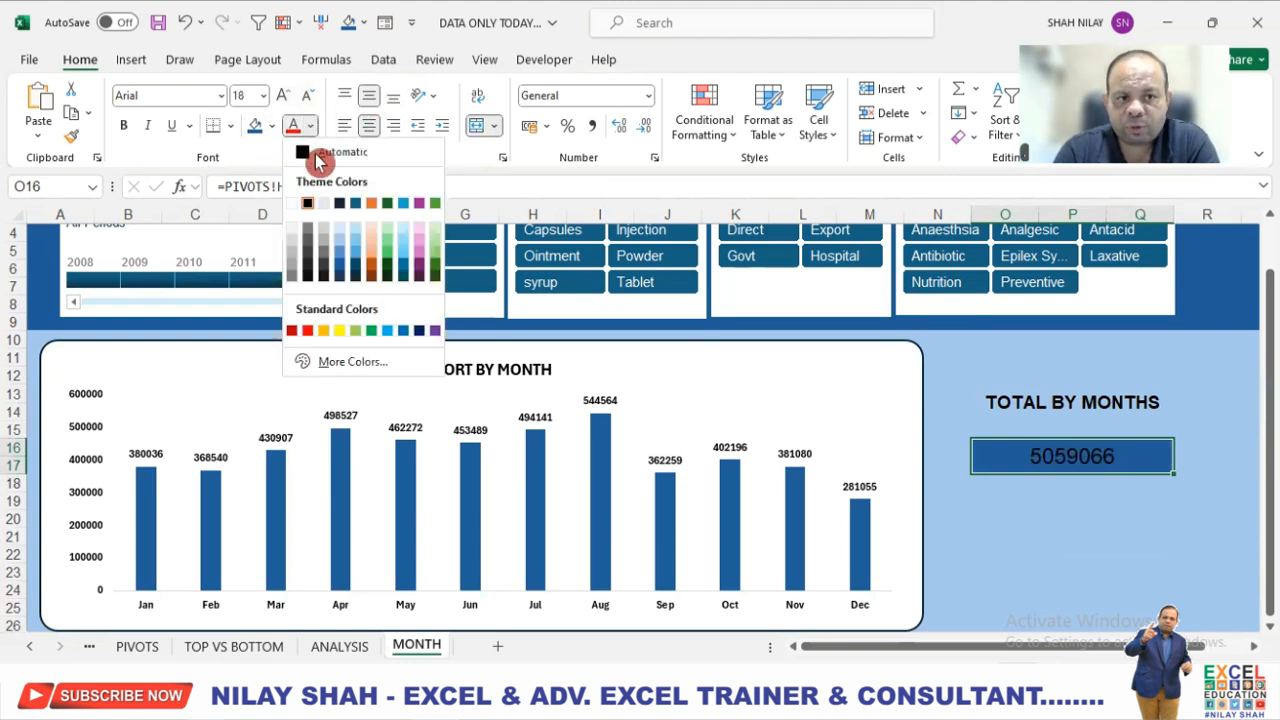
left_click(300, 205)
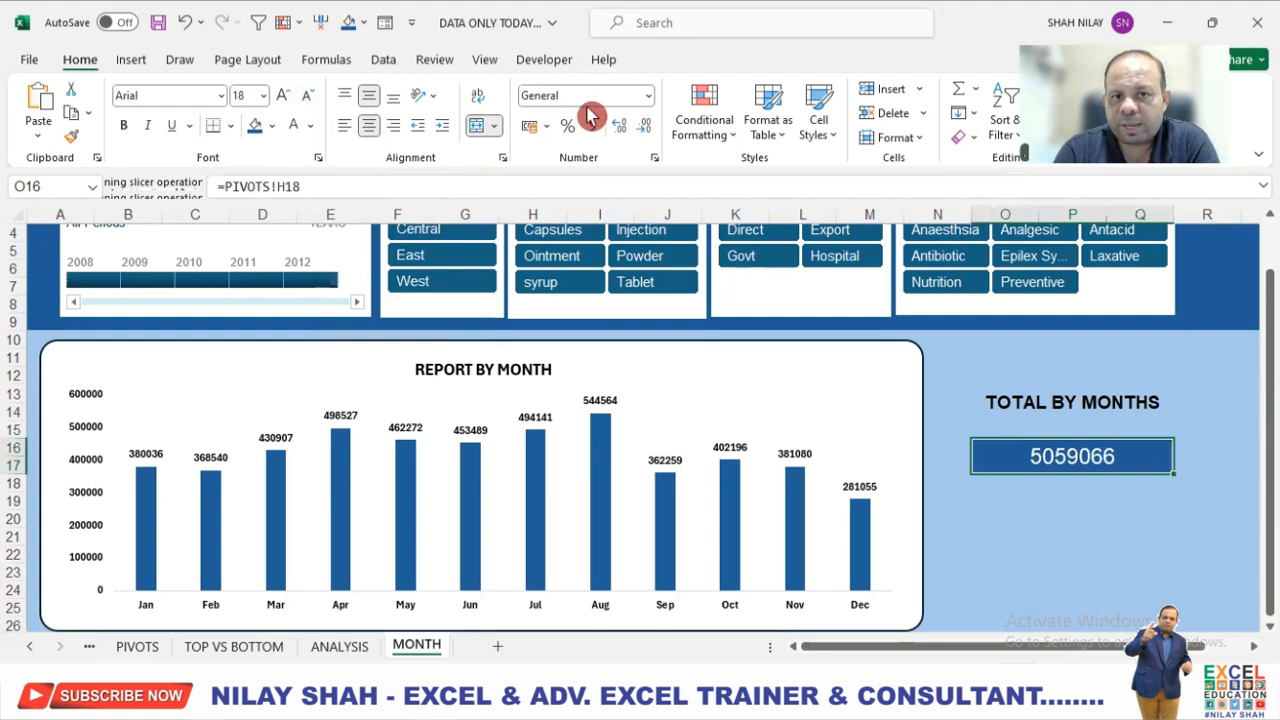
left_click(648, 95)
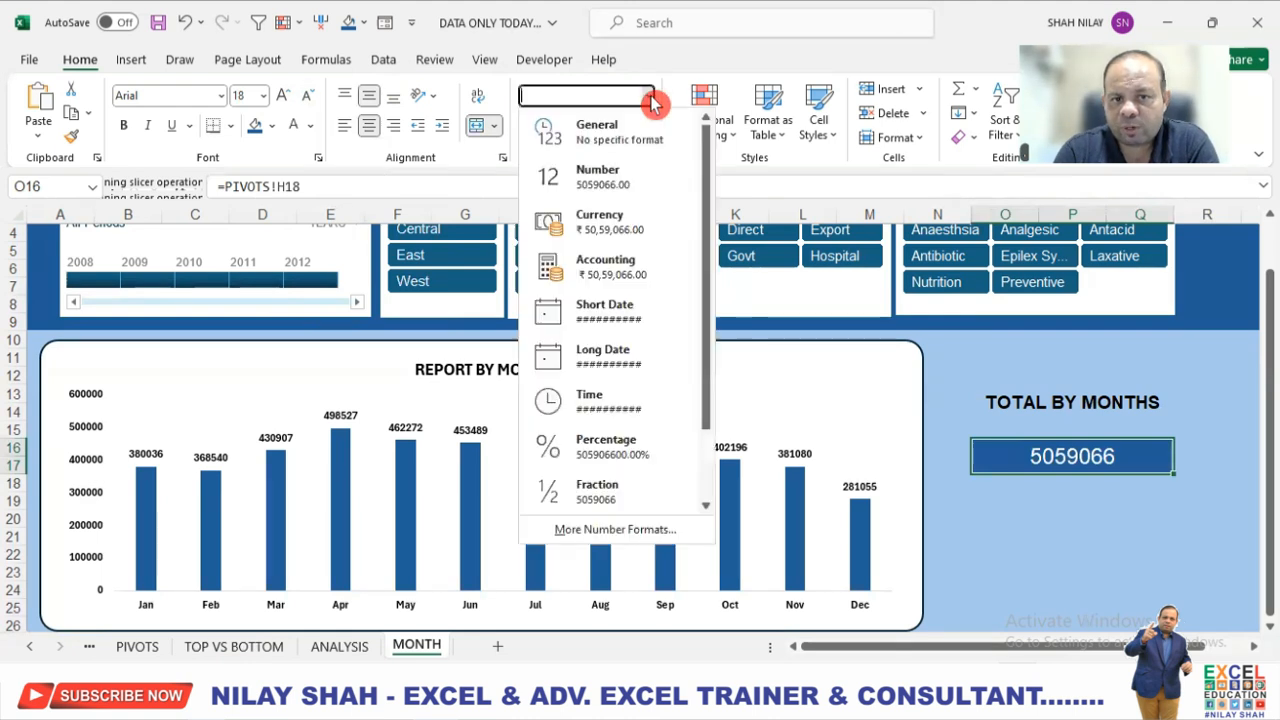
left_click(620, 222)
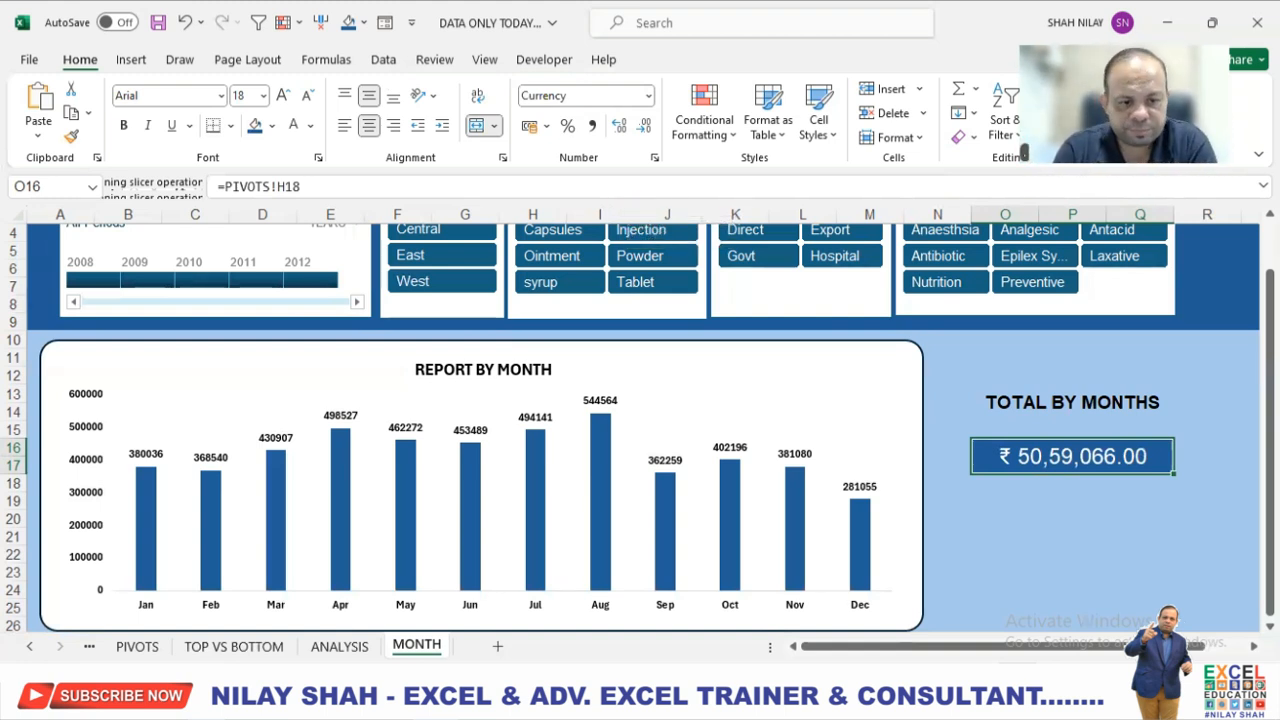
On the TOP VS BOTTOM sheet, select the empty header cells O2:Q3 beside the Type slicer.
left_click(339, 647)
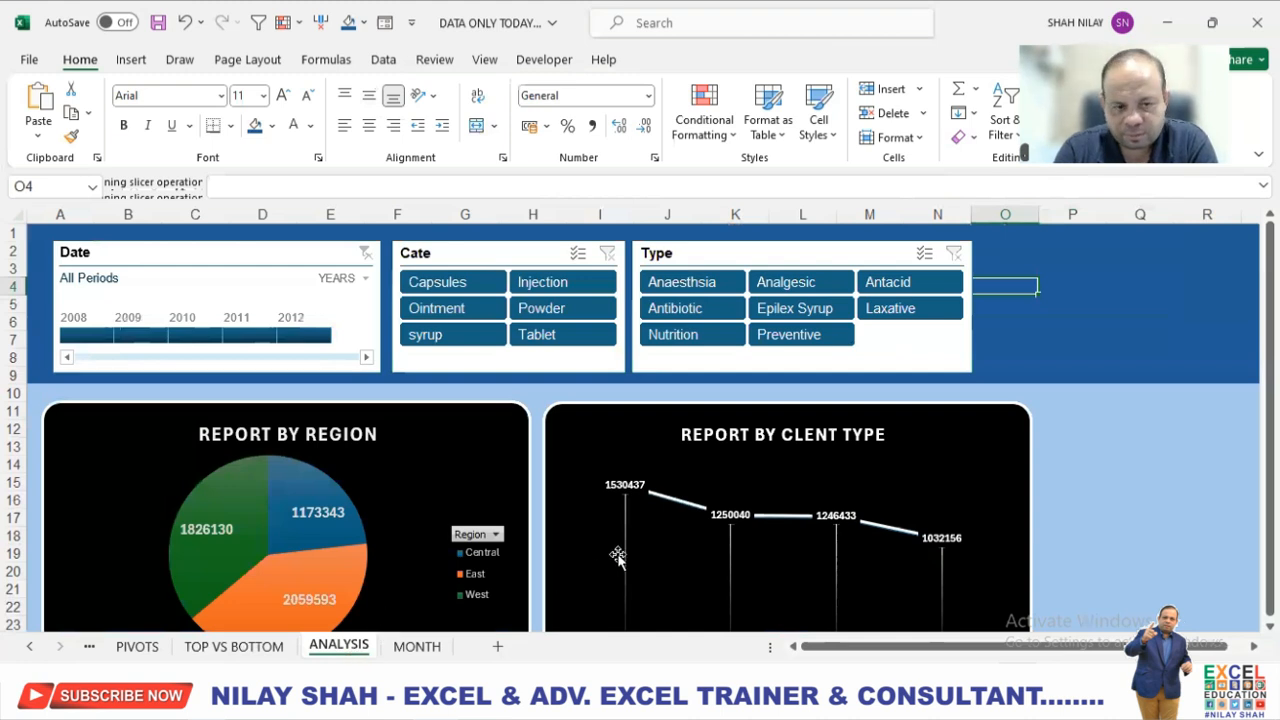
left_click(233, 647)
left_click(343, 586)
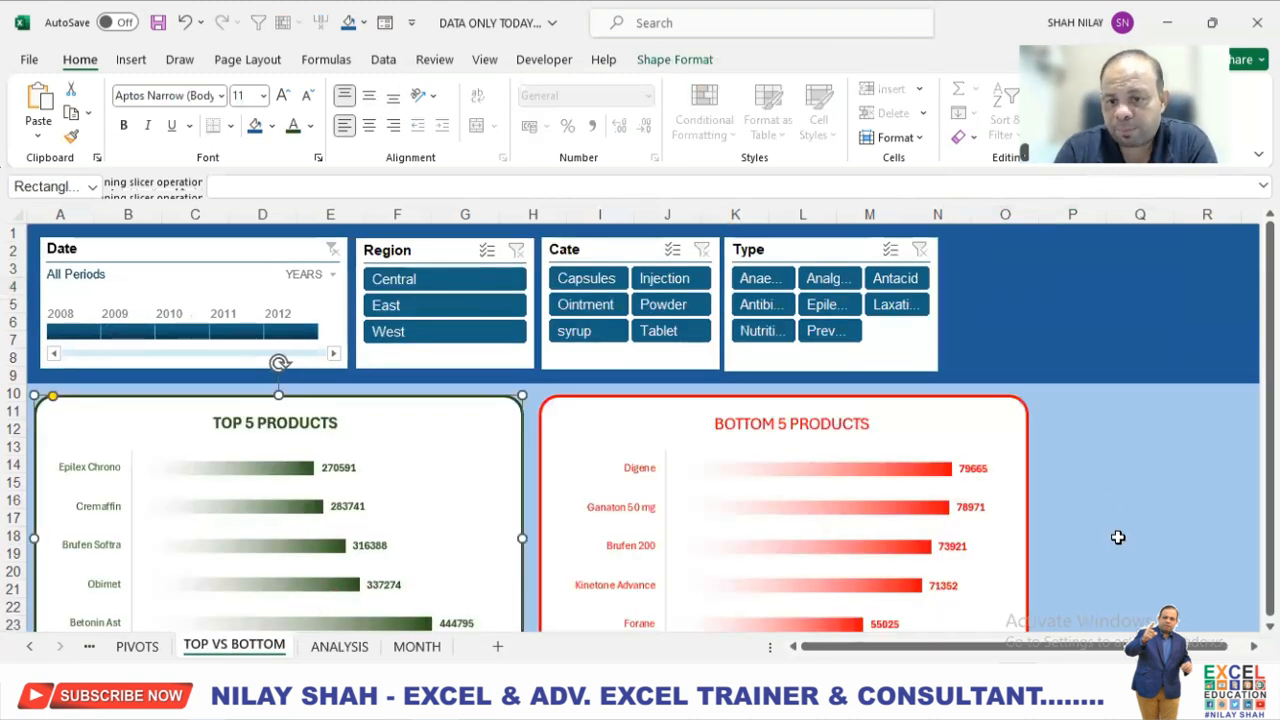
left_click(976, 249)
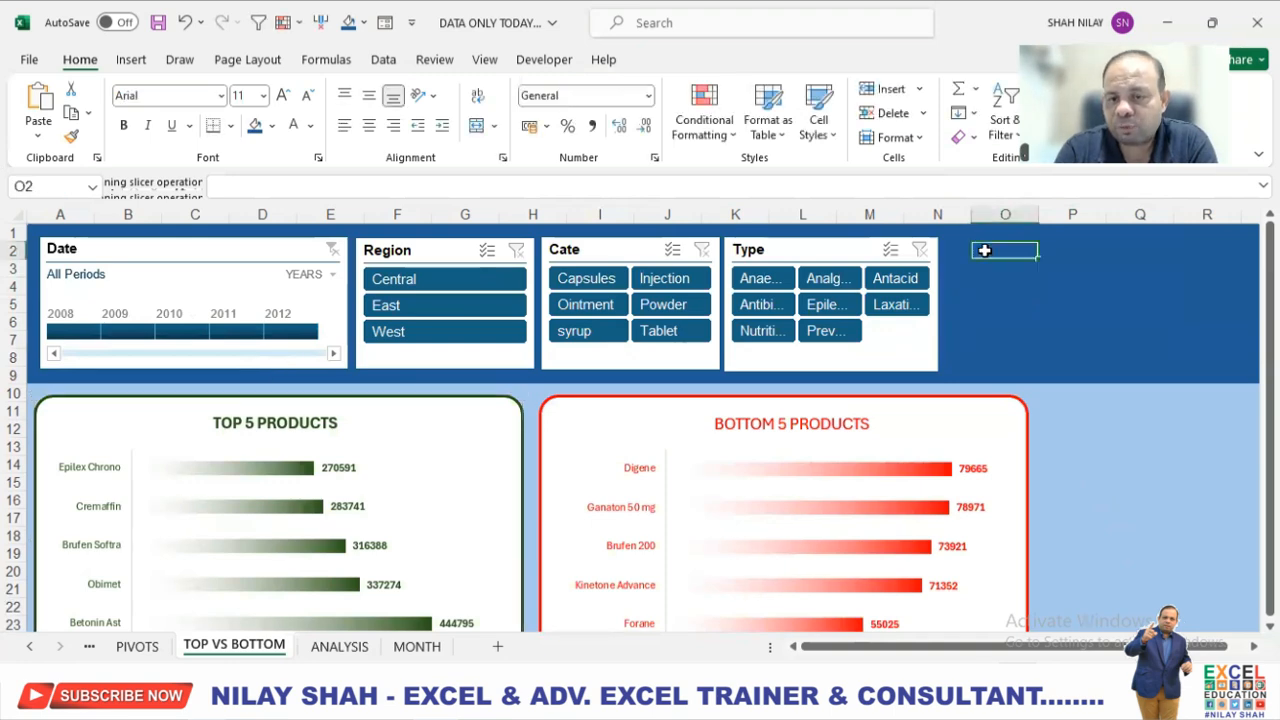
scroll(1014, 451, "down", 2)
scroll(1015, 455, "up", 1)
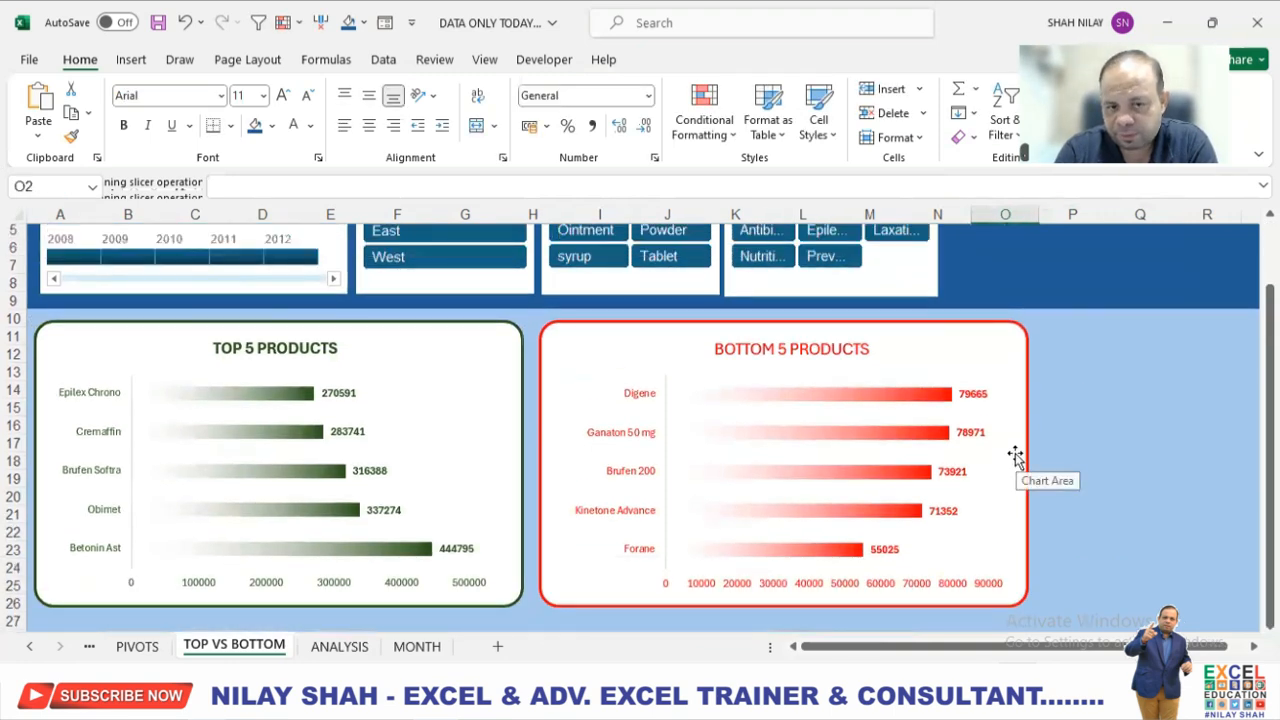
scroll(1015, 455, "up", 1)
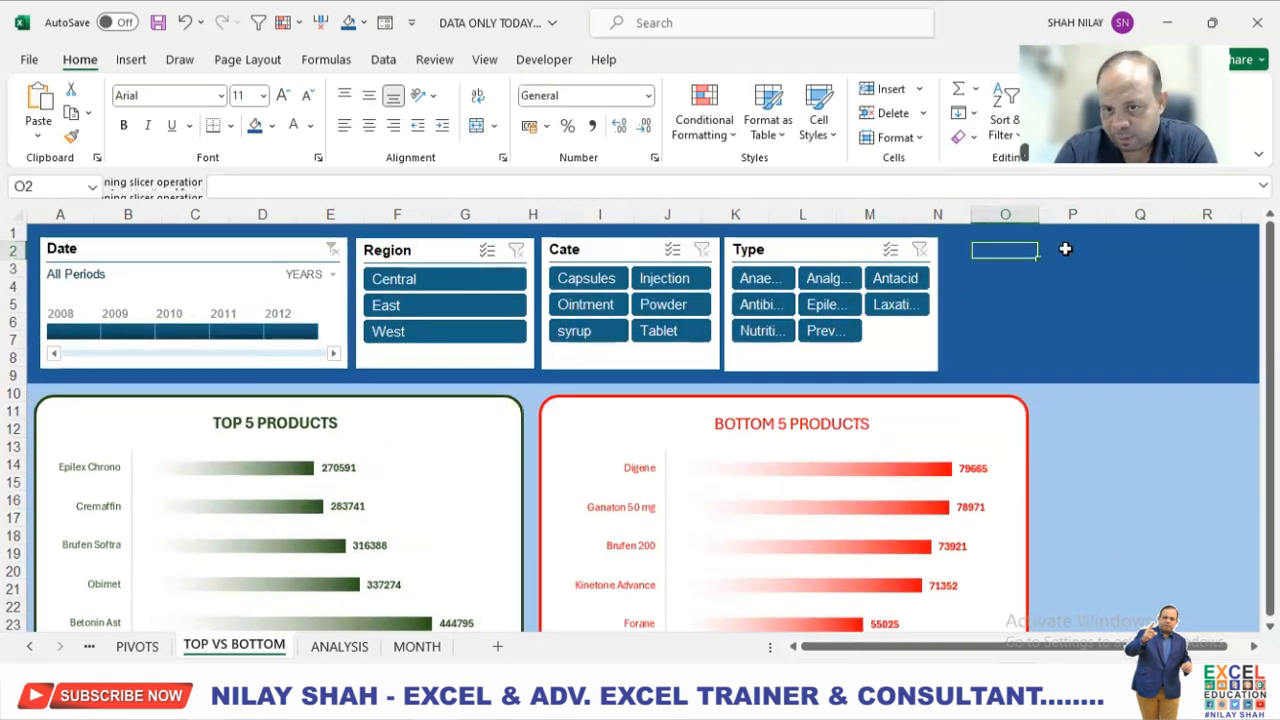
left_click_drag(1005, 250, 1125, 272)
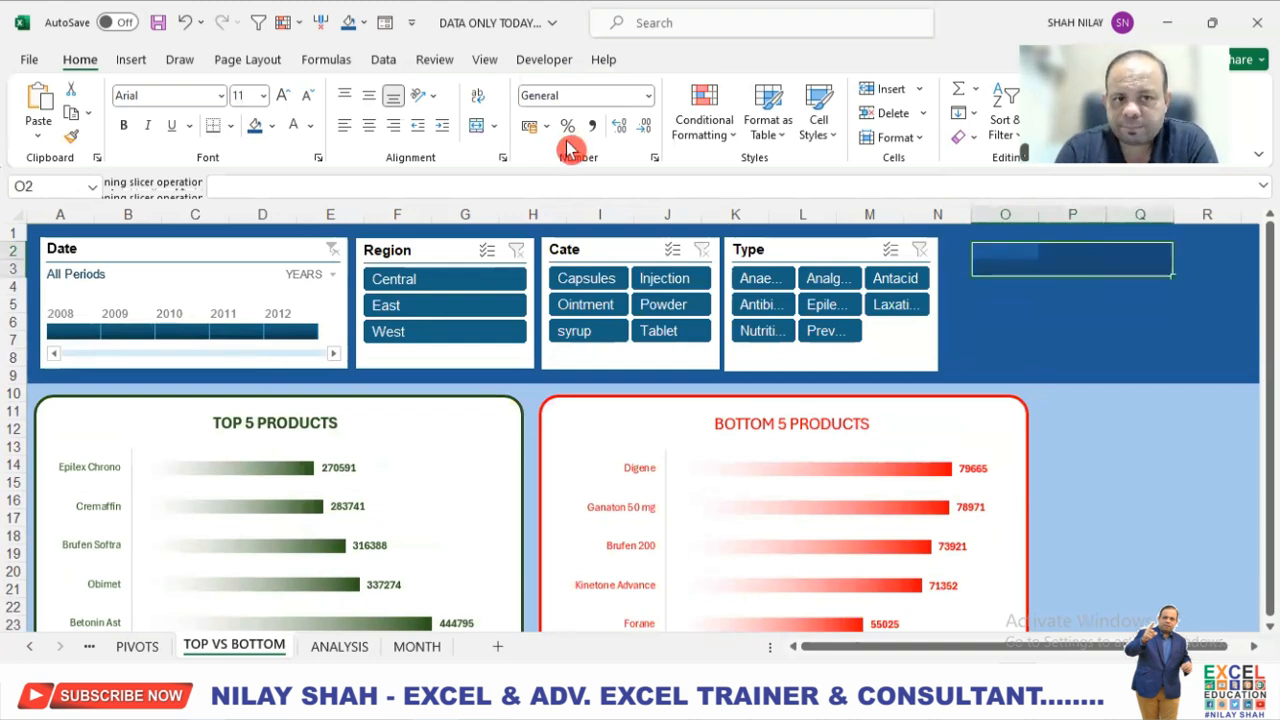
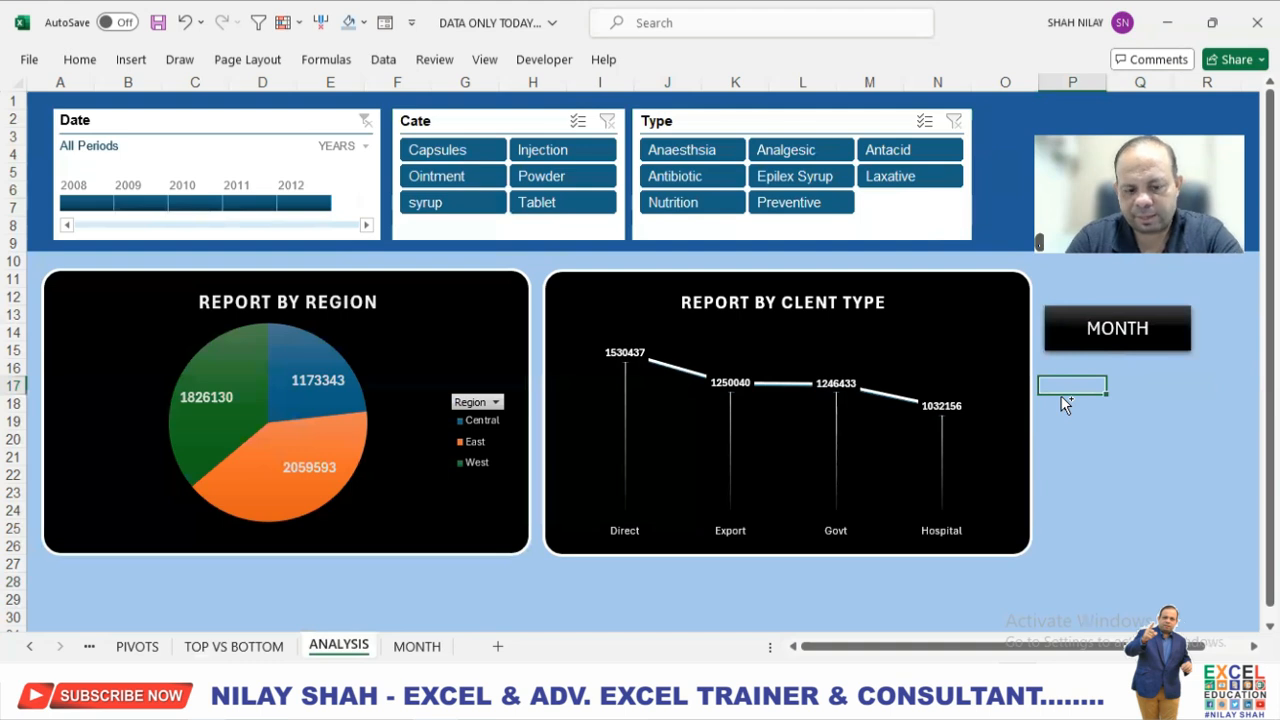
Paste the ANALYSIS button below the MONTH button on the ANALYSIS sheet, and relabel the MONTH button TOP VS BOTTOM in a taller shape.
key("ctrl+v")
left_click_drag(1160, 377, 1166, 364)
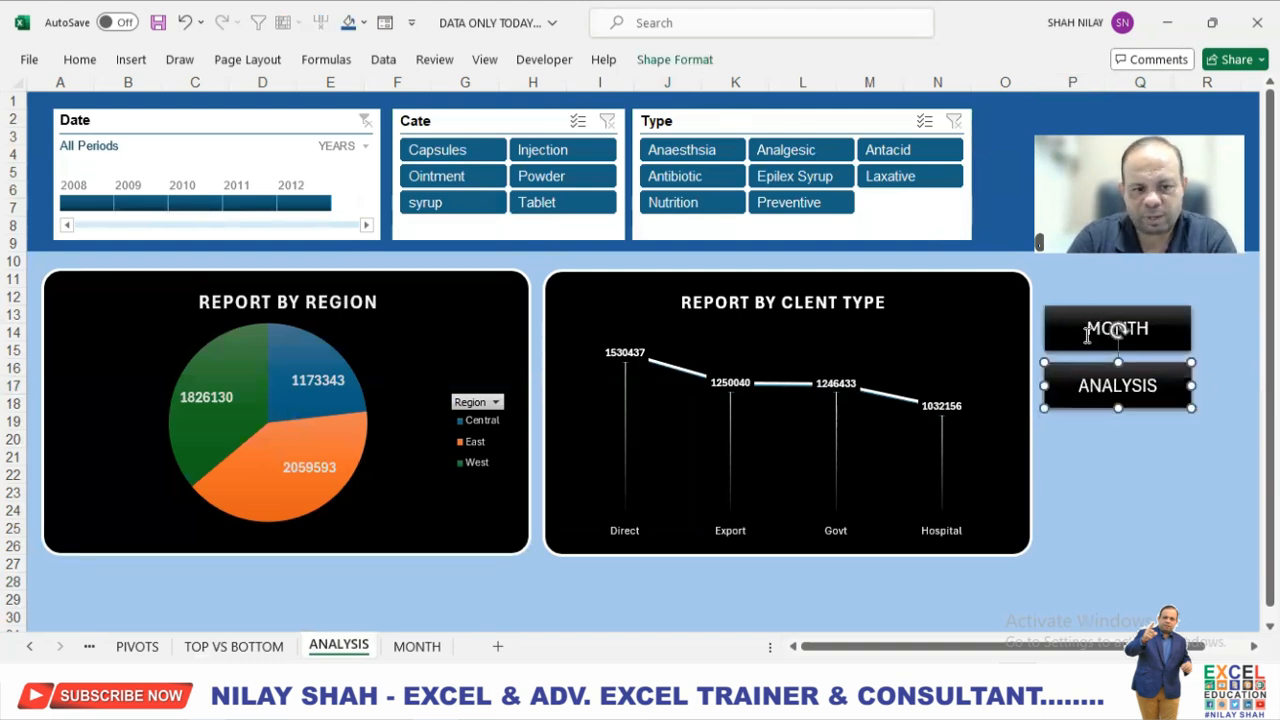
left_click_drag(1088, 327, 1162, 330)
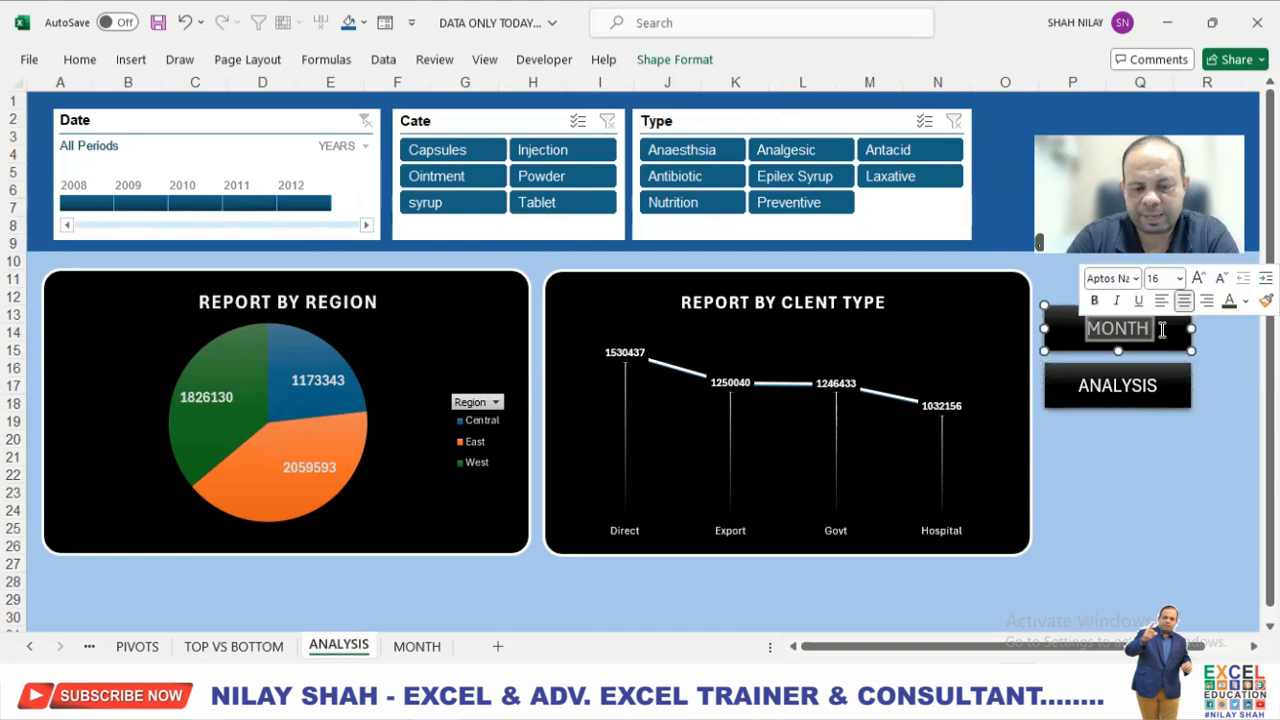
type("TOP VS ")
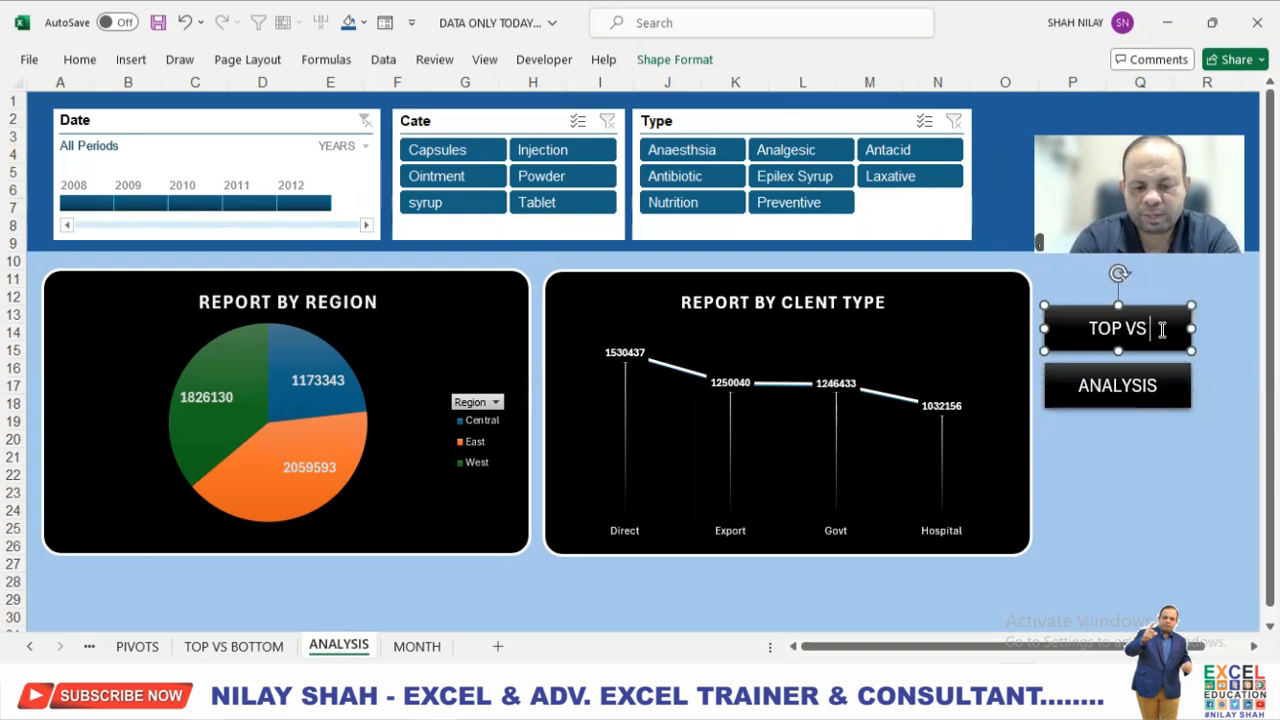
type("BOTTOM")
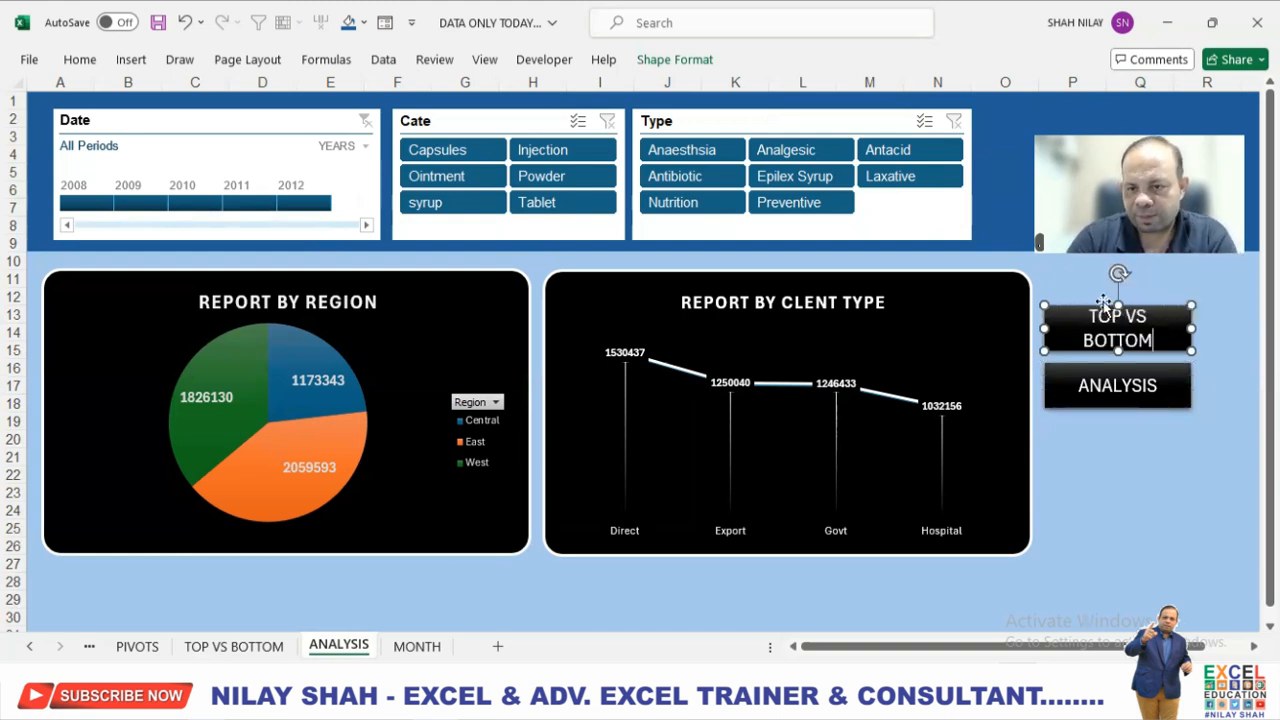
left_click_drag(1119, 297, 1118, 287)
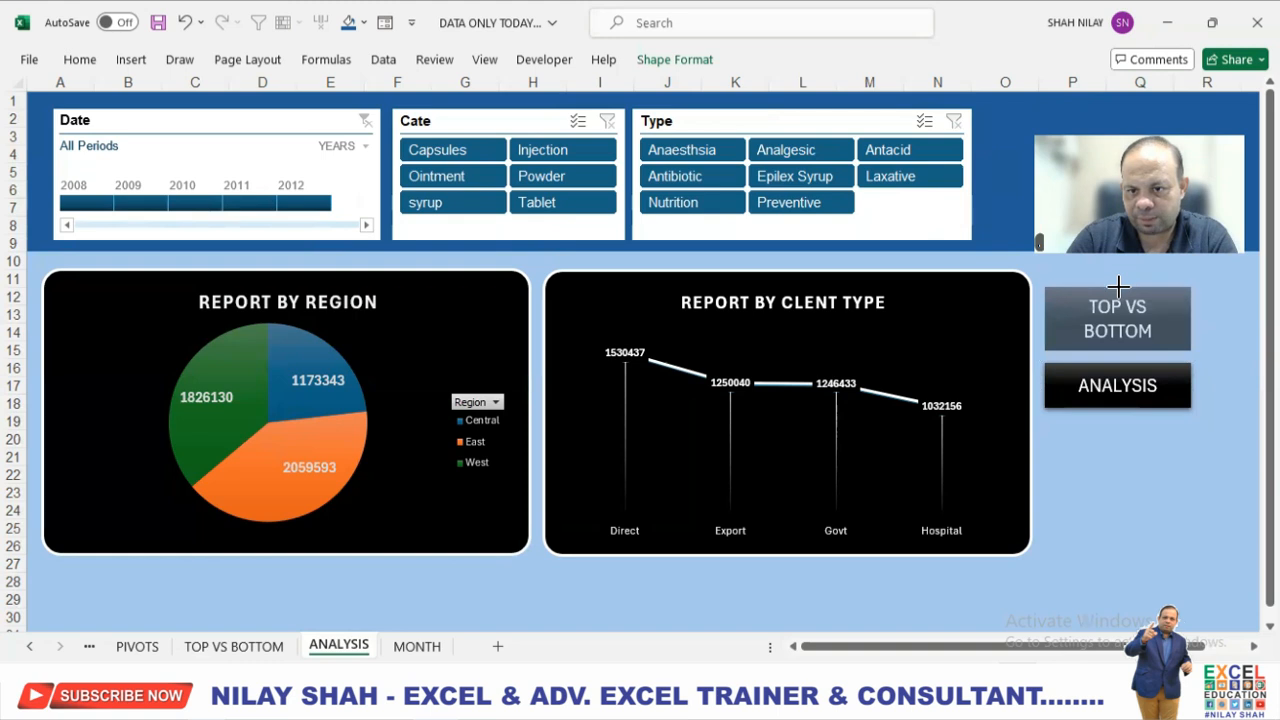
Copy both navigation buttons to the MONTH sheet and place them below the total.
left_click(1176, 366, "ctrl")
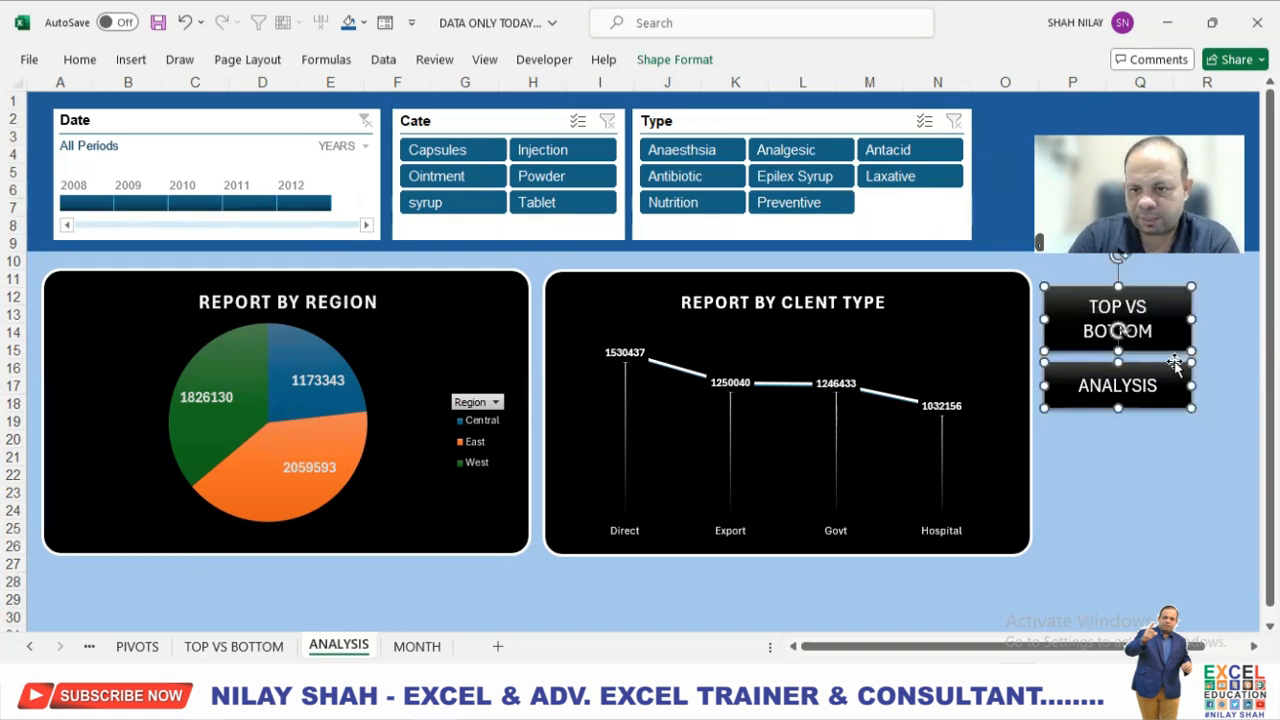
left_click(416, 646)
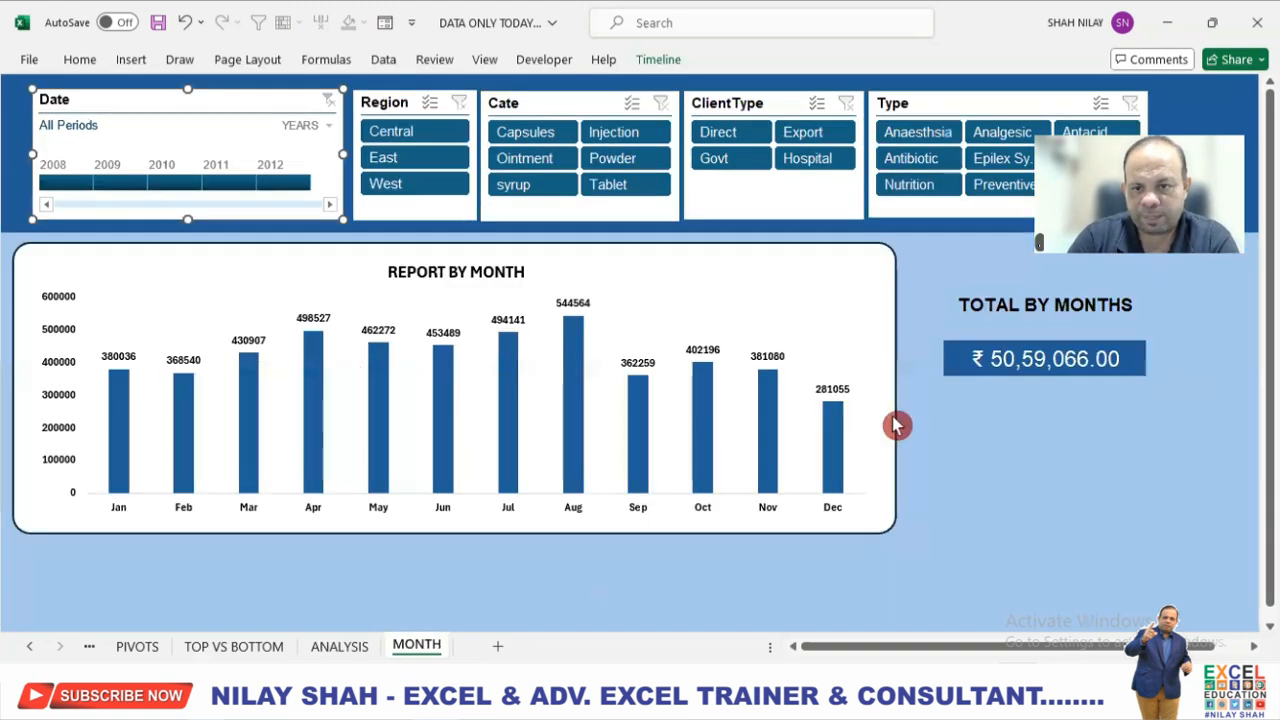
left_click(993, 428)
key("ctrl+v")
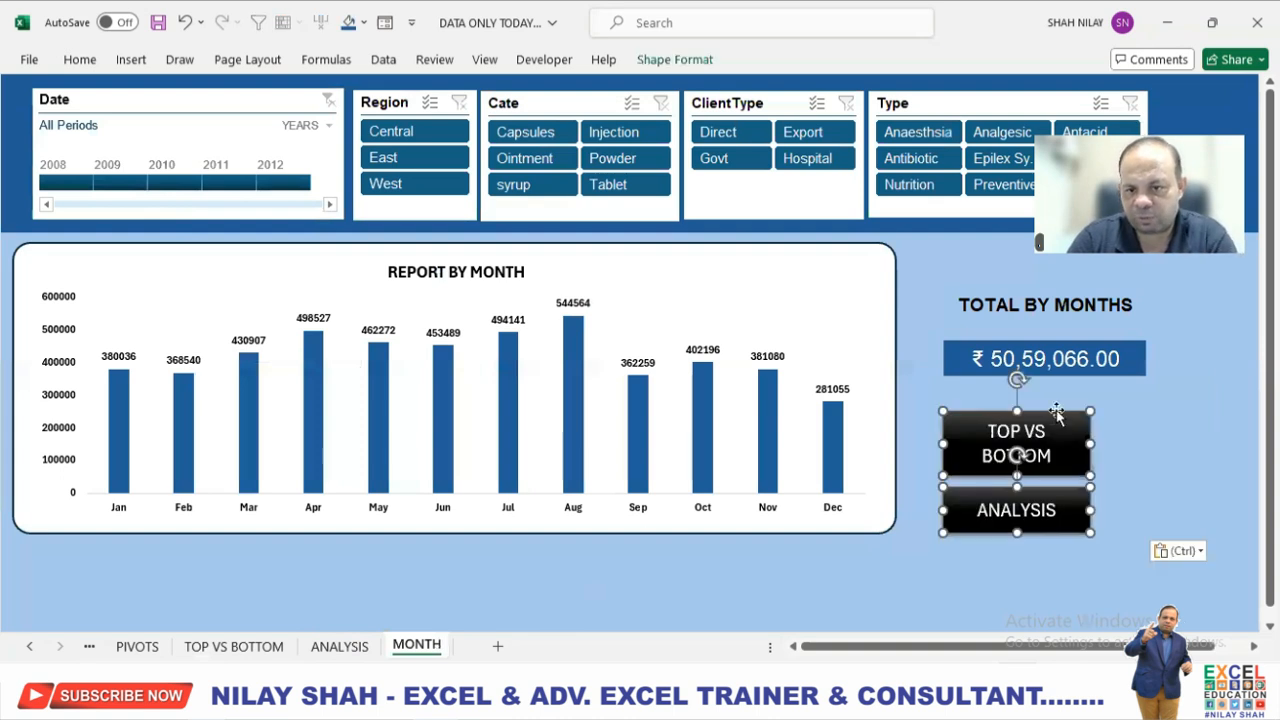
left_click_drag(1057, 413, 1039, 402)
Move the ANALYSIS button beside the TOP VS BOTTOM button on the MONTH sheet and stretch it to the same height.
left_click(1057, 500)
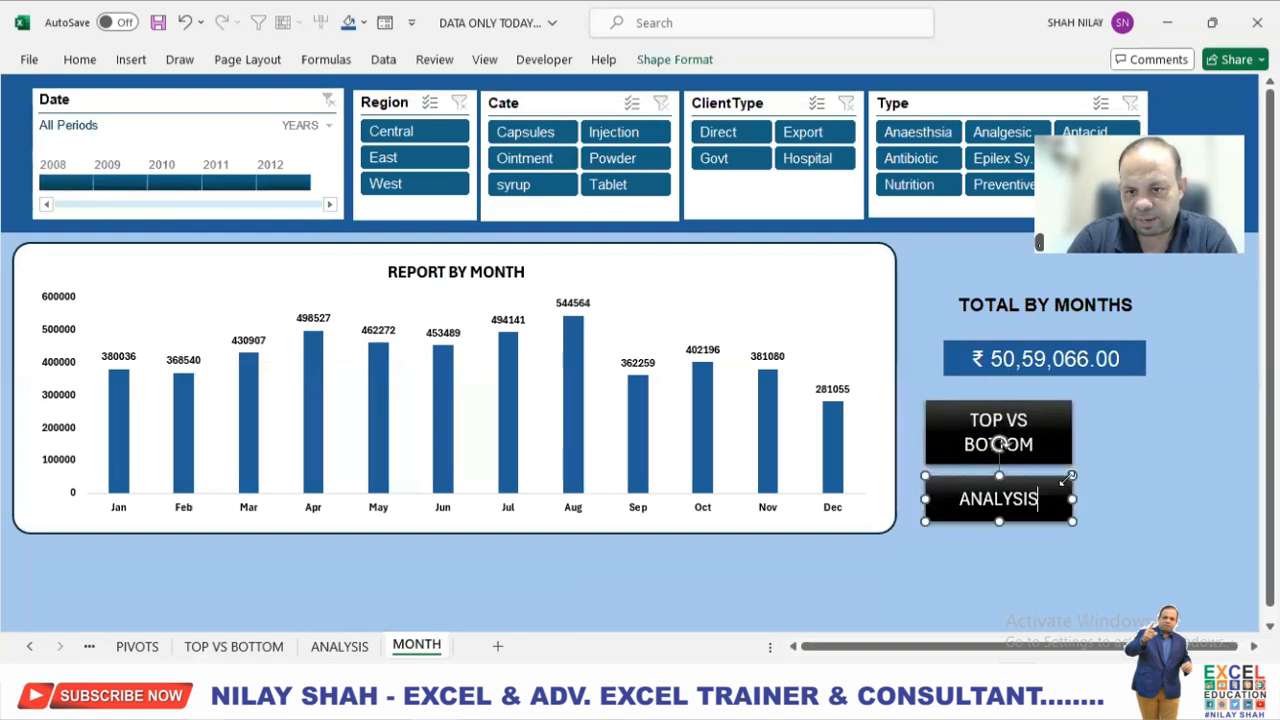
left_click_drag(1062, 477, 1209, 405)
left_click(1209, 405)
left_click_drag(1157, 447, 1159, 461)
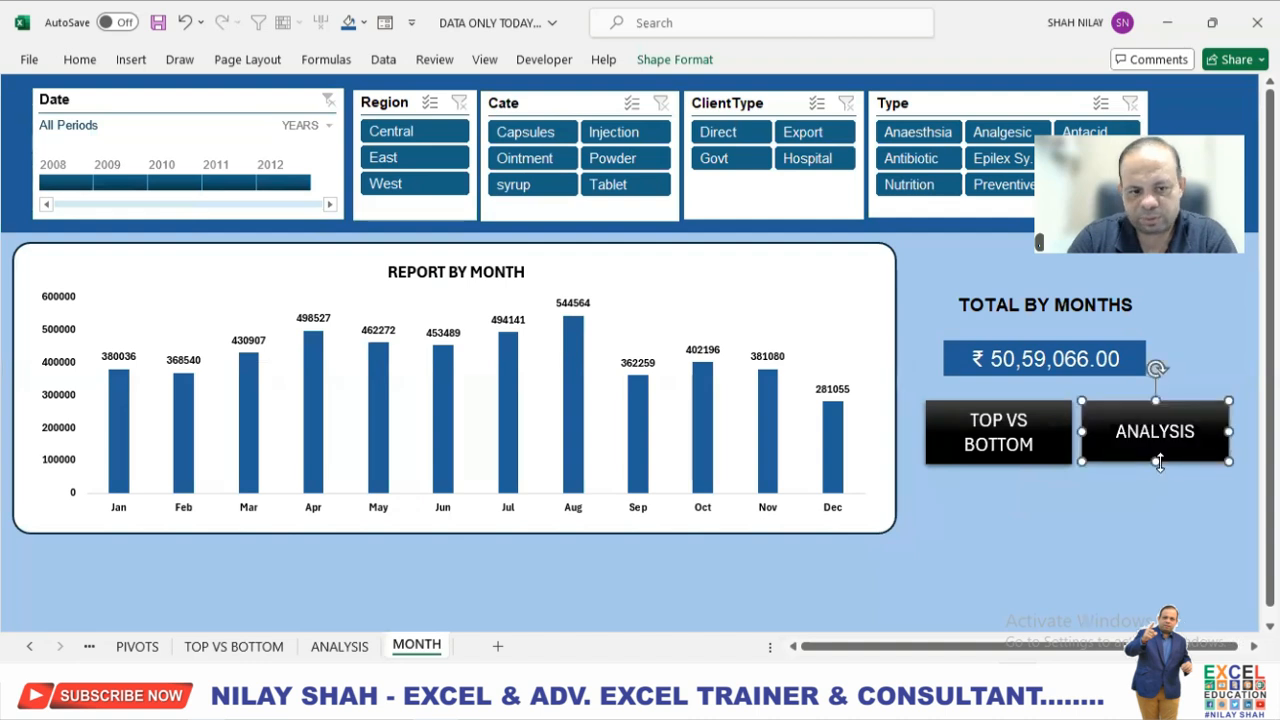
left_click(970, 420)
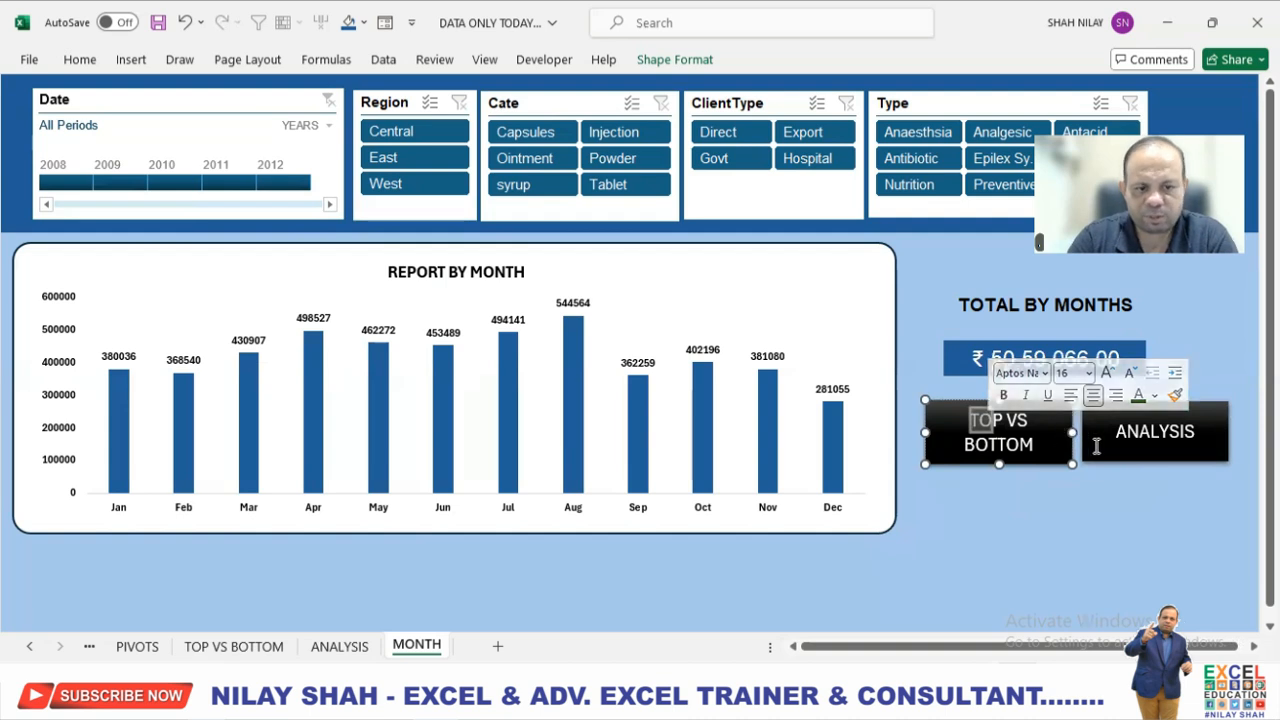
left_click(800, 576)
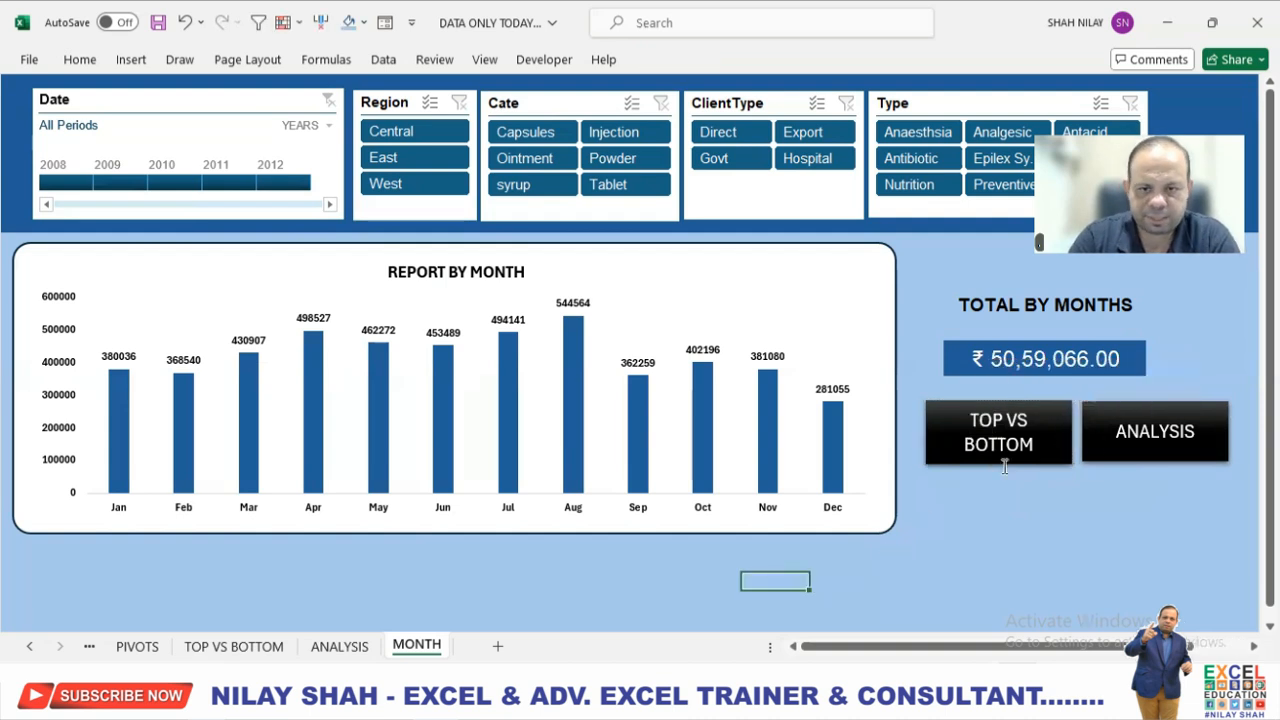
left_click(1116, 430)
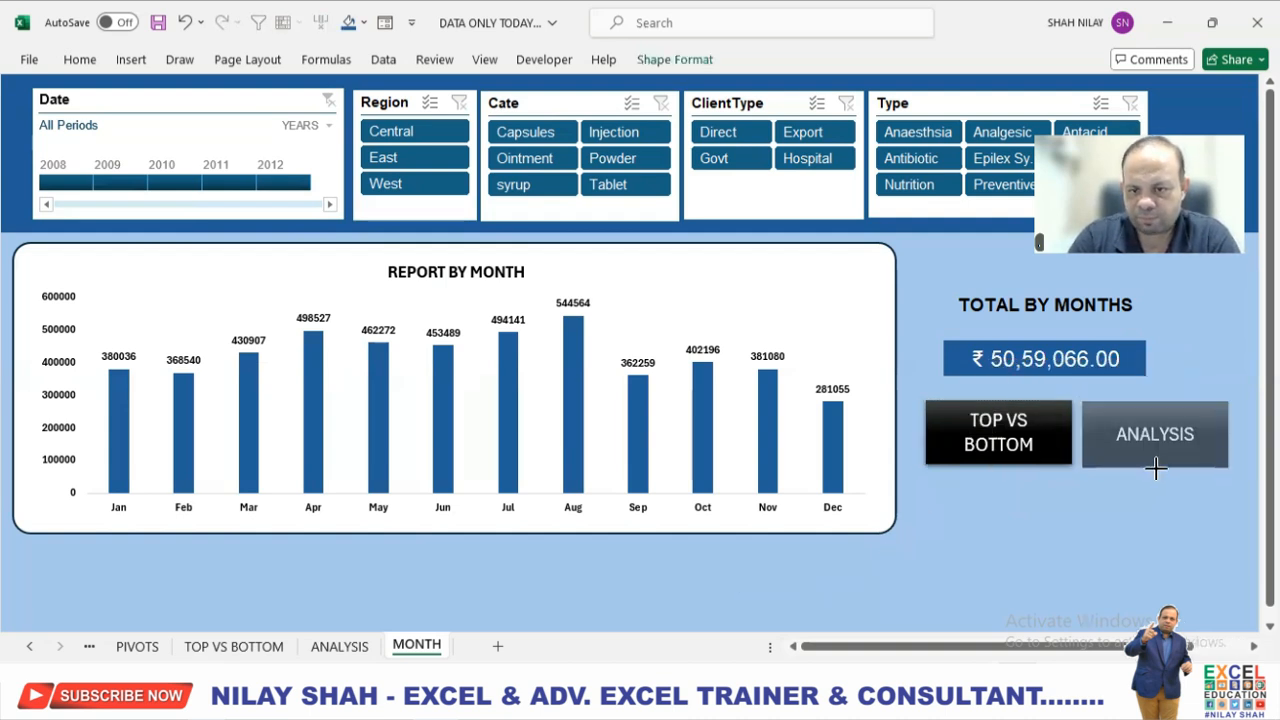
left_click(1106, 512)
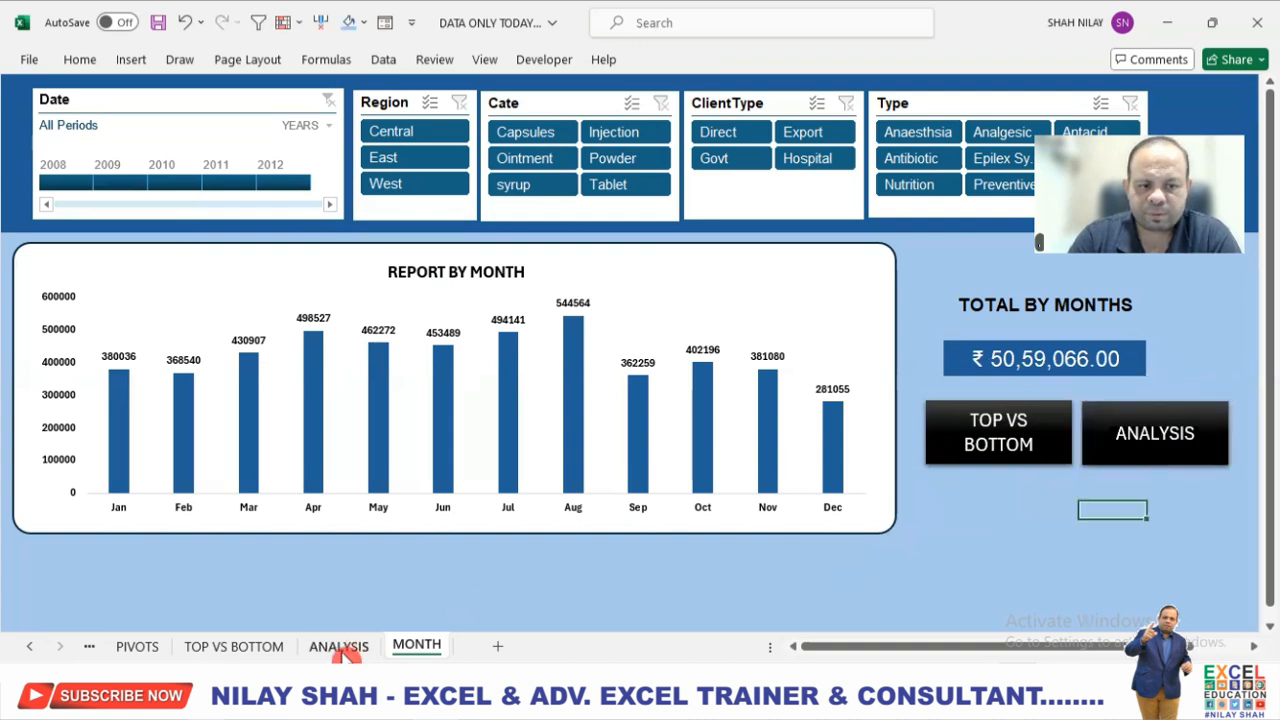
On the ANALYSIS sheet, relabel the ANALYSIS button MONTH.
left_click(340, 647)
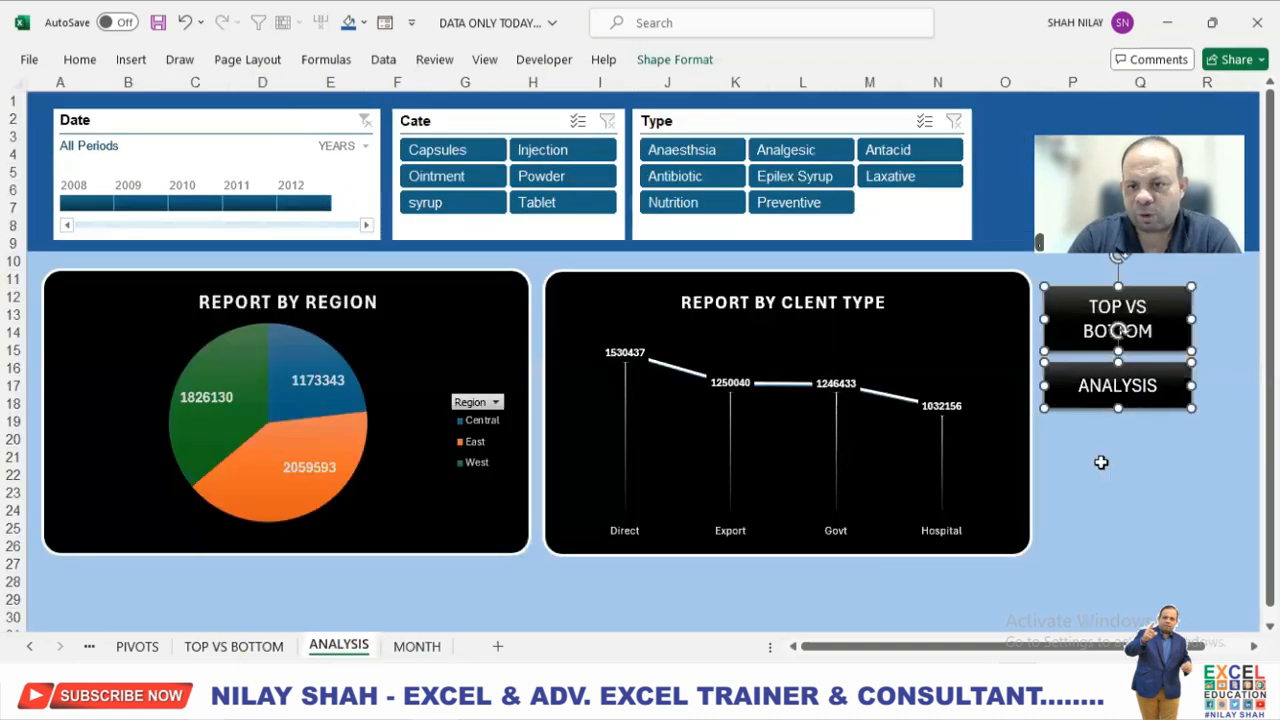
left_click(1101, 462)
left_click(1090, 387)
left_click_drag(1085, 385, 1165, 366)
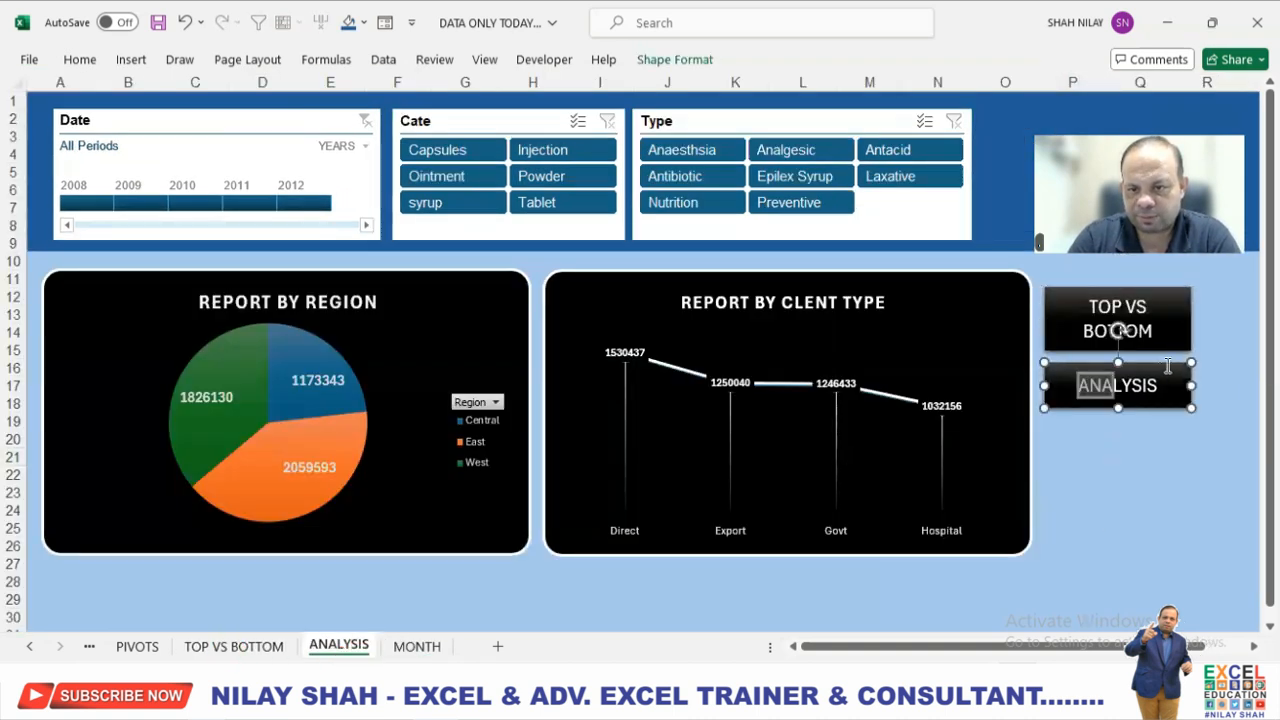
type("MONTH")
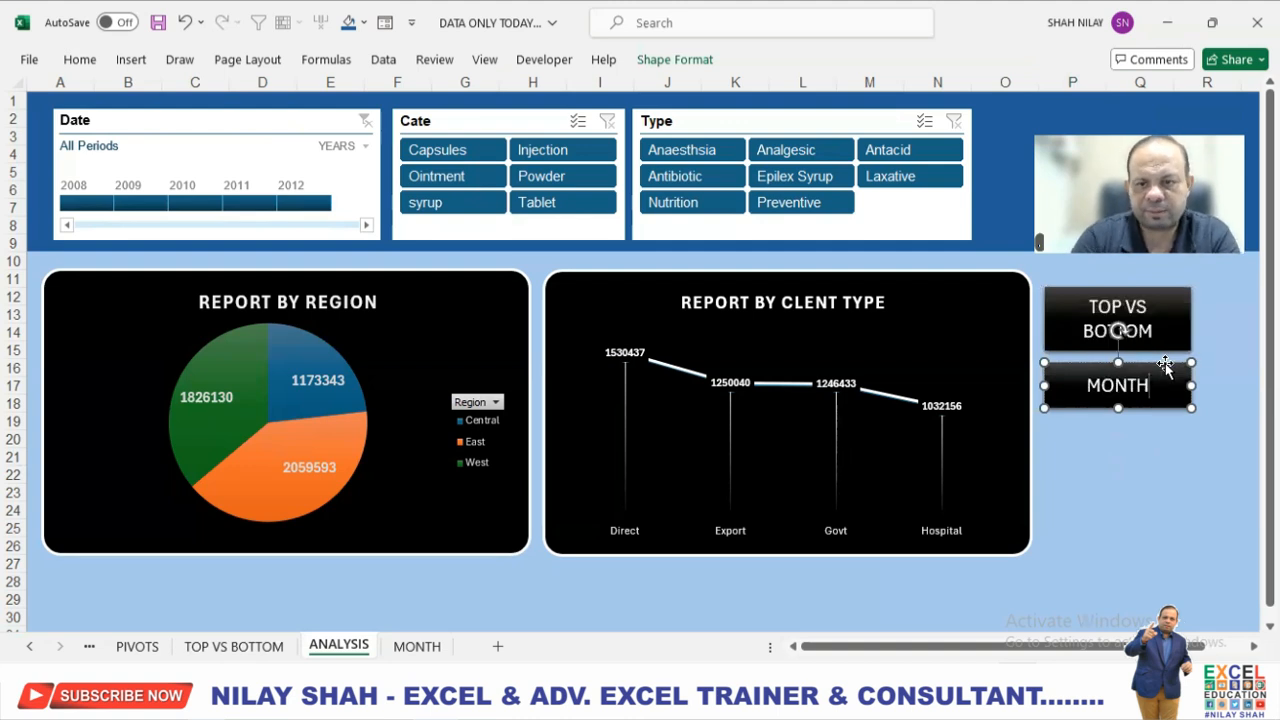
left_click(1112, 445)
On the TOP VS BOTTOM sheet, hyperlink the ANALYSIS button to cell A1 of the ANALYSIS sheet in this document.
left_click(245, 648)
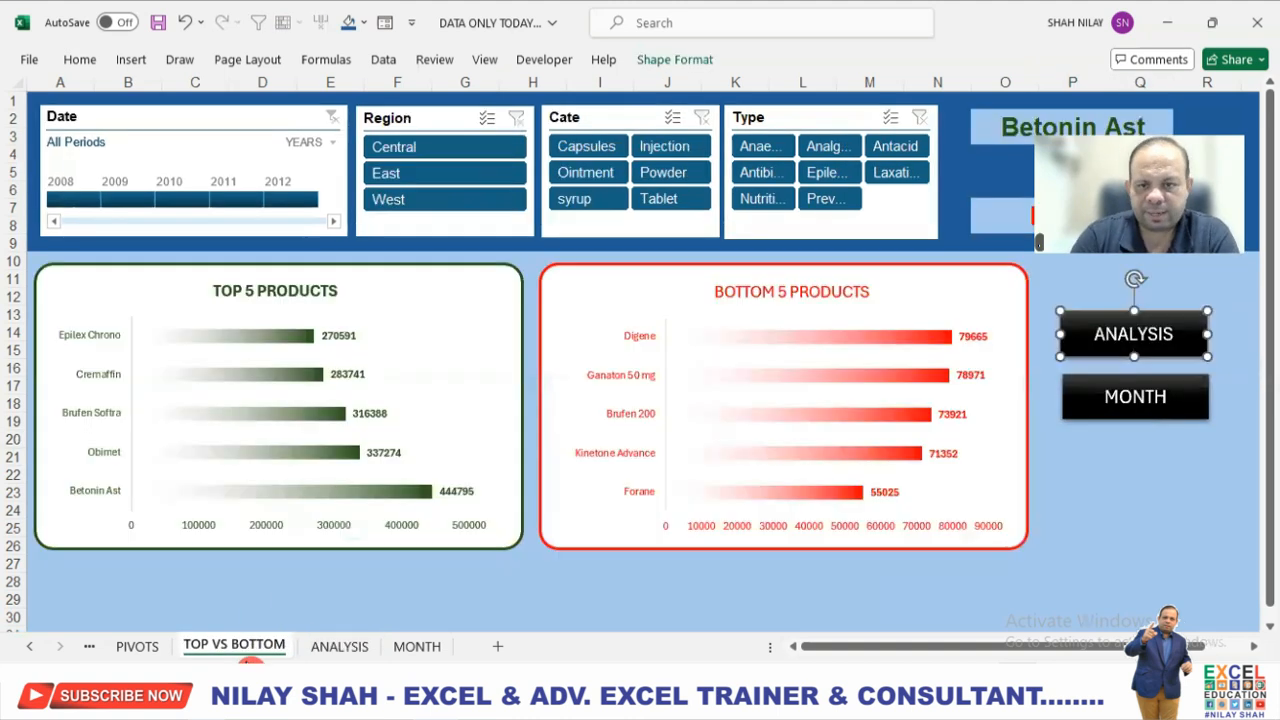
left_click(1137, 462)
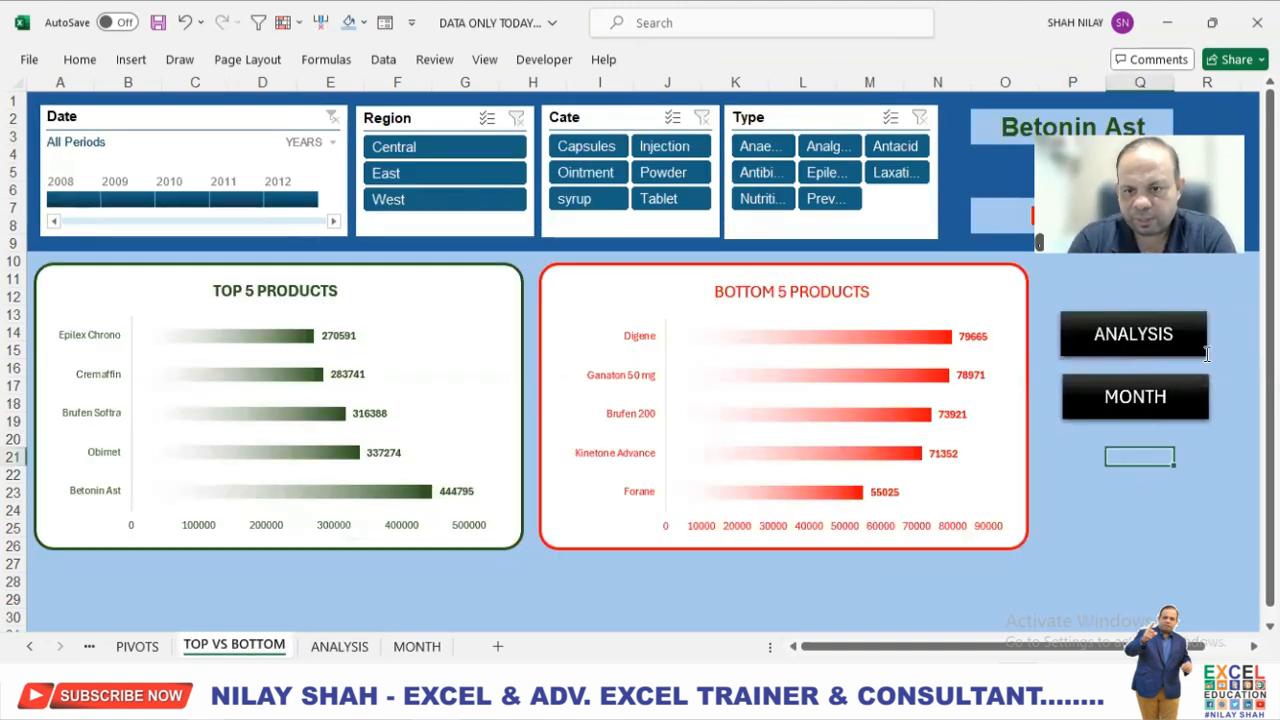
left_click(1170, 334)
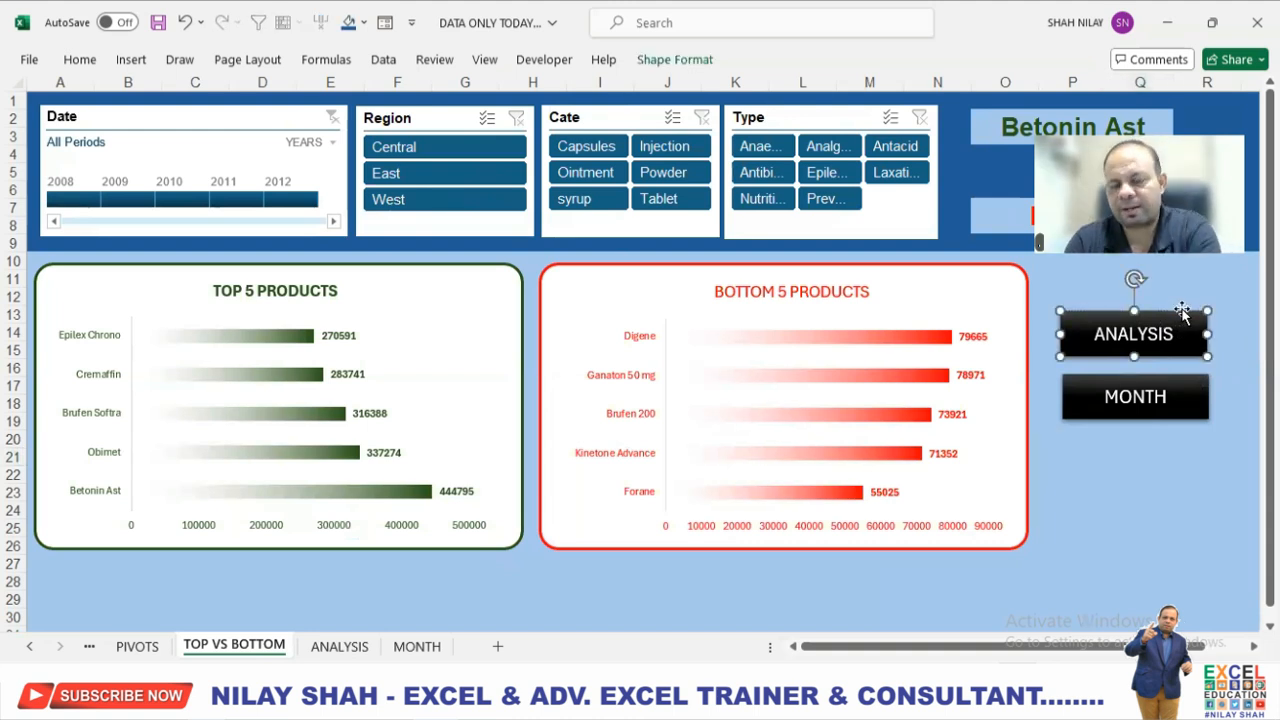
left_click(130, 60)
left_click(938, 133)
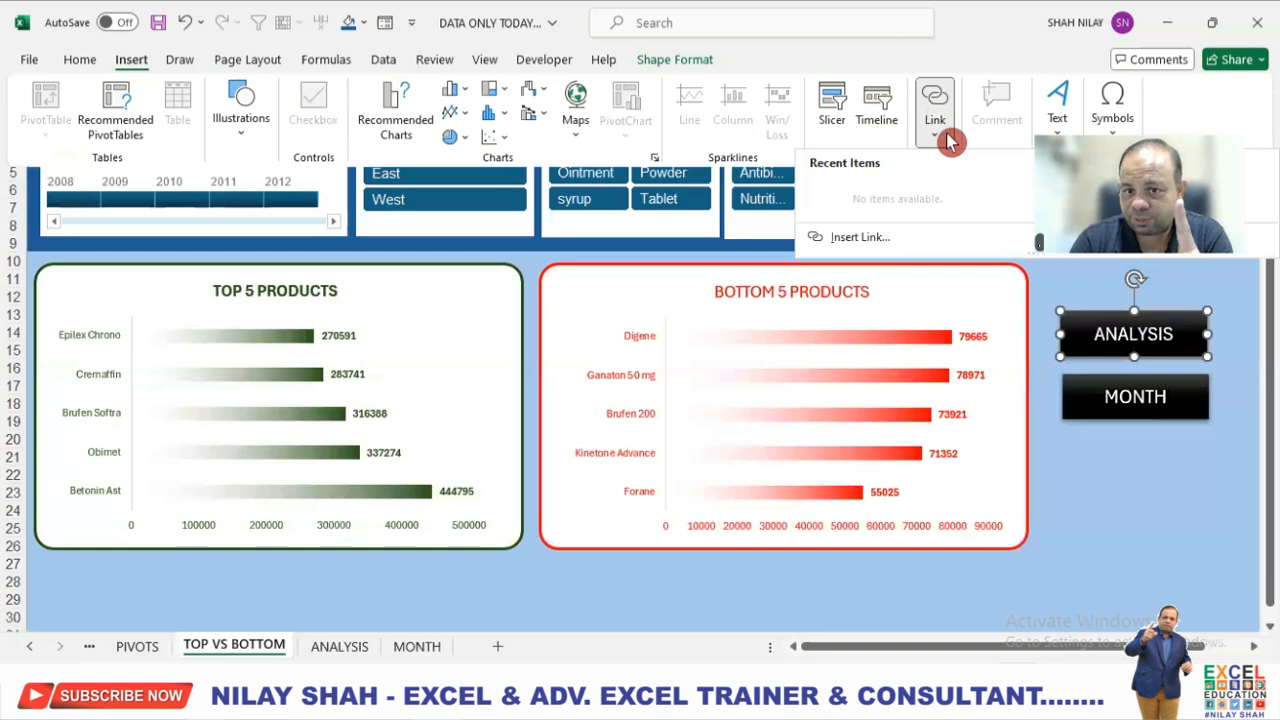
left_click(859, 237)
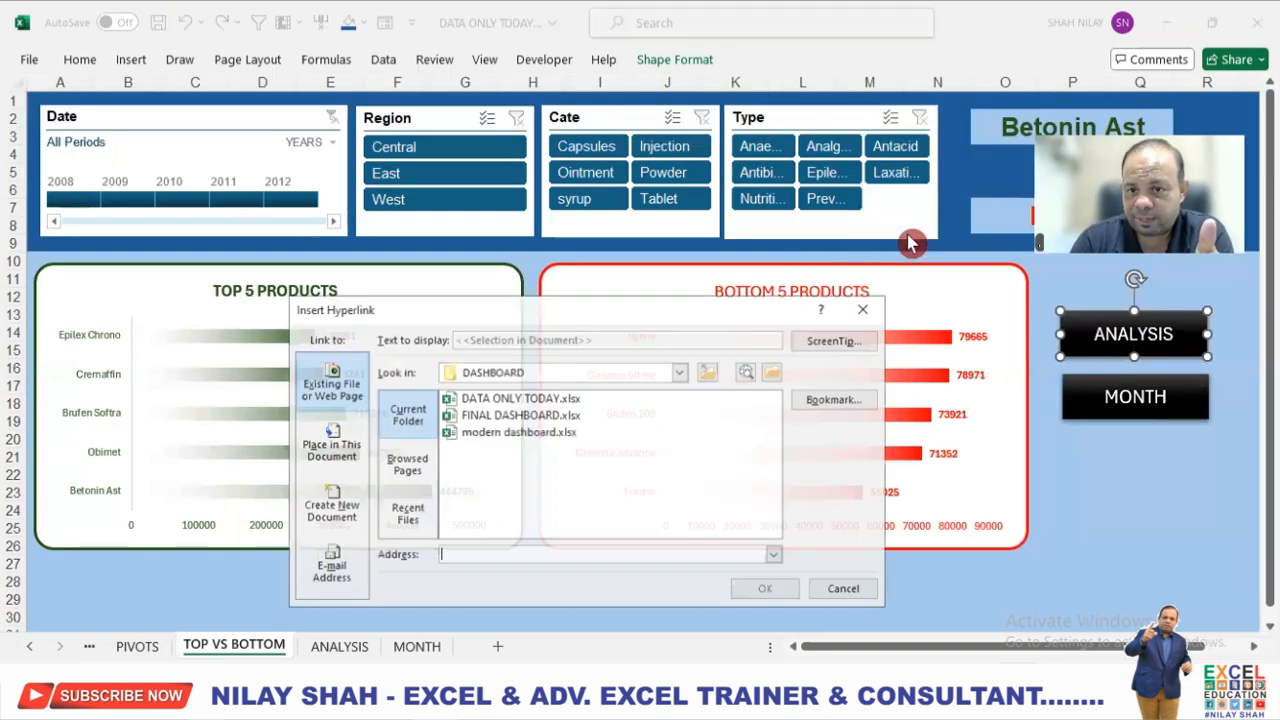
left_click(330, 445)
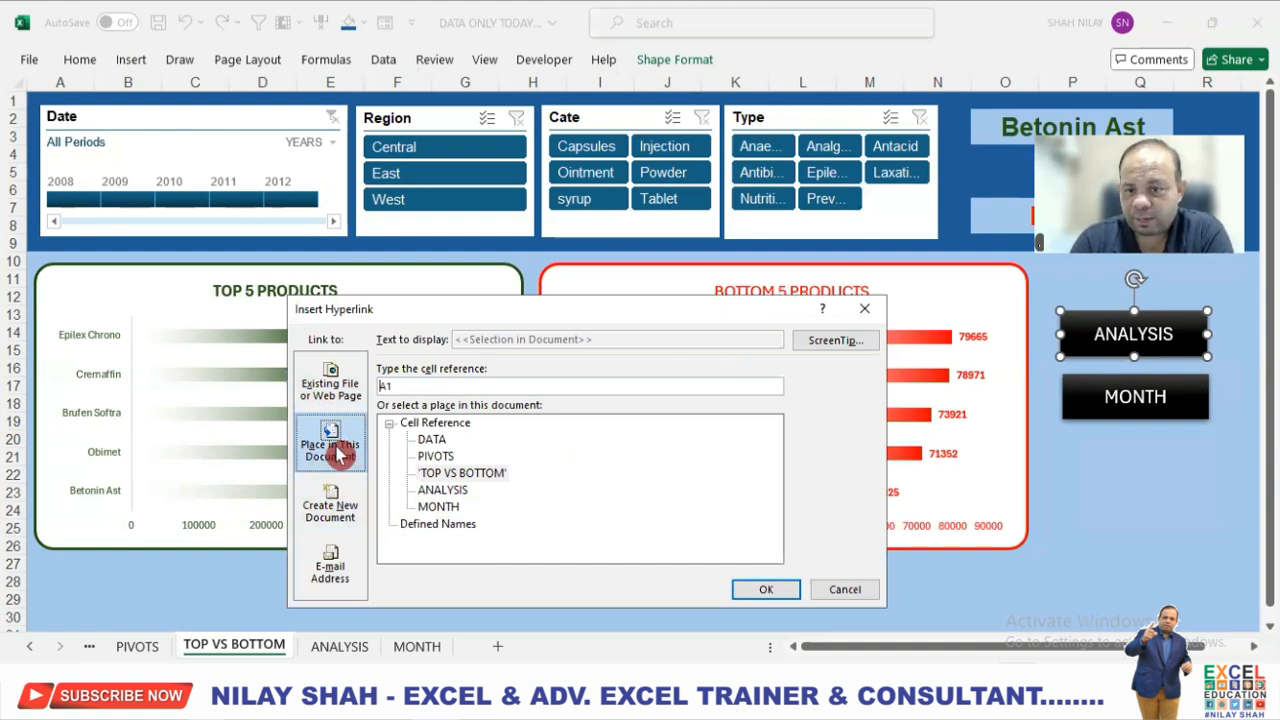
left_click(455, 490)
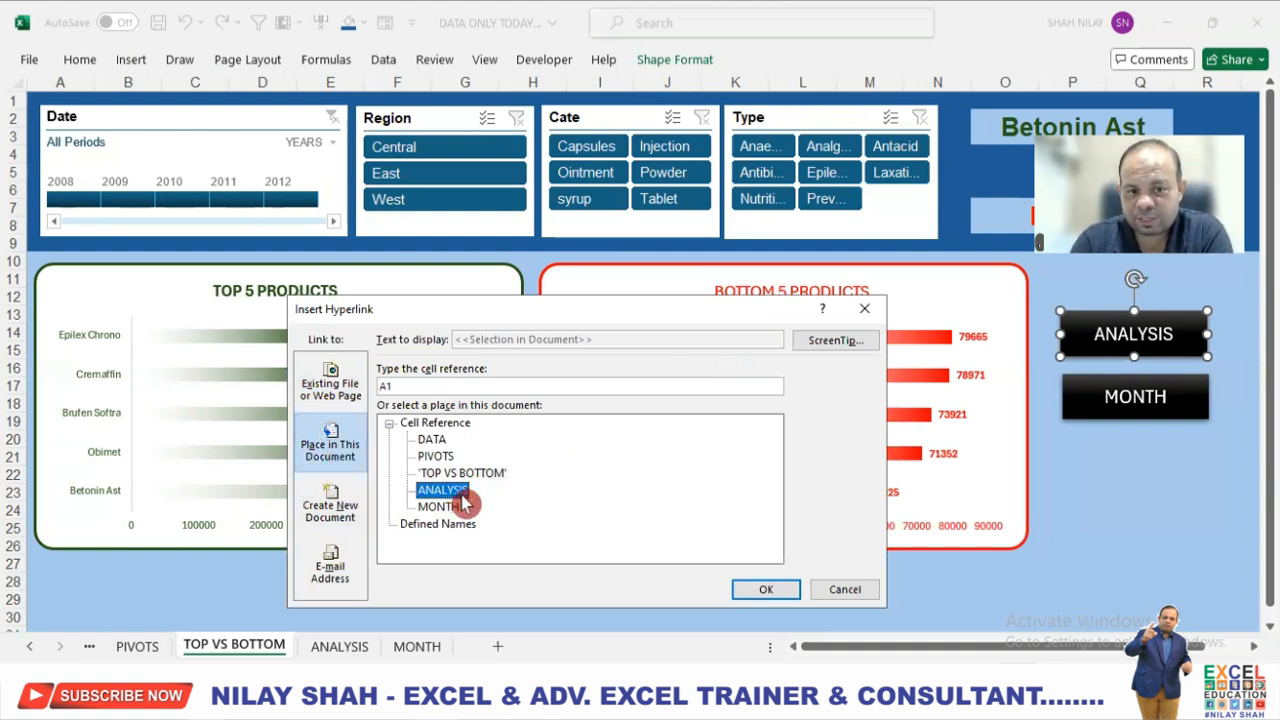
left_click(763, 589)
Hyperlink the MONTH button on the TOP VS BOTTOM sheet to cell A1 of the MONTH sheet.
left_click(1172, 419)
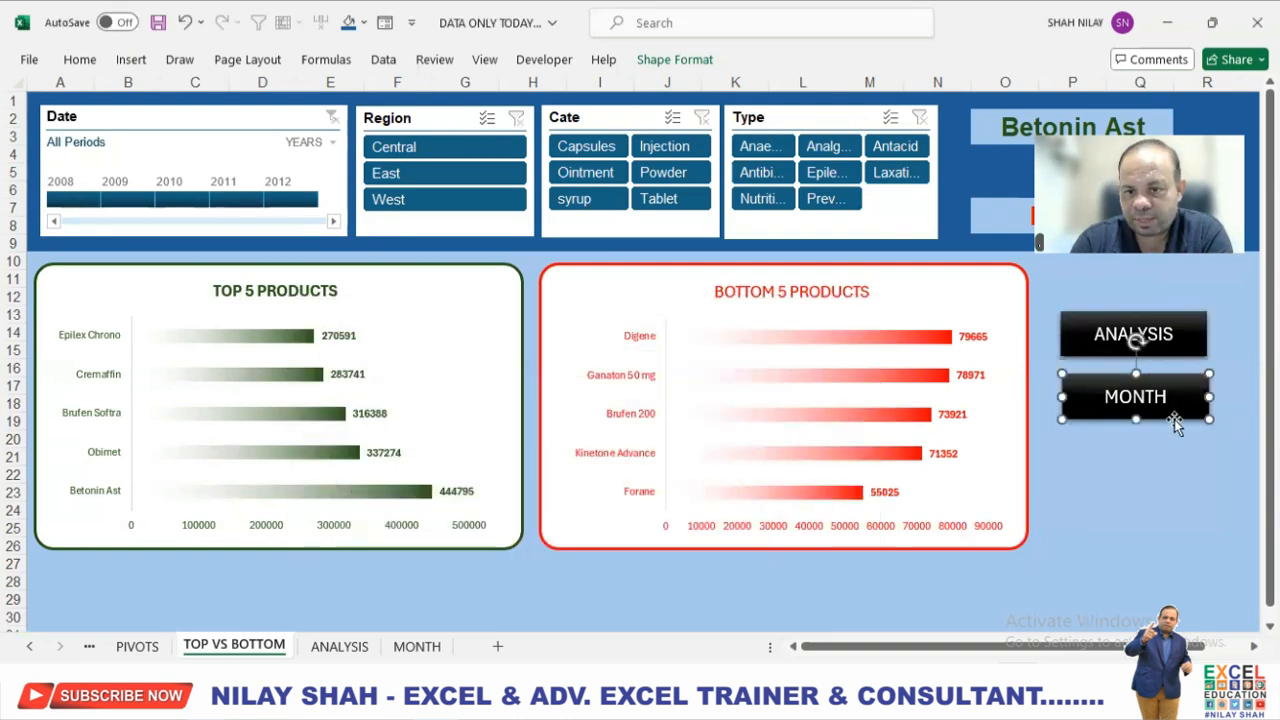
left_click(675, 59)
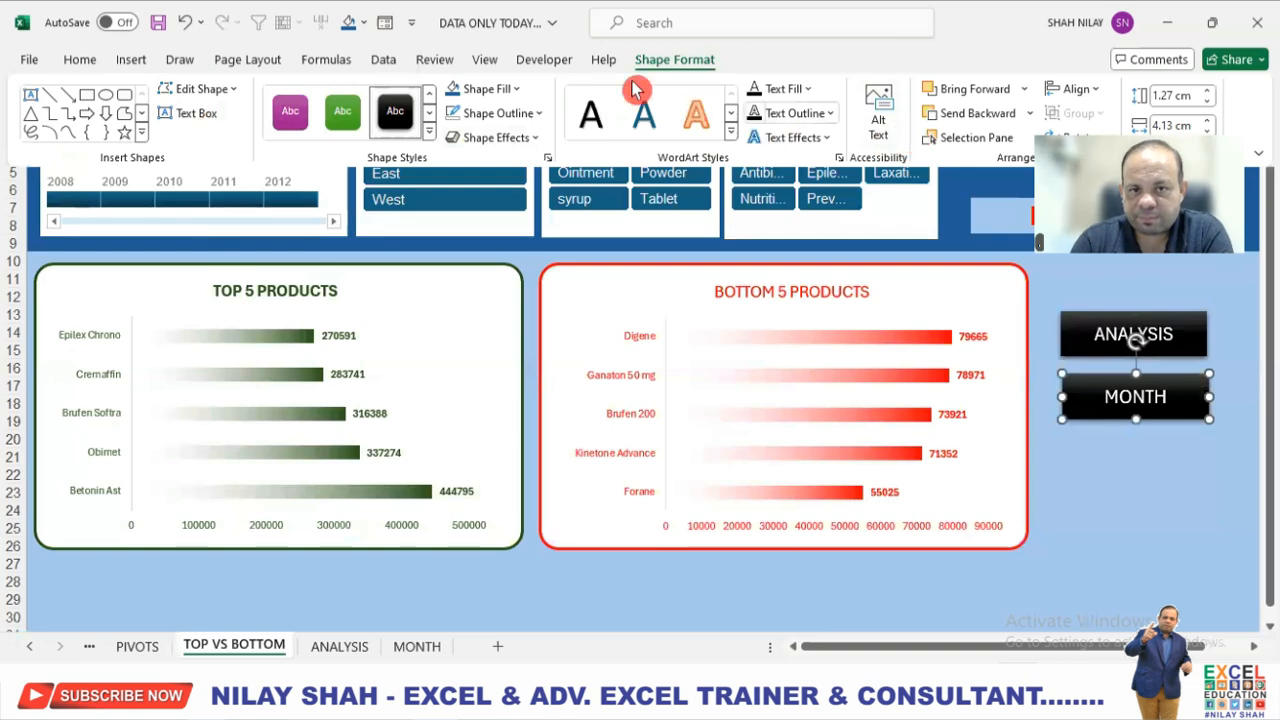
left_click(131, 60)
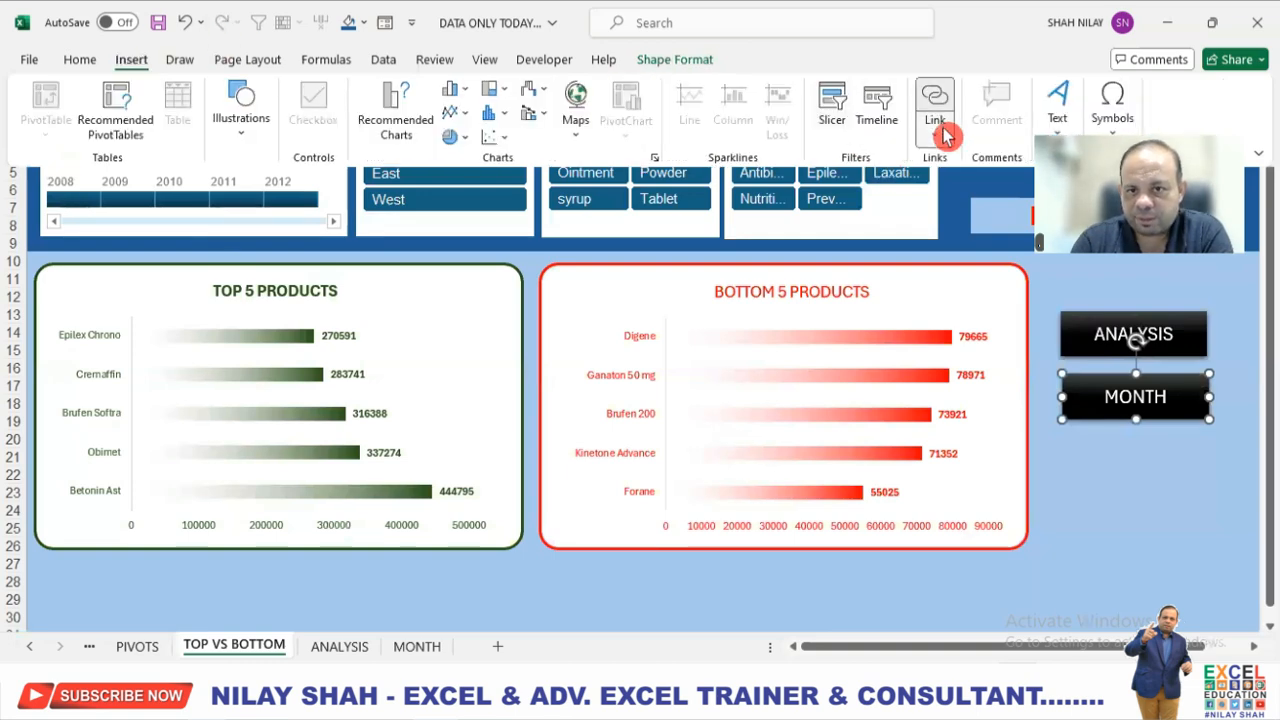
left_click(937, 133)
left_click(906, 240)
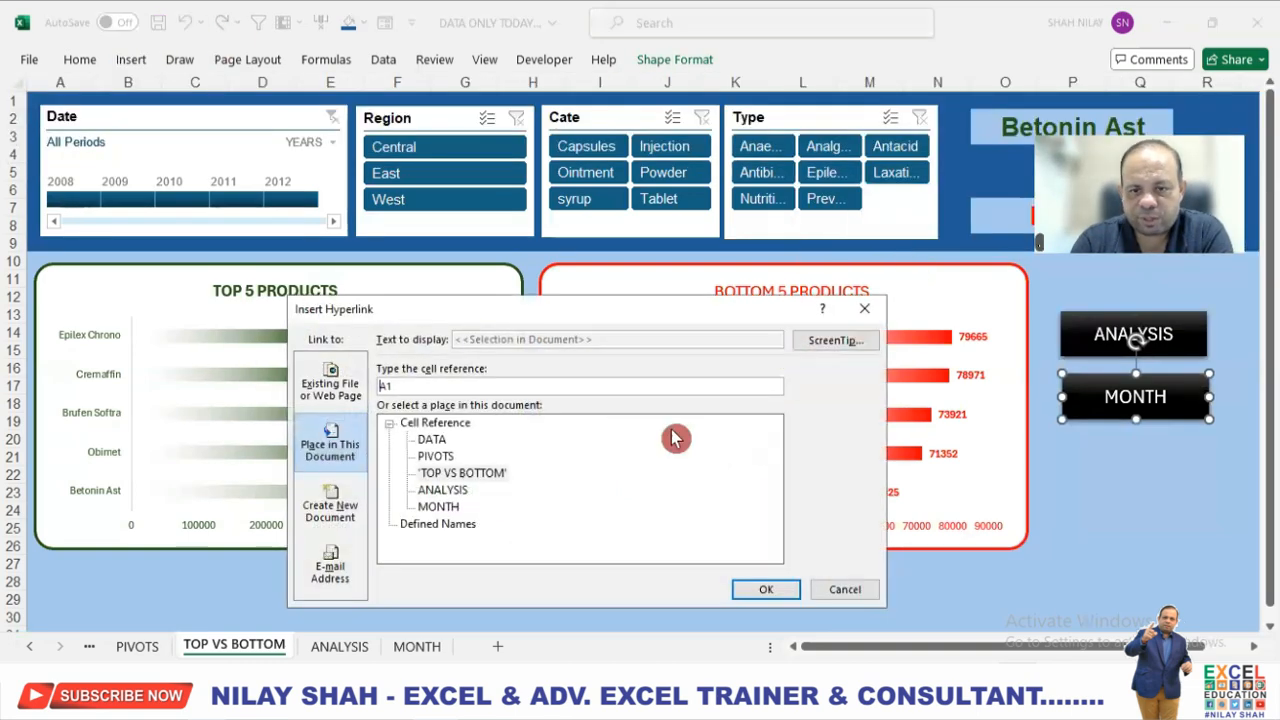
left_click(441, 507)
left_click(762, 589)
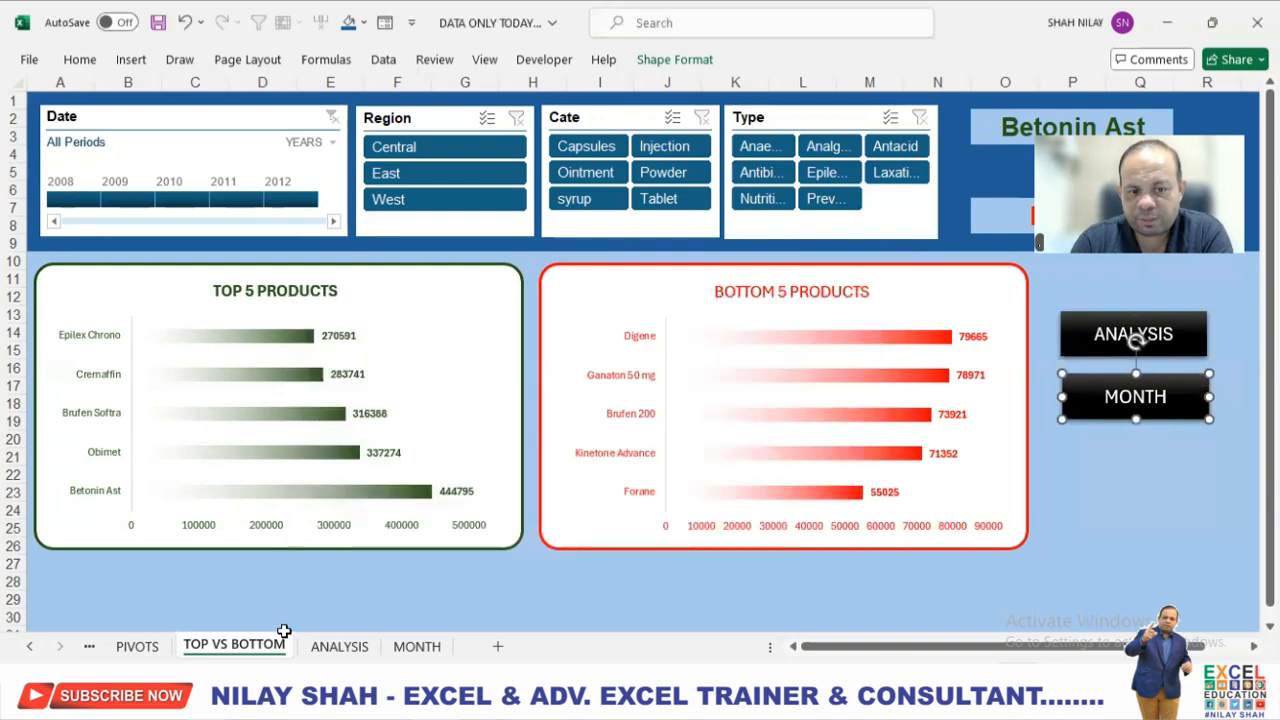
On the ANALYSIS sheet, hyperlink the TOP VS BOTTOM button to cell A1 of the TOP VS BOTTOM sheet.
left_click(339, 648)
left_click(1183, 336)
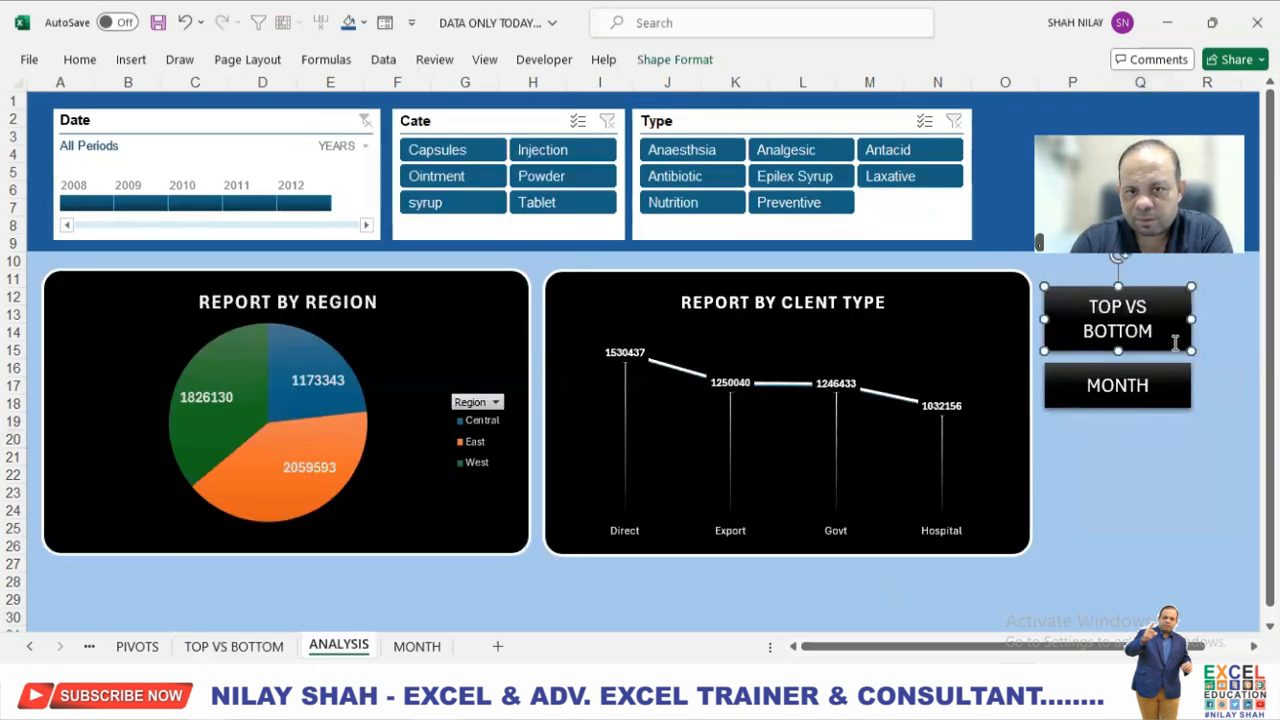
left_click(130, 60)
left_click(935, 108)
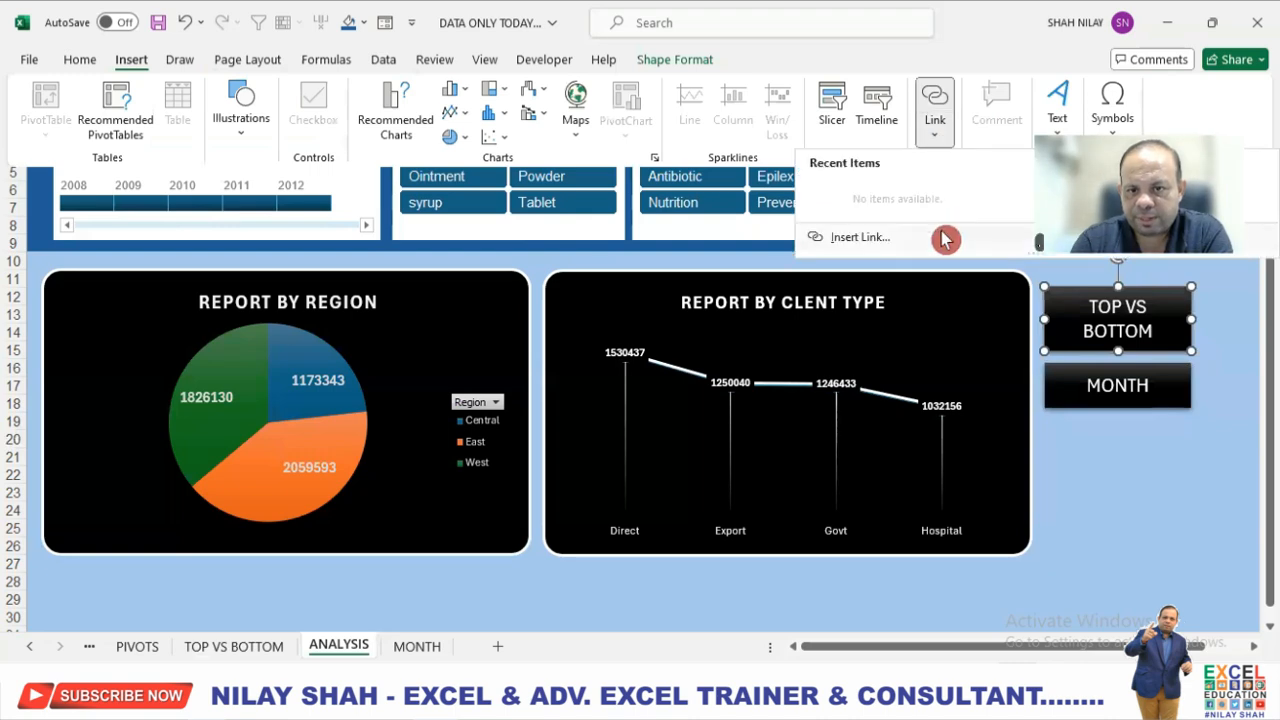
left_click(945, 240)
left_click(455, 476)
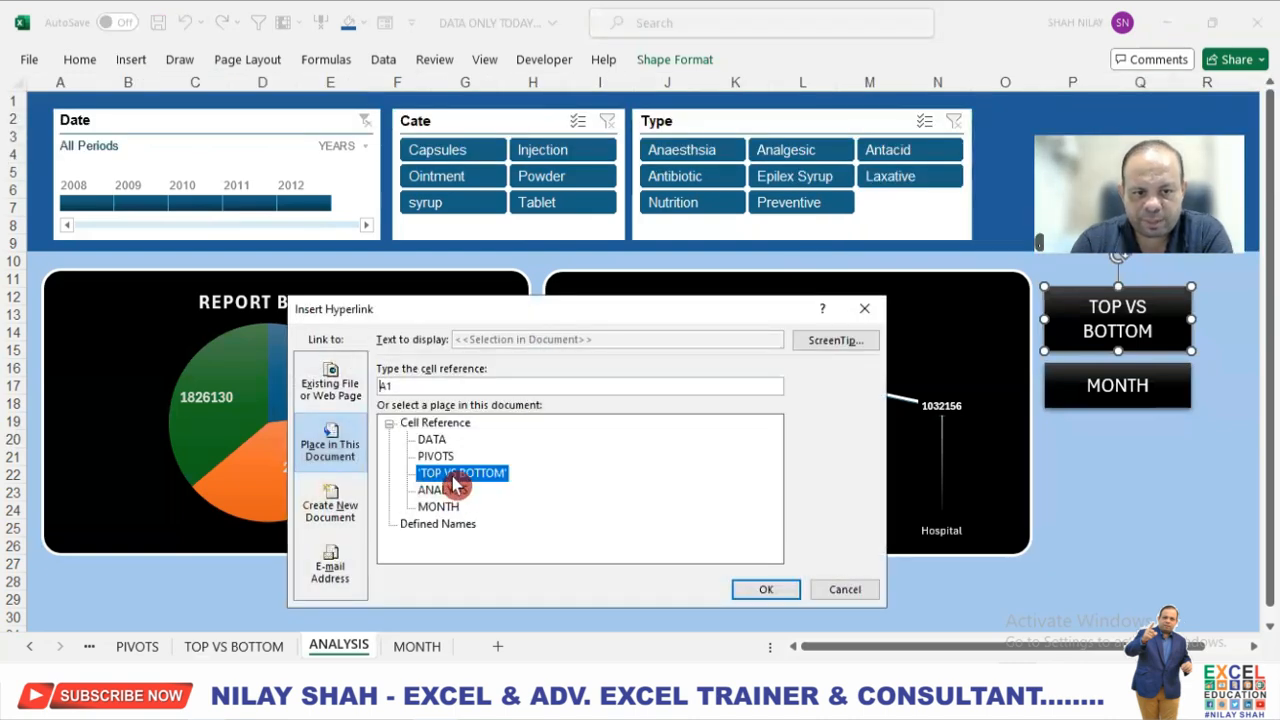
left_click(760, 592)
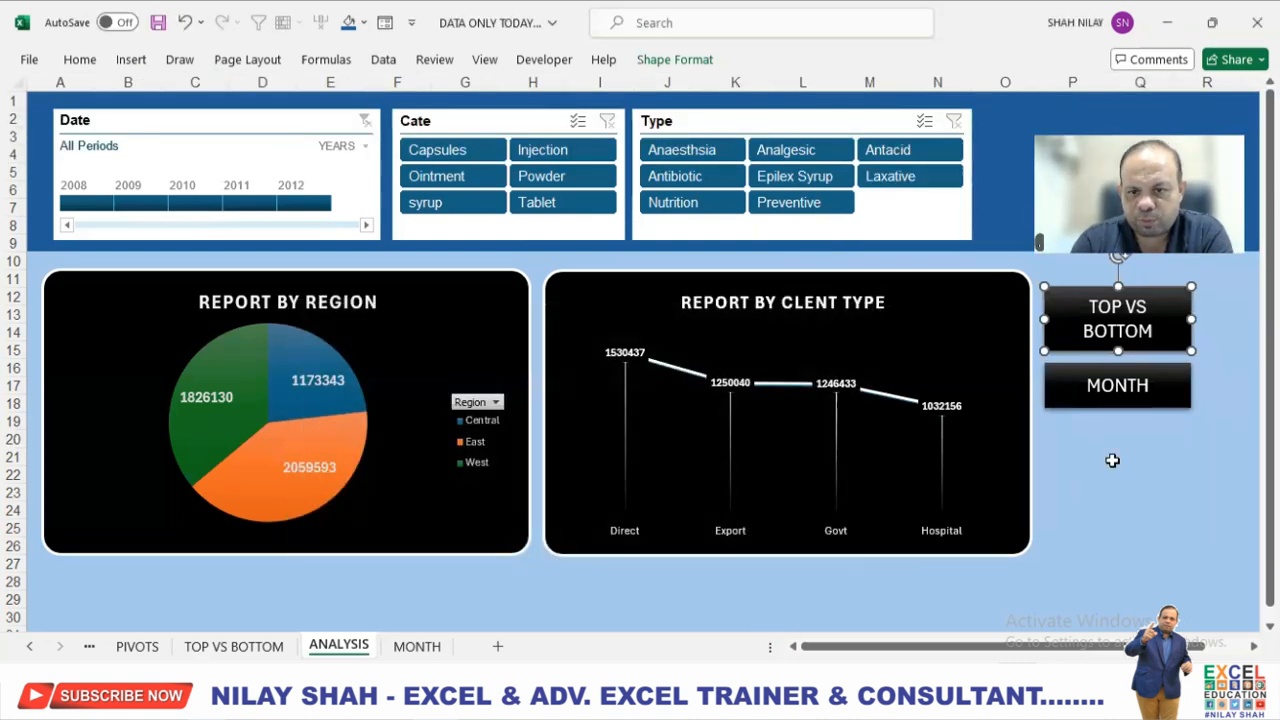
Hyperlink the MONTH button on the ANALYSIS sheet to cell A1 of the MONTH sheet in this document.
left_click(1106, 404)
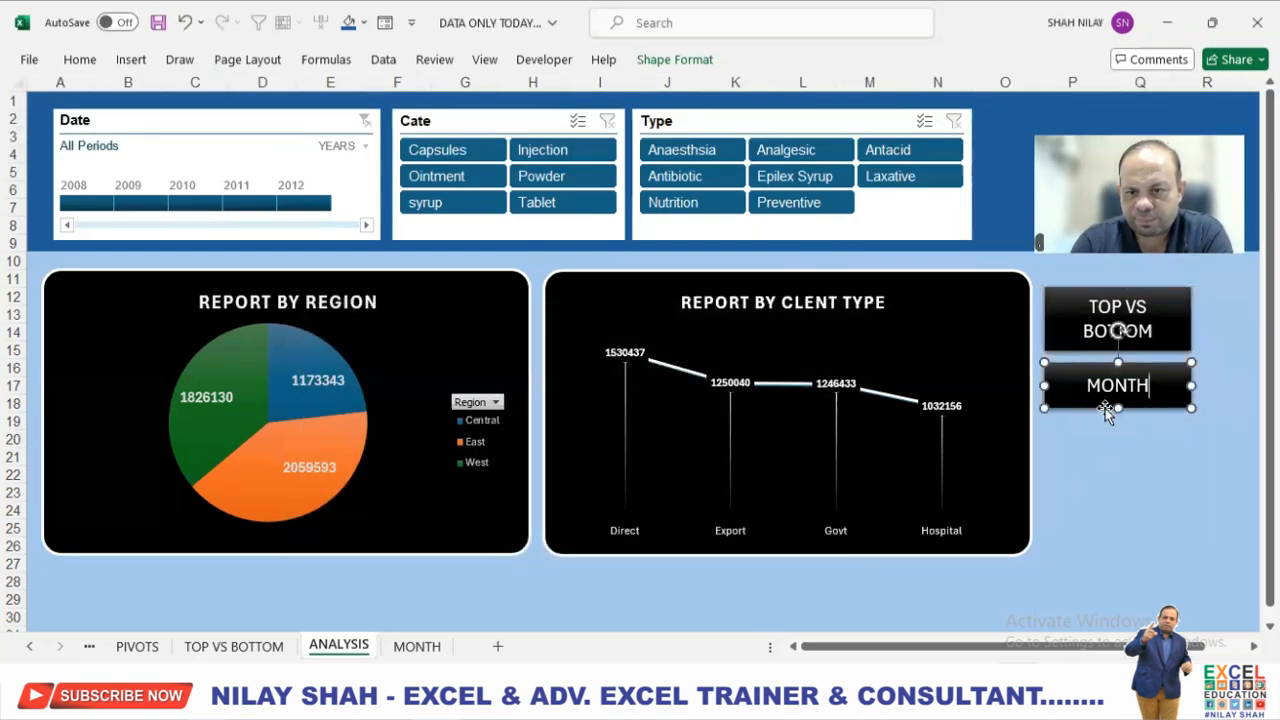
left_click(131, 60)
left_click(935, 115)
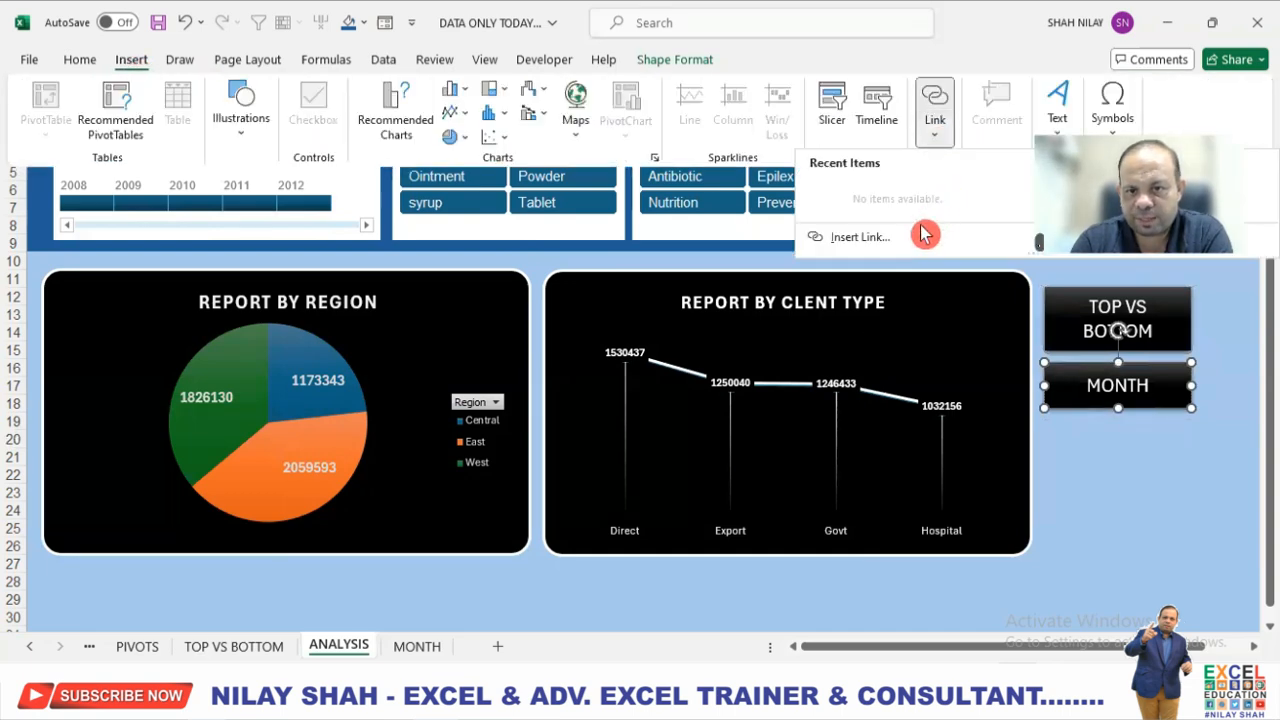
left_click(922, 236)
left_click(437, 508)
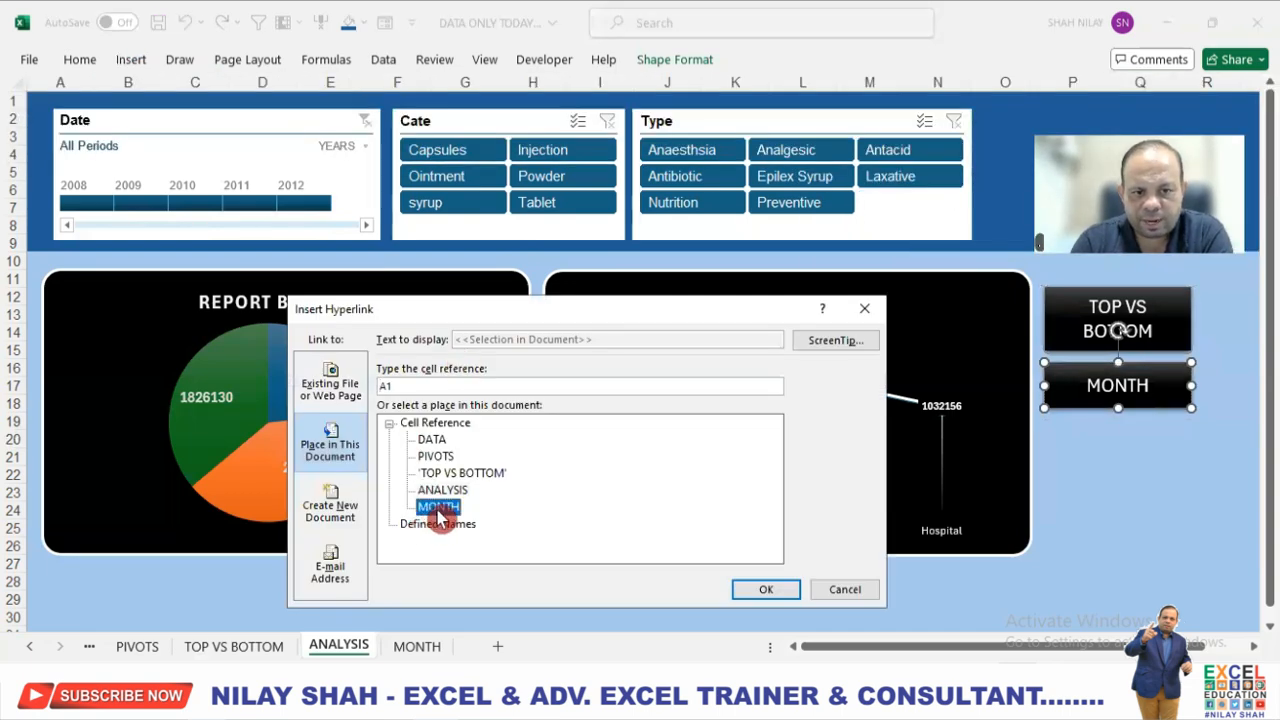
left_click(766, 589)
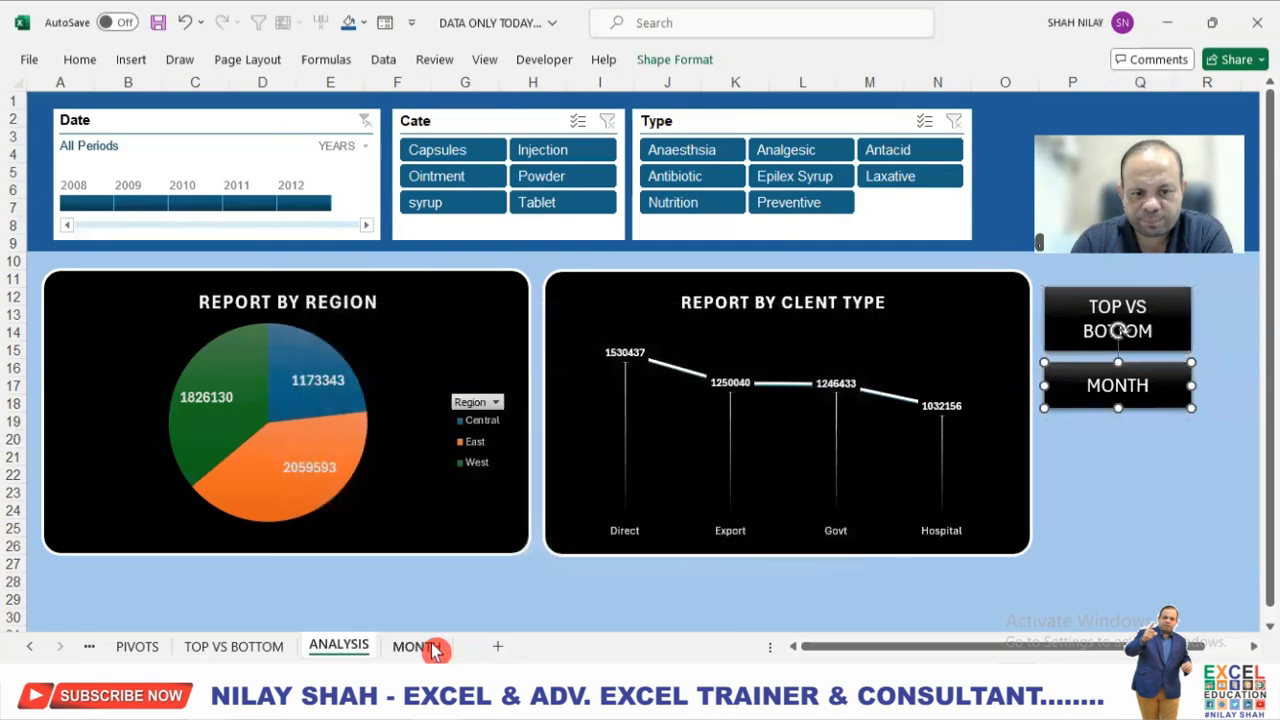
On the MONTH sheet, hyperlink the TOP VS BOTTOM button to cell A1 of the TOP VS BOTTOM sheet.
left_click(435, 651)
left_click(995, 425)
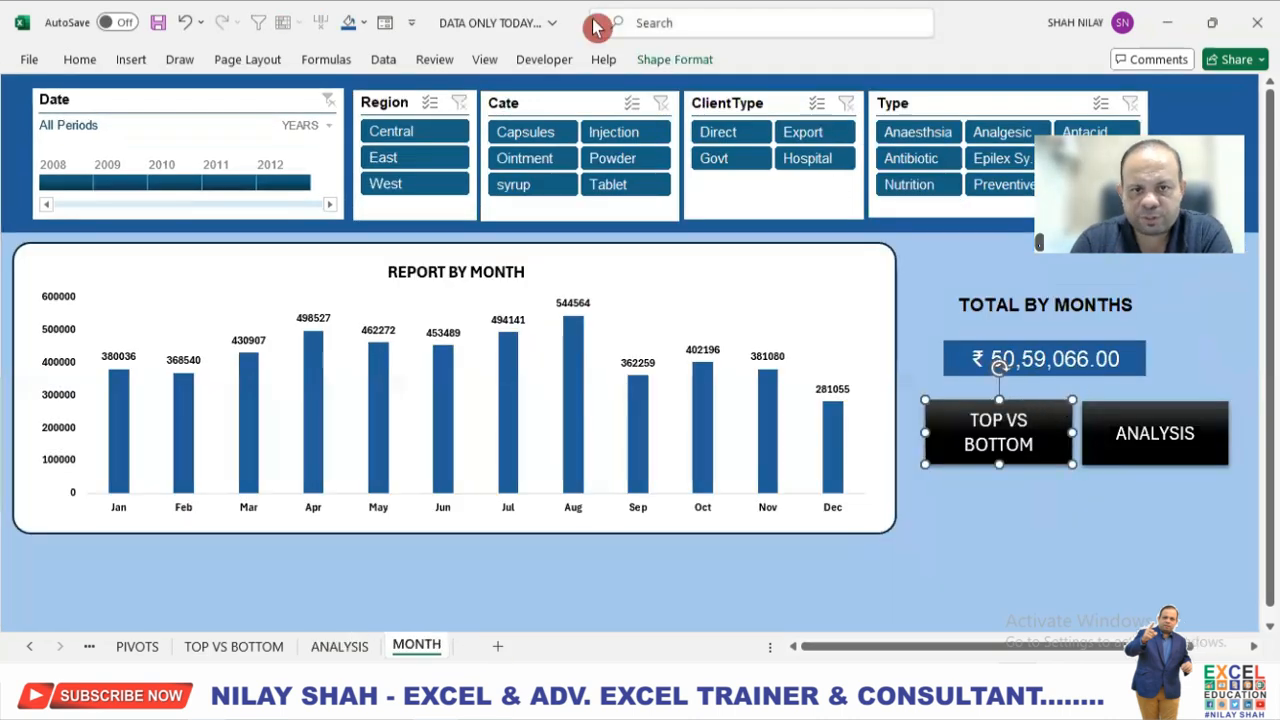
left_click(133, 62)
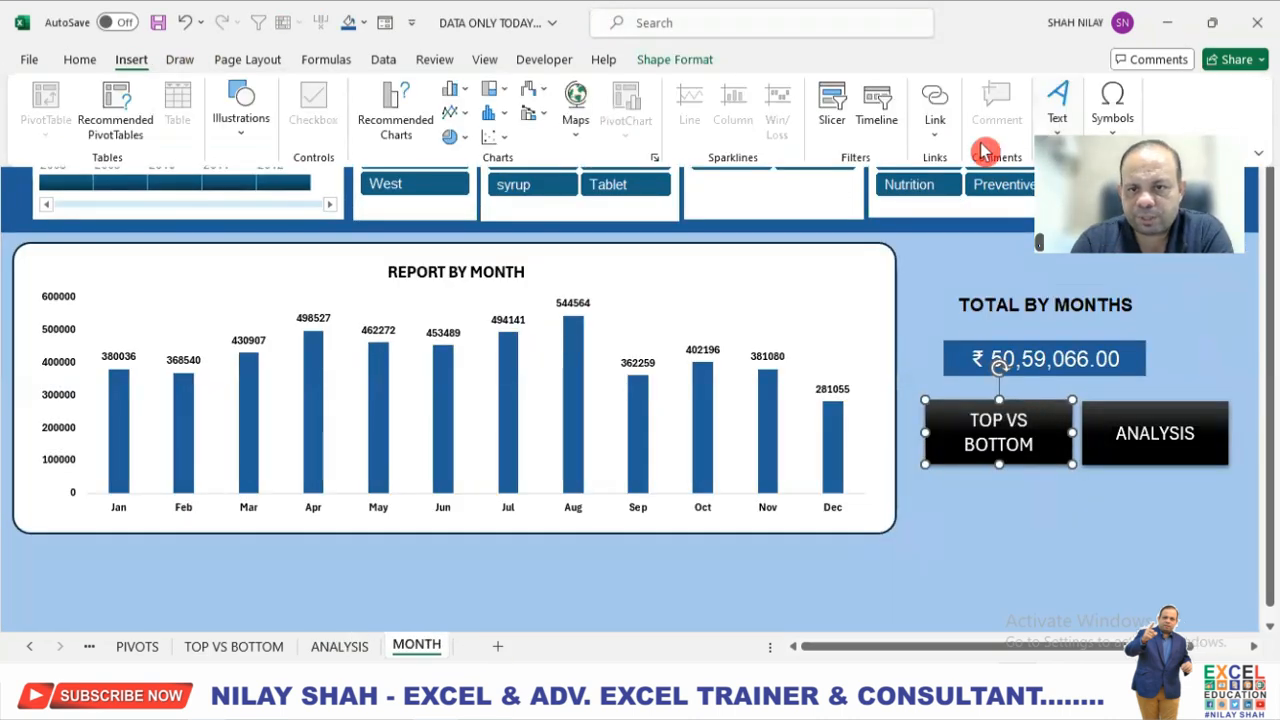
left_click(945, 135)
left_click(964, 251)
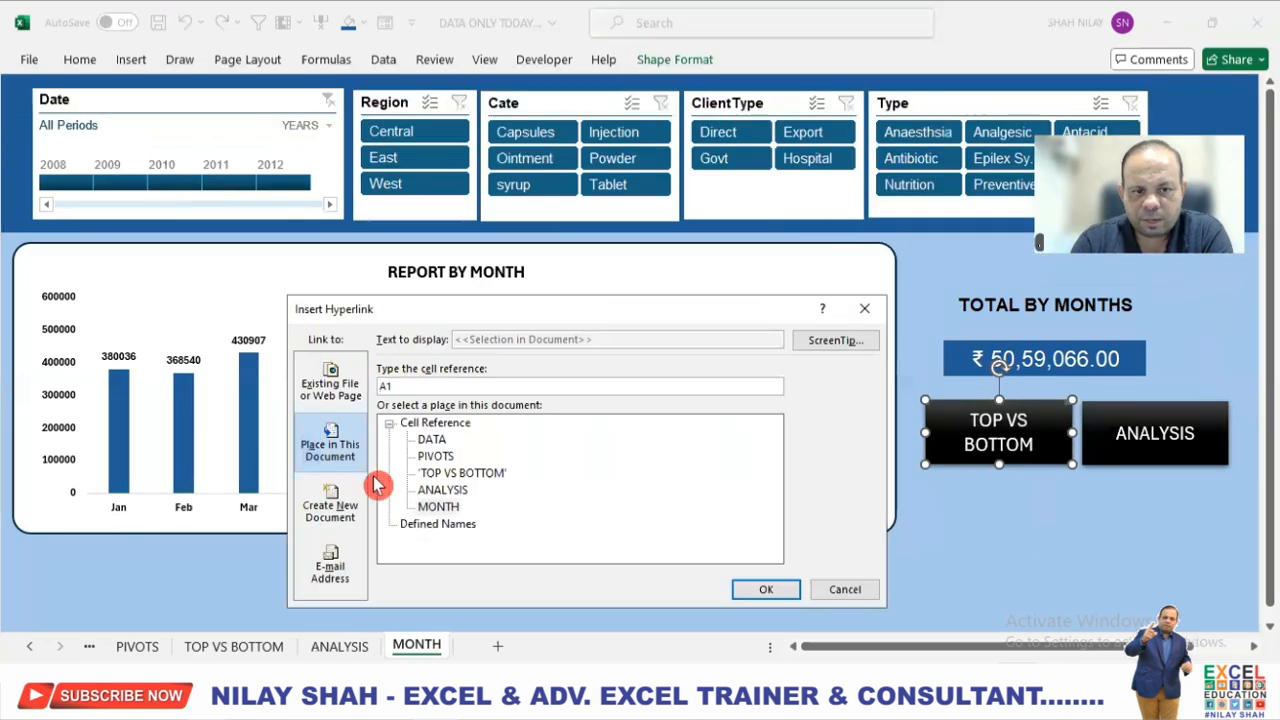
left_click(461, 473)
left_click(766, 589)
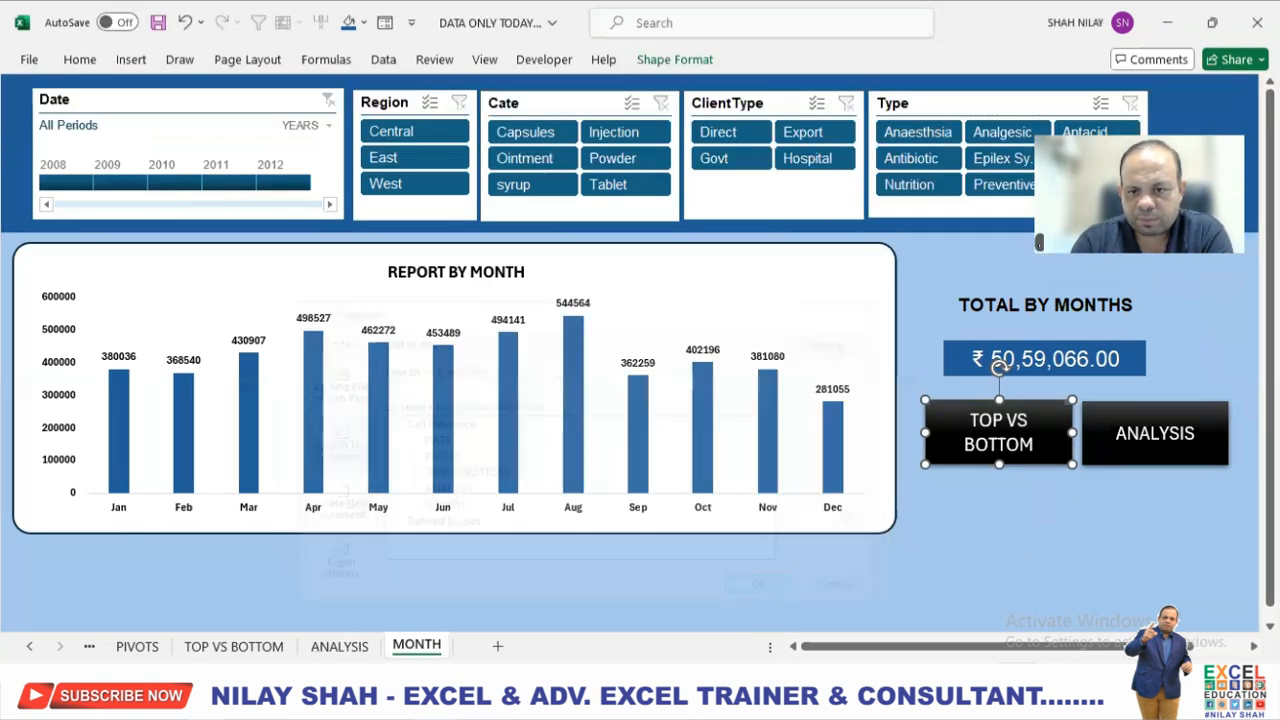
Hyperlink the ANALYSIS button on the MONTH sheet to cell A1 of the ANALYSIS sheet and deselect the button.
left_click(1194, 457)
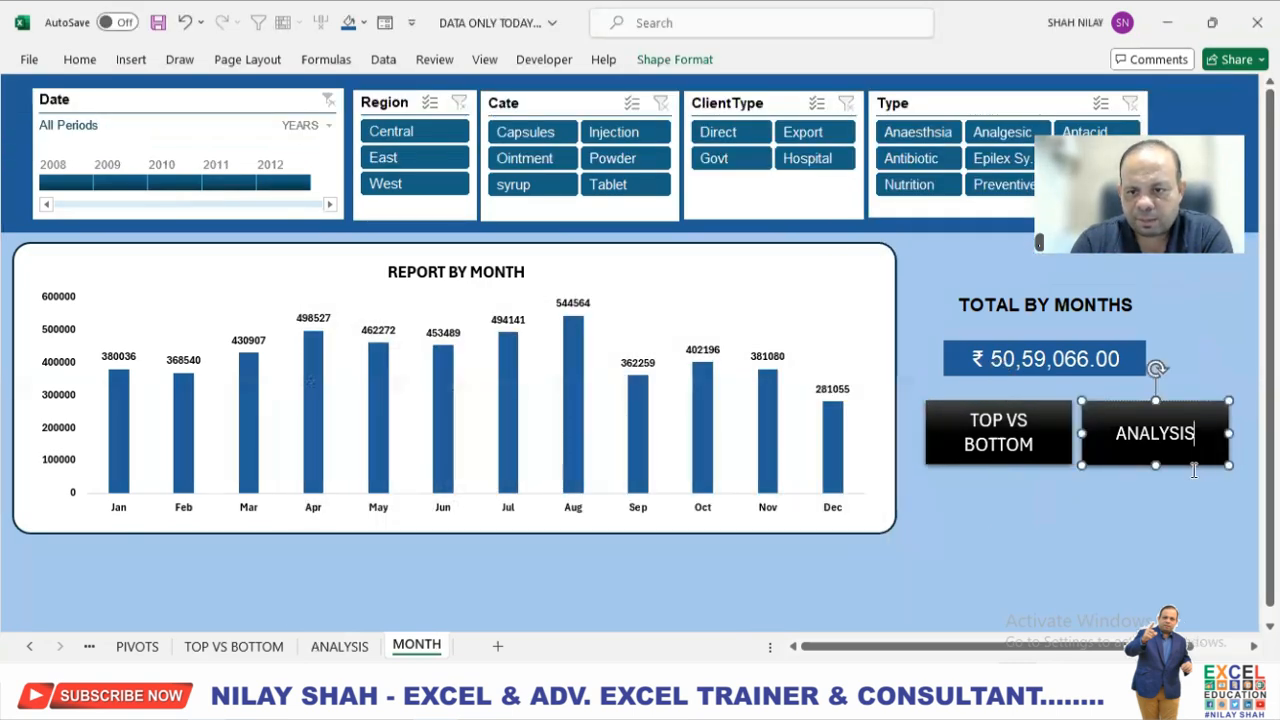
left_click(128, 61)
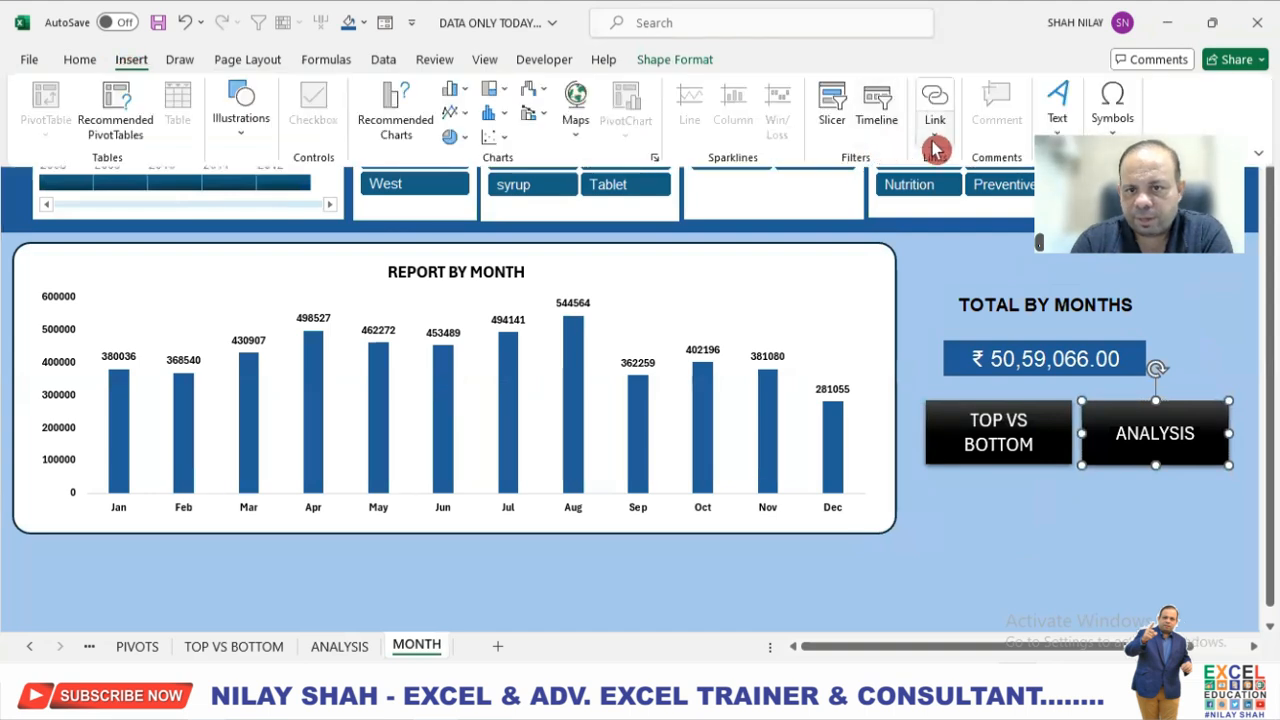
left_click(935, 146)
left_click(860, 237)
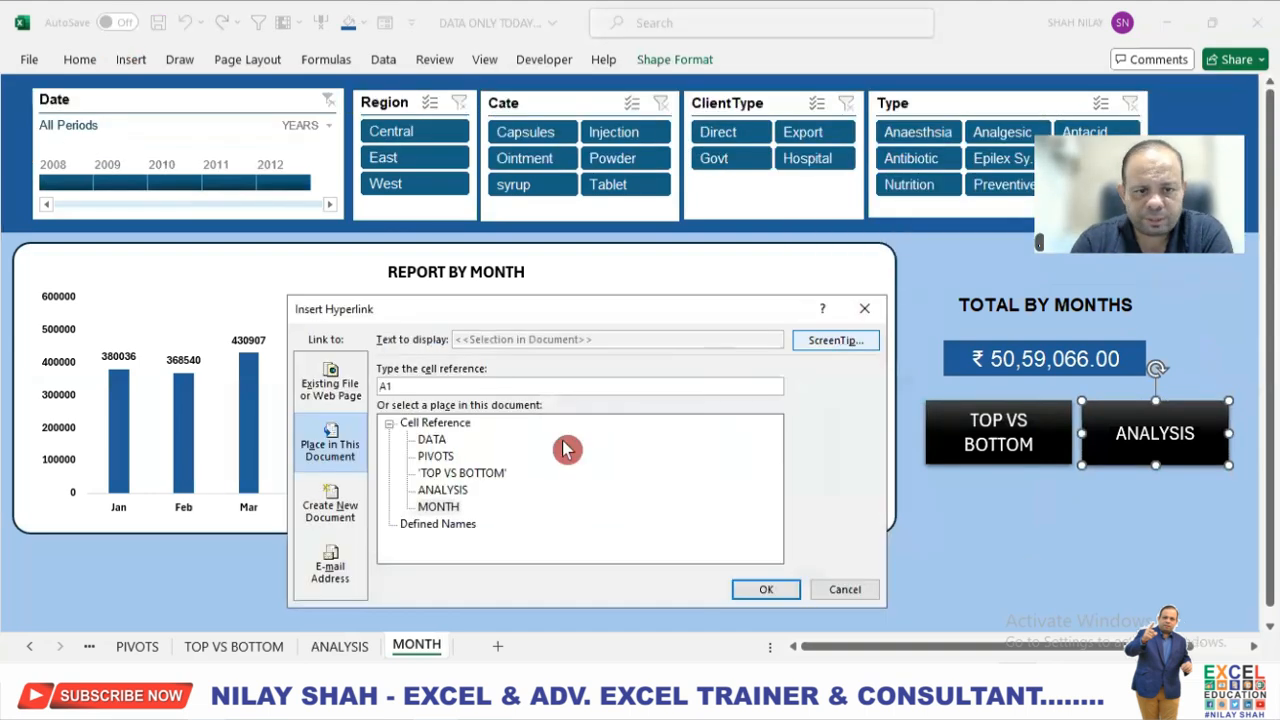
left_click(445, 491)
left_click(763, 596)
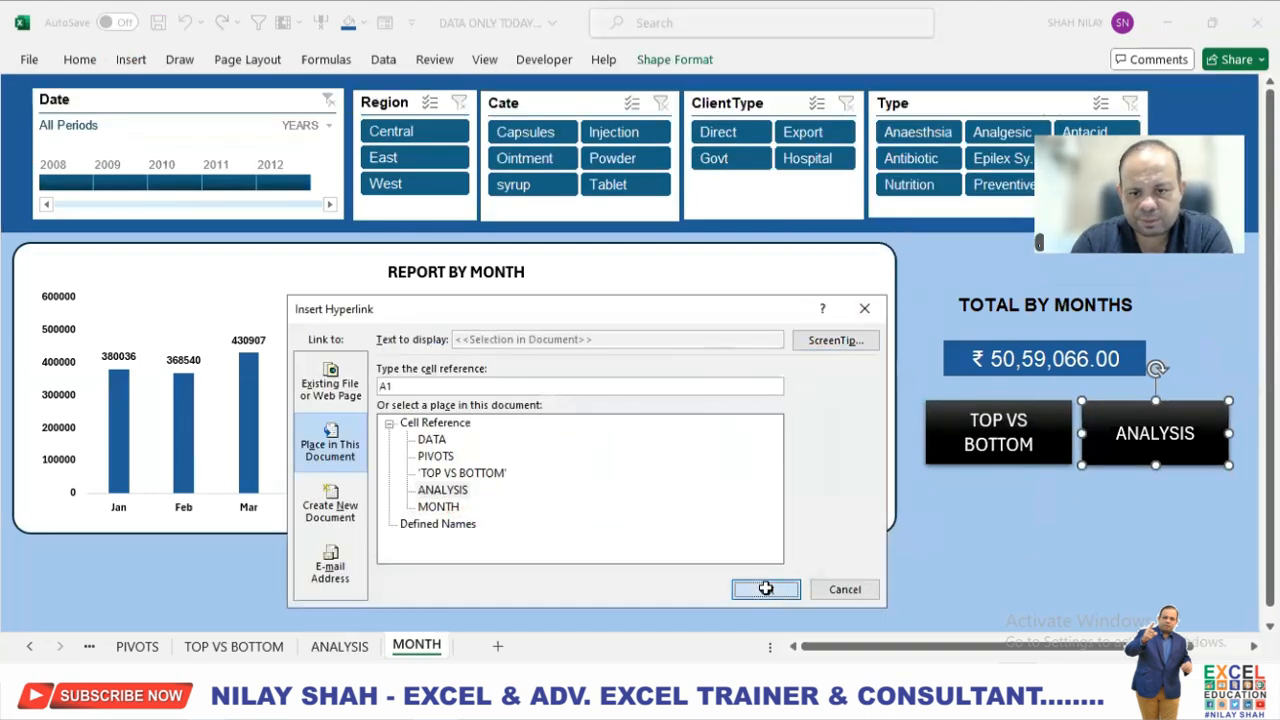
left_click(1045, 563)
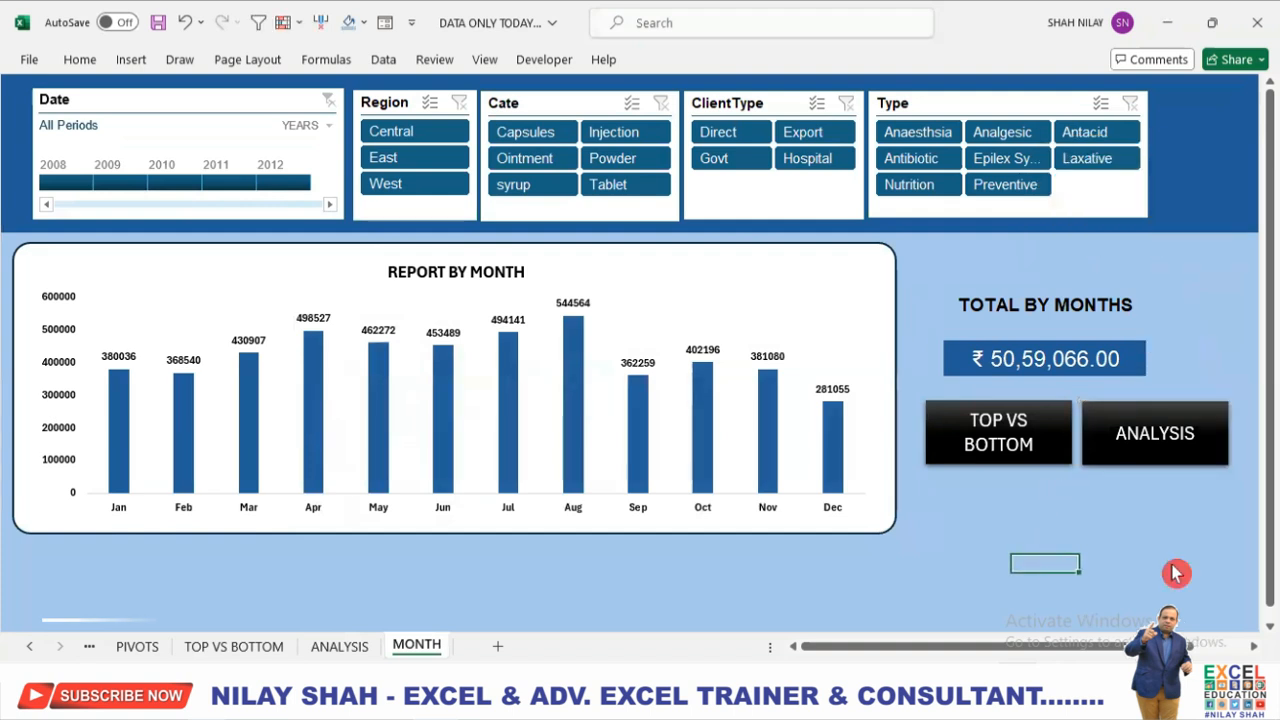
left_click(843, 563)
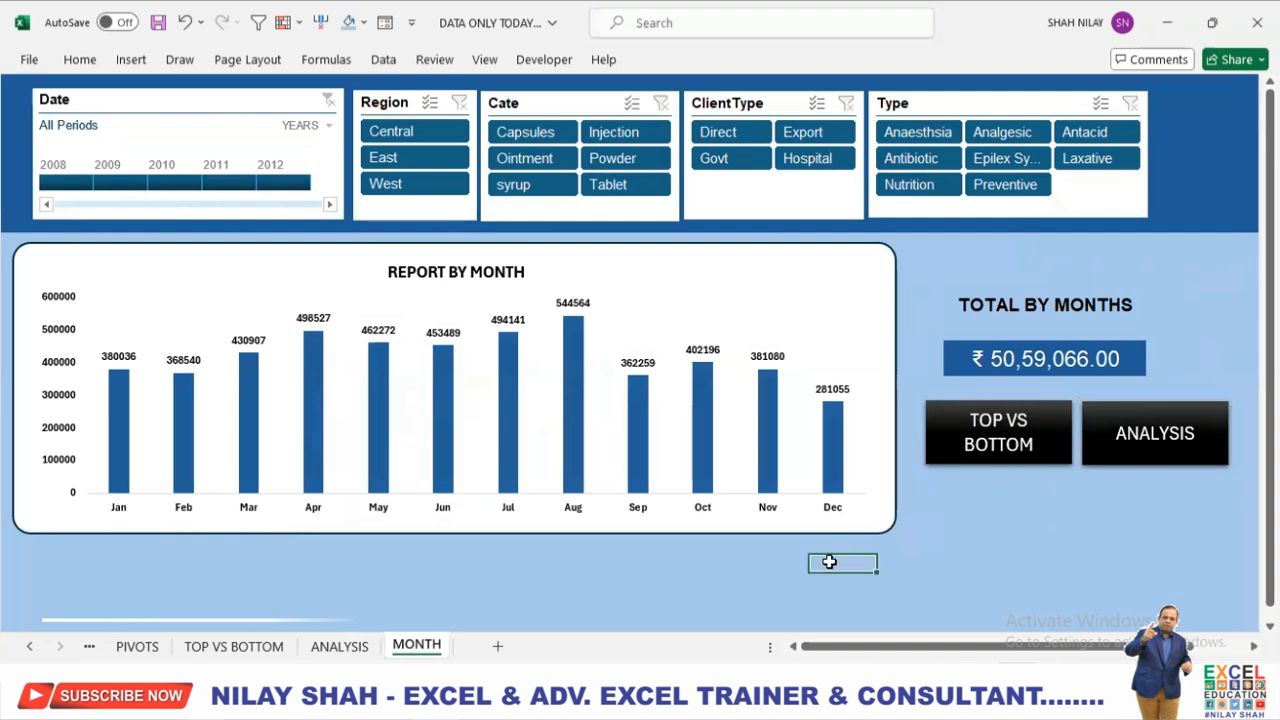
left_click(895, 648)
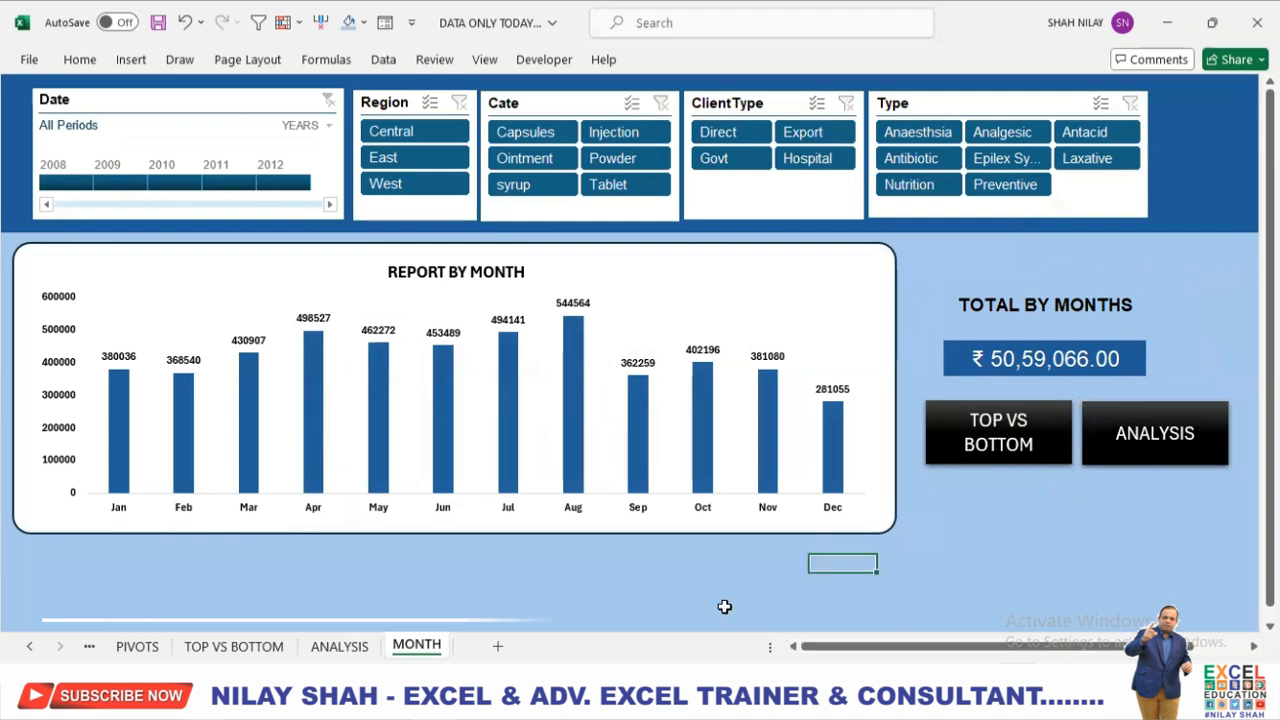
Filter the MONTH dashboard to the years 2009 to 2010, the East region and the Powder category.
left_click(141, 184)
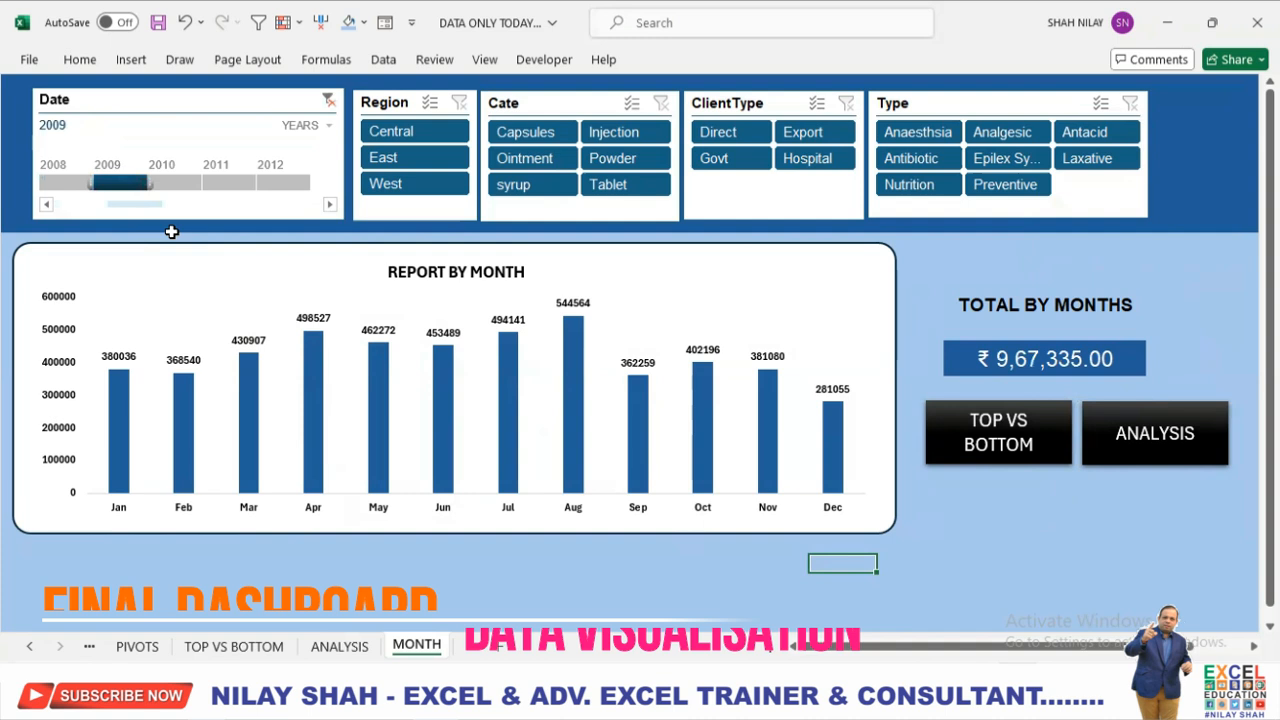
left_click_drag(150, 187, 201, 186)
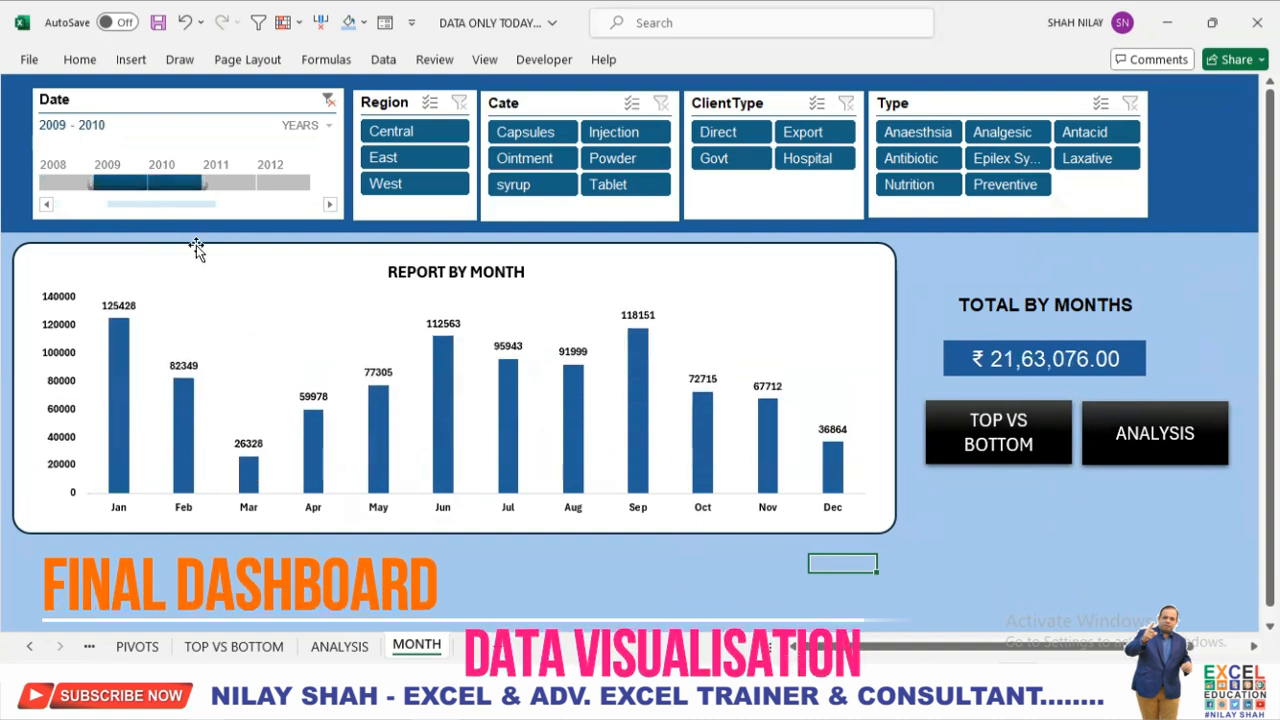
left_click(390, 166)
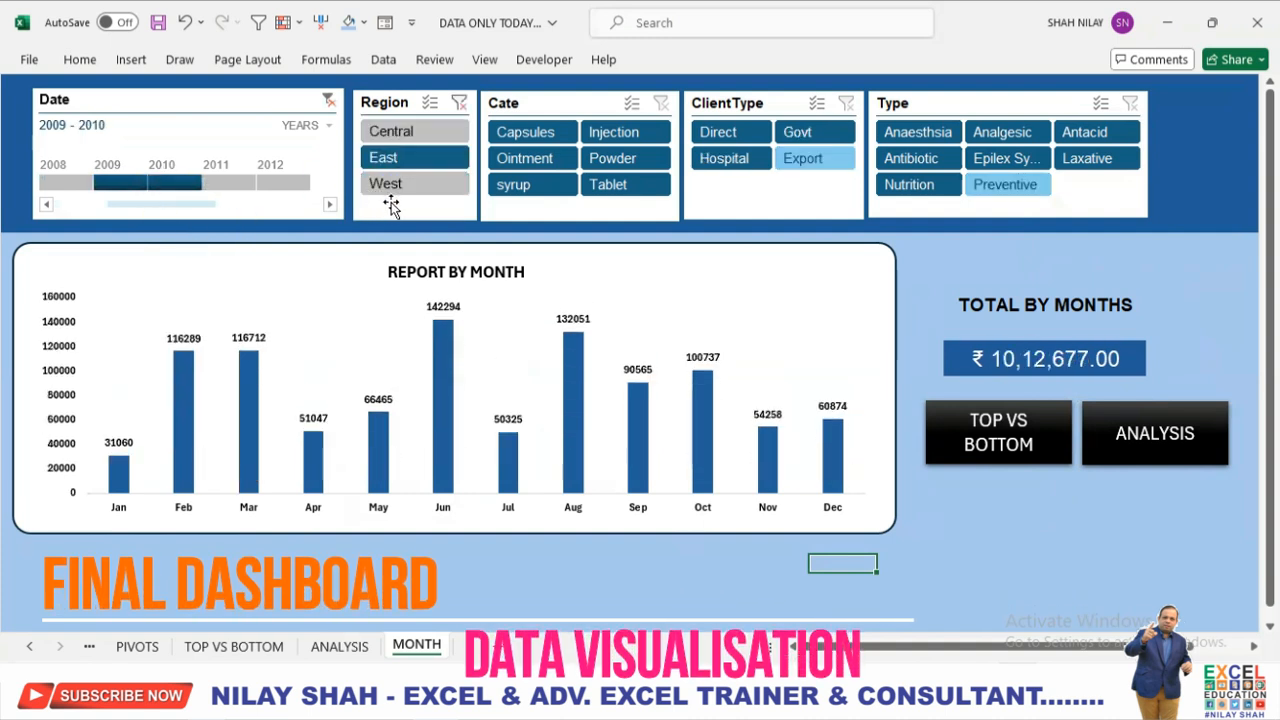
left_click(640, 160)
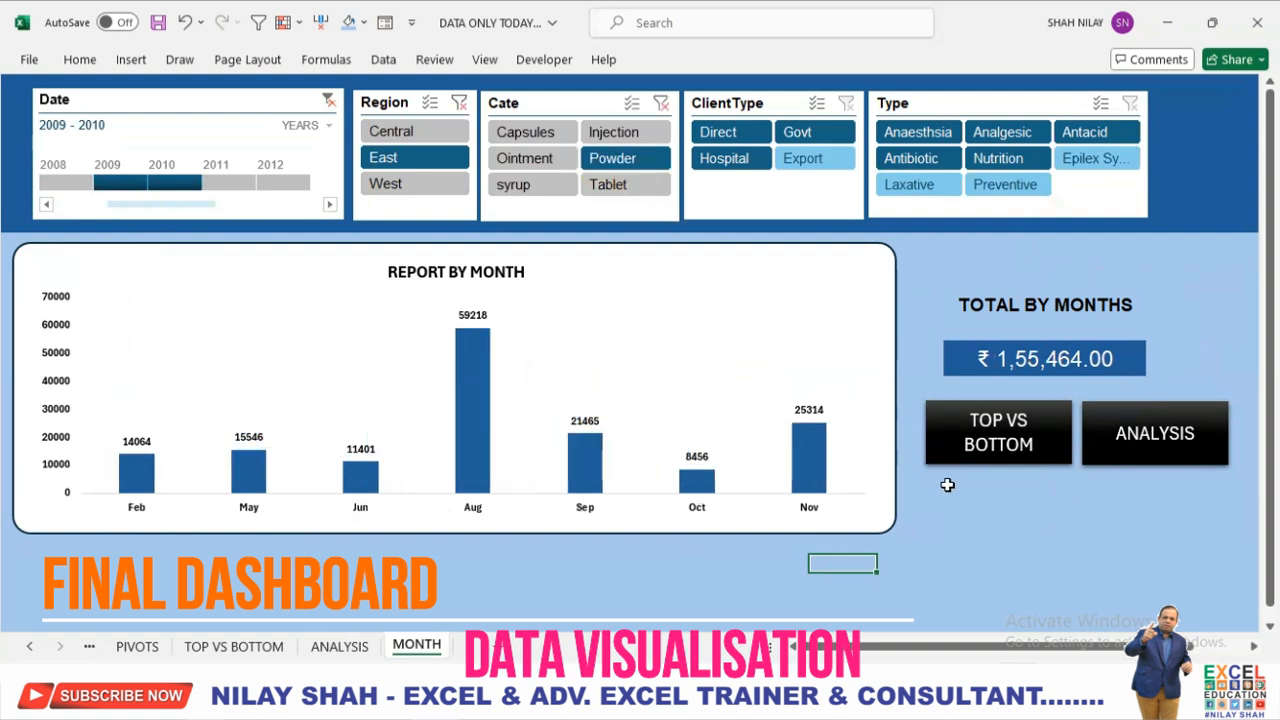
Follow the TOP VS BOTTOM button link and filter that sheet to 2010 to 2012, Central region and Injection category.
left_click(1000, 437)
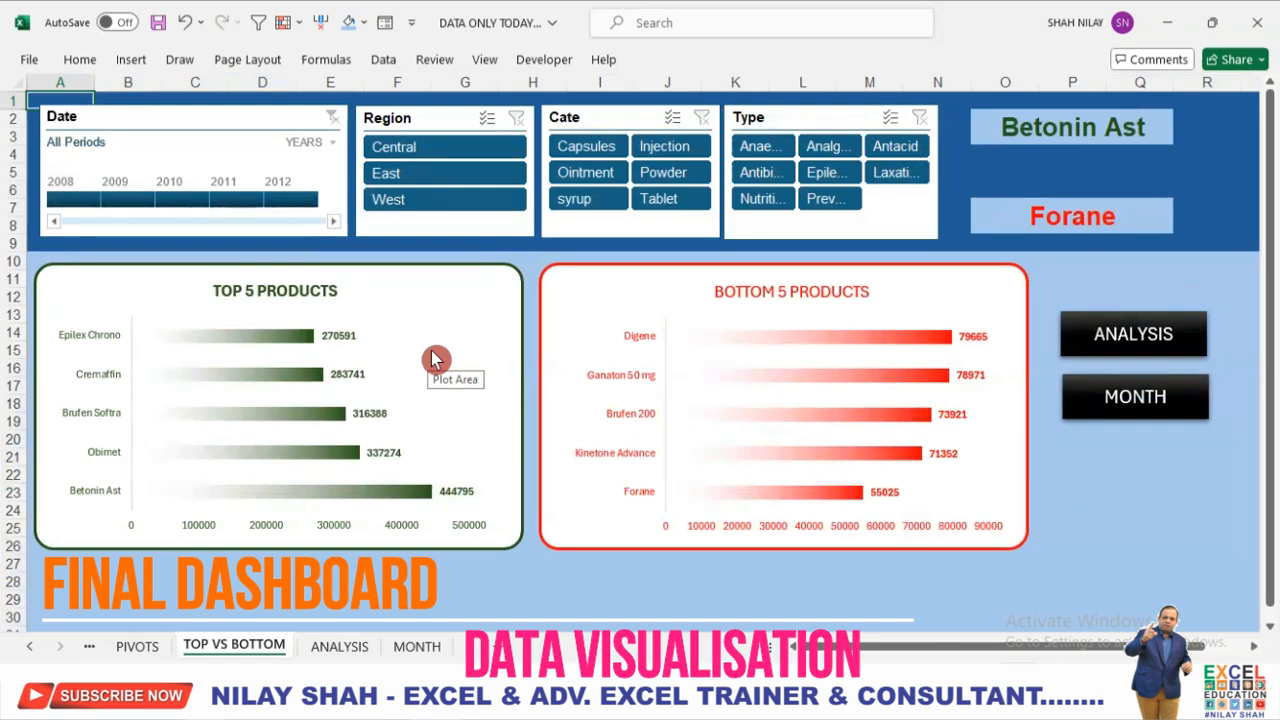
left_click(195, 205)
left_click_drag(210, 202, 312, 202)
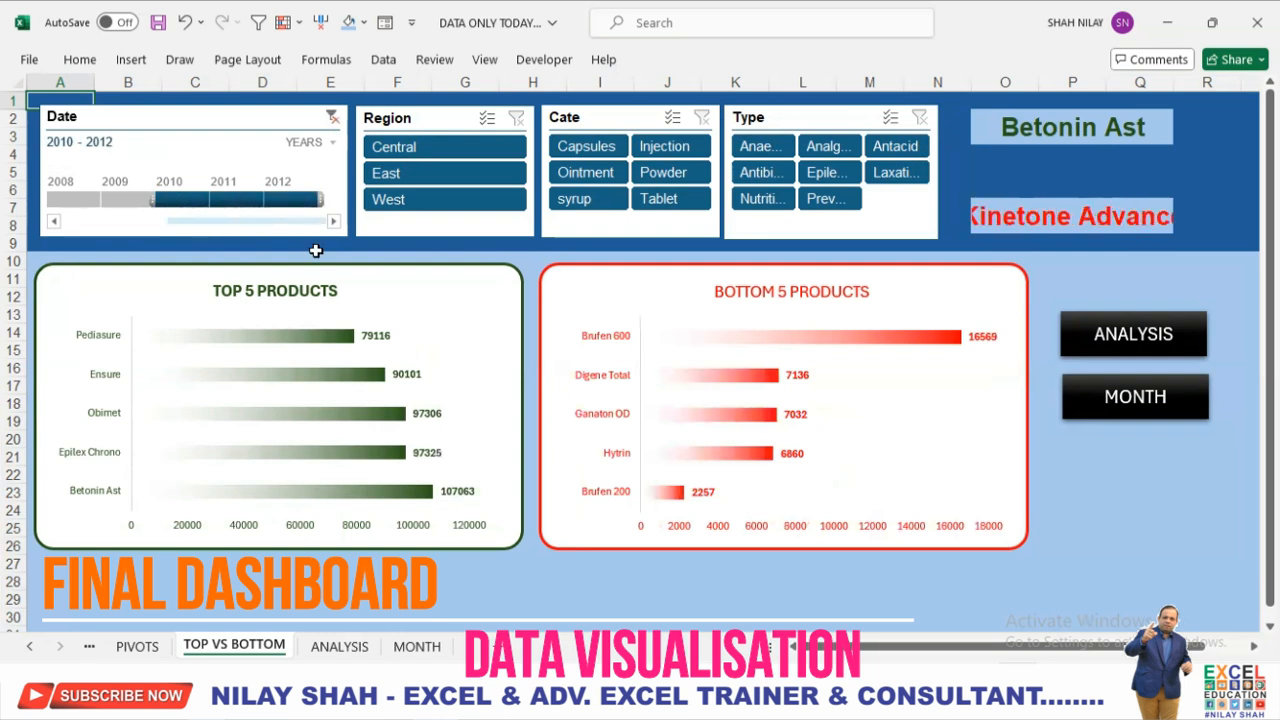
left_click(462, 150)
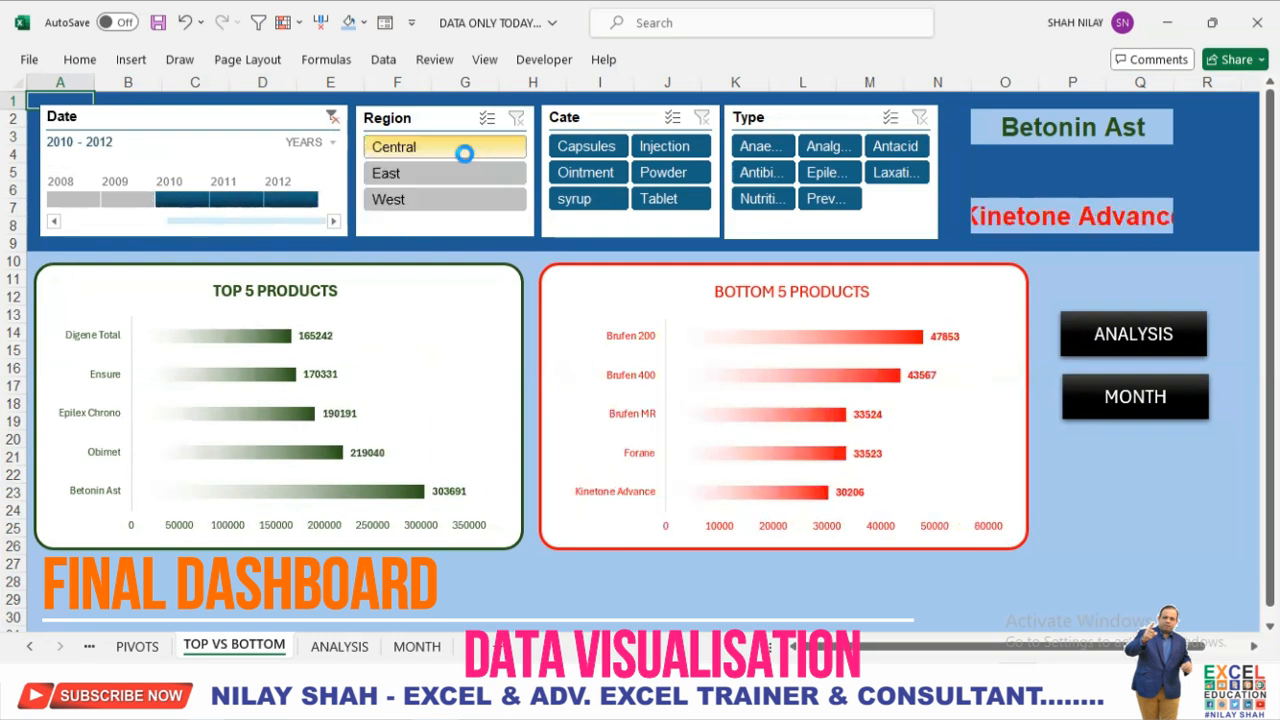
left_click(698, 150)
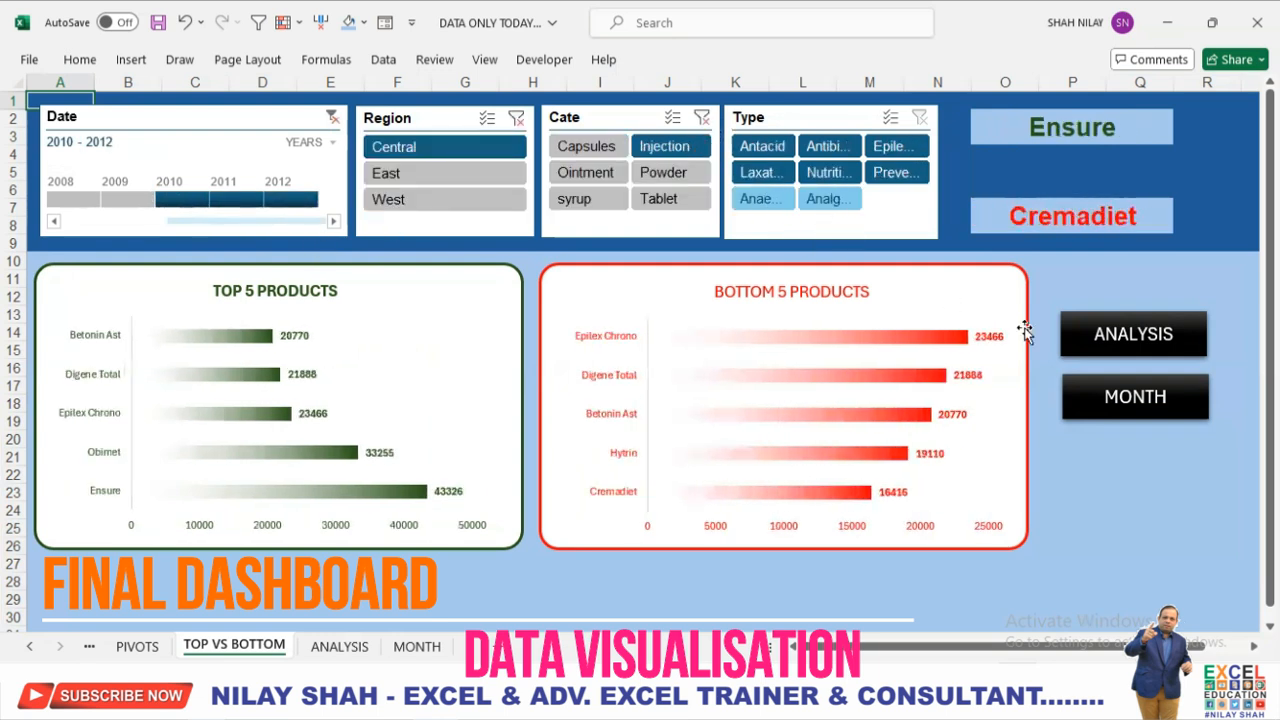
Follow the button links through MONTH to the ANALYSIS sheet and filter it to 2008, Capsules and Nutrition.
left_click(1135, 395)
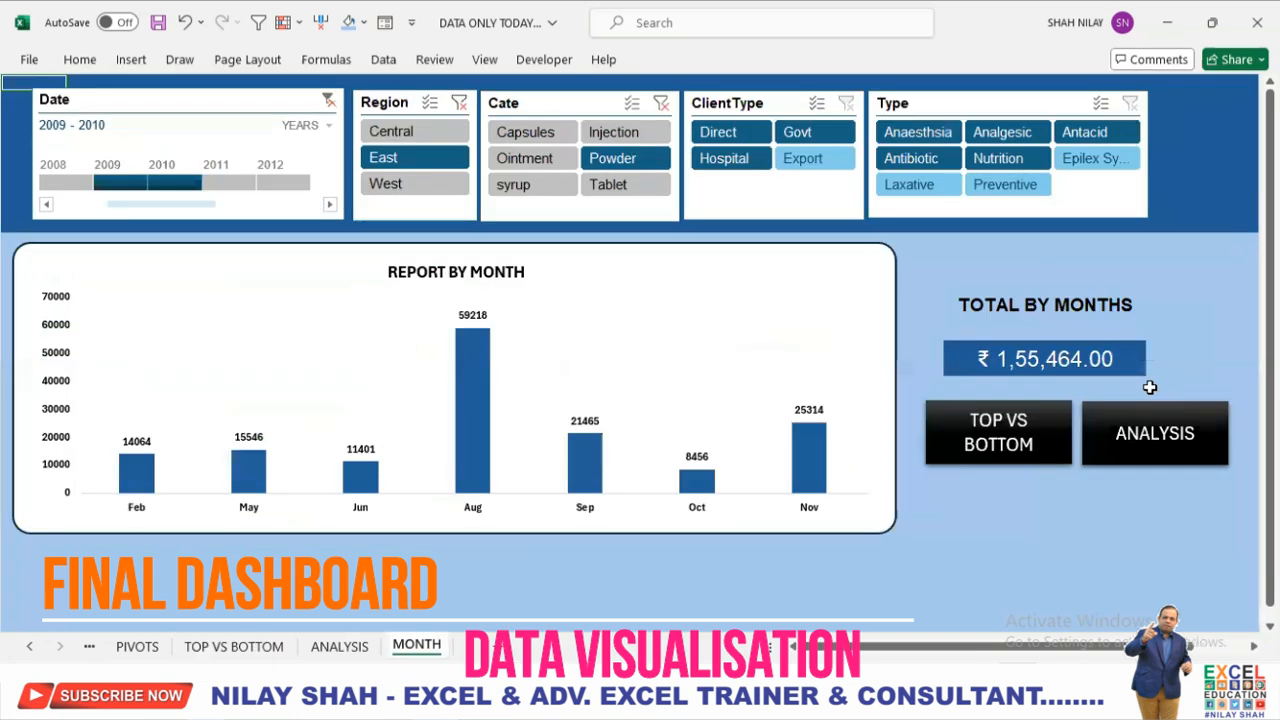
left_click(1160, 433)
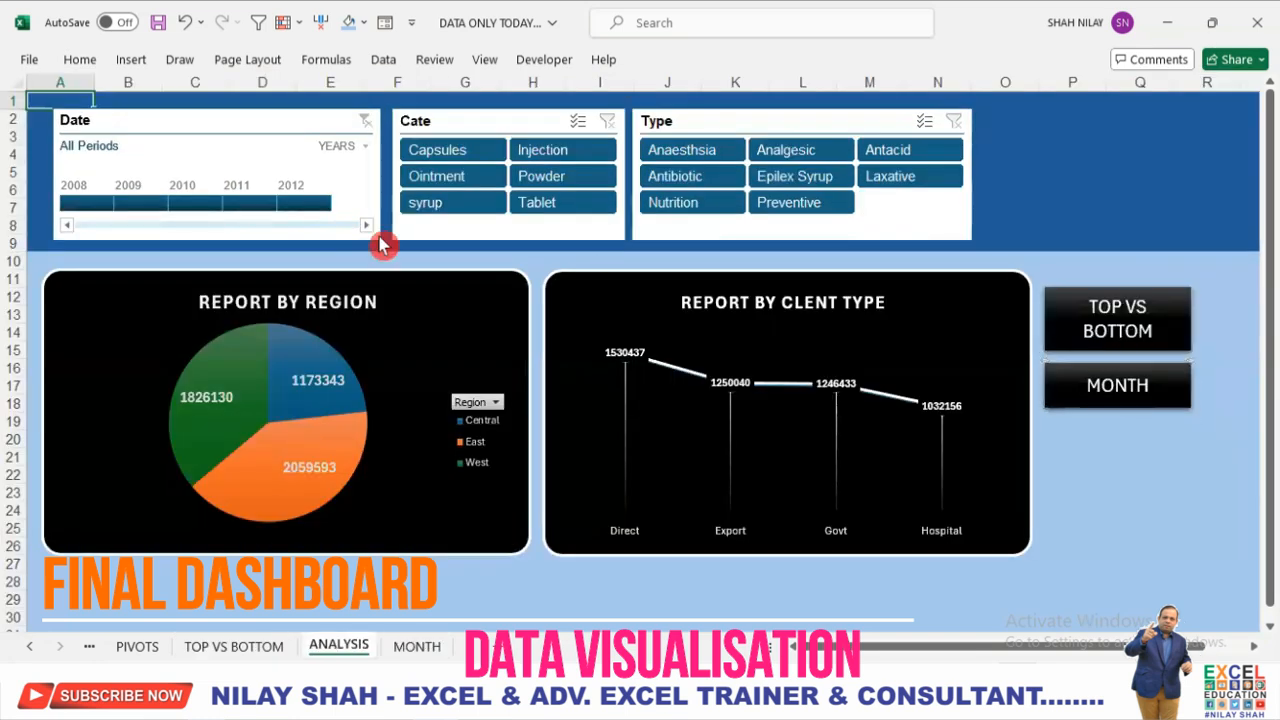
left_click(94, 205)
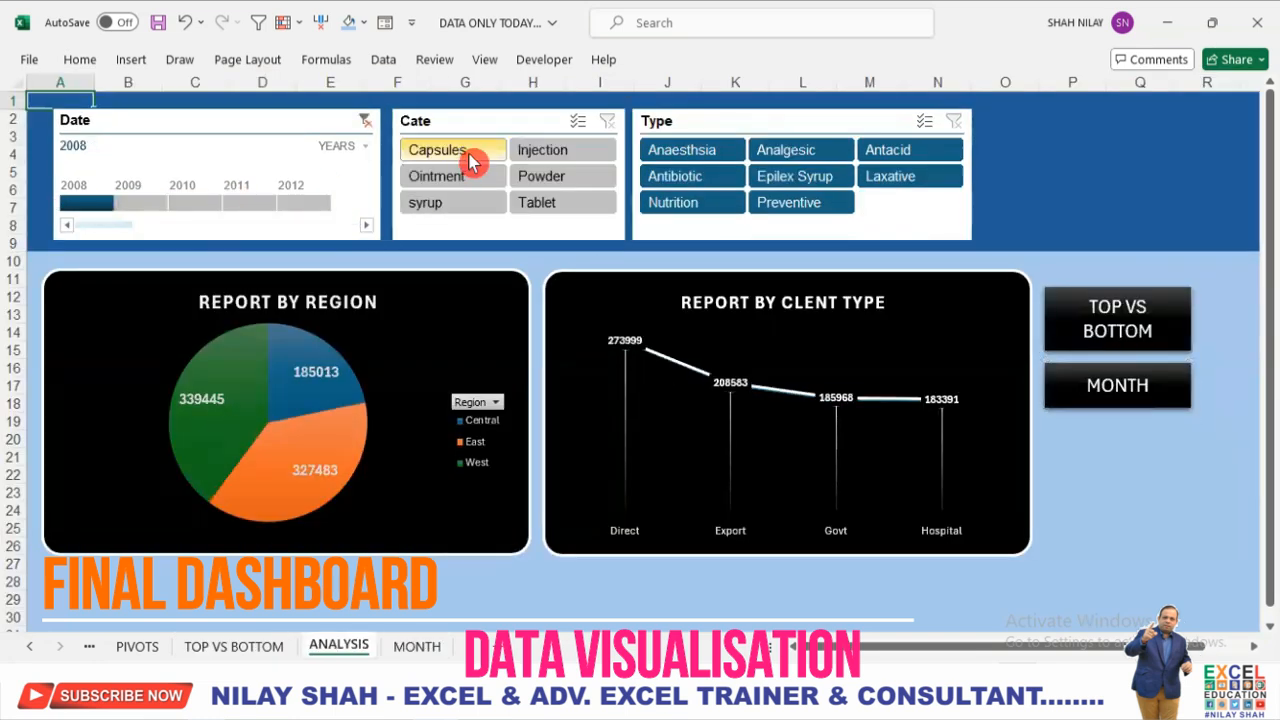
left_click(470, 162)
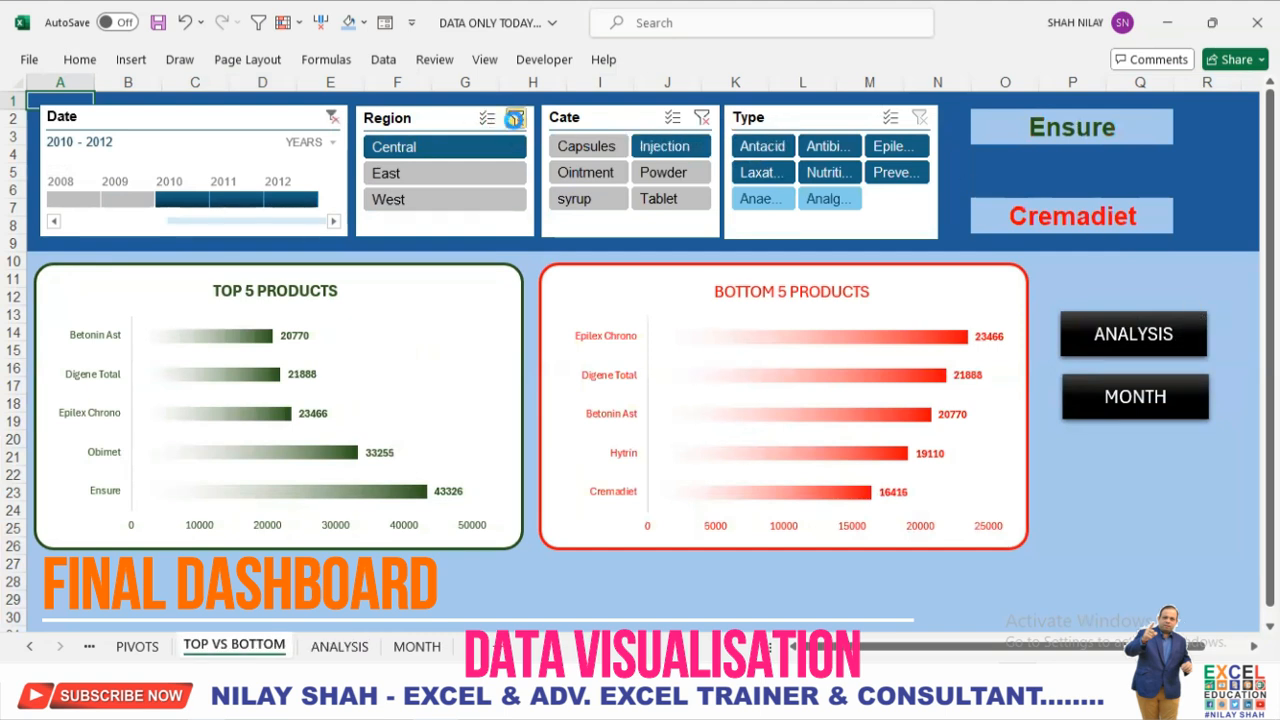
On the TOP VS BOTTOM sheet, clear the existing filters and filter to Capsules, Analgesic, East and the year 2009.
left_click(514, 119)
left_click(332, 118)
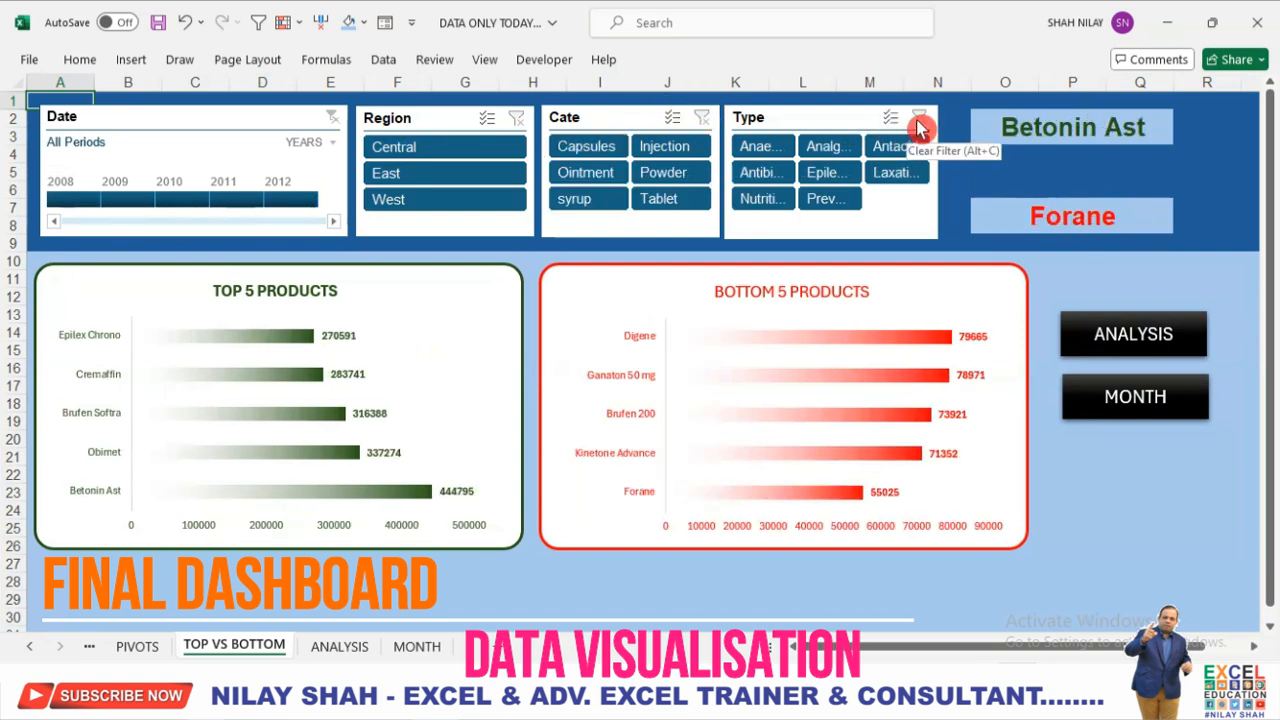
left_click(606, 150)
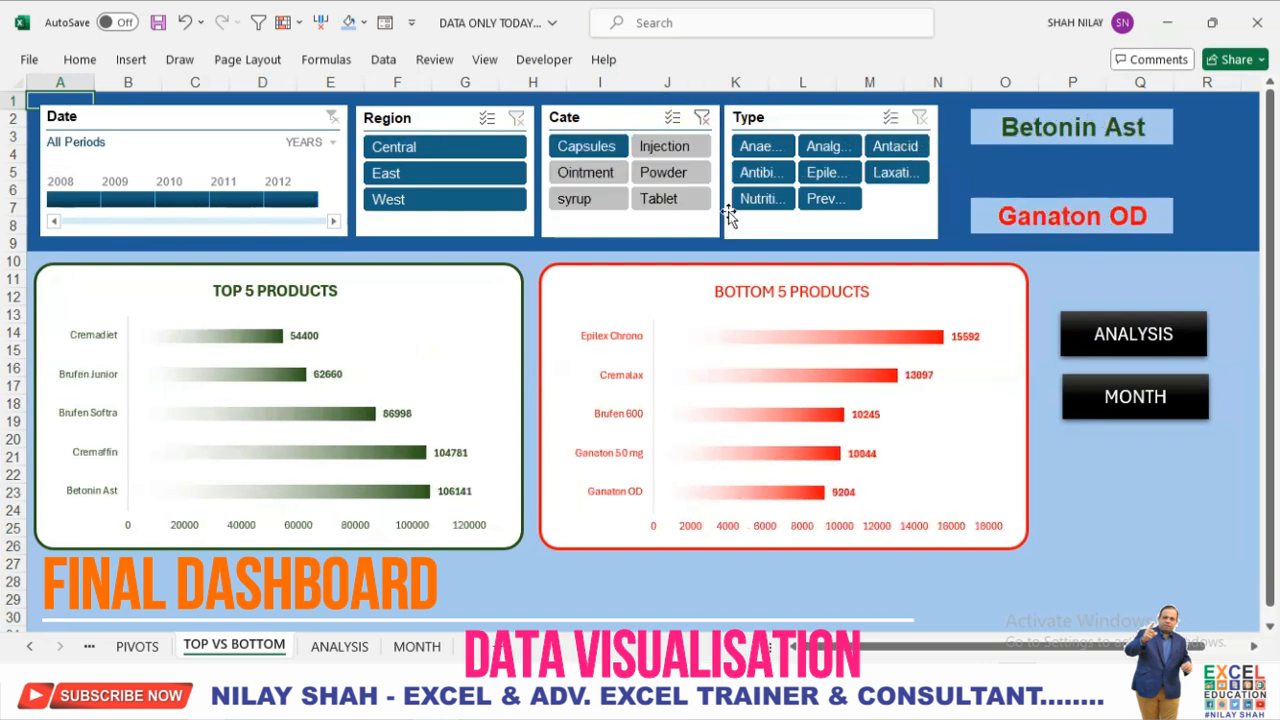
left_click(826, 152)
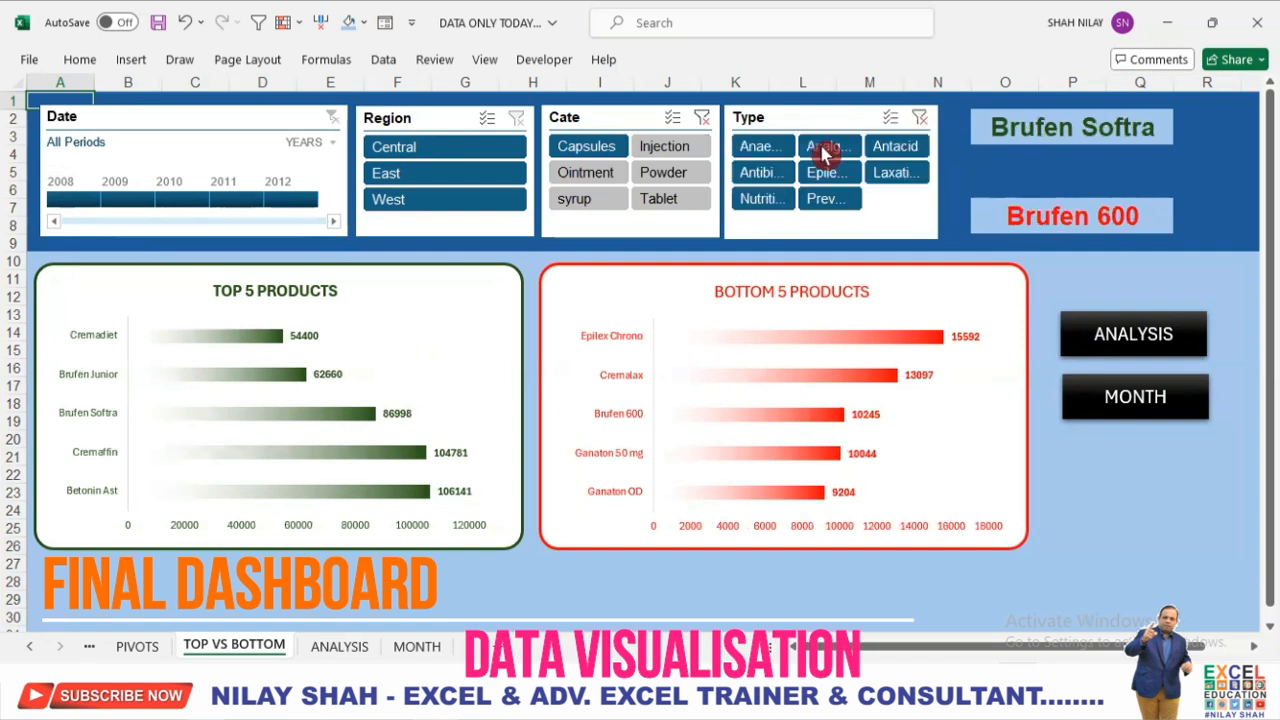
left_click(447, 174)
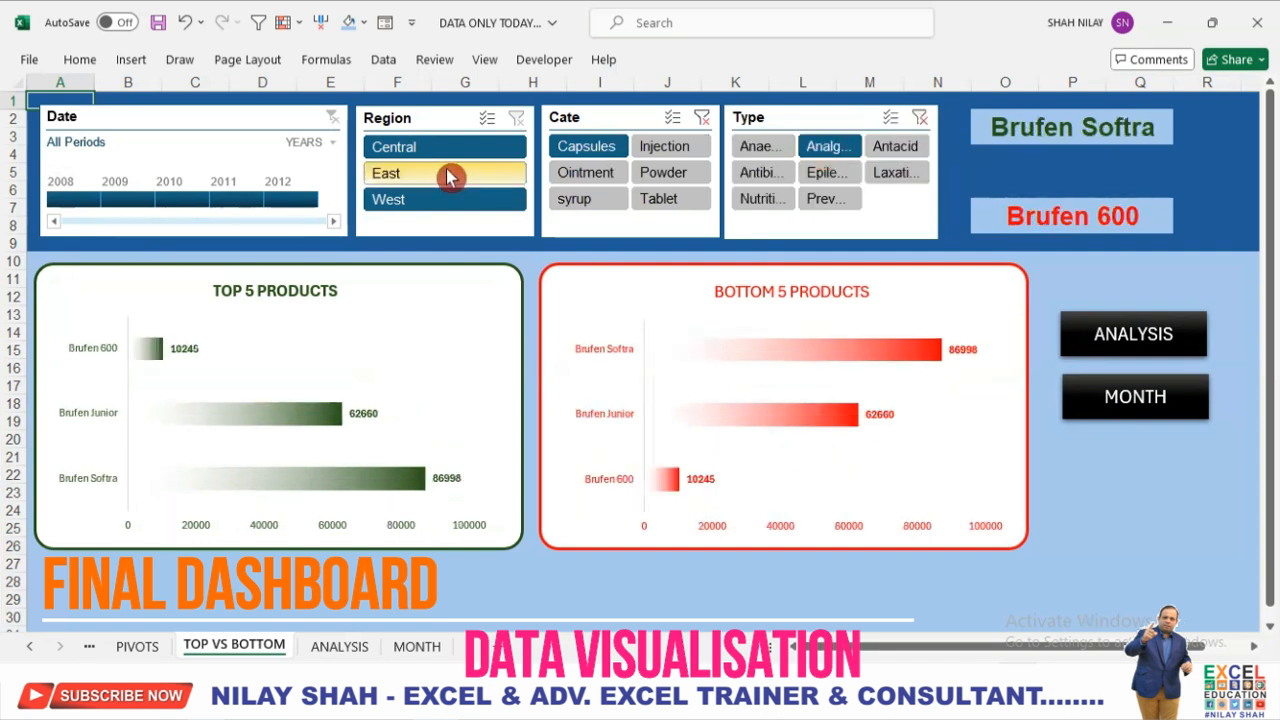
left_click(135, 198)
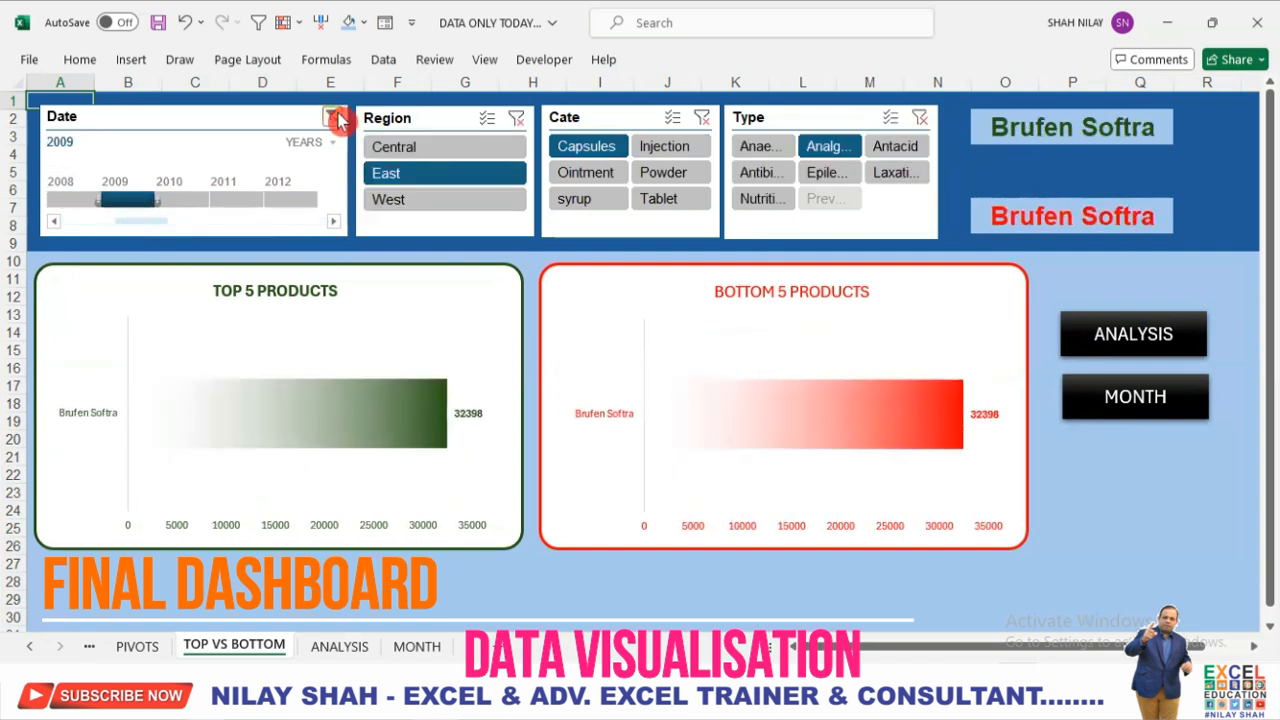
Clear the Date, Region and Cate filters on the TOP VS BOTTOM sheet and follow the ANALYSIS button link.
left_click(334, 116)
left_click(517, 119)
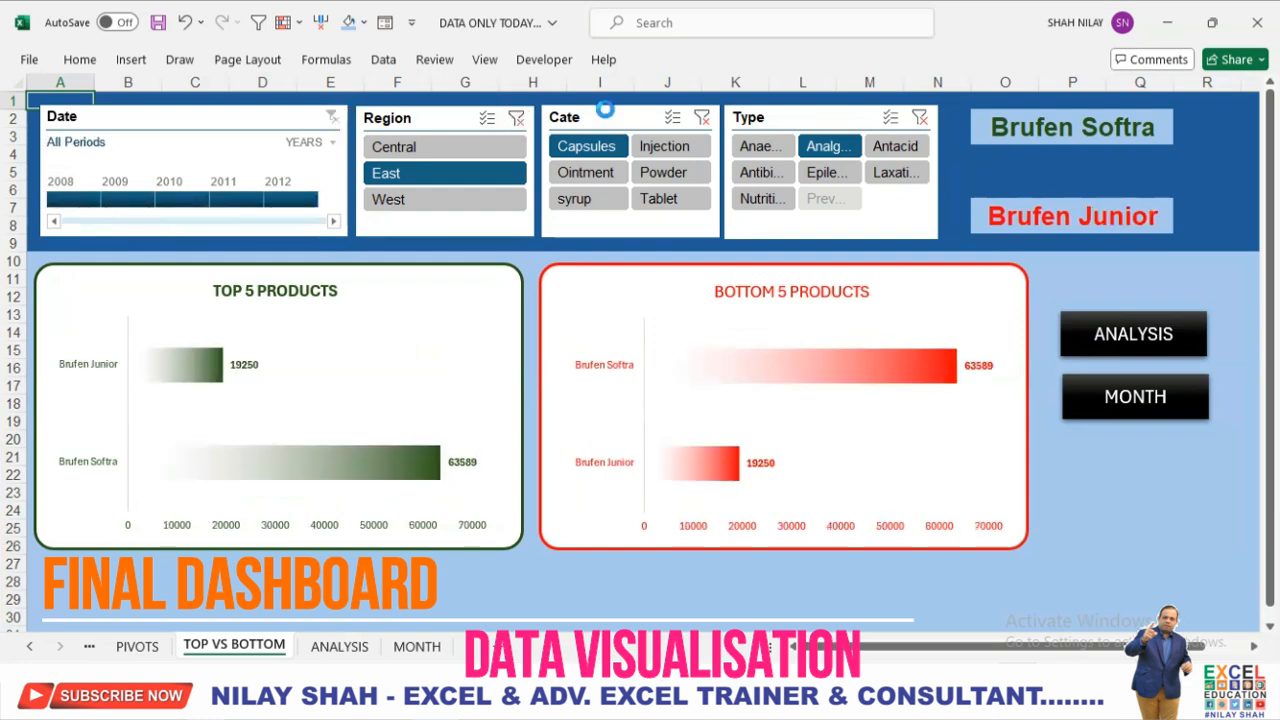
left_click(705, 119)
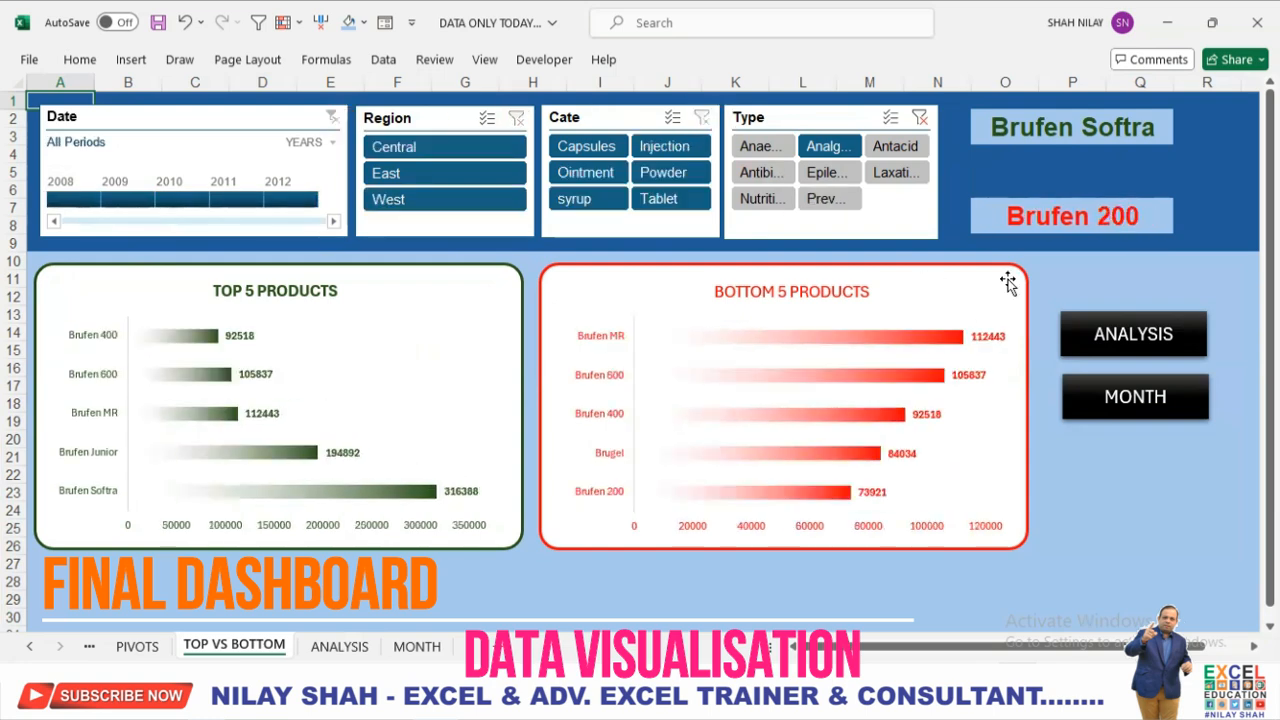
left_click(1129, 342)
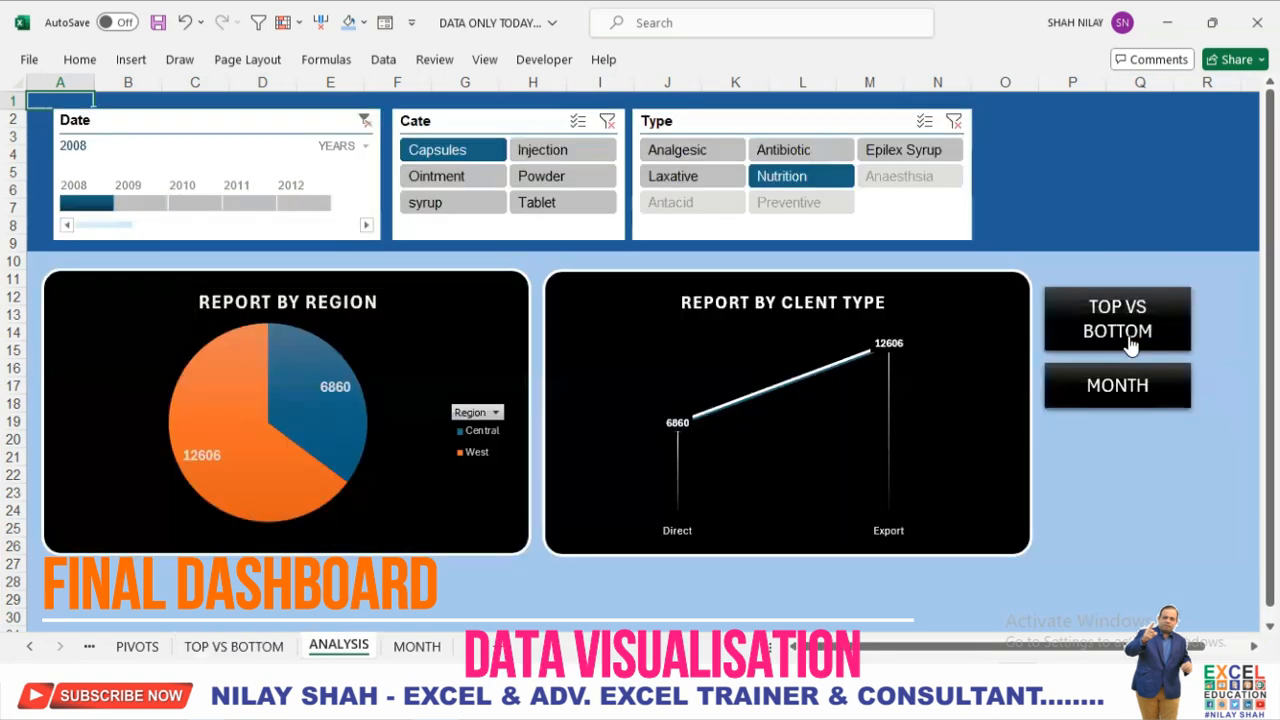
Filter the ANALYSIS sheet to the year 2011 with the Type filter cleared, and follow the MONTH button link.
left_click(957, 122)
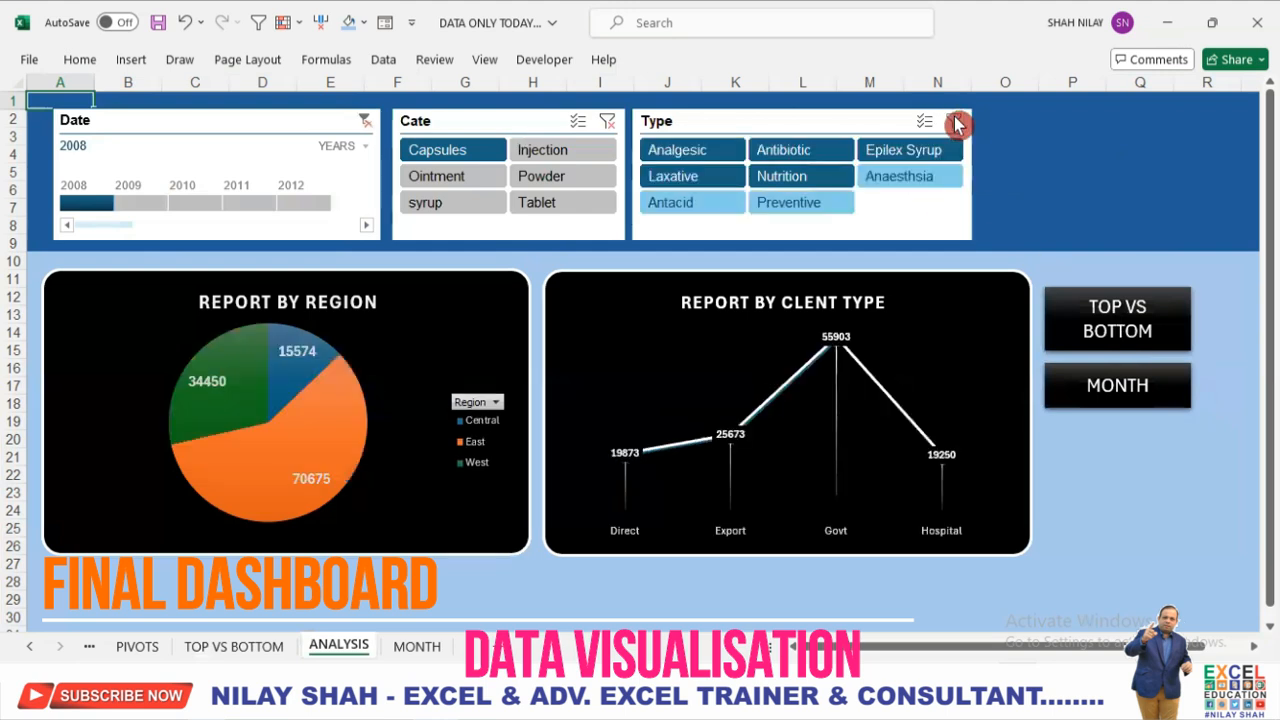
left_click(247, 212)
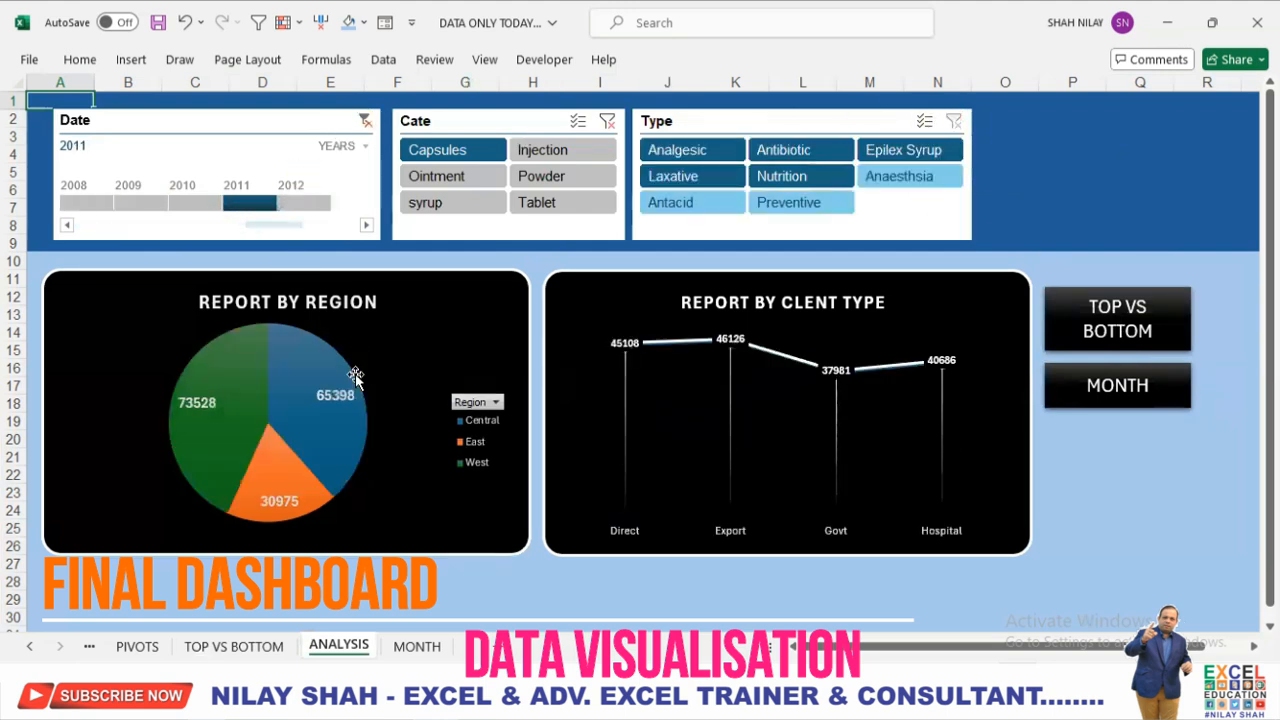
left_click(1157, 400)
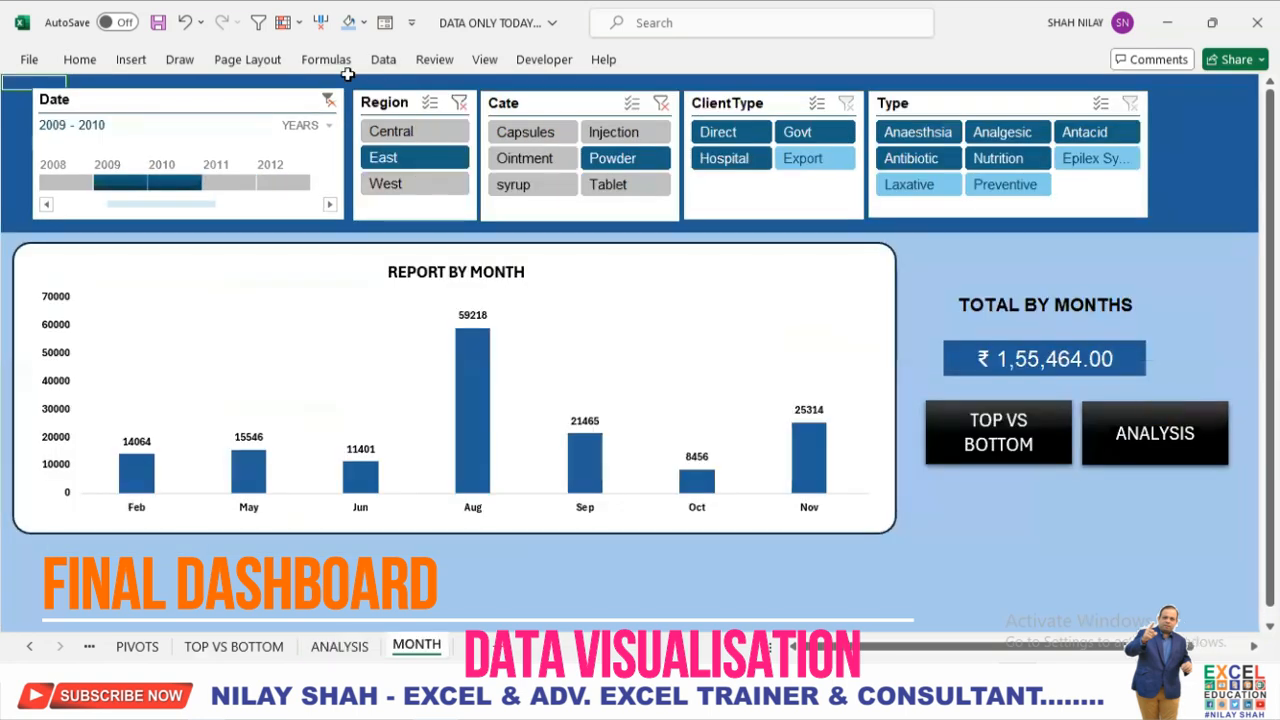
Clear the Date and Cate filters on the MONTH sheet and switch the Region filter first to Central, finally to West.
left_click(328, 100)
left_click(663, 104)
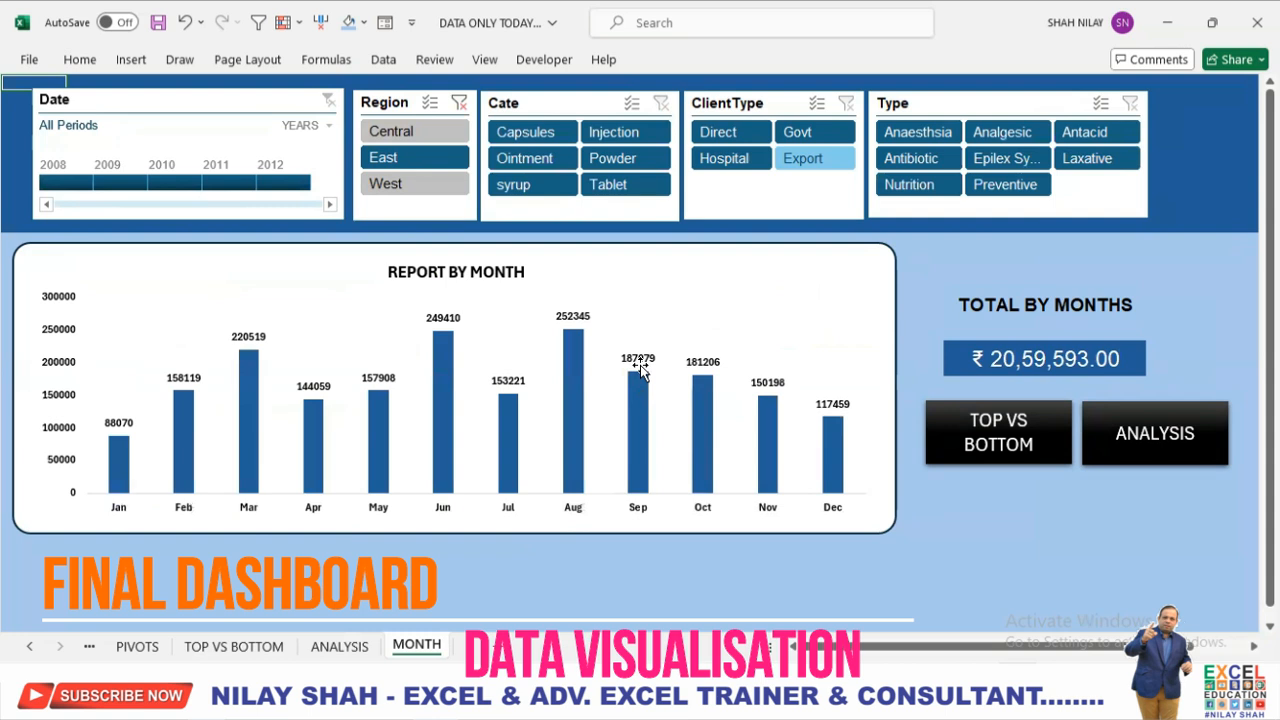
left_click(420, 138)
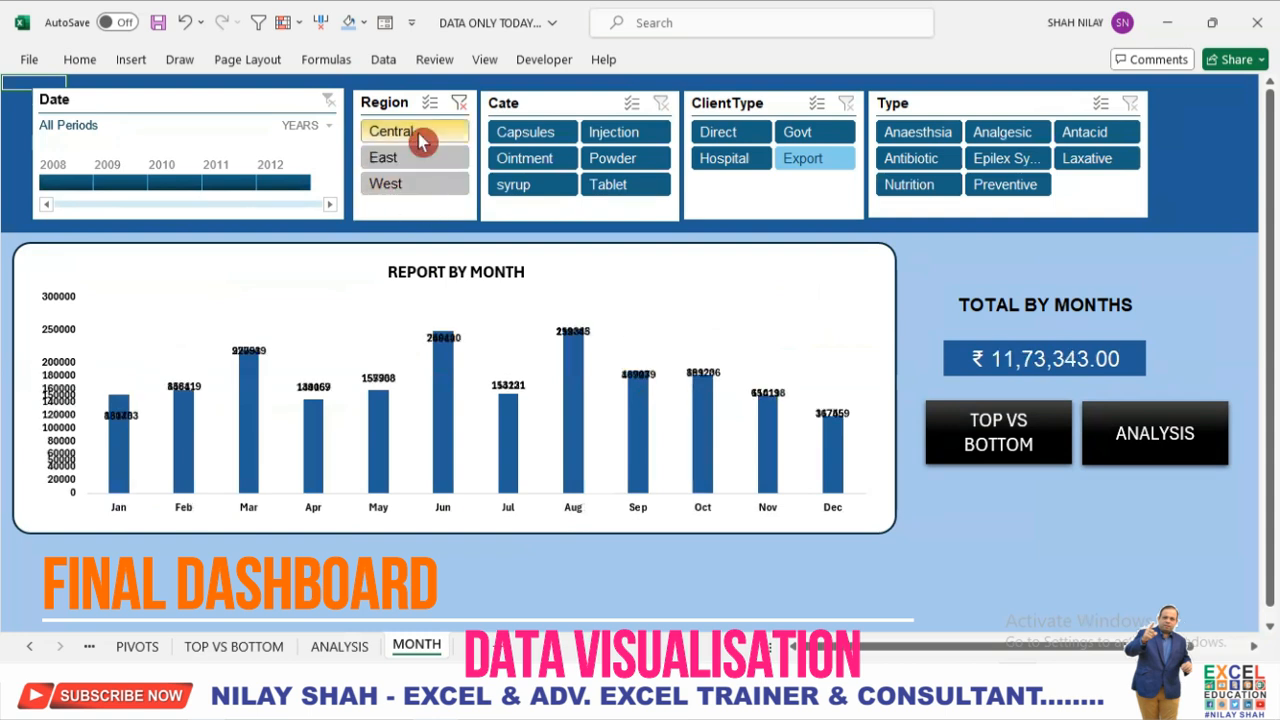
left_click(426, 187)
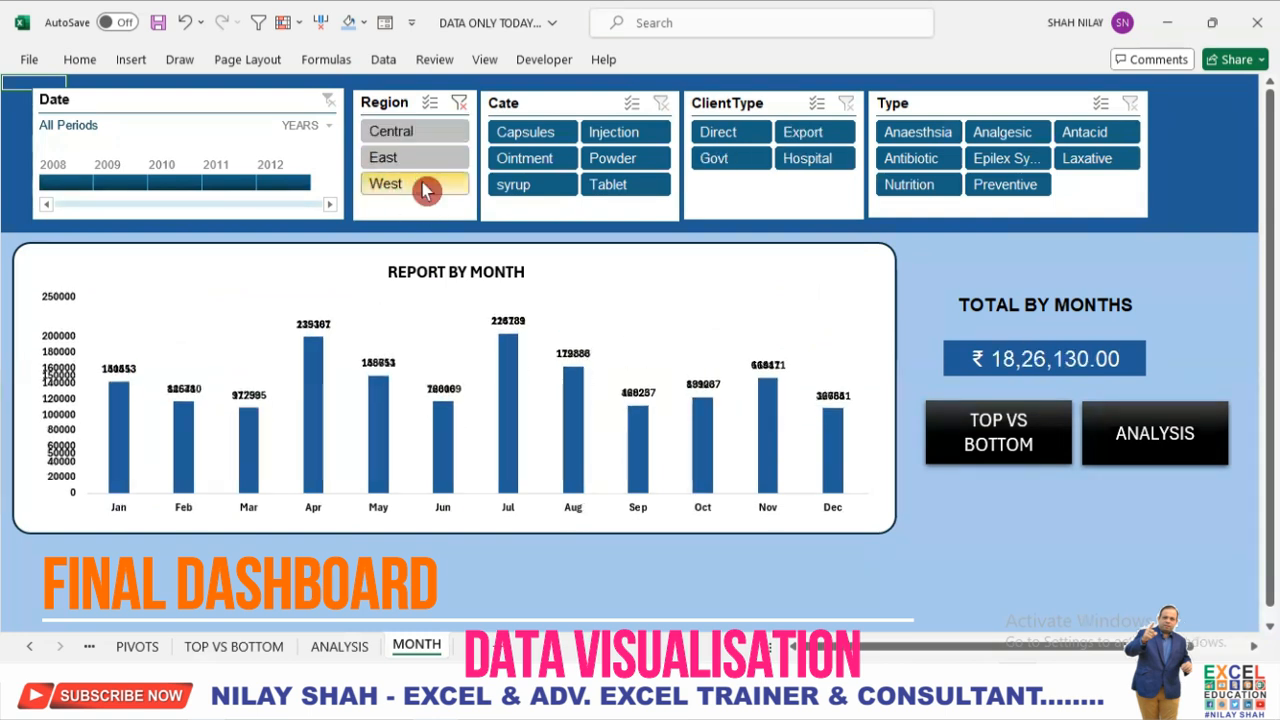